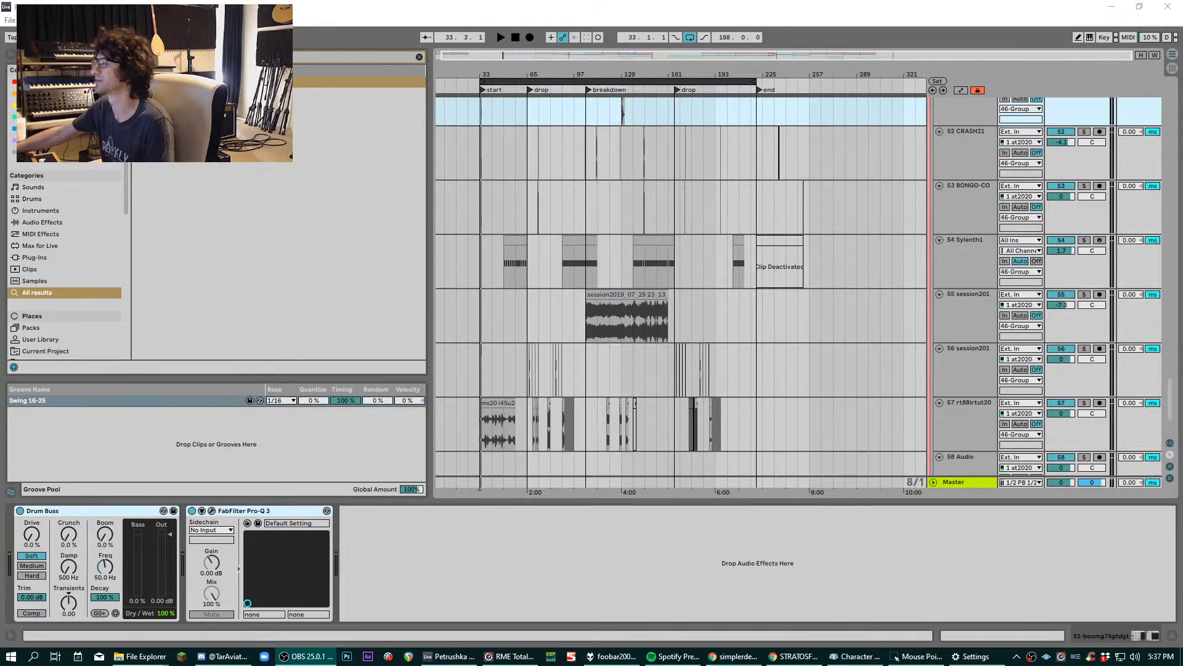
# - Play the arrangement from the start of the first drop at bar 65
pyautogui.moveTo(483, 69)
pyautogui.mouseDown()
pyautogui.moveTo(483, 130)
pyautogui.moveTo(484, 69)
pyautogui.mouseUp()
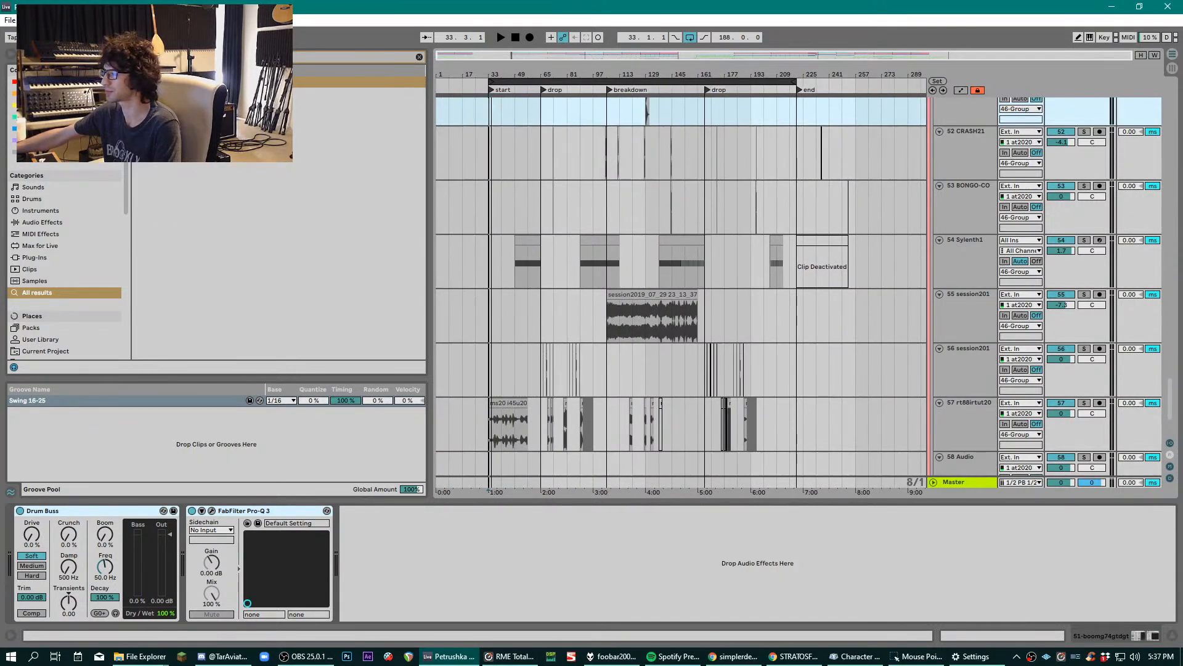
pyautogui.scroll(-2, 652, 217)
pyautogui.scroll(-2, 652, 217)
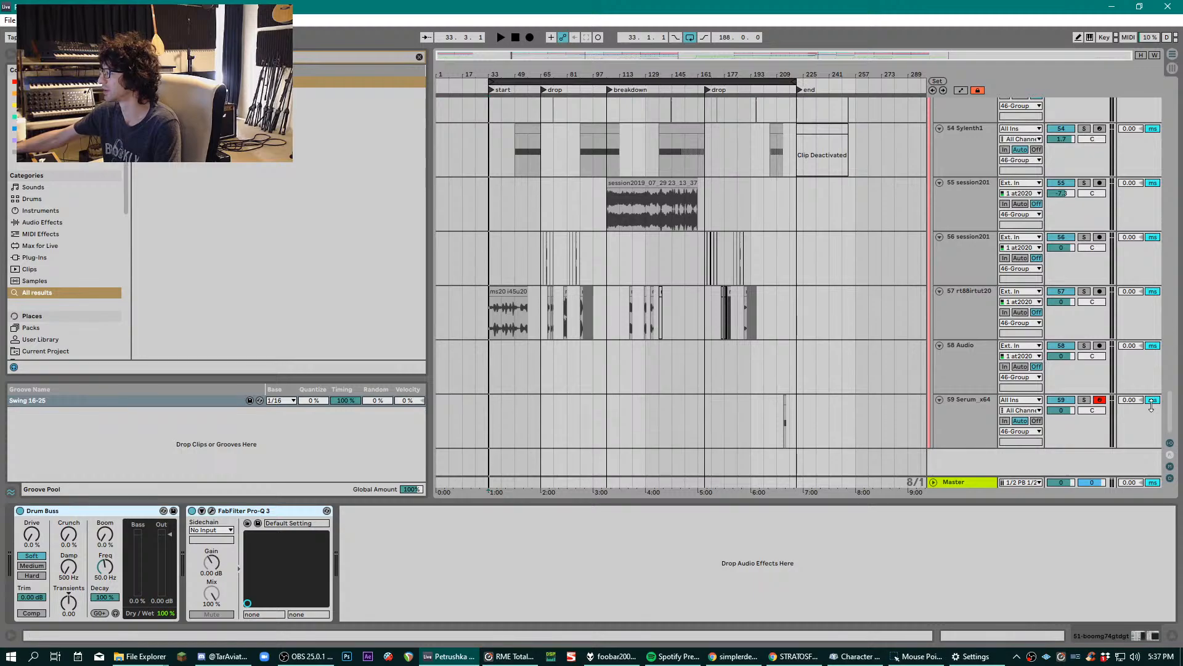
pyautogui.moveTo(1174, 415); pyautogui.dragTo(1177, 110)
pyautogui.scroll(1, 1177, 109)
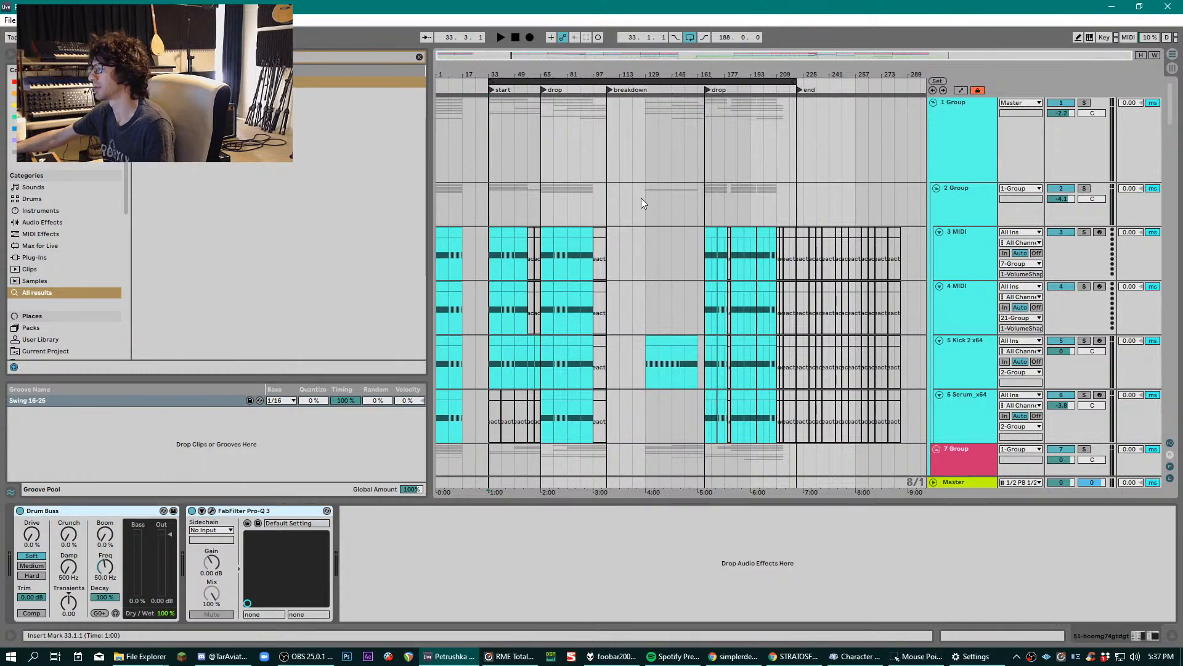
pyautogui.click(487, 202)
pyautogui.click(486, 202)
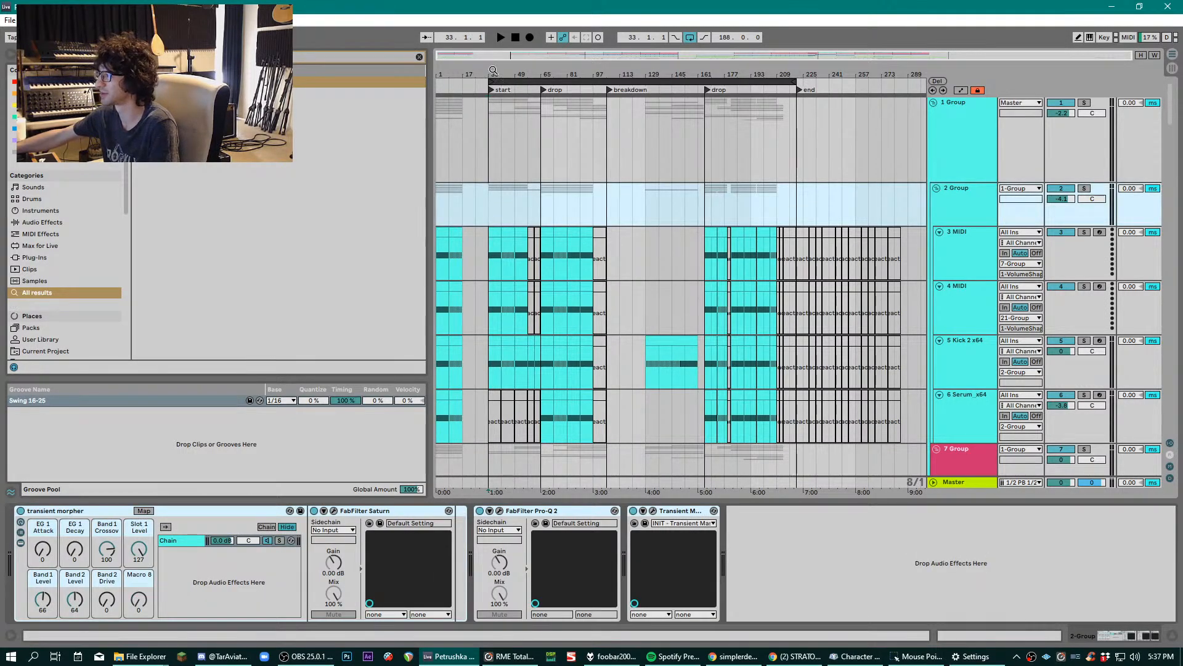
pyautogui.moveTo(494, 70); pyautogui.dragTo(487, 99)
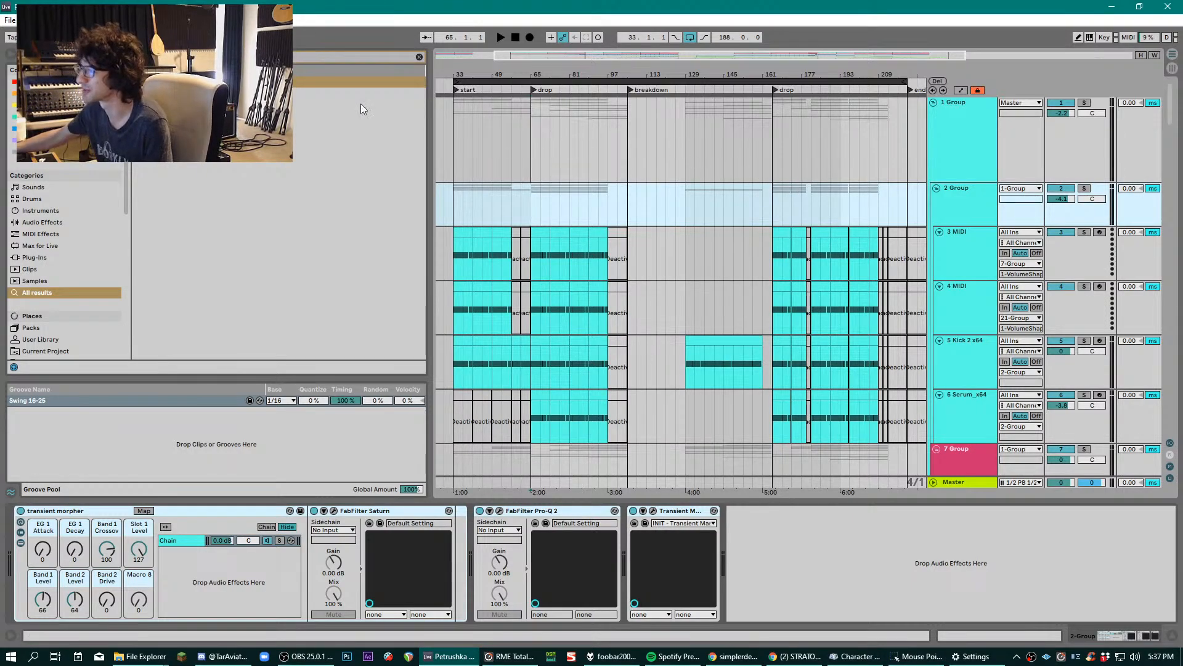
pyautogui.press('space')
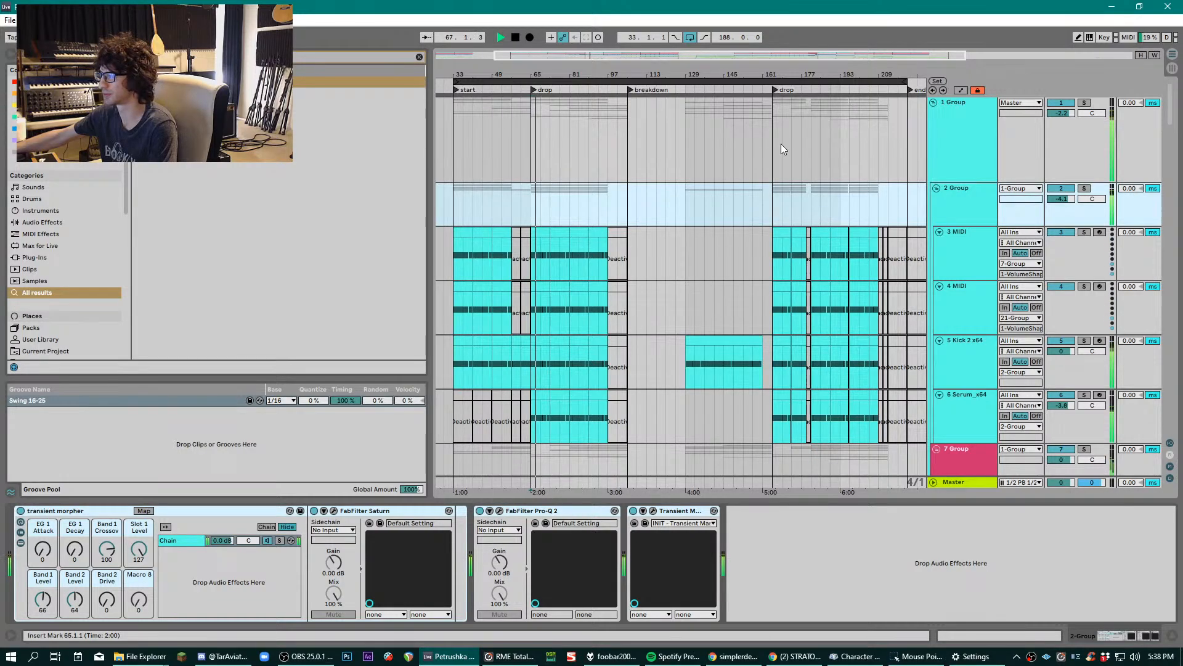
# - Examine the kick, percussion and bass group tracks while the drop plays, and stop playback
pyautogui.scroll(-5, 789, 154)
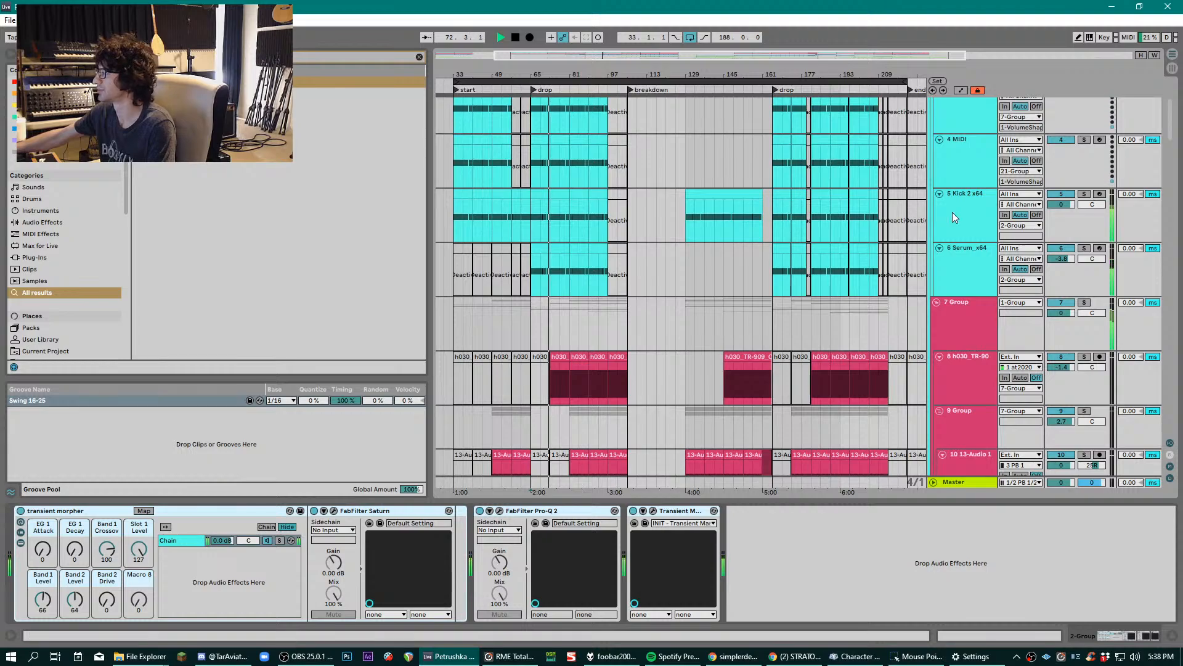
pyautogui.scroll(3, 953, 212)
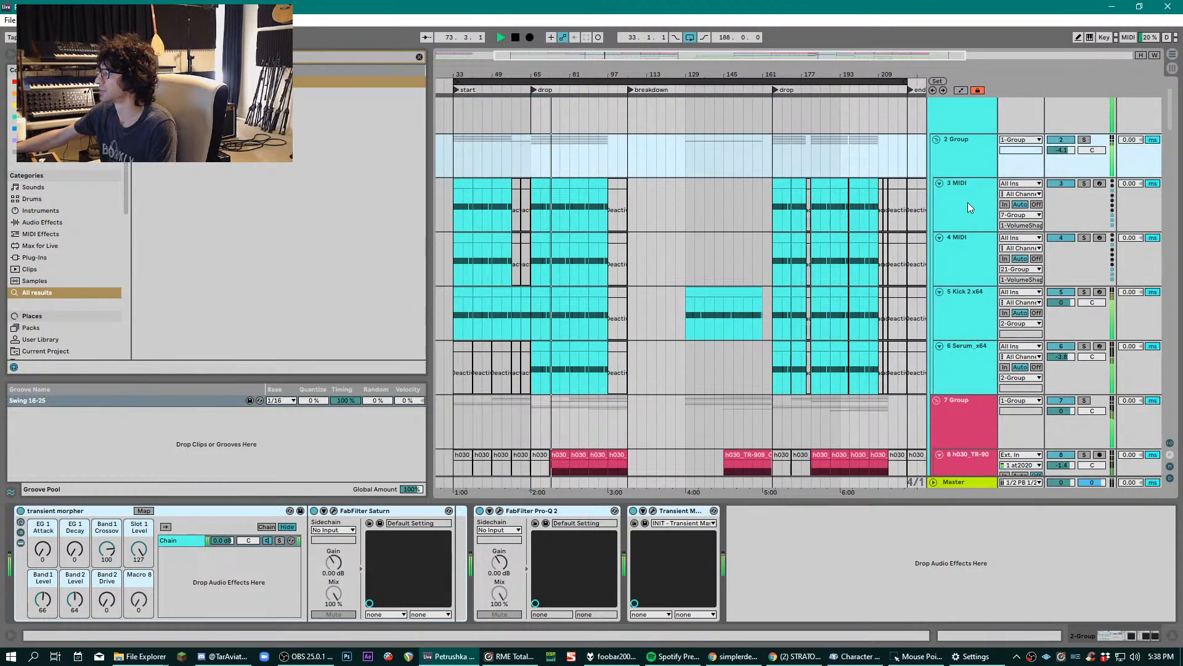
pyautogui.click(970, 166)
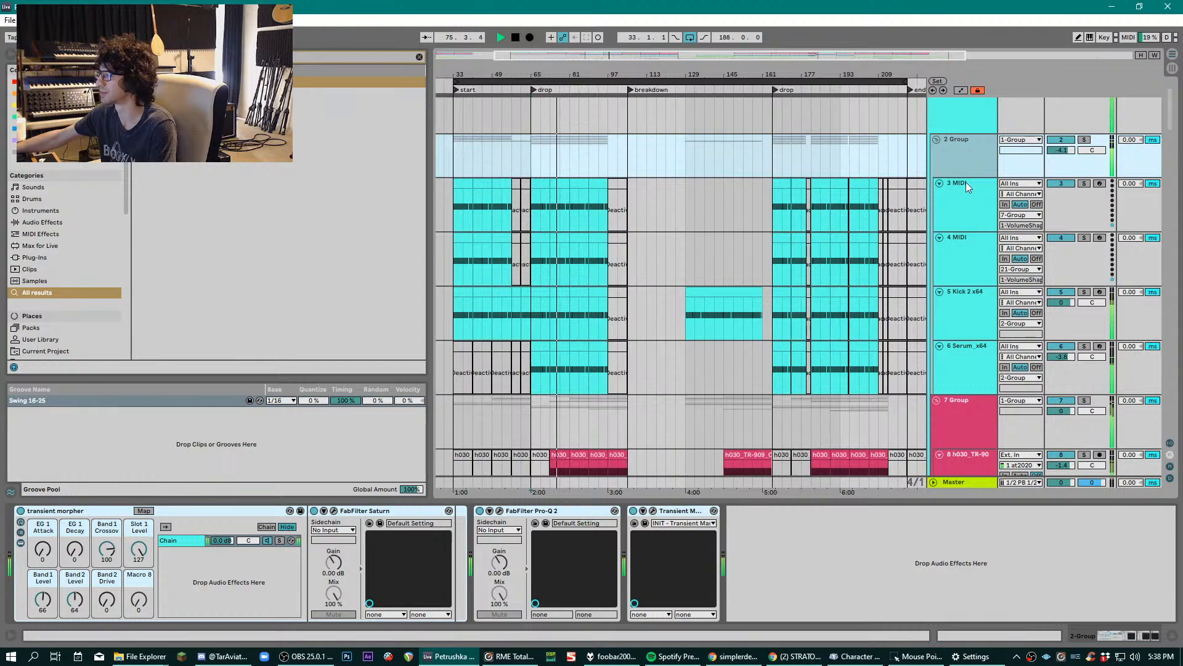
pyautogui.scroll(-5, 966, 183)
pyautogui.scroll(-10, 966, 183)
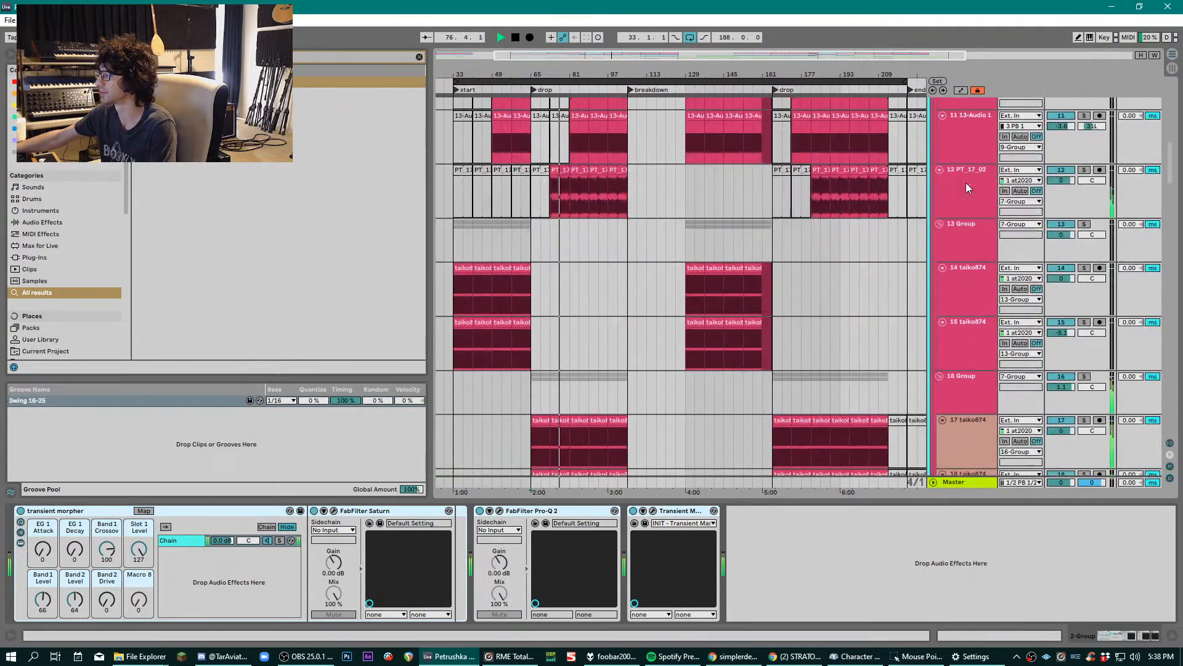
pyautogui.scroll(-6, 967, 182)
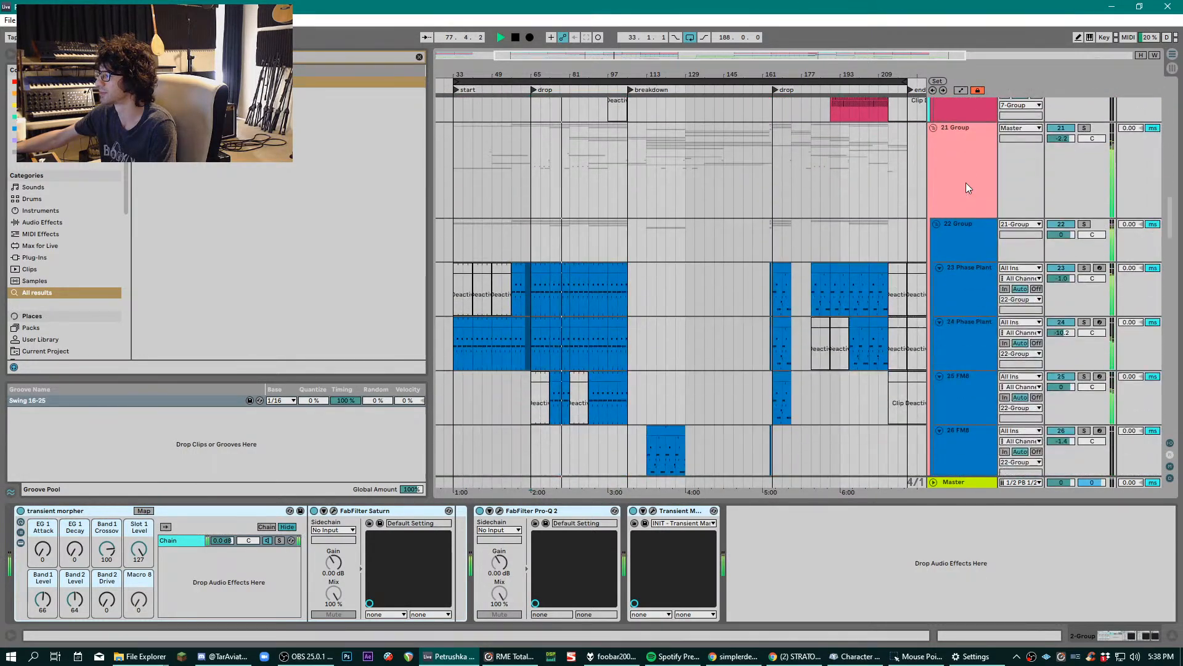
pyautogui.moveTo(1169, 237); pyautogui.dragTo(1166, 186)
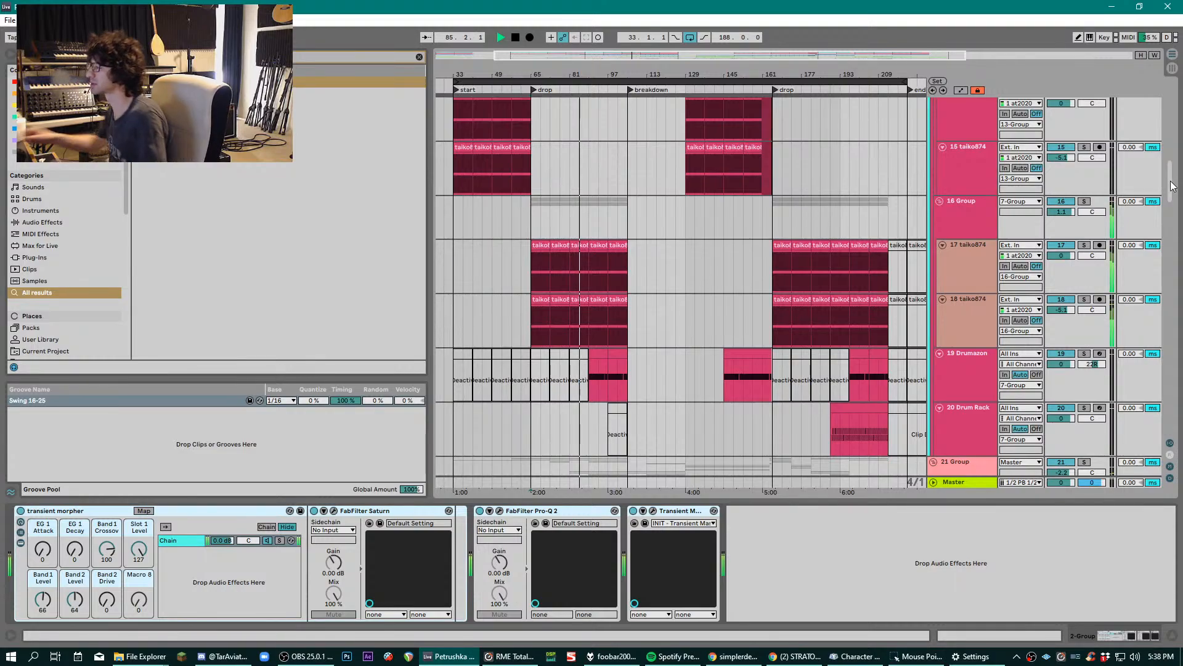
pyautogui.press('space')
# - Solo 1 Group, play it from bar 65, and stop playback
pyautogui.click(539, 202)
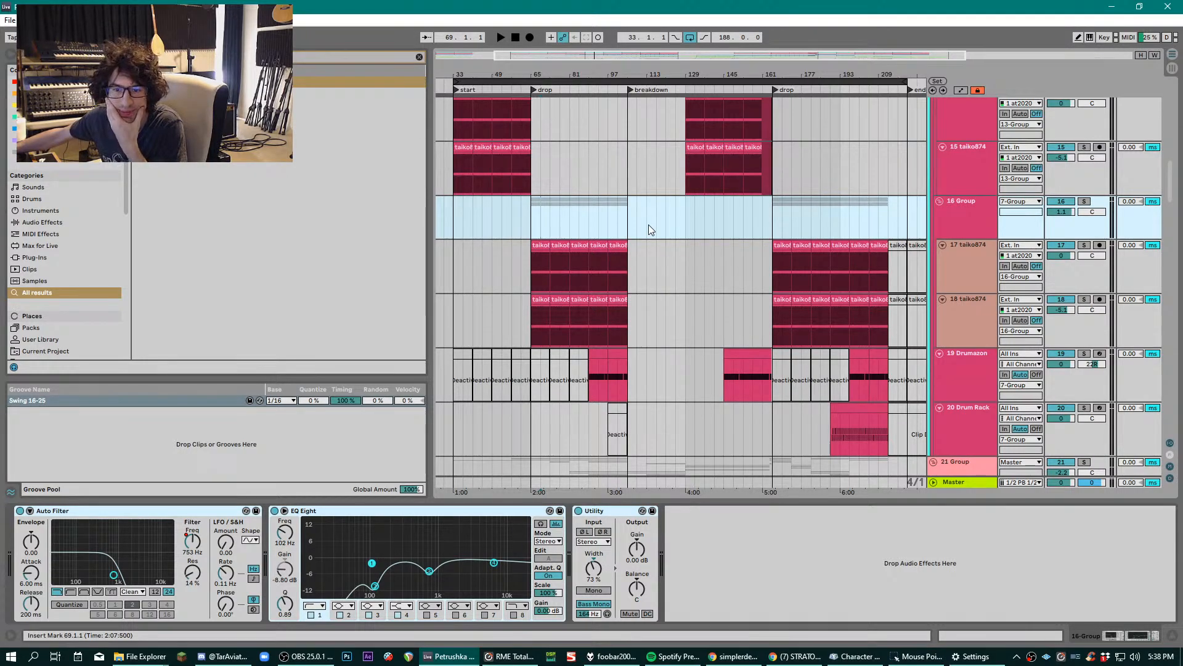
pyautogui.scroll(-4, 645, 256)
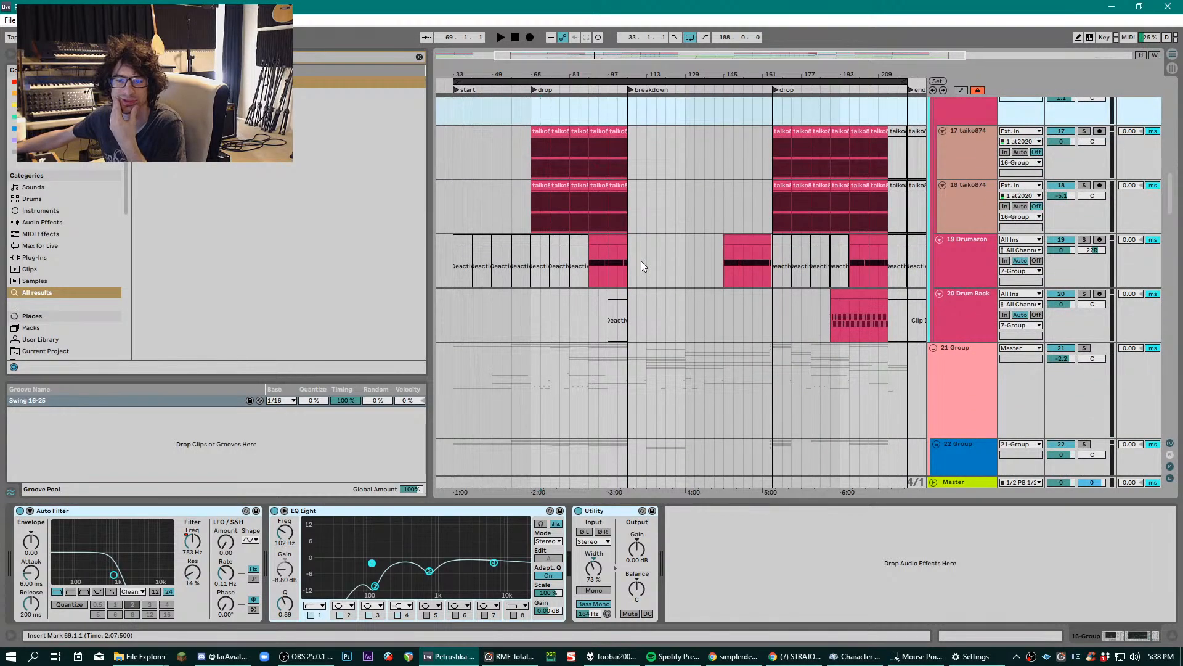
pyautogui.scroll(14, 635, 260)
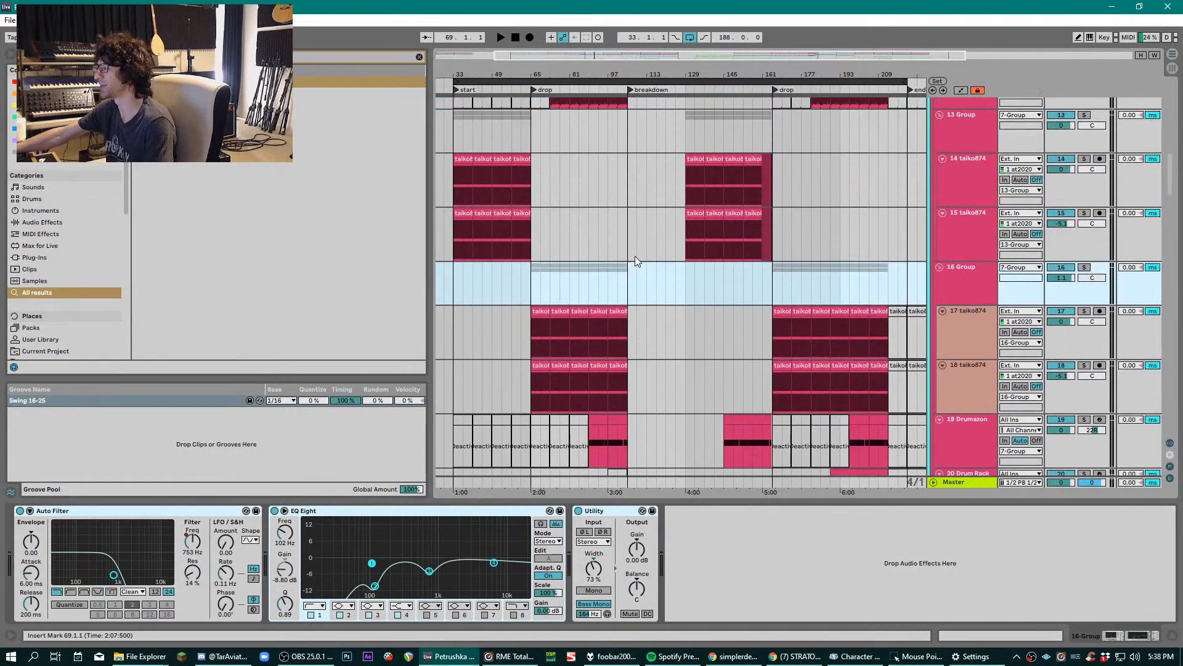
pyautogui.scroll(14, 644, 282)
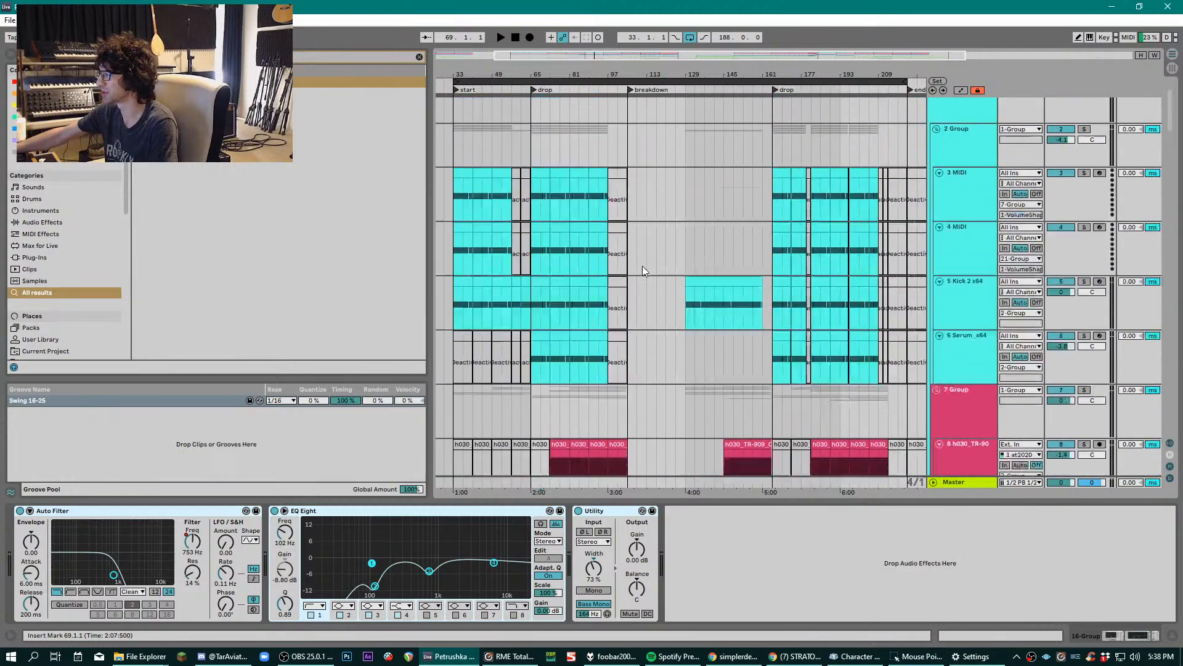
pyautogui.click(533, 204)
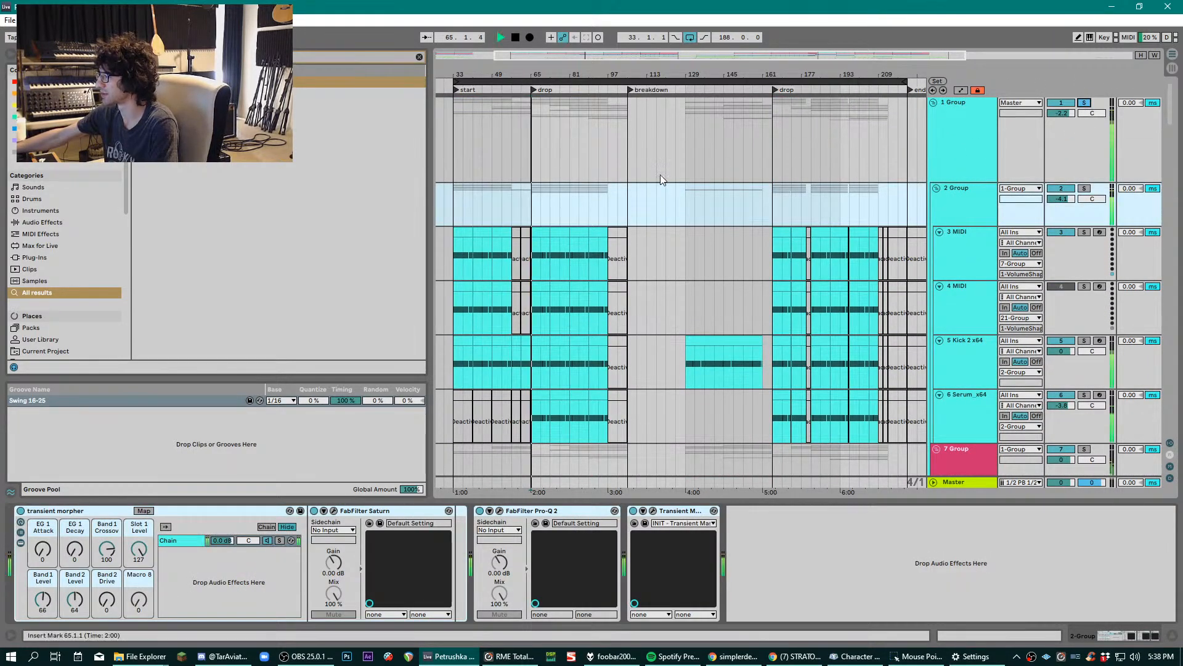
pyautogui.click(585, 210)
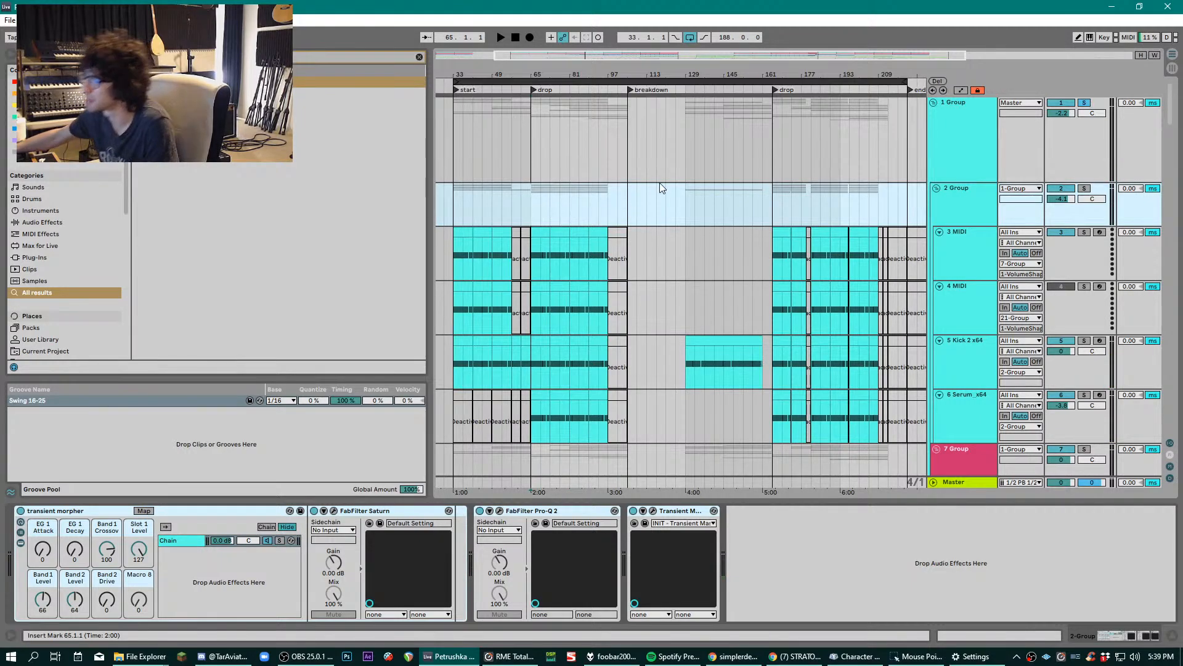
# - Play the drop's opening bars while examining the percussion tracks inside 7 Group, and stop playback
pyautogui.scroll(-1, 668, 172)
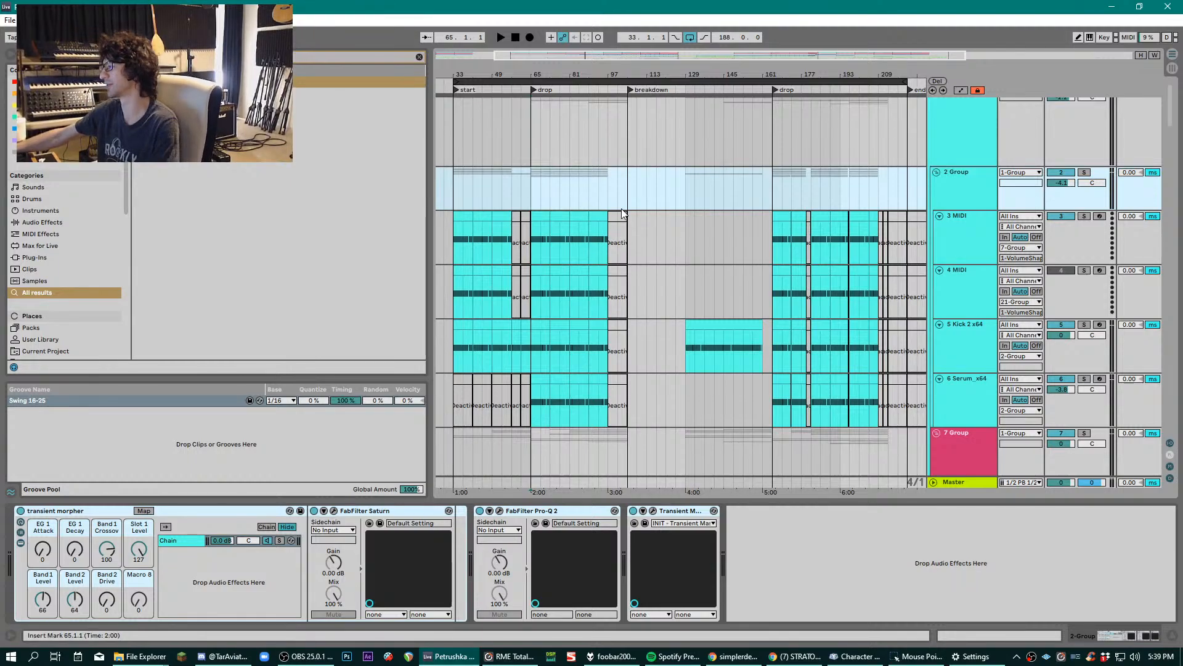
pyautogui.scroll(-1, 639, 203)
pyautogui.scroll(-8, 638, 198)
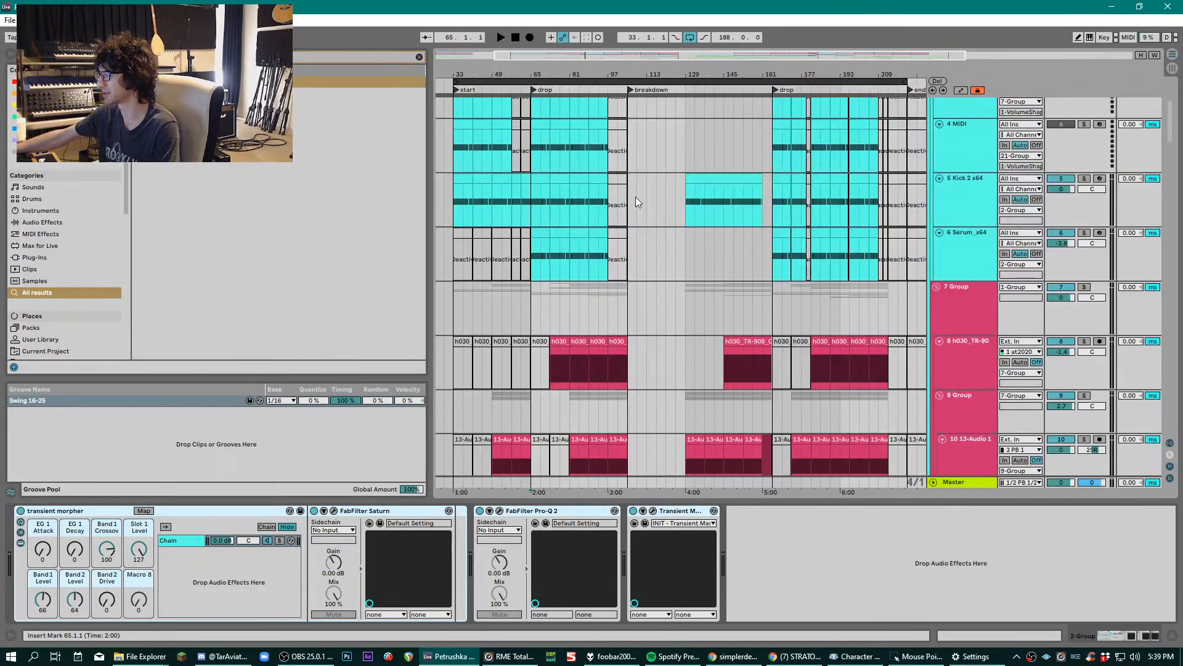
pyautogui.press('space')
pyautogui.scroll(-19, 672, 198)
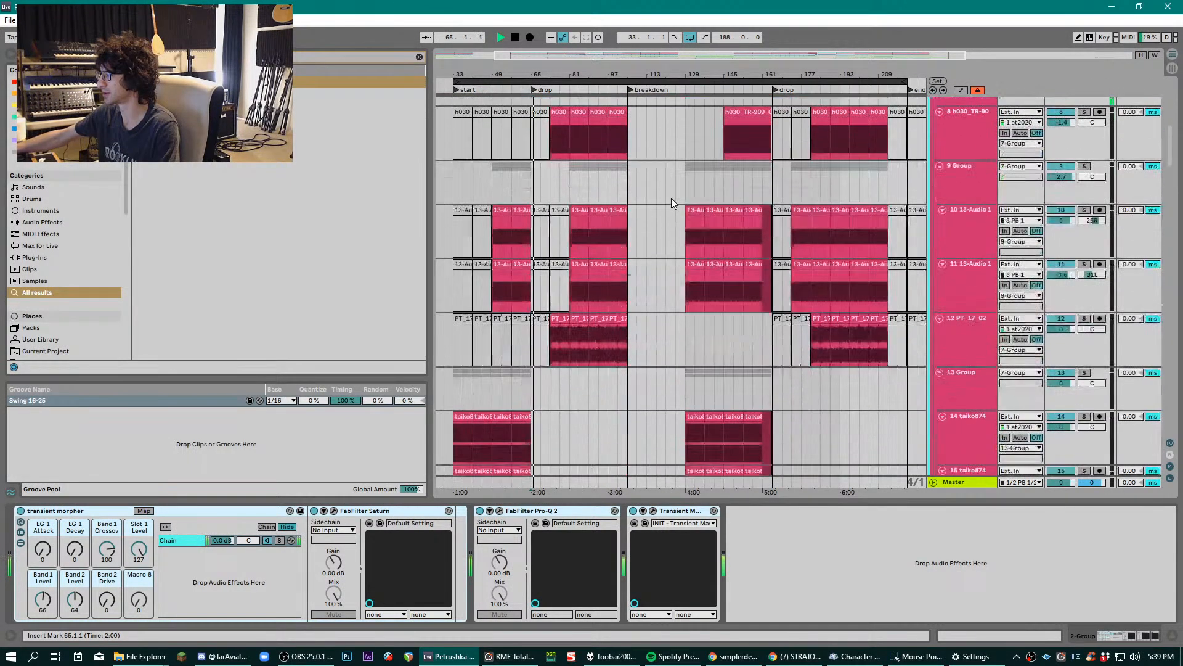
pyautogui.scroll(-10, 672, 196)
pyautogui.press('space')
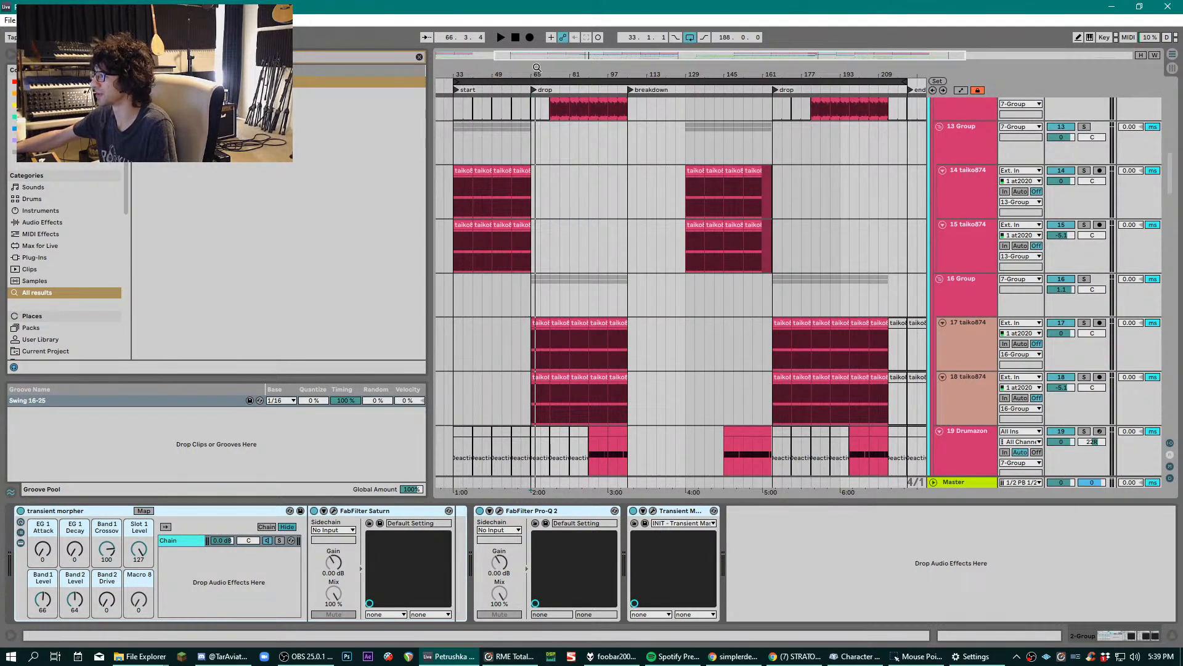
# - Solo 16 Group and play its taiko874 loops from bar 65, stopping after the first bars
pyautogui.press('+')
pyautogui.press('+')
pyautogui.press('+')
pyautogui.press('+')
pyautogui.press('+')
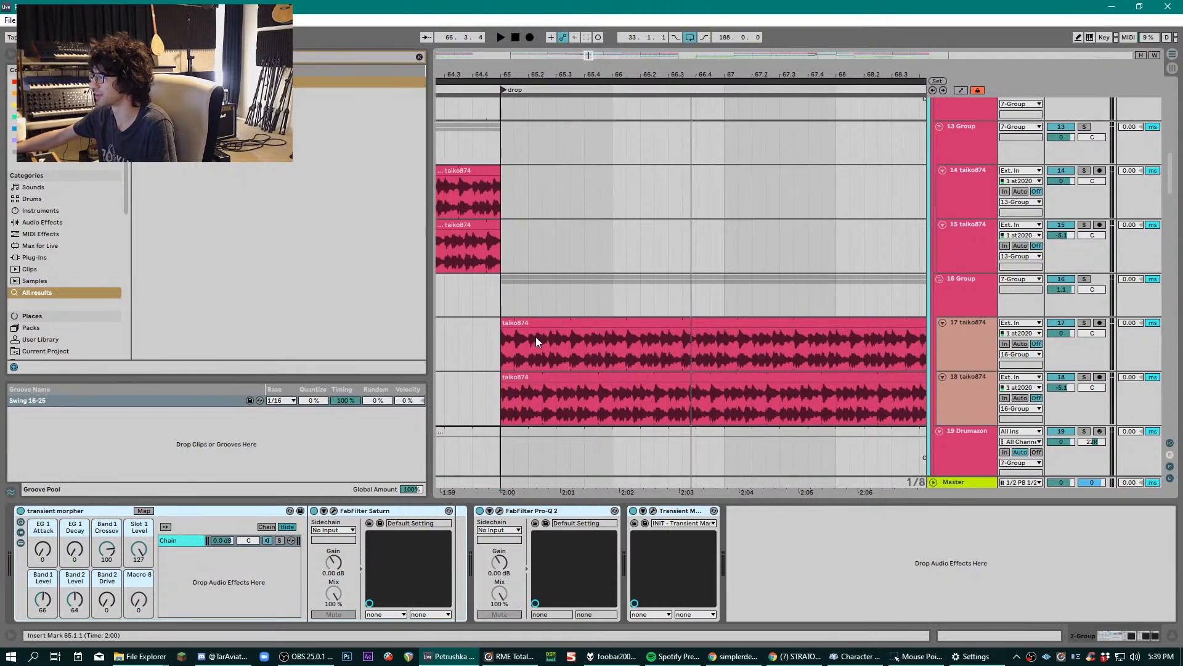
pyautogui.click(500, 347)
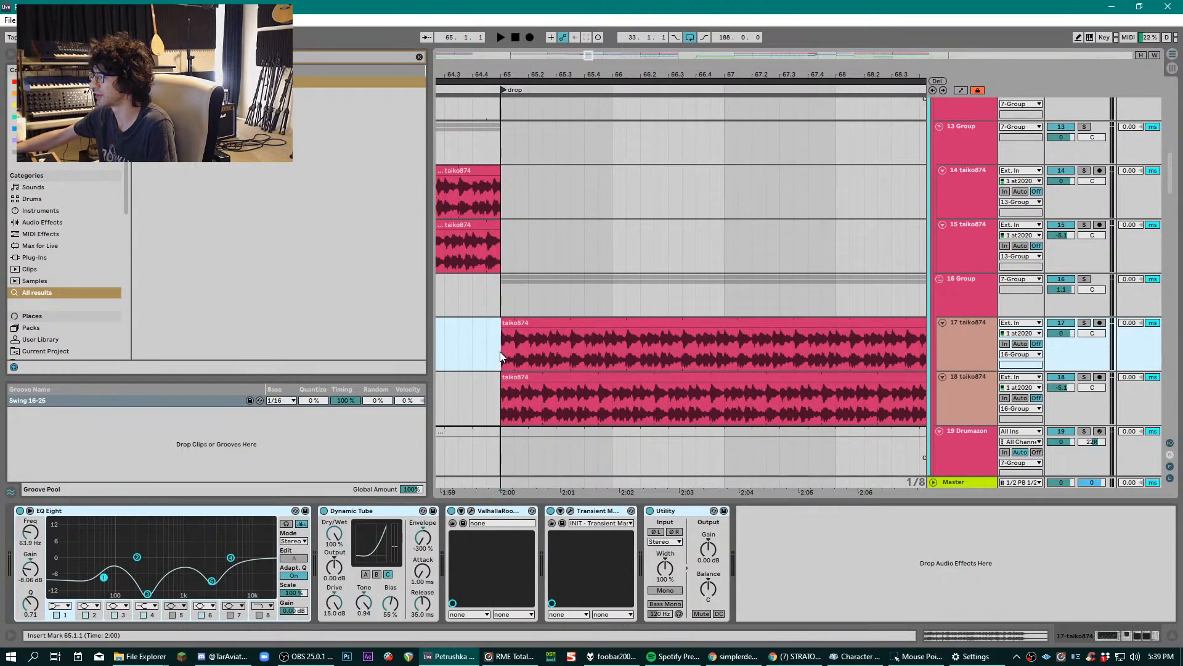
pyautogui.click(1084, 279)
pyautogui.press('space')
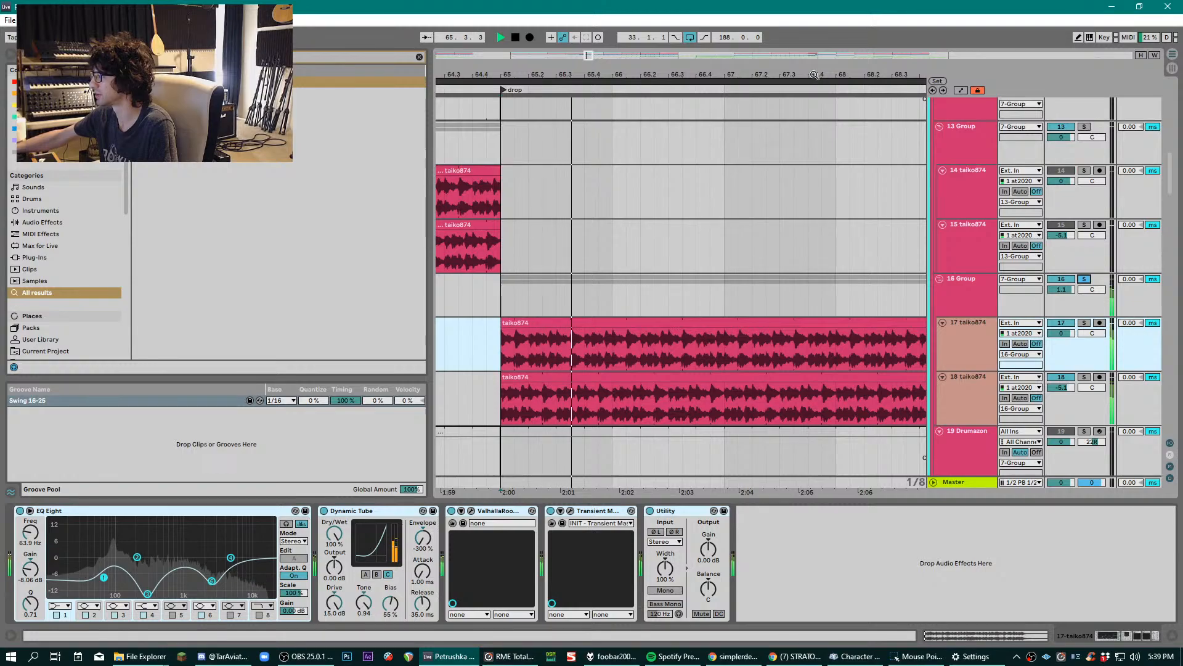
pyautogui.press('-')
pyautogui.press('-')
pyautogui.press('-')
pyautogui.press('-')
pyautogui.press('space')
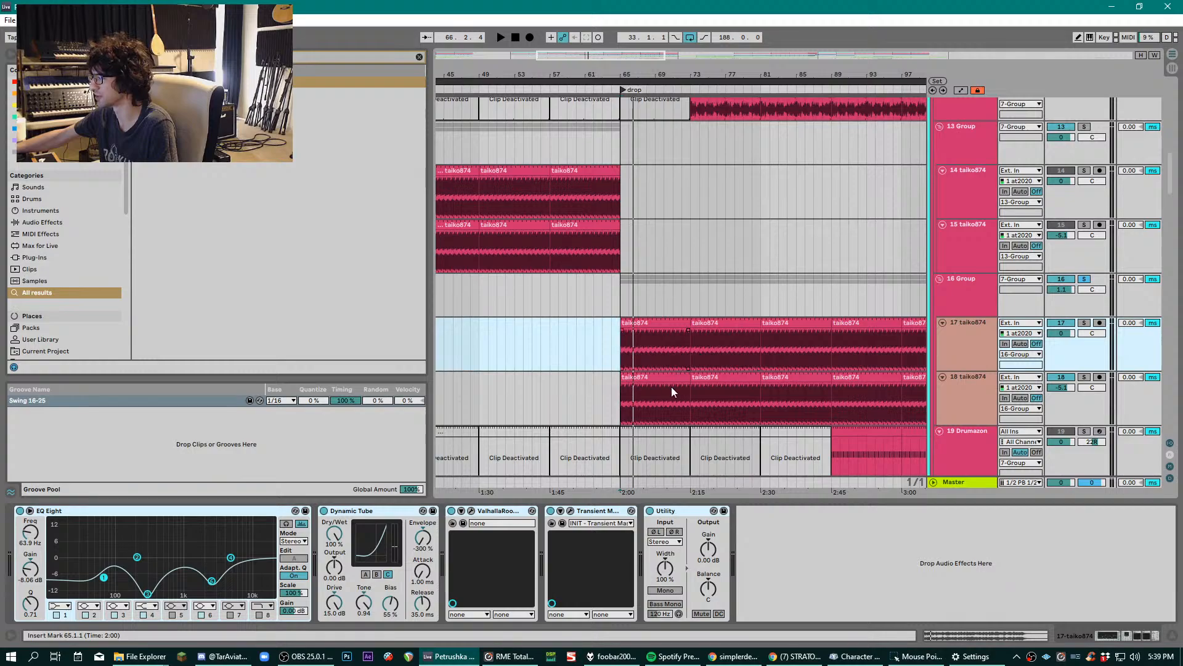
# - Play the soloed taiko loops from bar 72 and select 16 Group to show its device chain
pyautogui.click(684, 363)
pyautogui.press('space')
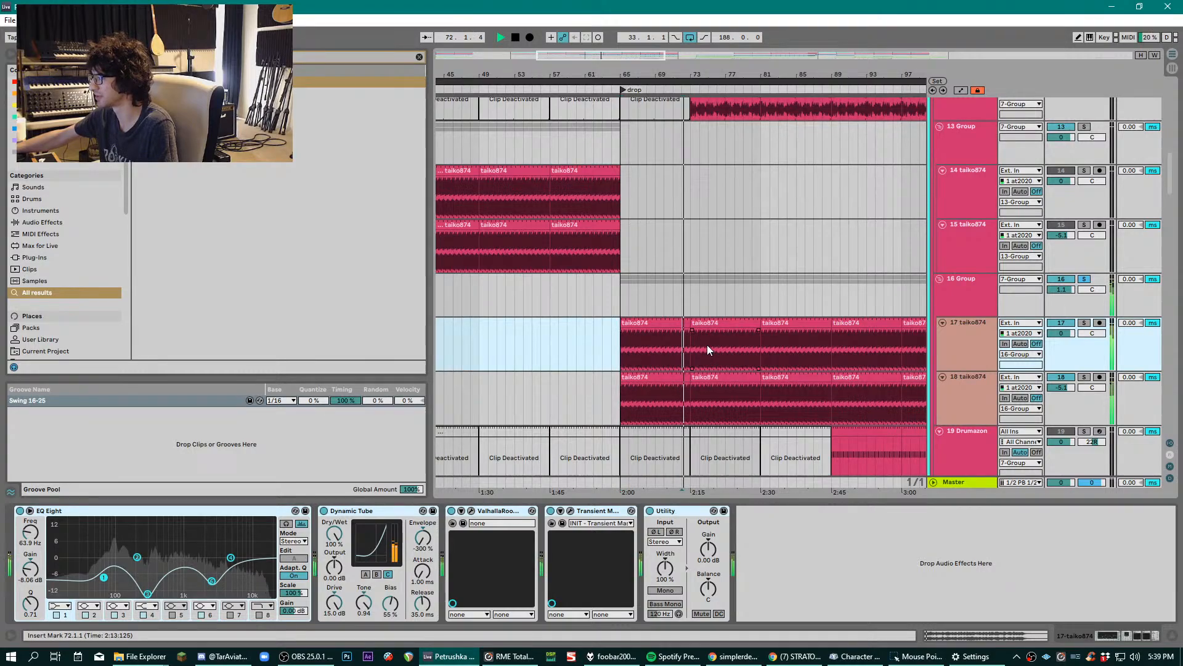
pyautogui.click(974, 285)
pyautogui.press('space')
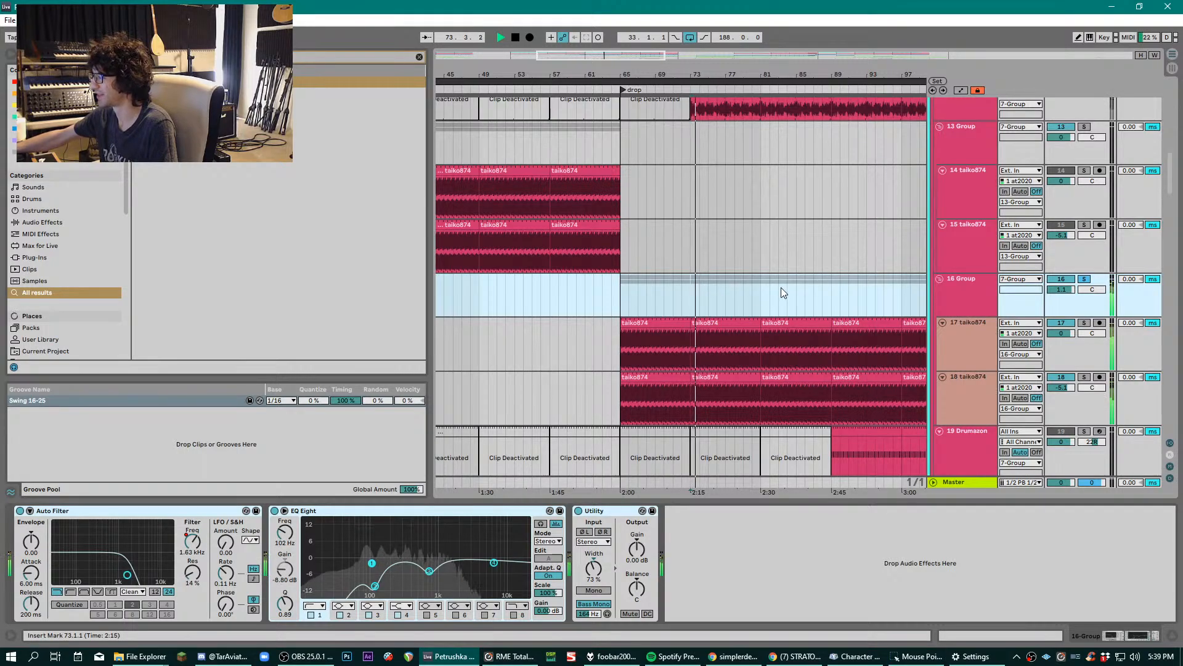
# - Play the soloed 16 Group from bar 81 to hear its filter automation, and stop playback
pyautogui.click(759, 295)
pyautogui.press('space')
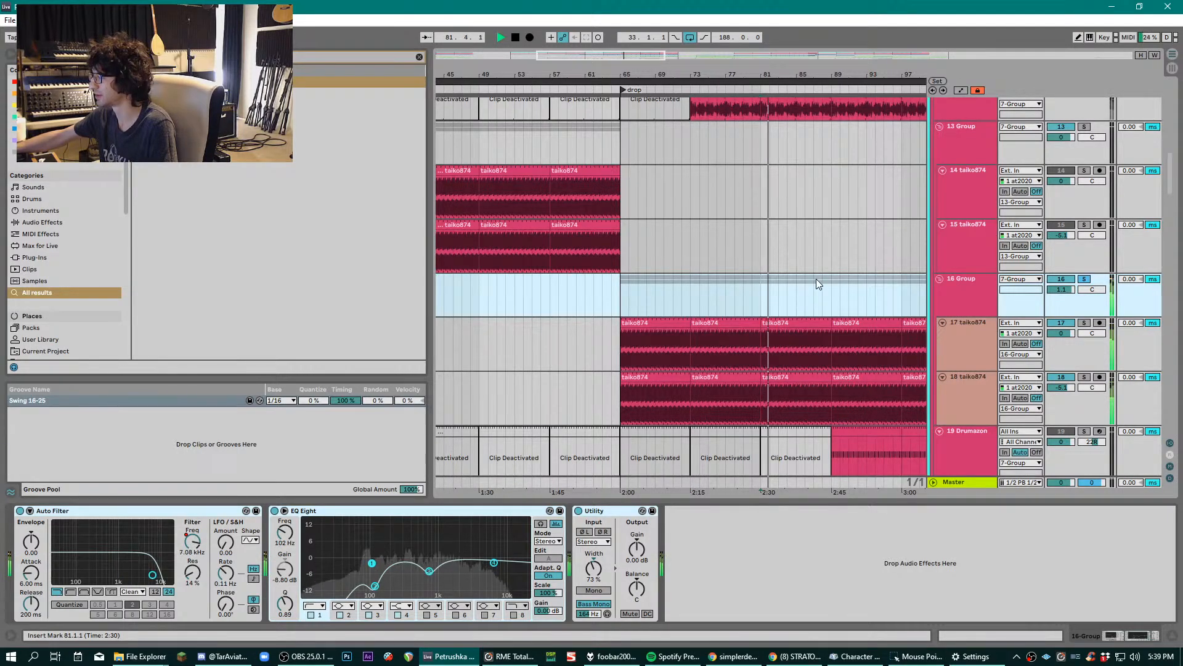
pyautogui.moveTo(795, 68); pyautogui.dragTo(616, 114)
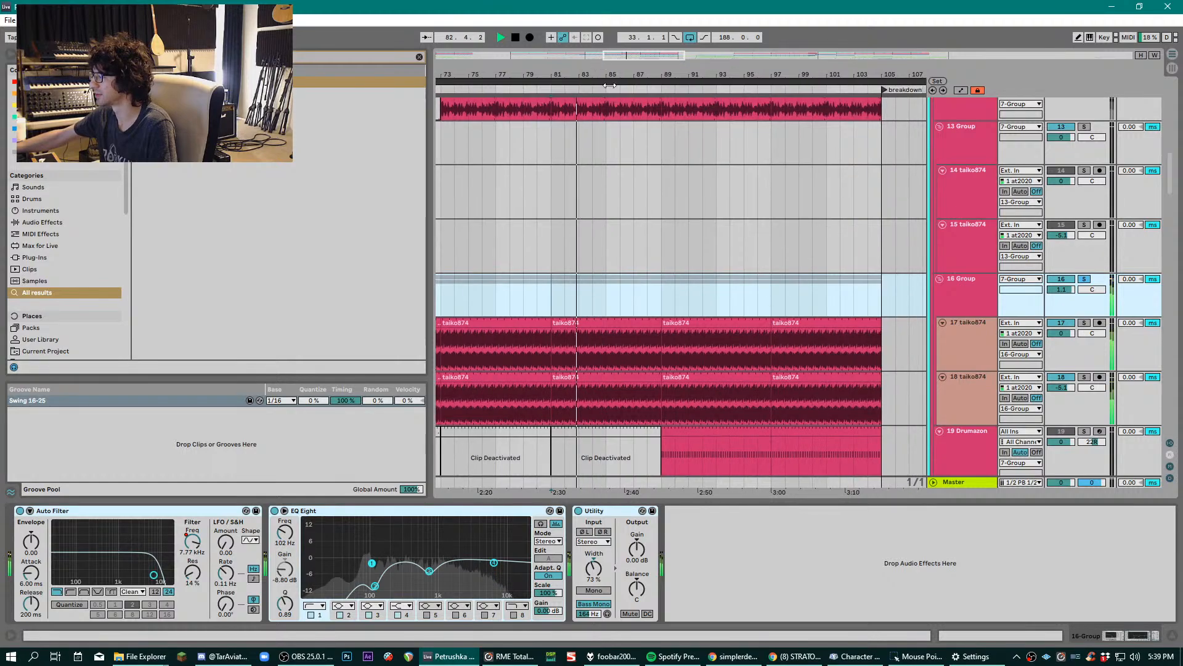
pyautogui.click(982, 333)
pyautogui.click(971, 301)
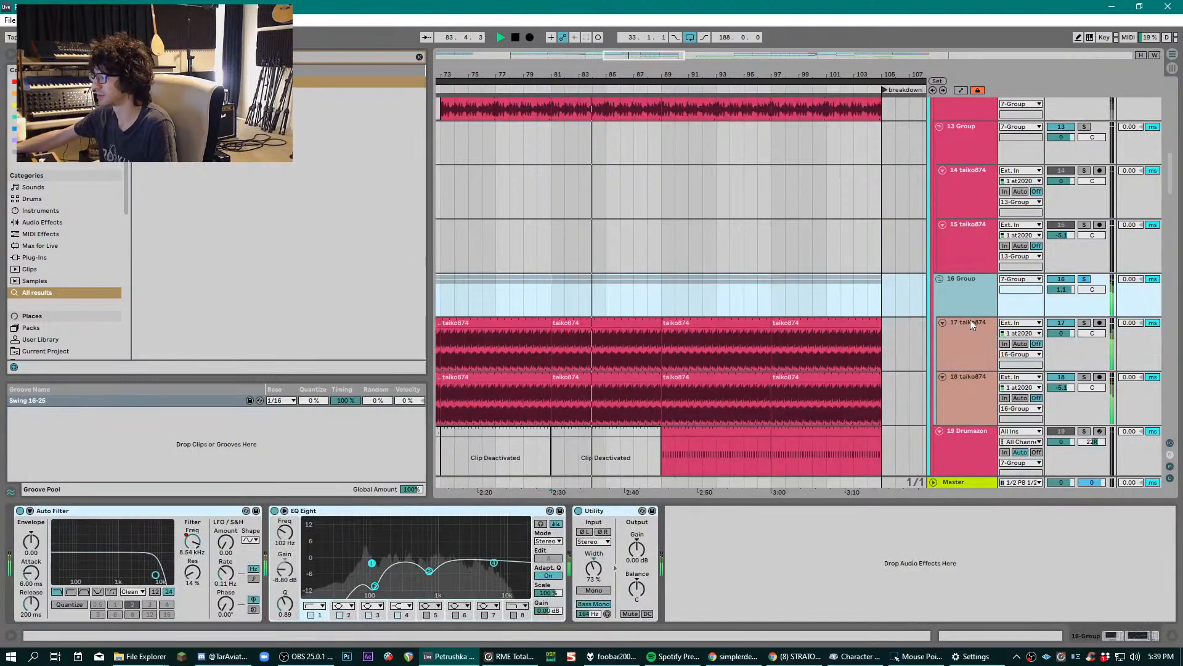
pyautogui.scroll(4, 972, 314)
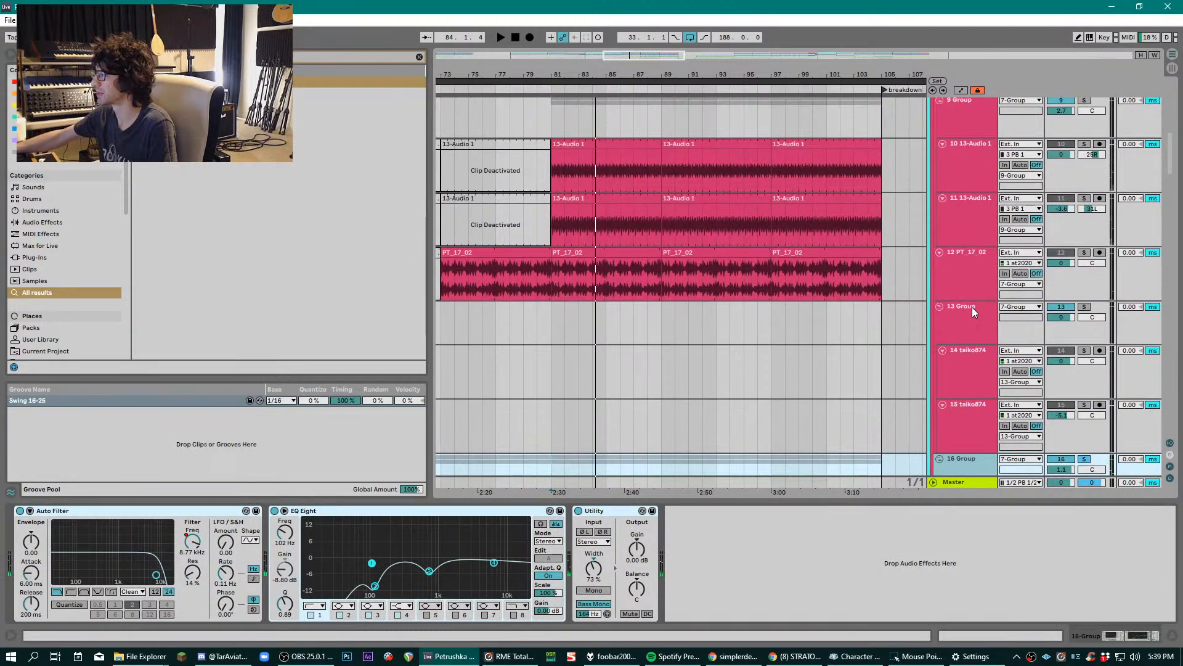
# - Set playback to bar 81 and audition the PT_17_02 loop in place of the soloed 16 Group
pyautogui.scroll(-5, 948, 320)
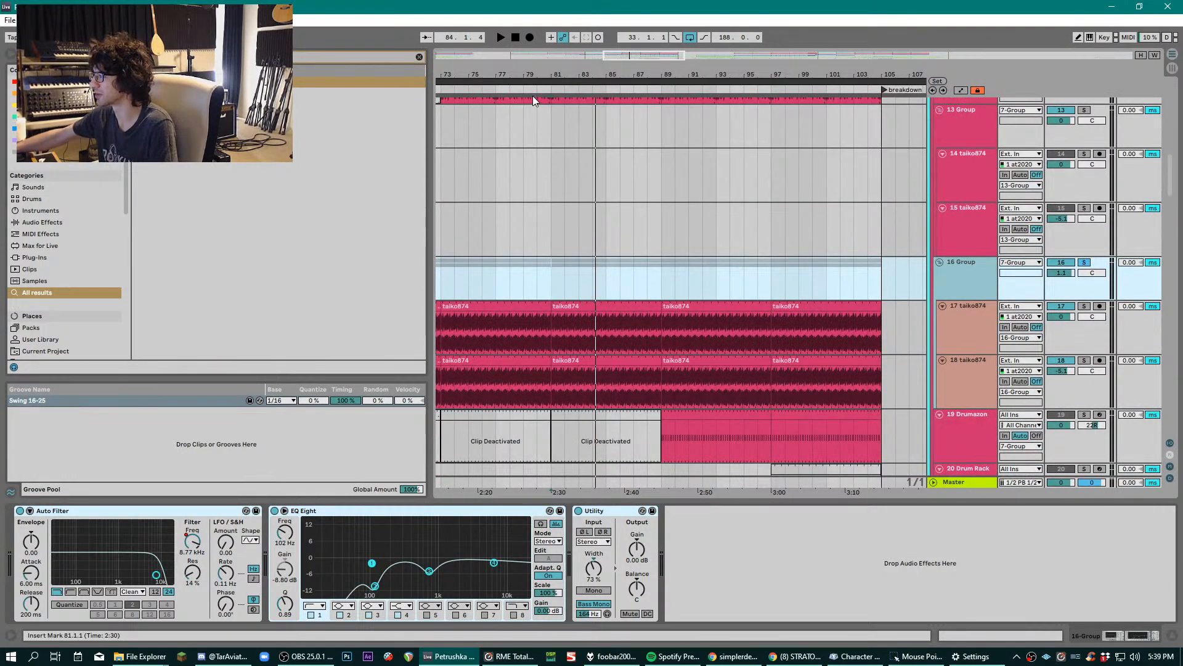
pyautogui.moveTo(549, 76); pyautogui.dragTo(549, 86)
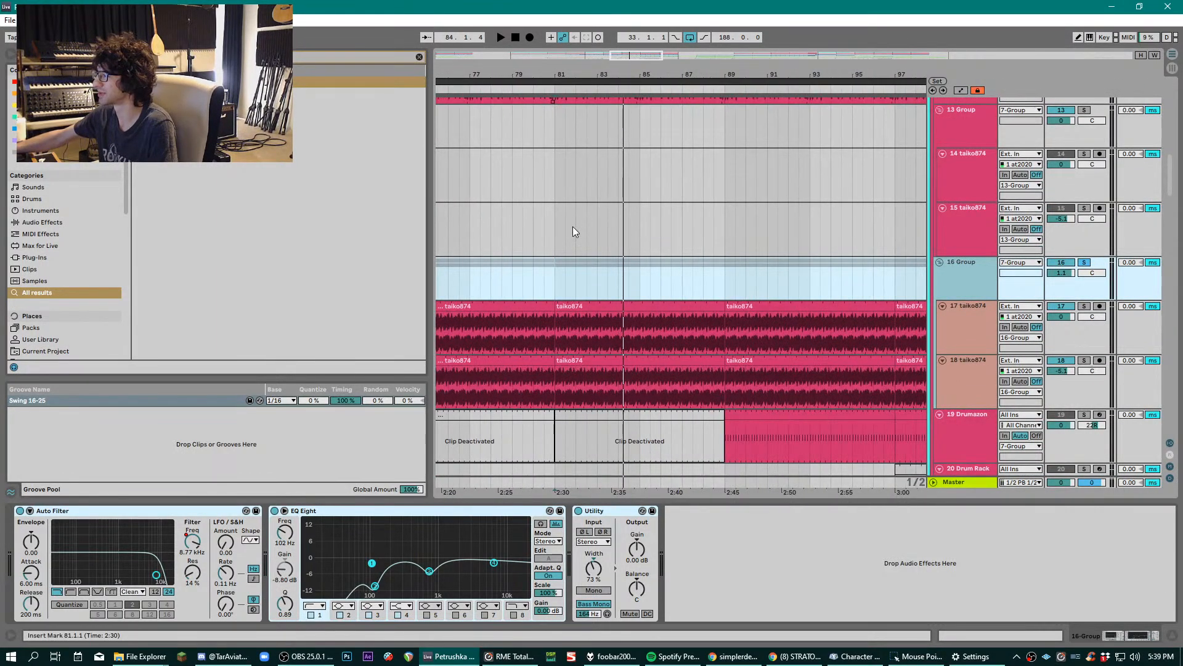
pyautogui.scroll(4, 572, 221)
pyautogui.click(557, 265)
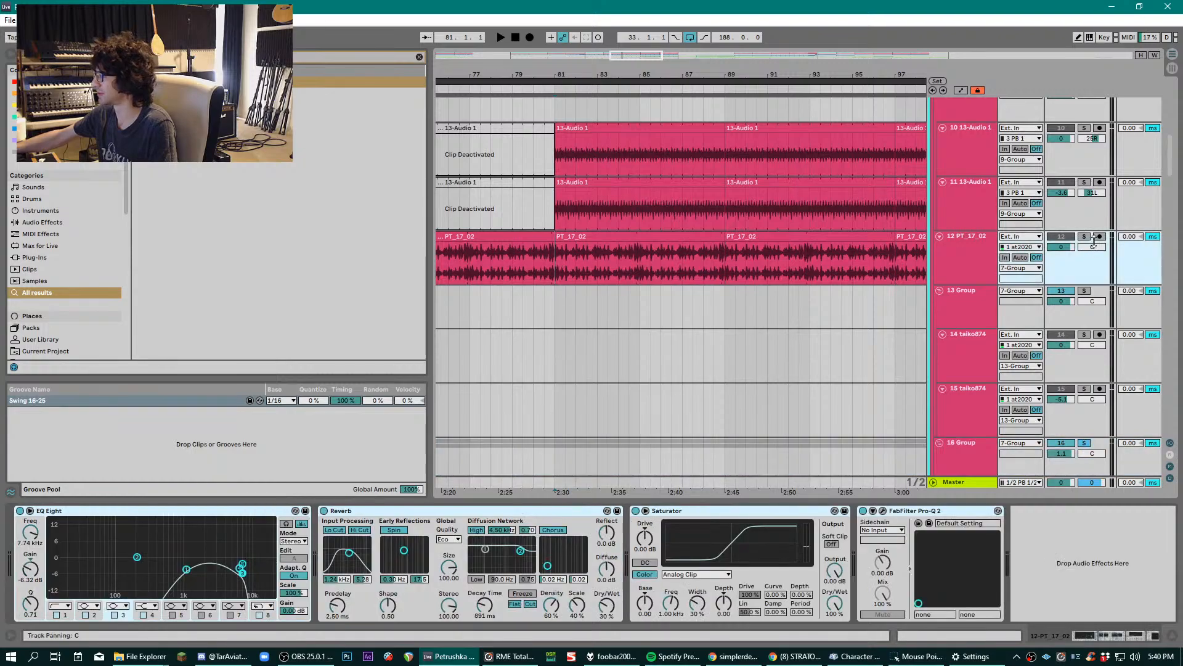
pyautogui.click(1084, 237)
pyautogui.press('space')
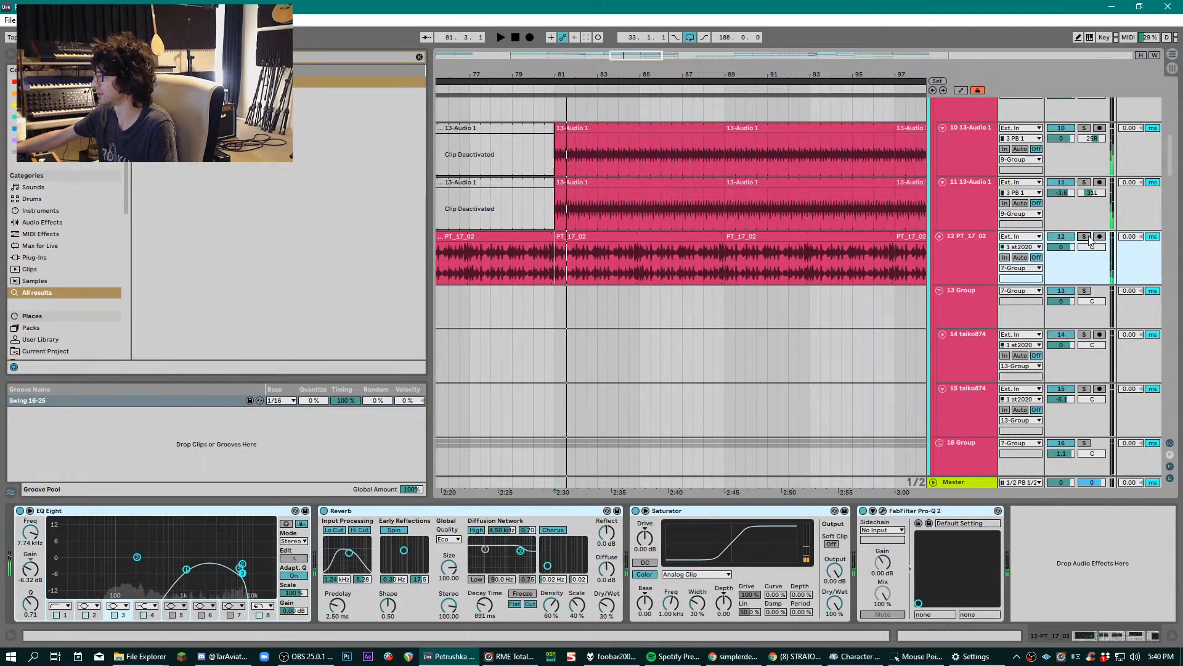
# - Solo 9 Group and play its two 13-Audio 1 loops from bar 81, and stop playback
pyautogui.scroll(1, 1084, 211)
pyautogui.scroll(1, 1084, 211)
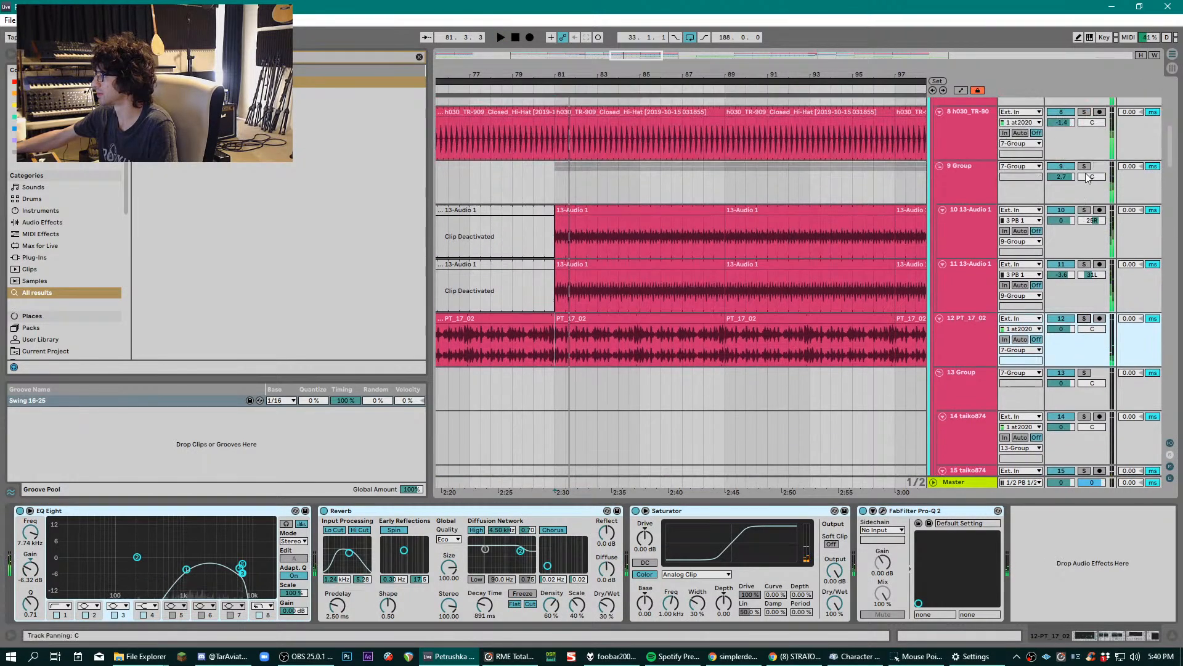
pyautogui.click(1086, 167)
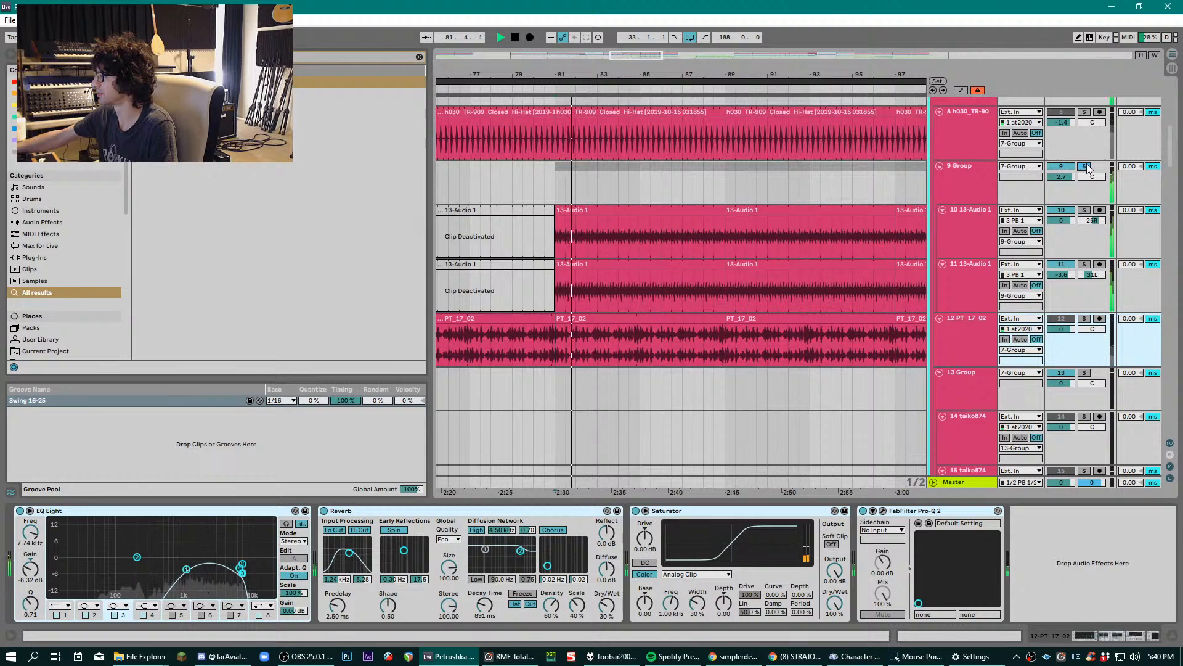
pyautogui.press('space')
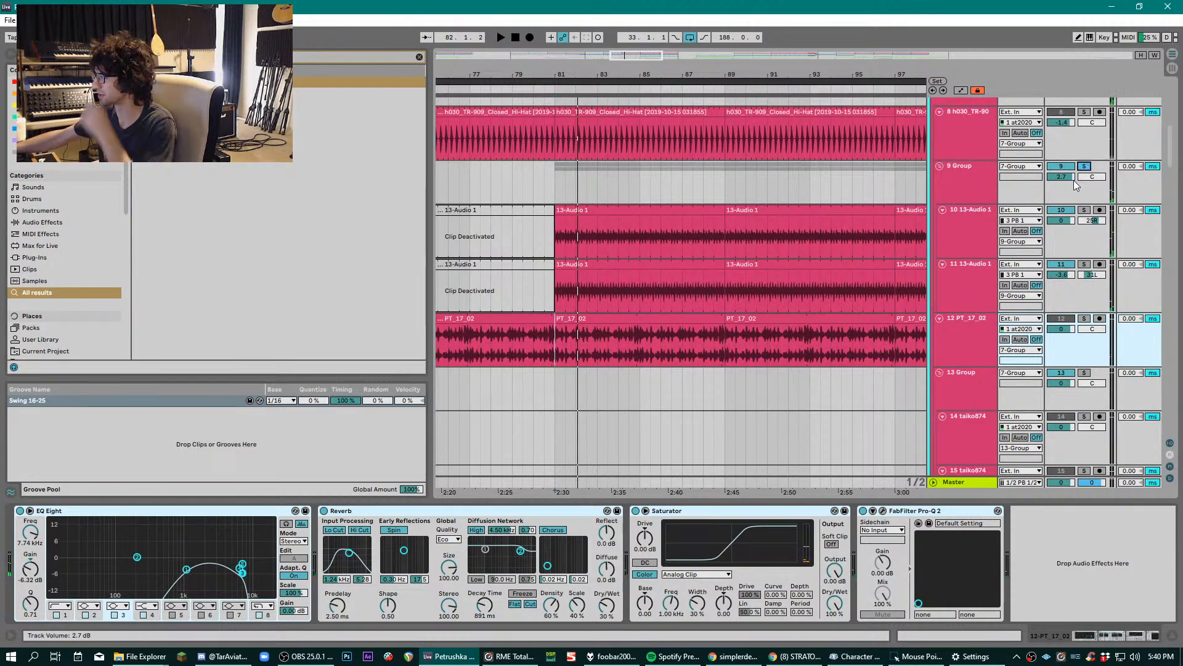
# - Select the closed hi-hat clip at bar 73 and play only the soloed 7 Group from there, and stop playback
pyautogui.scroll(1, 1074, 180)
pyautogui.scroll(2, 802, 117)
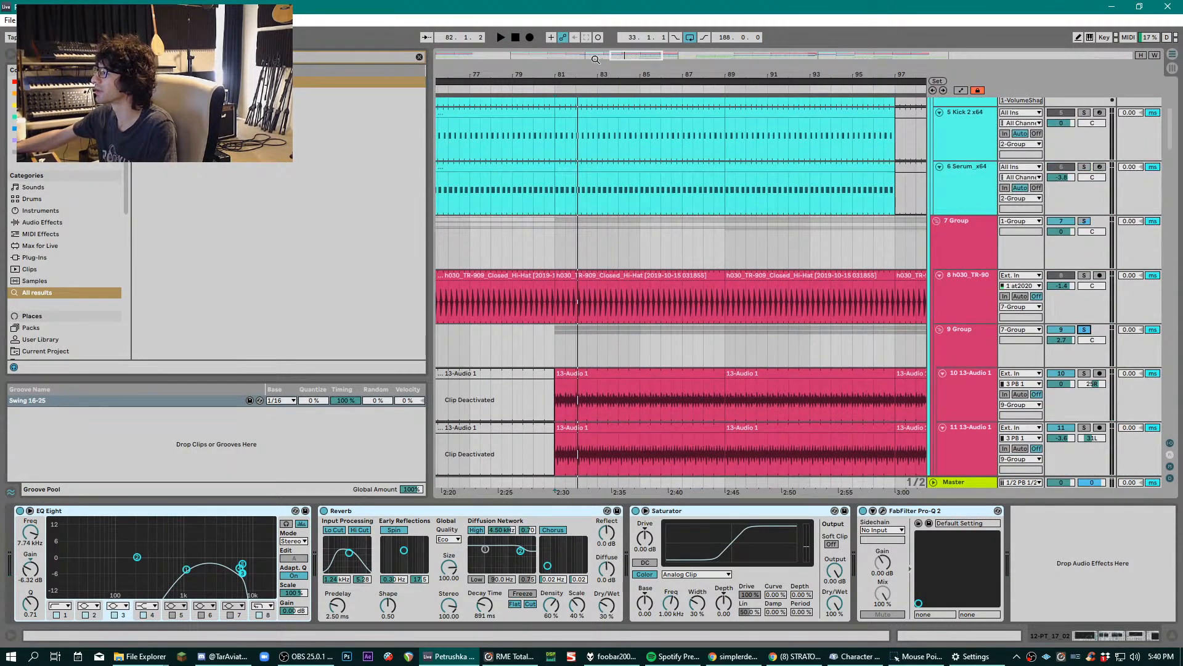
pyautogui.moveTo(607, 74); pyautogui.dragTo(767, 75)
pyautogui.scroll(-8, 760, 158)
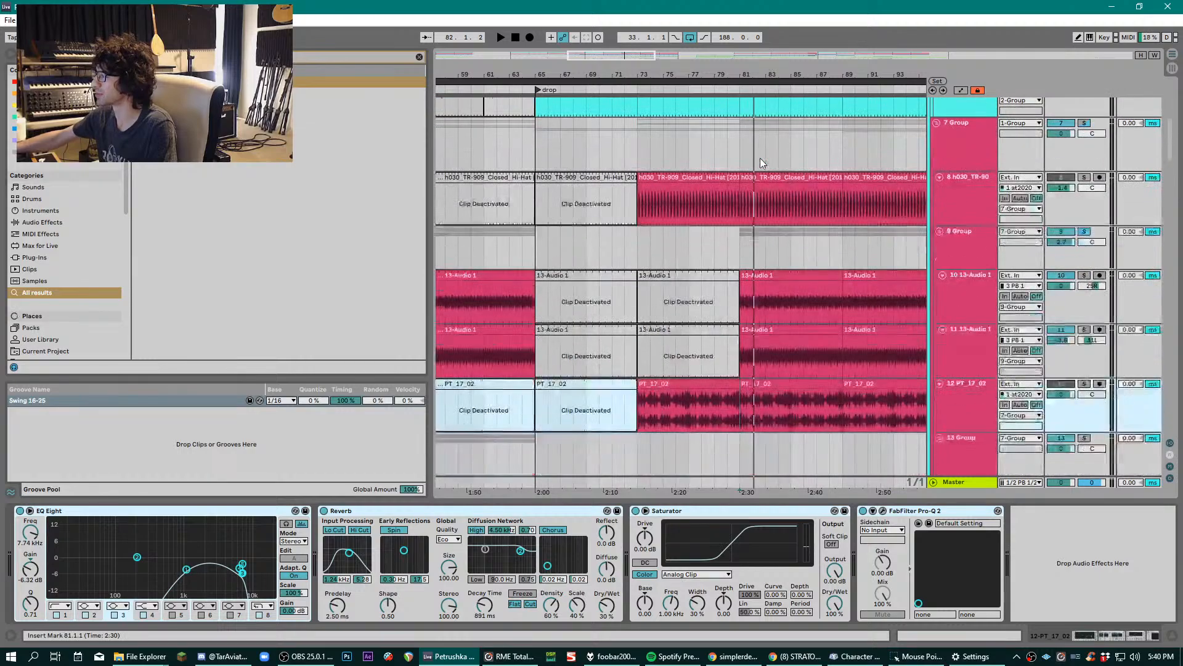
pyautogui.scroll(3, 778, 223)
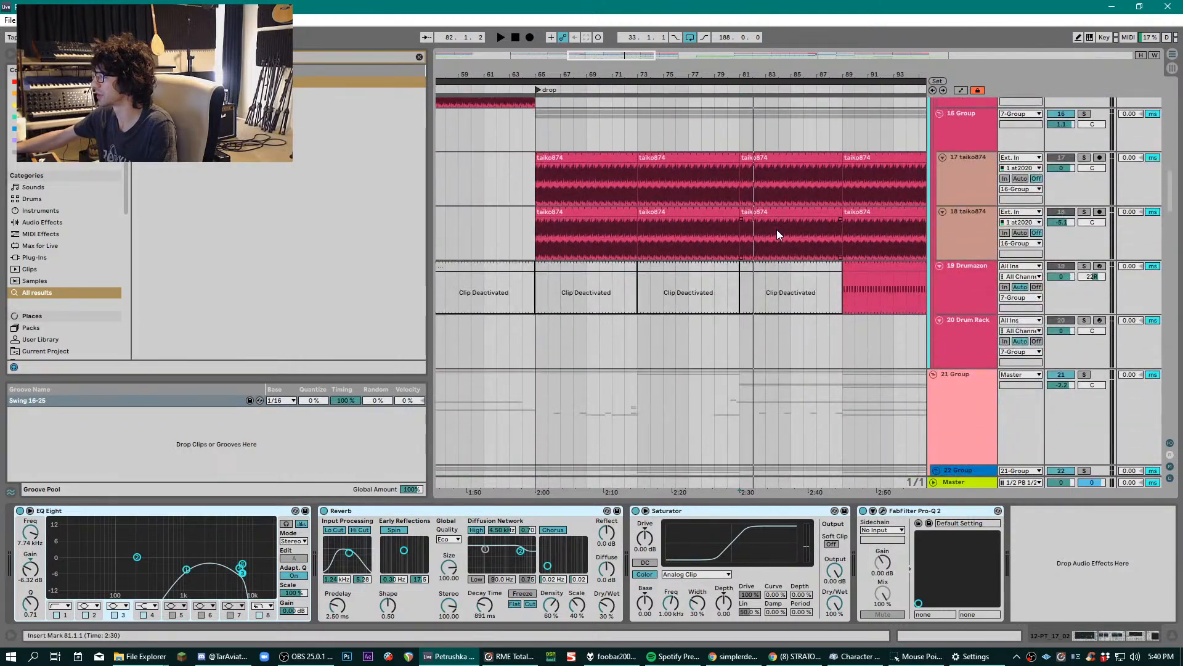
pyautogui.scroll(5, 841, 257)
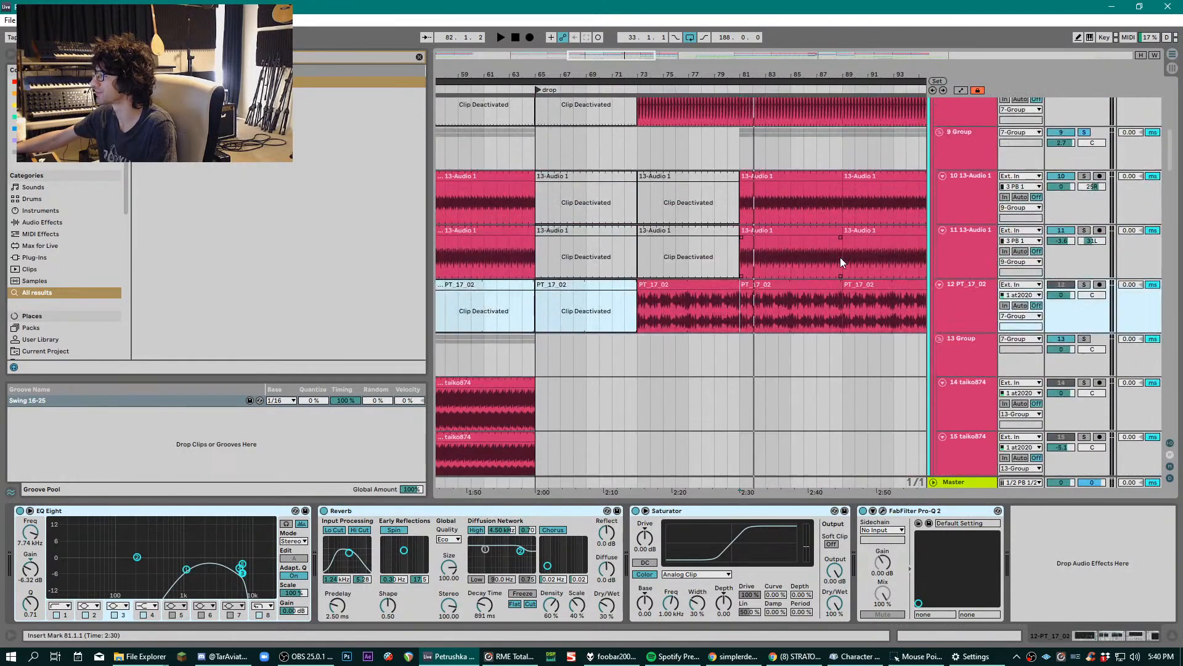
pyautogui.click(740, 183)
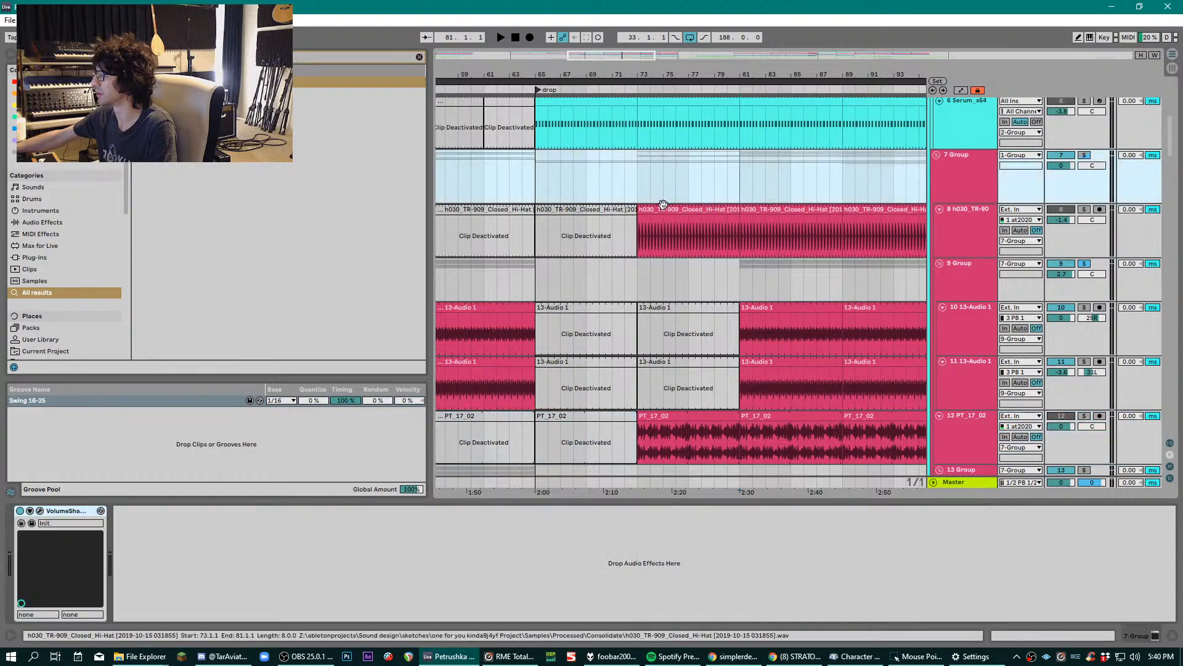
pyautogui.click(688, 233)
pyautogui.click(1085, 158)
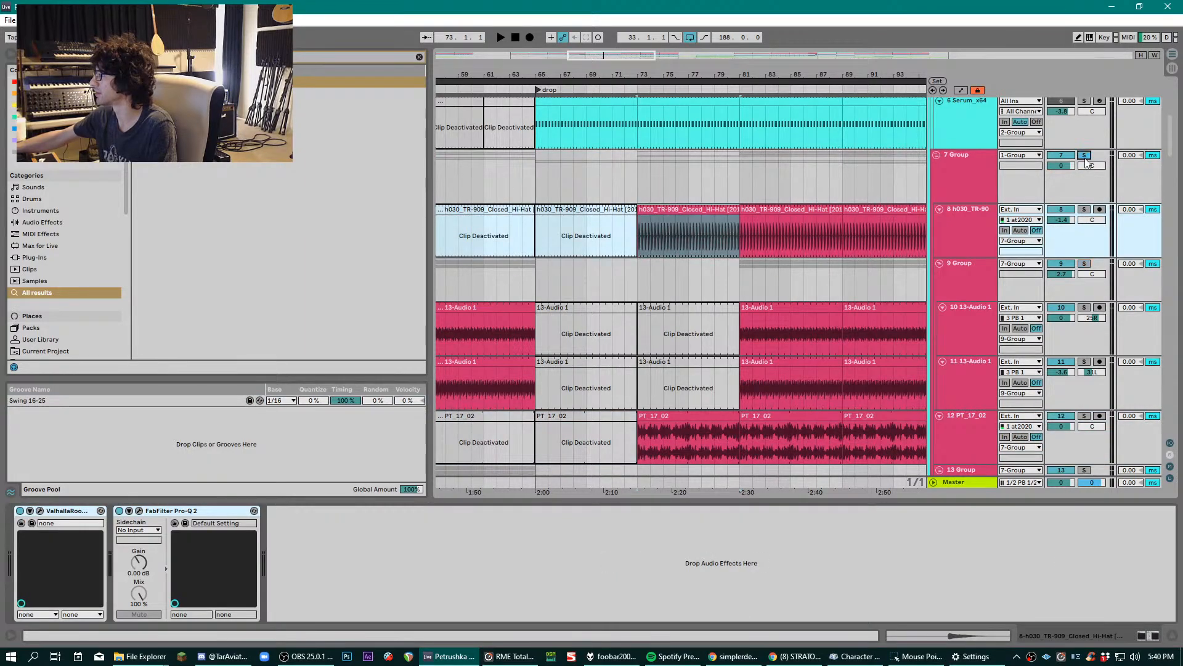
pyautogui.press('space')
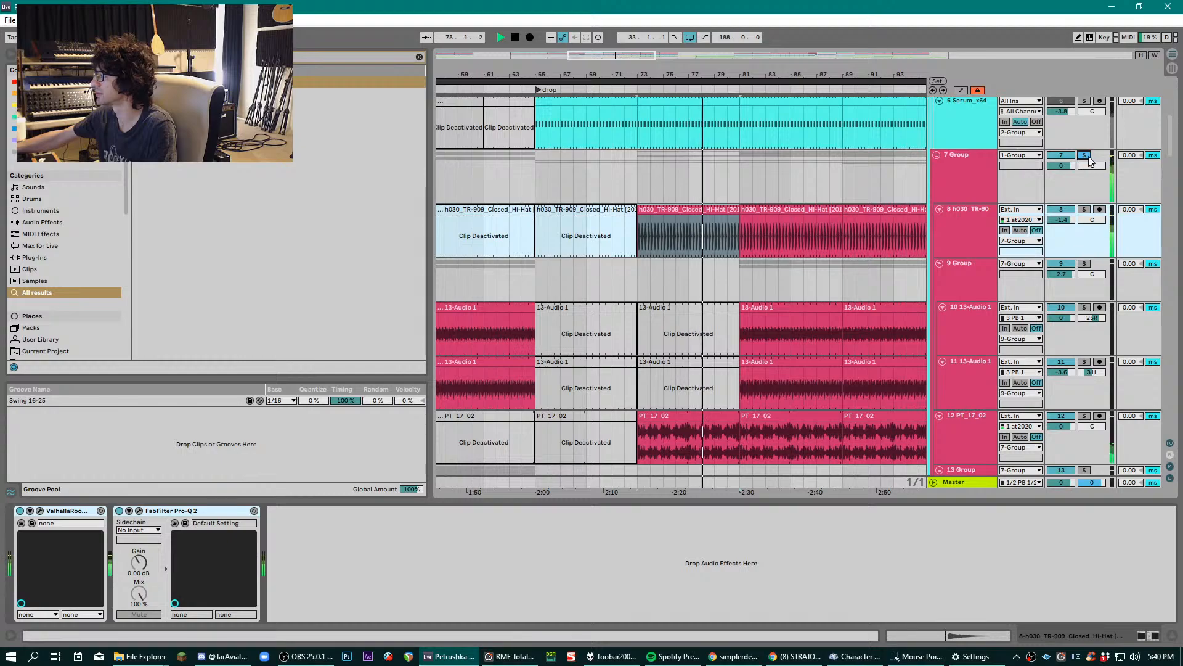
pyautogui.press('space')
# - Open the Kick 2 instrument on the 5 Kick 2 x64 track, examine its pitch curve and click settings, and close it
pyautogui.scroll(5, 1128, 164)
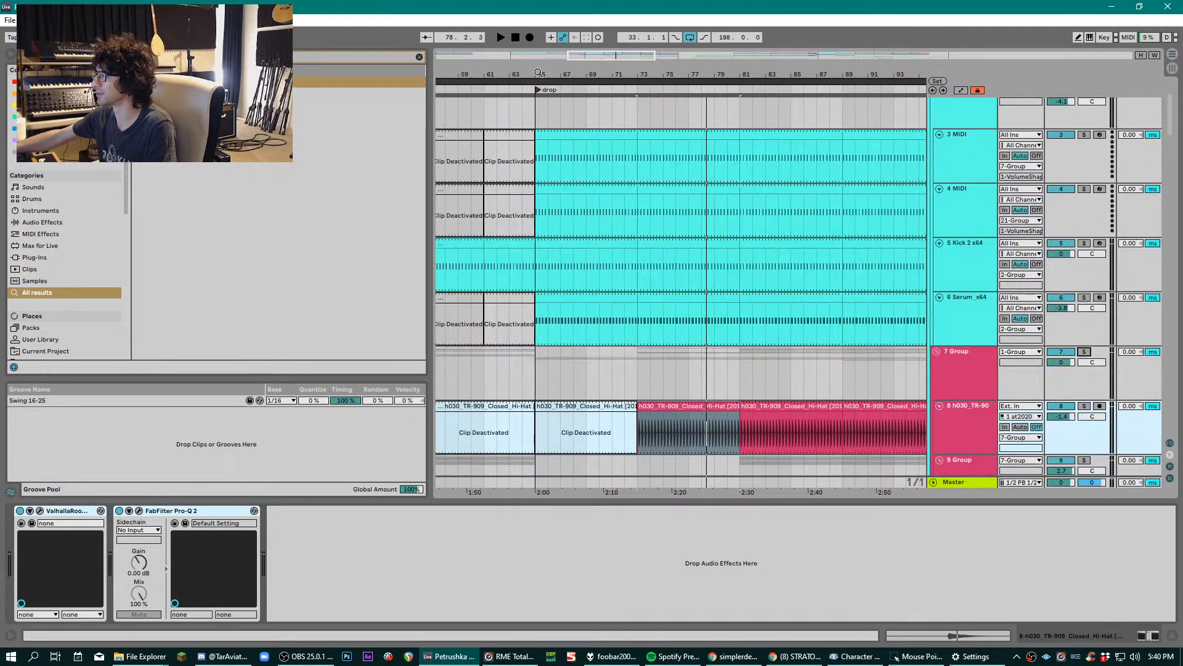
pyautogui.scroll(6, 553, 136)
pyautogui.click(619, 270)
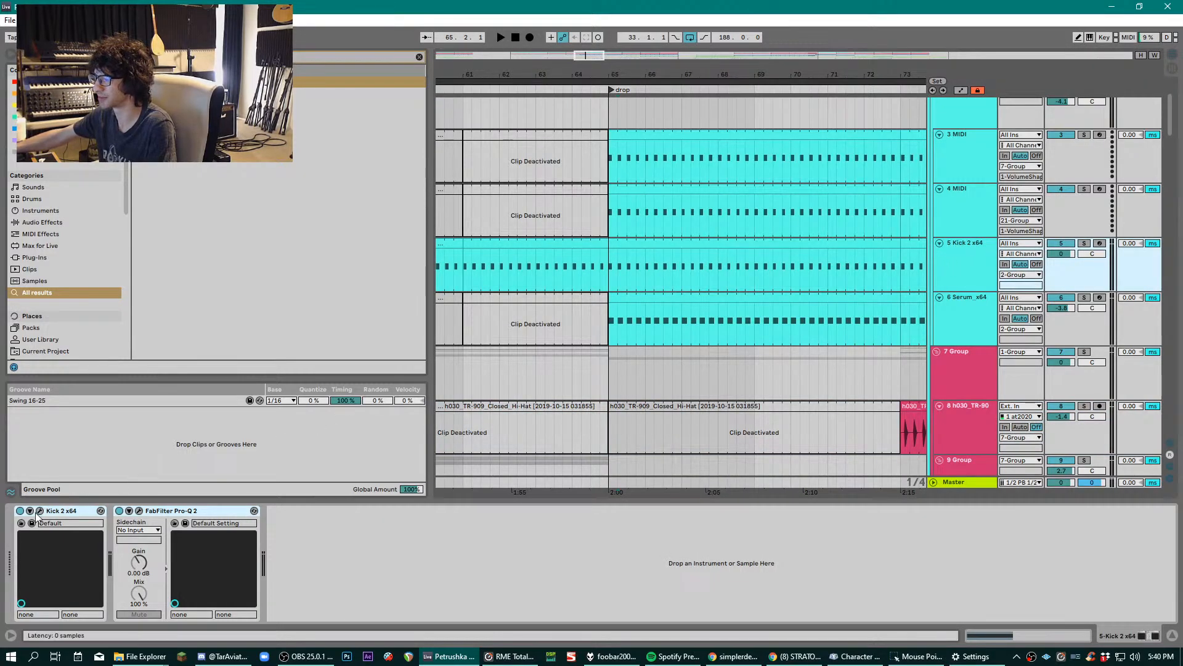
pyautogui.hotkey('ctrl', 'alt', 'p')
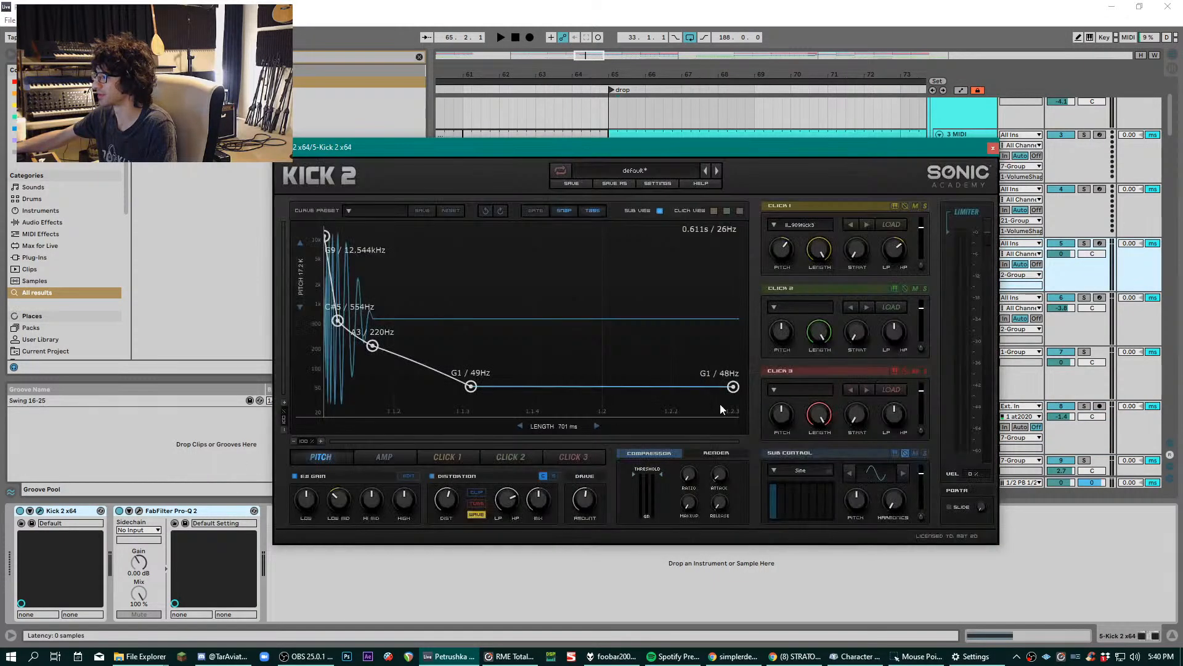
pyautogui.moveTo(645, 147); pyautogui.dragTo(567, 56)
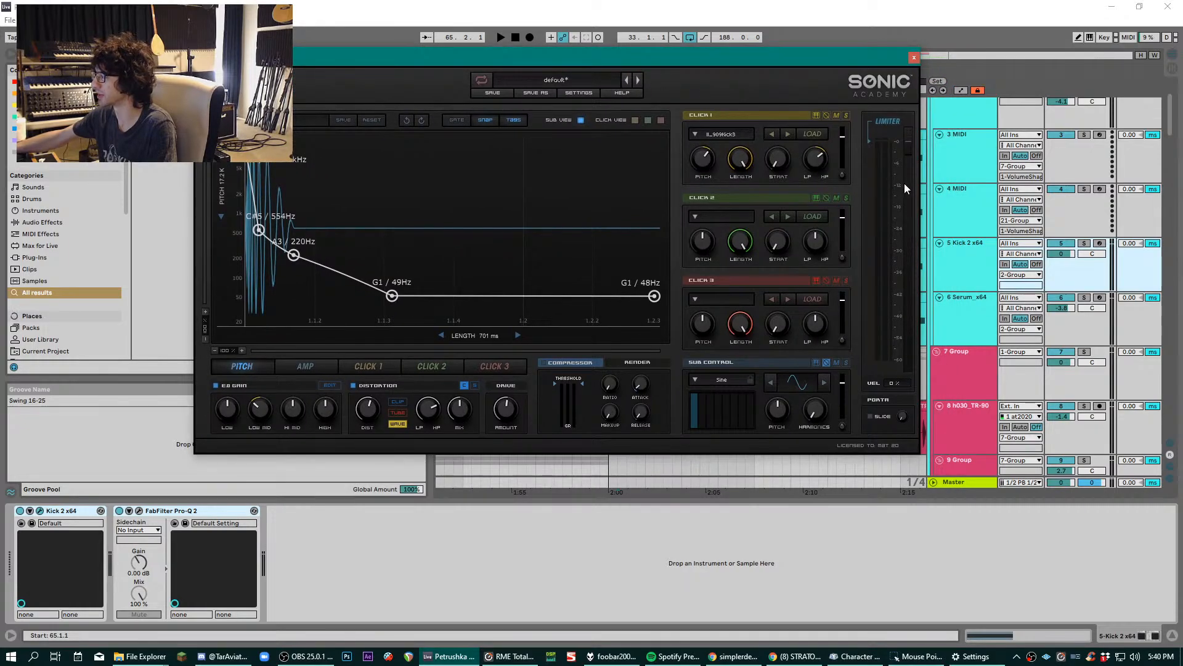
pyautogui.click(915, 59)
# - Show the devices of the 6 Serum_x64 and 5 Kick 2 x64 tracks while playing the start of the drop
pyautogui.click(948, 313)
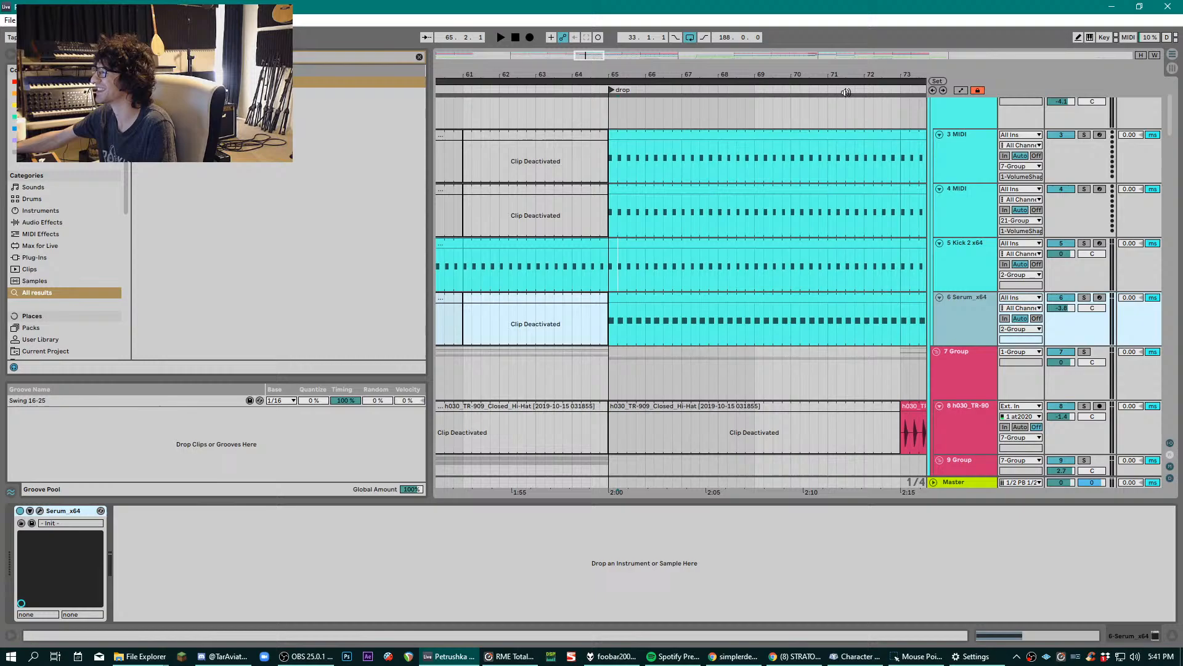
pyautogui.click(845, 92)
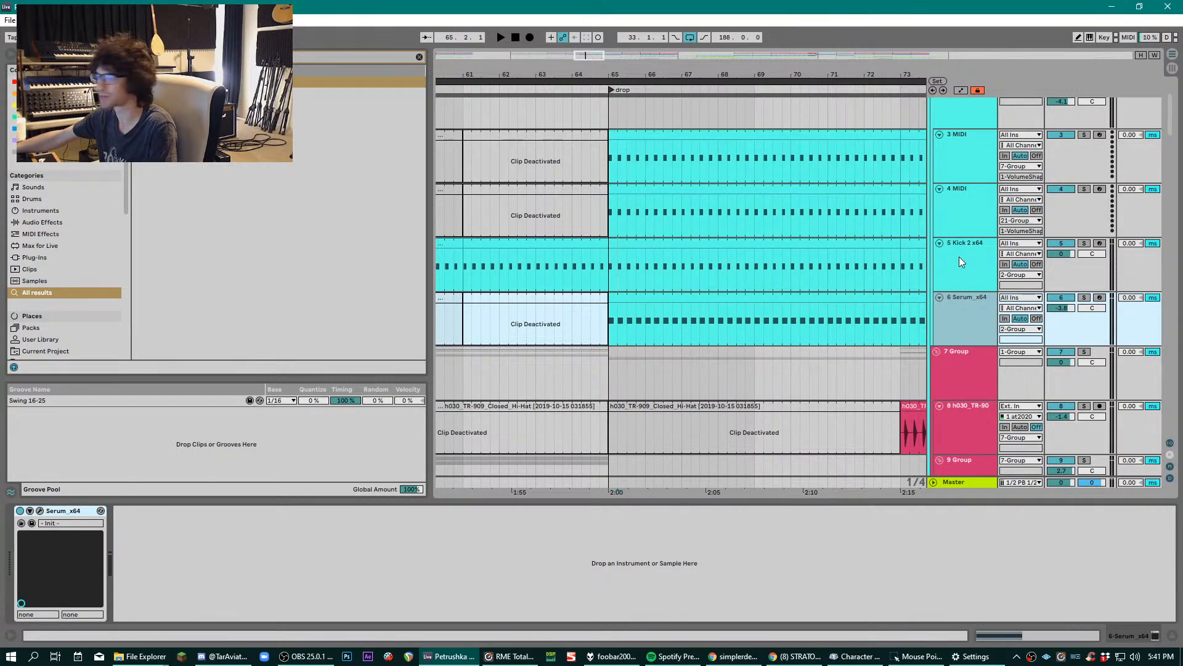
pyautogui.press('space')
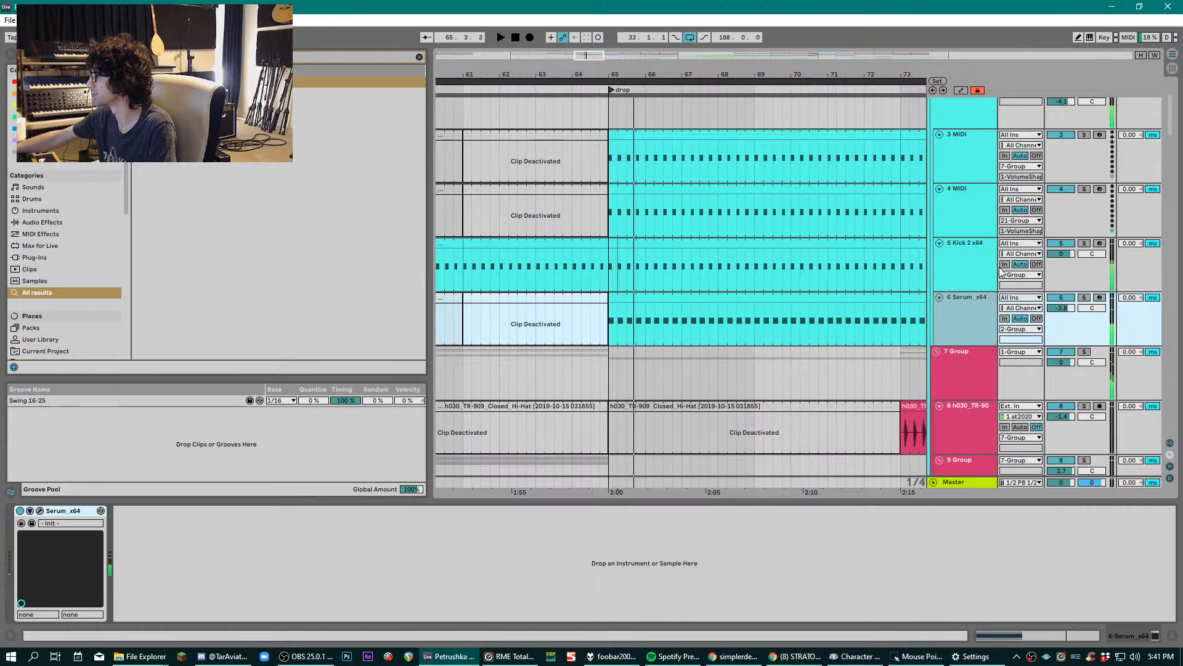
pyautogui.scroll(2, 961, 239)
pyautogui.click(948, 306)
pyautogui.scroll(1, 1069, 169)
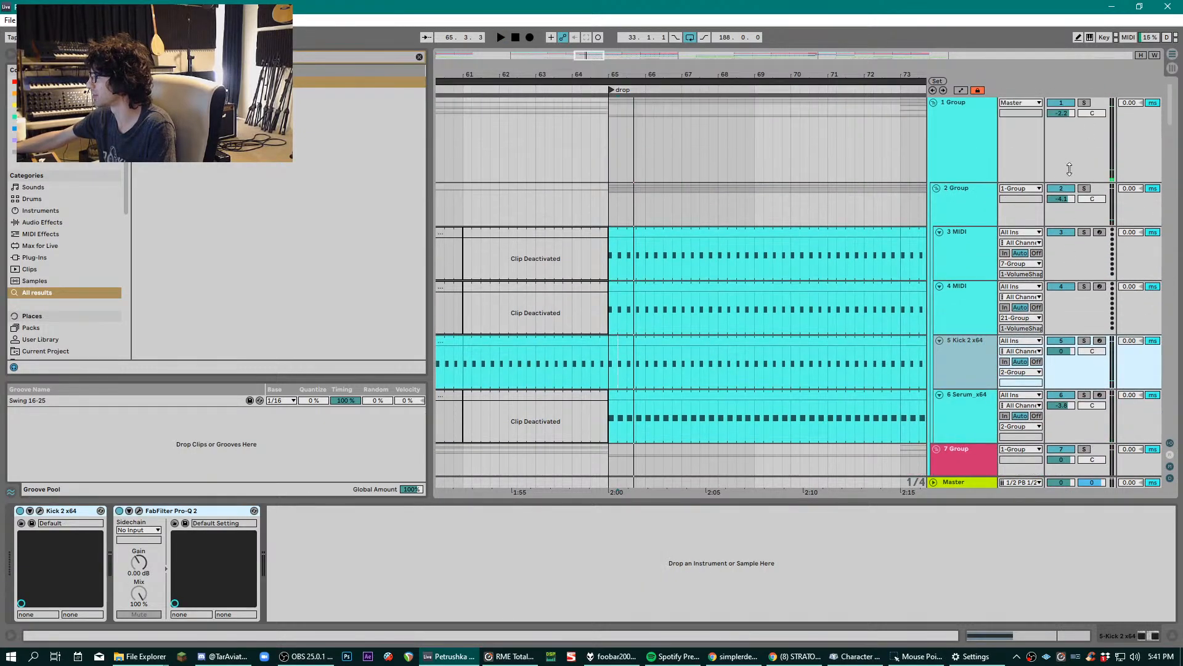
# - Solo 2 Group, play its layered kick with the group's device chain shown, and stop playback
pyautogui.click(1087, 187)
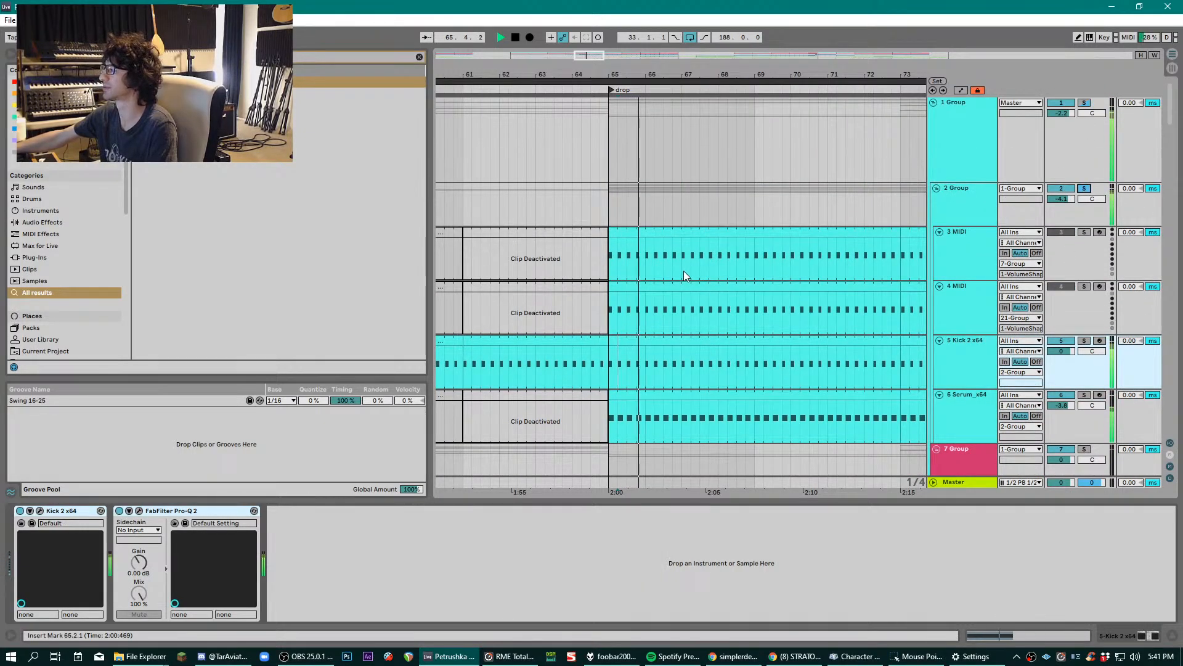
pyautogui.press('+')
pyautogui.click(949, 213)
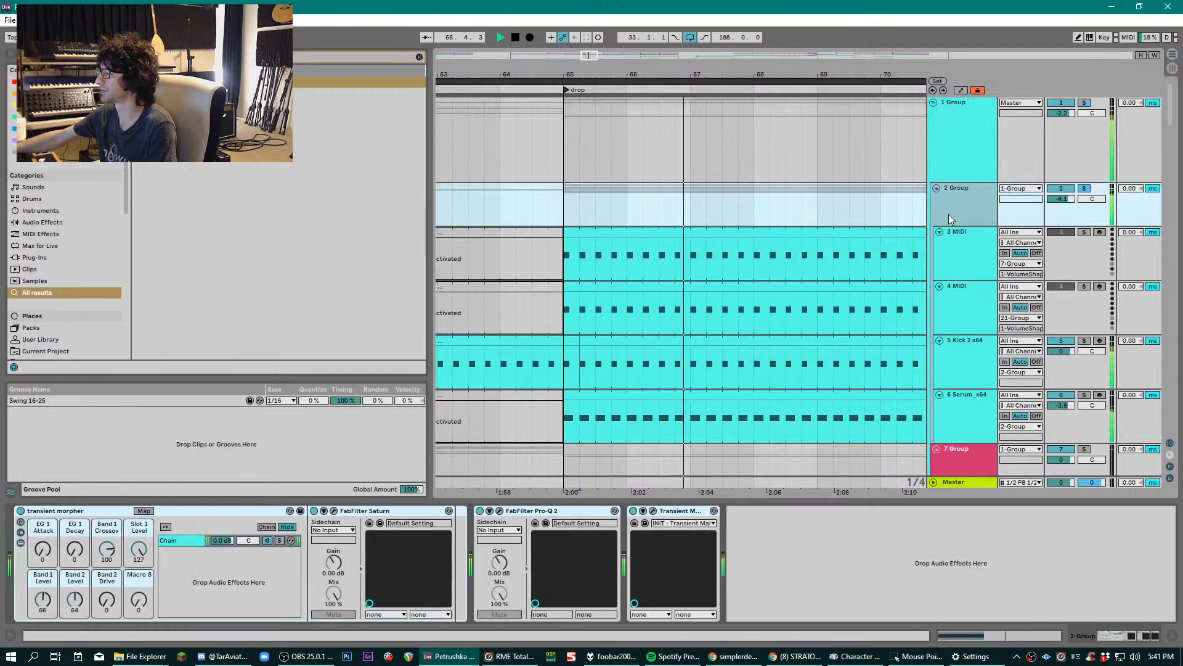
pyautogui.press('space')
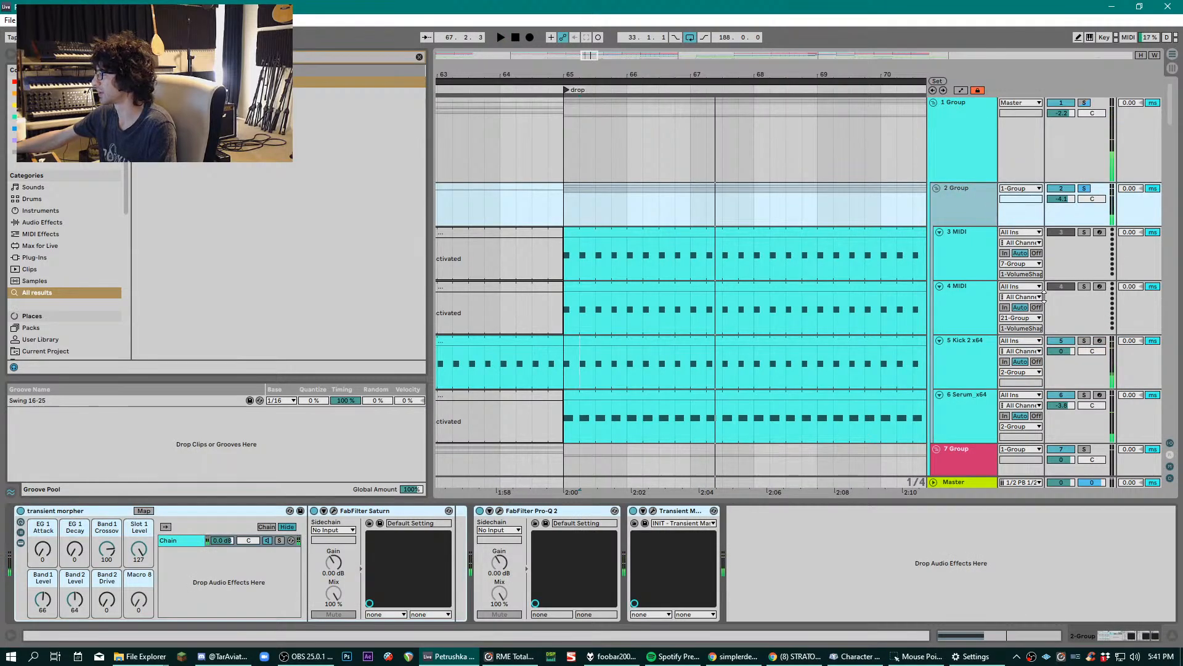
# - Set playback to bar 65 and open FabFilter Saturn in the transient morpher rack to examine its envelope-modulated crossover
pyautogui.click(568, 199)
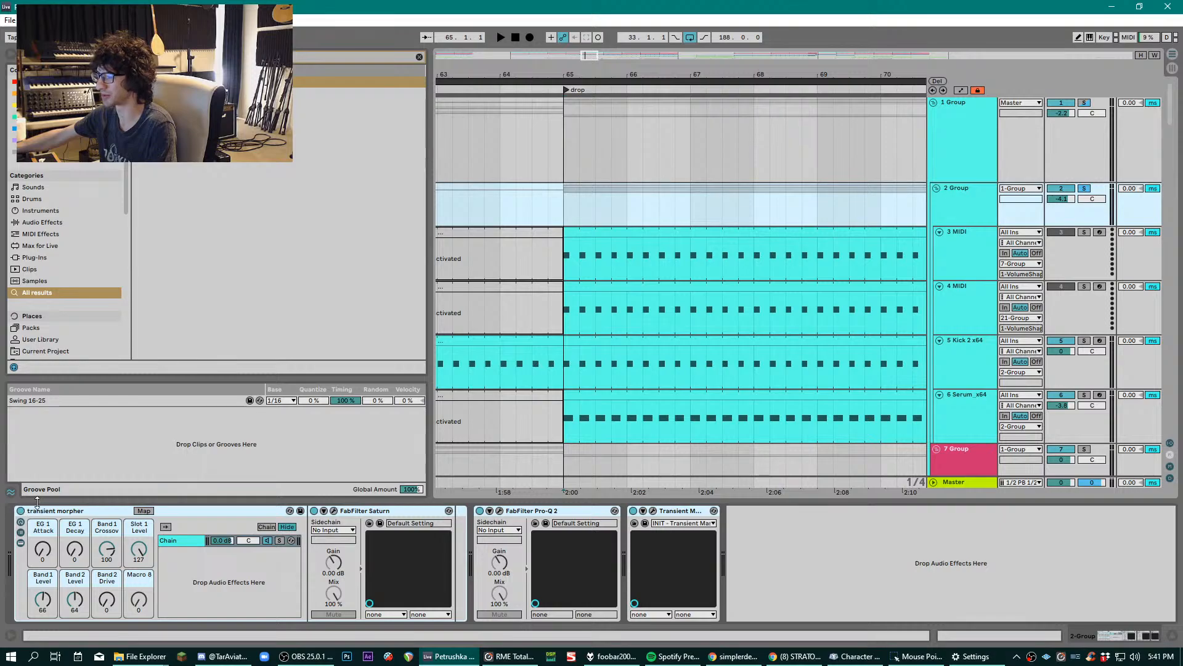
pyautogui.click(334, 511)
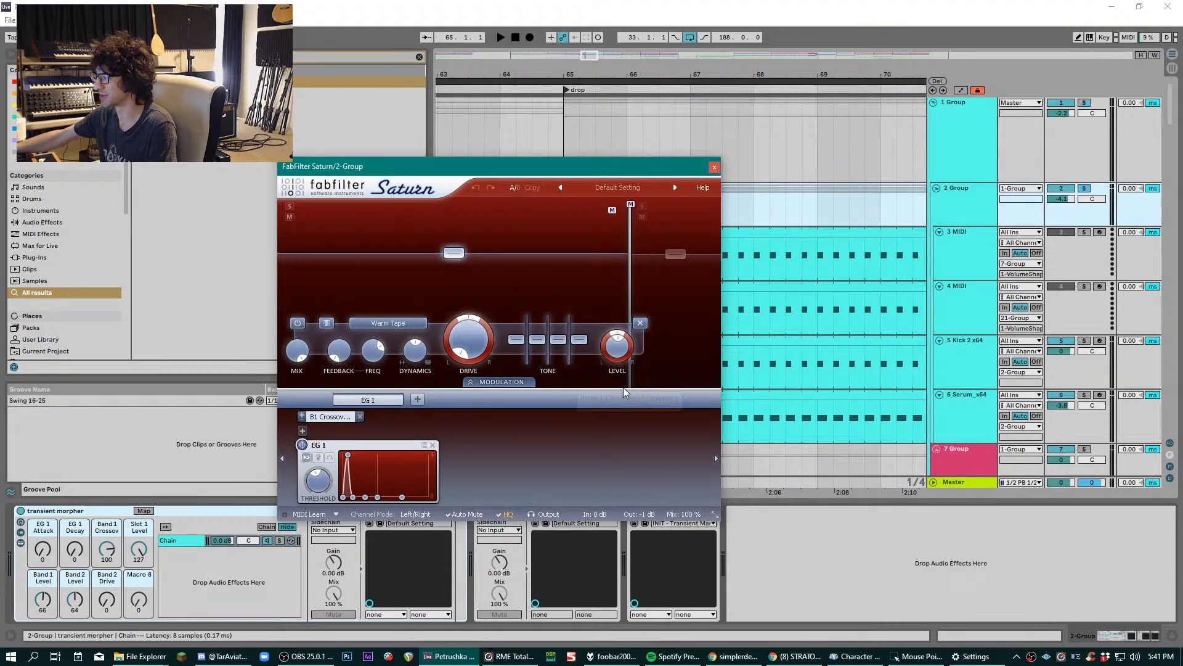
pyautogui.moveTo(627, 290)
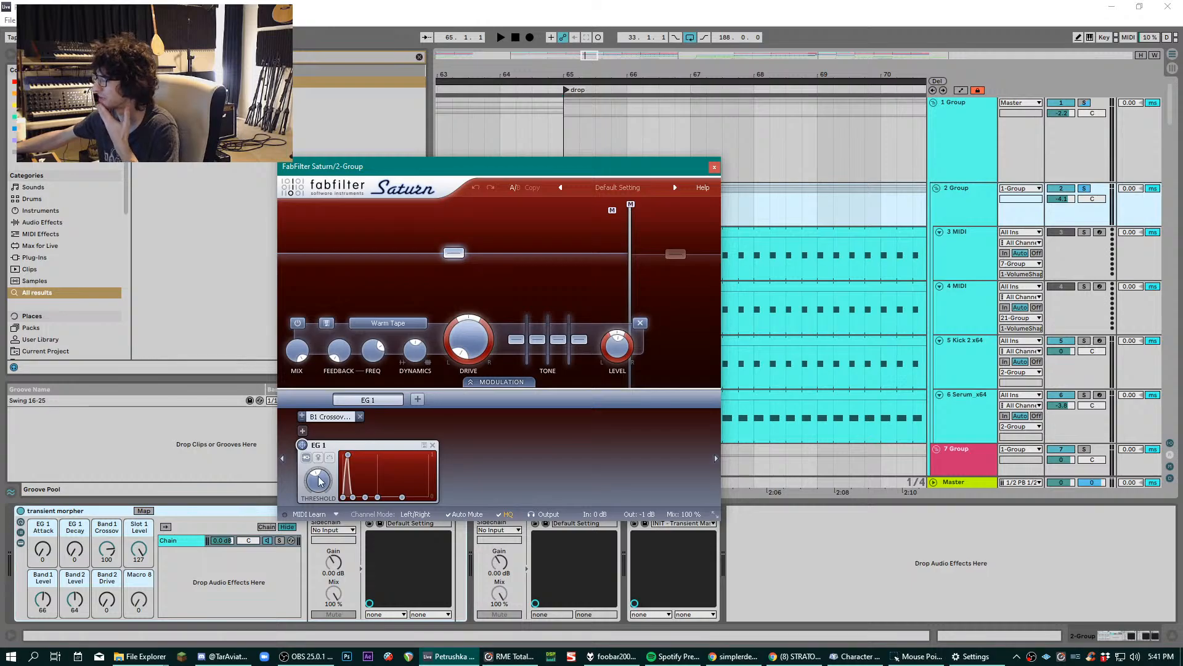
# - Play the soloed kick while switching the transient morpher rack off and on to compare, stop playback and close FabFilter Saturn
pyautogui.press('space')
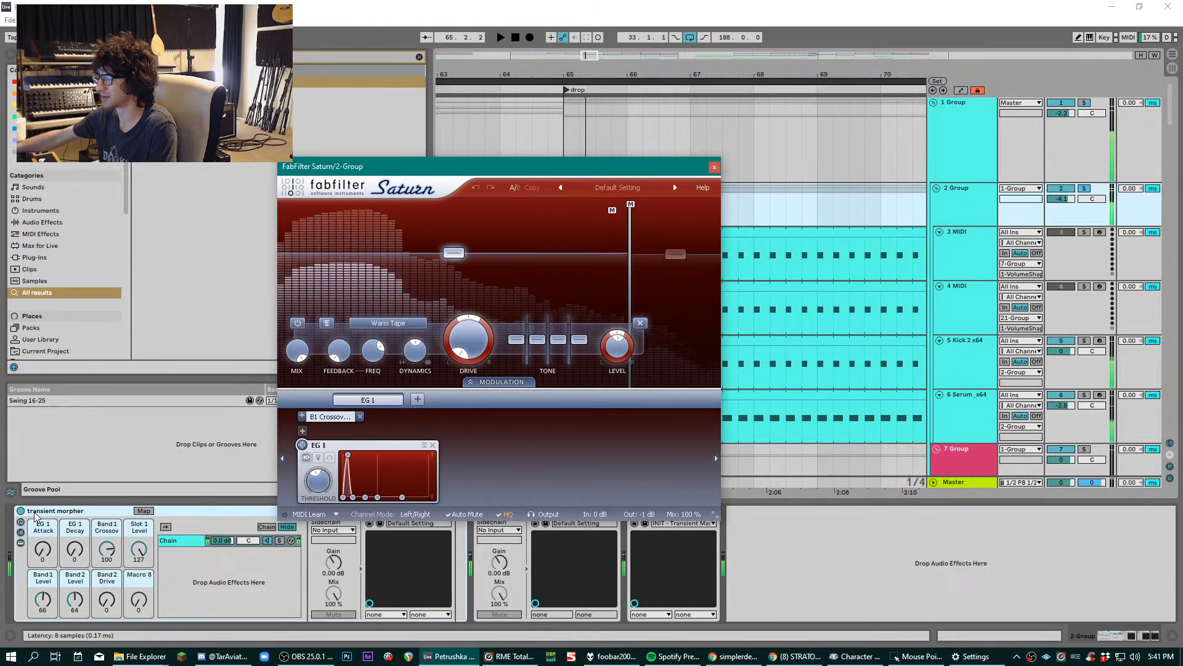
pyautogui.click(22, 513)
pyautogui.click(20, 511)
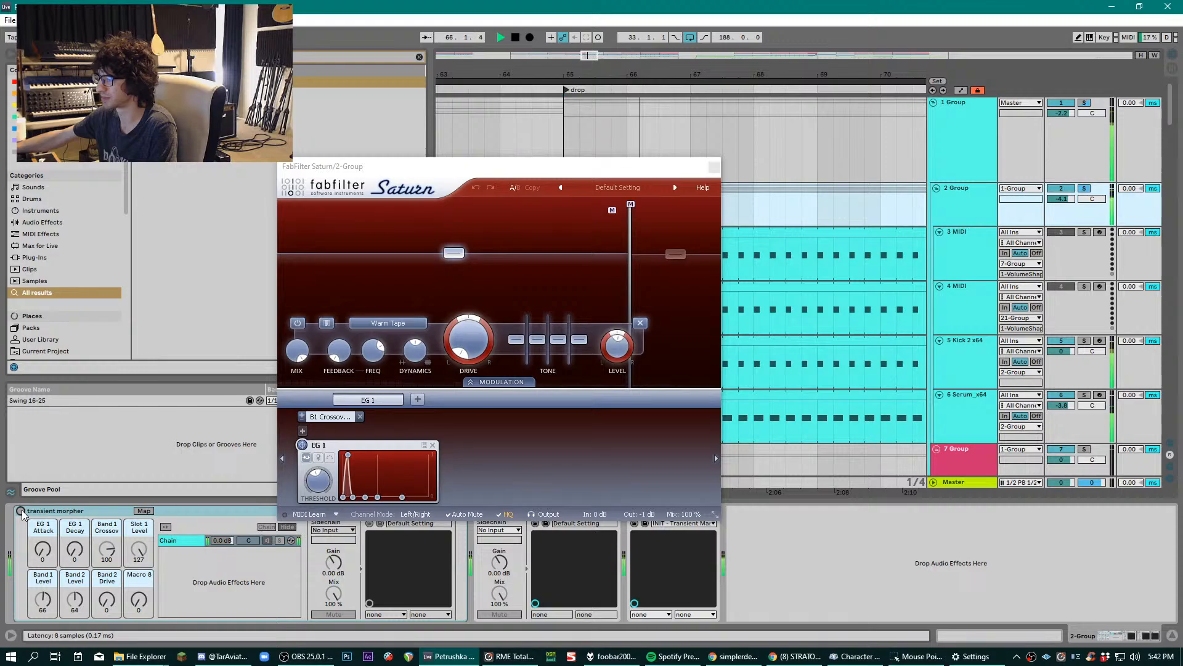
pyautogui.click(20, 510)
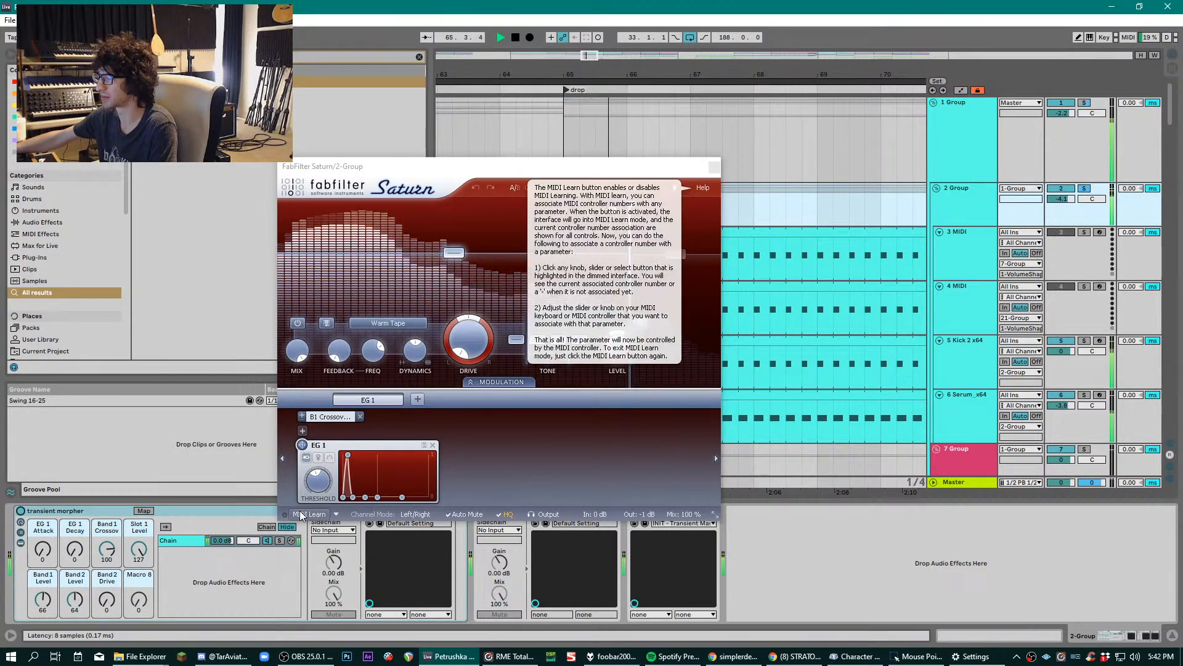
pyautogui.press('space')
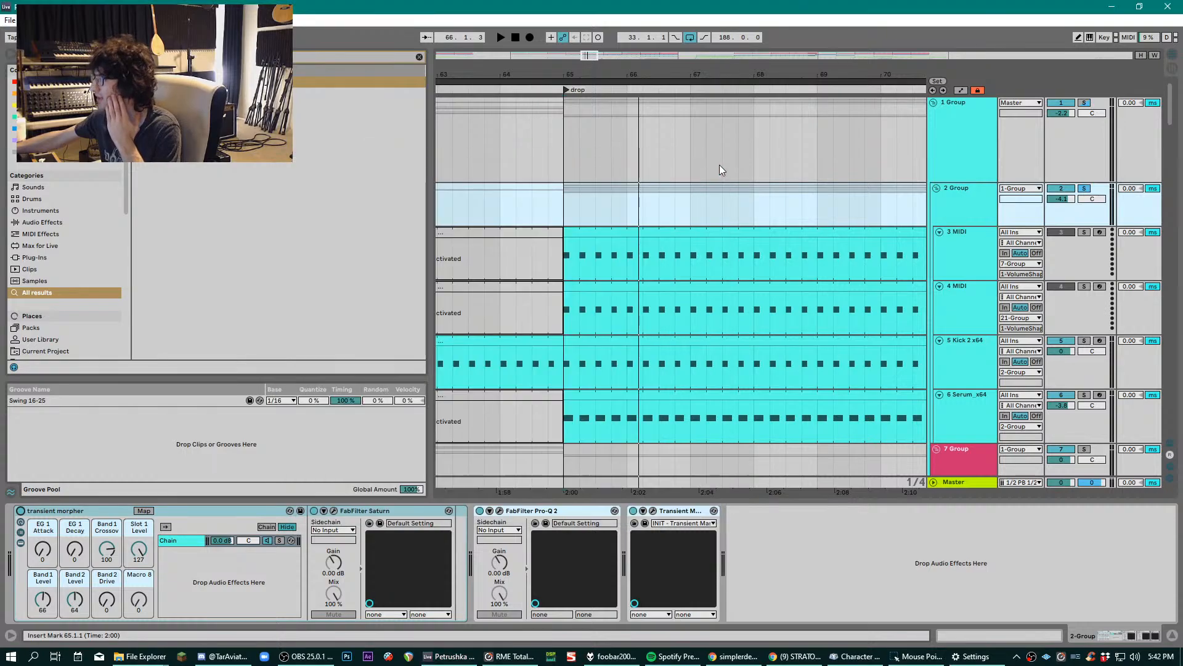
pyautogui.click(715, 167)
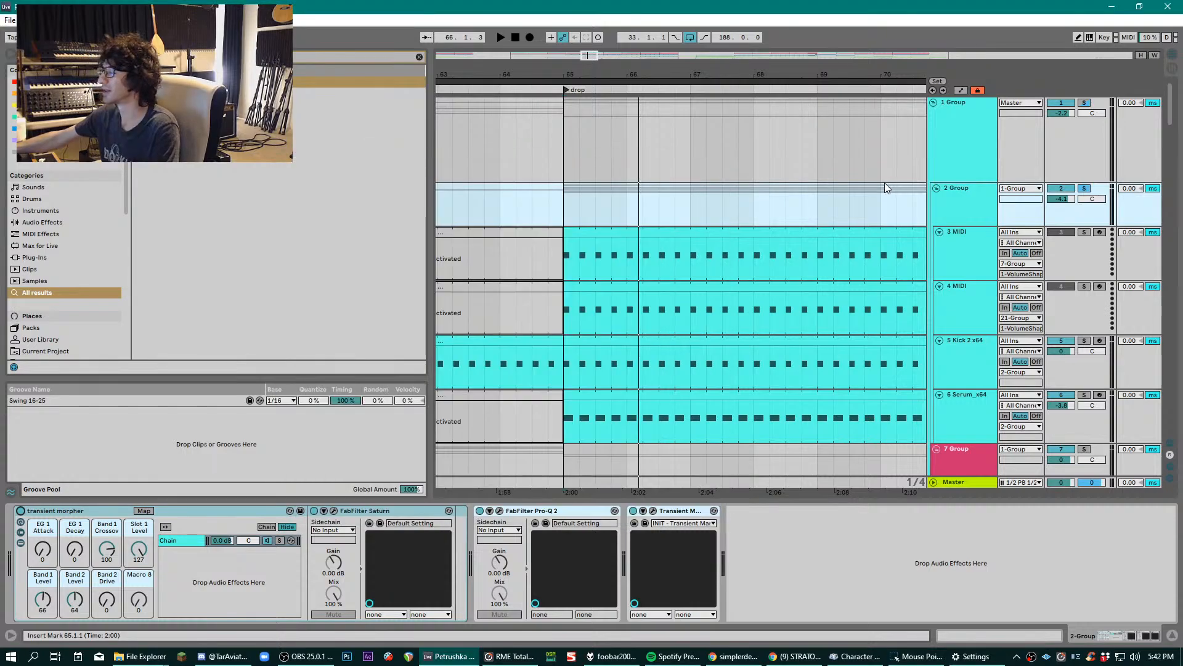
# - Open FabFilter Pro-Q 2 on 2 Group, examine its EQ bands while playing the soloed kick, and close it
pyautogui.click(499, 510)
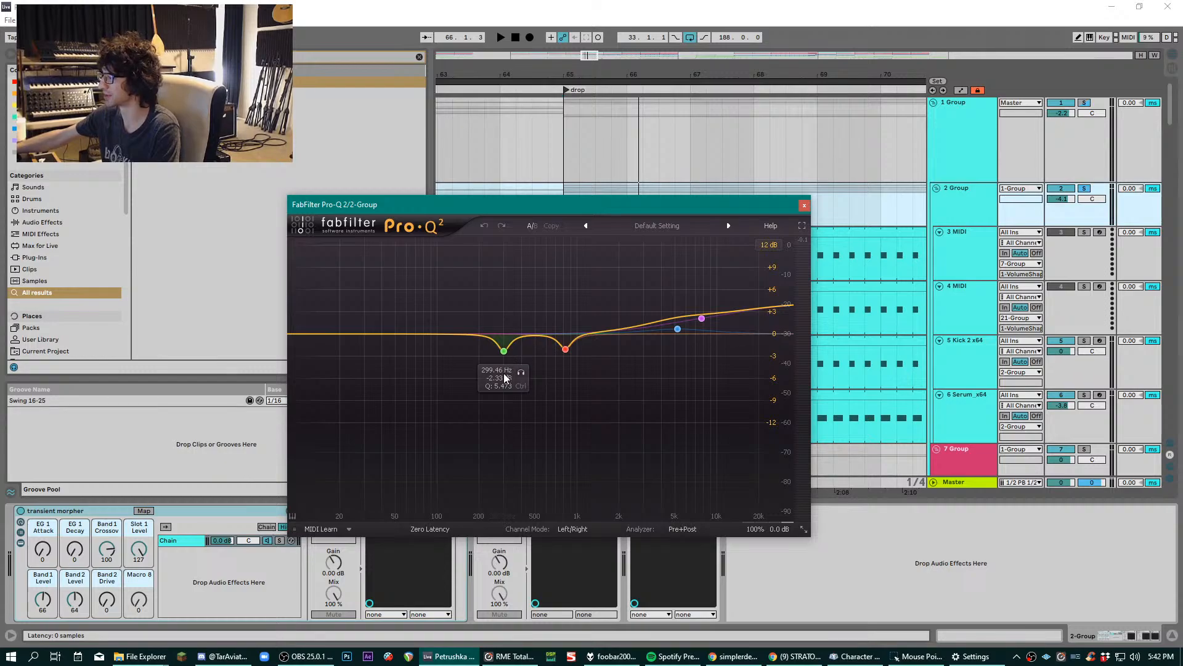
pyautogui.press('space')
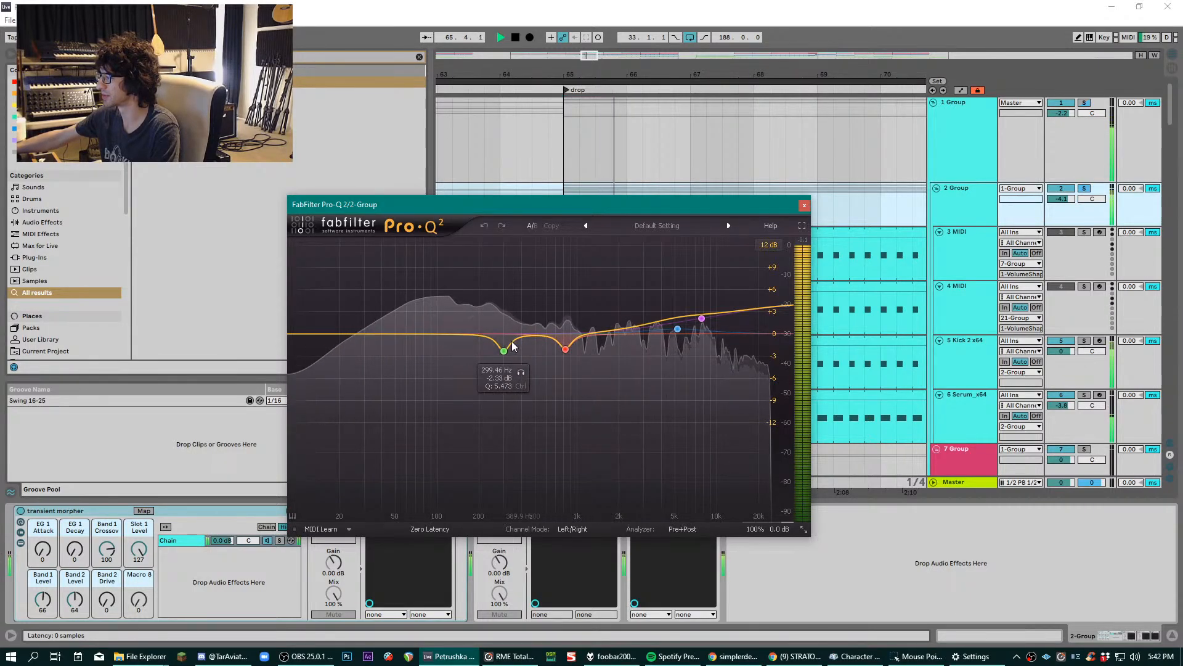
pyautogui.press('space')
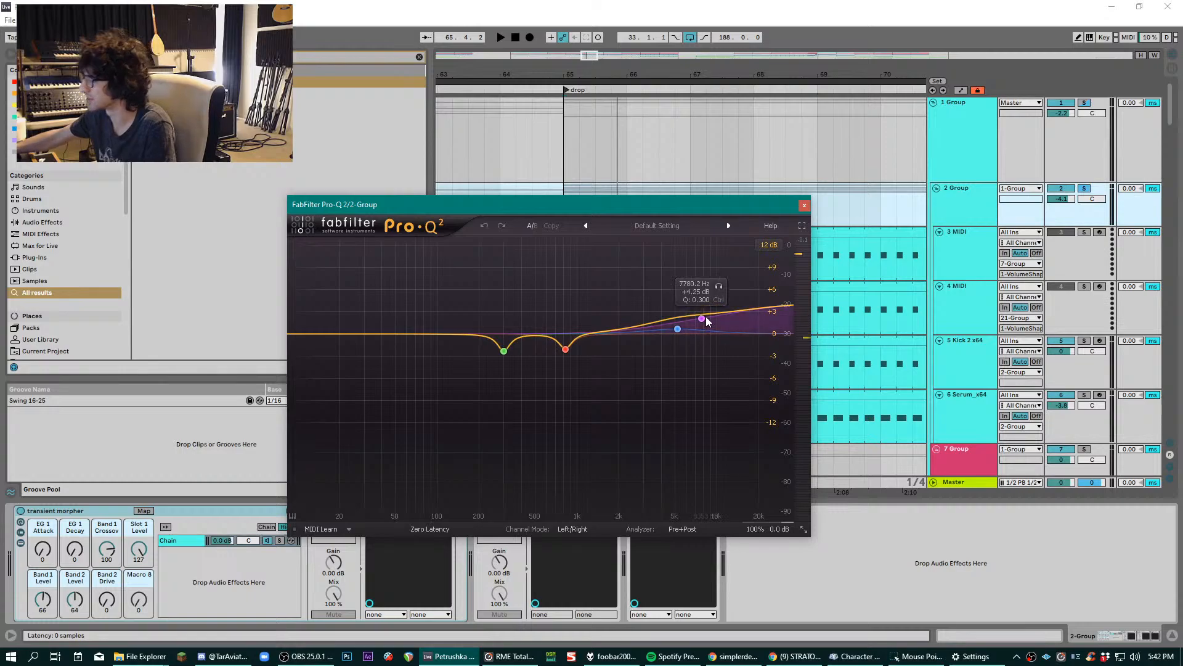
pyautogui.click(804, 206)
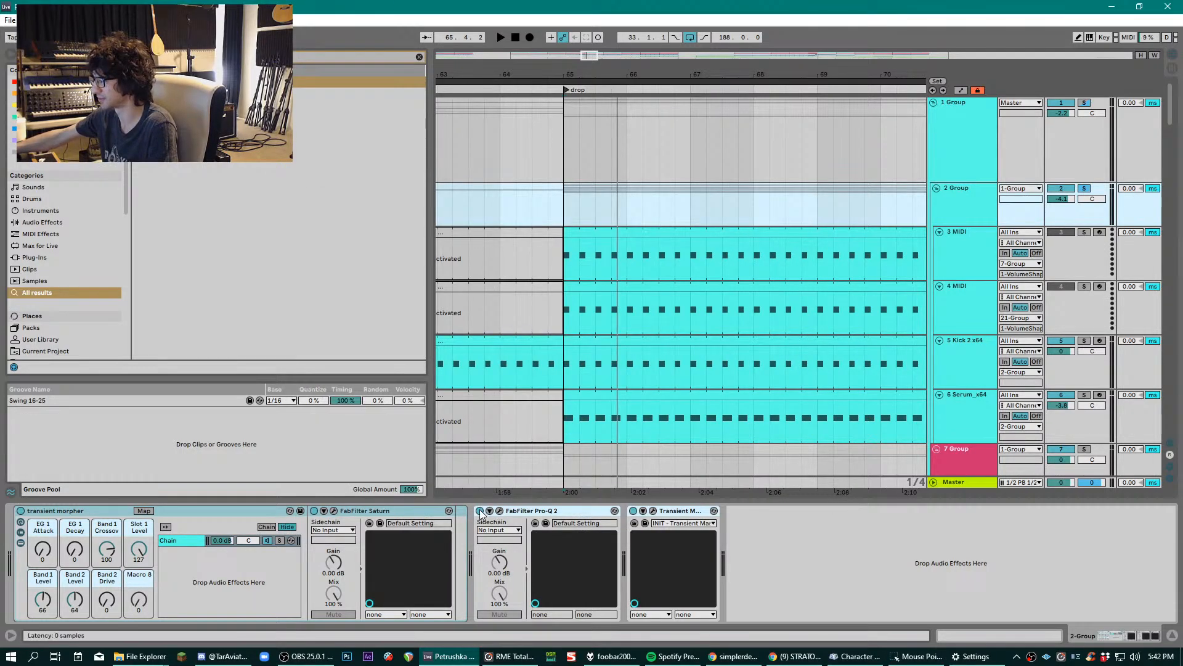
# - Play the soloed kick with FabFilter Pro-Q 2 switched off and on to compare, stop playback and unsolo 2 Group
pyautogui.press('space')
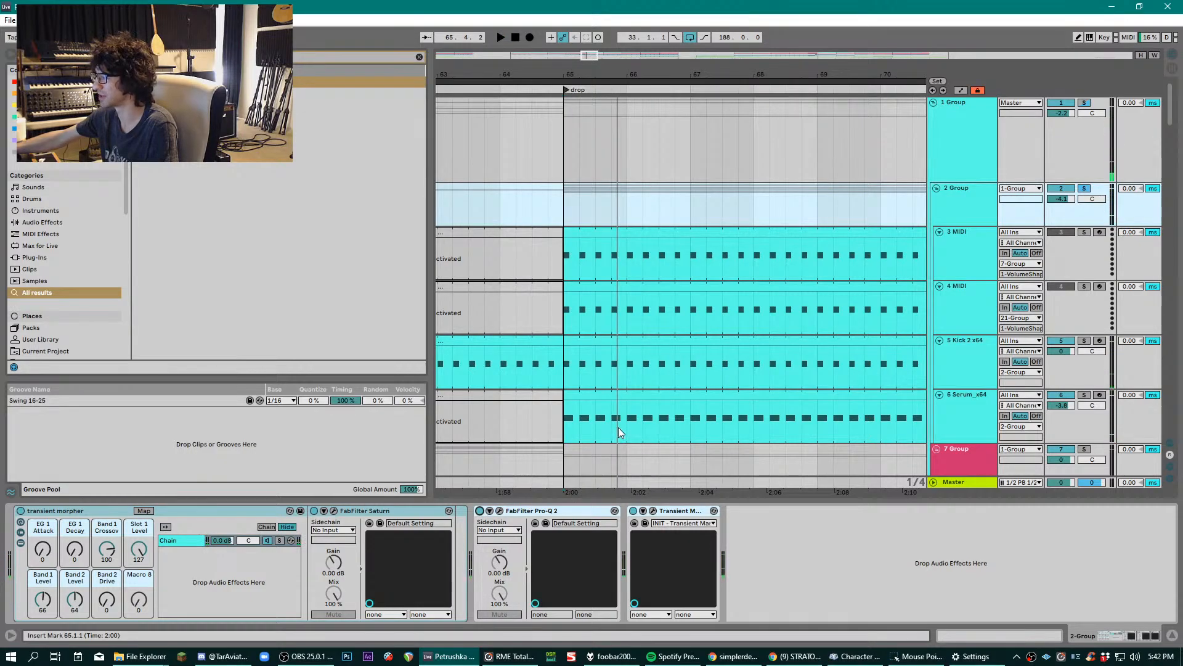
pyautogui.press('space')
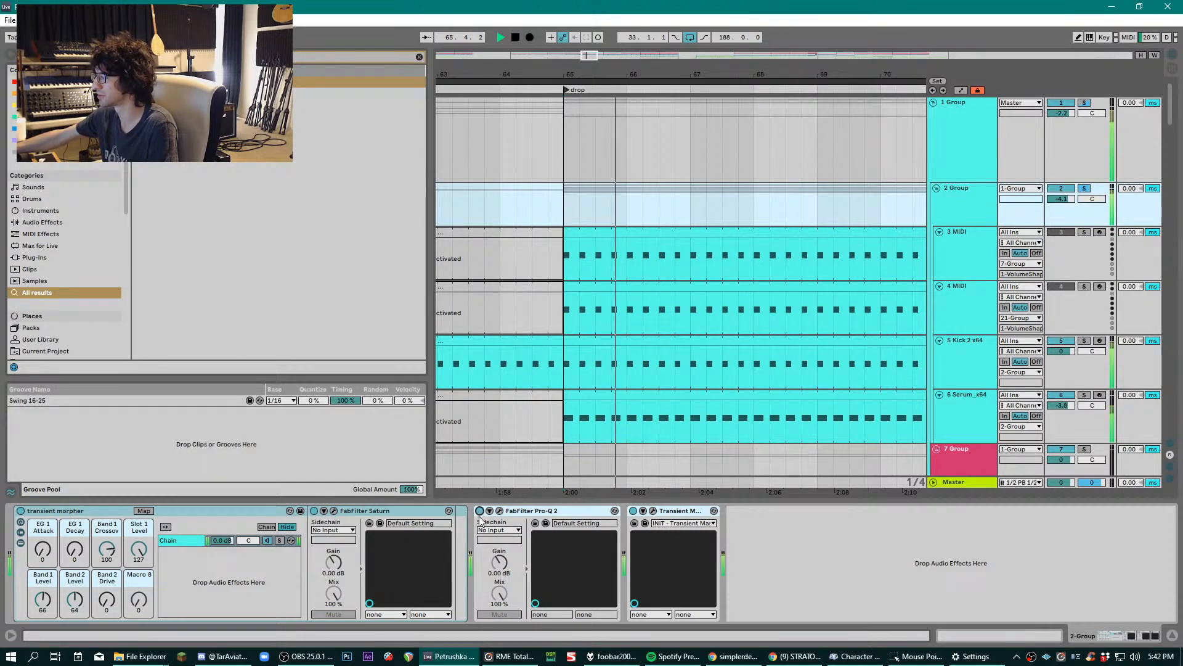
pyautogui.press('space')
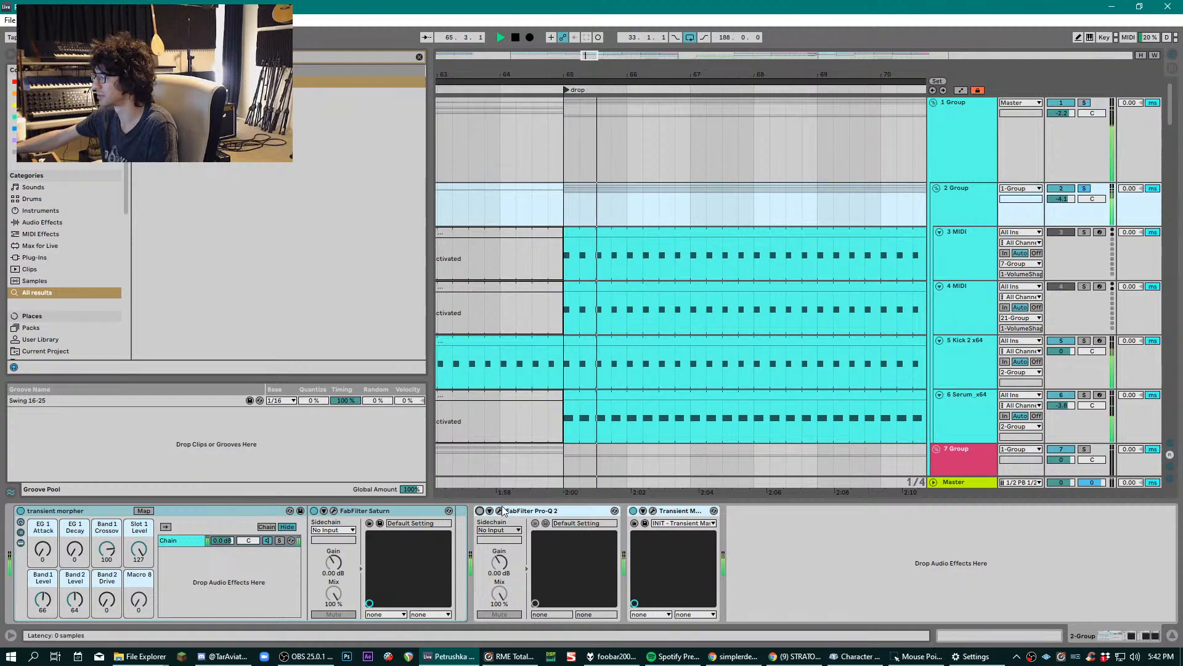
pyautogui.press('space')
pyautogui.press('space')
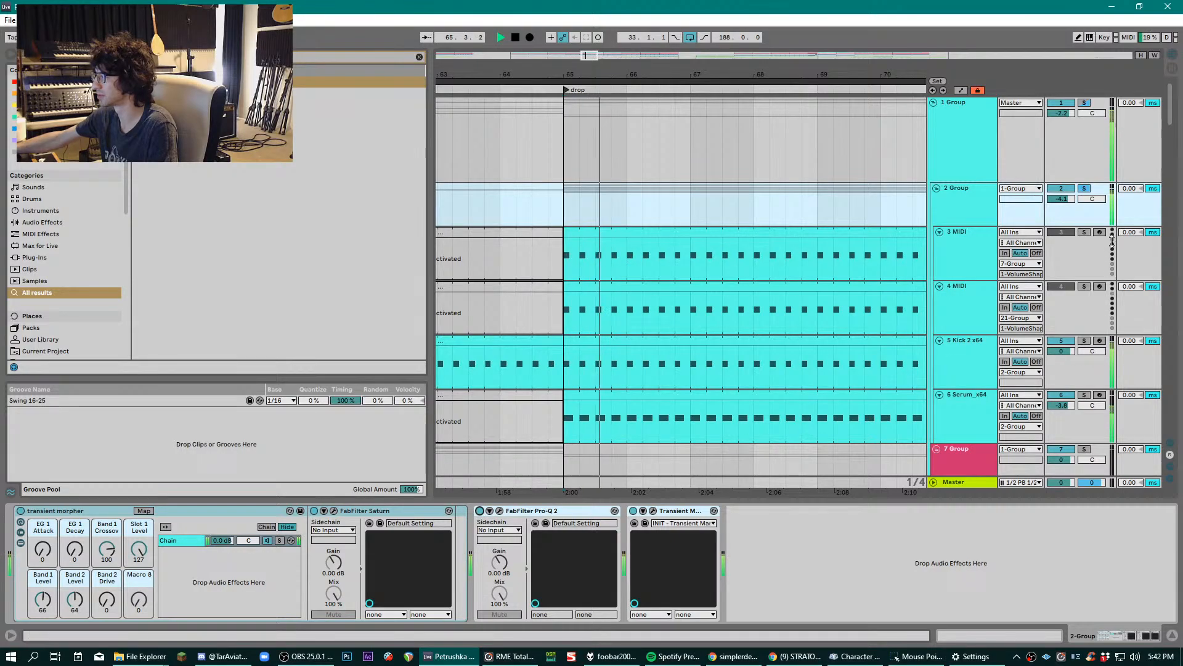
pyautogui.press('space')
pyautogui.click(1085, 189)
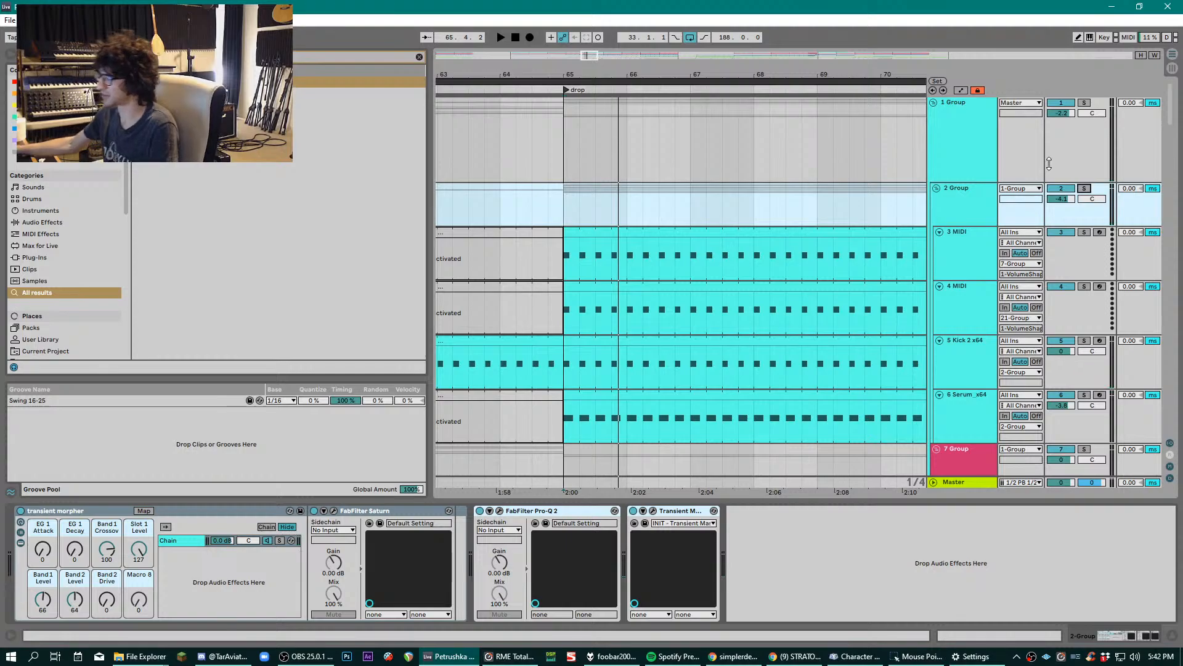
# - Show the devices of the 5 Kick 2 x64 track and open its Kick 2 instrument to examine the kick design
pyautogui.scroll(-6, 786, 265)
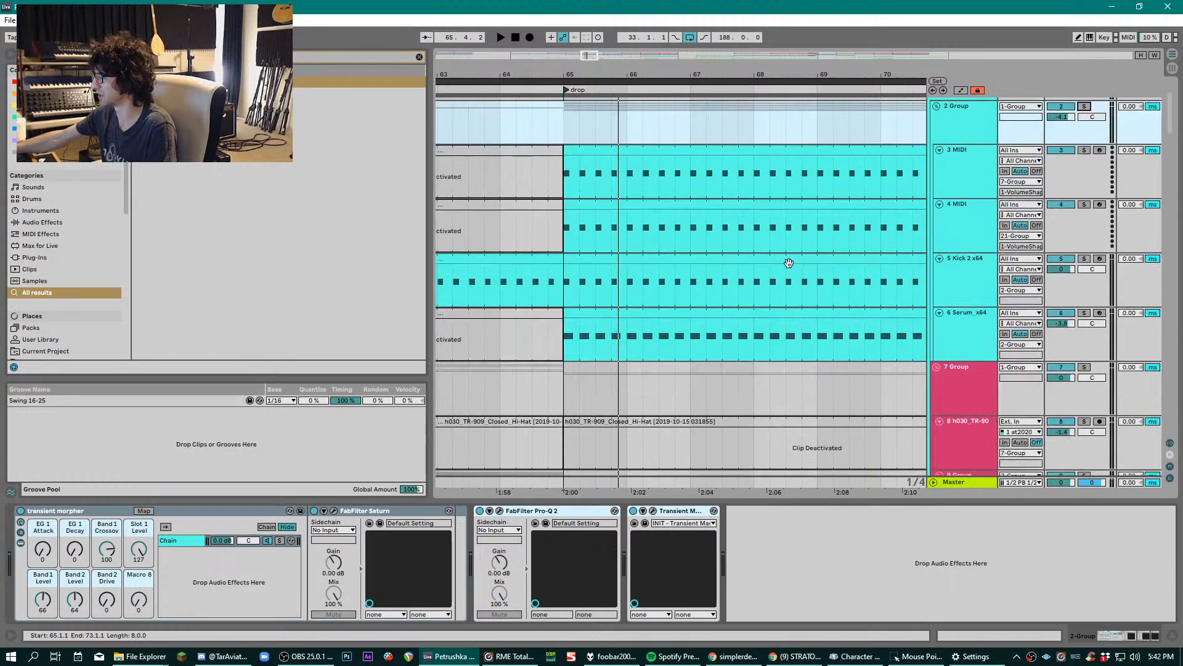
pyautogui.scroll(-10, 786, 268)
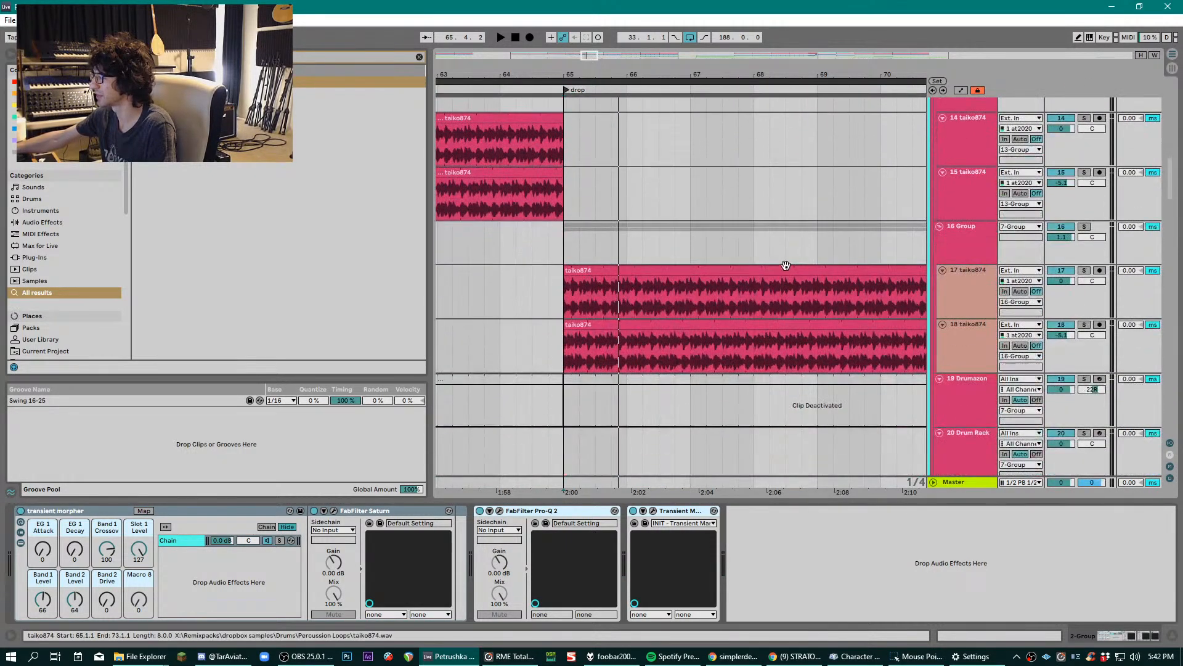
pyautogui.scroll(12, 965, 311)
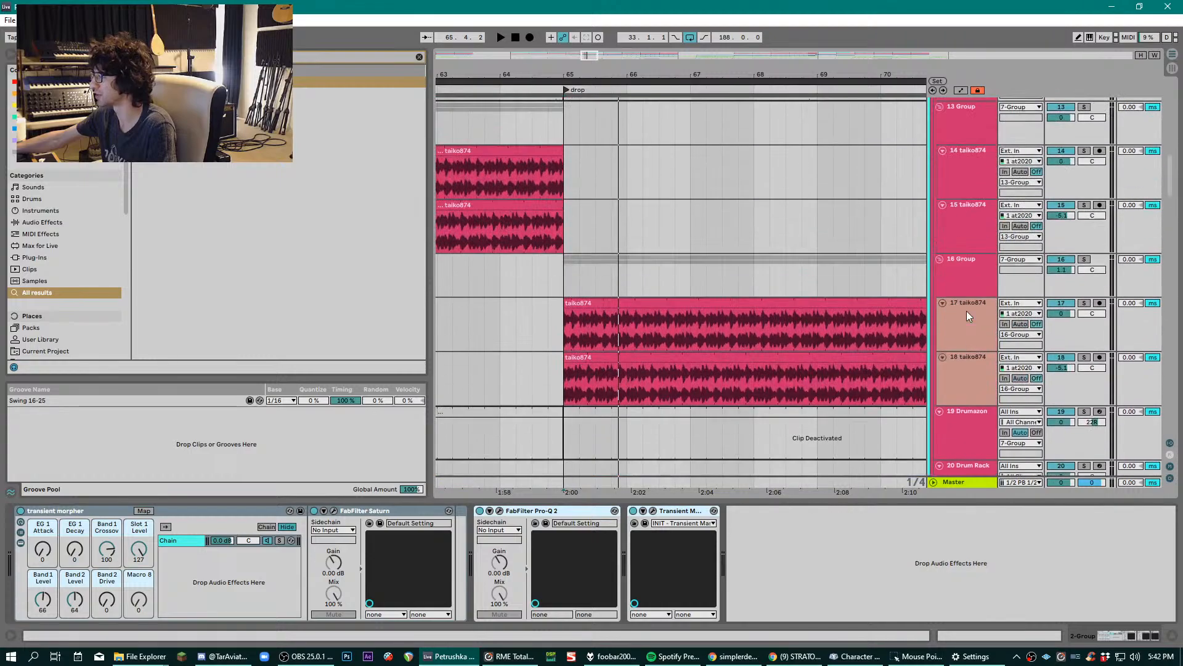
pyautogui.scroll(2, 967, 289)
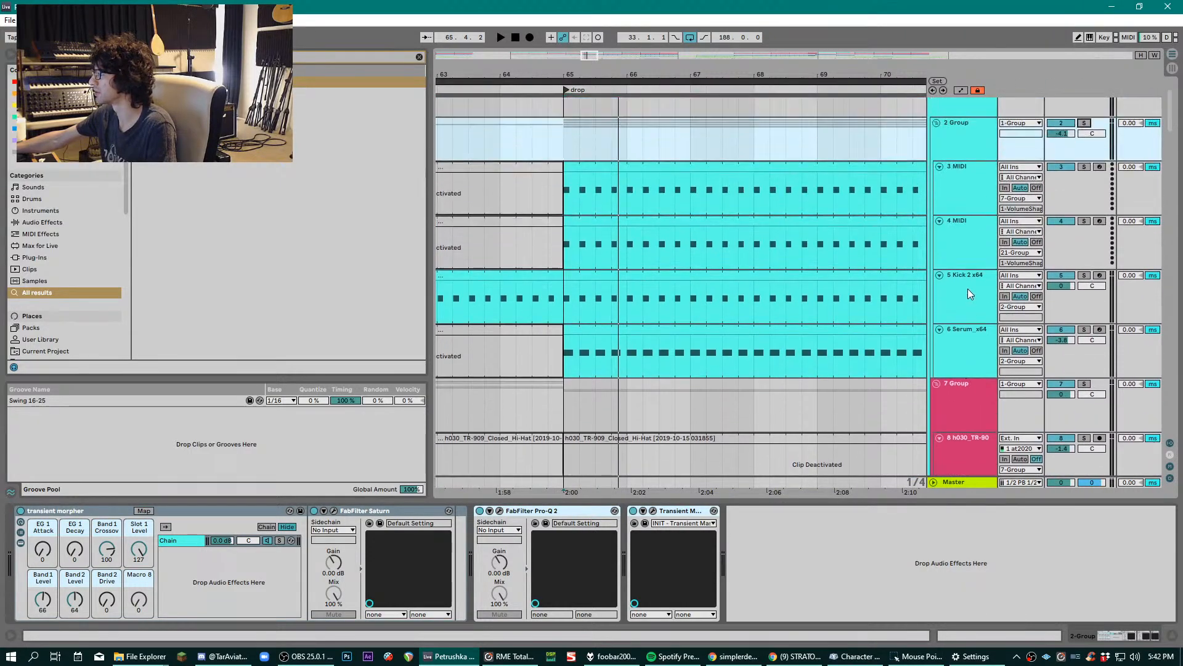
pyautogui.click(972, 308)
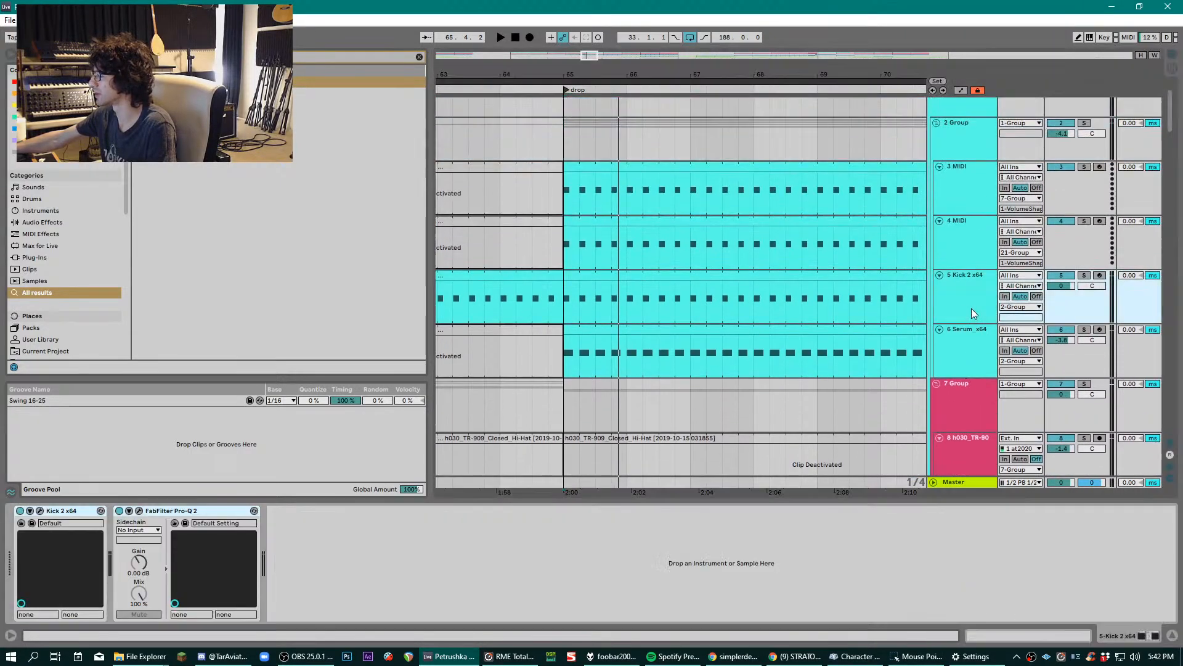
pyautogui.click(40, 510)
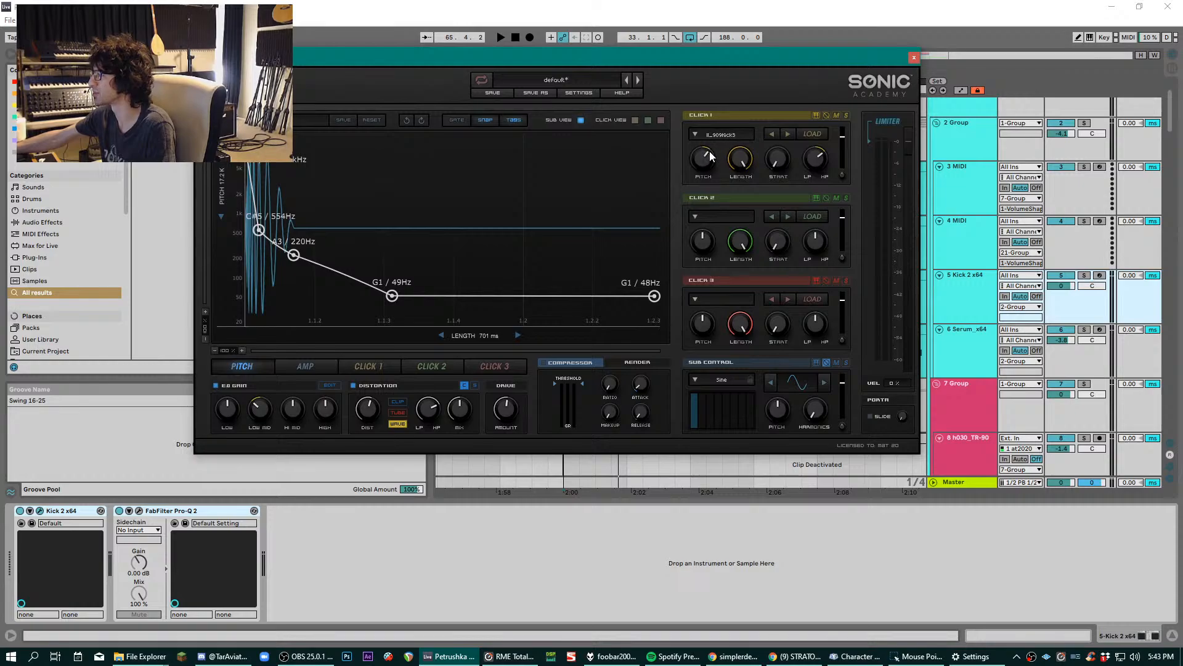
# - Solo the 5 Kick 2 x64 track, play its kick at the drop, unsolo it and stop playback
pyautogui.click(1085, 276)
pyautogui.press('space')
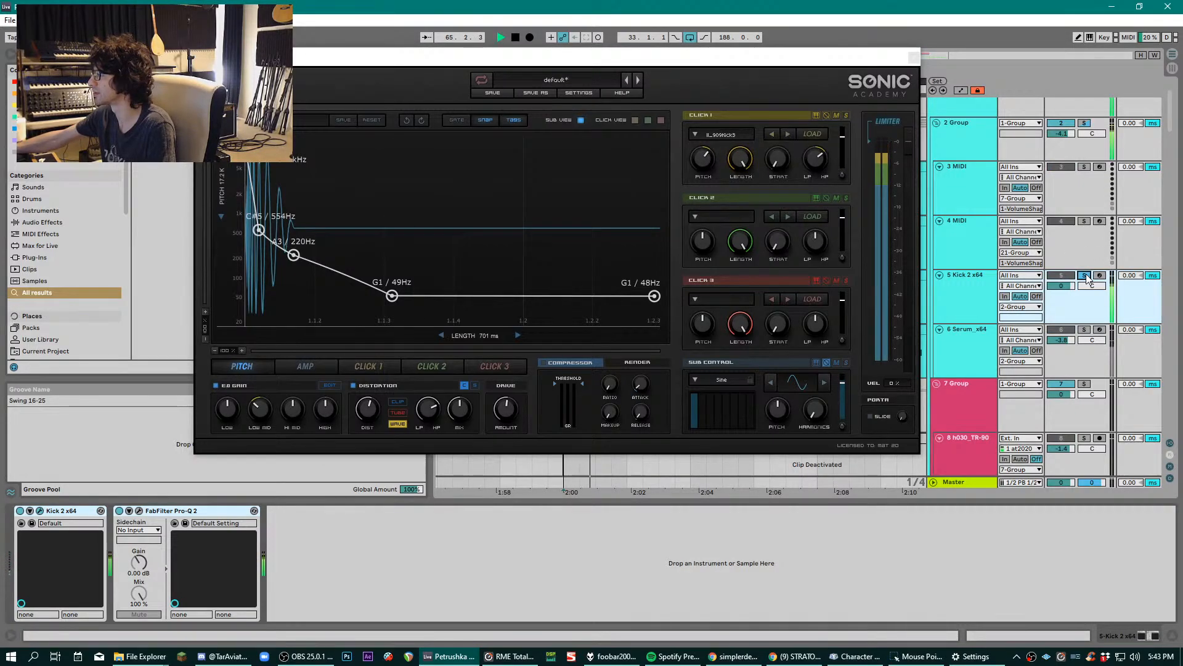
pyautogui.click(1086, 276)
pyautogui.press('space')
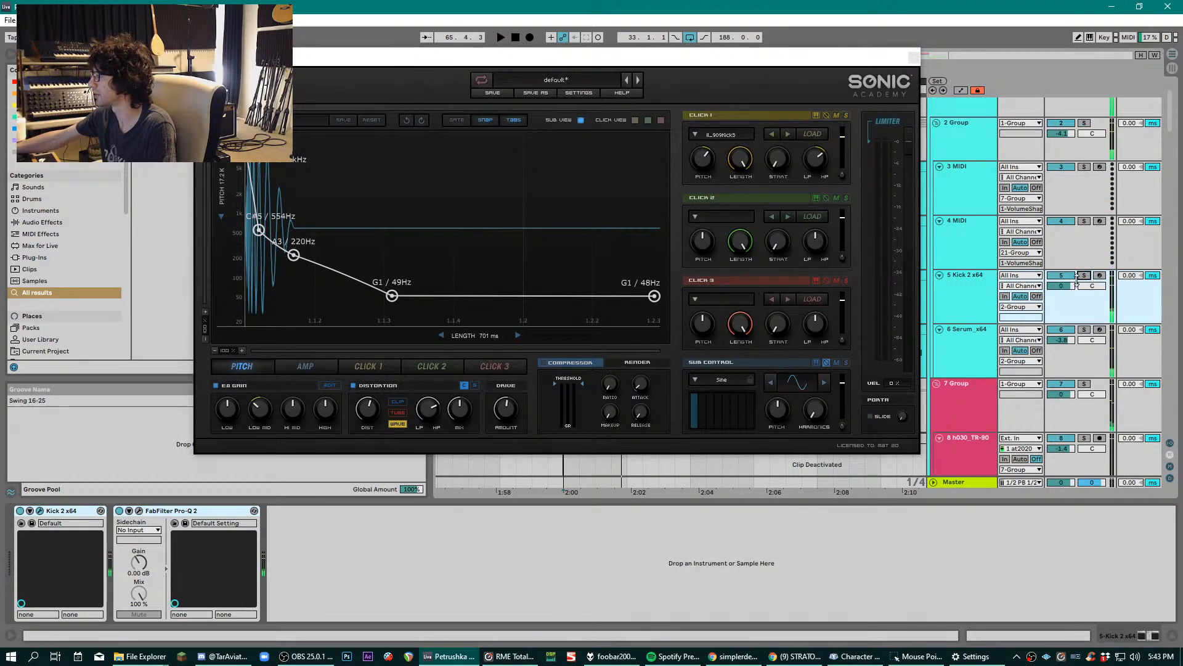
# - Compare the soloed kick with Kick 2's sub muted and unmuted, then unsolo the track and close Kick 2
pyautogui.click(1084, 275)
pyautogui.click(839, 364)
pyautogui.press('space')
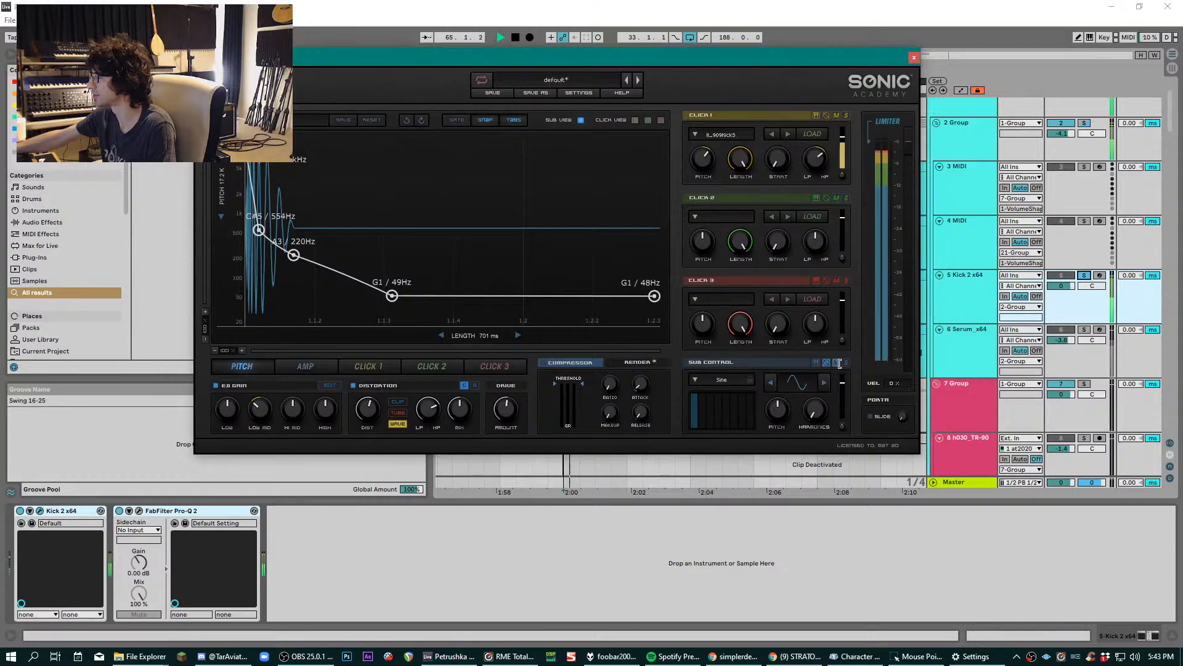
pyautogui.press('space')
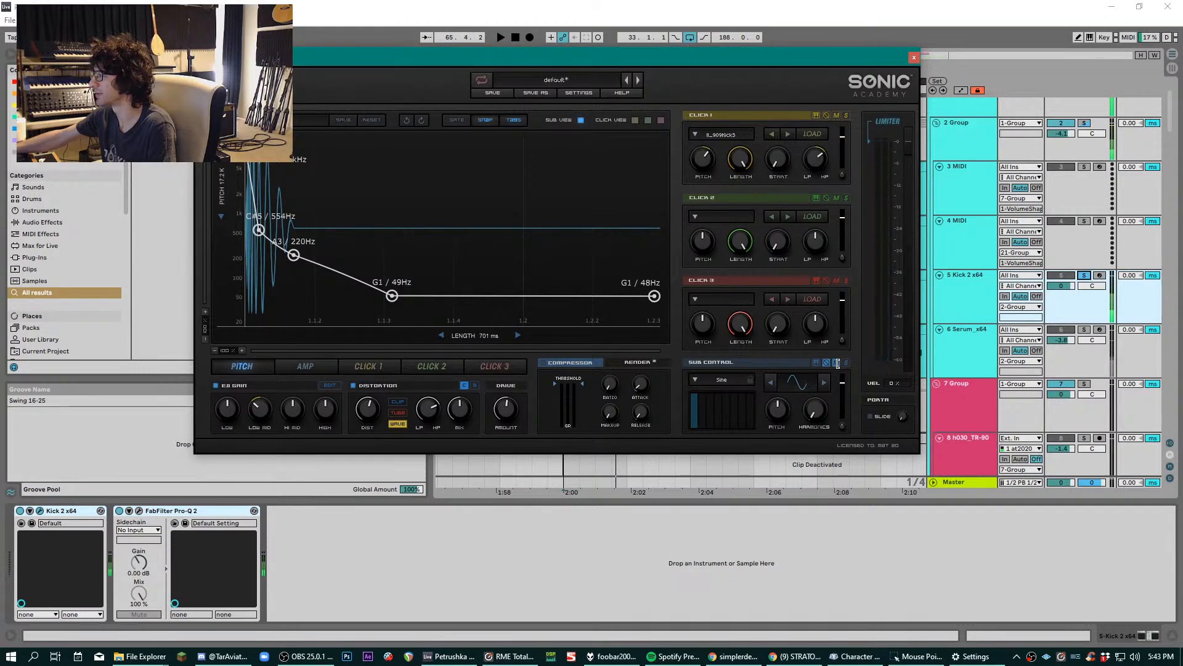
pyautogui.press('space')
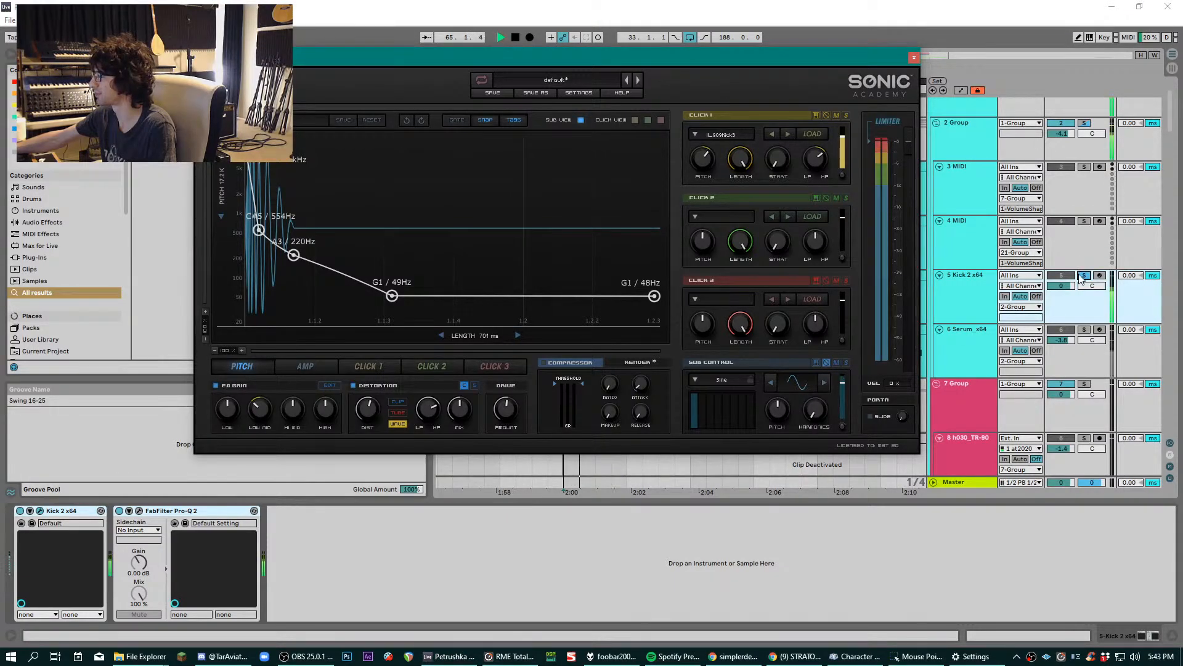
pyautogui.click(1081, 277)
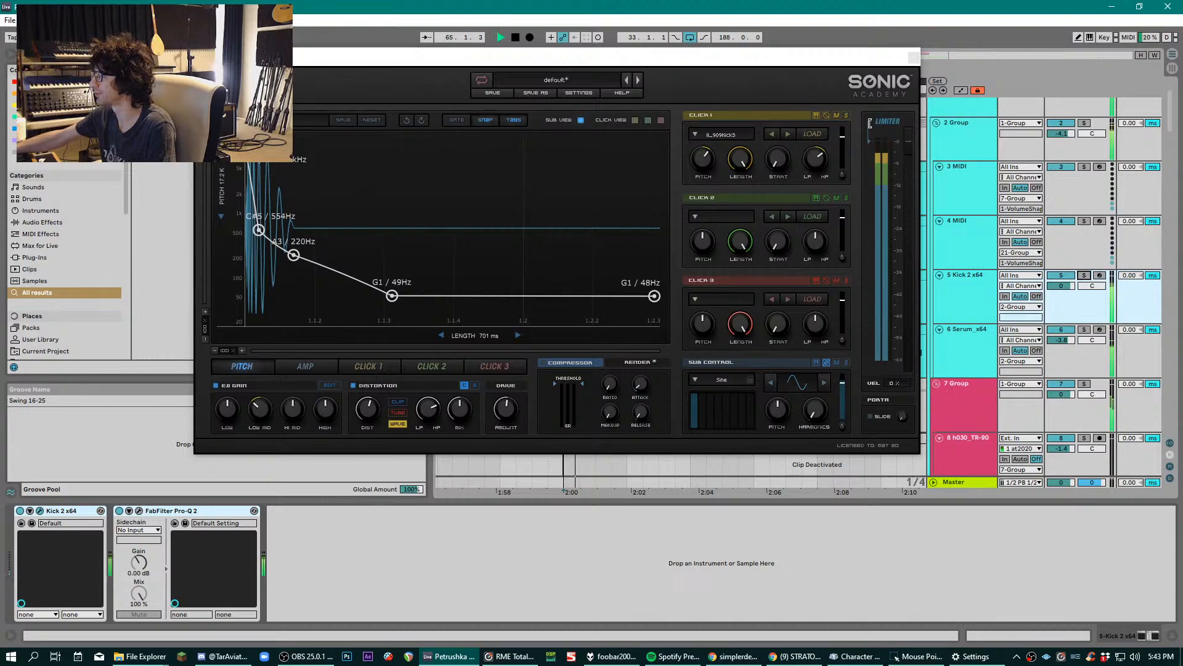
pyautogui.click(913, 57)
# - Look through the percussion tracks down to 21 Group and 22 Group around the drop while the full mix plays
pyautogui.scroll(-10, 956, 238)
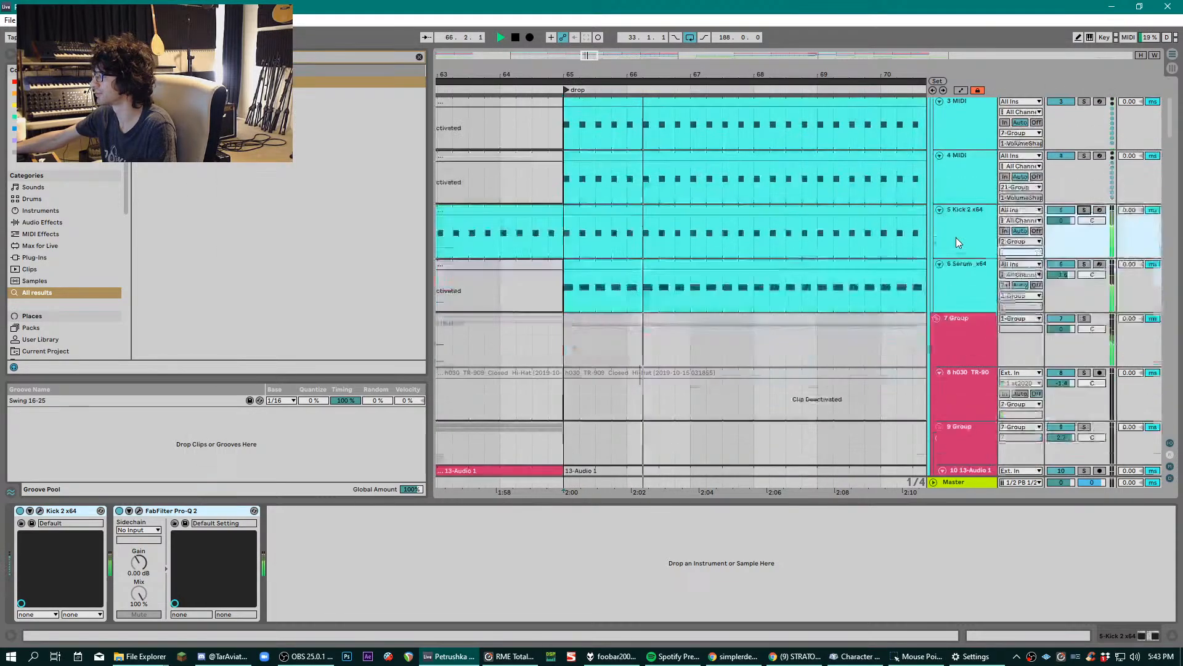
pyautogui.scroll(-5, 938, 225)
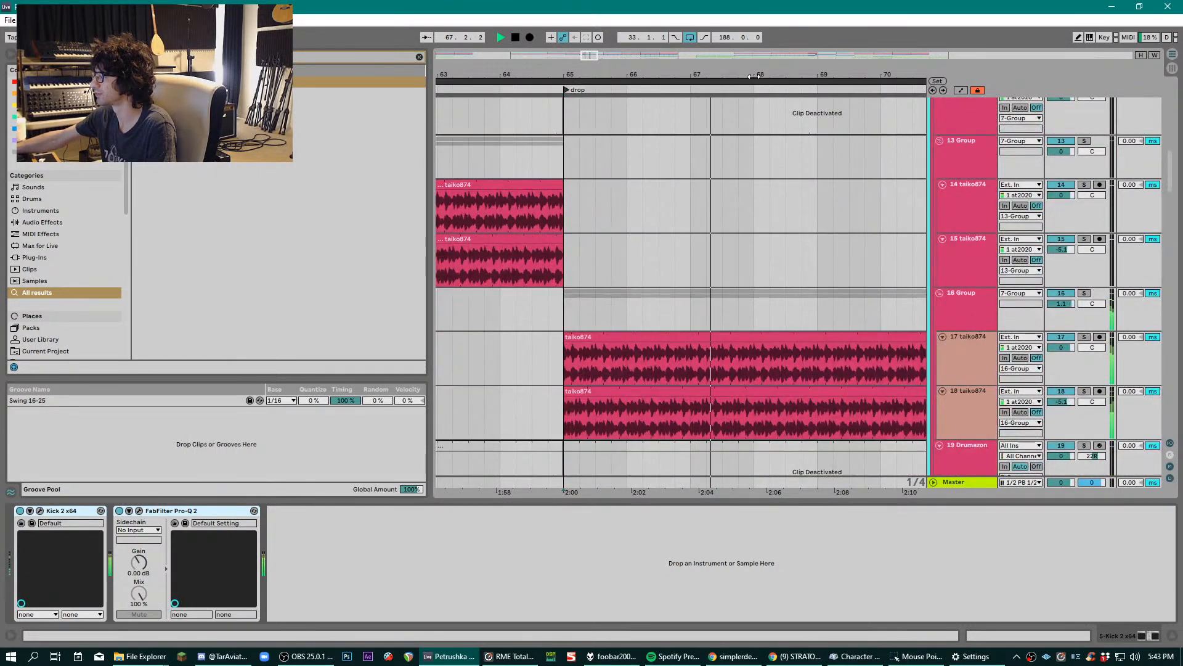
pyautogui.press('-')
pyautogui.press('-')
pyautogui.press('-')
pyautogui.scroll(-5, 723, 234)
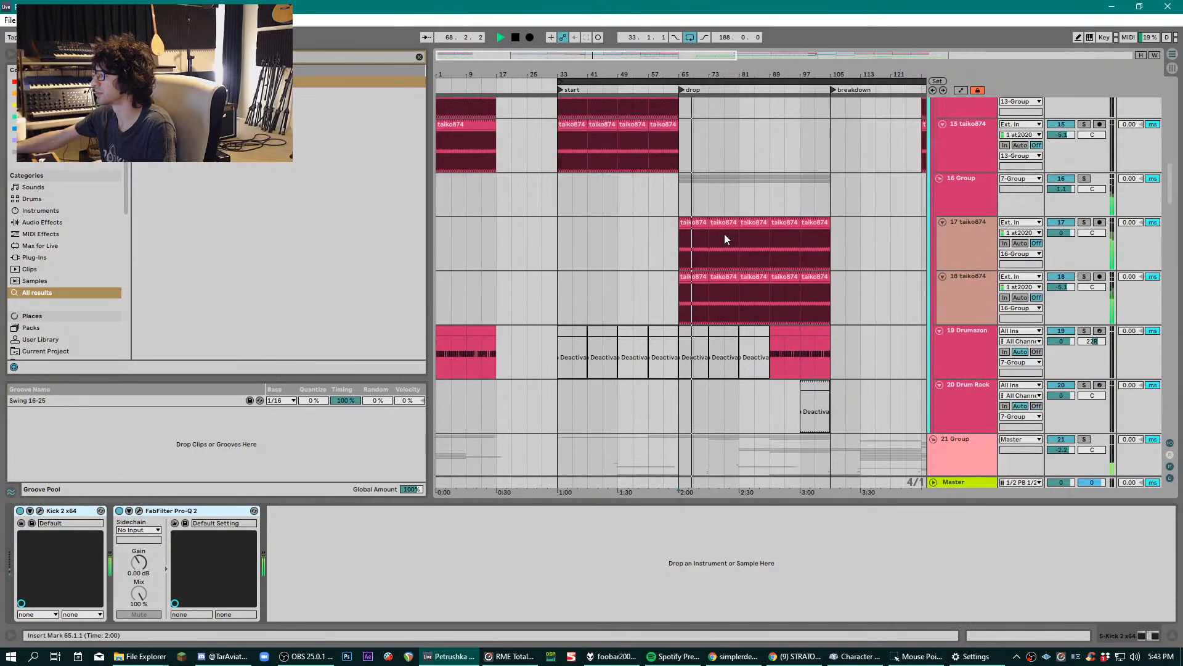
pyautogui.scroll(-5, 765, 247)
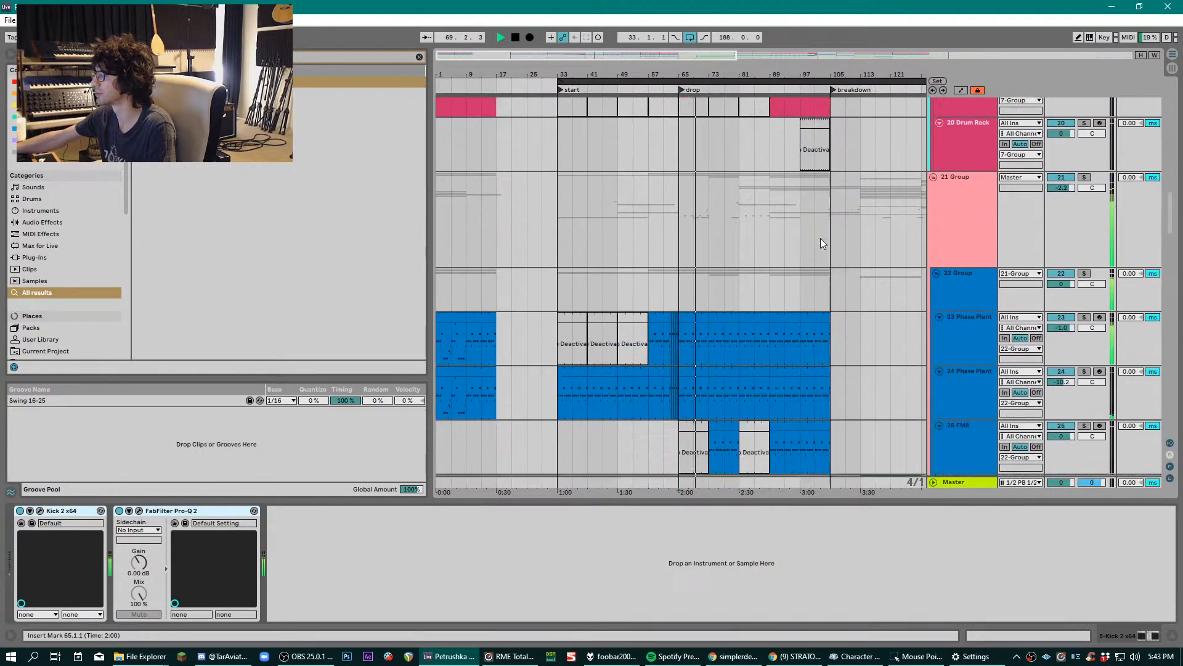
pyautogui.press('-')
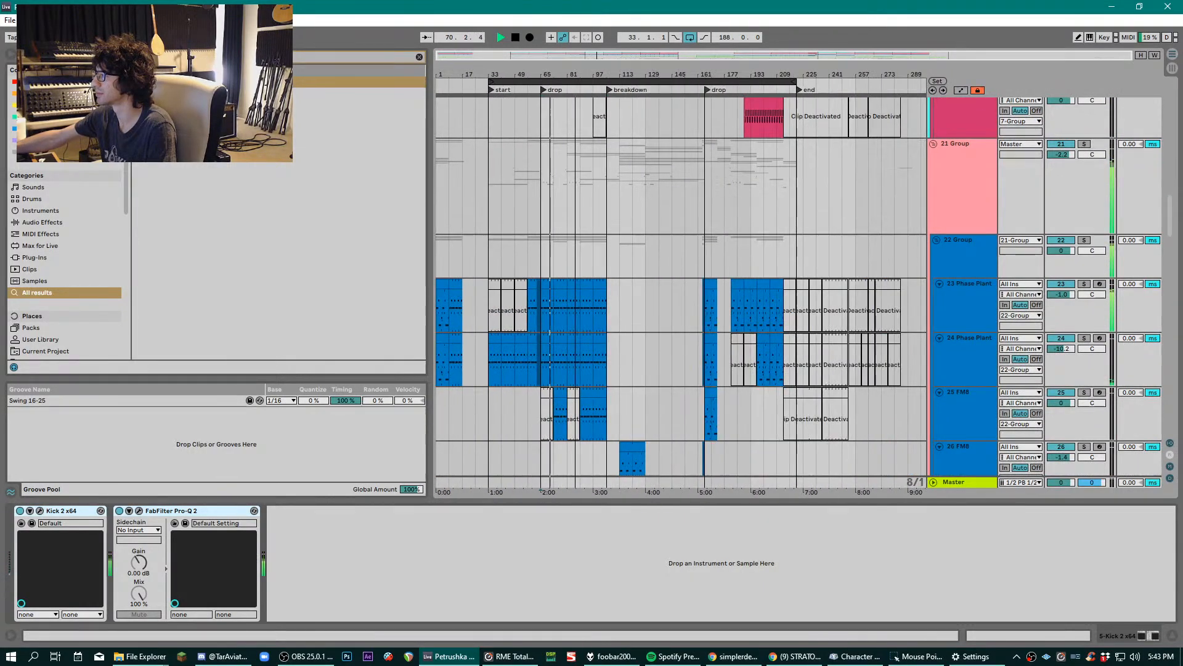
pyautogui.press('+')
pyautogui.press('+')
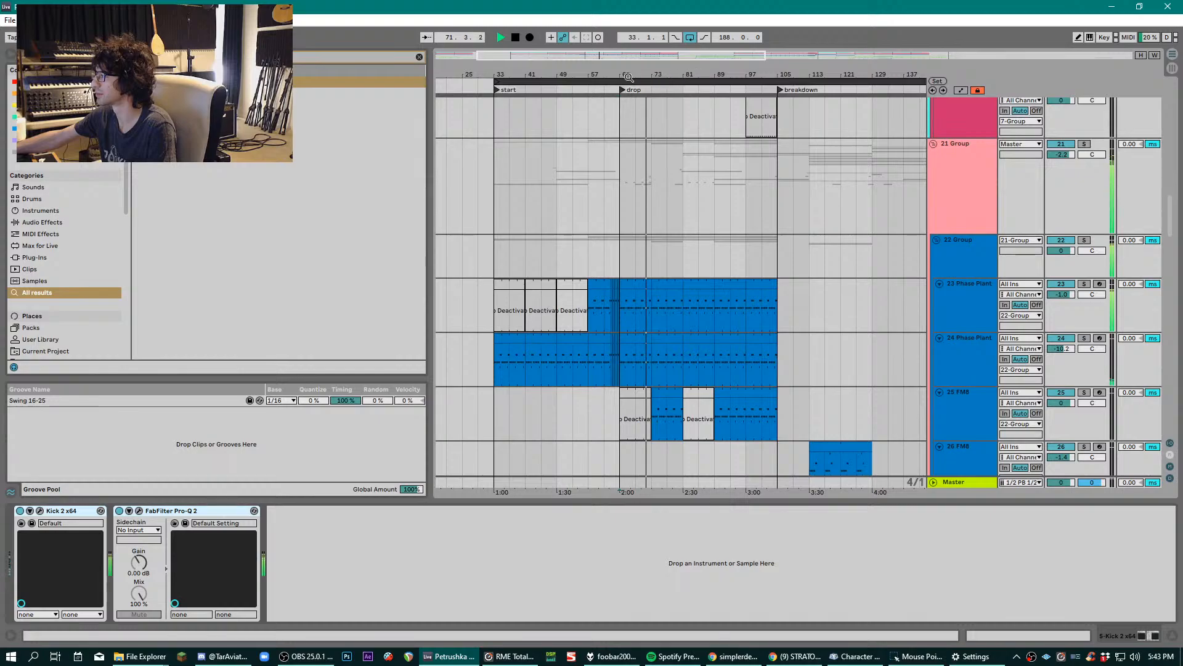
pyautogui.press('+')
# - Show the 23 Phase Plant track's device chain, solo the track to hear it in the drop, and stop playback
pyautogui.click(860, 309)
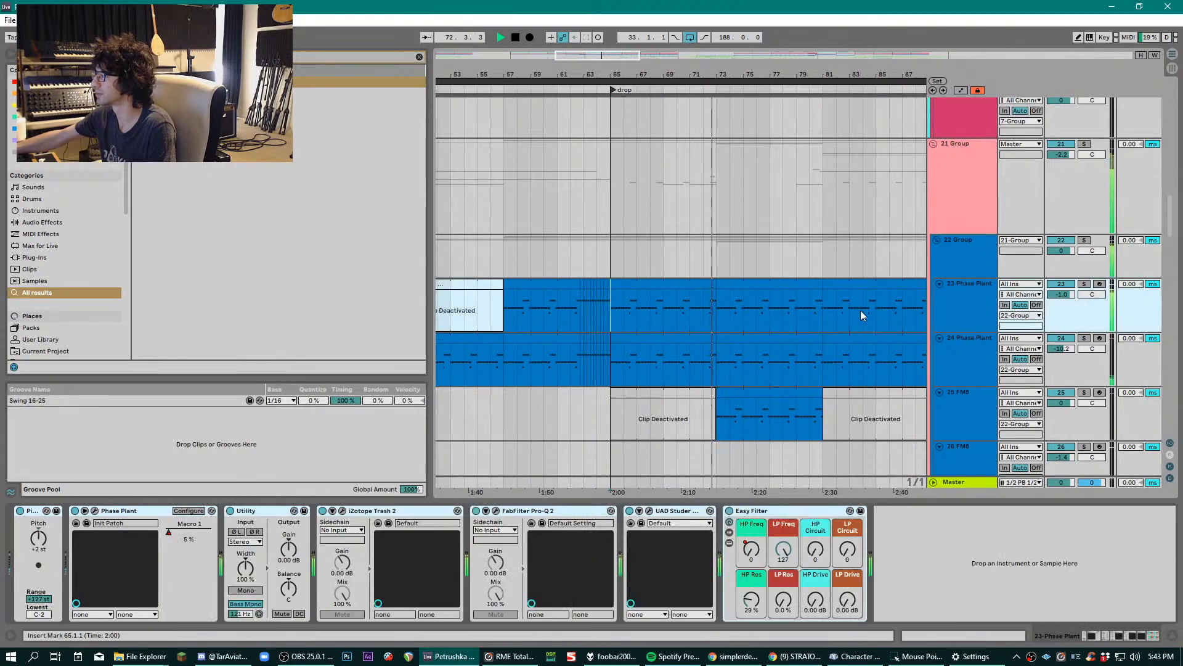
pyautogui.click(1084, 284)
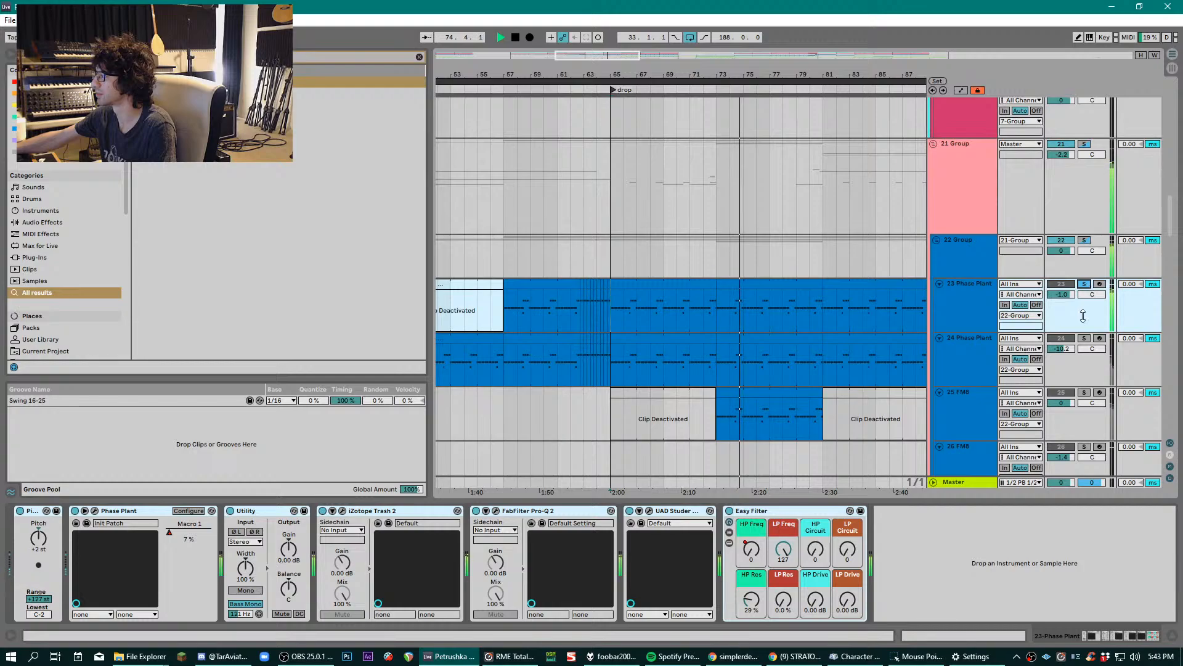
pyautogui.press('space')
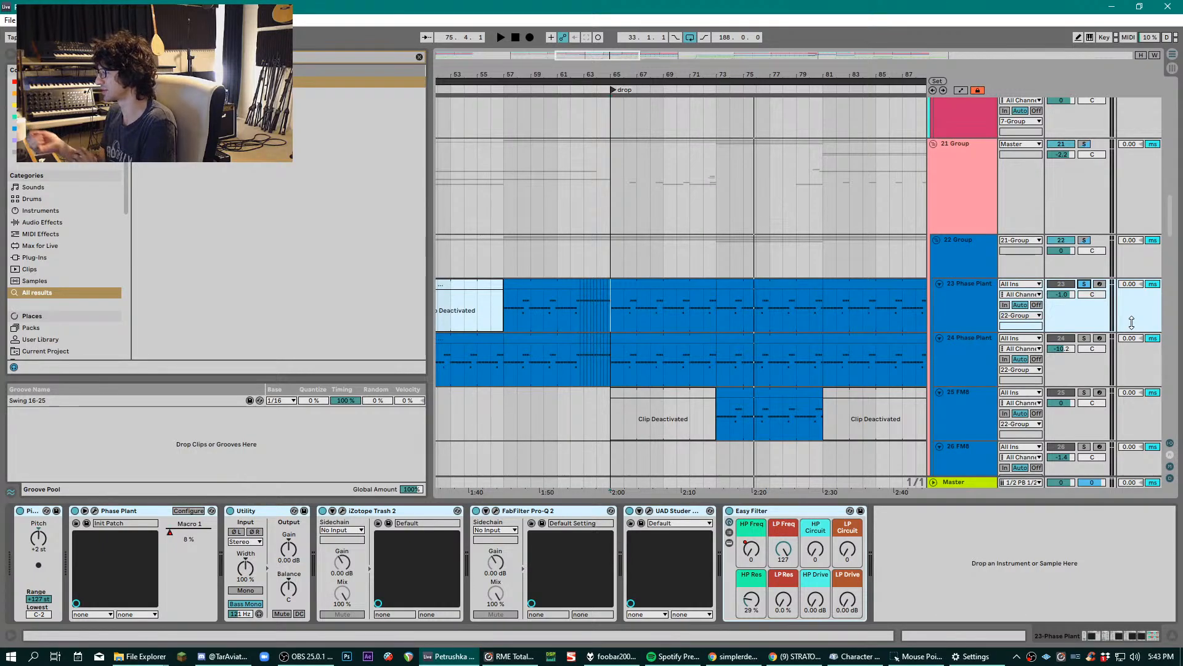
# - Set the position to bar 57 on the 23 Phase Plant track and show the device chain of 24 Phase Plant
pyautogui.moveTo(698, 78); pyautogui.dragTo(698, 46)
pyautogui.scroll(-3, 752, 204)
pyautogui.click(634, 227)
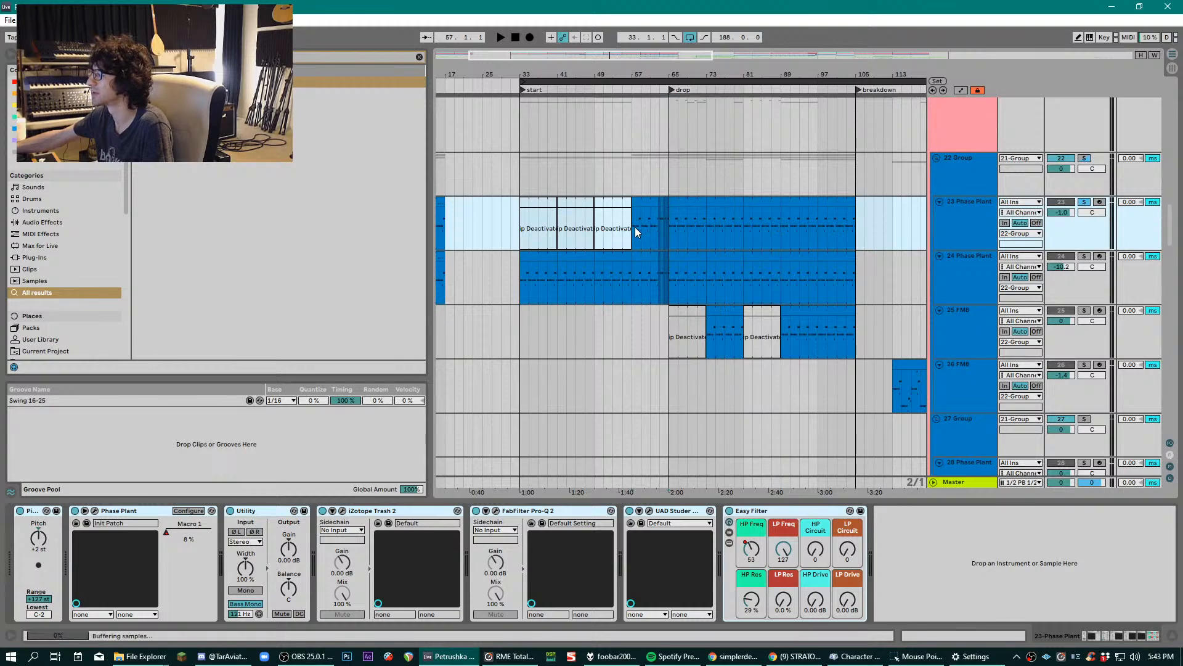
pyautogui.click(596, 279)
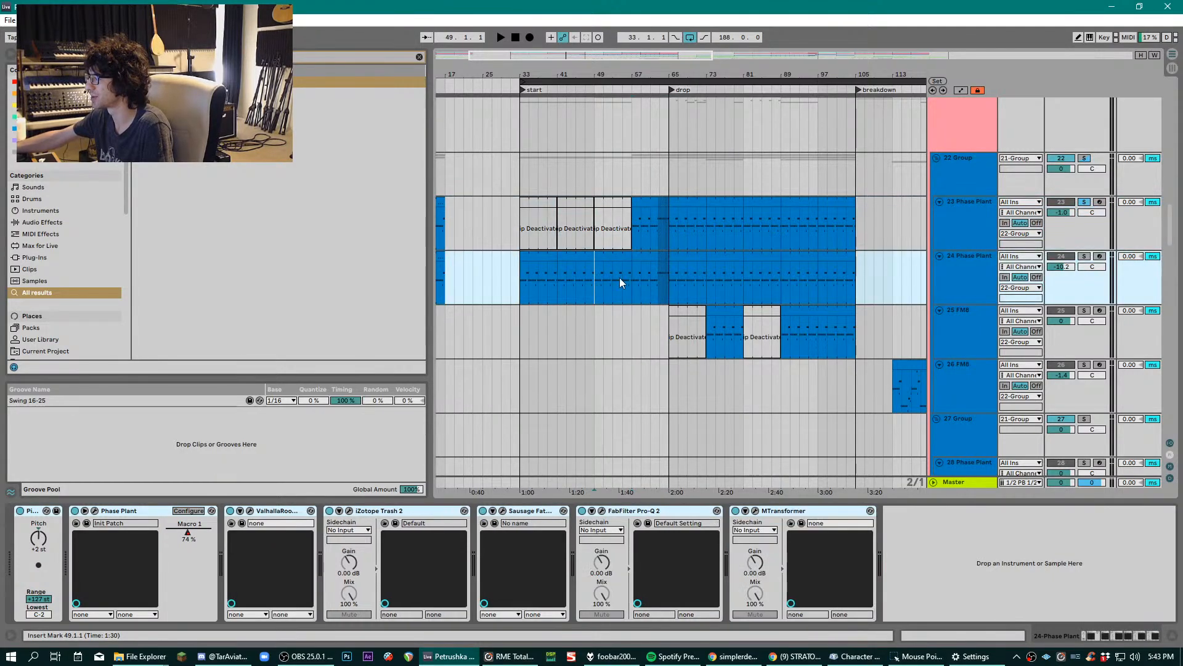
# - Play the soloed 23 Phase Plant track from bar 57, then set the insert marker to the drop at bar 65
pyautogui.click(650, 219)
pyautogui.press('space')
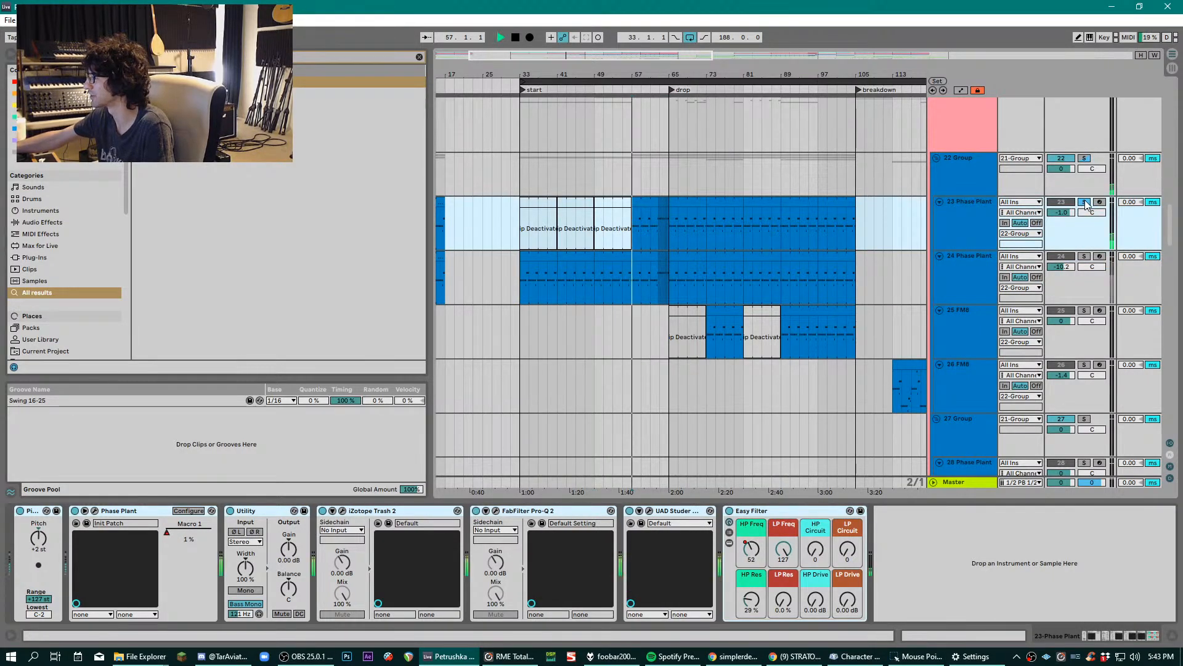
pyautogui.click(671, 220)
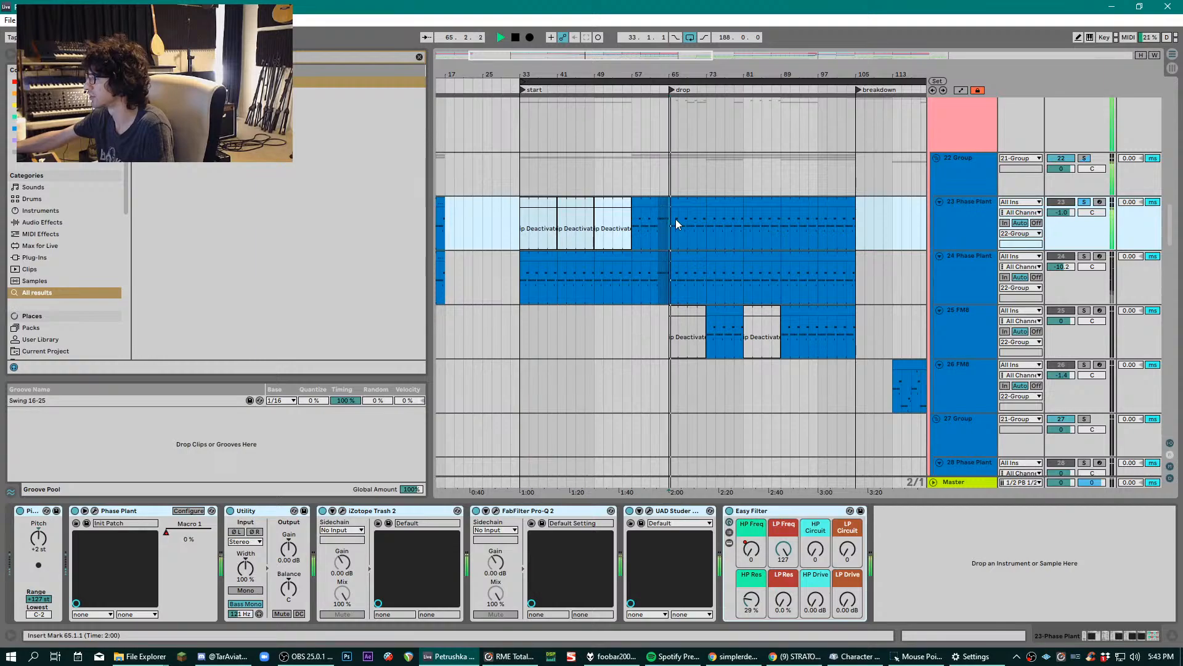
pyautogui.scroll(4, 678, 89)
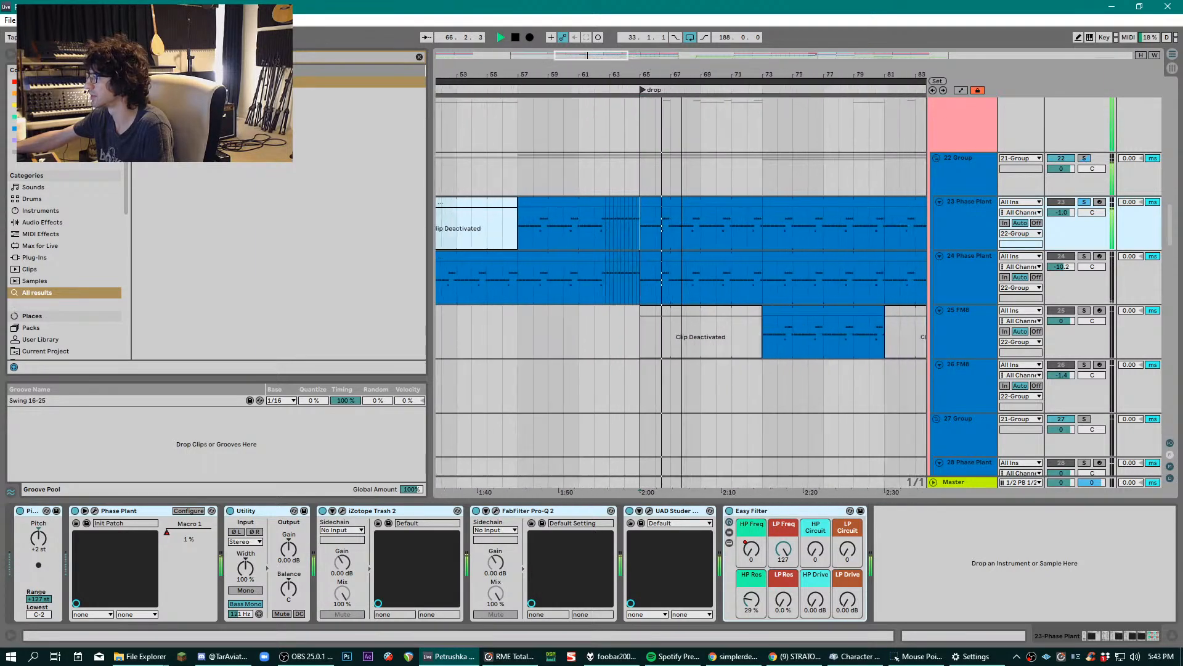
# - Stop playback, open the Phase Plant synth on 23 Phase Plant in an enlarged window, look through its generators and close it
pyautogui.press('space')
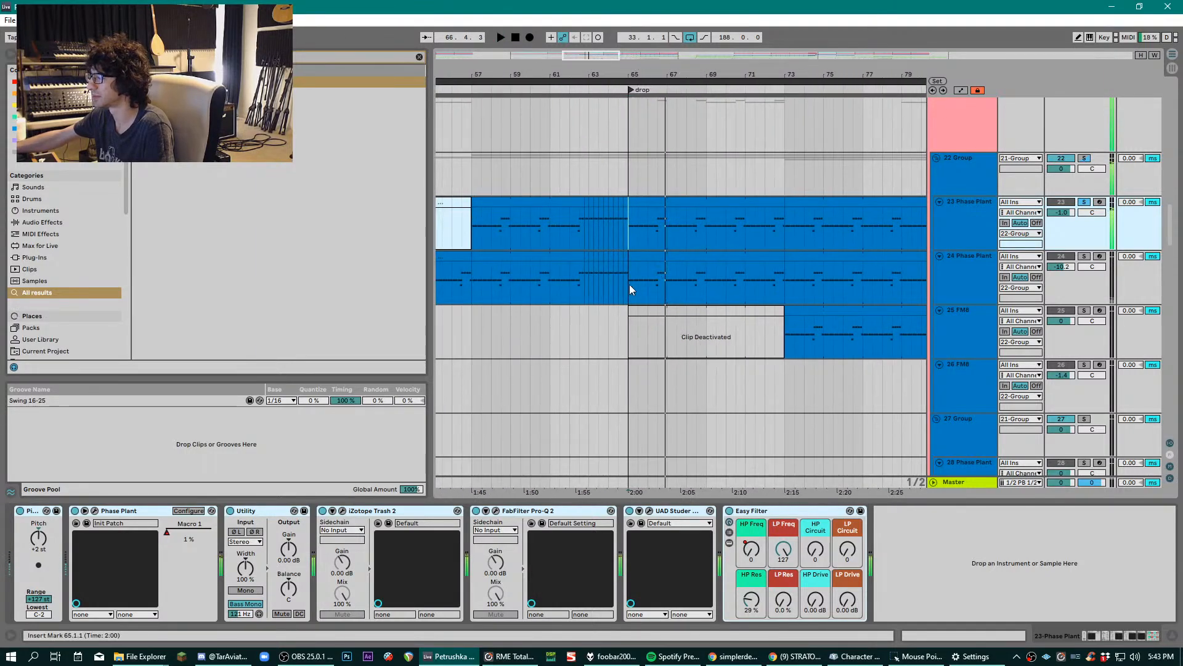
pyautogui.click(94, 511)
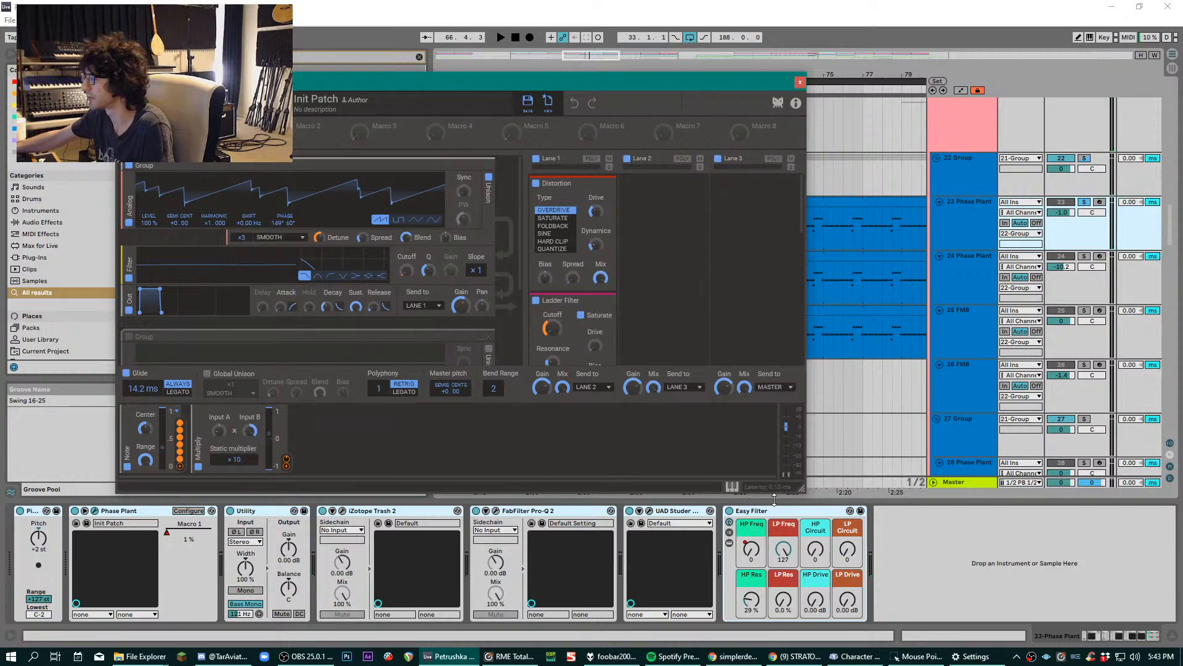
pyautogui.moveTo(804, 487); pyautogui.dragTo(1032, 607)
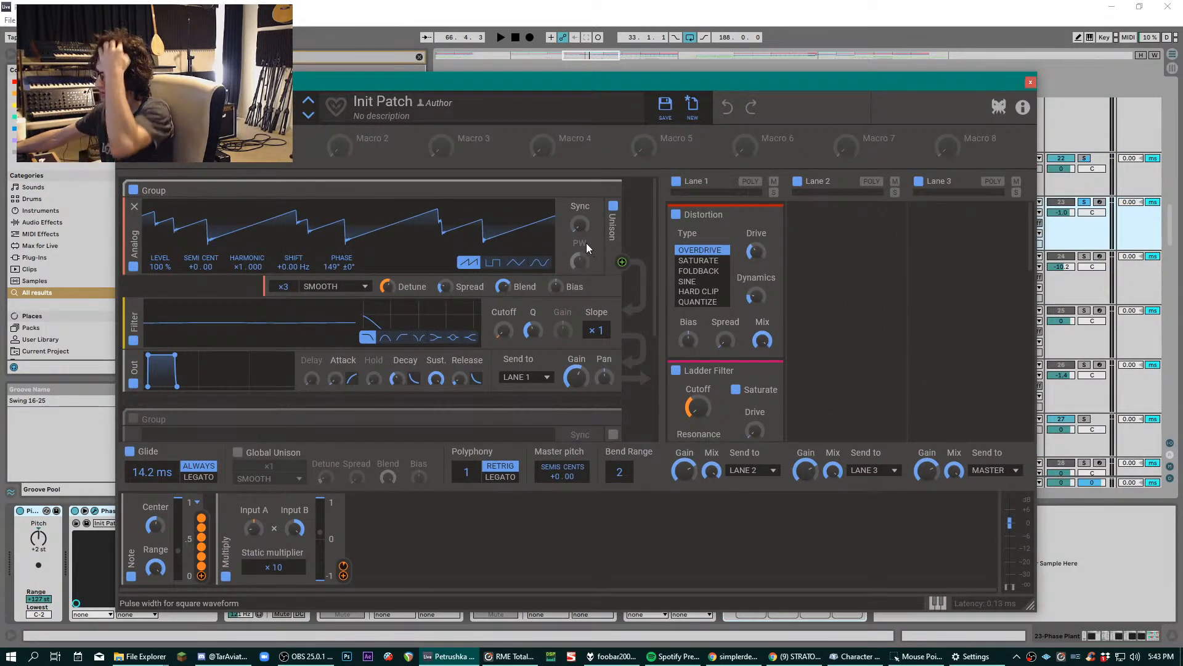
pyautogui.scroll(-3, 540, 253)
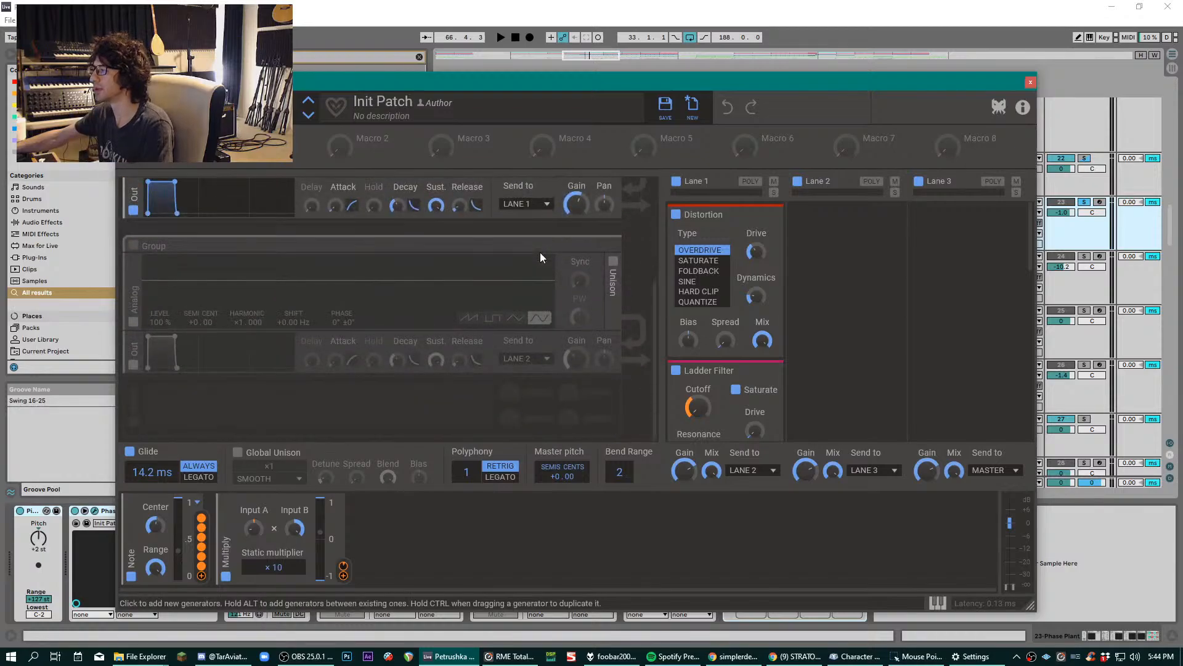
pyautogui.scroll(3, 540, 252)
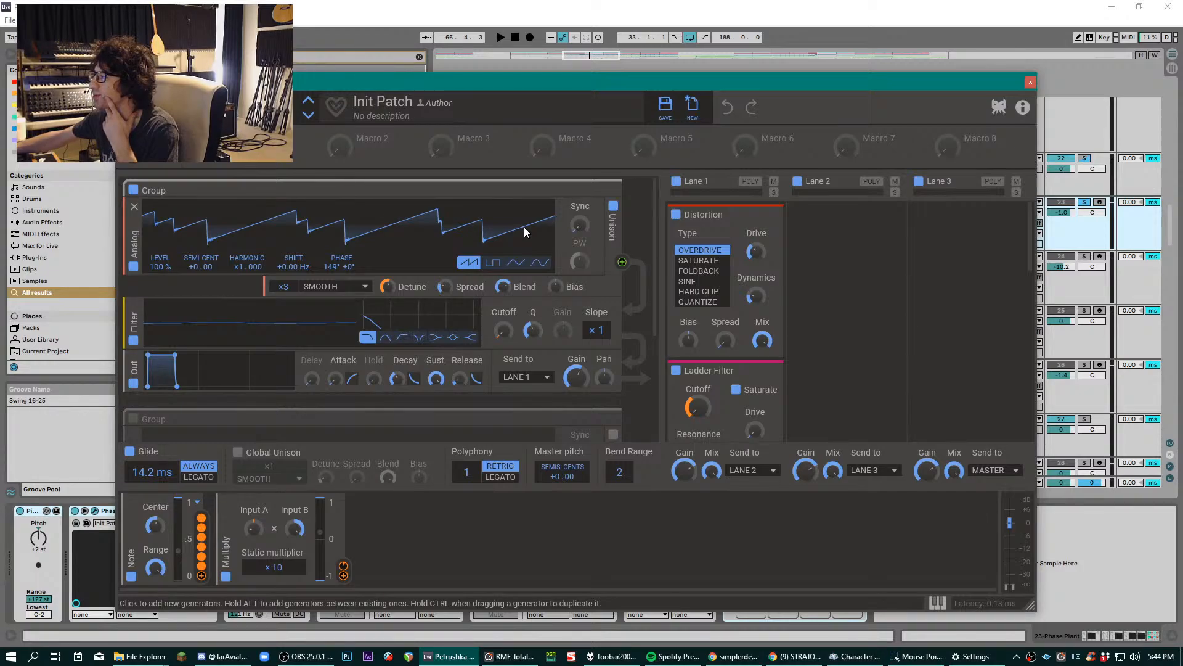
pyautogui.click(1030, 82)
# - Show the whole arrangement, play briefly from the start section at bar 33, and toggle the solo on 23 Phase Plant
pyautogui.press('-')
pyautogui.press('-')
pyautogui.press('-')
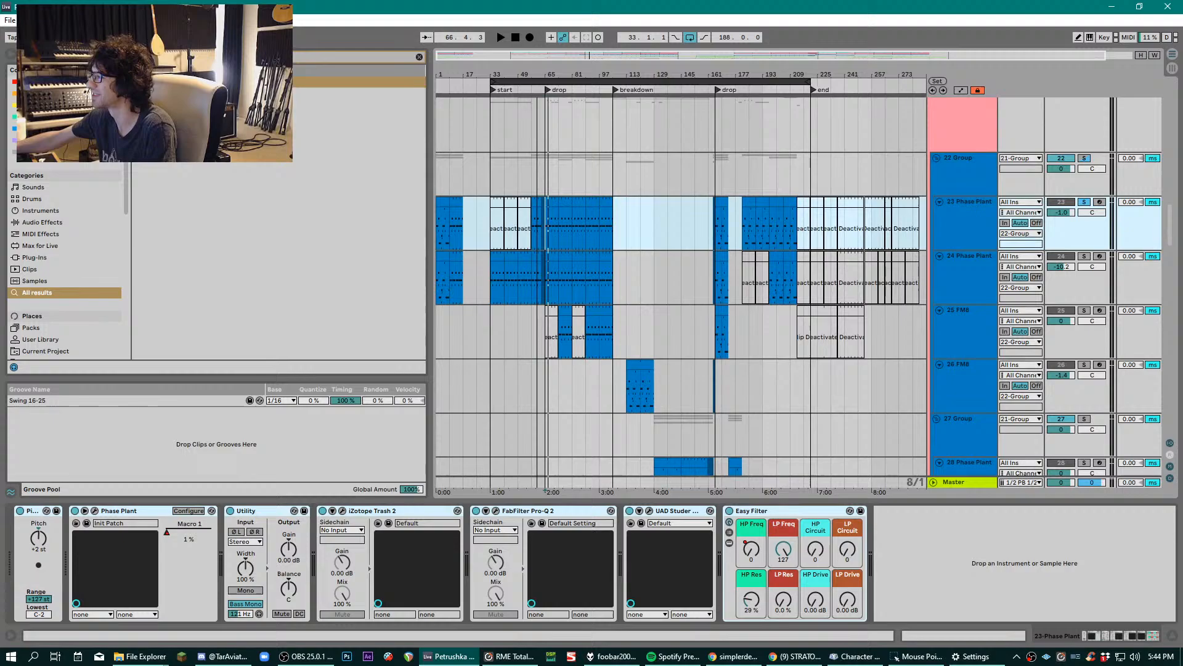
pyautogui.click(490, 162)
pyautogui.press('space')
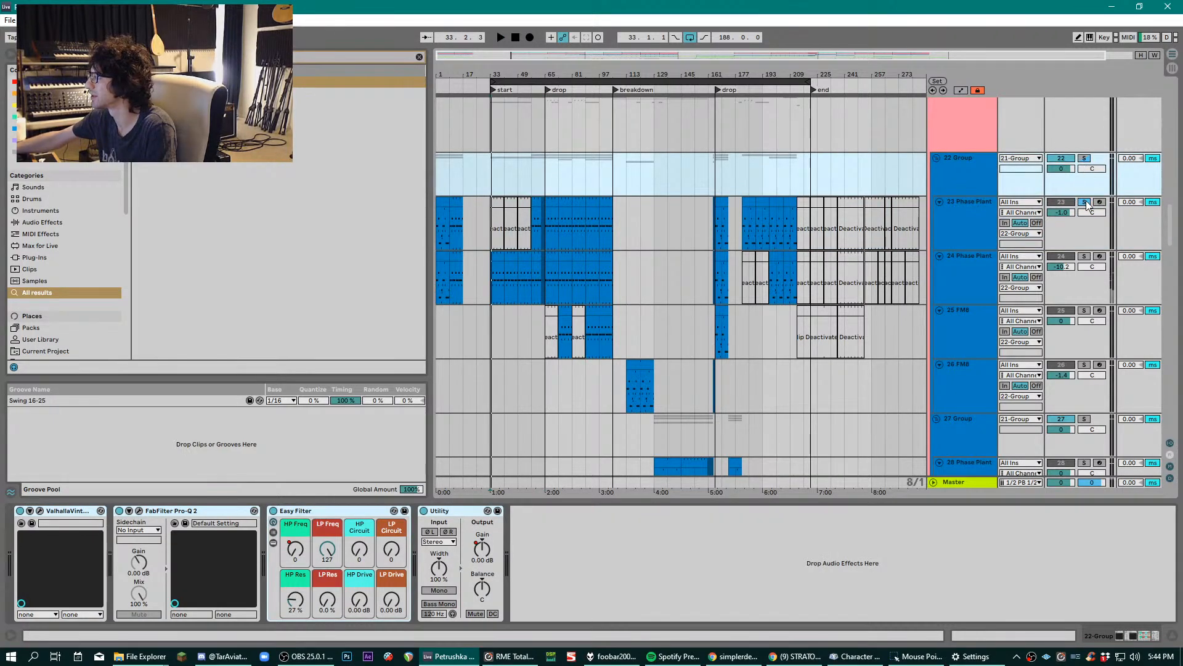
pyautogui.click(1085, 202)
pyautogui.click(1085, 201)
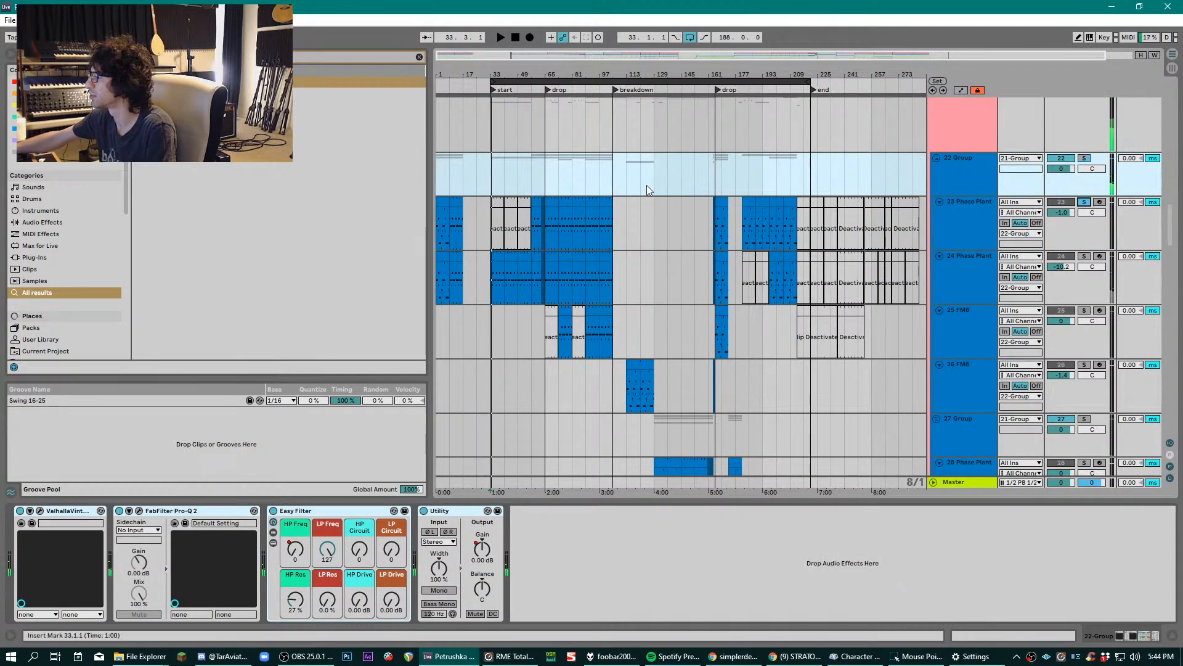
# - Play from the drop at bar 65, unsolo 23 Phase Plant to hear the full mix, and stop playback
pyautogui.click(557, 170)
pyautogui.press('space')
pyautogui.press('space')
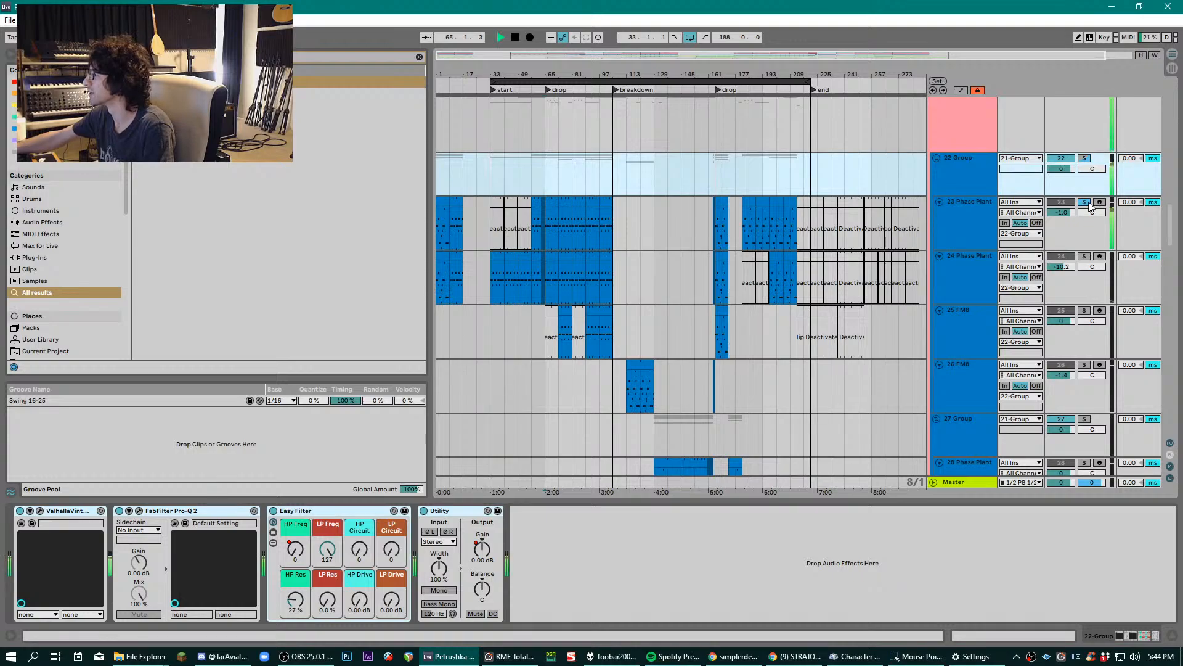
pyautogui.click(1085, 201)
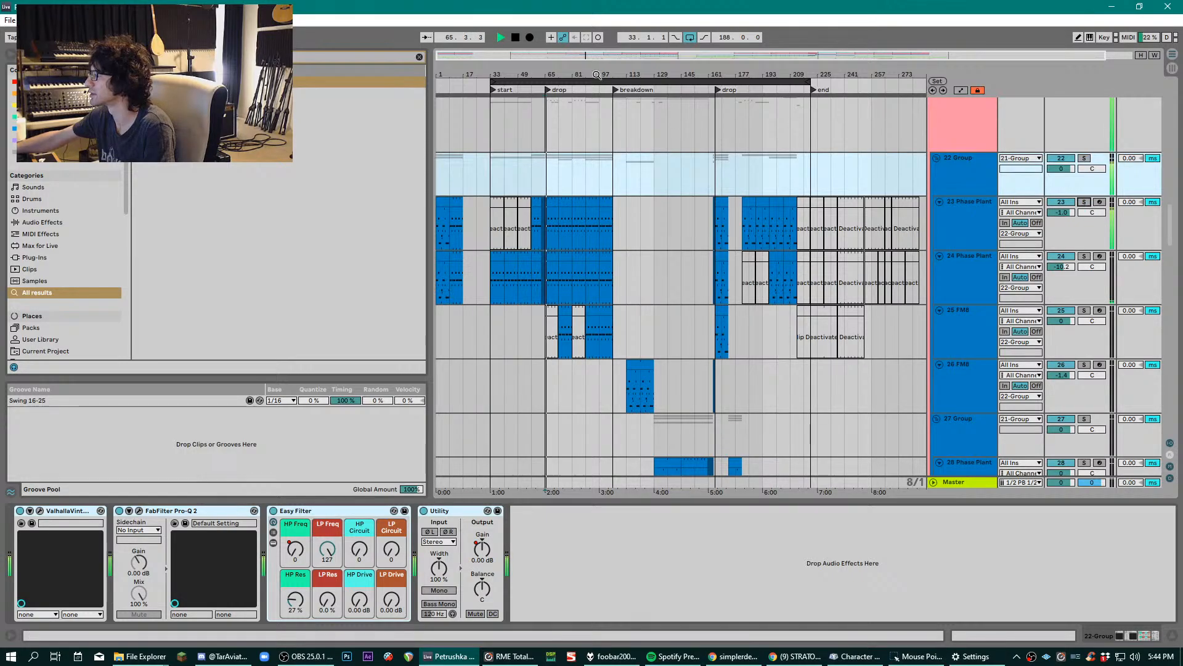
pyautogui.moveTo(561, 66); pyautogui.dragTo(671, 129)
pyautogui.press('space')
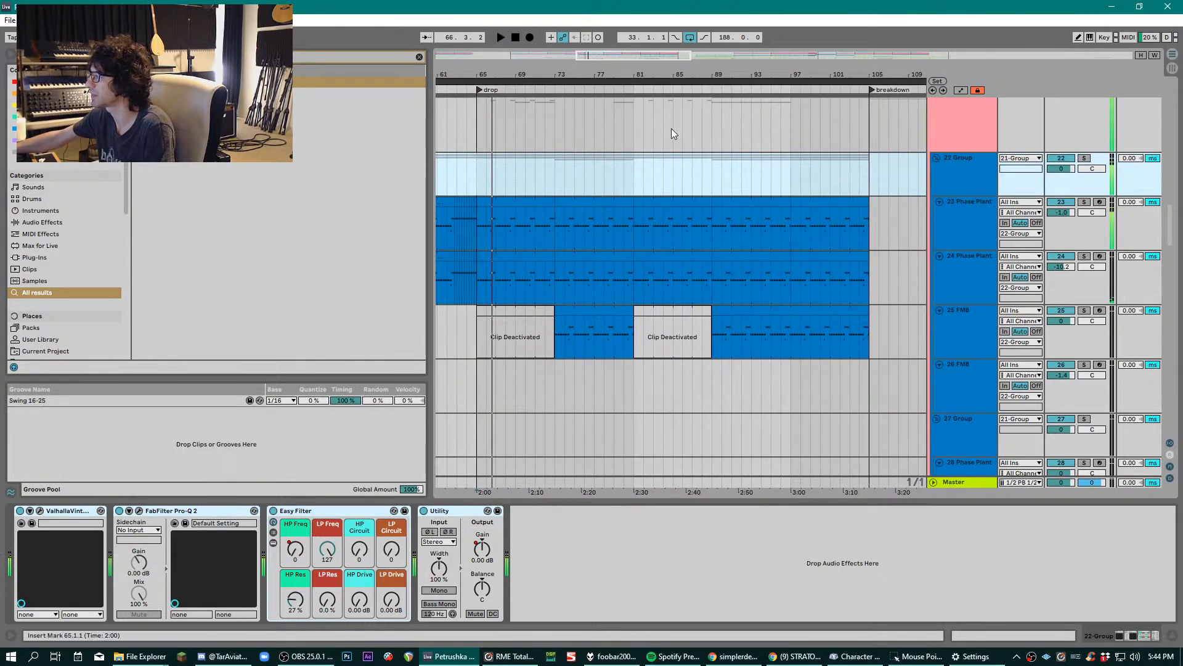
# - Reopen the Phase Plant synth on 23 Phase Plant, solo the track and play it briefly from the drop
pyautogui.click(982, 220)
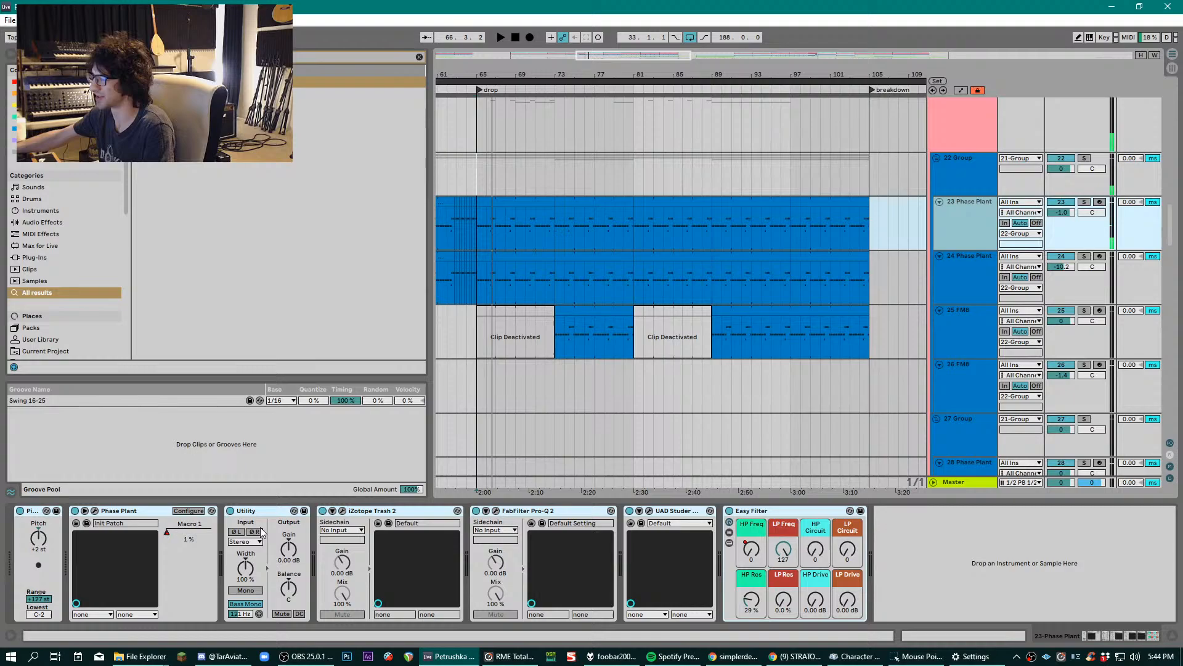
pyautogui.click(96, 511)
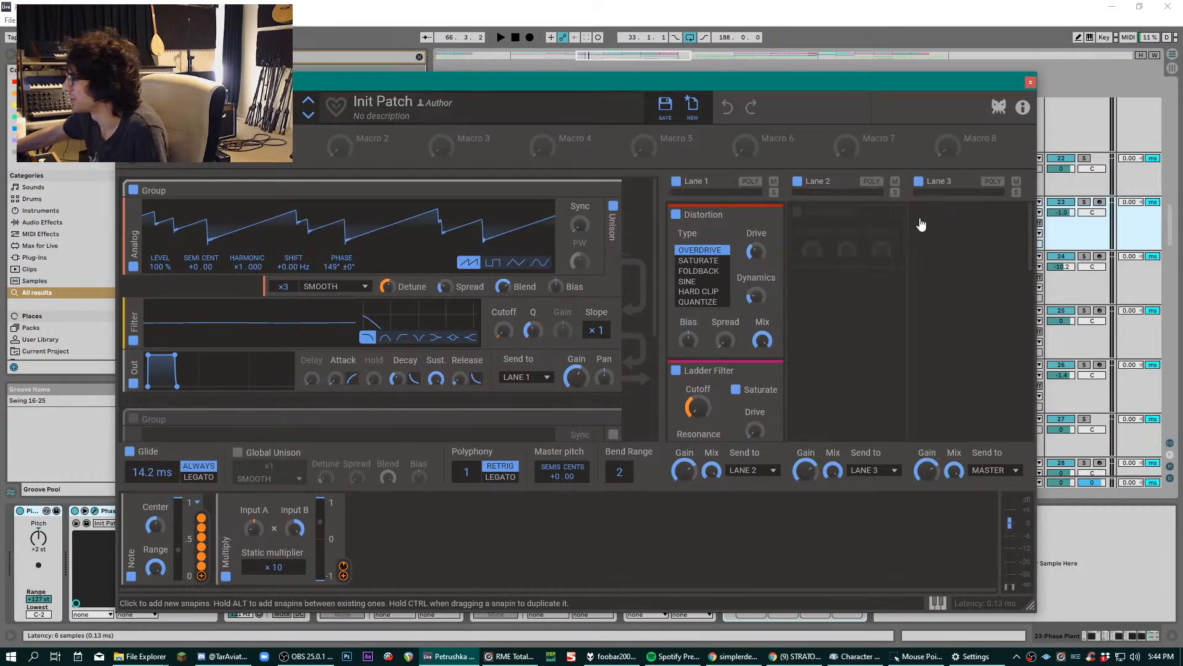
pyautogui.click(1084, 202)
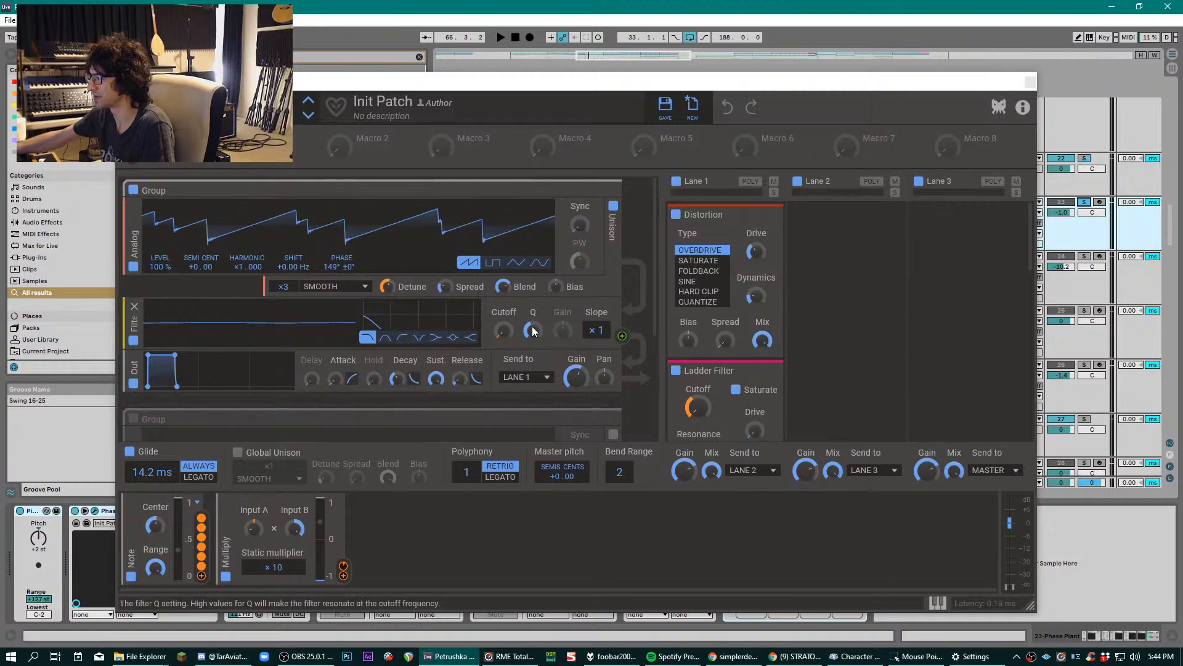
pyautogui.press('space')
pyautogui.press('space')
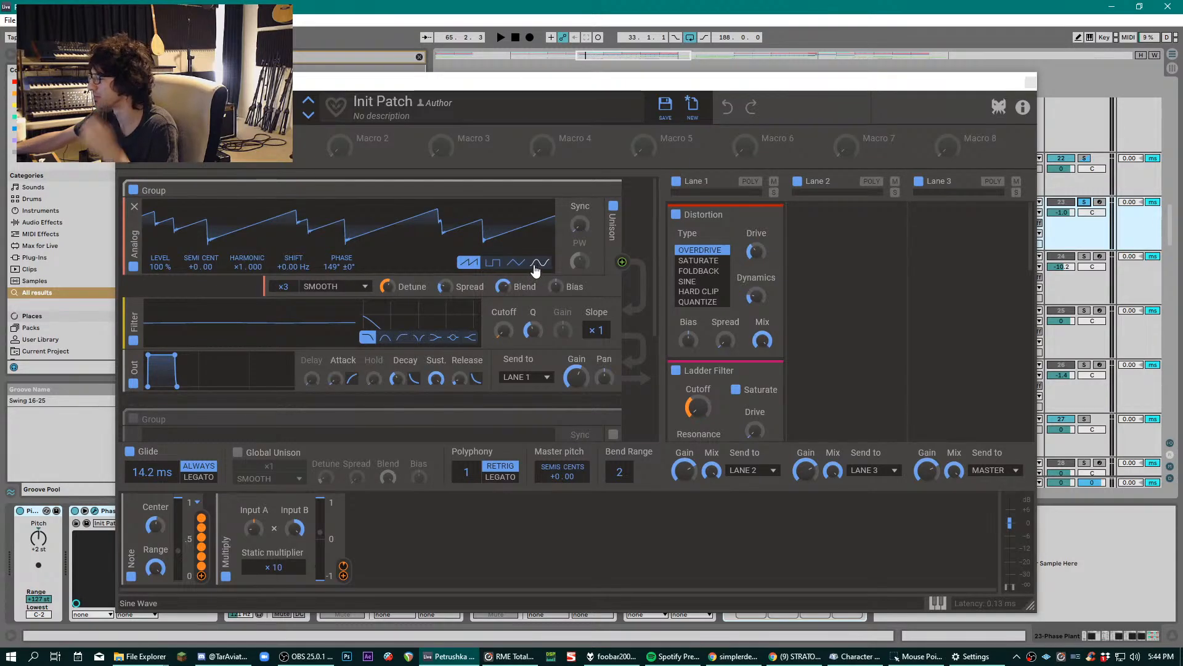
# - Play the soloed track again and examine the Phase Plant generator group with its analog oscillator, filter and output envelope
pyautogui.press('space')
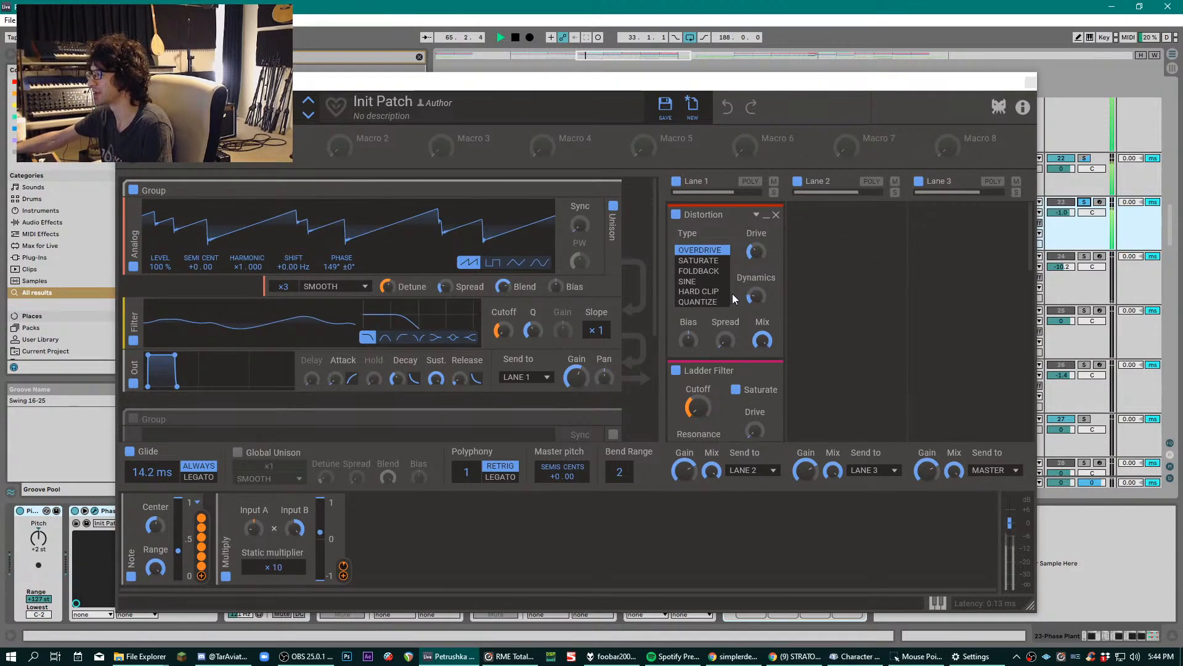
pyautogui.scroll(-3, 642, 286)
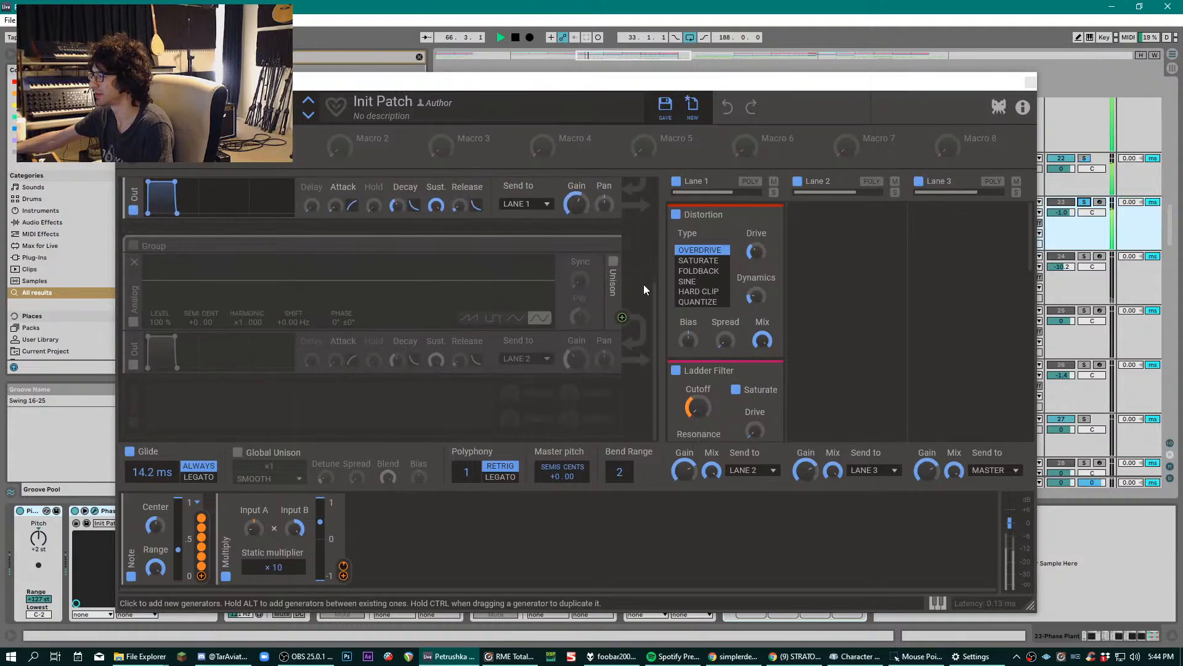
pyautogui.scroll(3, 646, 279)
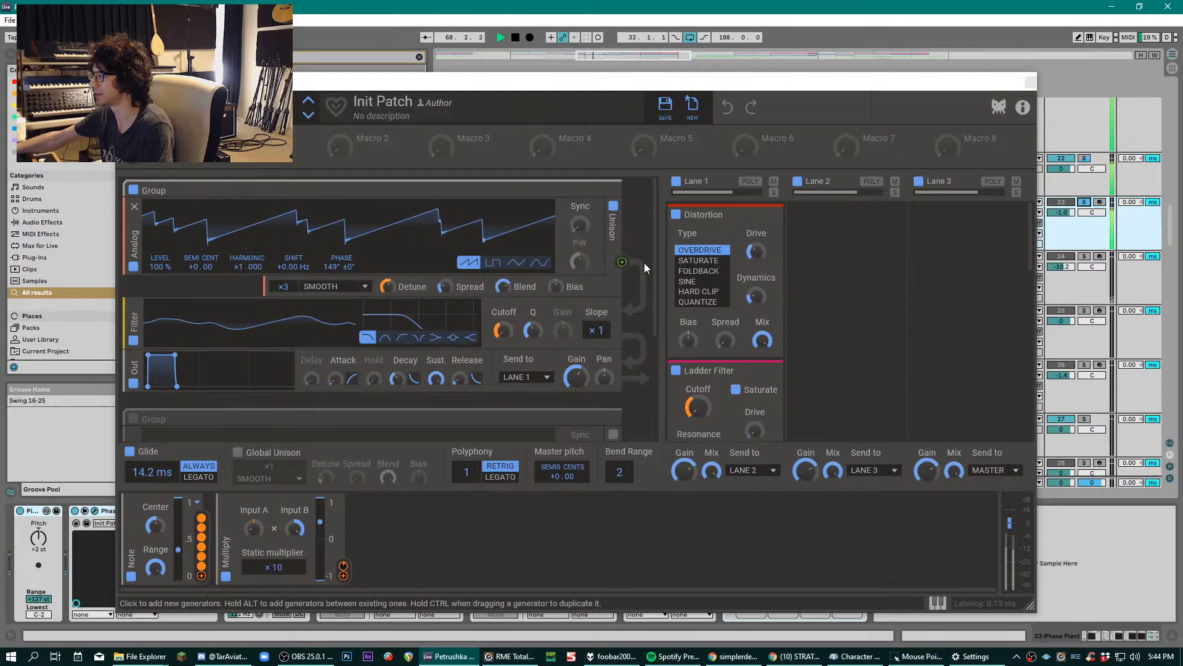
pyautogui.scroll(-1, 652, 266)
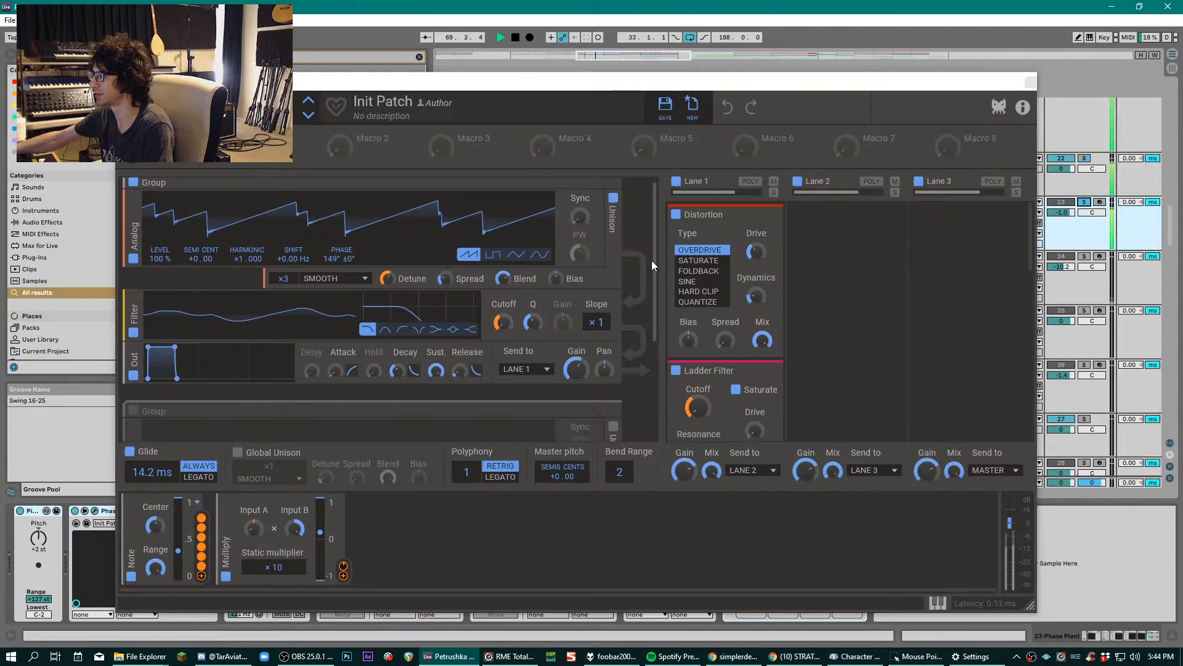
pyautogui.scroll(1, 652, 260)
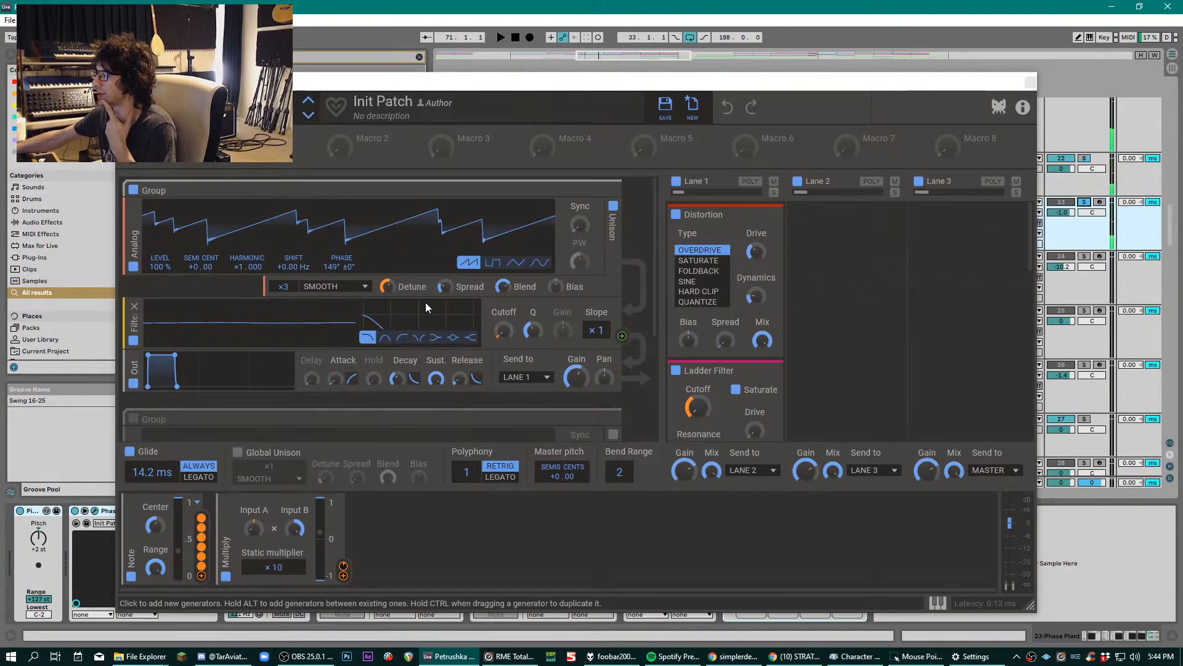
pyautogui.scroll(-3, 608, 331)
pyautogui.scroll(3, 593, 323)
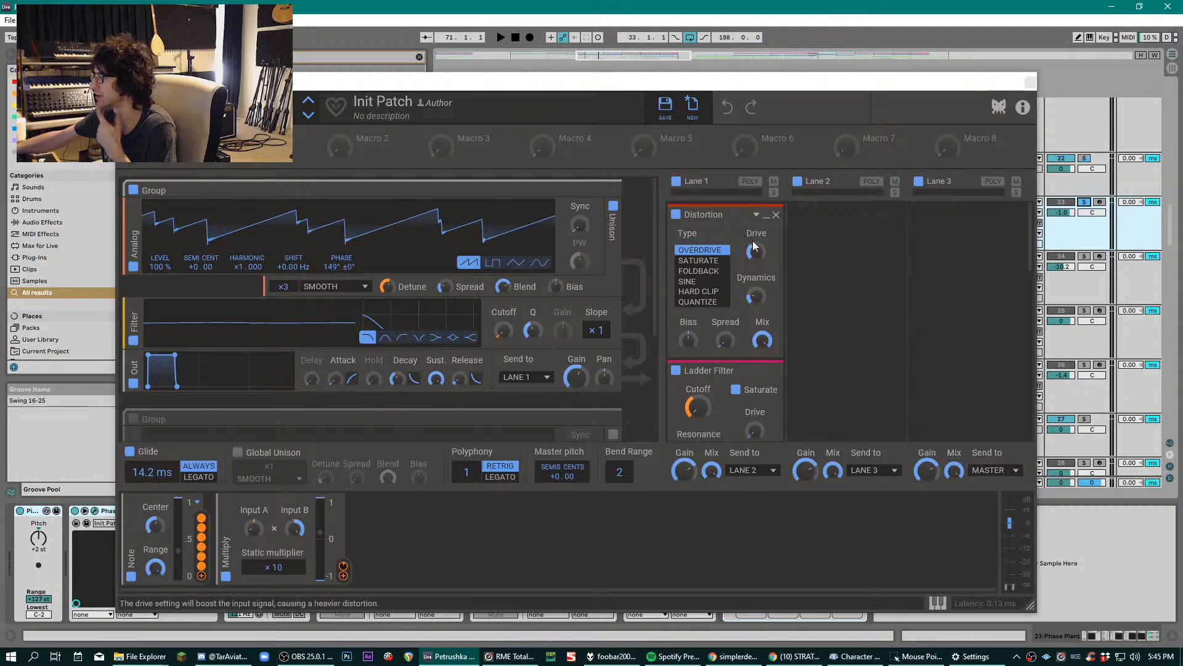
# - Look through the Lane 1 effects in Phase Plant: Distortion, Ladder Filter, Filter, Bitcrush and the last Filter
pyautogui.scroll(-3, 745, 274)
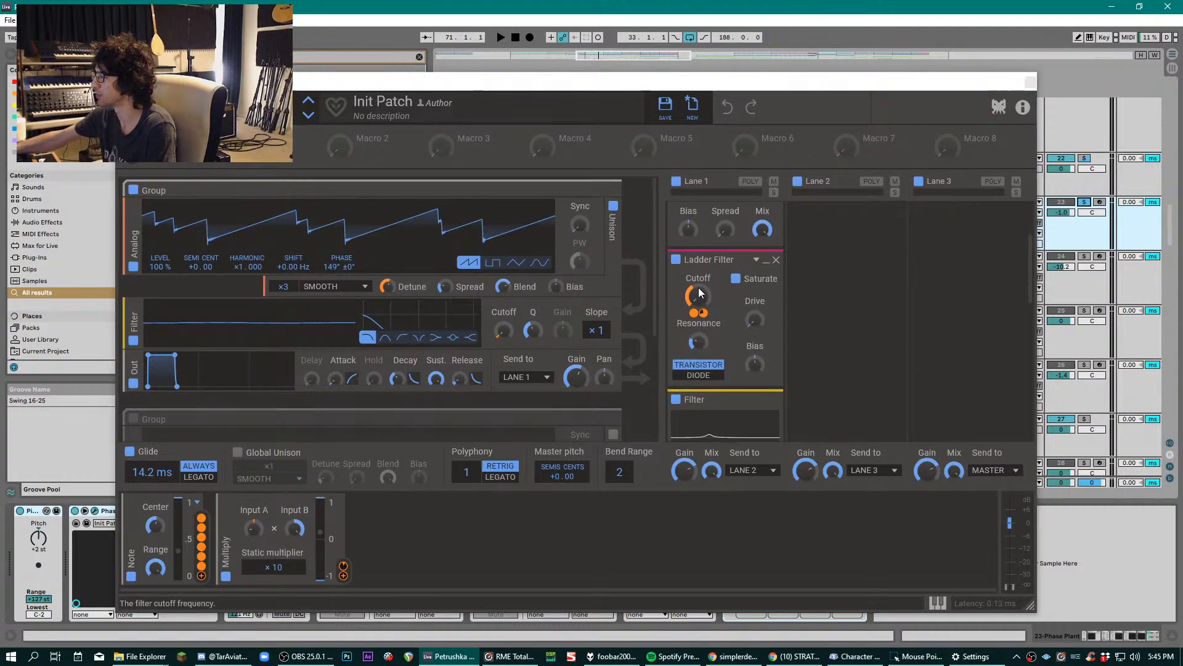
pyautogui.scroll(-4, 774, 305)
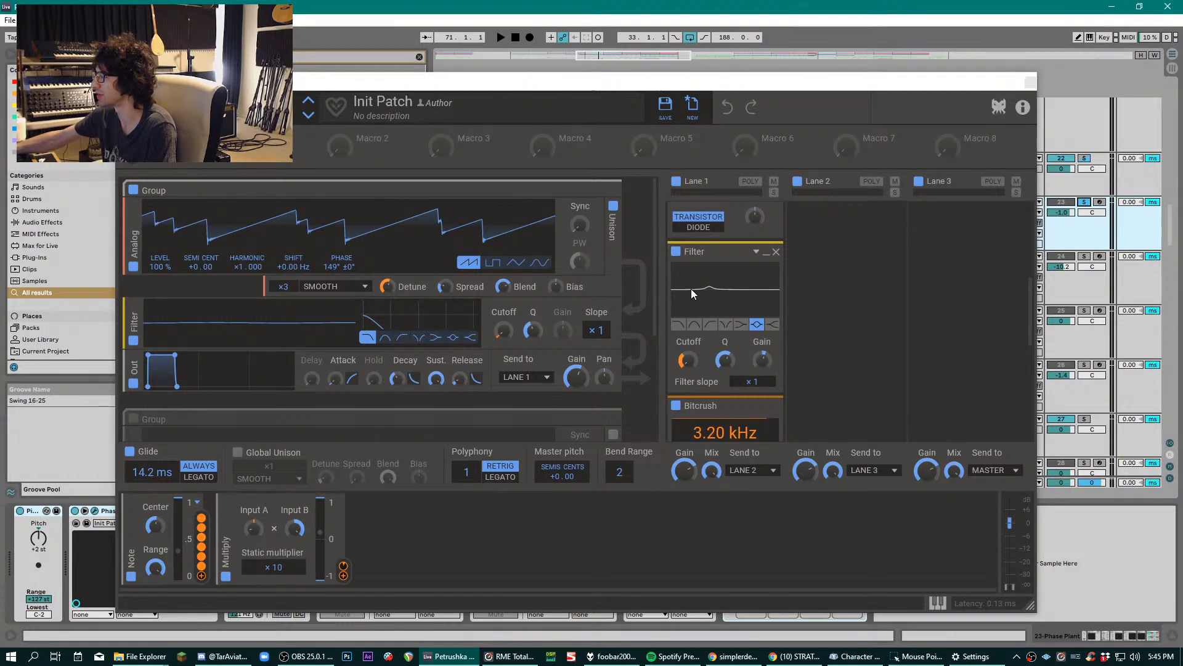
pyautogui.scroll(1, 731, 277)
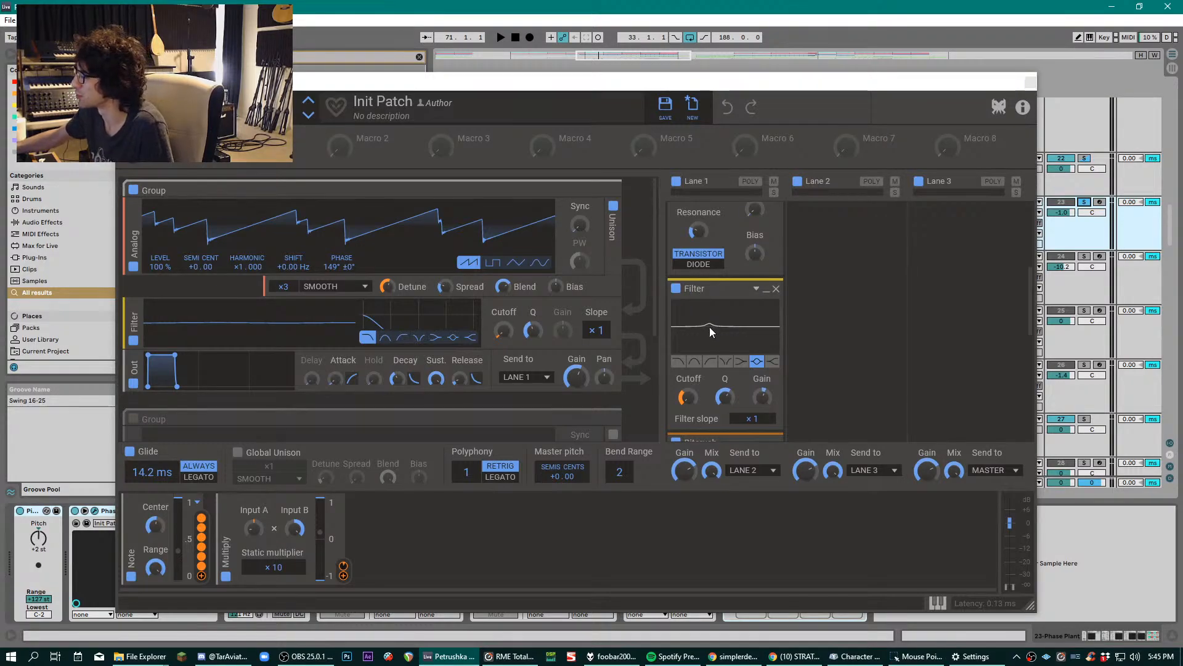
pyautogui.moveTo(675, 405)
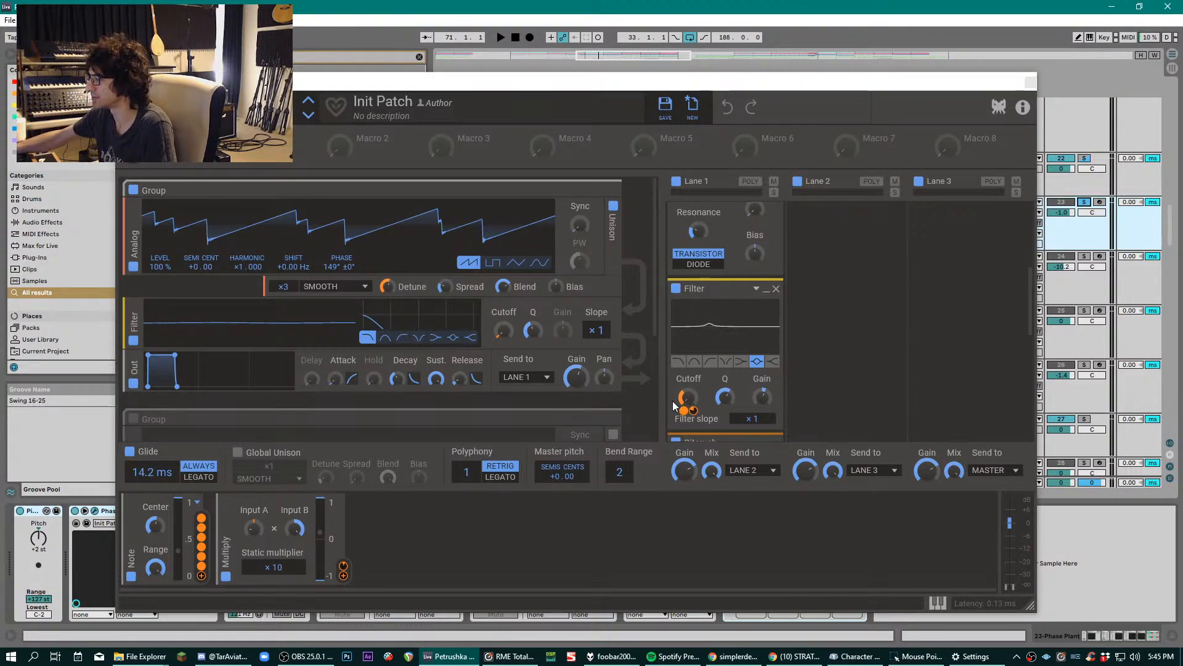
pyautogui.scroll(-1, 770, 332)
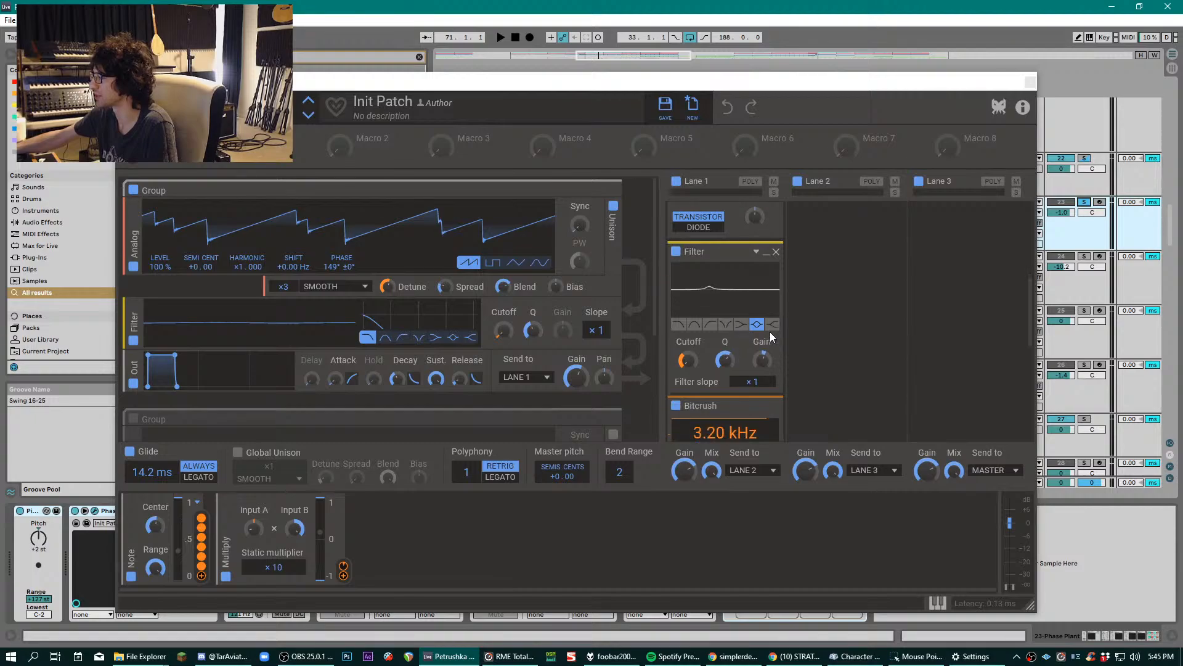
pyautogui.scroll(-3, 770, 332)
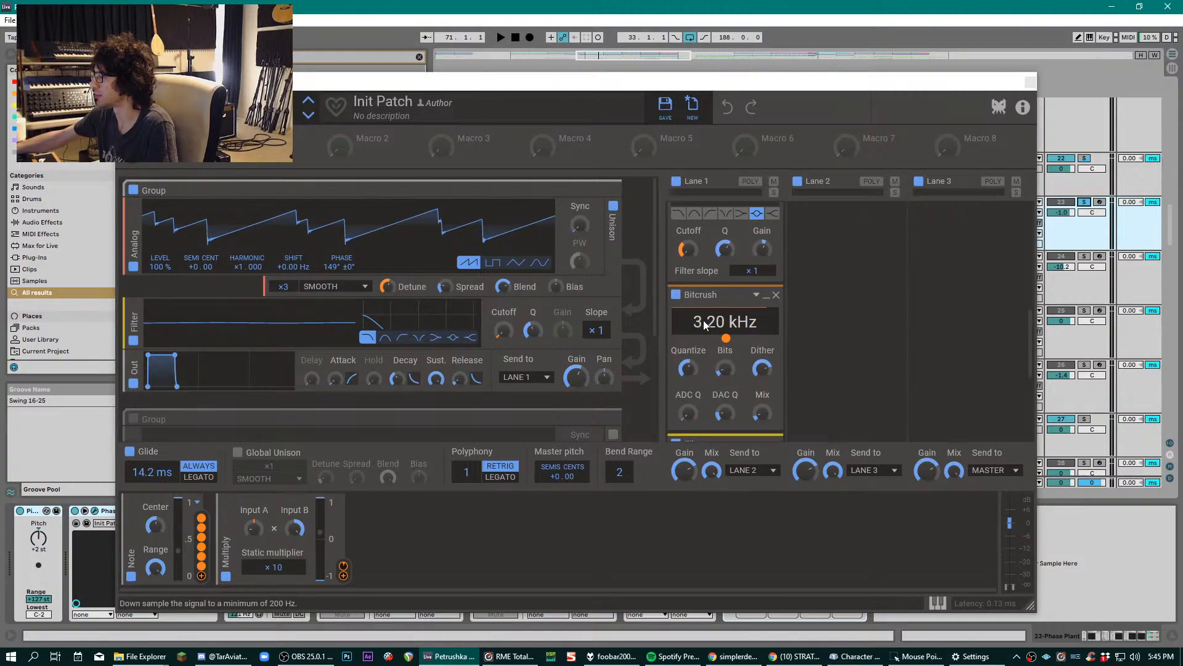
pyautogui.click(727, 331)
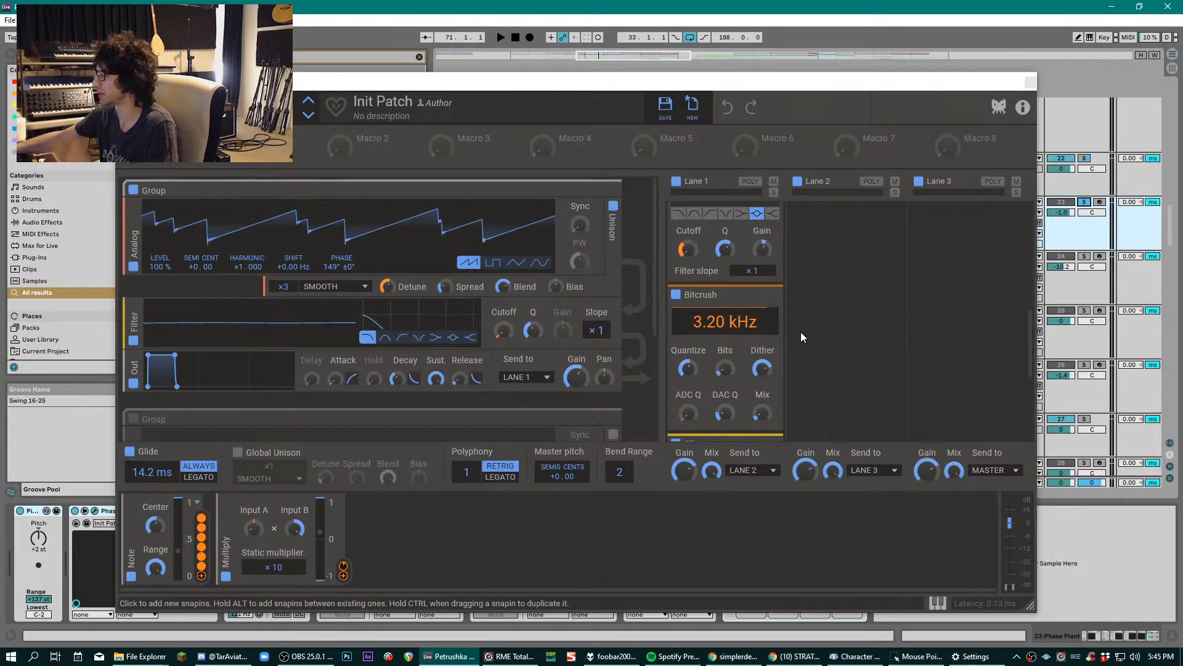
pyautogui.press('Delete')
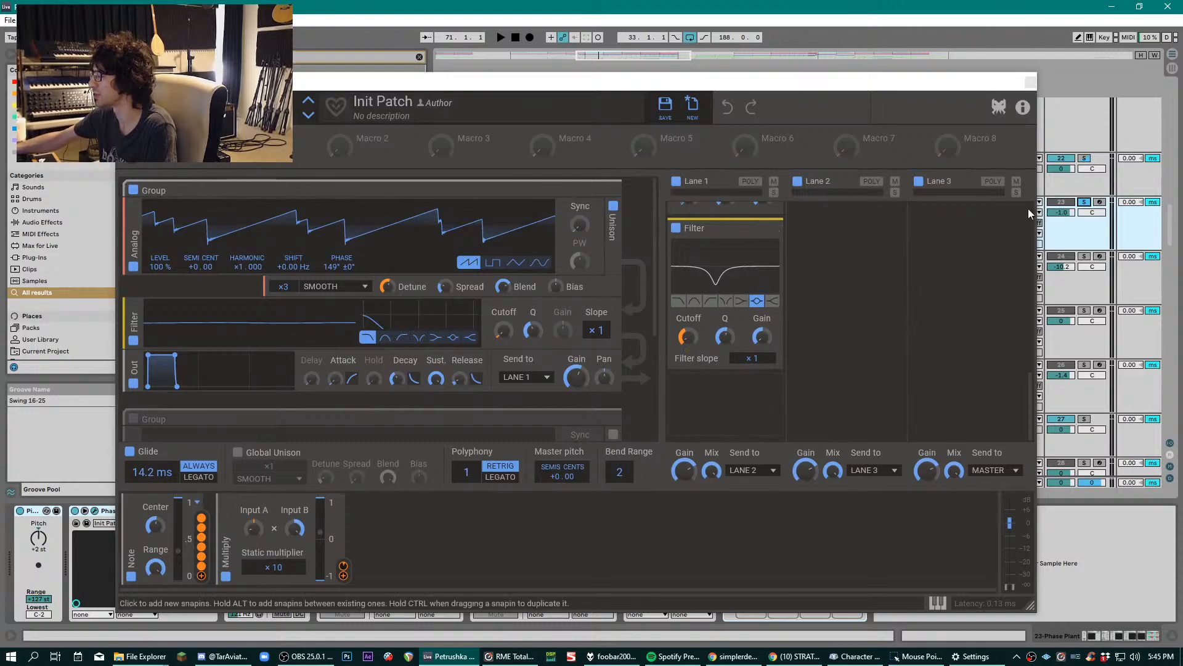
# - Play the soloed track from the drop, stop playback and close the Phase Plant window
pyautogui.press('space')
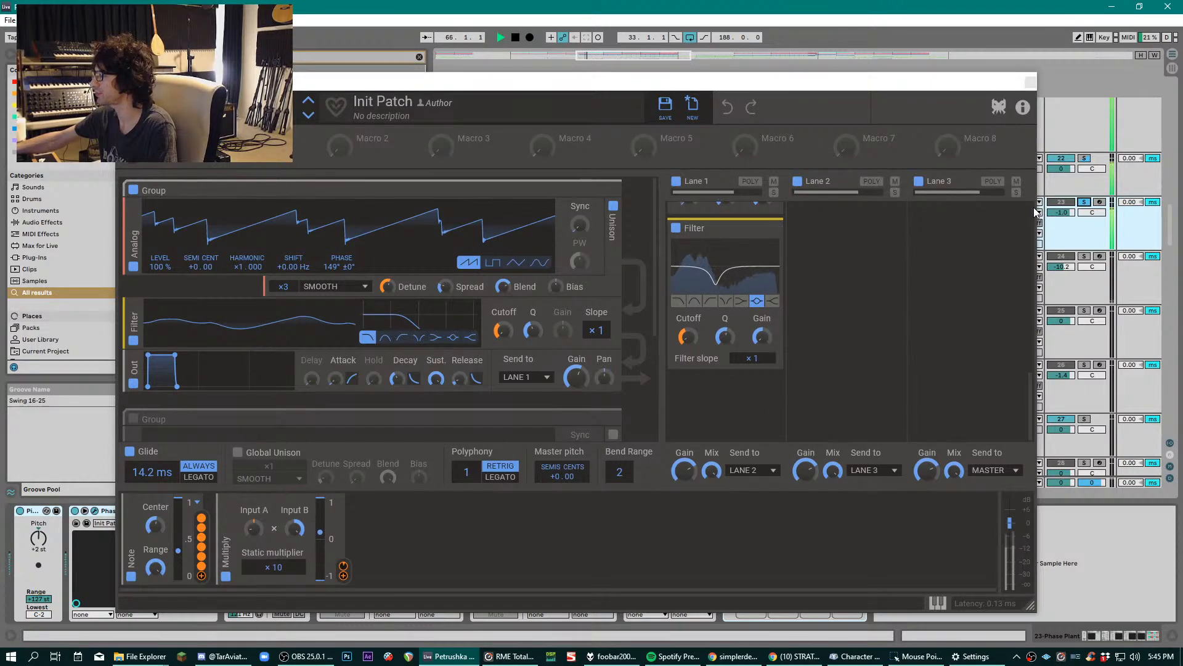
pyautogui.press('space')
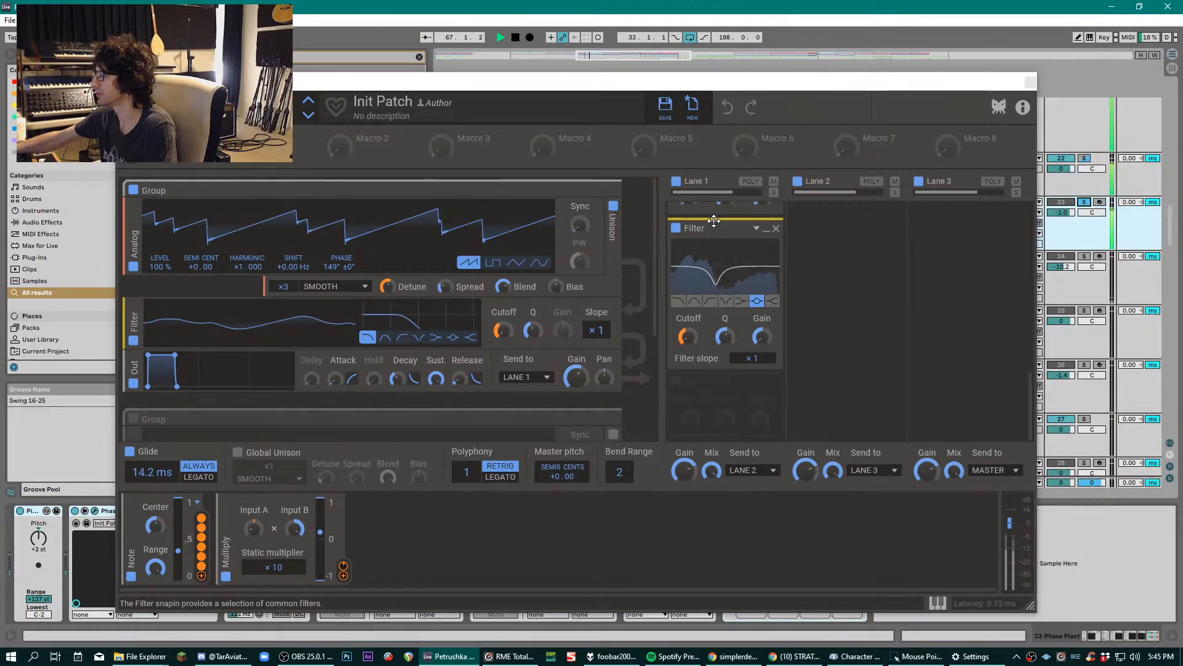
pyautogui.click(1030, 82)
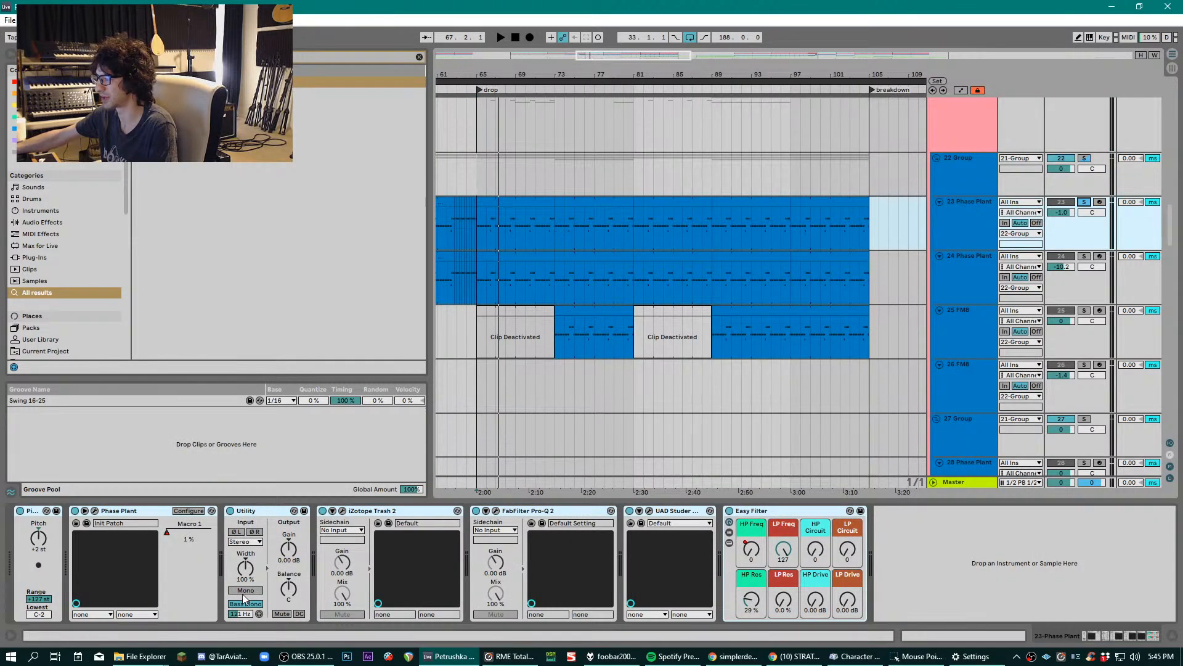
# - Open iZotope Trash 2 on 23 Phase Plant, view the distortion settings of its middle and high bands, and close it
pyautogui.click(343, 511)
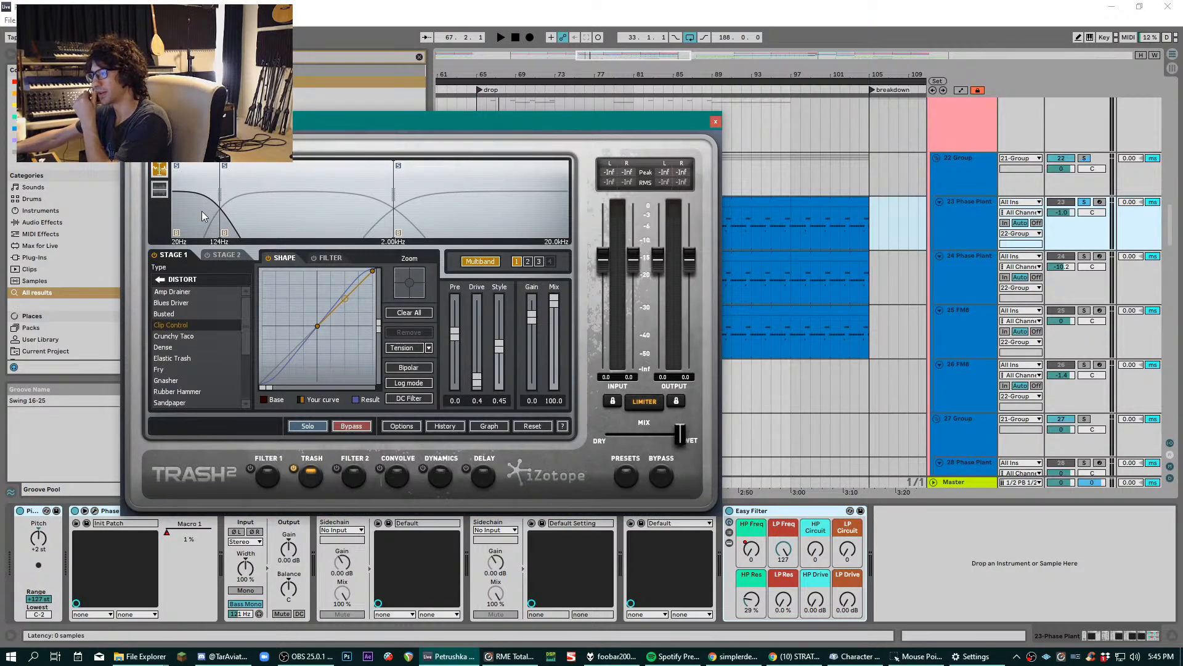
pyautogui.click(304, 210)
pyautogui.click(471, 208)
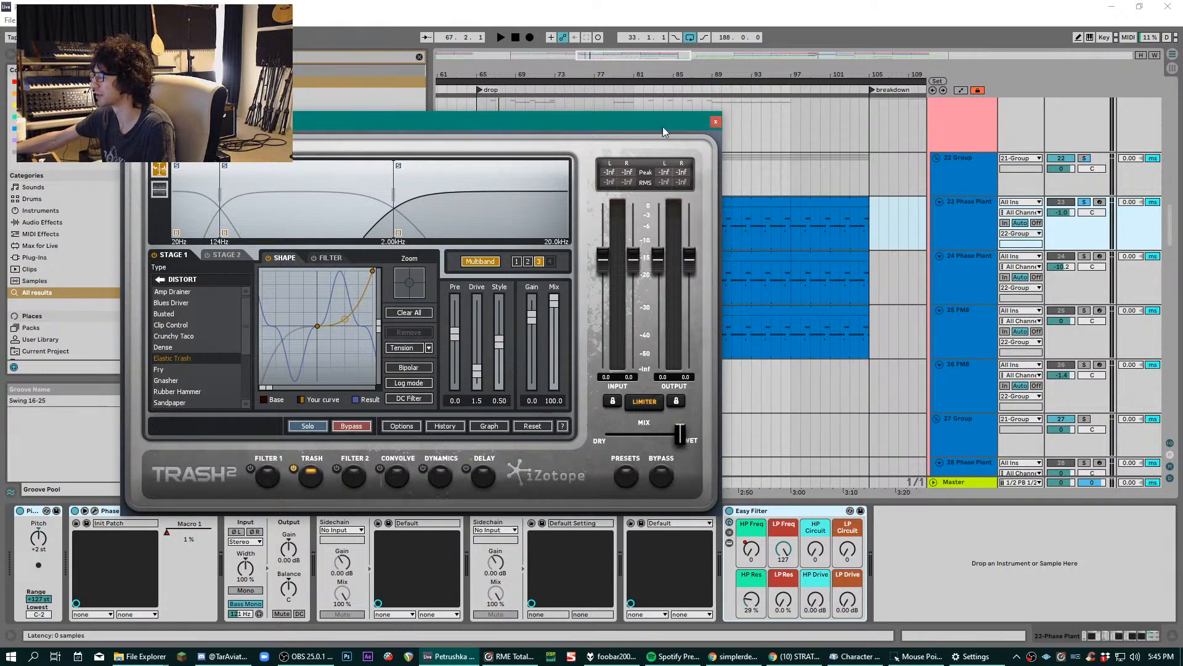
pyautogui.click(716, 121)
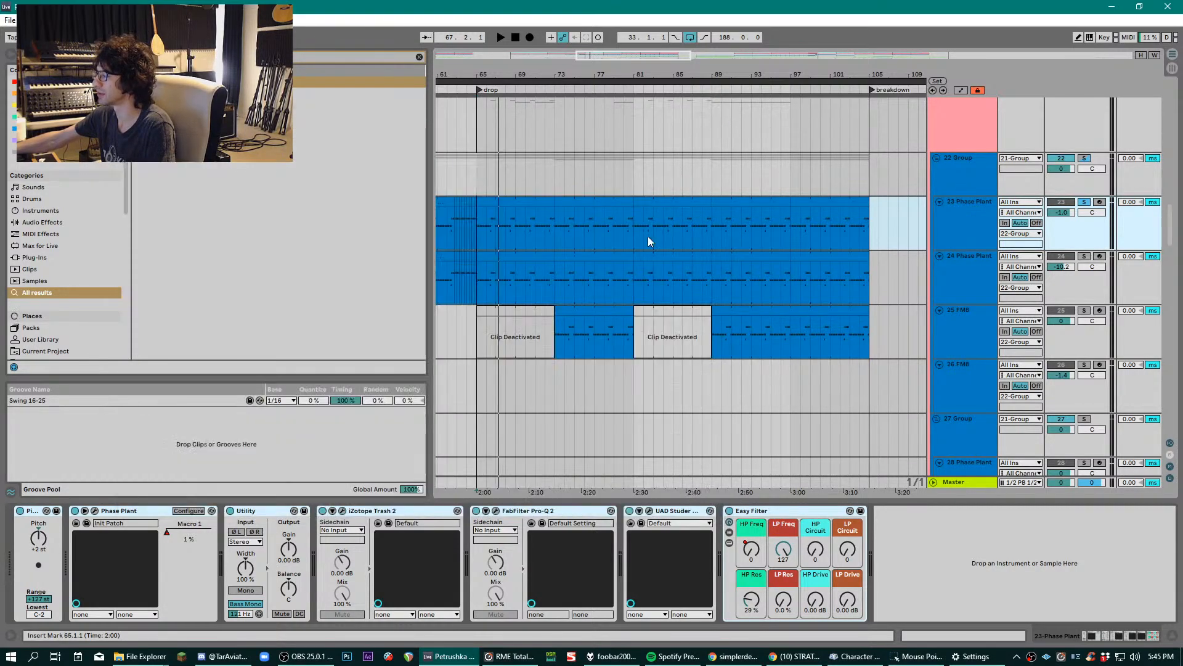
# - View the FabFilter Pro-Q 2 curve and the UAD Studer A800 settings on 23 Phase Plant, closing each window
pyautogui.click(501, 508)
pyautogui.click(496, 510)
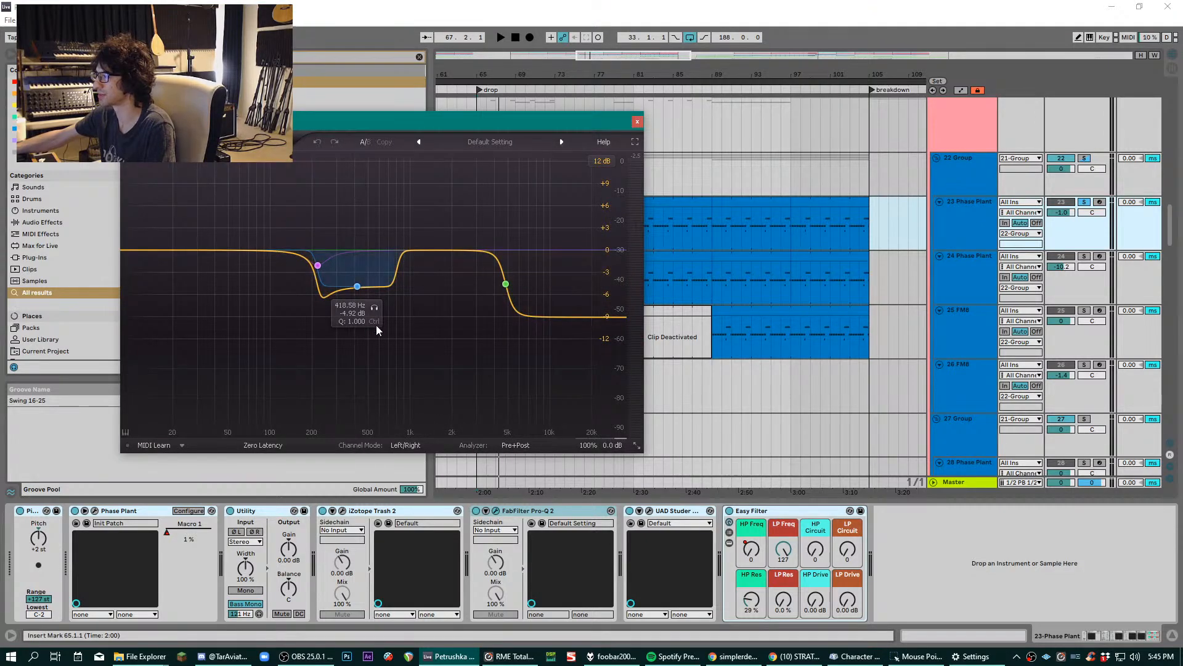
pyautogui.click(638, 121)
pyautogui.click(650, 510)
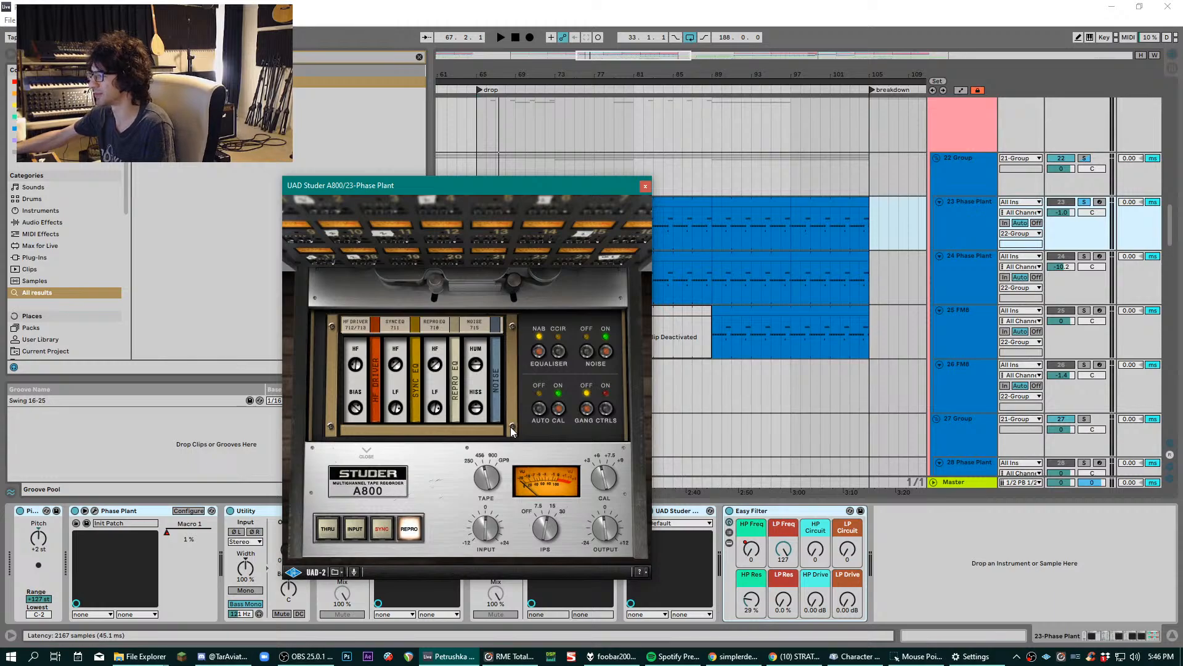
pyautogui.moveTo(489, 183); pyautogui.dragTo(522, 92)
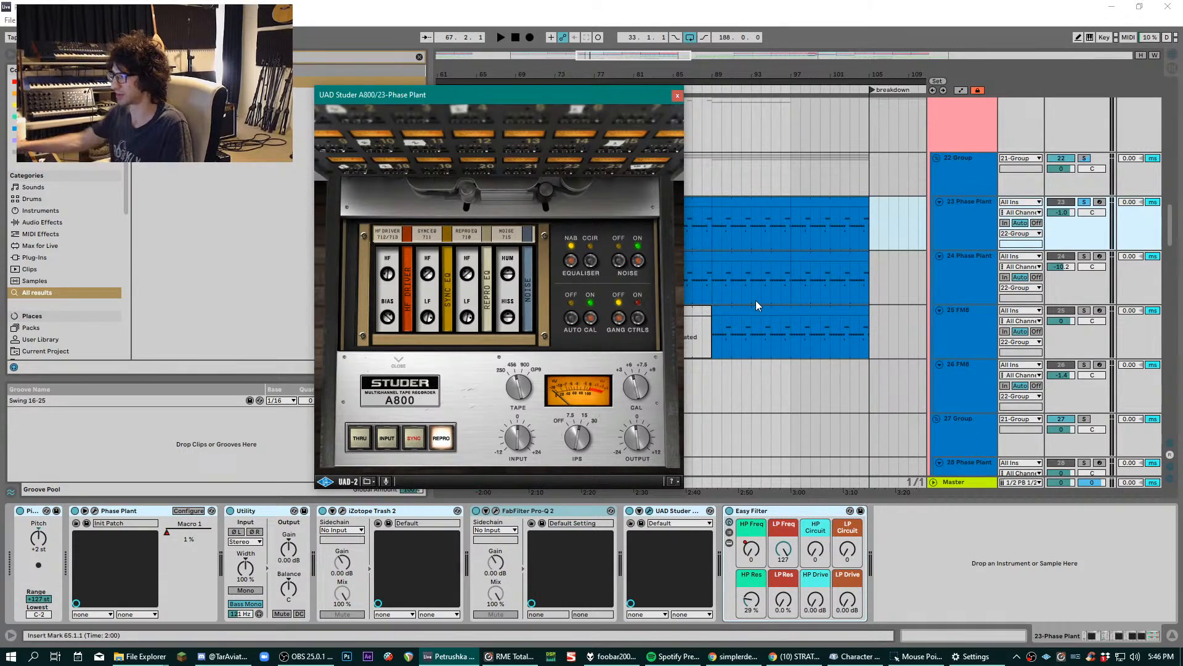
pyautogui.click(678, 97)
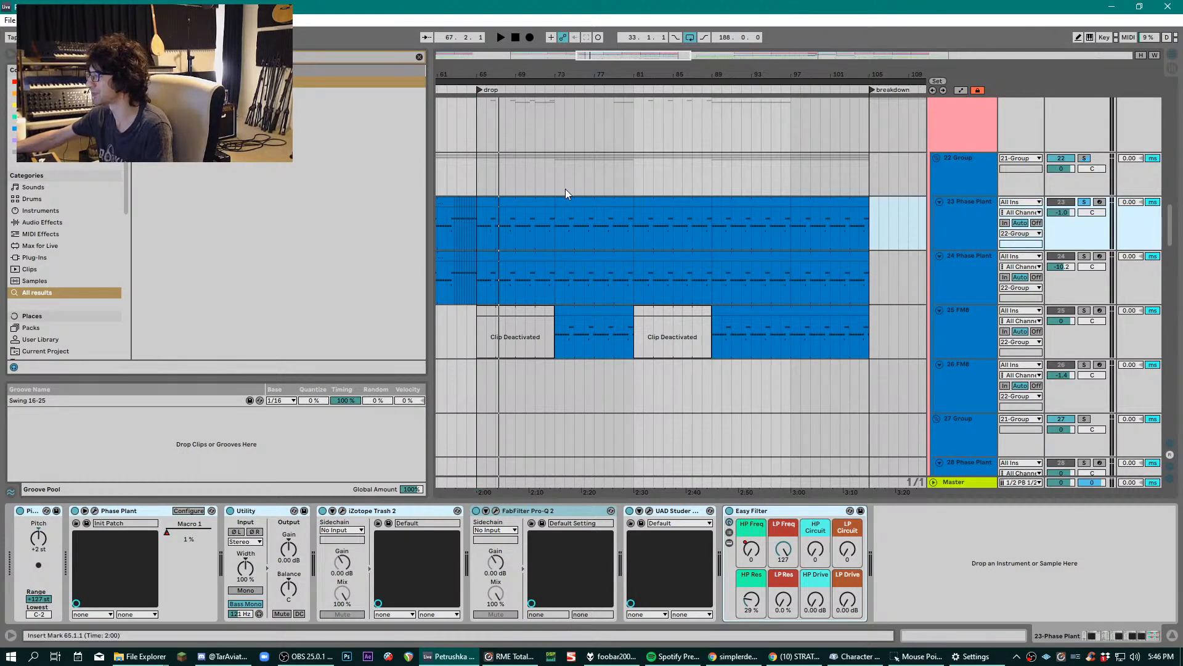
# - Place the insert mark at the drop's start on 24 Phase Plant, solo that track and check its FabFilter Pro-Q 2 curve
pyautogui.click(971, 210)
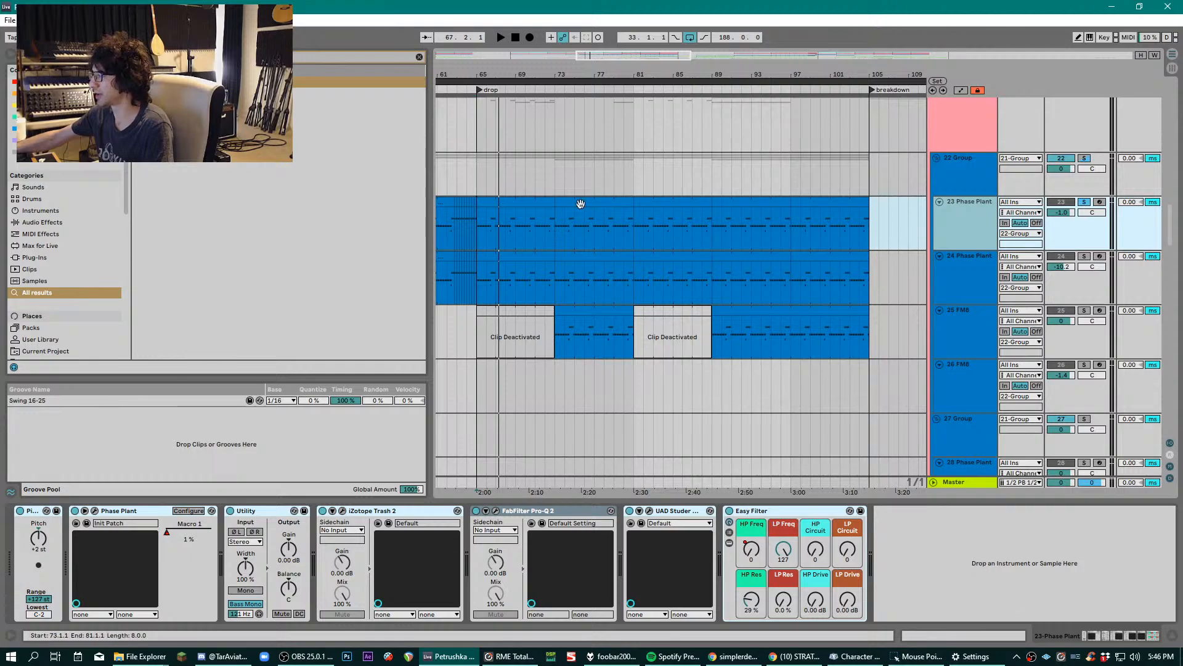
pyautogui.click(481, 222)
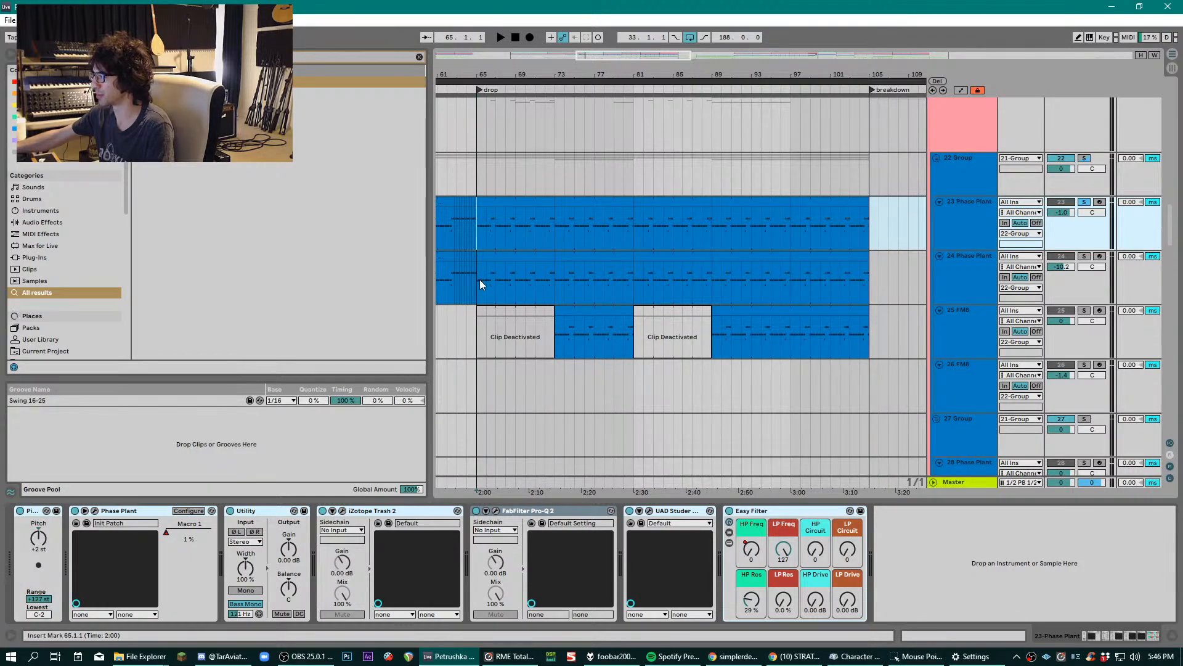
pyautogui.click(480, 279)
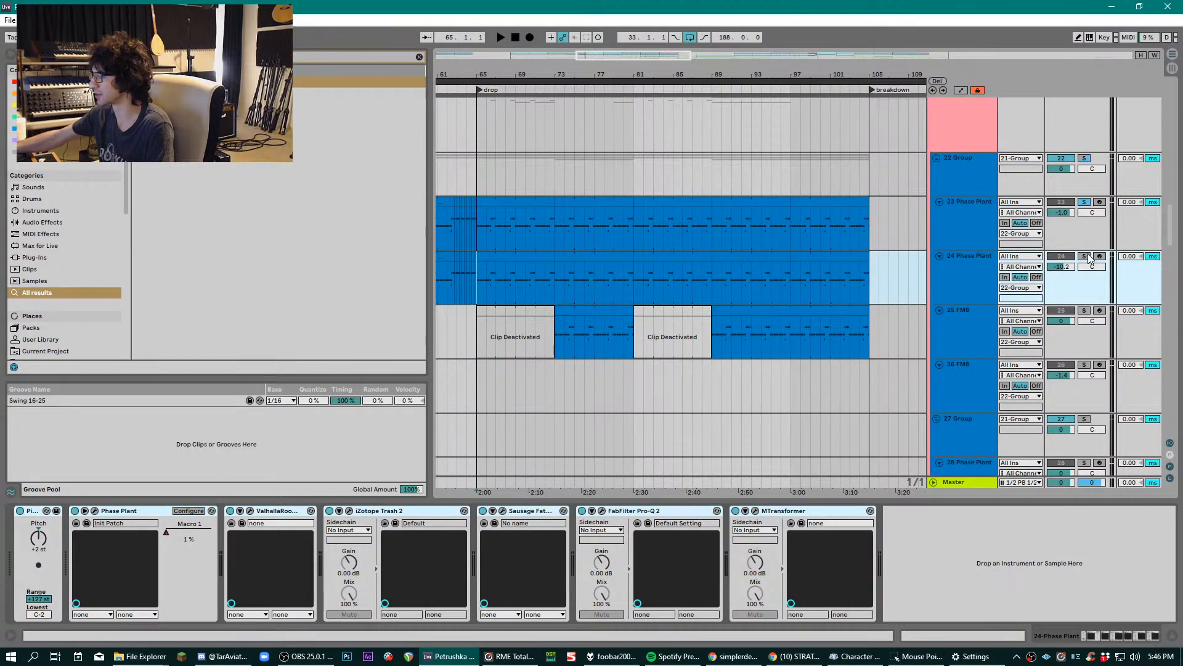
pyautogui.click(1085, 257)
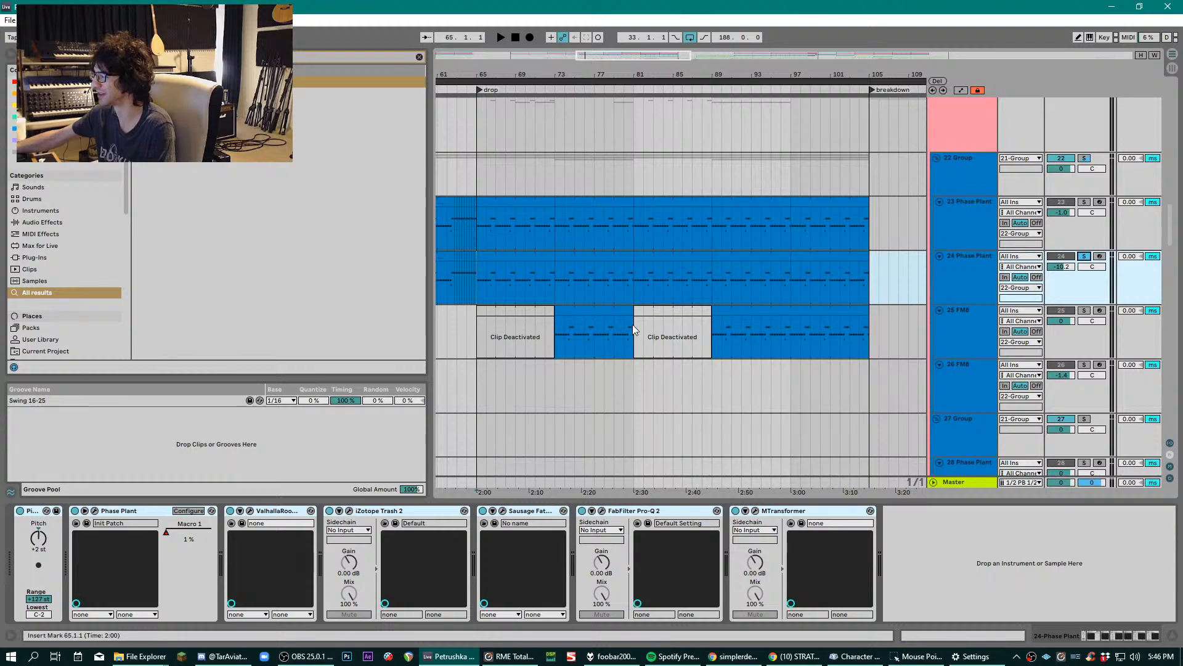
pyautogui.click(601, 511)
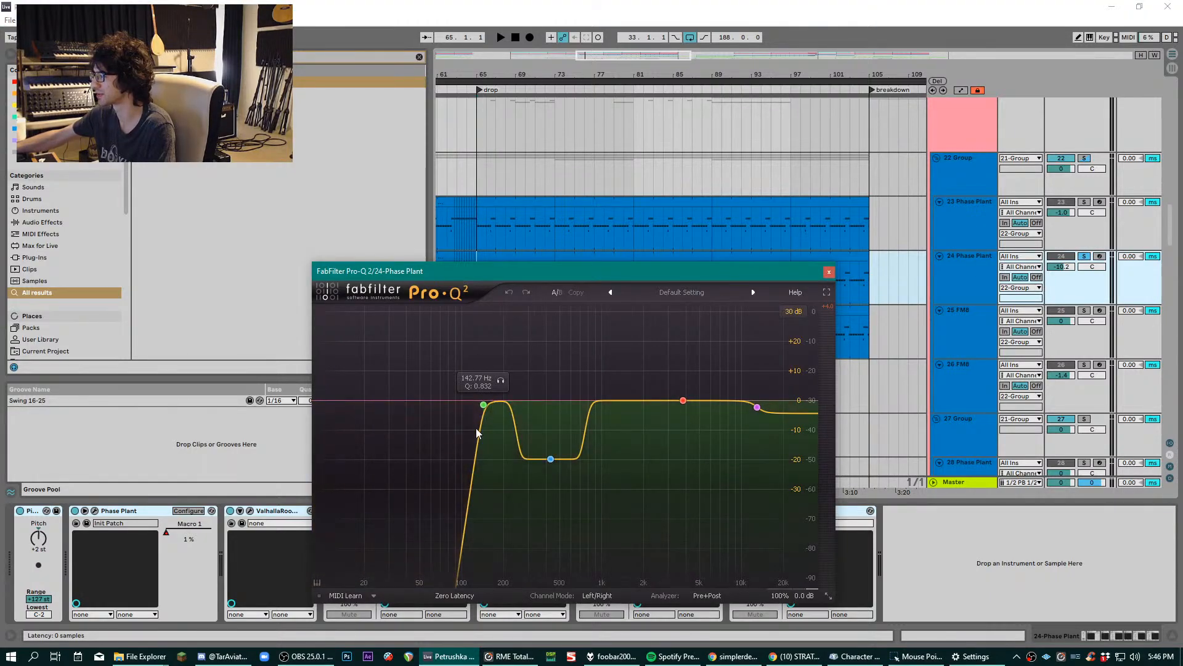
pyautogui.click(830, 272)
# - Audition the soloed 24 Phase Plant track from successive points of the drop between bars 65 and 97, and stop playback
pyautogui.press('space')
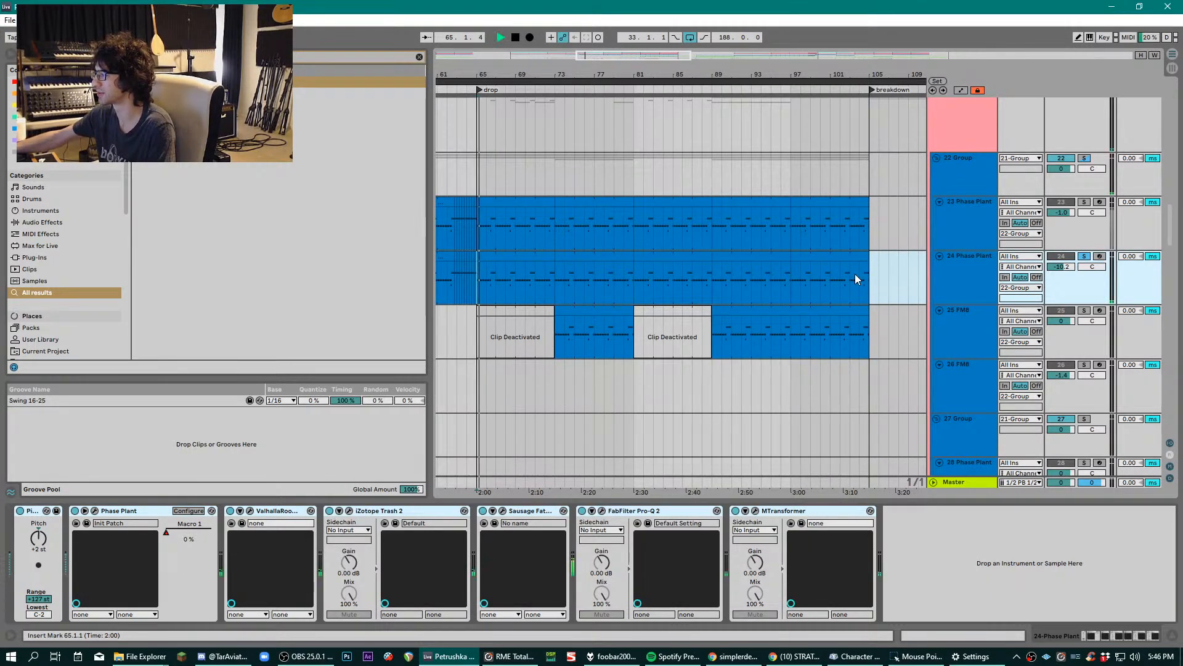
pyautogui.click(556, 278)
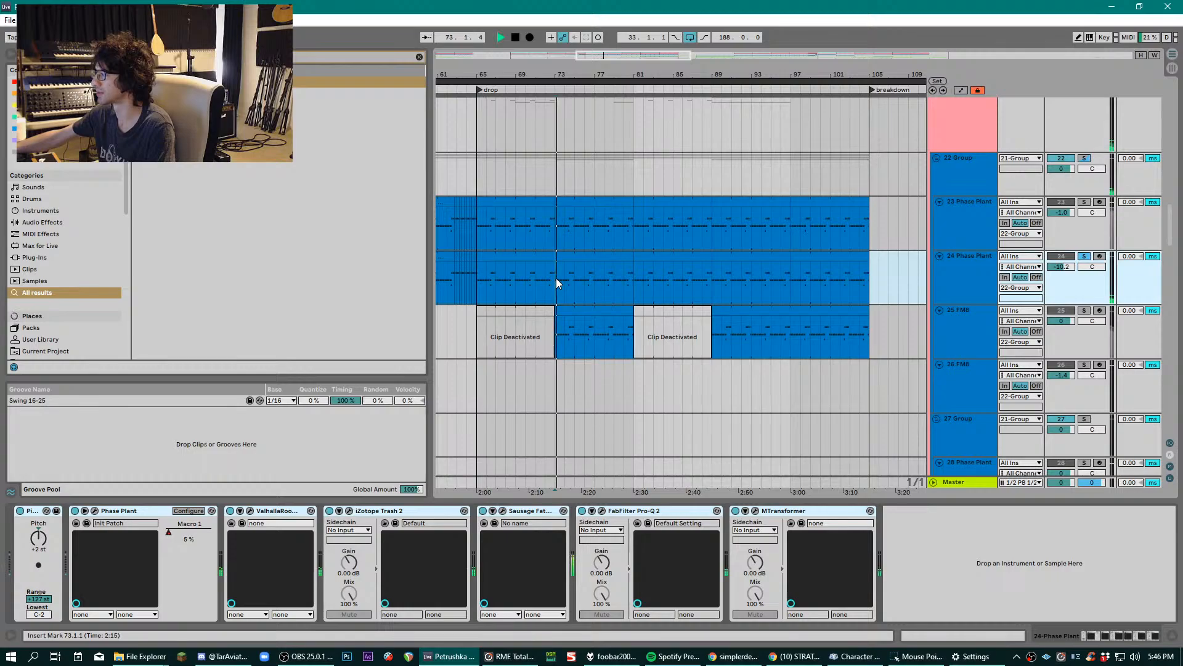
pyautogui.click(644, 279)
pyautogui.press('space')
pyautogui.click(714, 275)
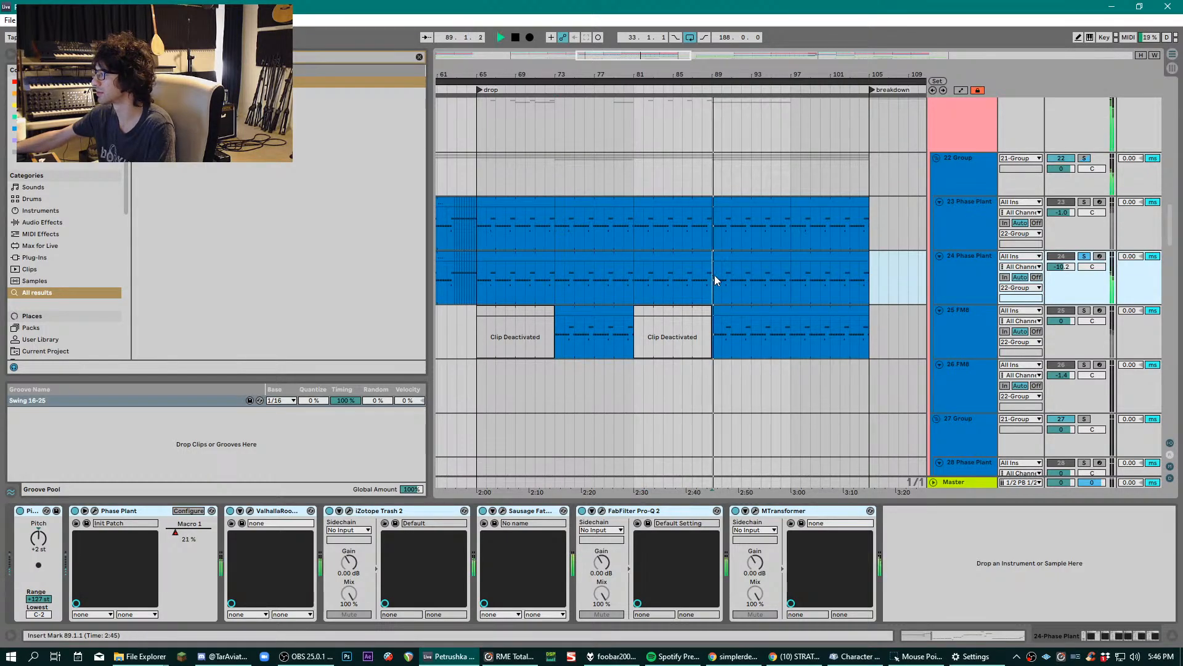
pyautogui.click(794, 272)
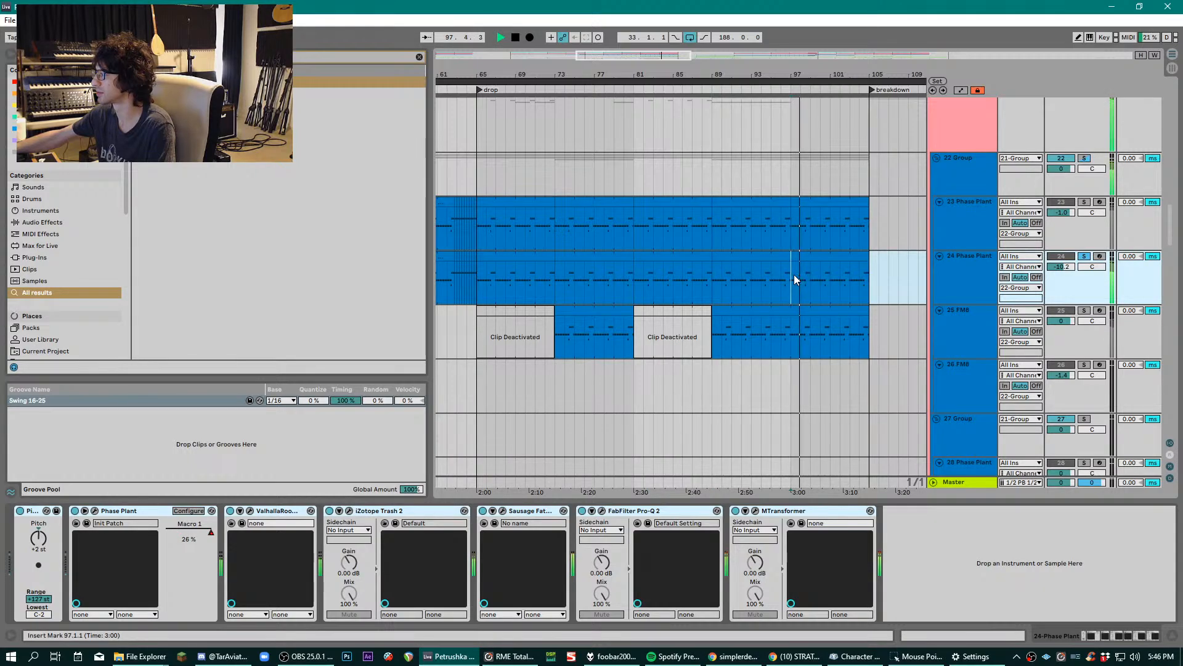
pyautogui.press('space')
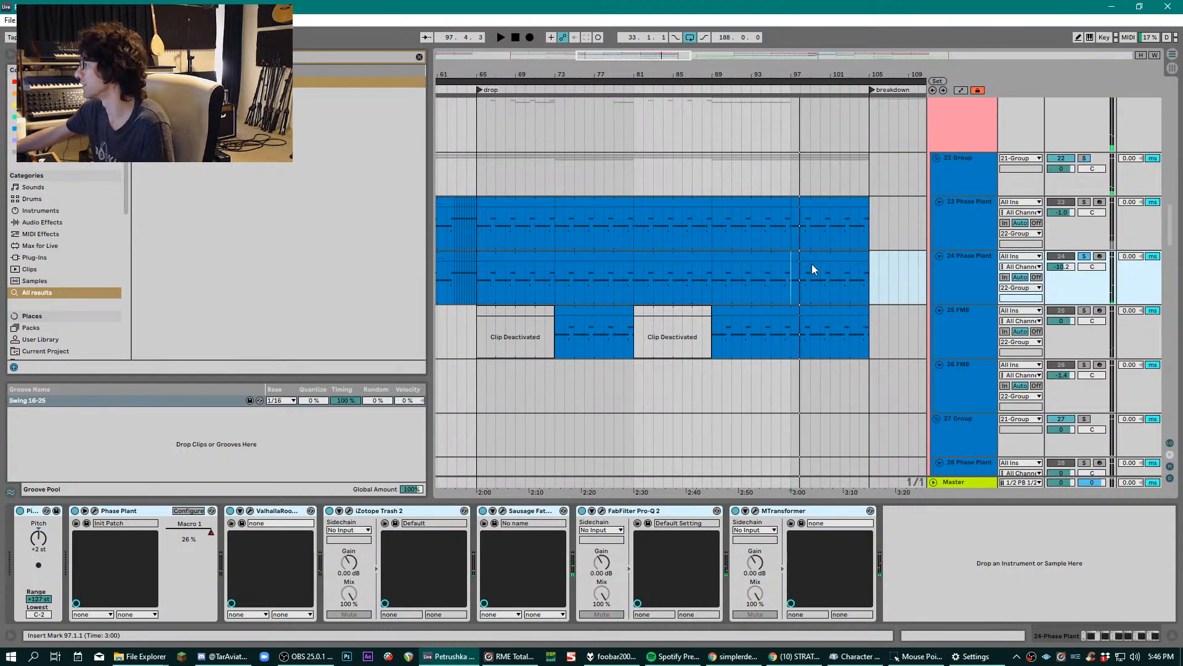
# - Play 24 Phase Plant from bar 93, examine its enlarged Phase Plant patch with oscillator, filters and Ladder Filter, and close the window
pyautogui.click(756, 281)
pyautogui.press('space')
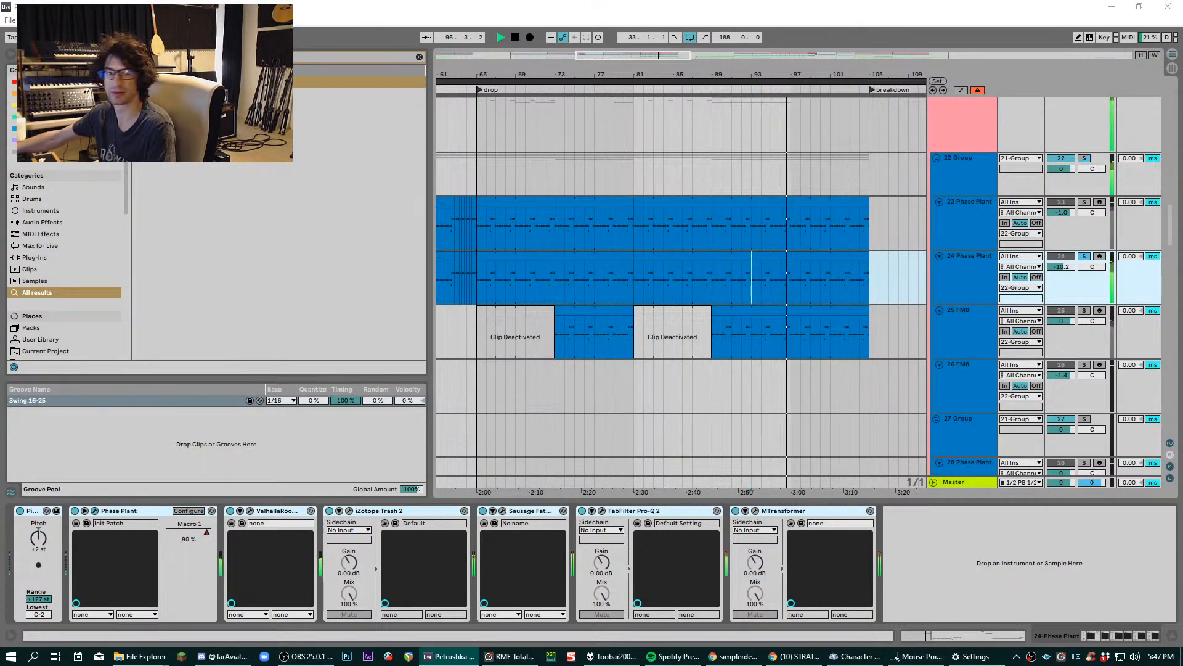
pyautogui.hotkey('ctrl', 'alt', 'p')
pyautogui.moveTo(598, 112); pyautogui.dragTo(726, 87)
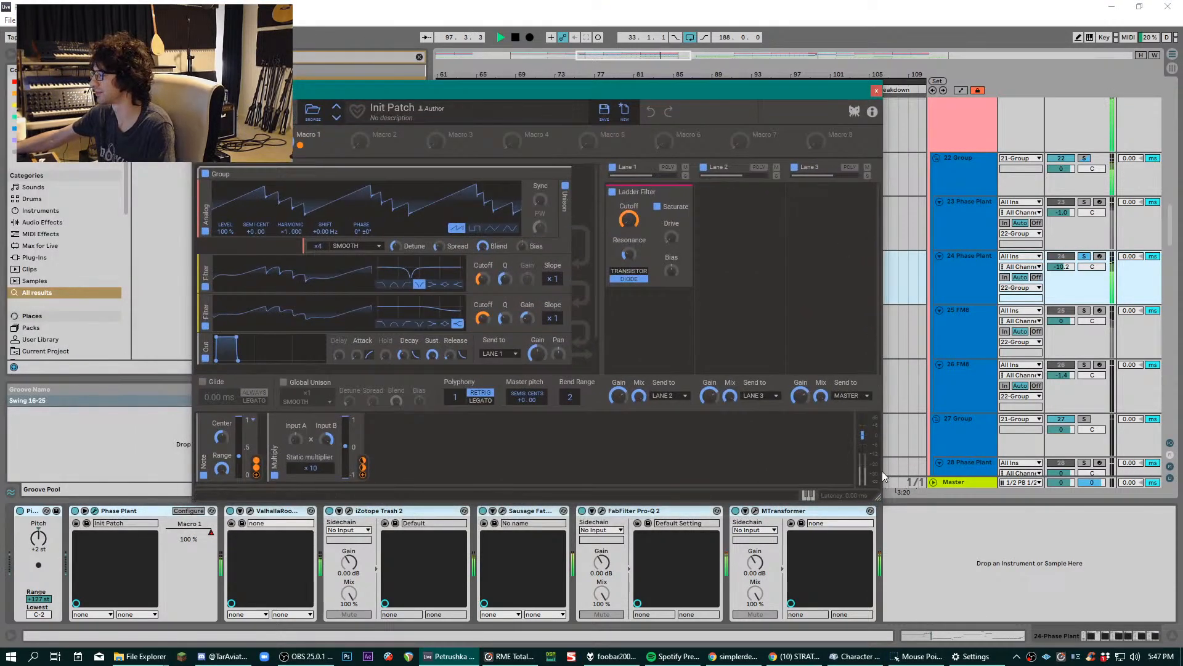
pyautogui.moveTo(875, 496); pyautogui.dragTo(1075, 627)
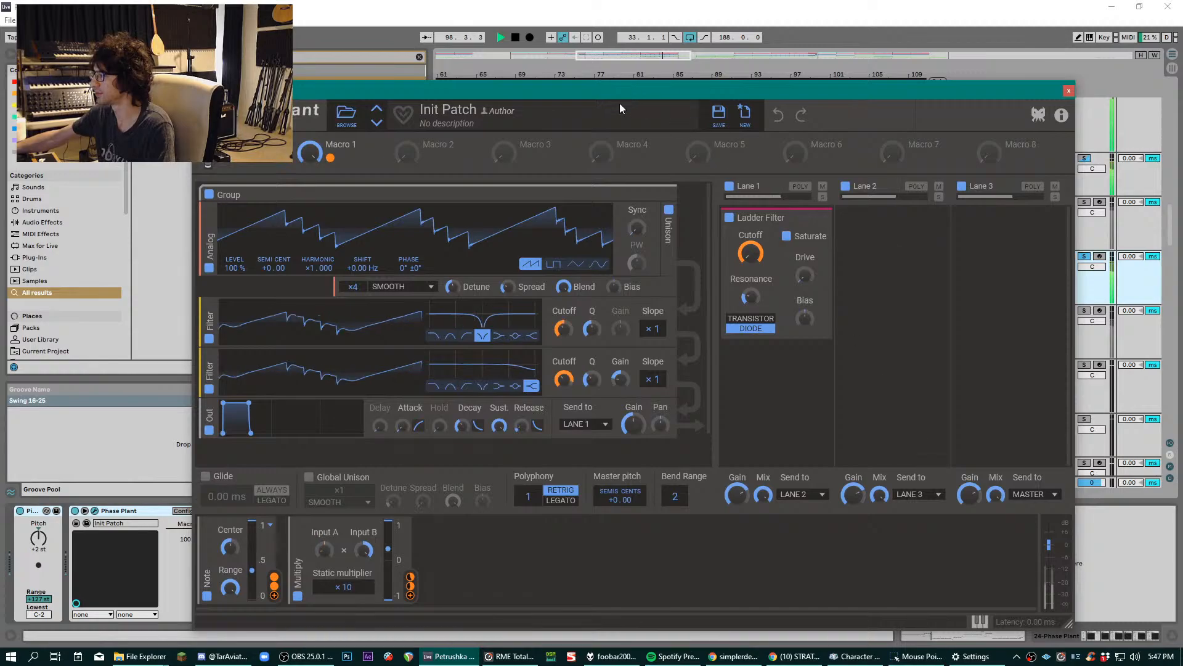
pyautogui.moveTo(620, 102); pyautogui.dragTo(592, 43)
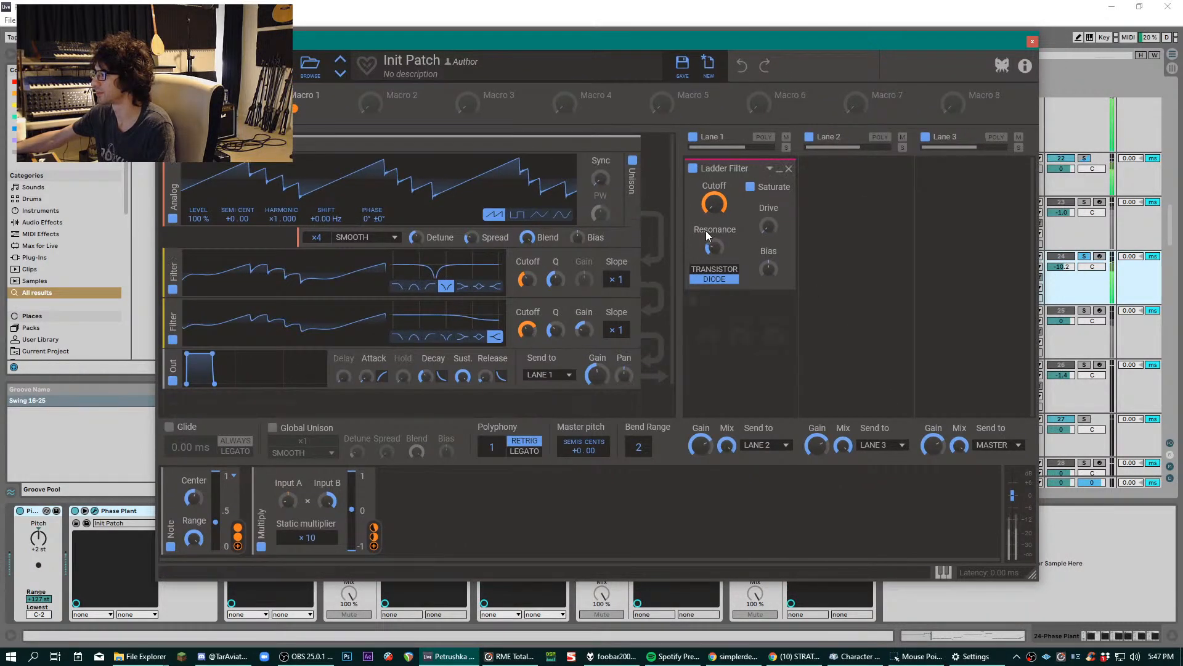
pyautogui.scroll(-1, 616, 279)
pyautogui.scroll(1, 616, 276)
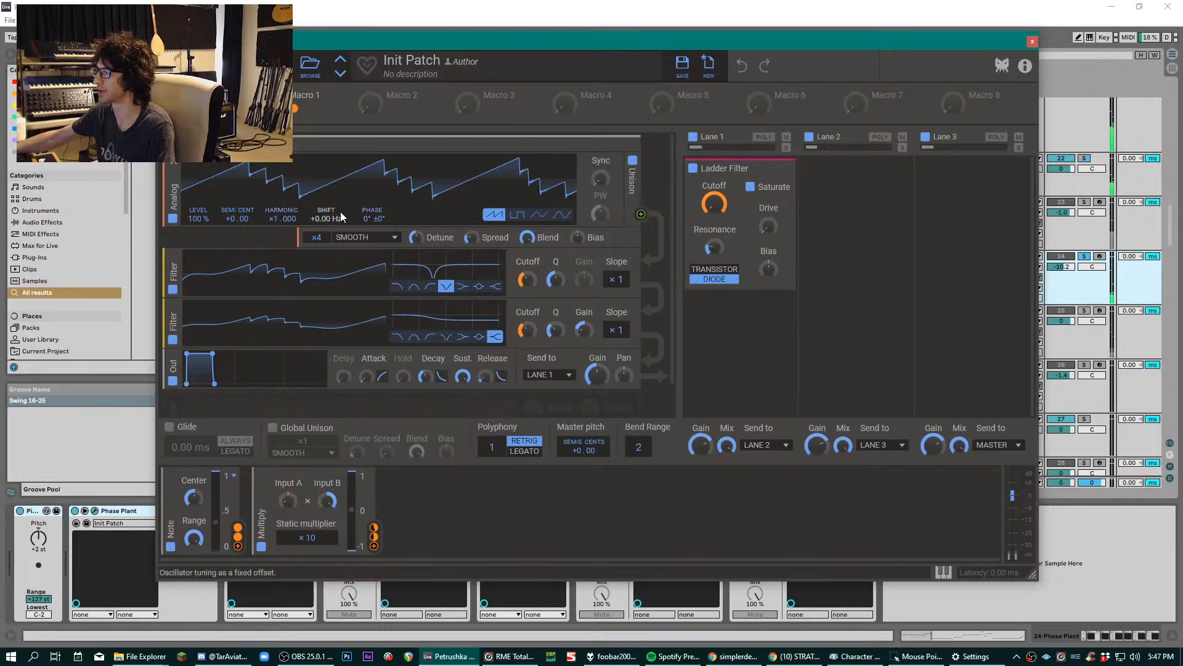
pyautogui.click(1030, 42)
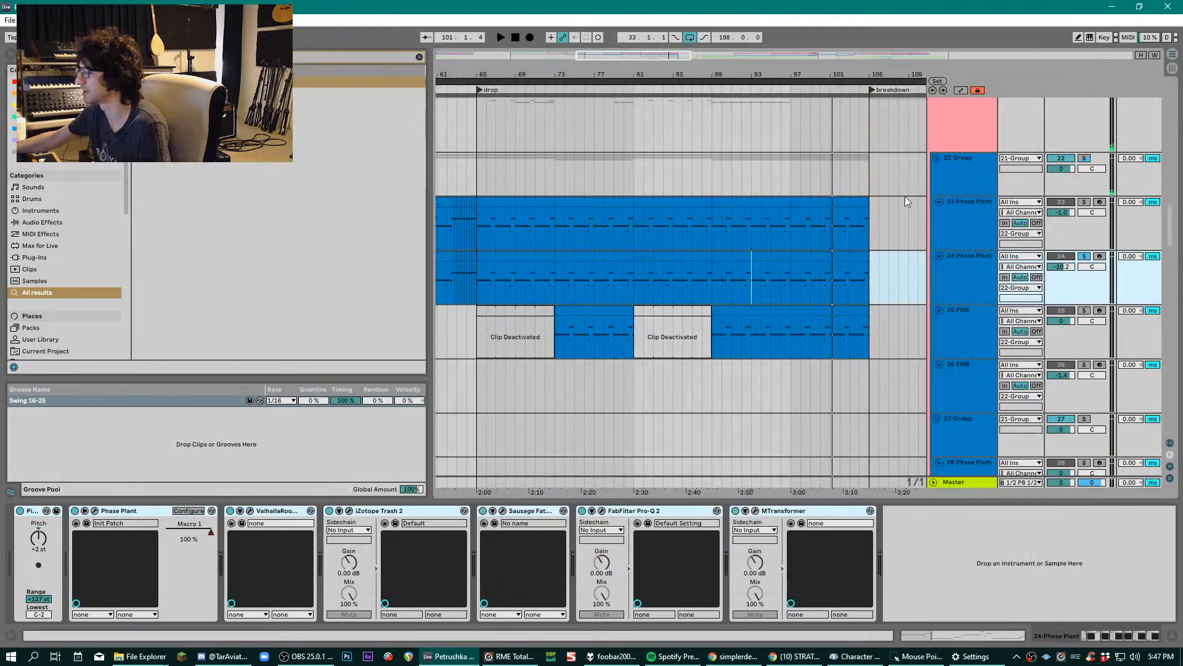
# - View ValhallaRoom, iZotope Trash 2, Sausage Fattener and FabFilter Pro-Q 2 on 24 Phase Plant one by one, closing each window
pyautogui.click(250, 511)
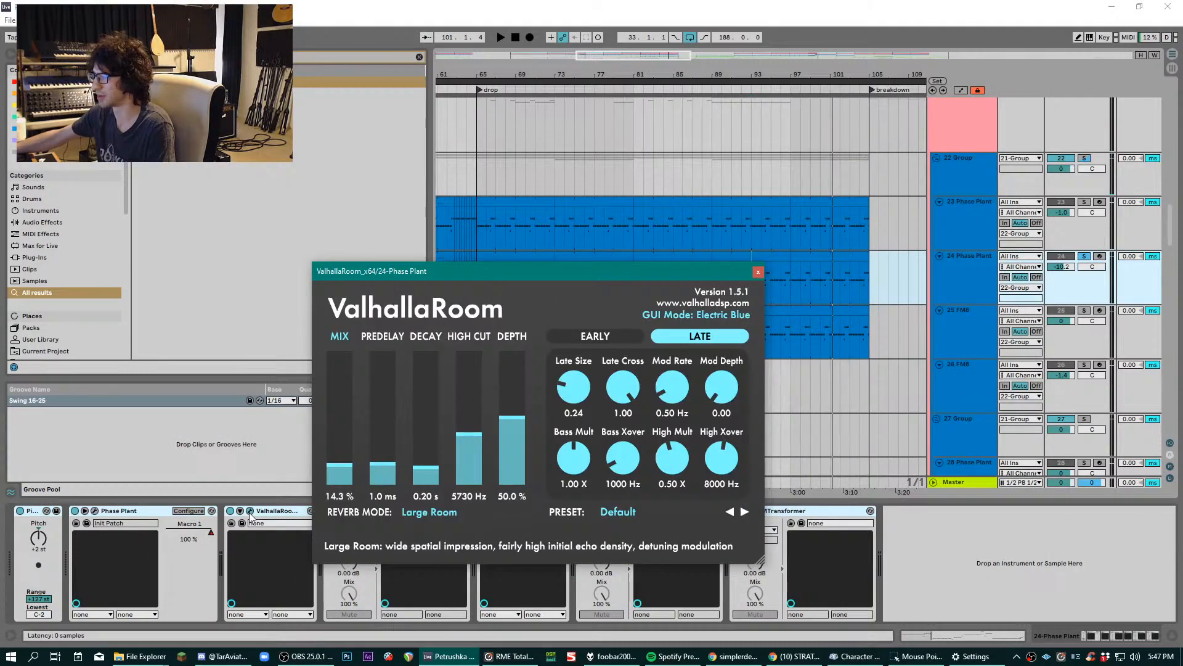
pyautogui.click(762, 271)
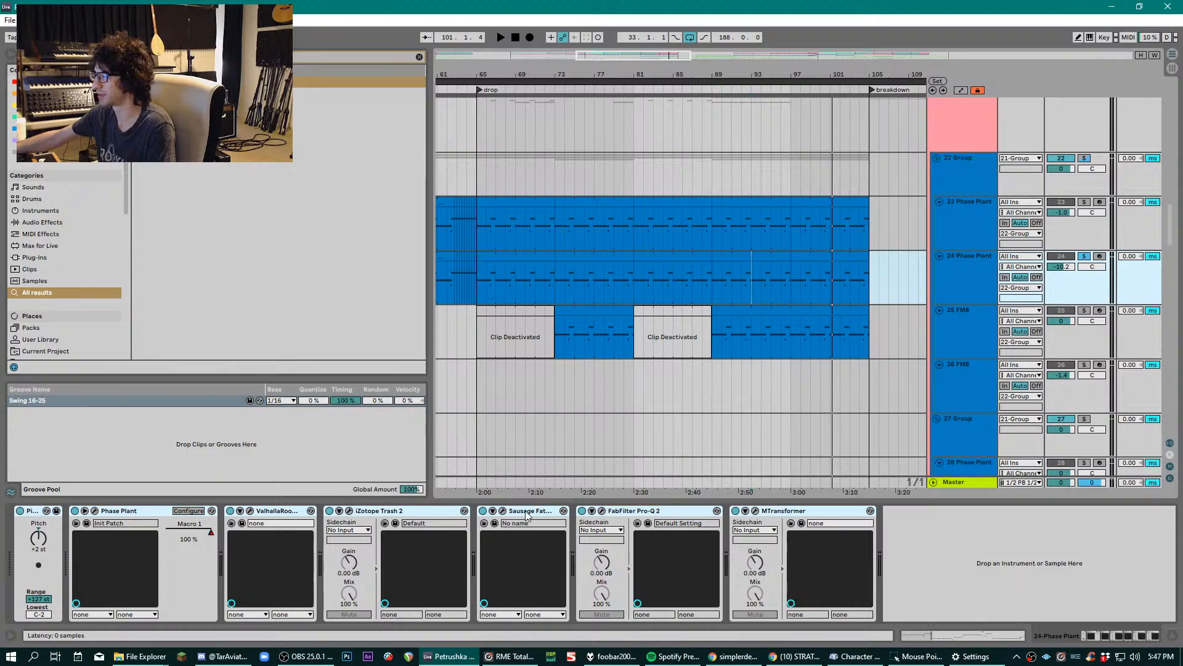
pyautogui.click(349, 511)
pyautogui.click(902, 253)
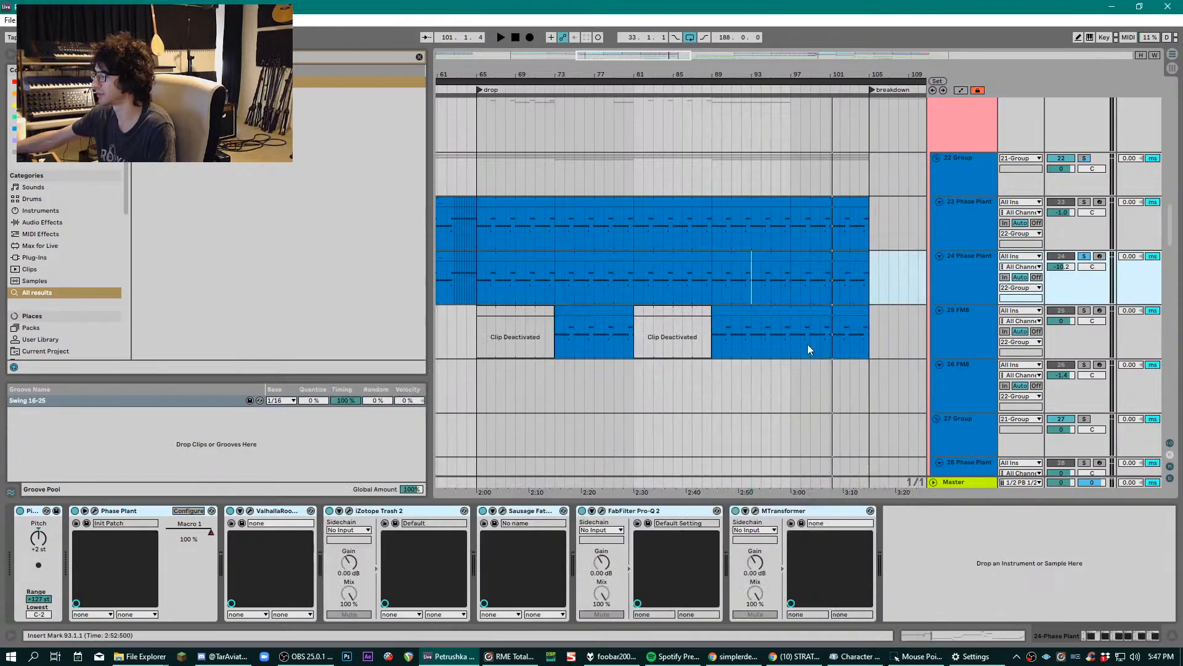
pyautogui.click(501, 511)
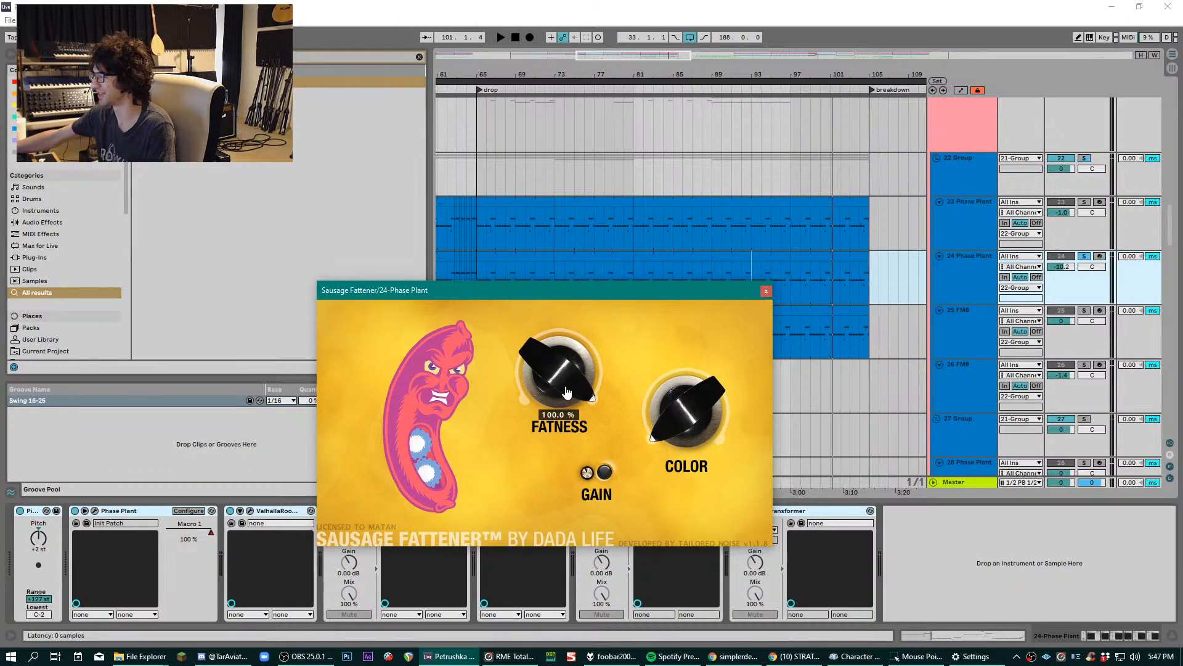
pyautogui.click(766, 291)
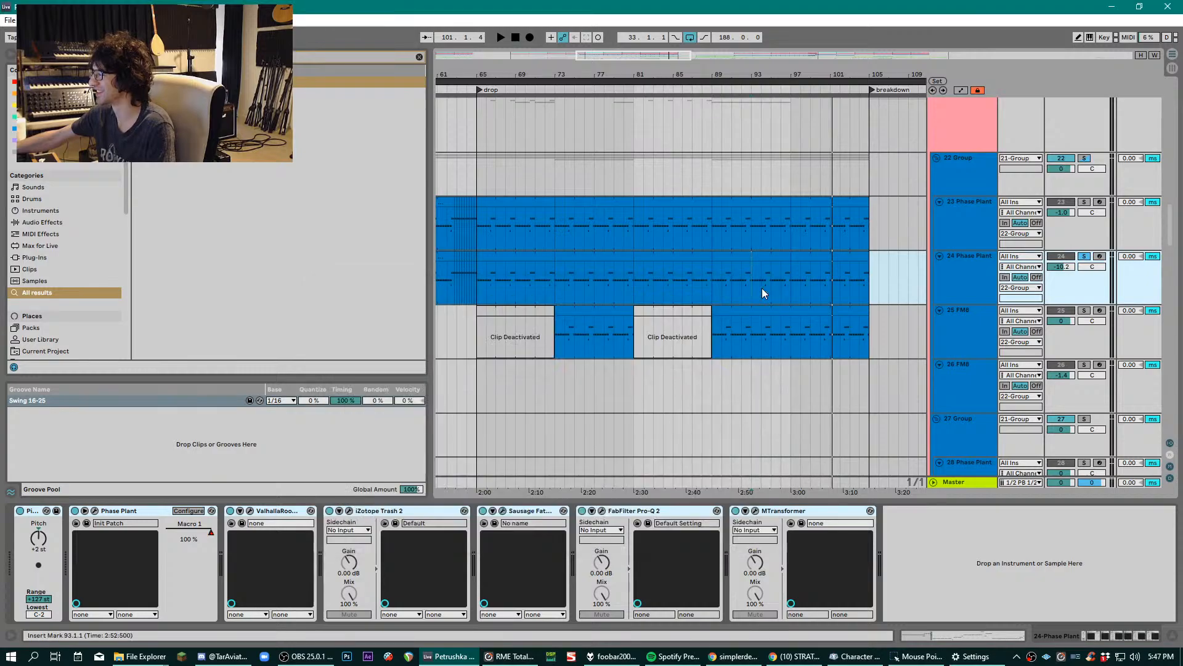
pyautogui.click(603, 511)
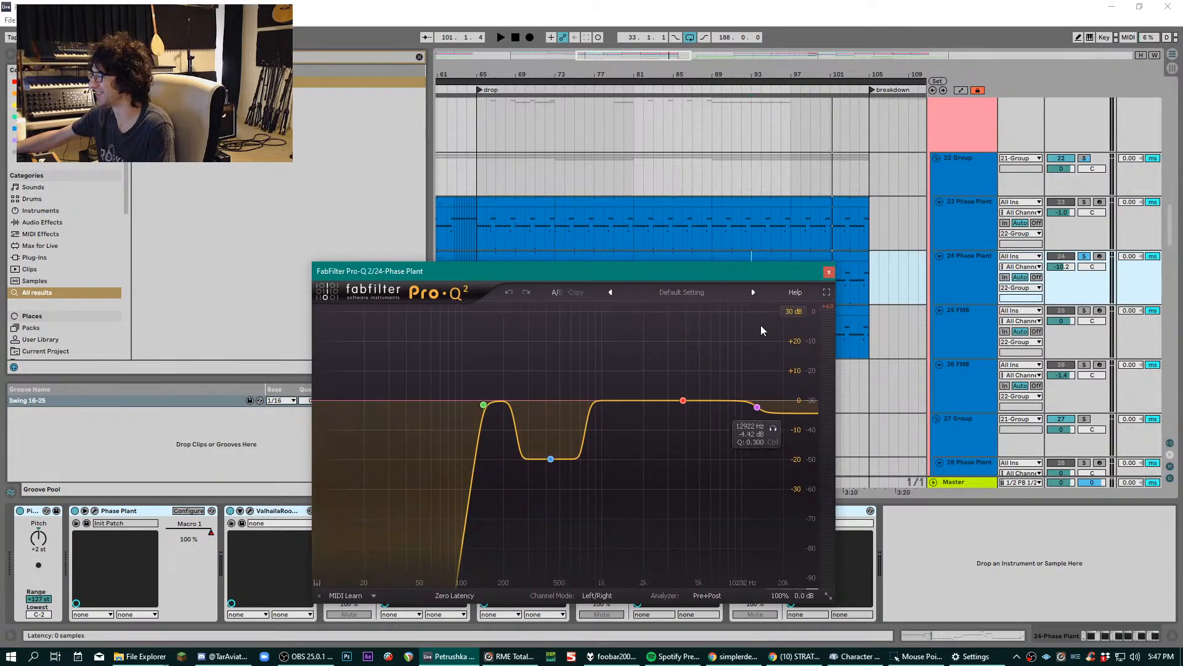
pyautogui.click(830, 272)
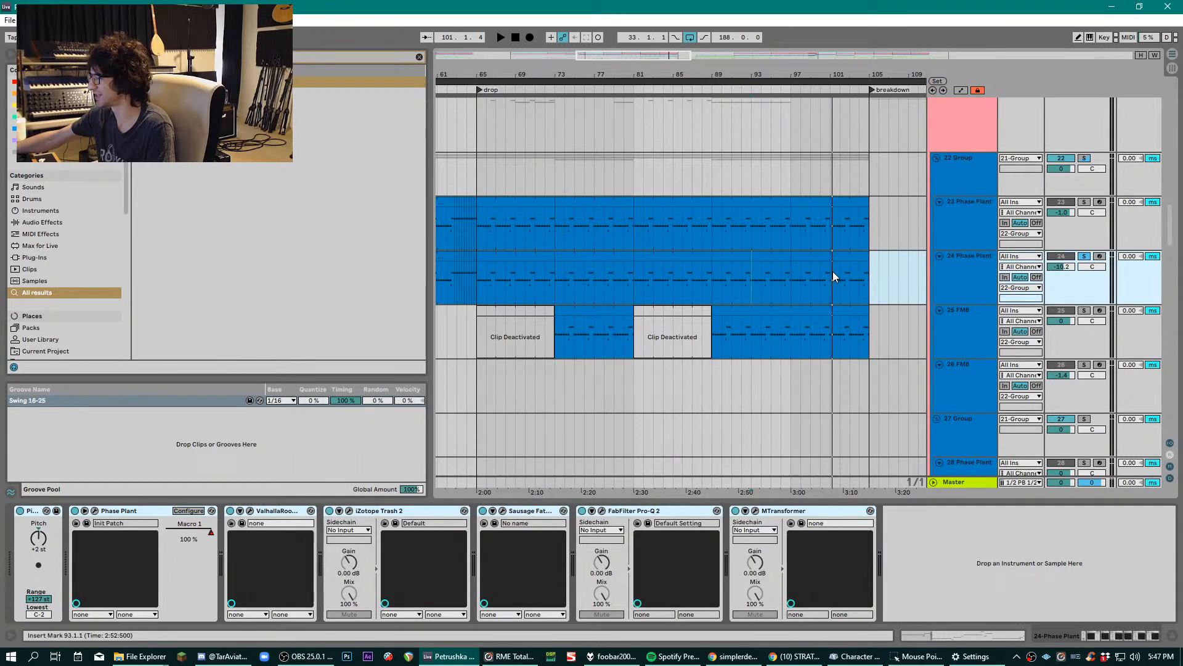
# - Open MTransformer on 24 Phase Plant, examine its spectral envelope, transformation and level graphs, and close it
pyautogui.click(756, 511)
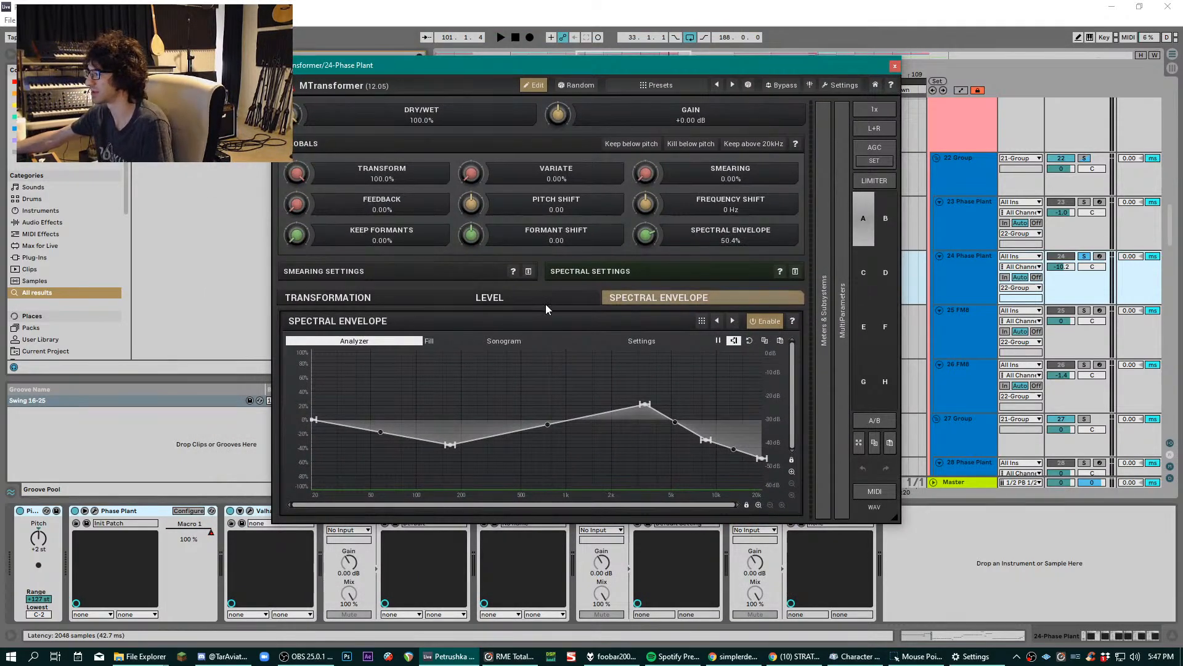
pyautogui.click(544, 300)
pyautogui.click(647, 297)
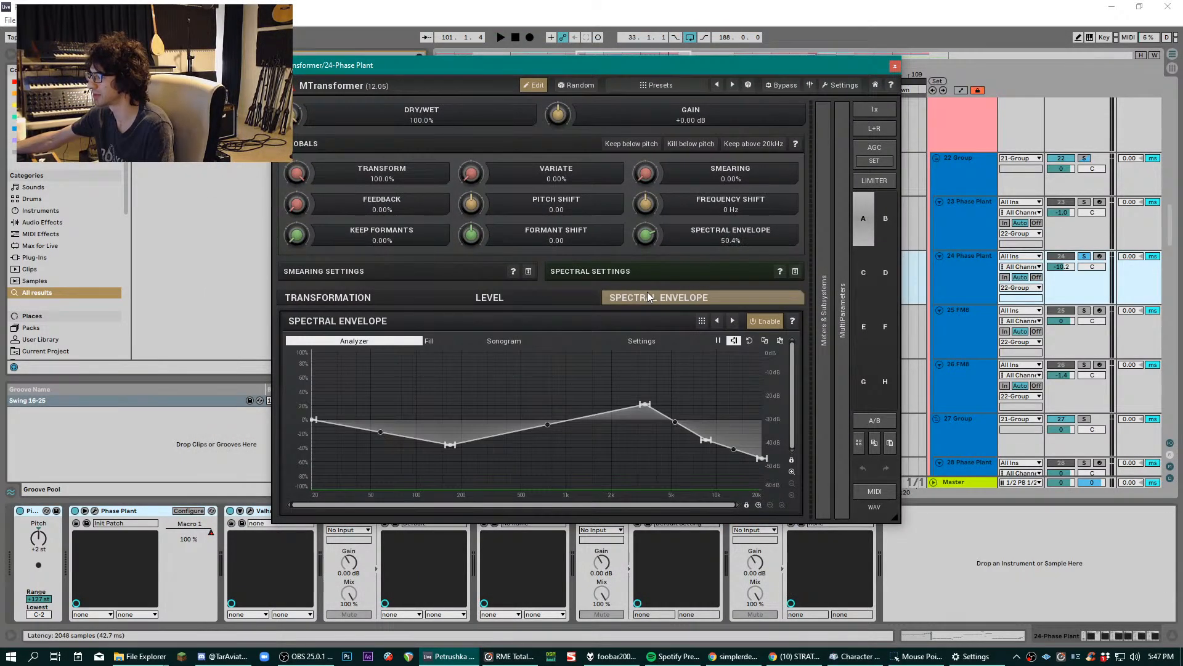
pyautogui.click(388, 298)
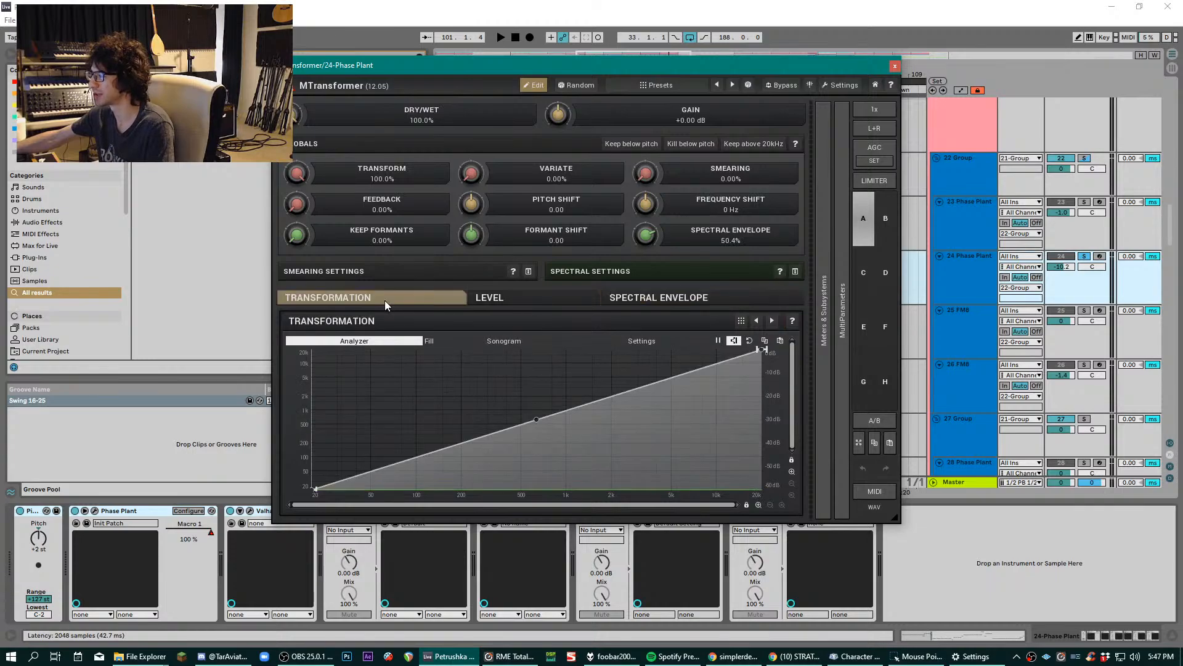
pyautogui.click(487, 302)
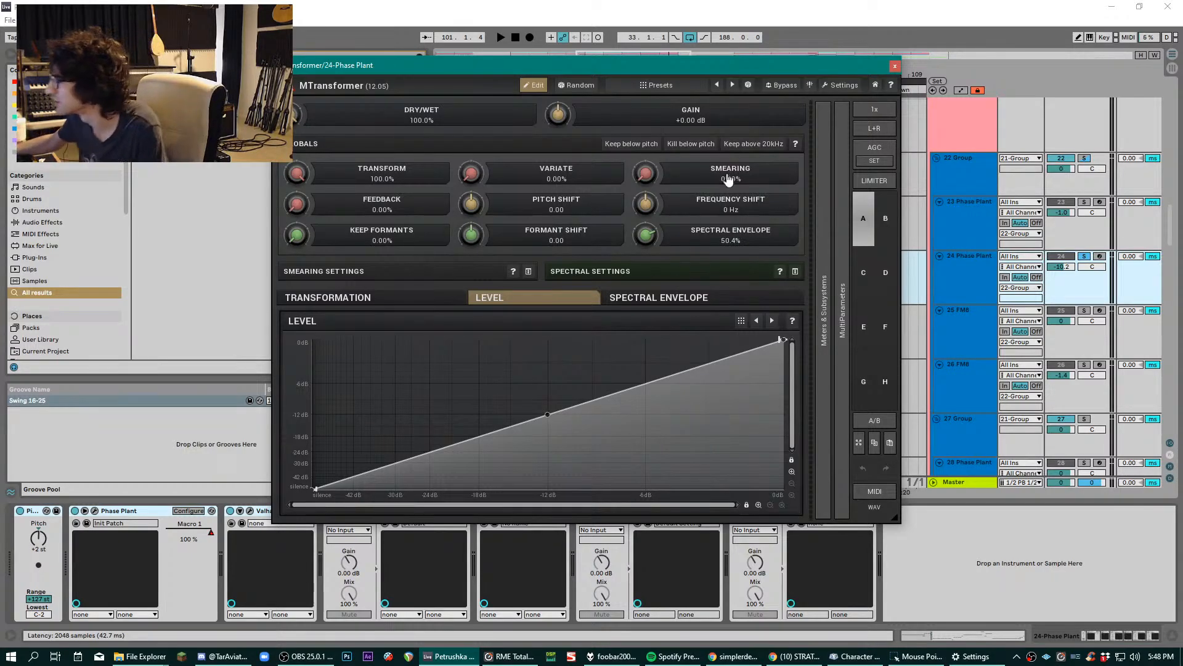
pyautogui.click(895, 66)
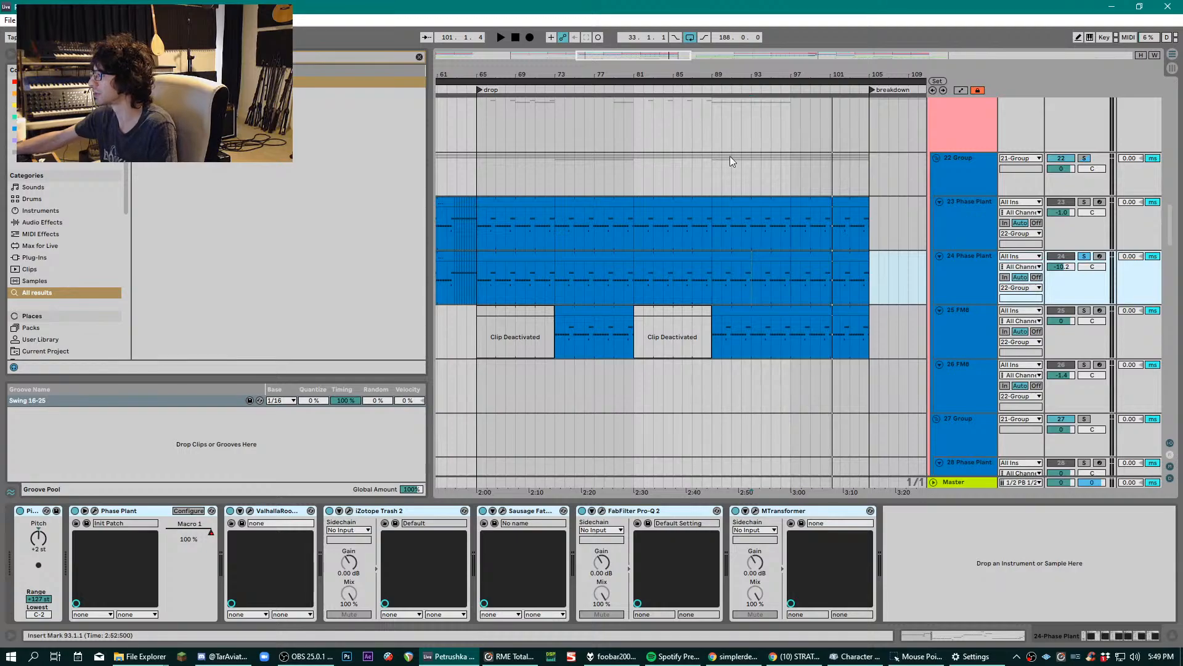
# - Solo 24 Phase Plant, play it briefly from bar 95 and stop playback
pyautogui.click(769, 175)
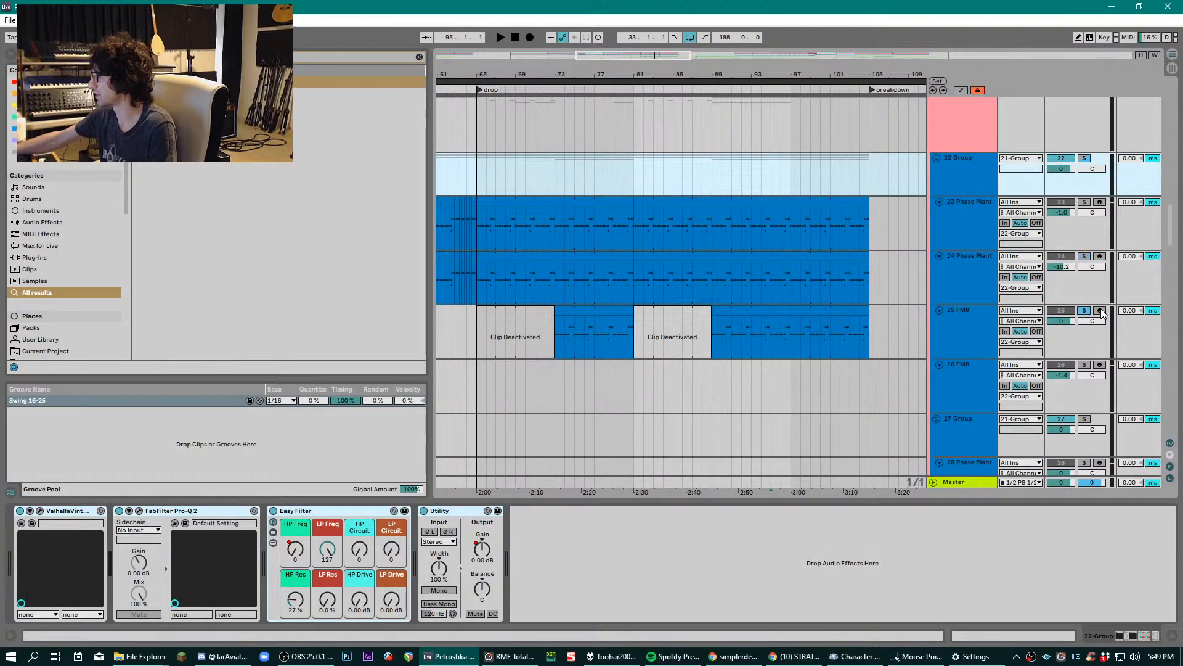
pyautogui.click(1084, 256)
pyautogui.press('space')
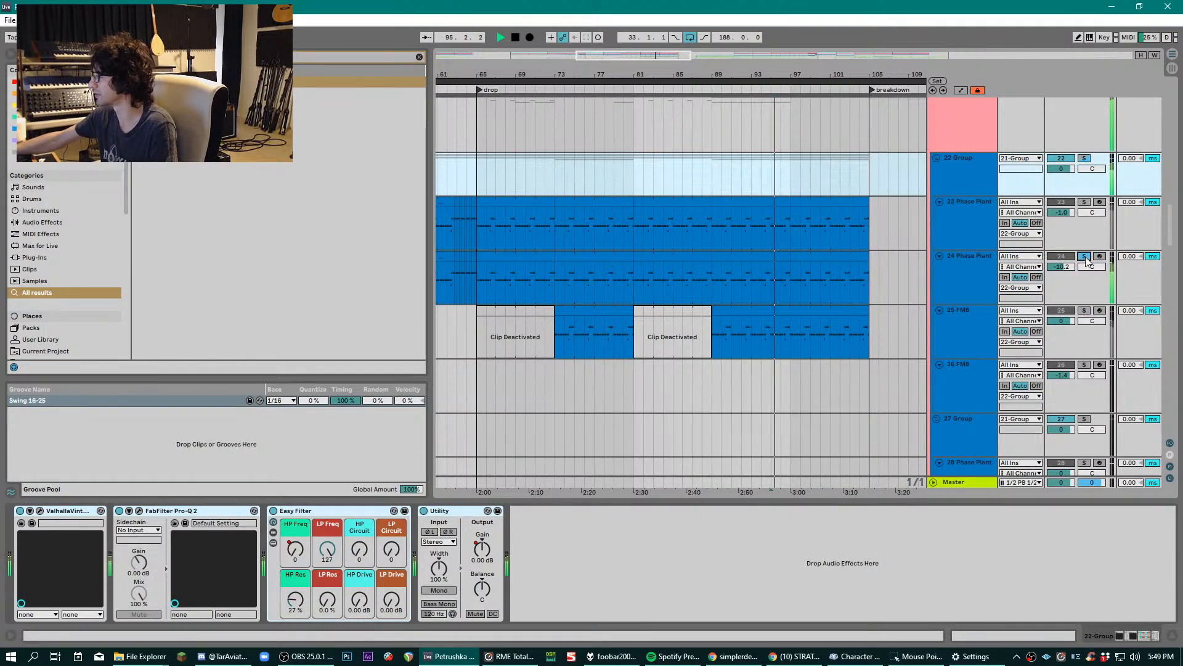
pyautogui.press('space')
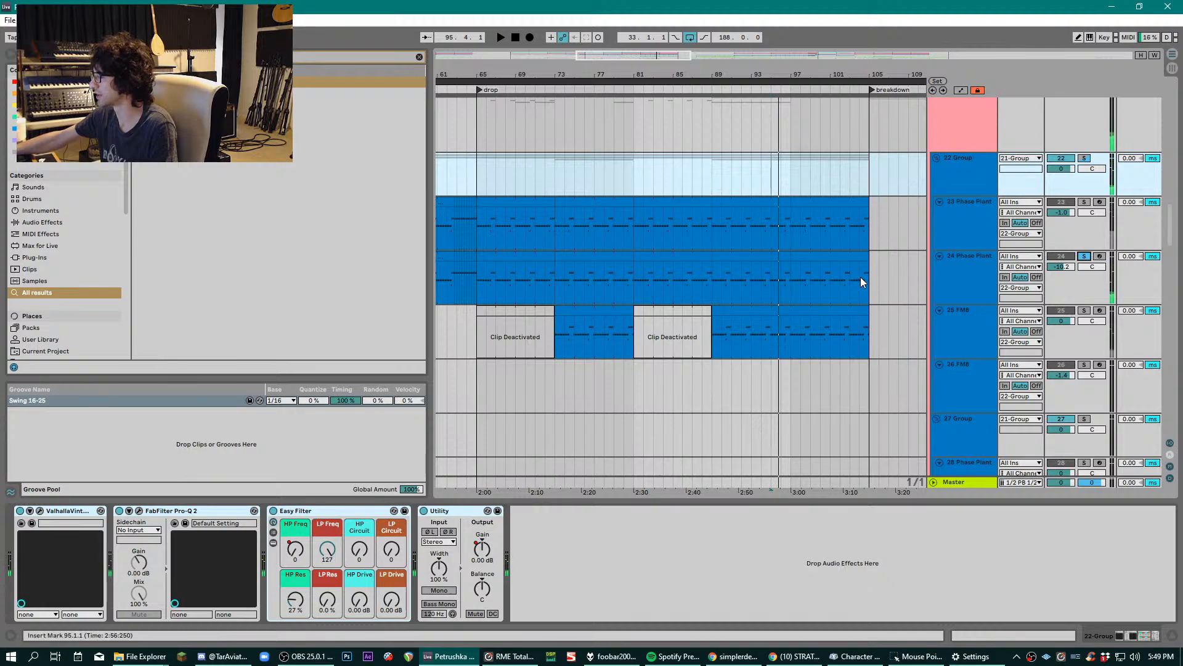
# - Solo 25 FM8 and play it briefly from bar 95, switch the solo to 24 Phase Plant and back to 25 FM8
pyautogui.keyDown('ctrl'); pyautogui.click(1083, 311); pyautogui.keyUp('ctrl')
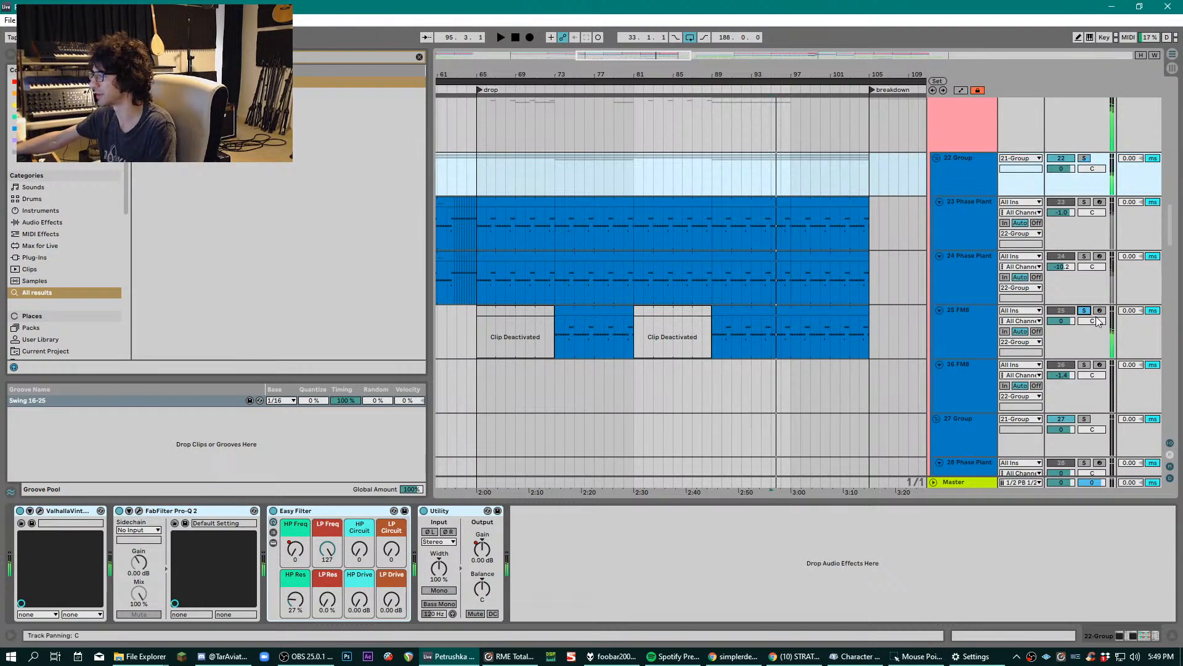
pyautogui.press('space')
pyautogui.press('space')
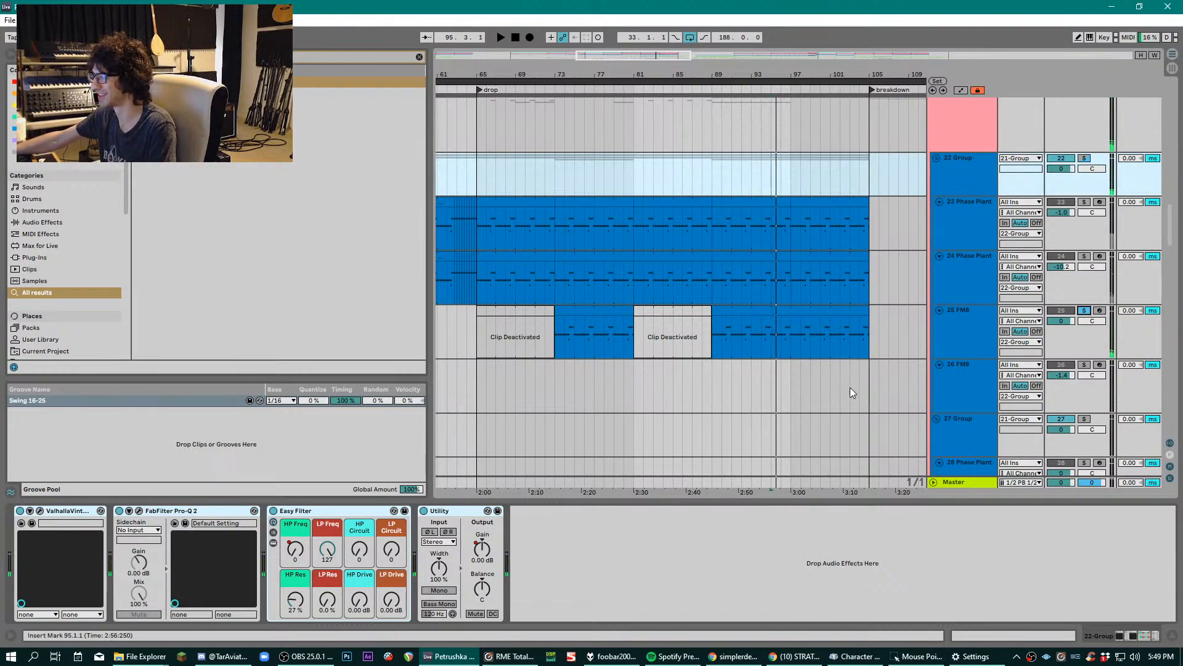
pyautogui.click(1084, 255)
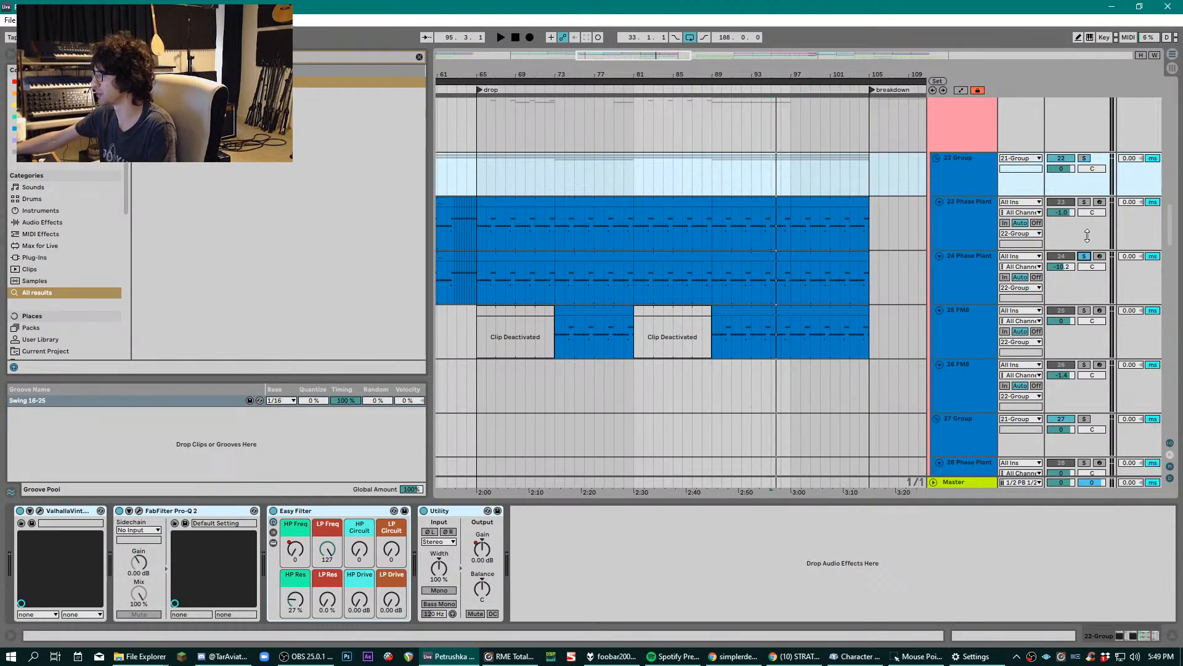
pyautogui.click(1084, 310)
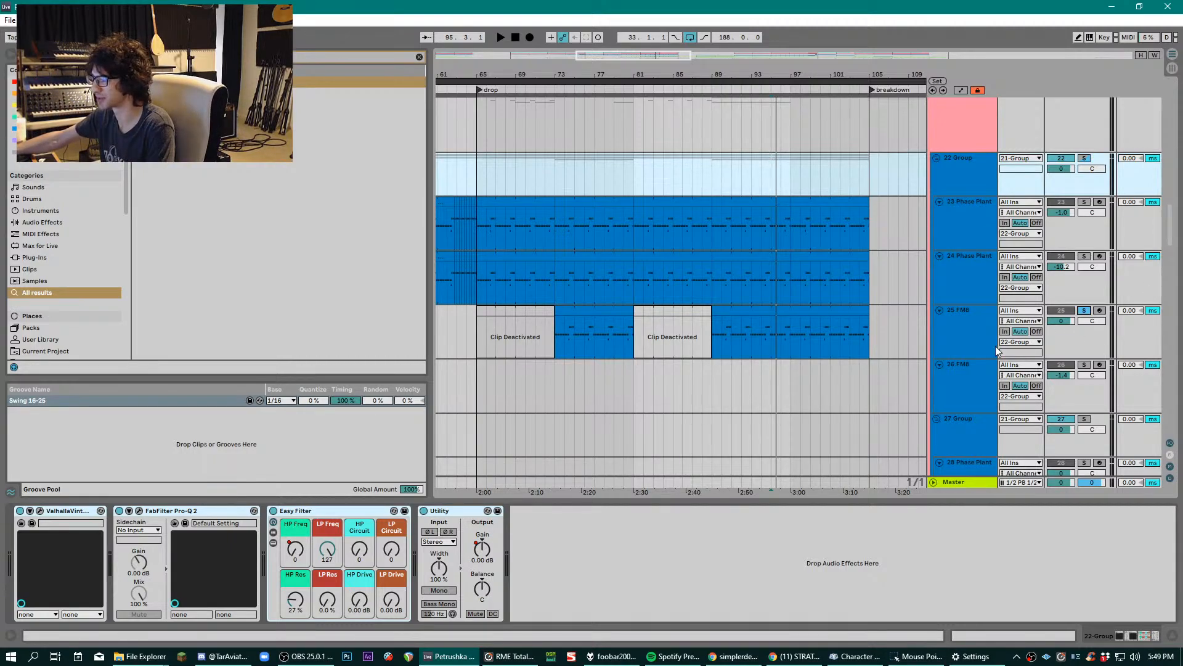
# - Play the soloed 25 FM8 from bar 95 and view ValhallaVintageVerb on 22 Group, closing its window
pyautogui.press('space')
pyautogui.click(40, 511)
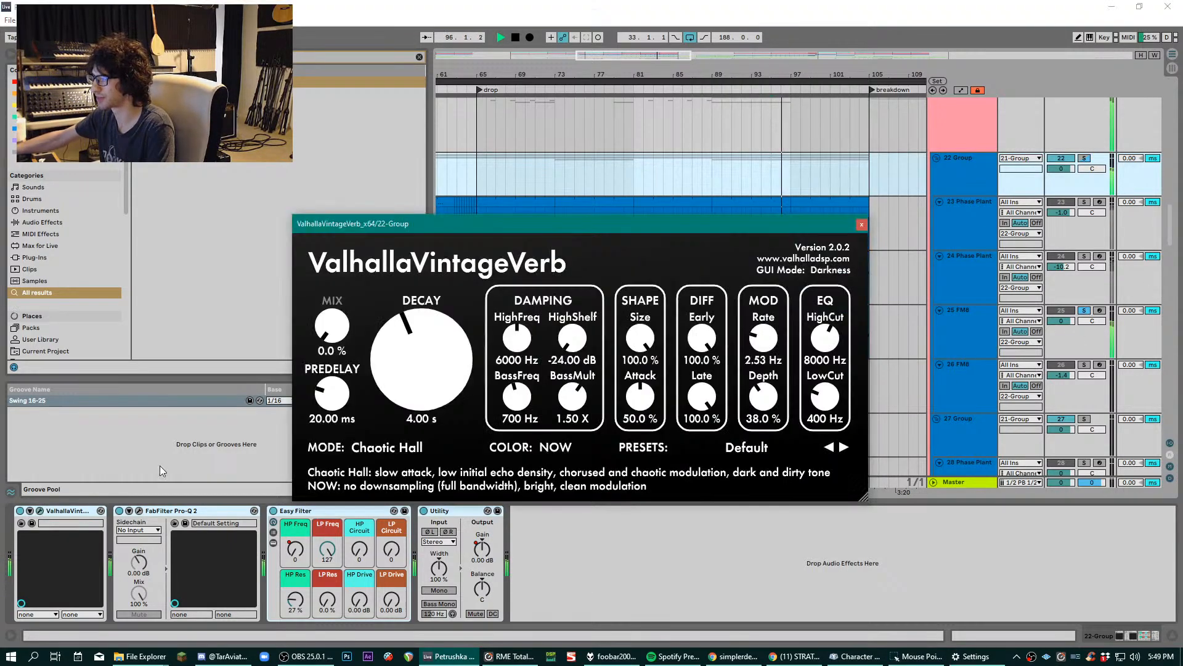
pyautogui.click(862, 223)
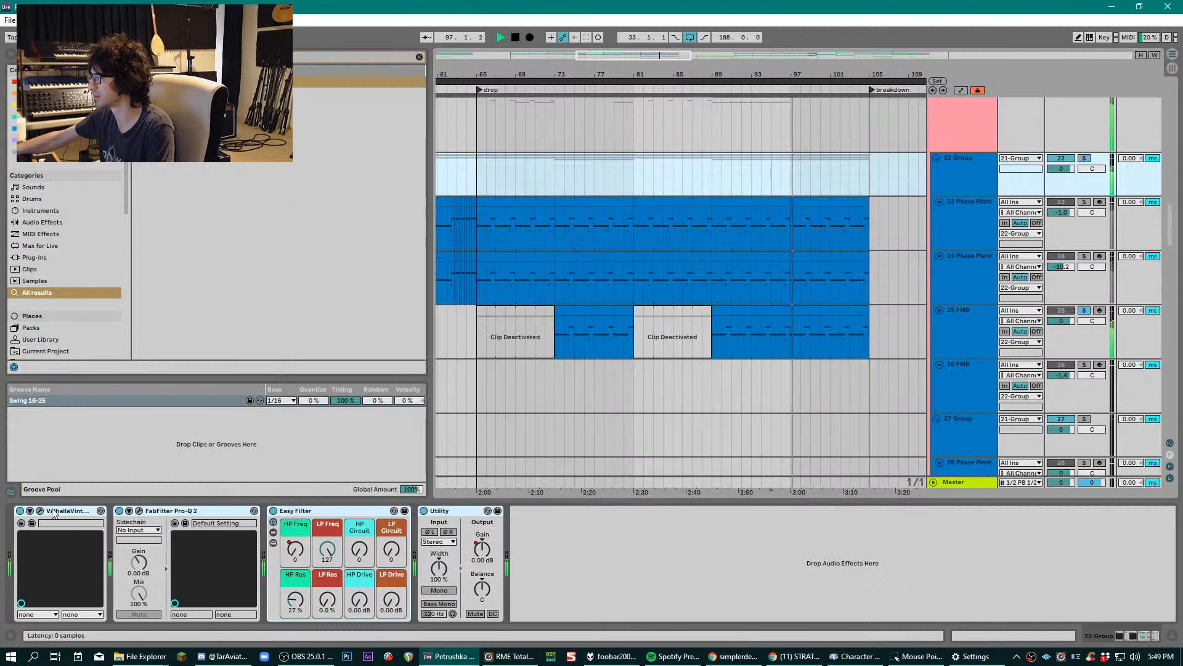
# - Show the devices of 25 FM8, stop playback, and examine operators E and F in its FM8 patch, closing the window
pyautogui.click(960, 317)
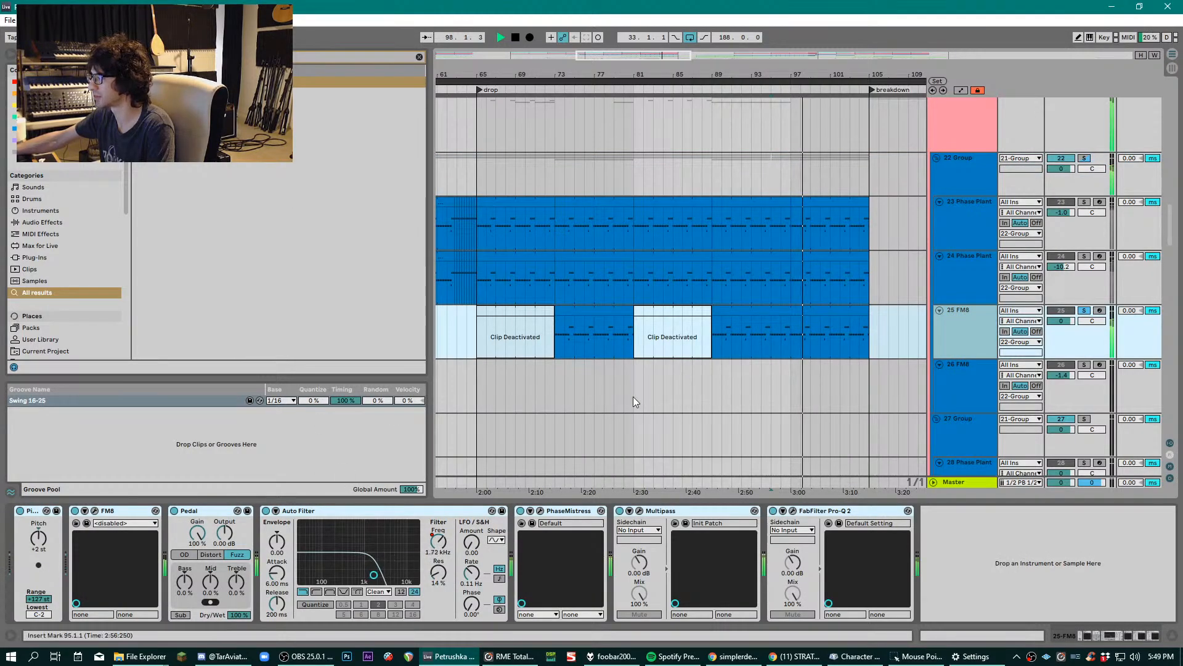
pyautogui.press('space')
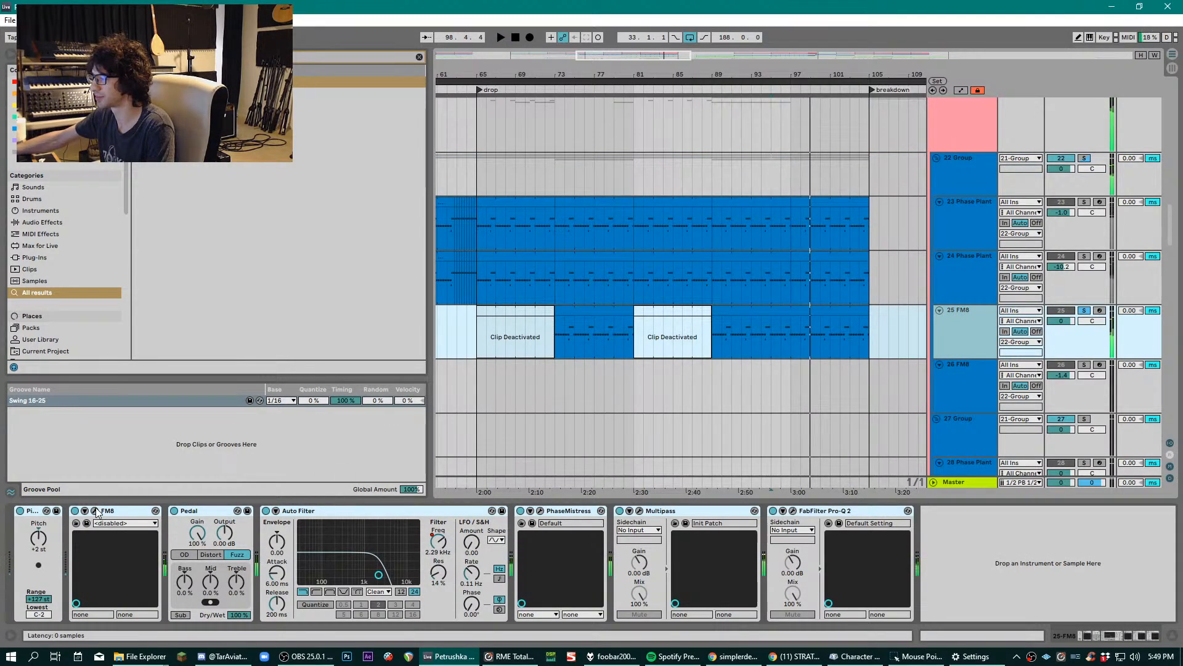
pyautogui.click(95, 511)
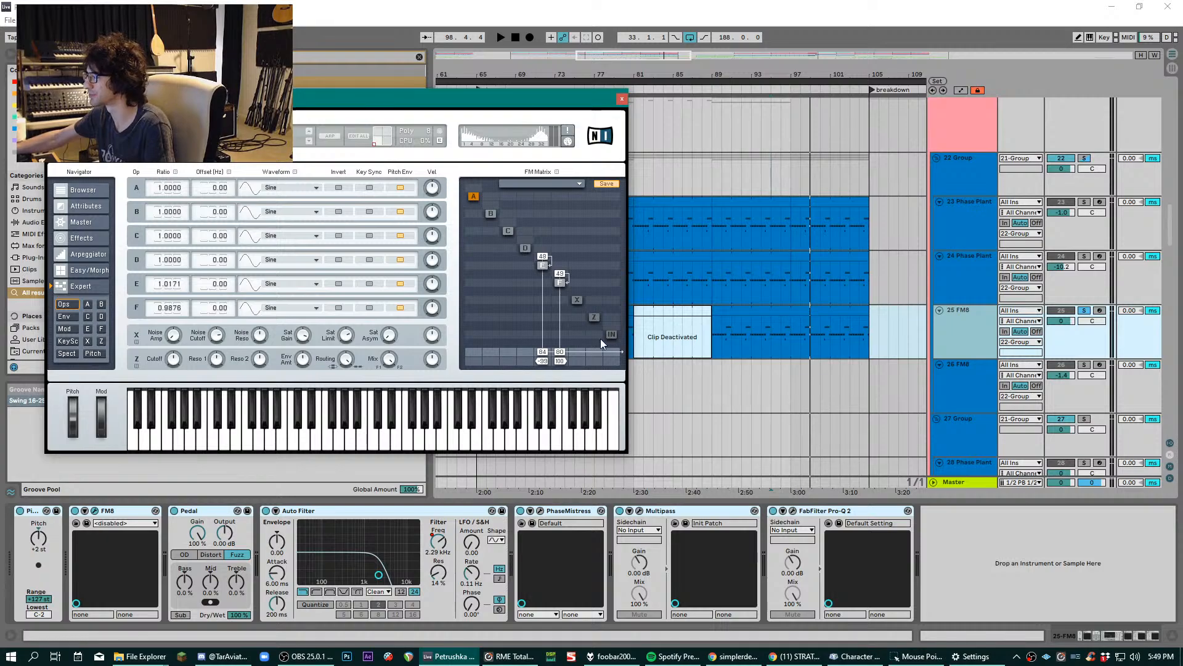
pyautogui.click(543, 265)
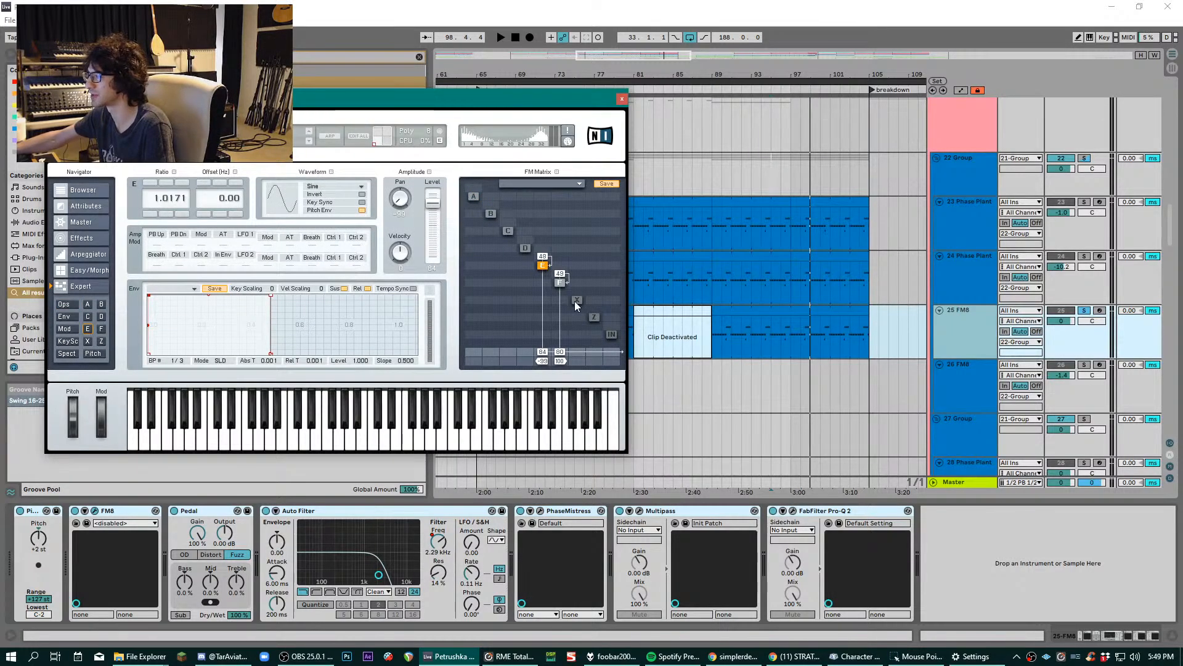
pyautogui.click(559, 282)
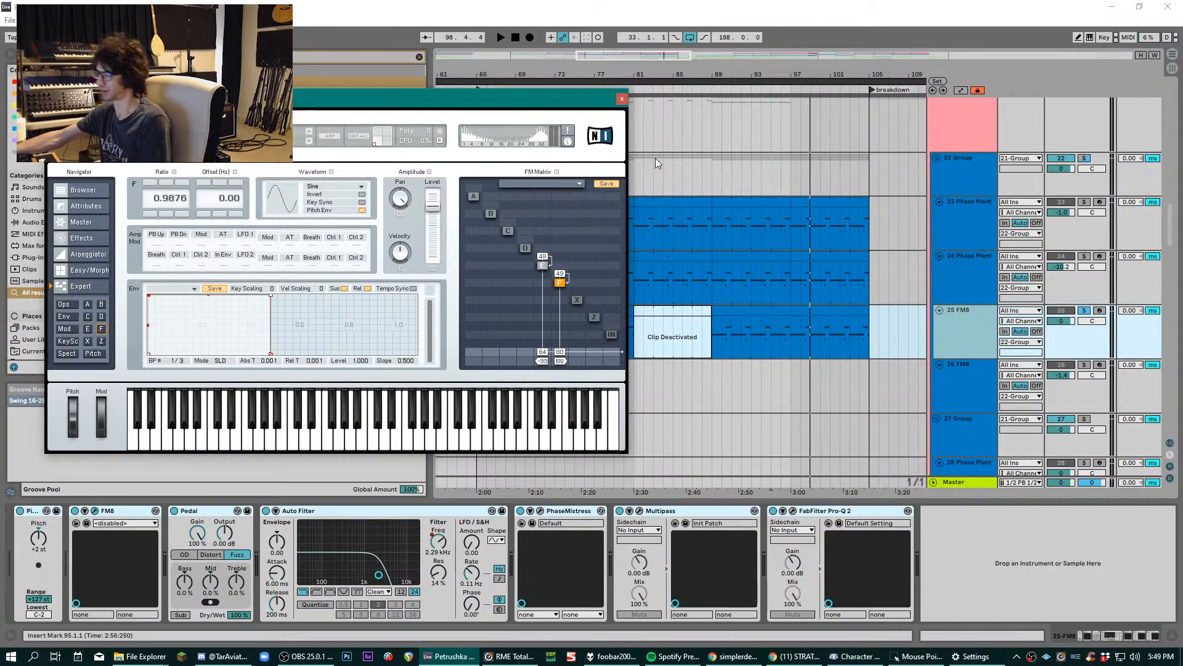
pyautogui.click(622, 98)
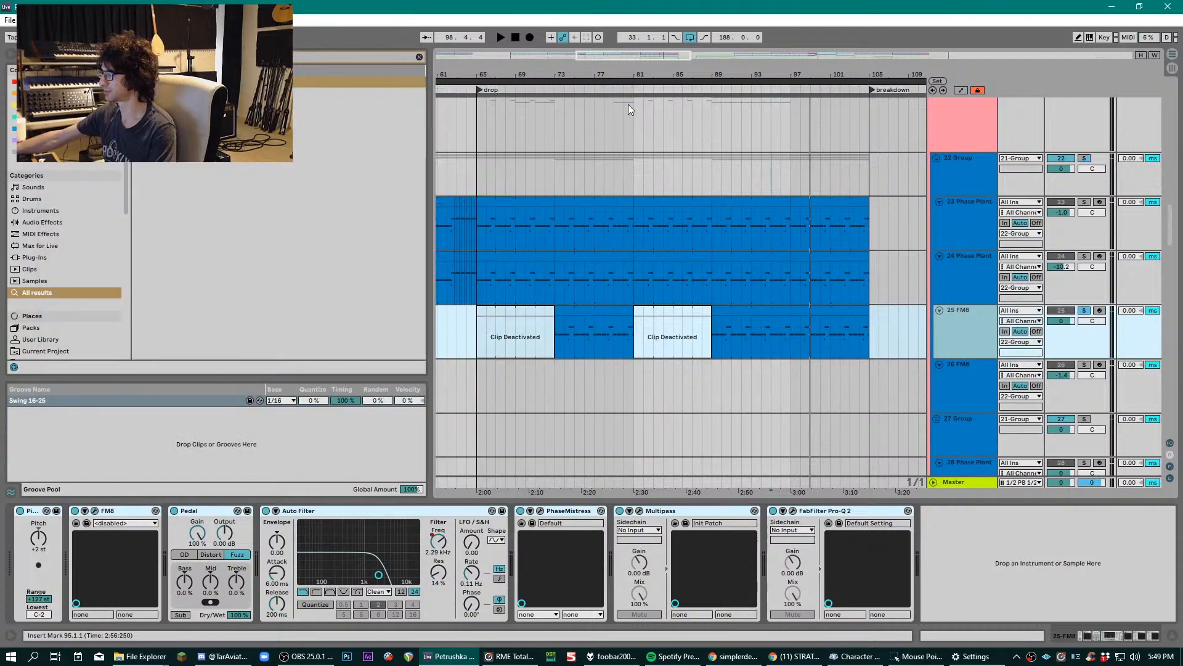
# - Play 25 FM8 briefly from bar 95, then view its PhaseMistress effect and close the window
pyautogui.press('space')
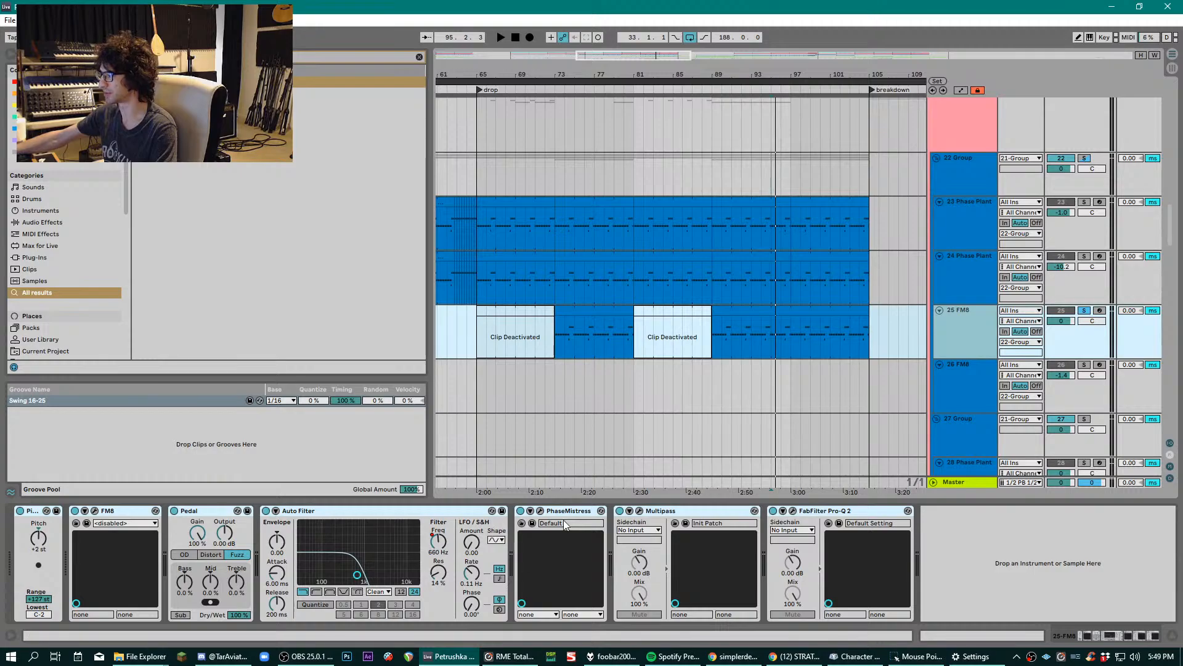
pyautogui.click(541, 511)
pyautogui.click(541, 511)
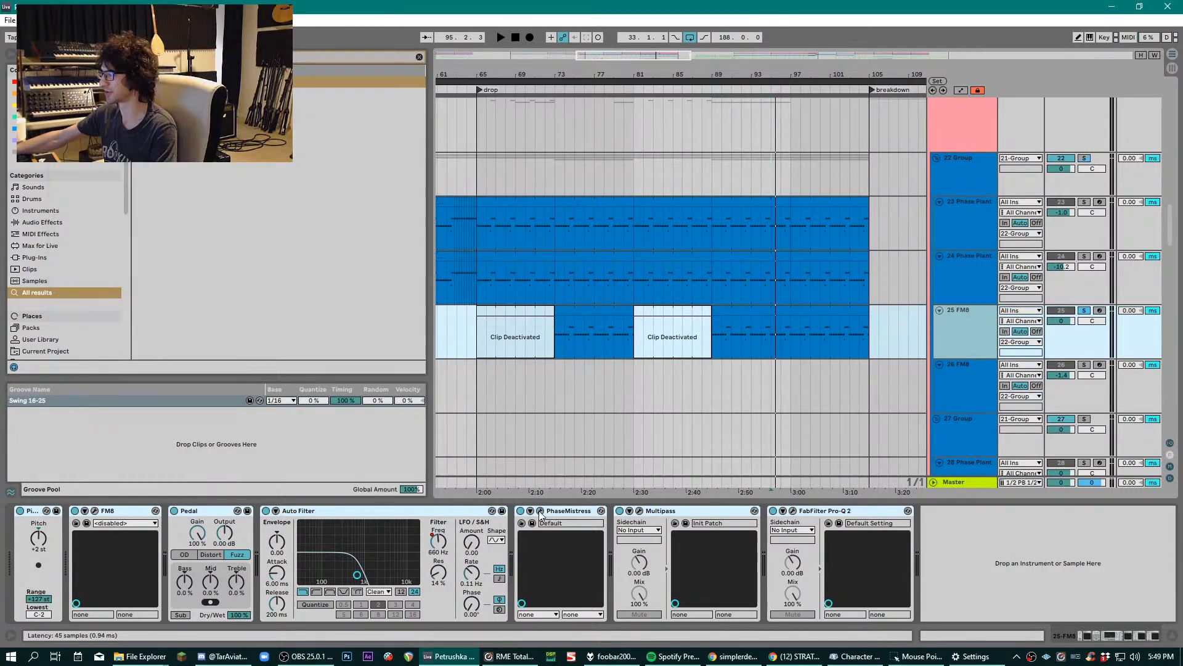
# - Examine the Compressor and Ring Mod bands in Multipass and the FabFilter Pro-Q 2 curve on 25 FM8, closing each window
pyautogui.click(639, 511)
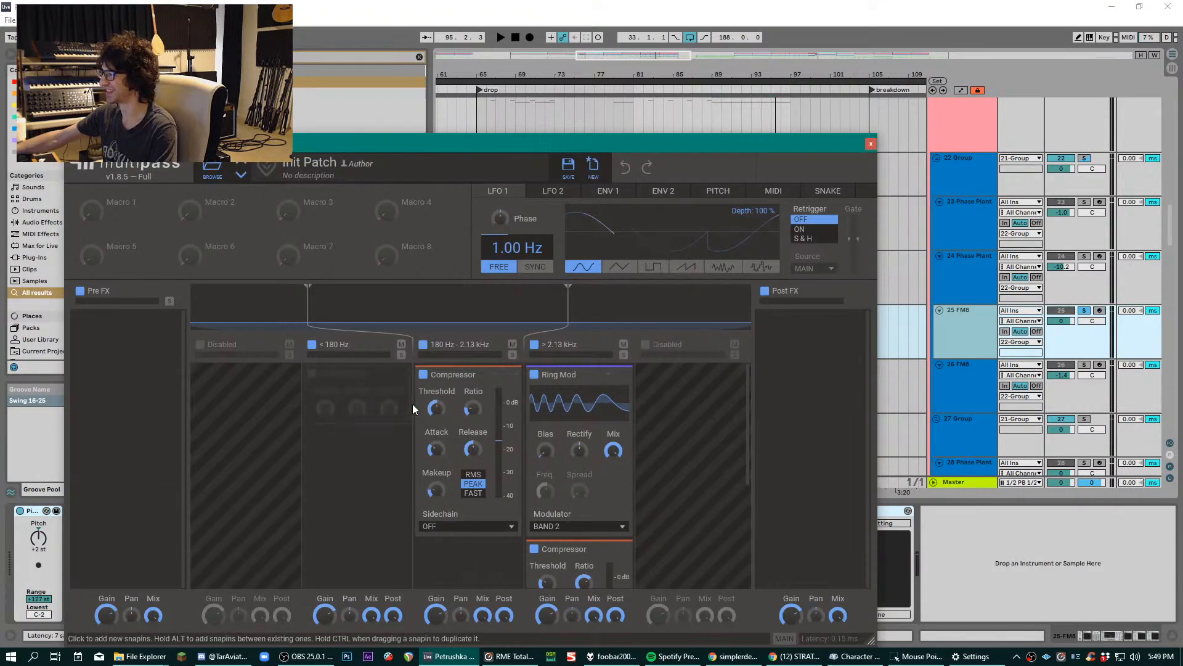
pyautogui.click(457, 417)
pyautogui.scroll(4, 649, 451)
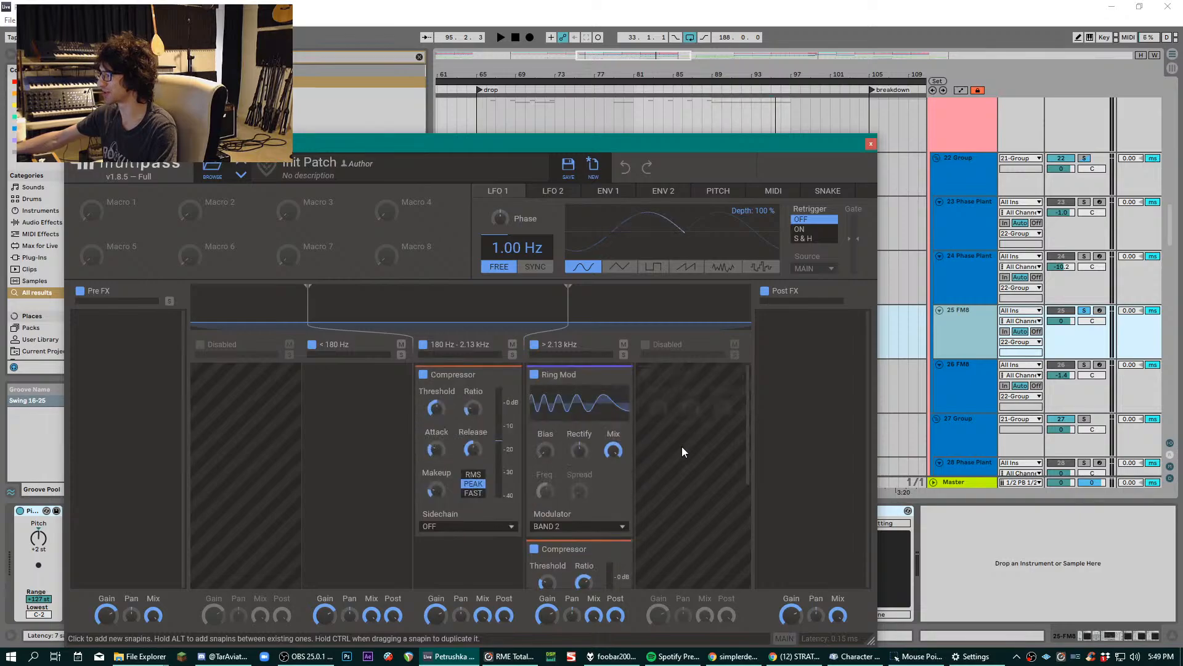
pyautogui.scroll(-1, 671, 444)
pyautogui.scroll(1, 627, 417)
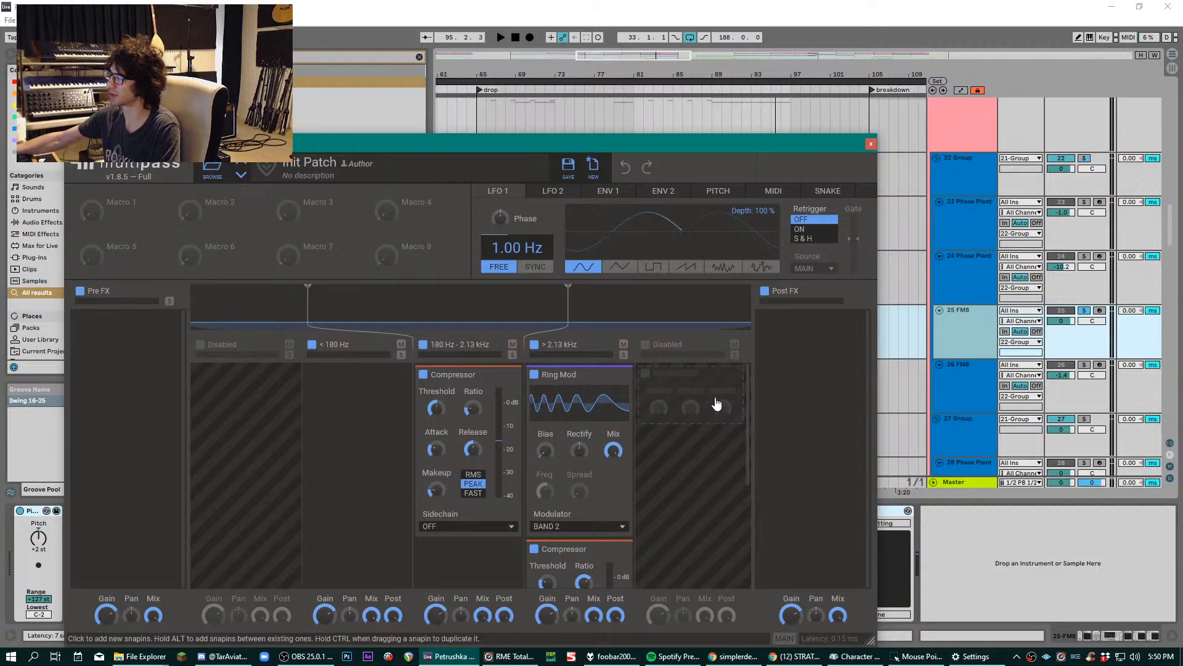
pyautogui.click(873, 142)
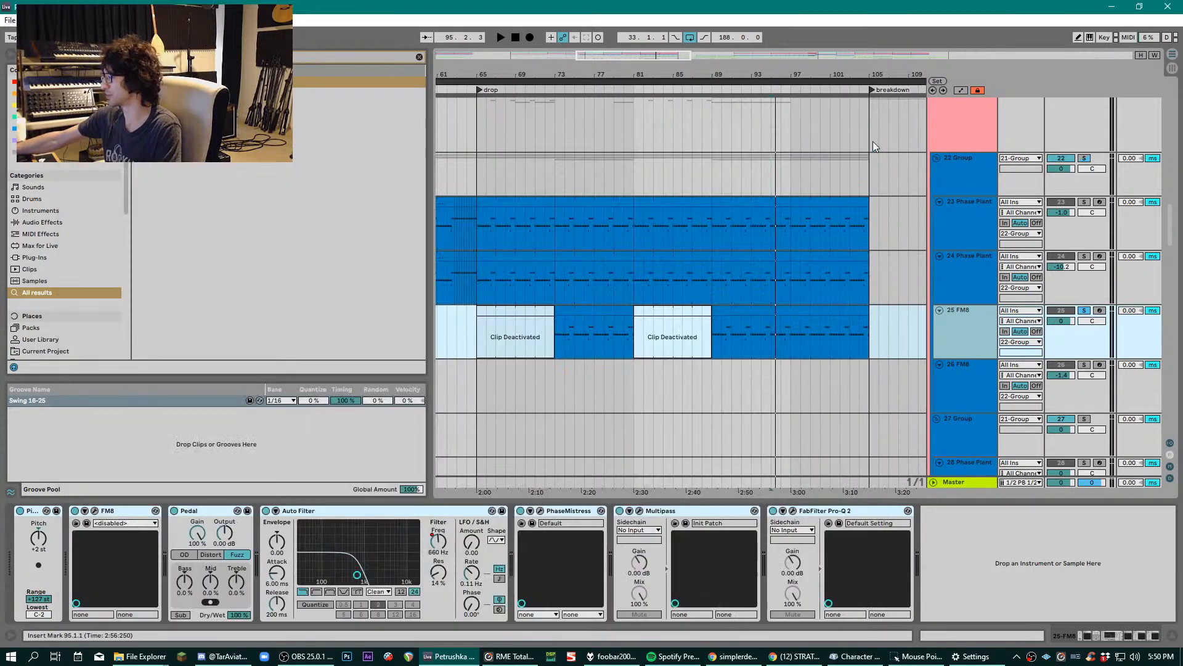
pyautogui.click(794, 510)
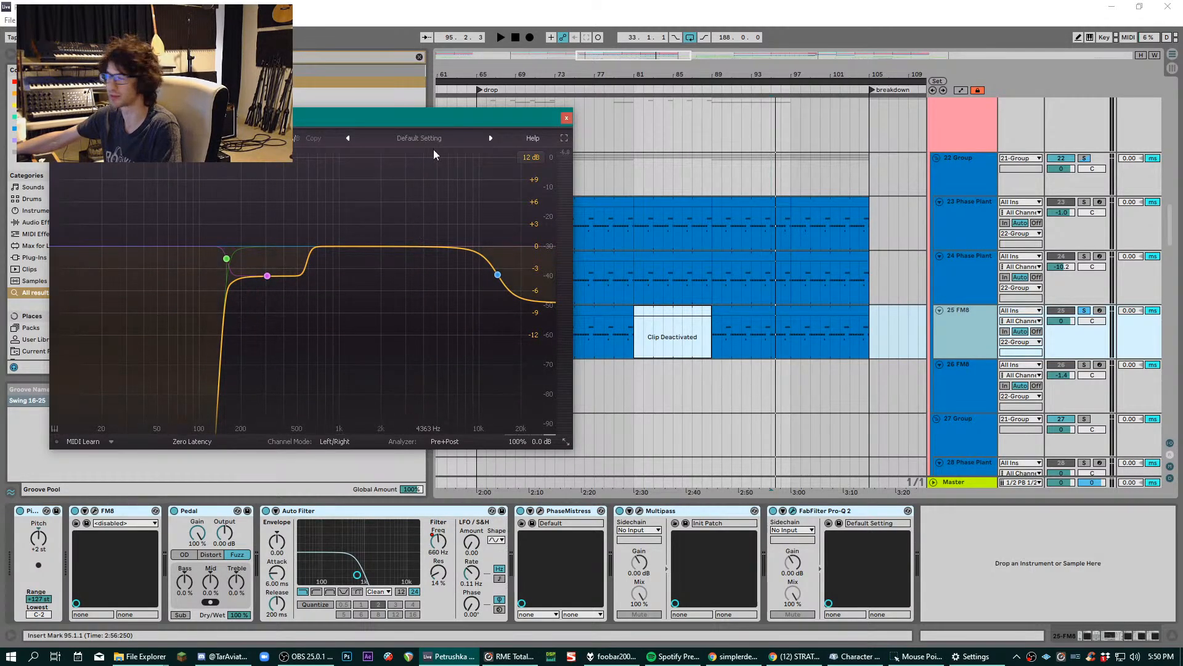
pyautogui.click(568, 119)
# - Play from bar 95, unsolo 25 FM8 to hear it with the full mix, and stop playback
pyautogui.press('space')
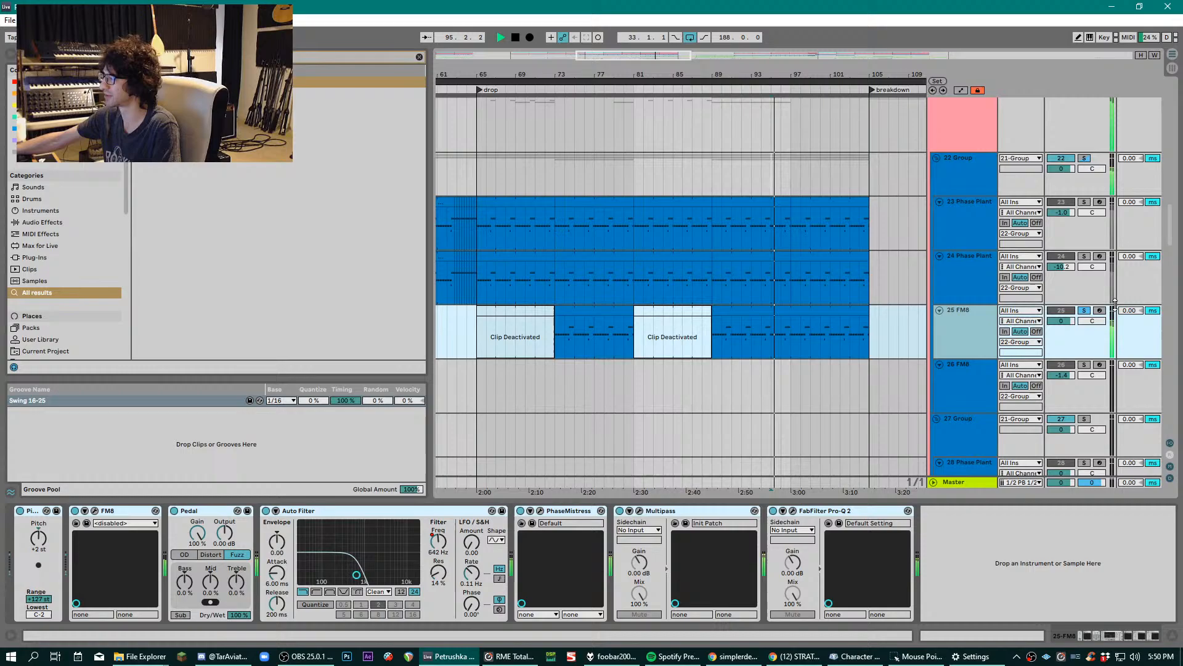
pyautogui.click(1084, 311)
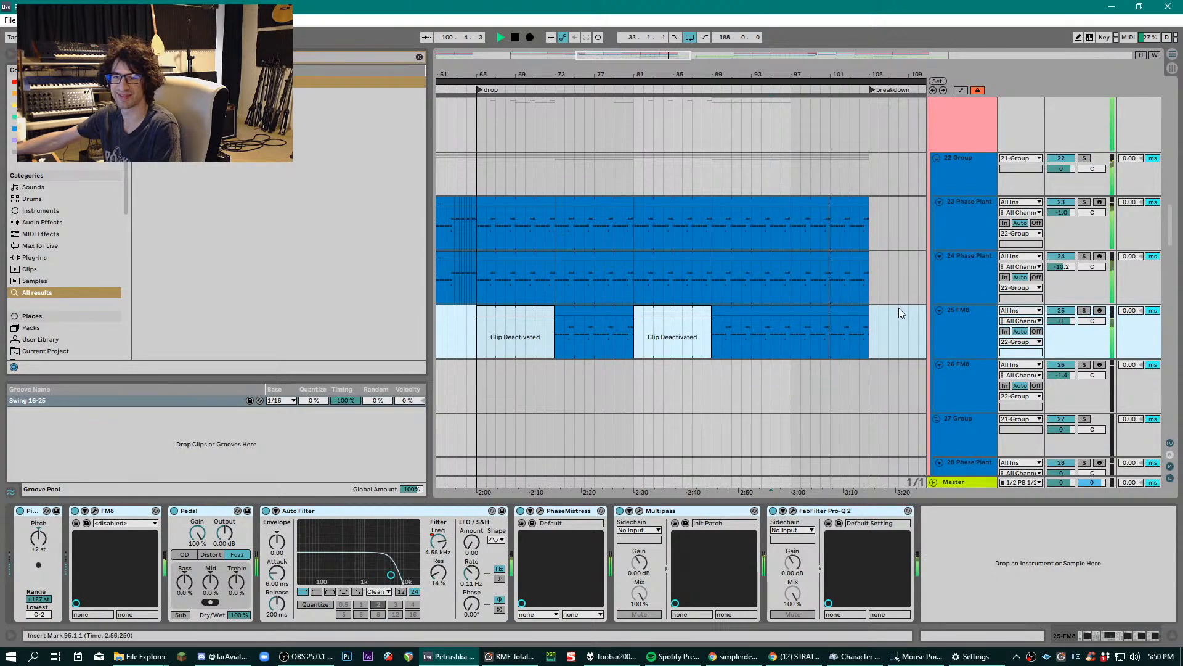
pyautogui.press('space')
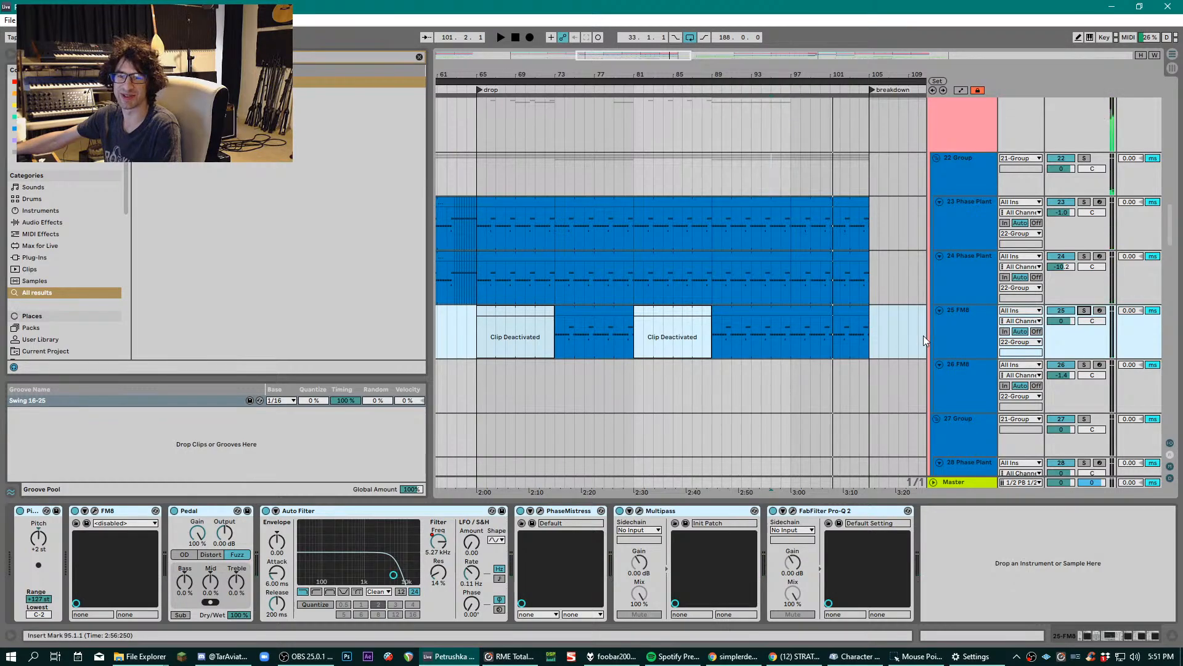
# - Place the insert marker at bar 65 on 26 FM8 and widen the timeline to include the section after the breakdown marker
pyautogui.scroll(-1, 915, 342)
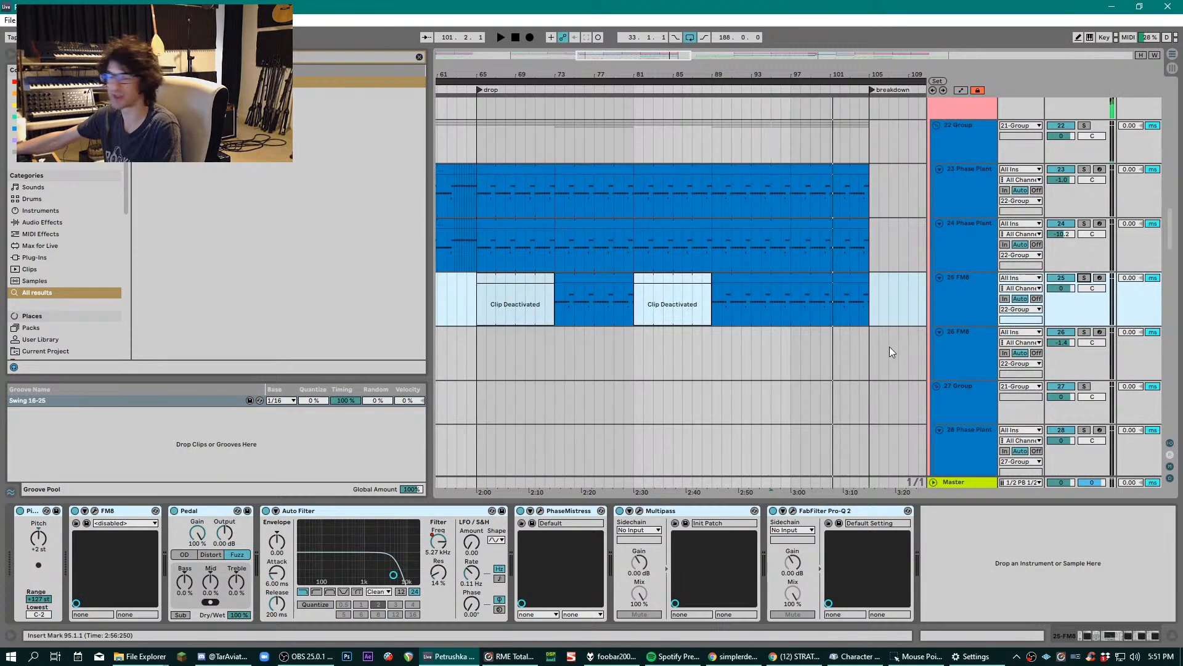
pyautogui.scroll(-1, 888, 347)
pyautogui.scroll(-1, 886, 344)
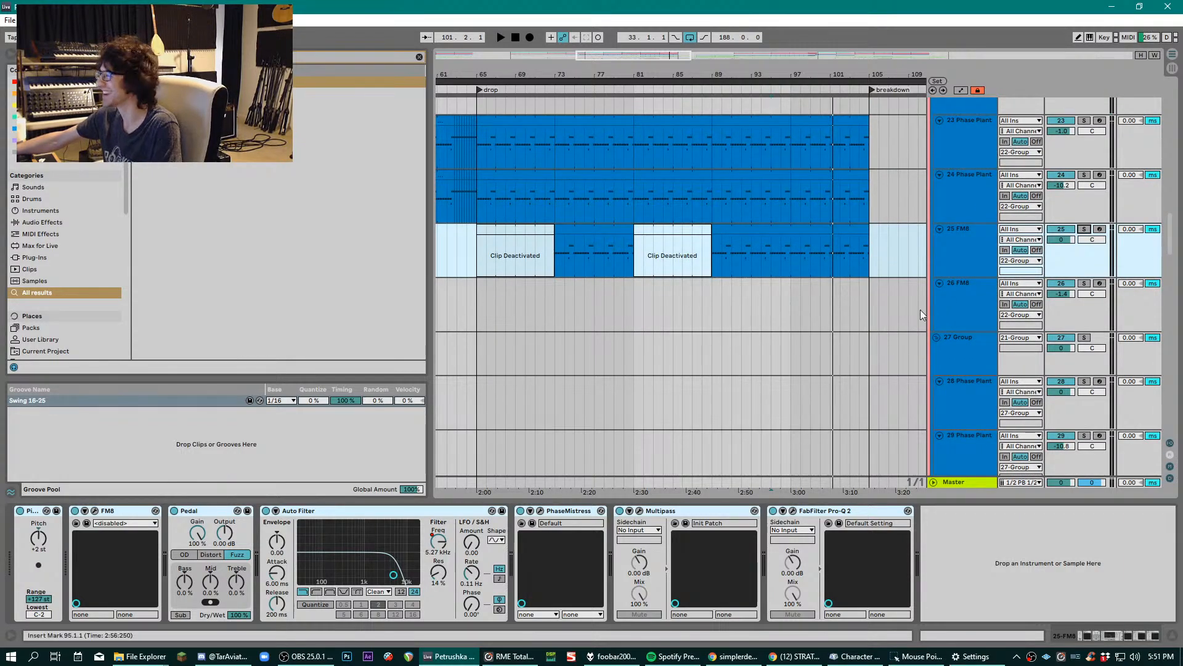
pyautogui.click(472, 294)
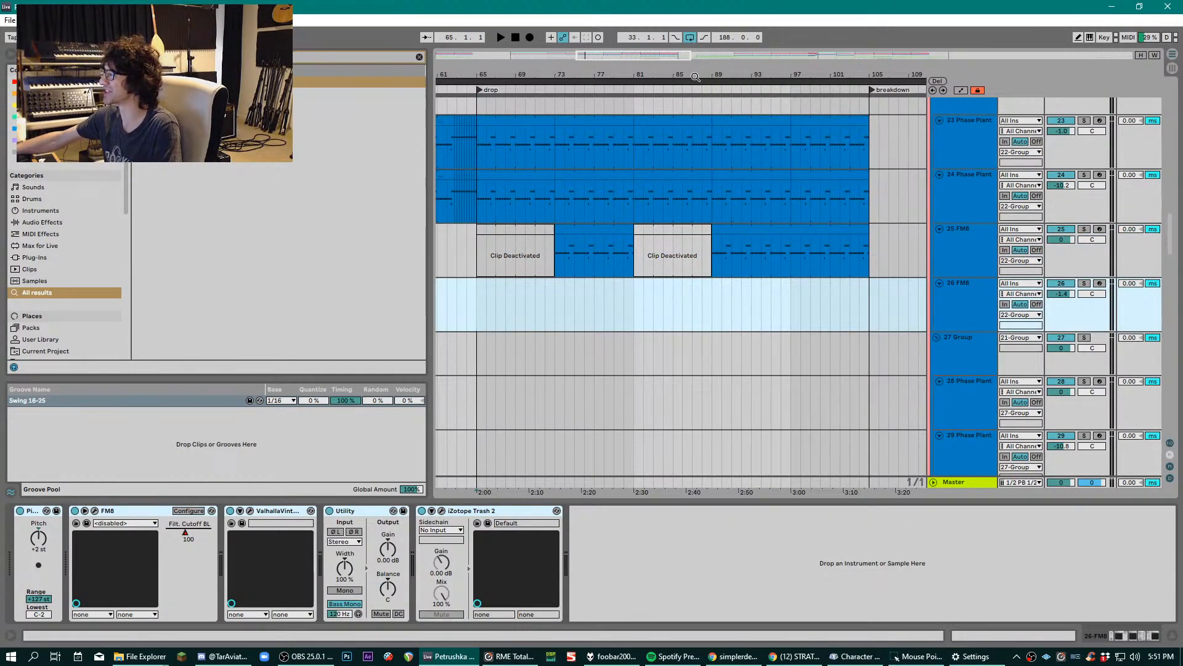
pyautogui.moveTo(696, 77); pyautogui.dragTo(656, 65)
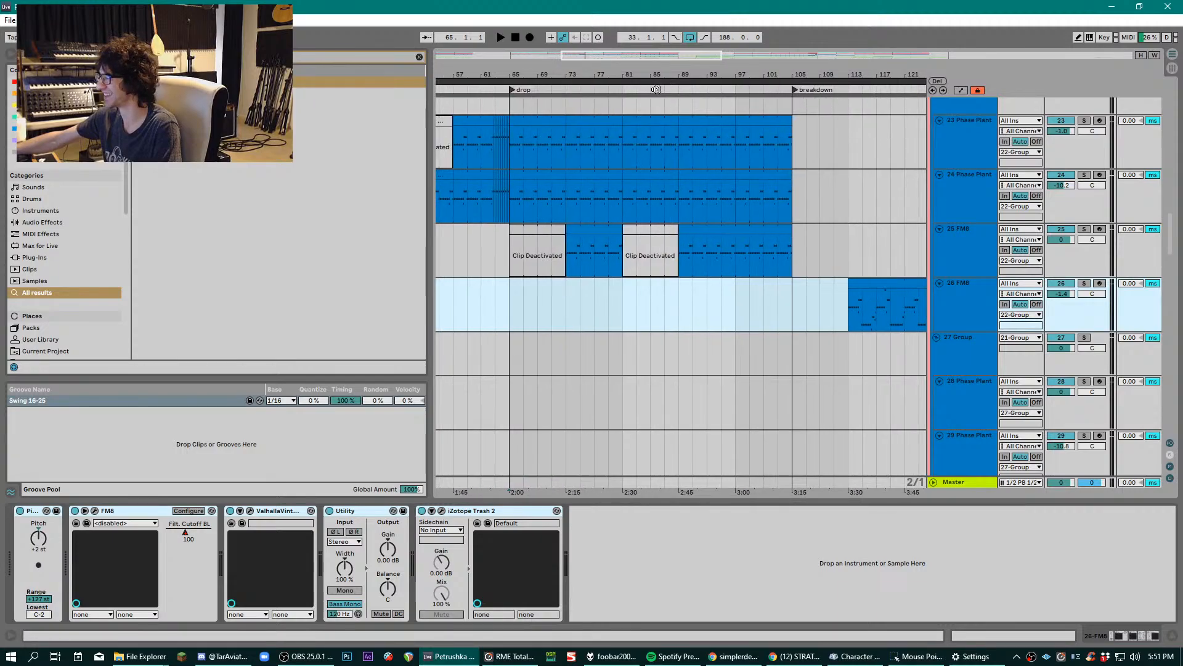
# - Place the insert marker at bar 81 on 34 Group and solo the group
pyautogui.scroll(-1, 638, 246)
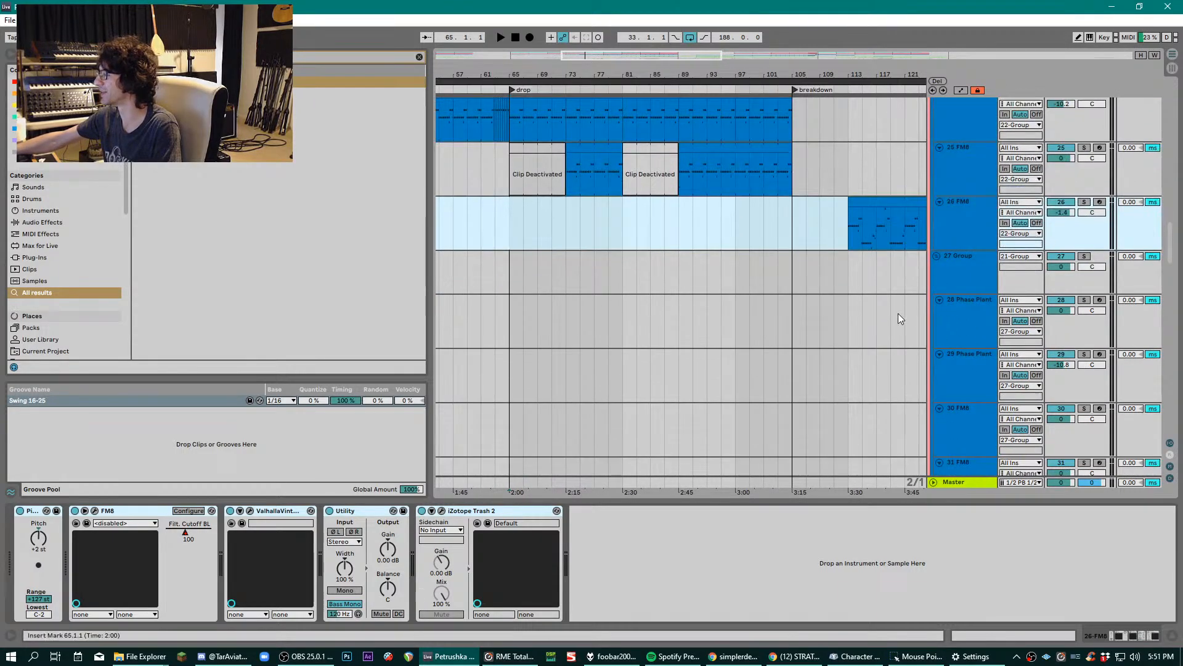
pyautogui.scroll(-5, 896, 312)
pyautogui.scroll(-9, 896, 308)
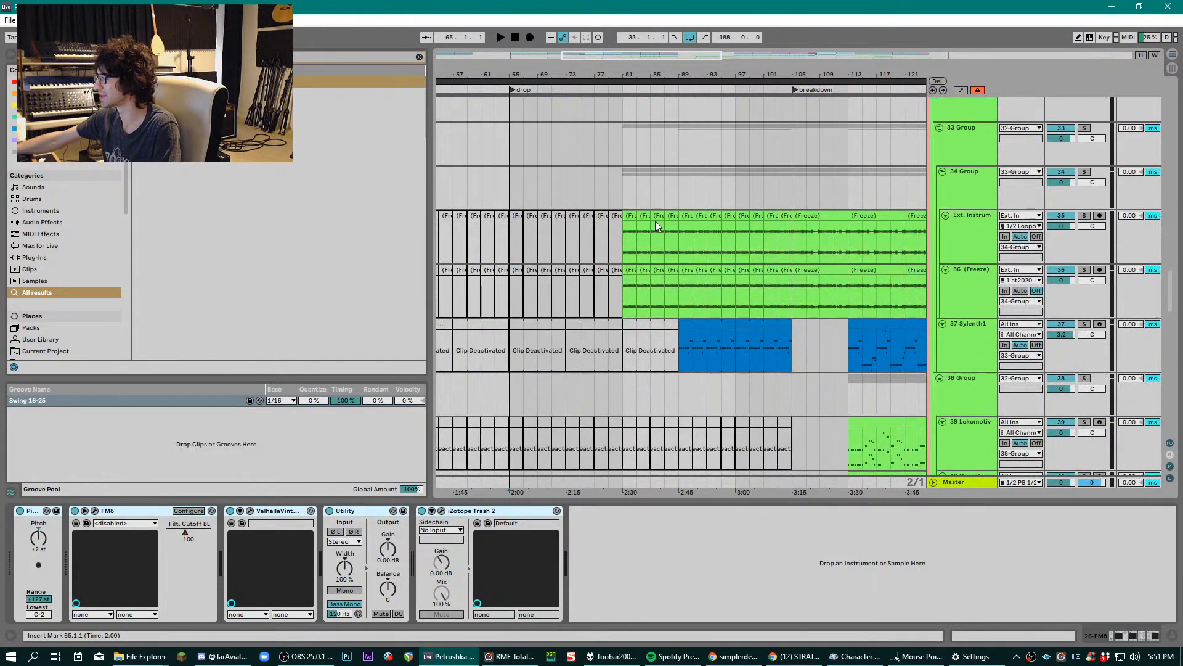
pyautogui.click(634, 194)
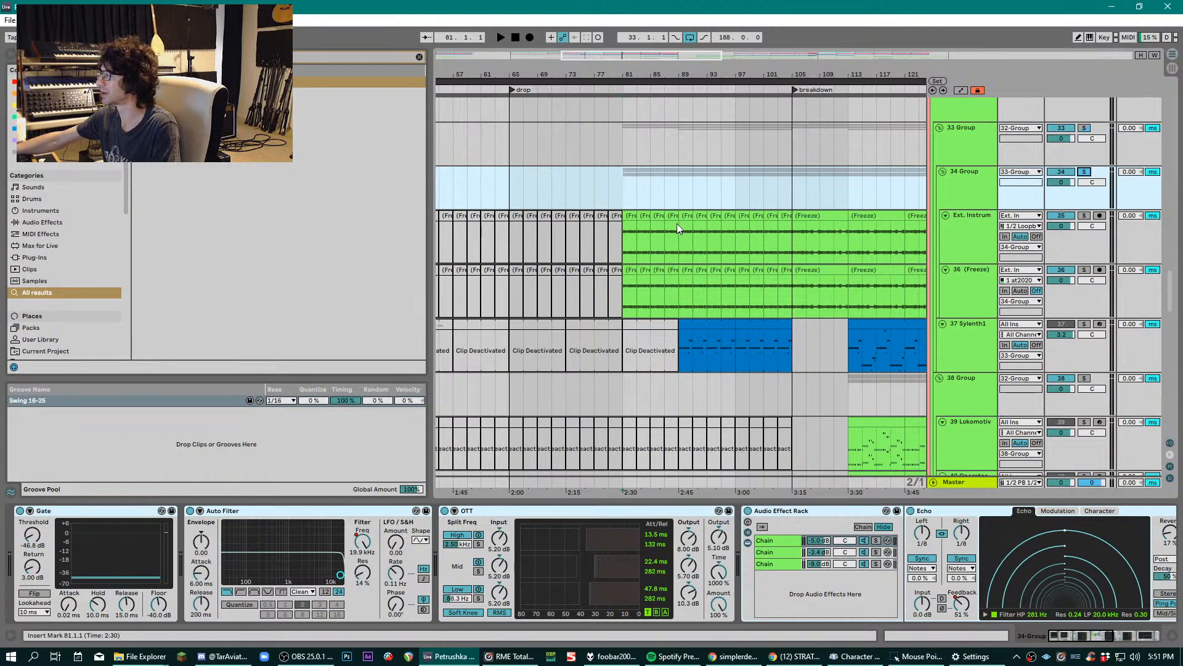
# - Look over the neighbouring green tracks, play the soloed 34 Group briefly from bar 81, and clear the solo
pyautogui.scroll(-5, 674, 223)
pyautogui.scroll(-4, 670, 223)
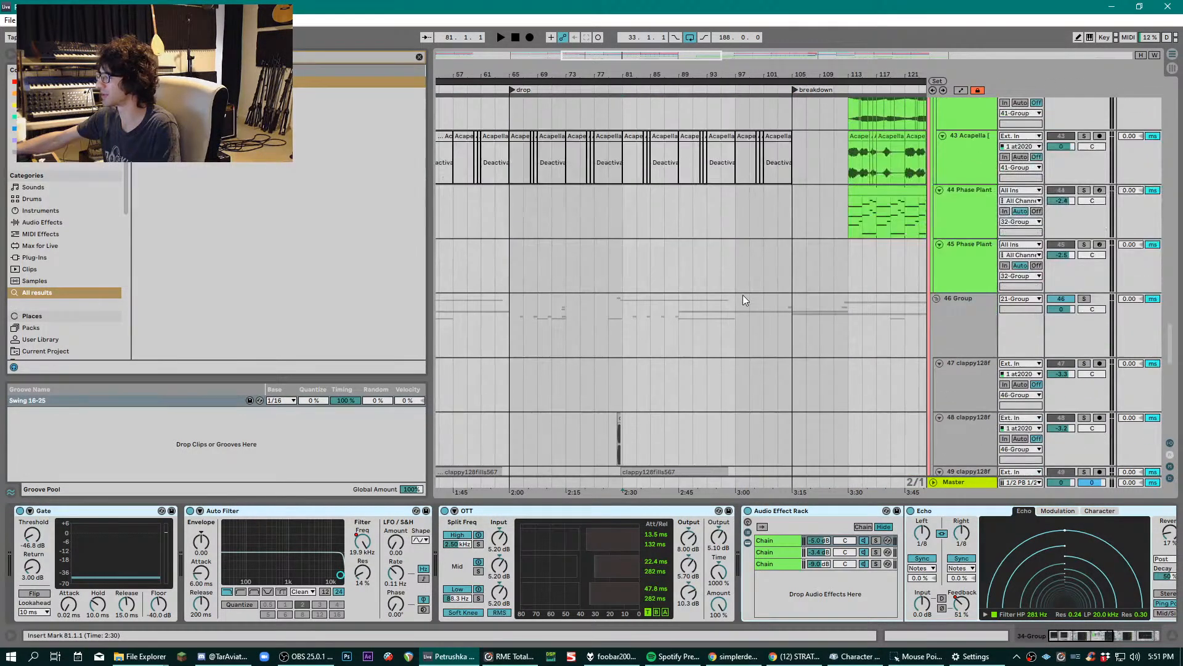
pyautogui.scroll(10, 738, 295)
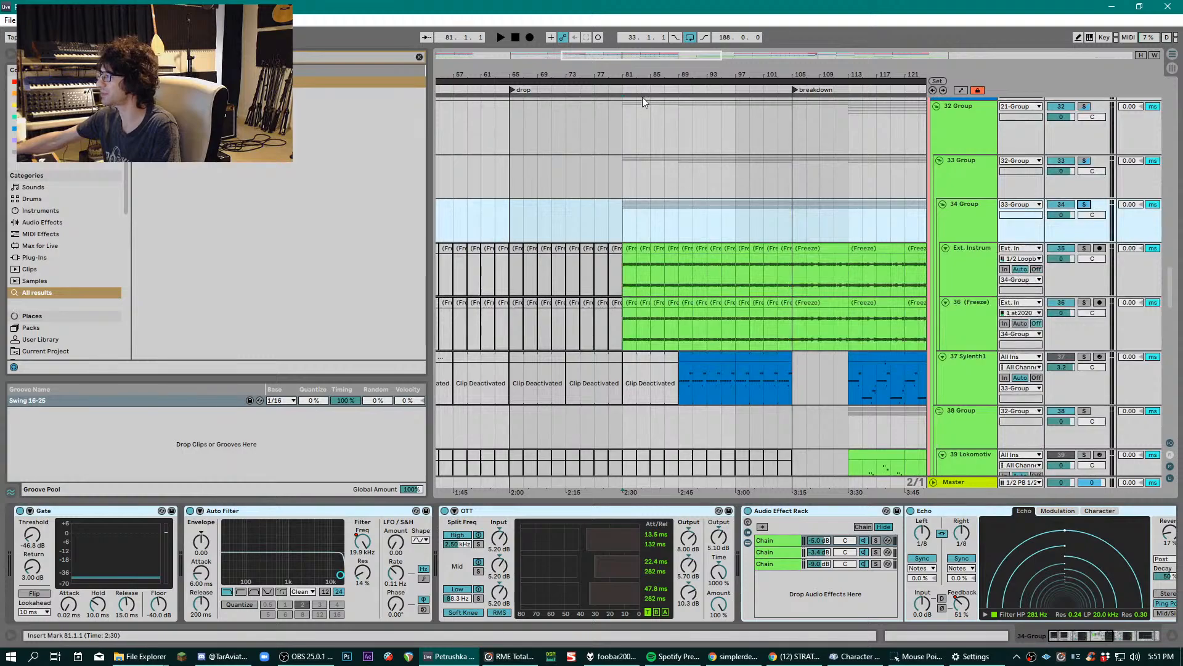
pyautogui.scroll(-3, 636, 72)
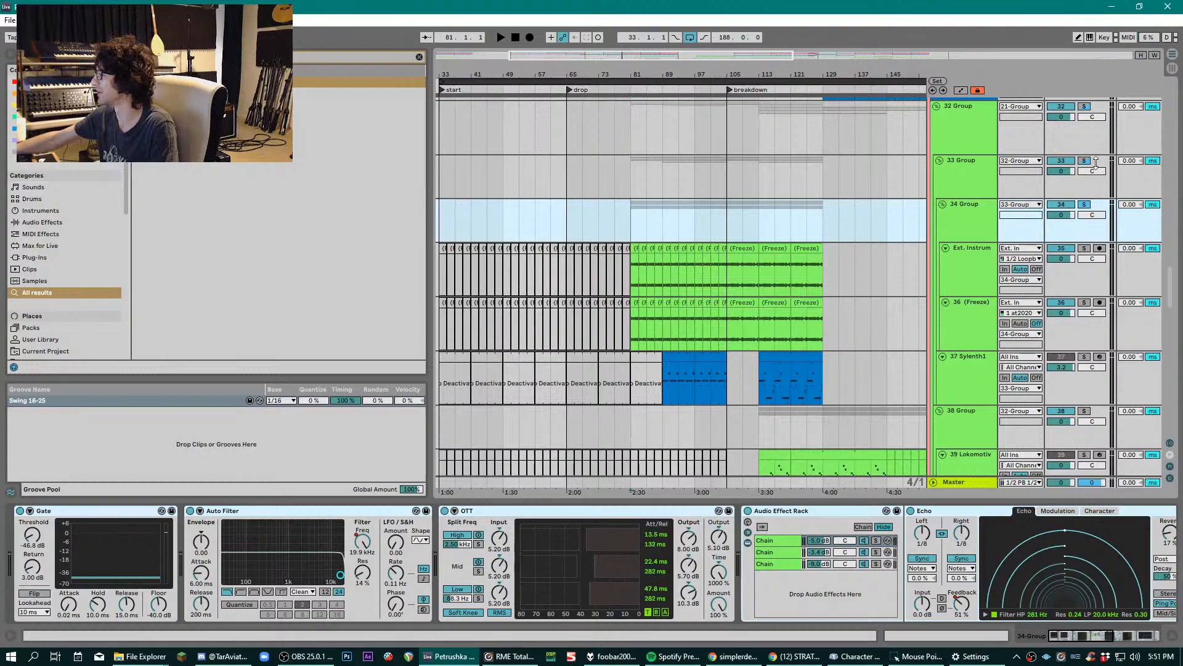
pyautogui.press('space')
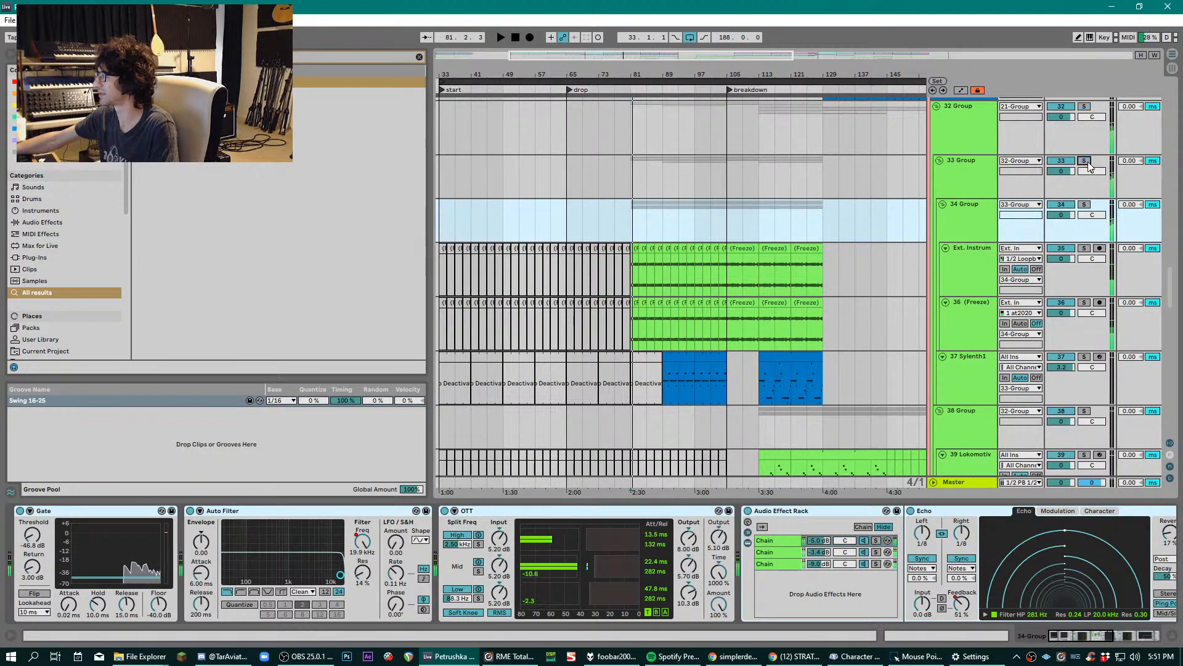
# - Place the insert marker at bar 81 on 34 Group, solo the group and play it
pyautogui.scroll(2, 636, 213)
pyautogui.keyDown('ctrl'); pyautogui.scroll(-3, 678, 210); pyautogui.keyUp('ctrl')
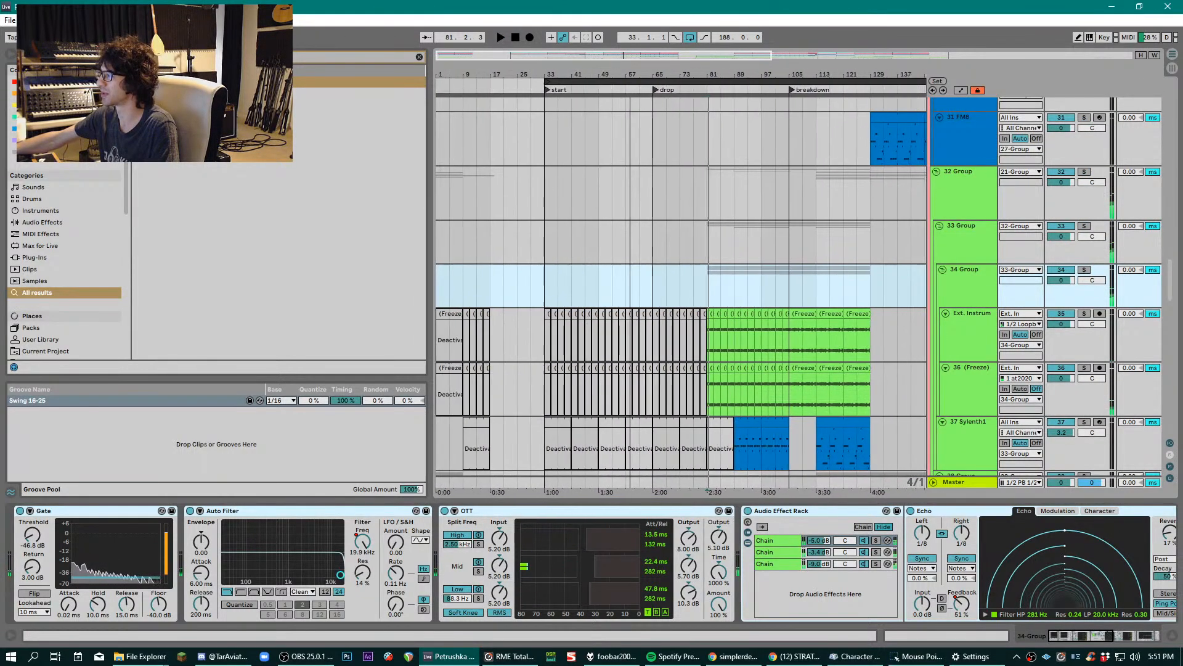
pyautogui.scroll(-15, 715, 215)
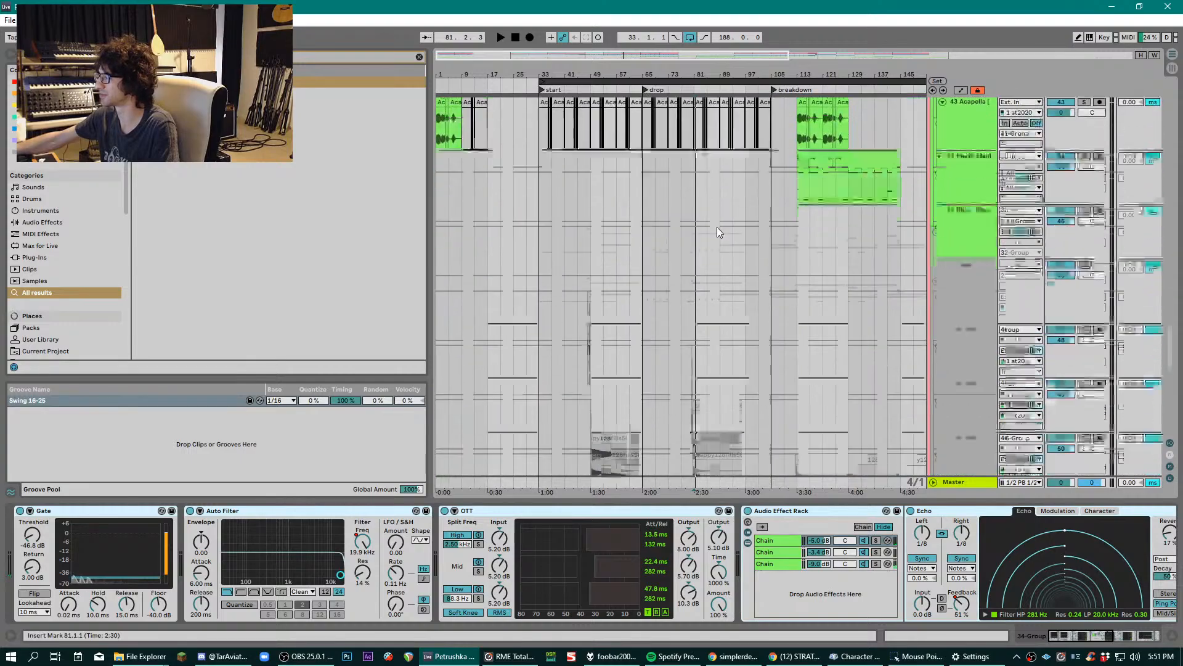
pyautogui.scroll(-2, 716, 241)
pyautogui.moveTo(1168, 364); pyautogui.dragTo(1148, 263)
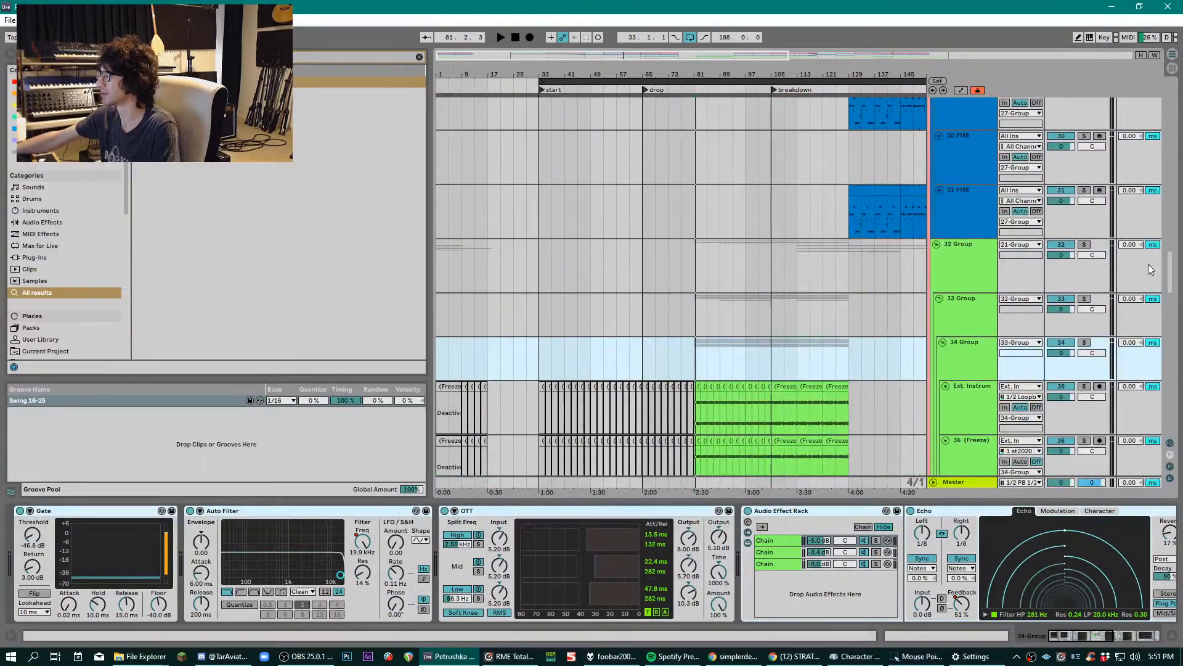
pyautogui.click(694, 346)
pyautogui.scroll(-2, 747, 306)
pyautogui.scroll(-2, 747, 306)
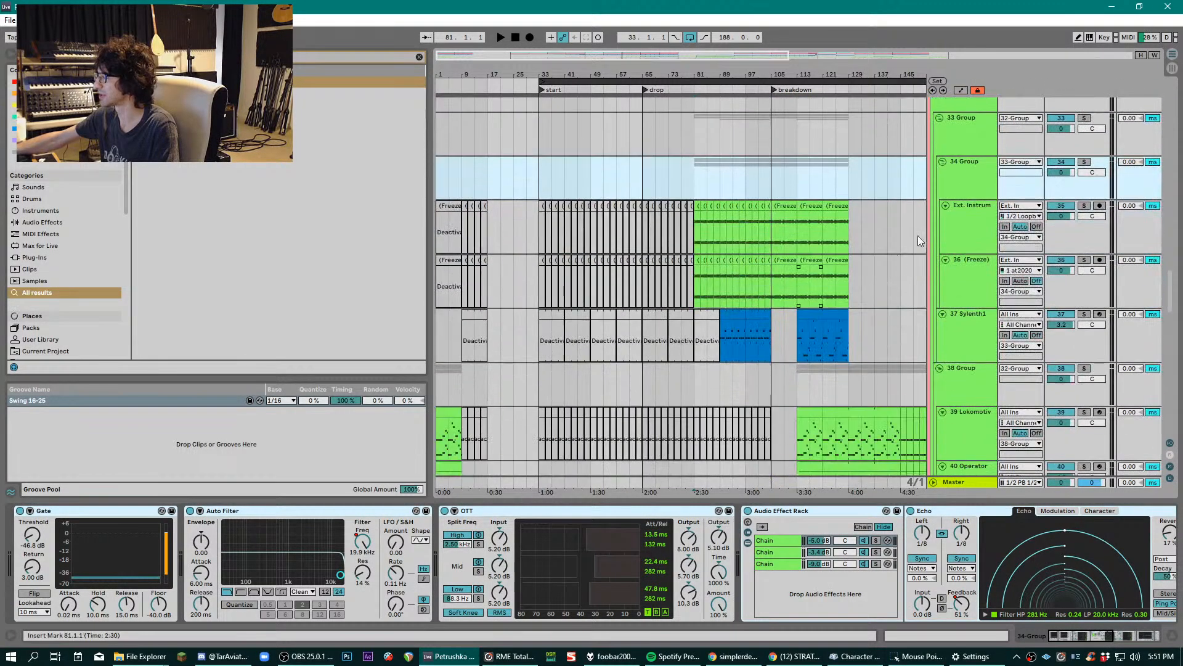
pyautogui.press('space')
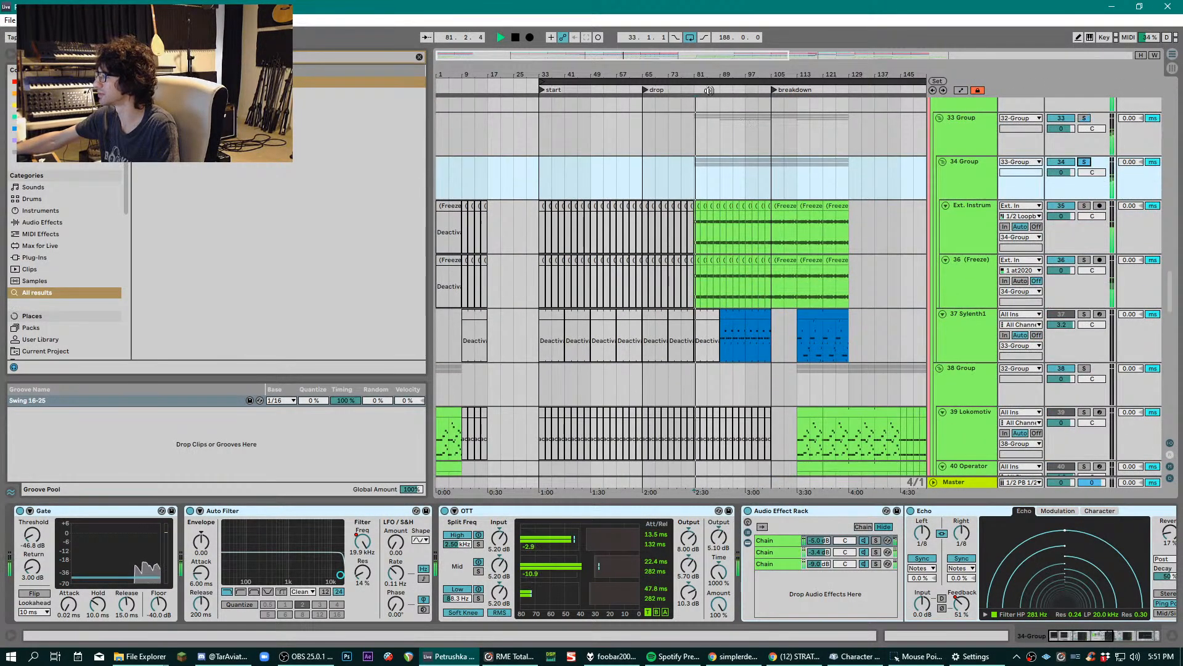
pyautogui.moveTo(707, 70); pyautogui.dragTo(697, 129)
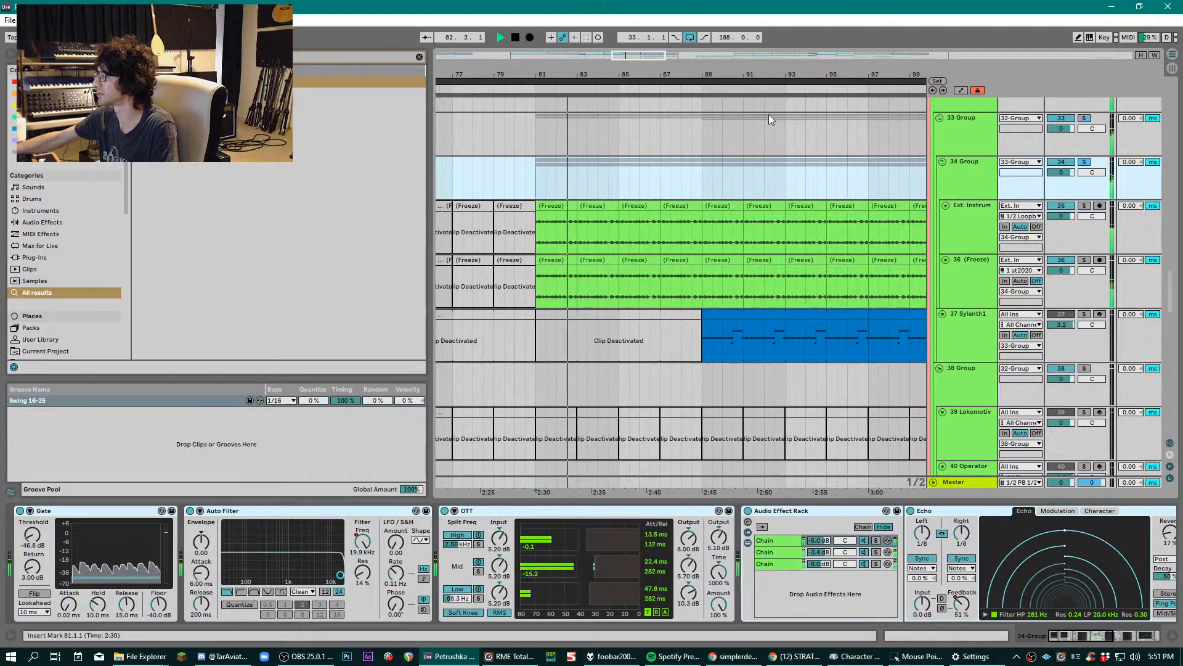
# - Check the device chains of the Ext. Instrument and 36 (Freeze) tracks during playback, and stop
pyautogui.click(973, 222)
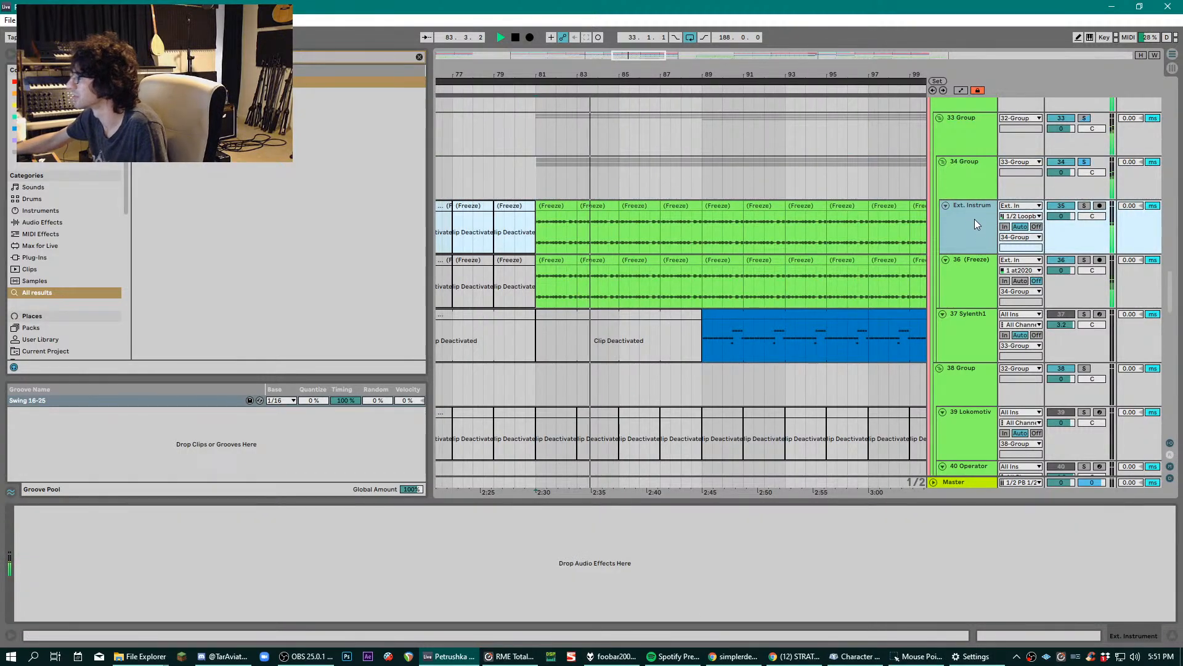
pyautogui.click(975, 267)
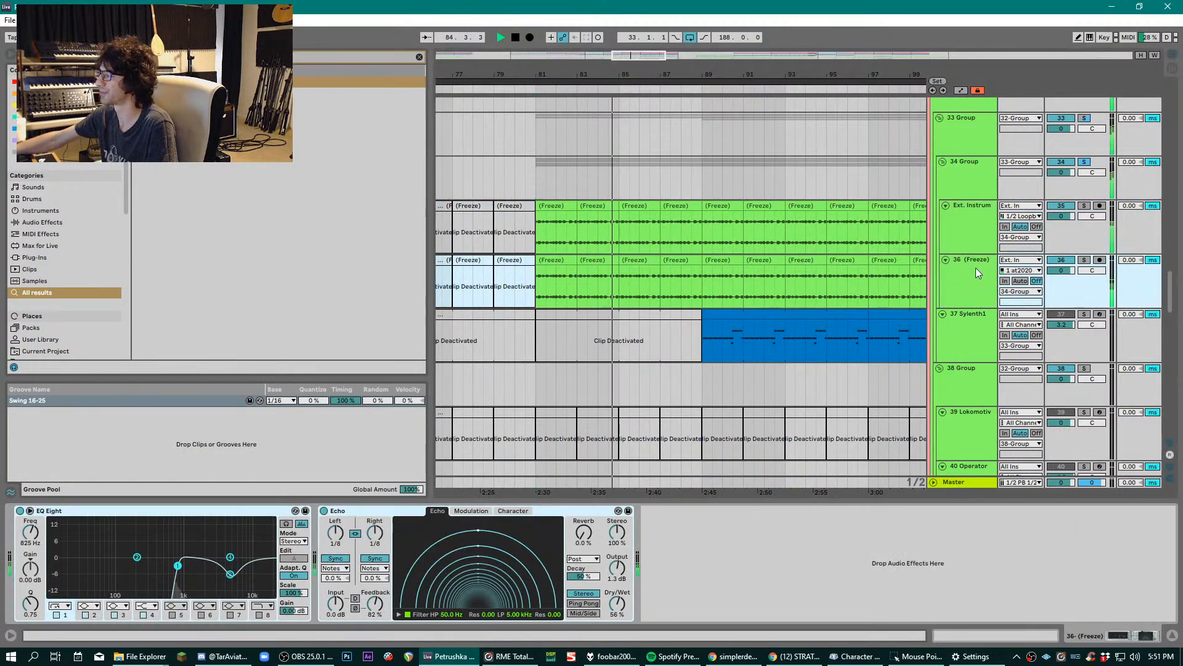
pyautogui.click(968, 224)
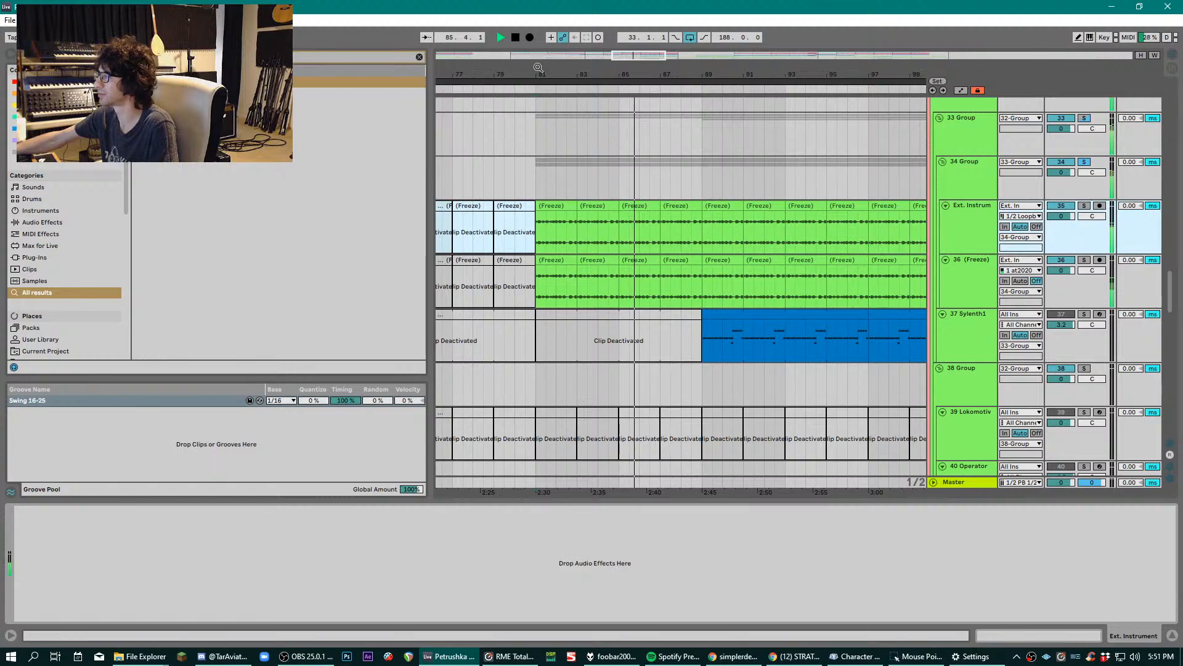
pyautogui.moveTo(524, 75)
pyautogui.mouseDown()
pyautogui.moveTo(515, 141)
pyautogui.moveTo(518, 86)
pyautogui.mouseUp()
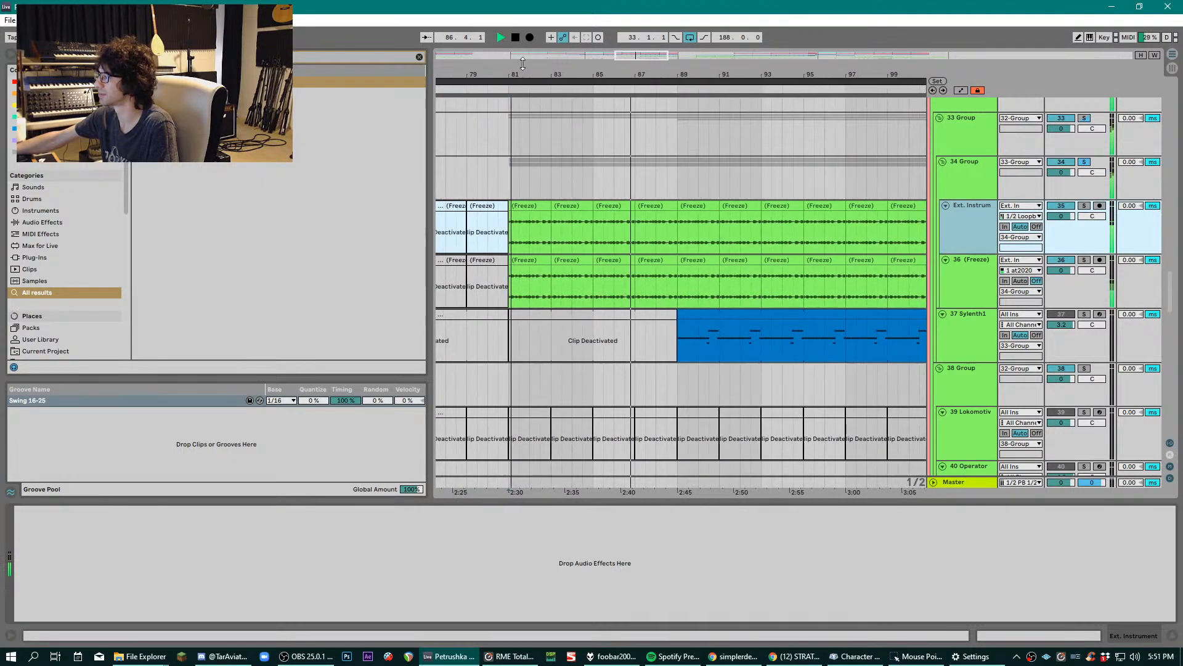
pyautogui.press('space')
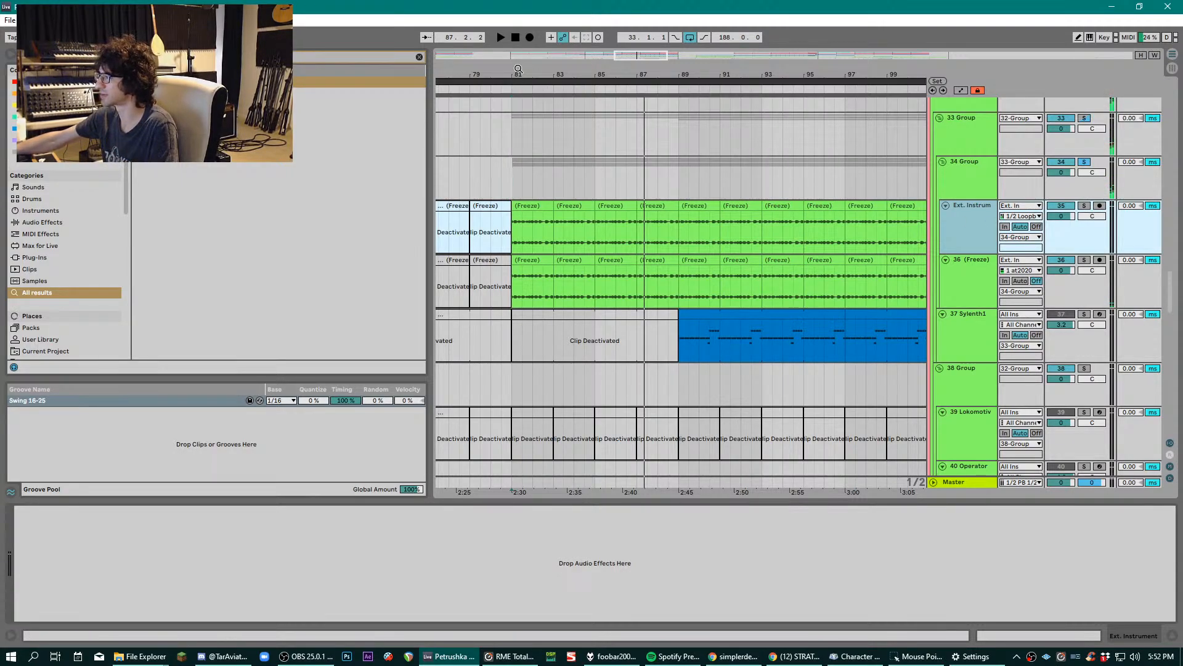
# - Set the insert marker back to bar 81 on 34 Group and play the soloed group
pyautogui.moveTo(518, 69); pyautogui.dragTo(512, 124)
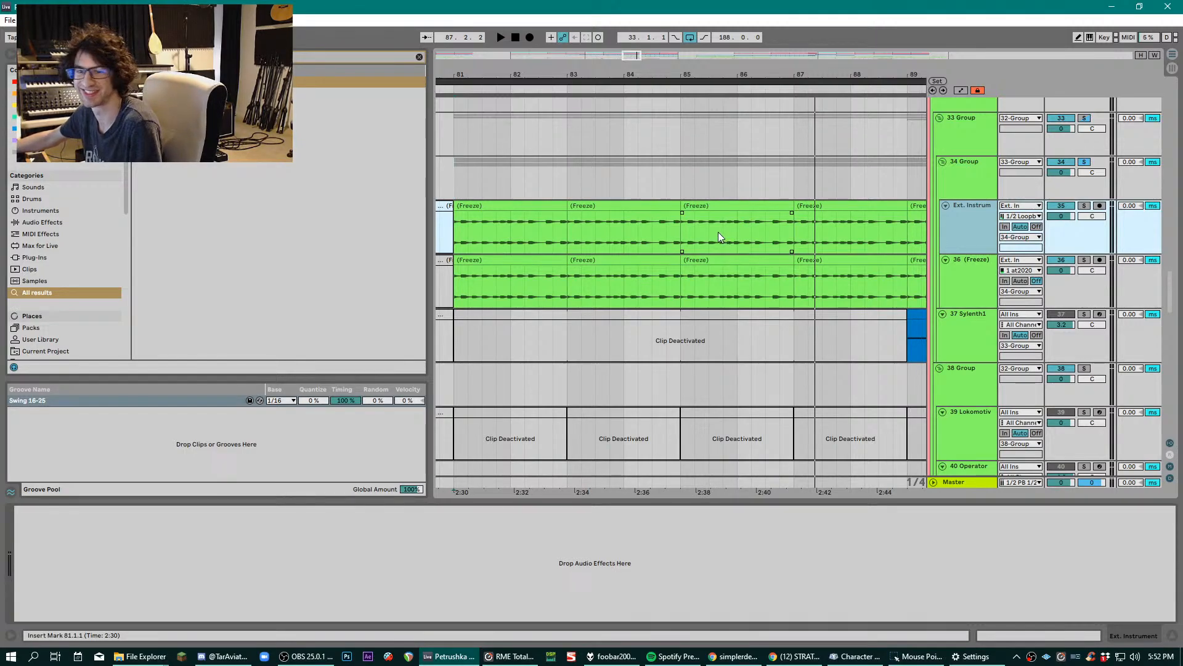
pyautogui.click(461, 169)
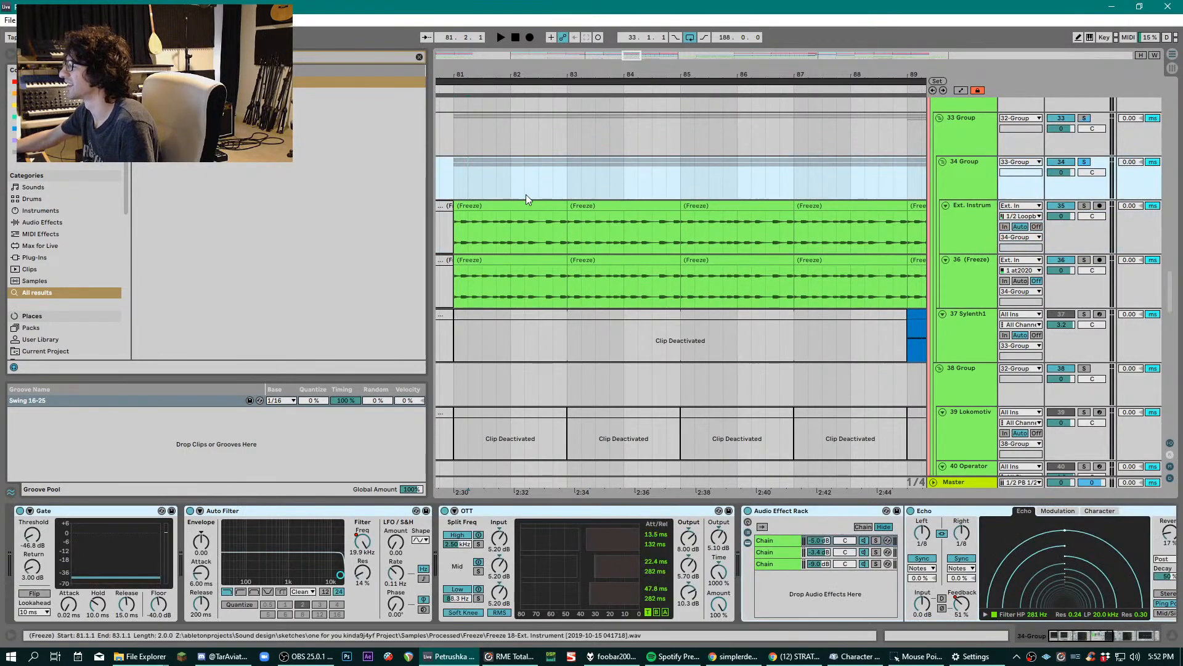
pyautogui.hotkey('alt', 'Tab')
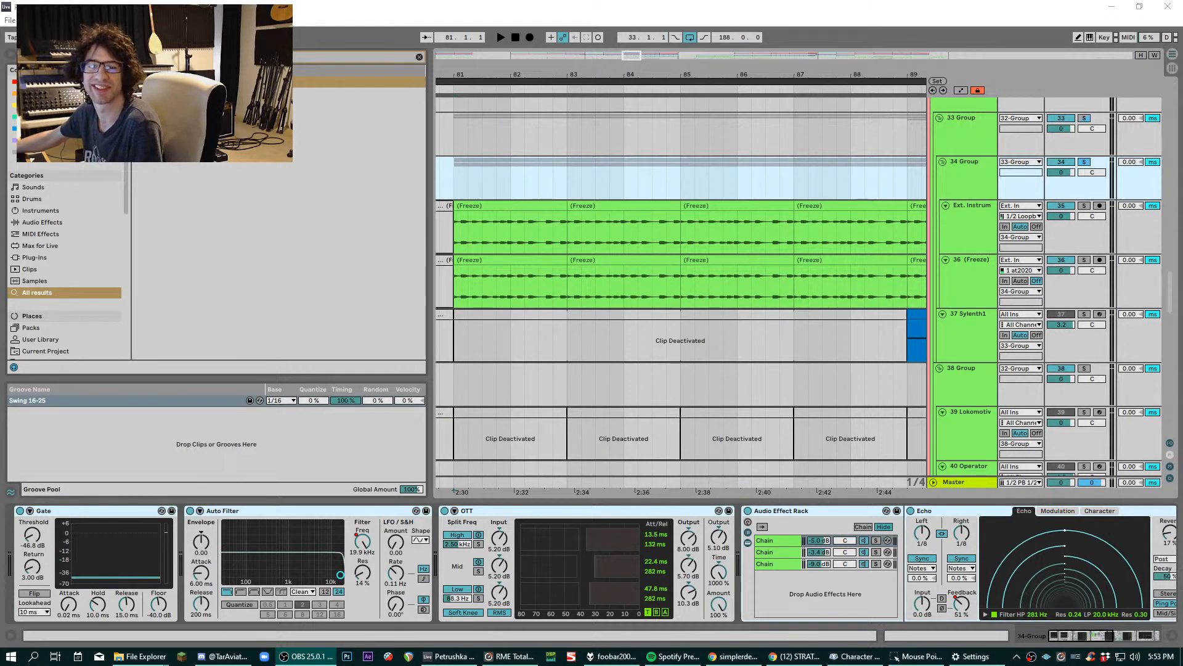
pyautogui.click(459, 170)
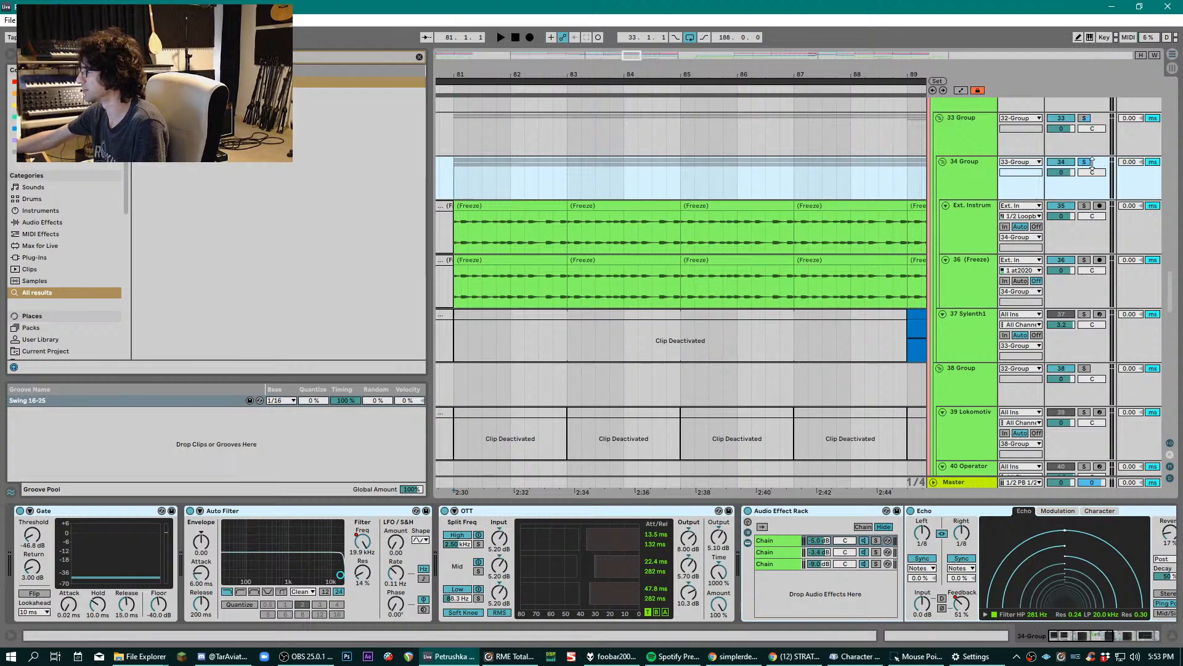
pyautogui.moveTo(629, 67); pyautogui.dragTo(622, 59)
pyautogui.press('space')
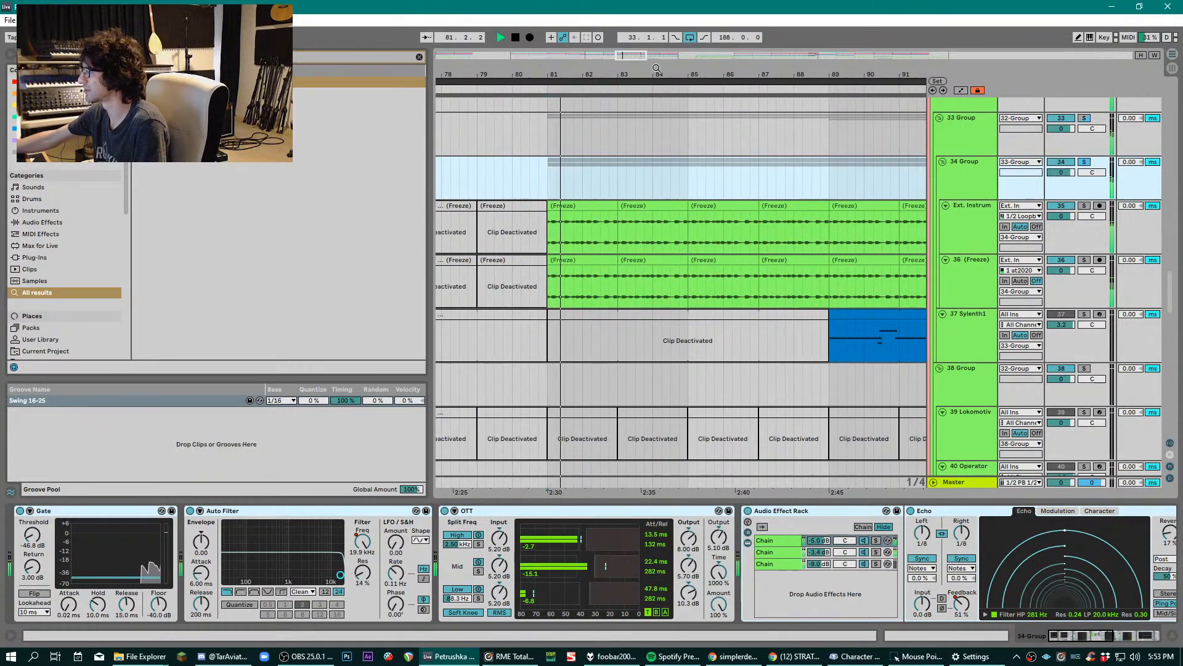
# - Examine the devices of 34 Group and its two member tracks, including the third chain in the Audio Effect Rack, and stop playback
pyautogui.click(967, 245)
pyautogui.click(970, 279)
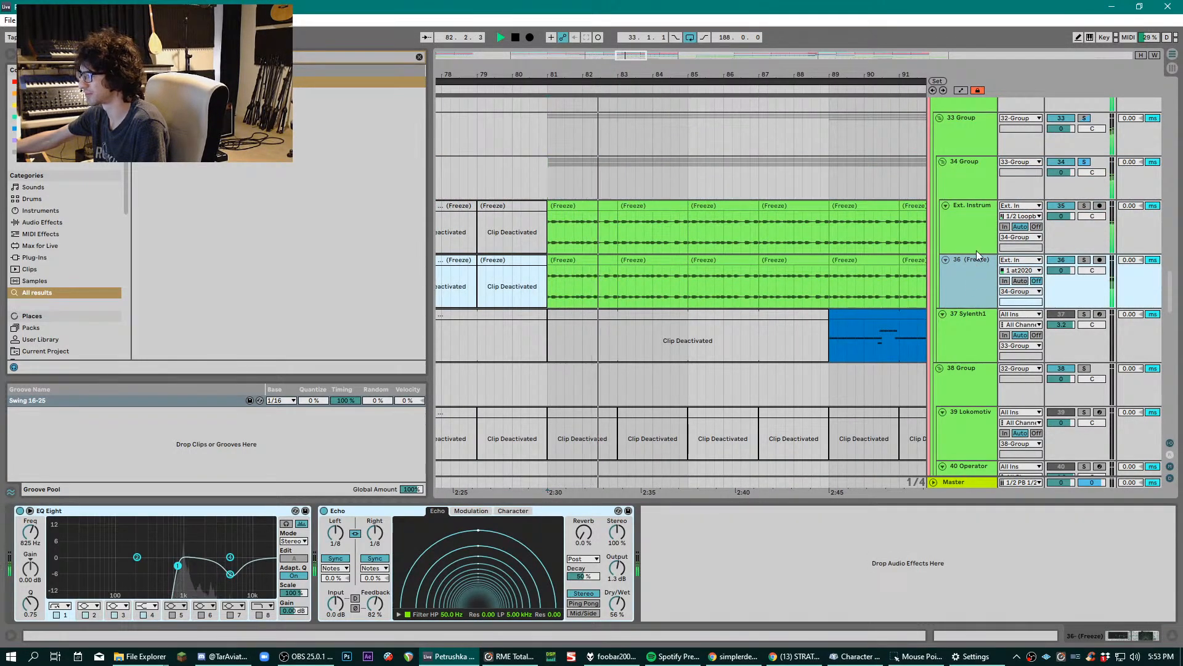
pyautogui.click(970, 187)
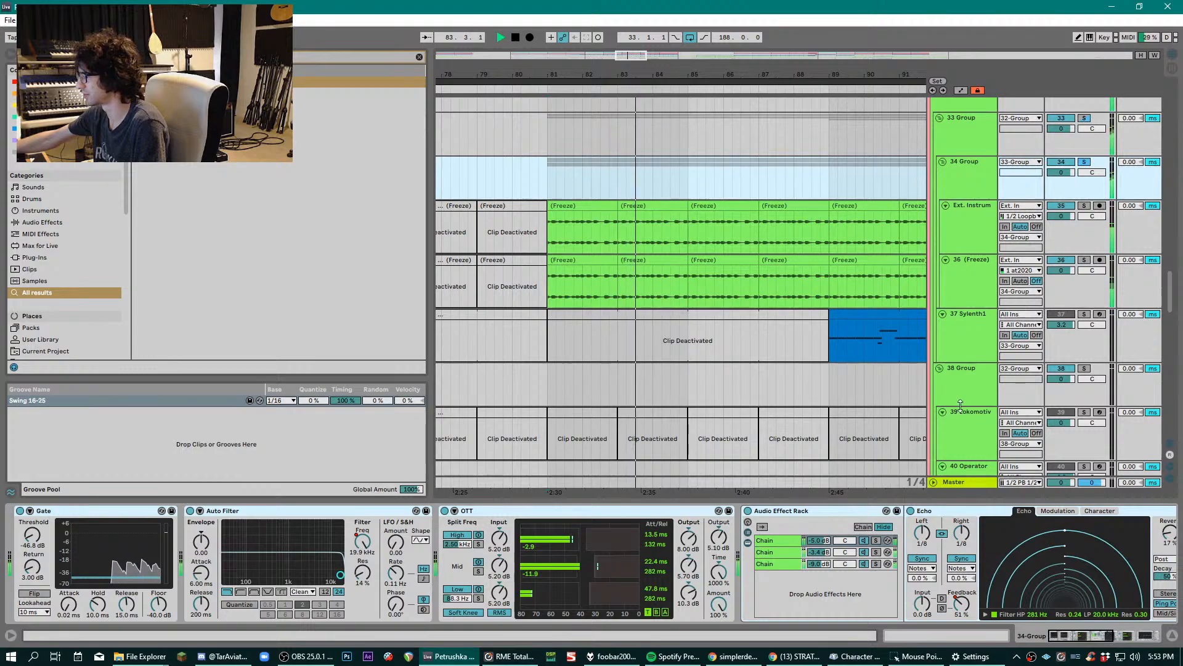
pyautogui.click(1088, 642)
pyautogui.moveTo(1087, 638); pyautogui.dragTo(1116, 637)
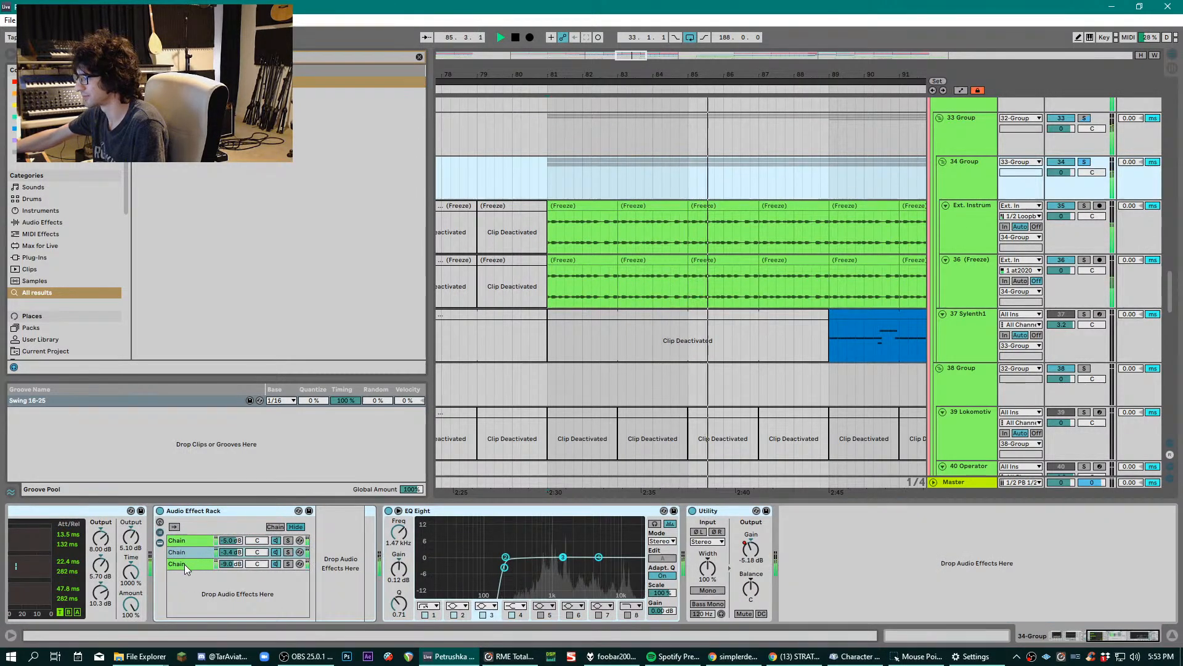
pyautogui.click(184, 564)
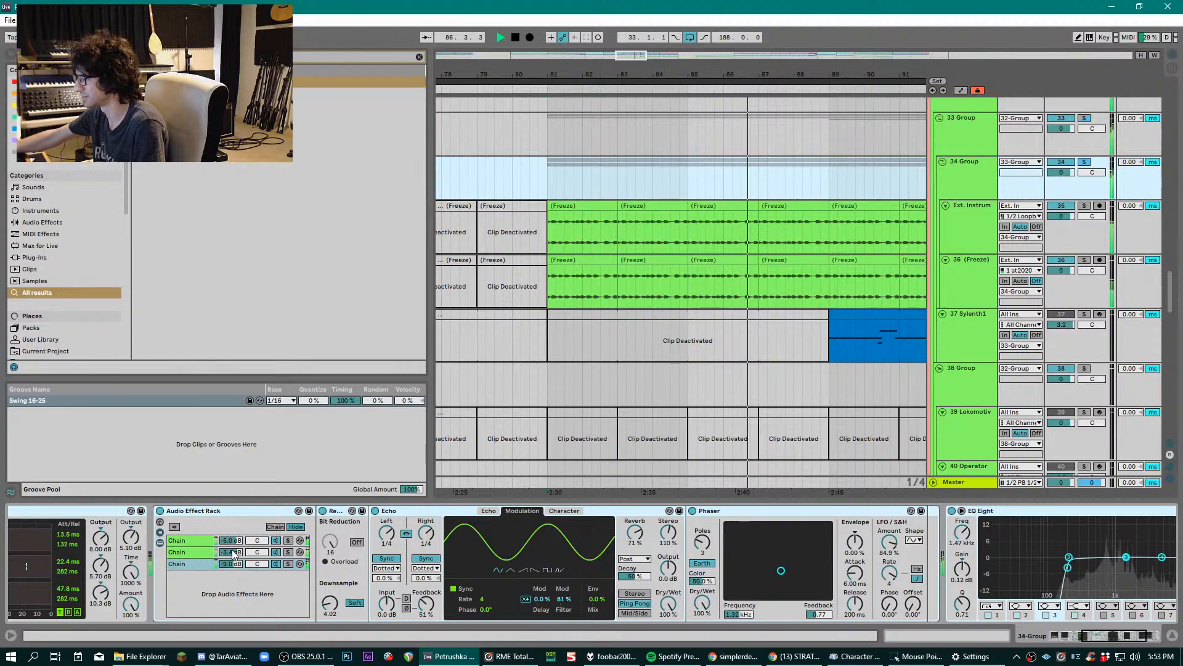
pyautogui.press('space')
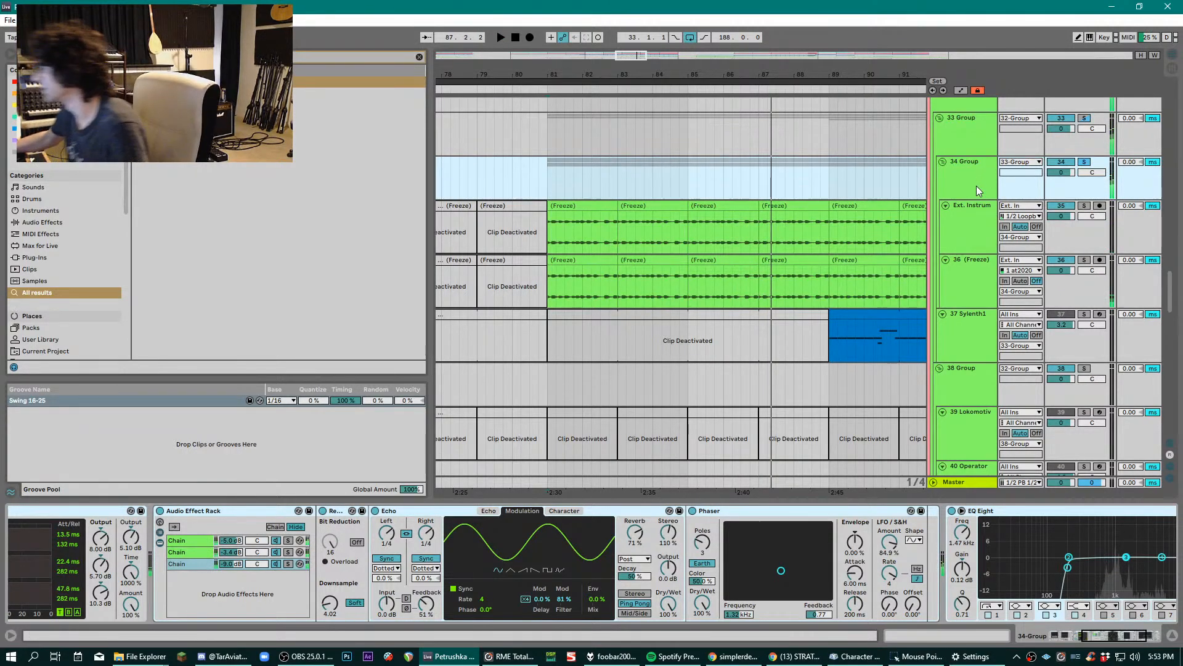
# - Compare the device chains of Ext. Instrument, 36 (Freeze) and 34 Group, ending at the group's Gate
pyautogui.click(961, 177)
pyautogui.click(964, 235)
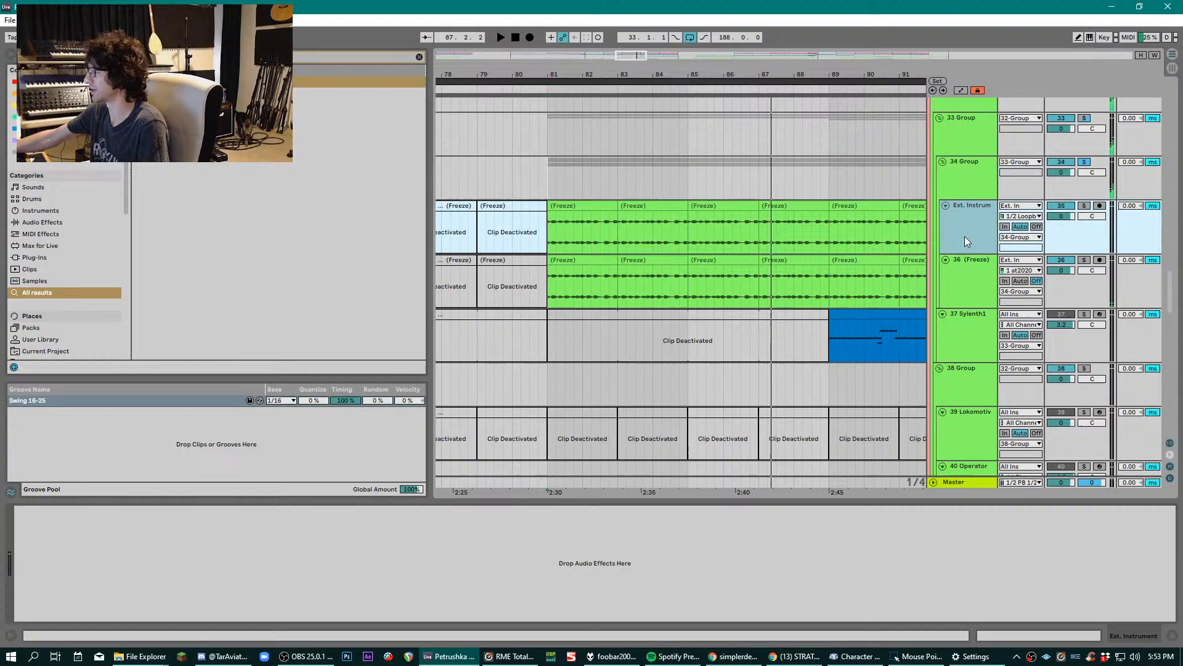
pyautogui.click(971, 280)
pyautogui.click(970, 189)
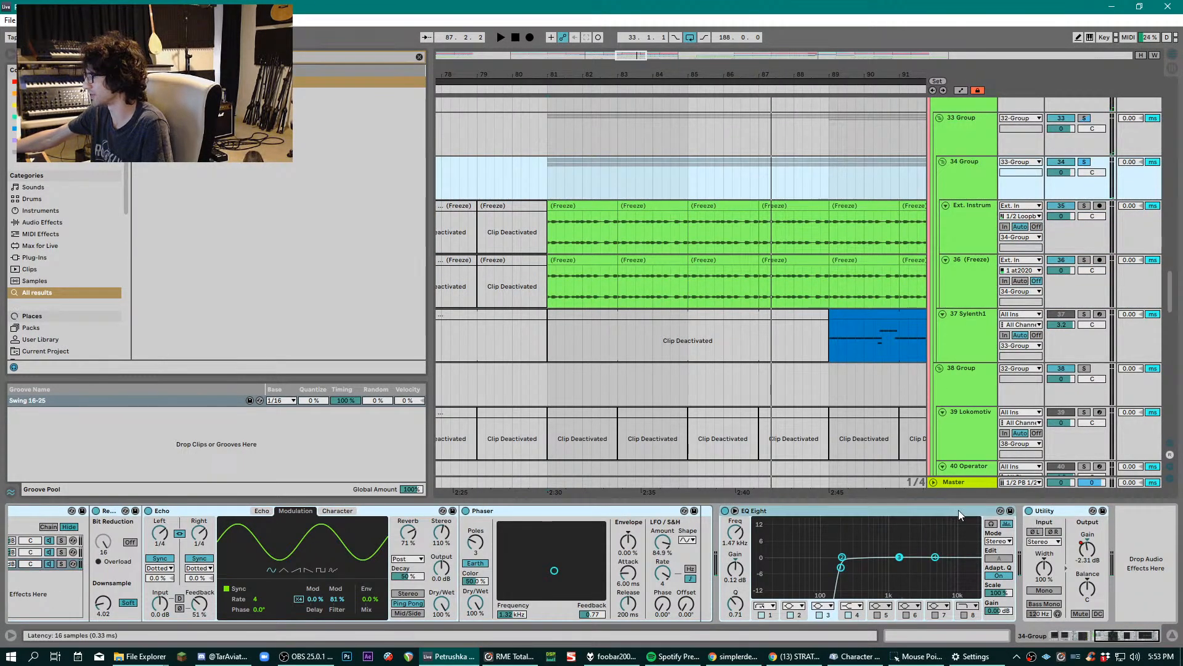
pyautogui.scroll(5, 667, 603)
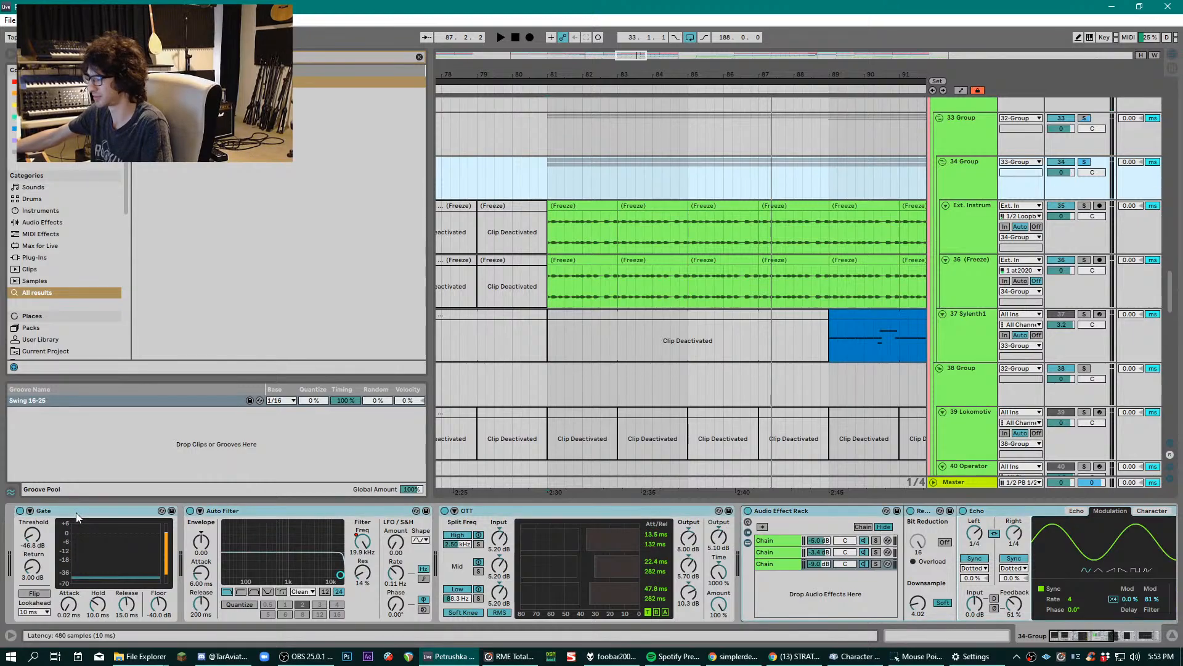
# - Play 34 Group briefly with its effect devices switched off, and turn the devices back on
pyautogui.press('space')
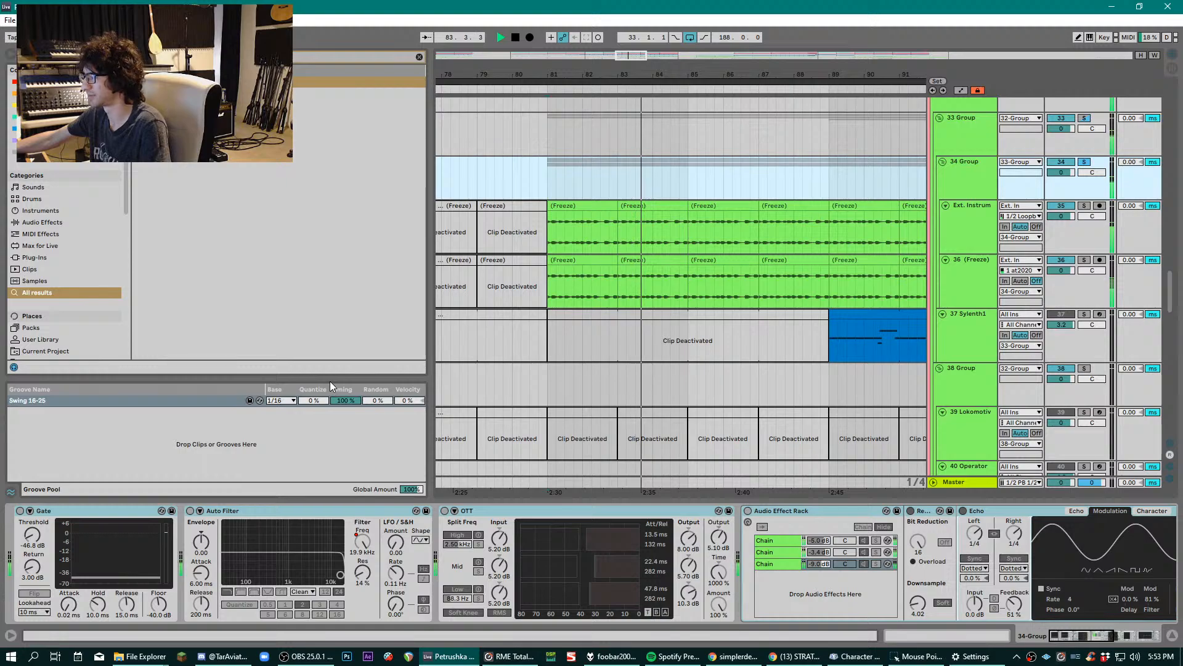
pyautogui.press('space')
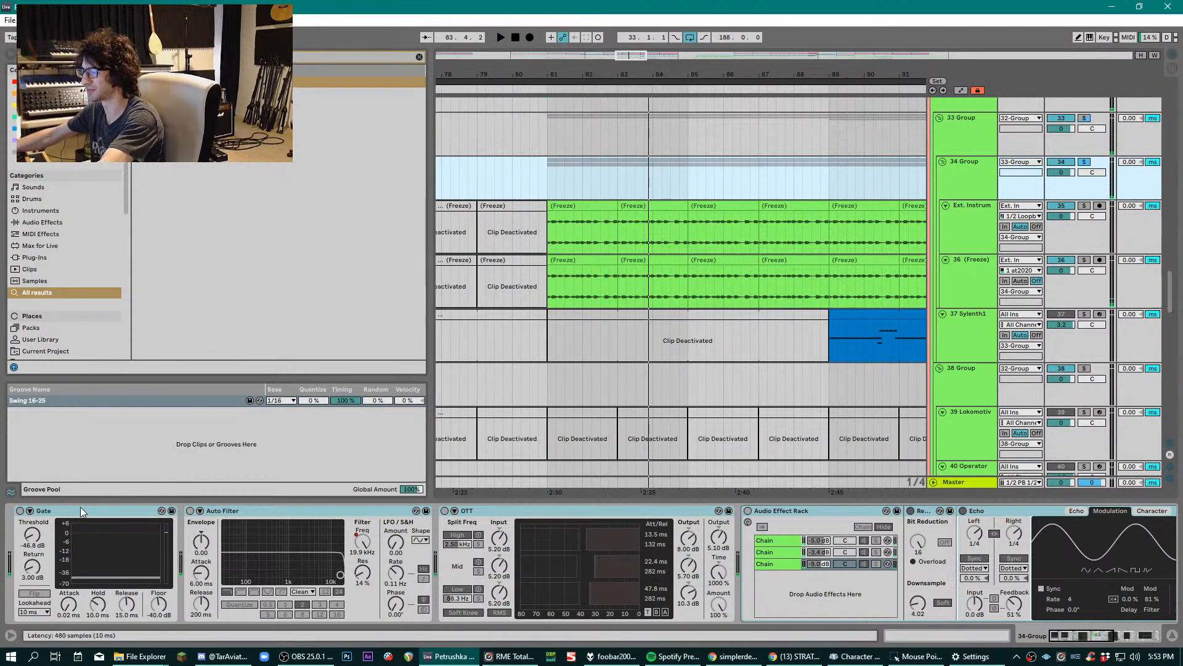
pyautogui.moveTo(1125, 637); pyautogui.dragTo(1160, 637)
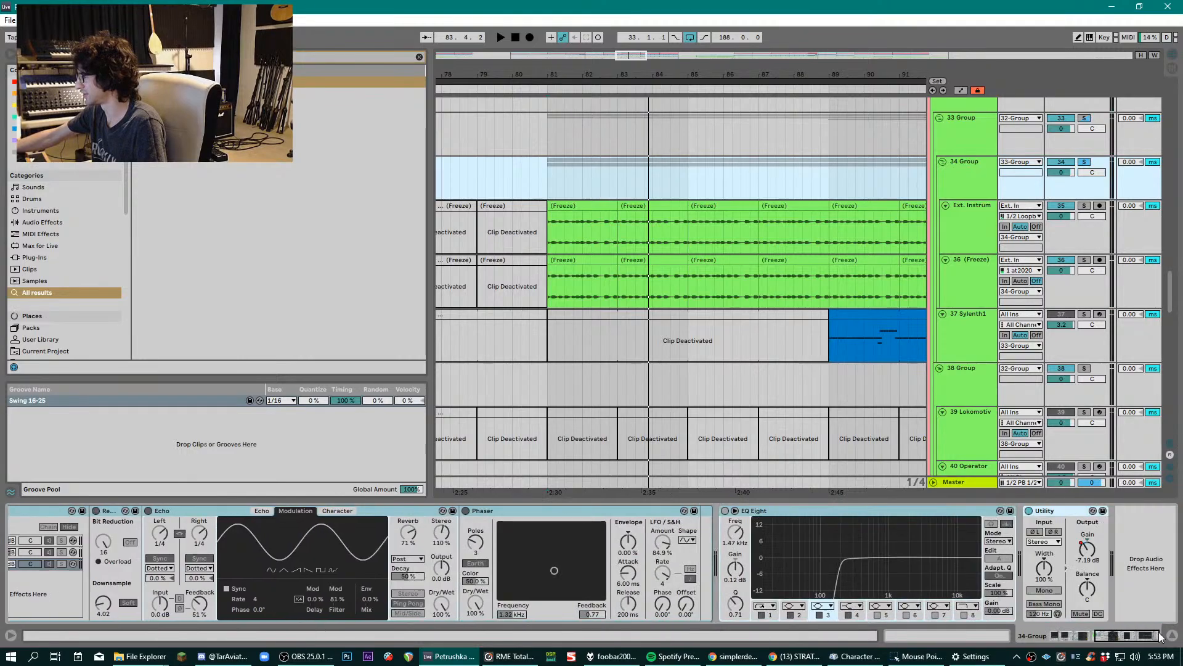
pyautogui.click(885, 512)
pyautogui.moveTo(1117, 641); pyautogui.dragTo(981, 641)
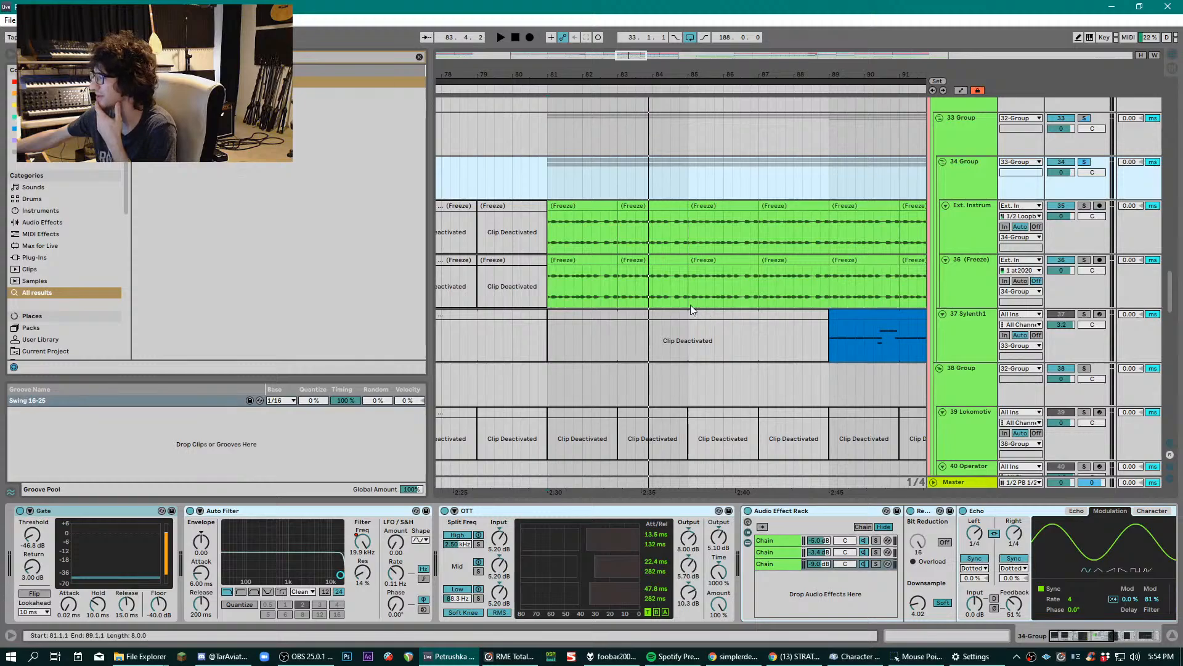
# - Play the soloed 34 Group from bar 85 and follow its effects from Auto Filter to the Phaser
pyautogui.click(269, 518)
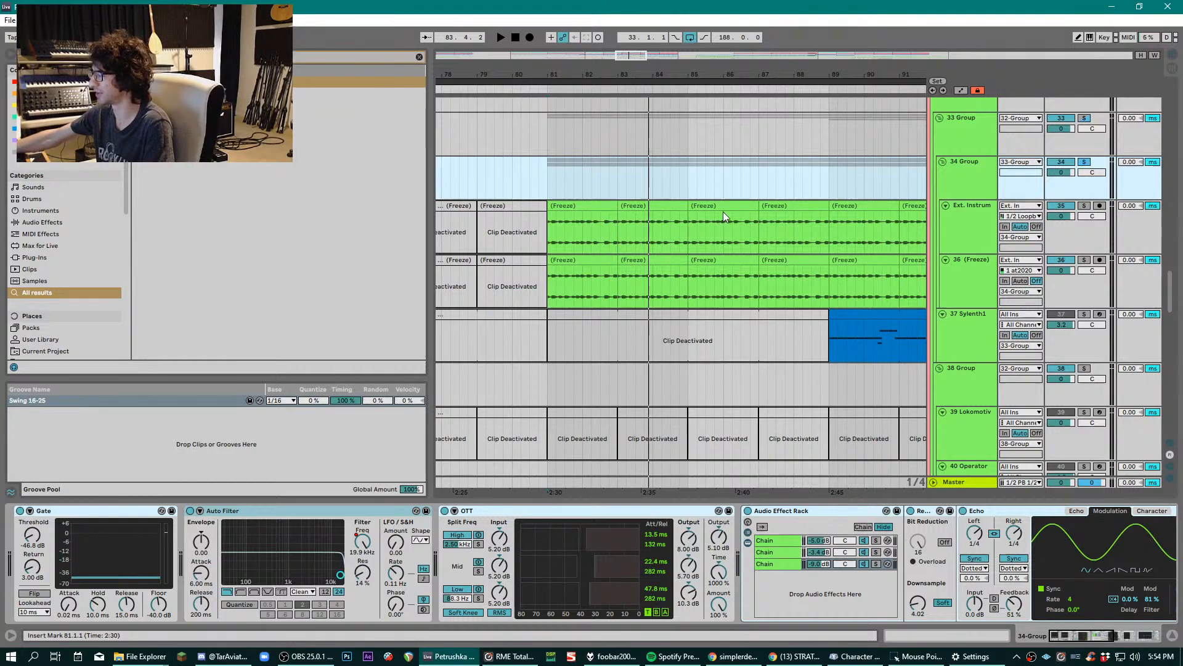
pyautogui.click(690, 172)
pyautogui.press('space')
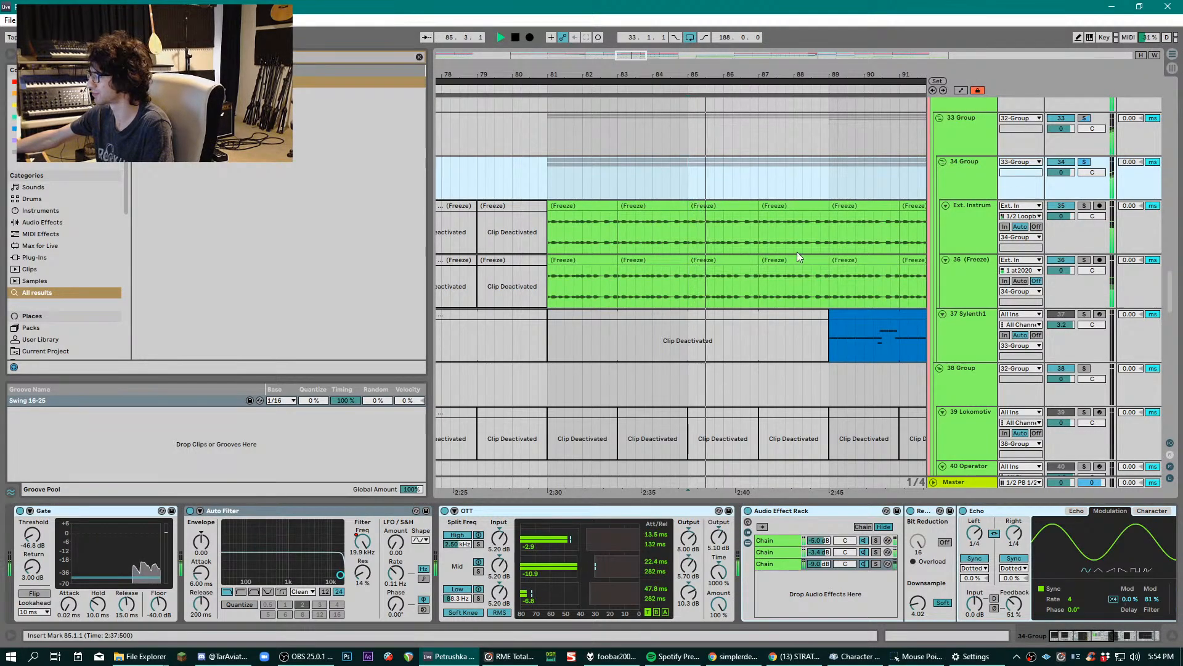
pyautogui.click(1093, 636)
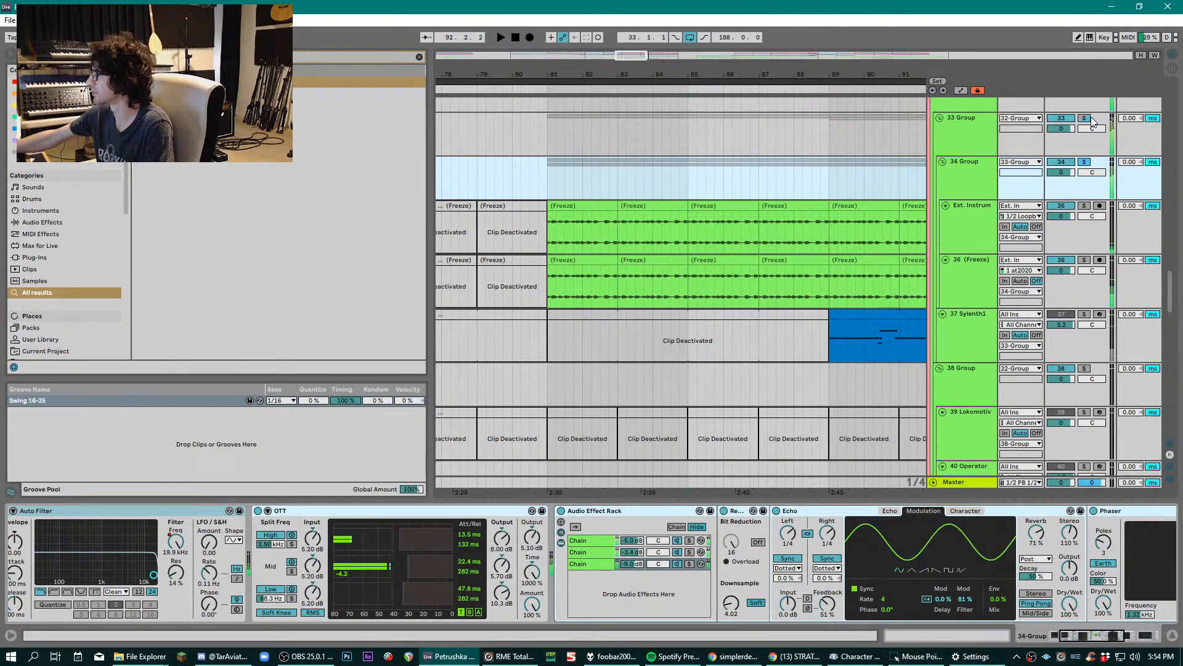
# - Play 33 Group soloed from bar 89 to hear the added Sylenth1 part, stop, and clear the solo
pyautogui.click(696, 148)
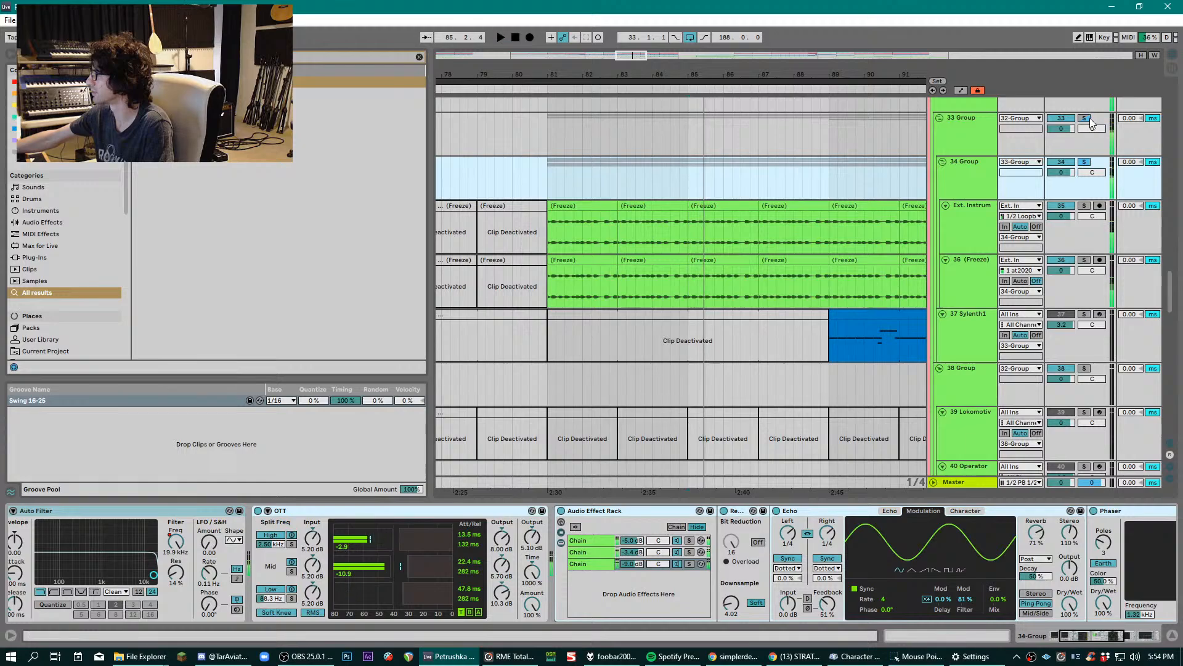
pyautogui.click(826, 176)
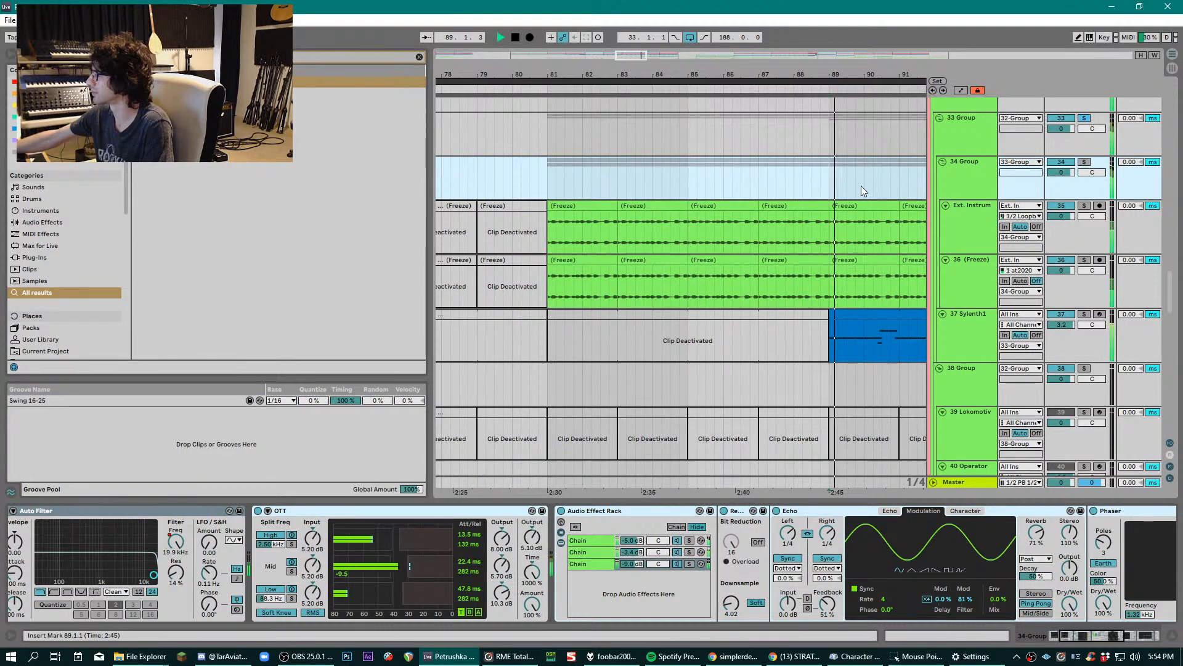
pyautogui.press('-')
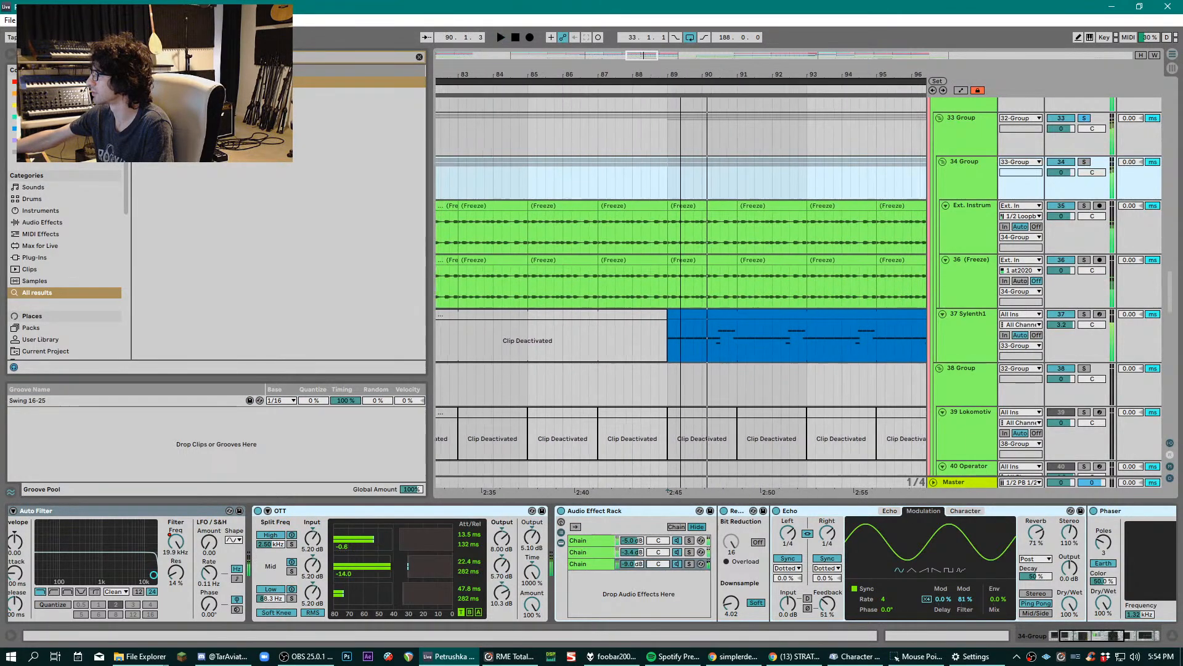
pyautogui.press('space')
pyautogui.press('-')
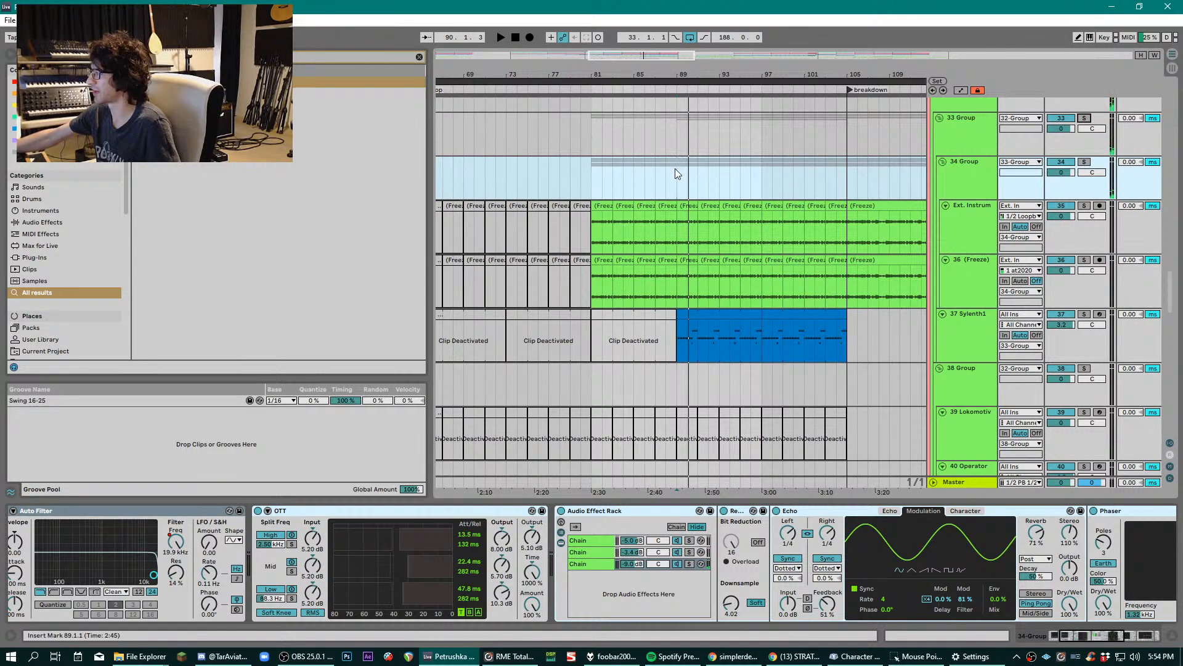
# - Solo 33 Group, play it from bar 81, and show the group's effect chain
pyautogui.click(982, 333)
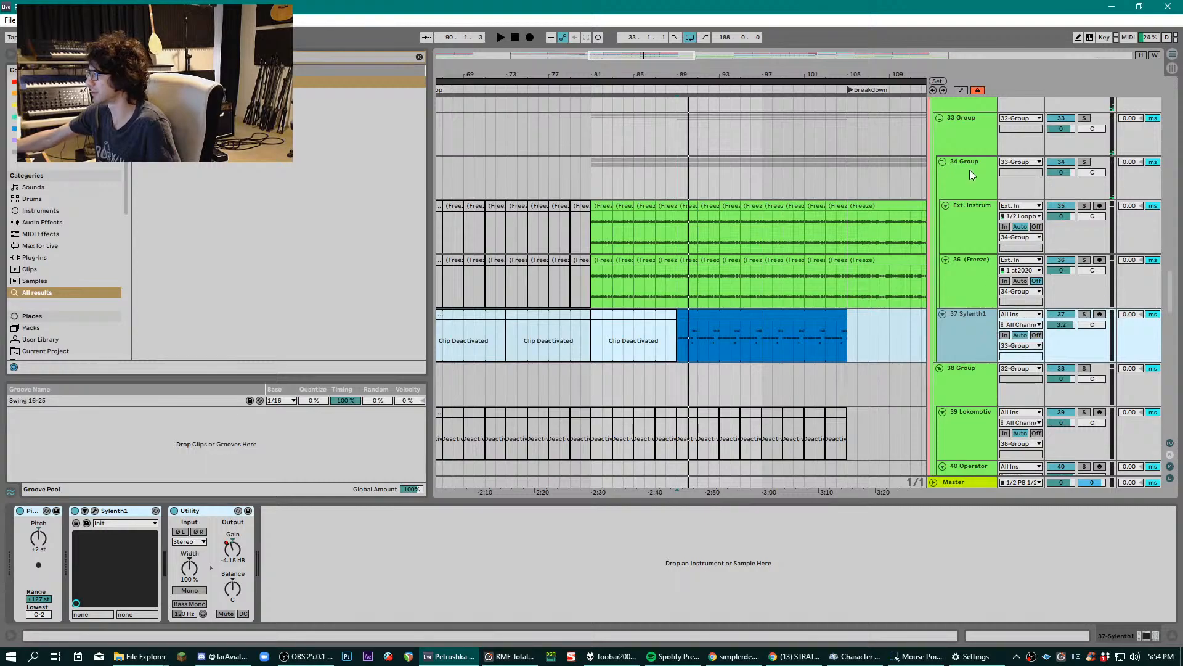
pyautogui.click(591, 168)
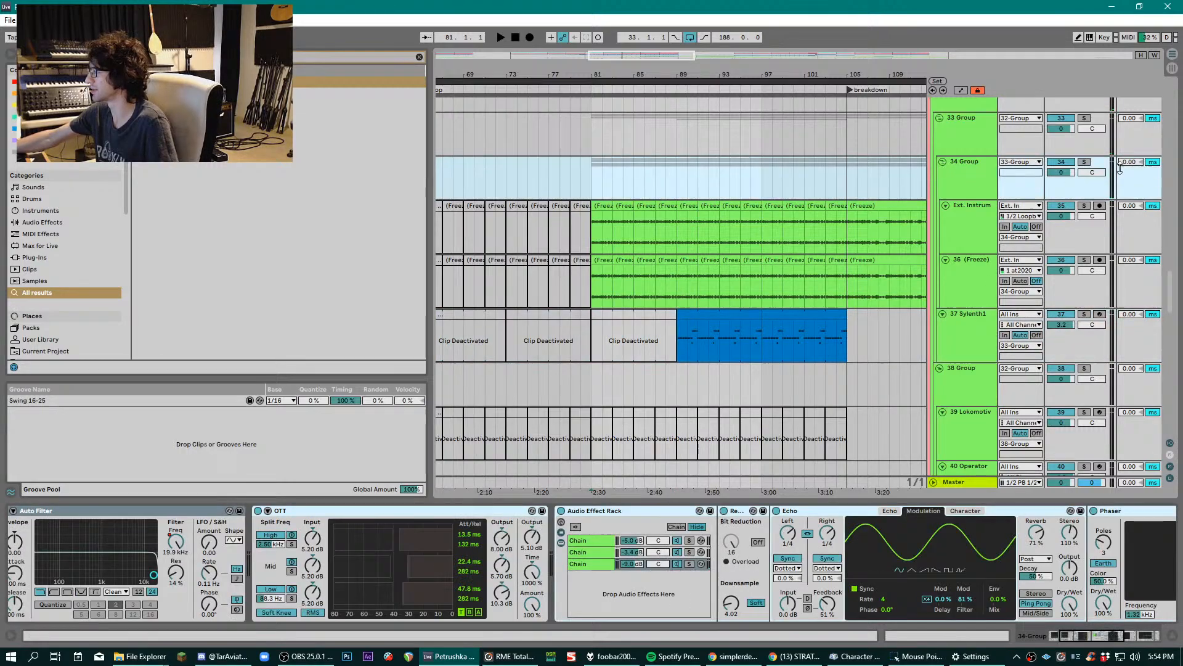
pyautogui.click(1085, 118)
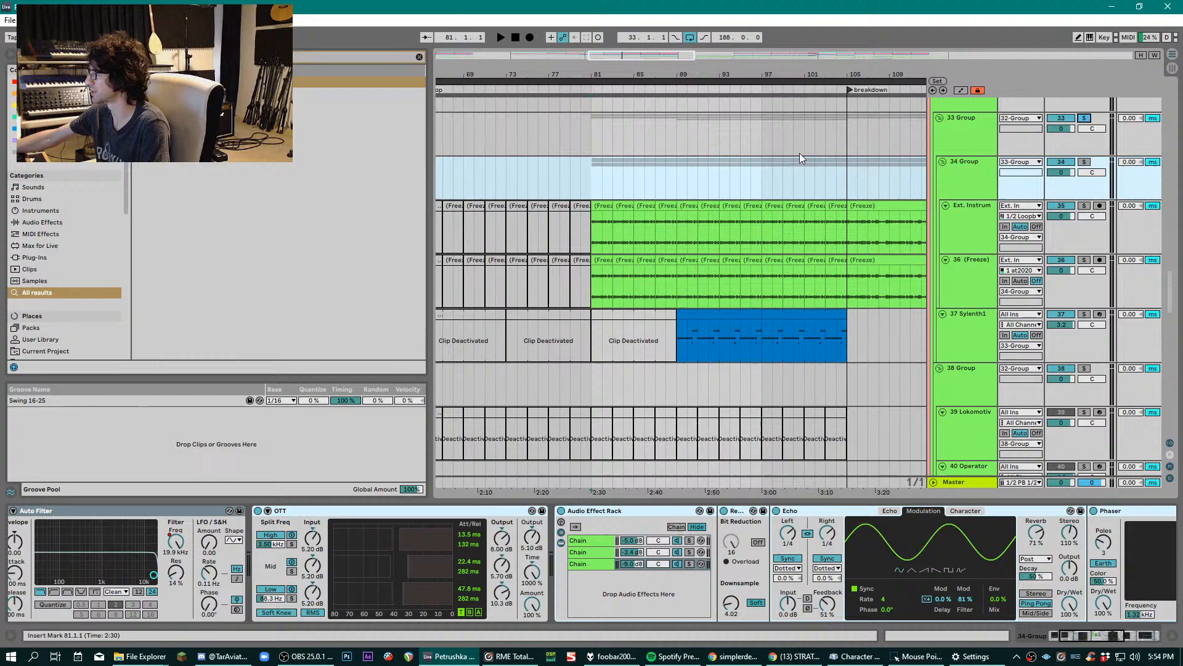
pyautogui.press('space')
pyautogui.click(974, 127)
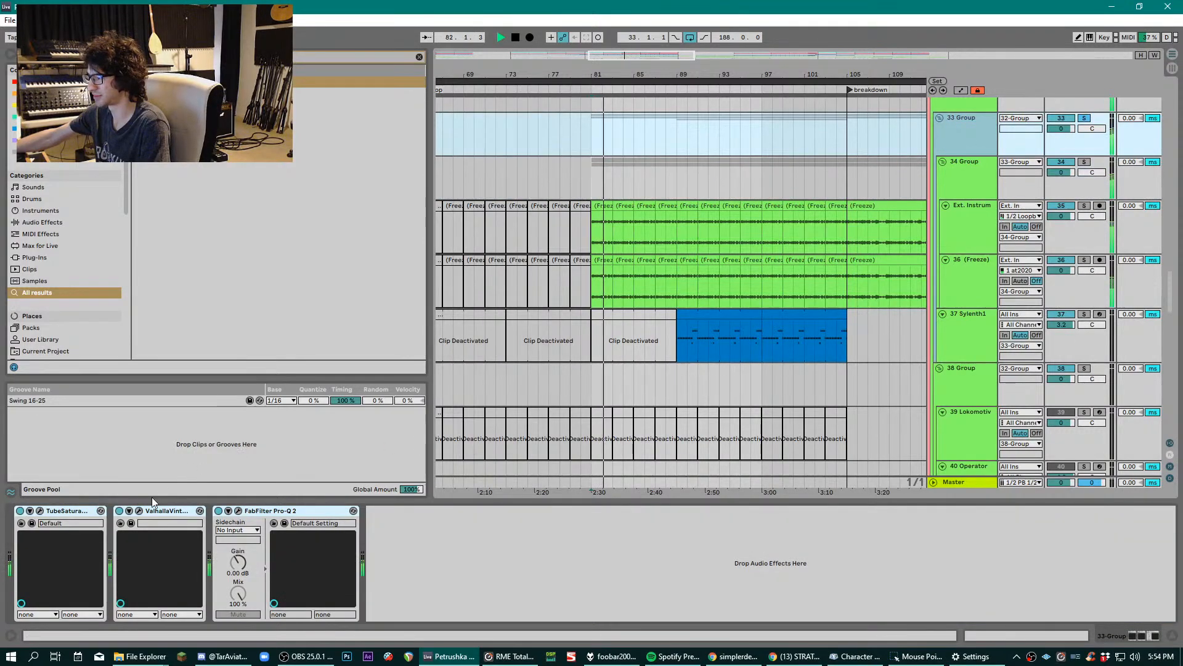
# - Examine the TubeSaturator and FabFilter Pro-Q 2 settings on 33 Group, closing both plug-in windows when done
pyautogui.click(39, 511)
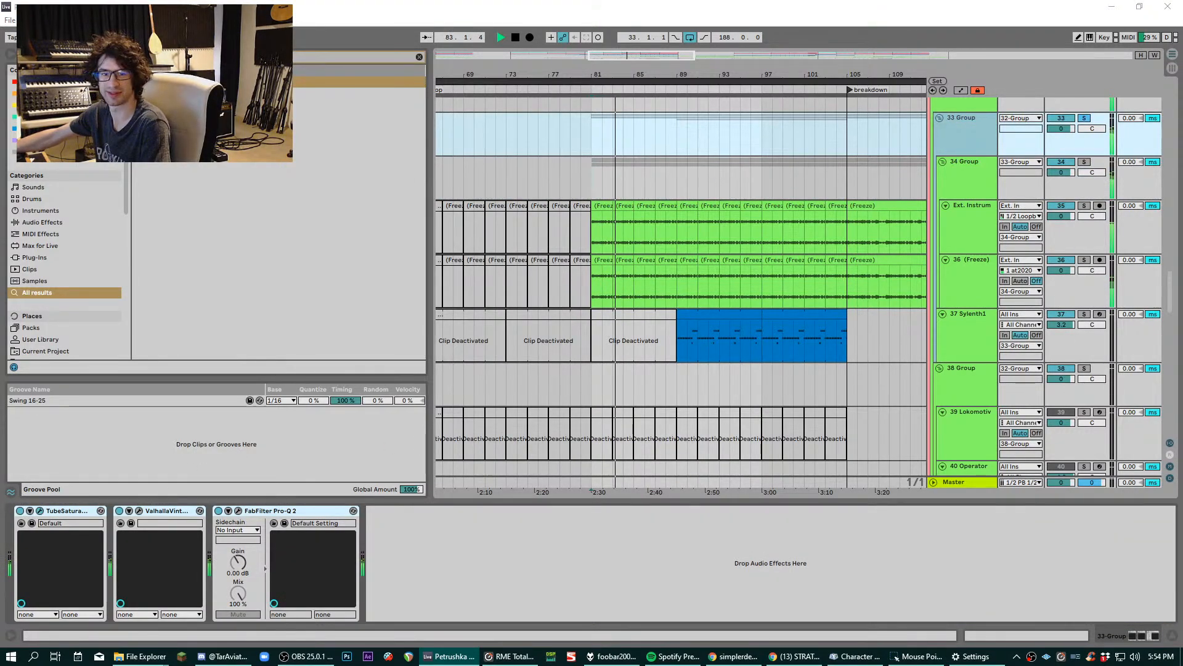
pyautogui.moveTo(808, 224); pyautogui.dragTo(768, 342)
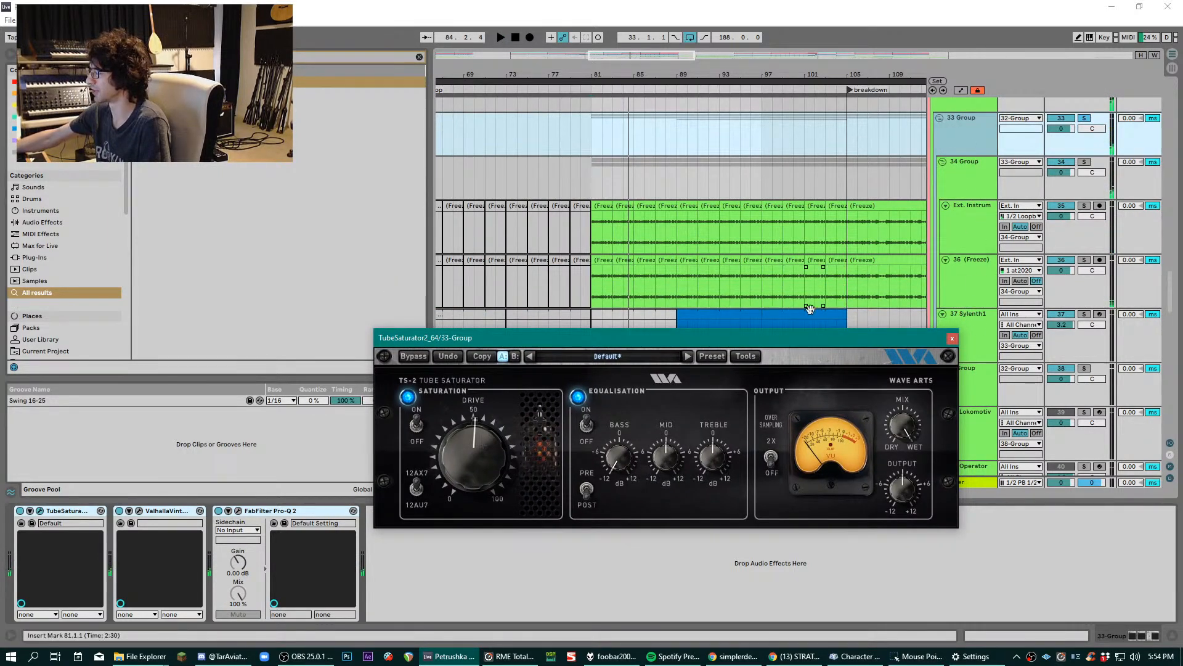
pyautogui.click(676, 325)
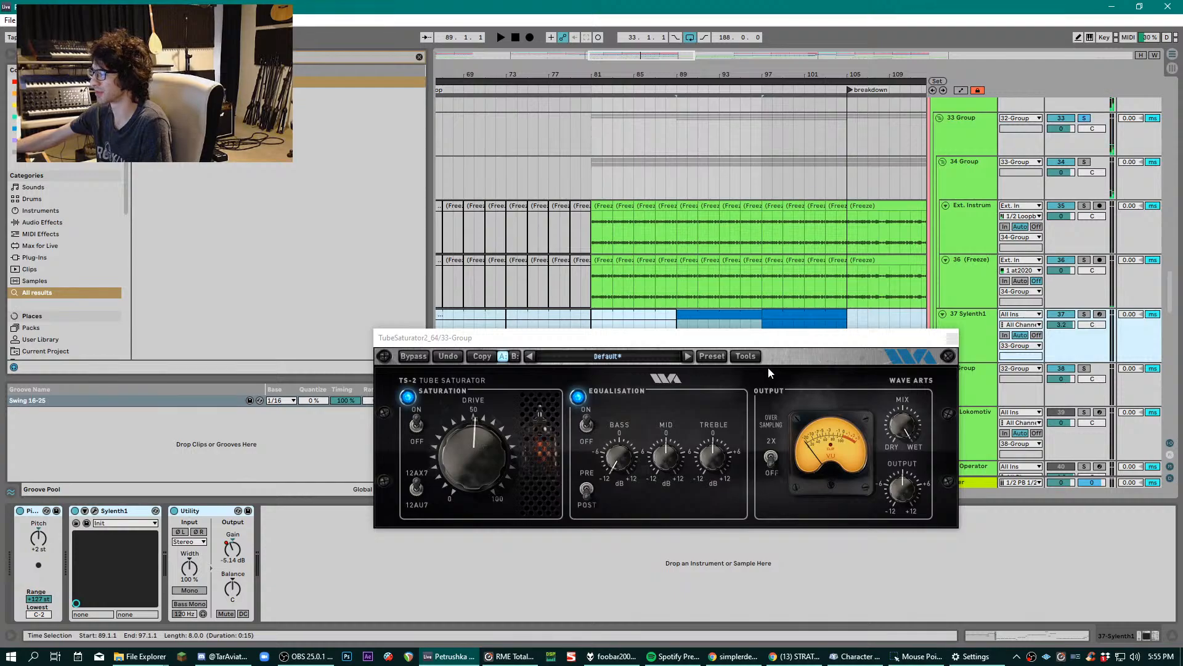
pyautogui.click(768, 368)
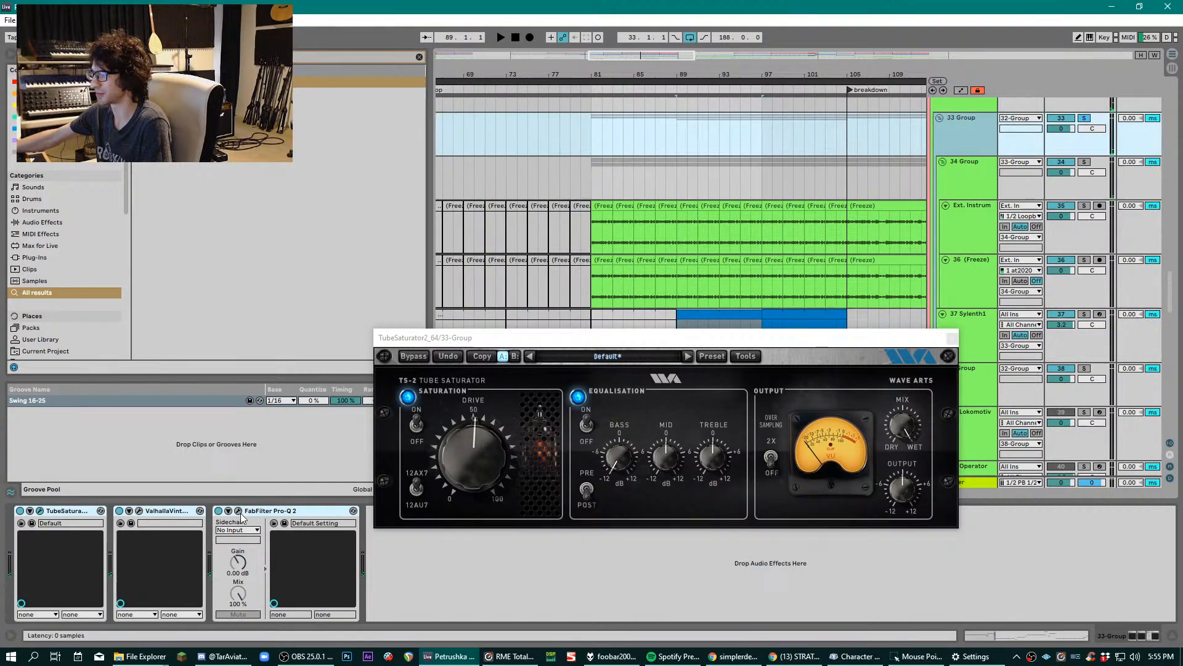
pyautogui.click(238, 510)
pyautogui.moveTo(236, 283); pyautogui.dragTo(559, 213)
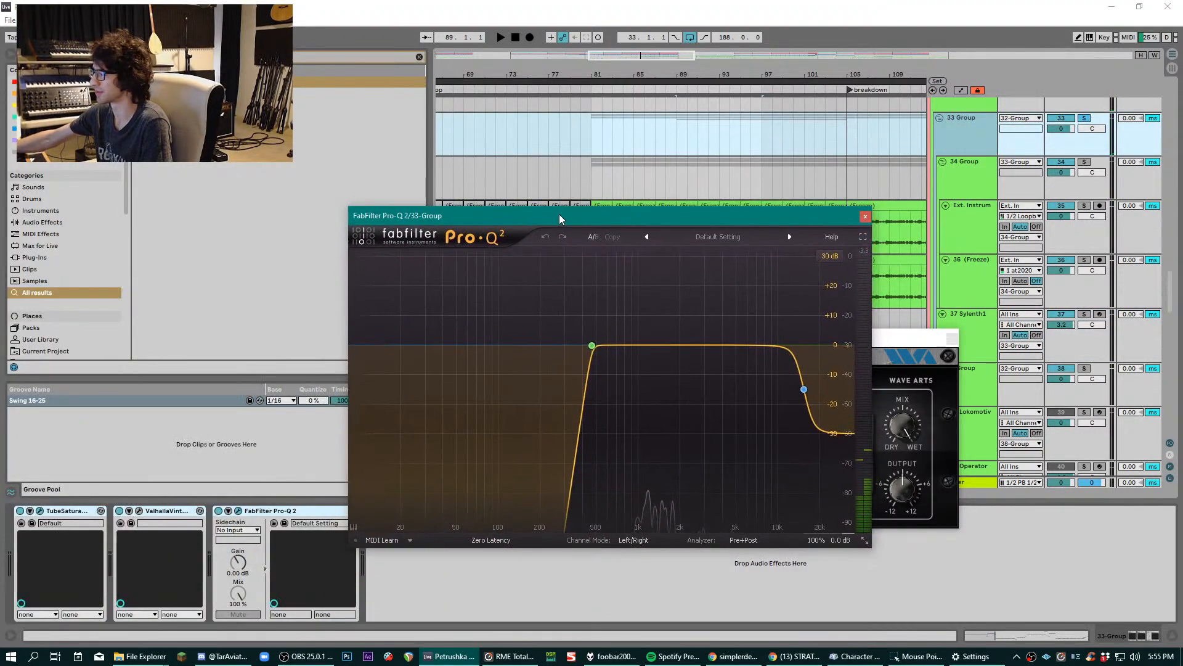
pyautogui.click(866, 216)
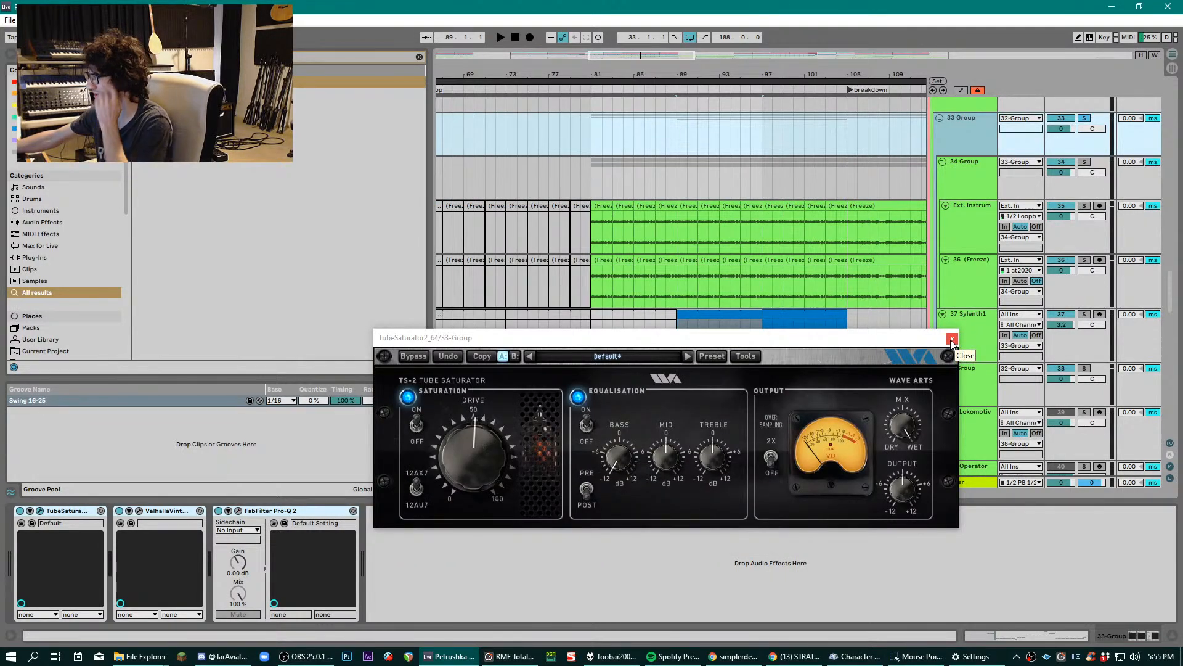
pyautogui.click(952, 339)
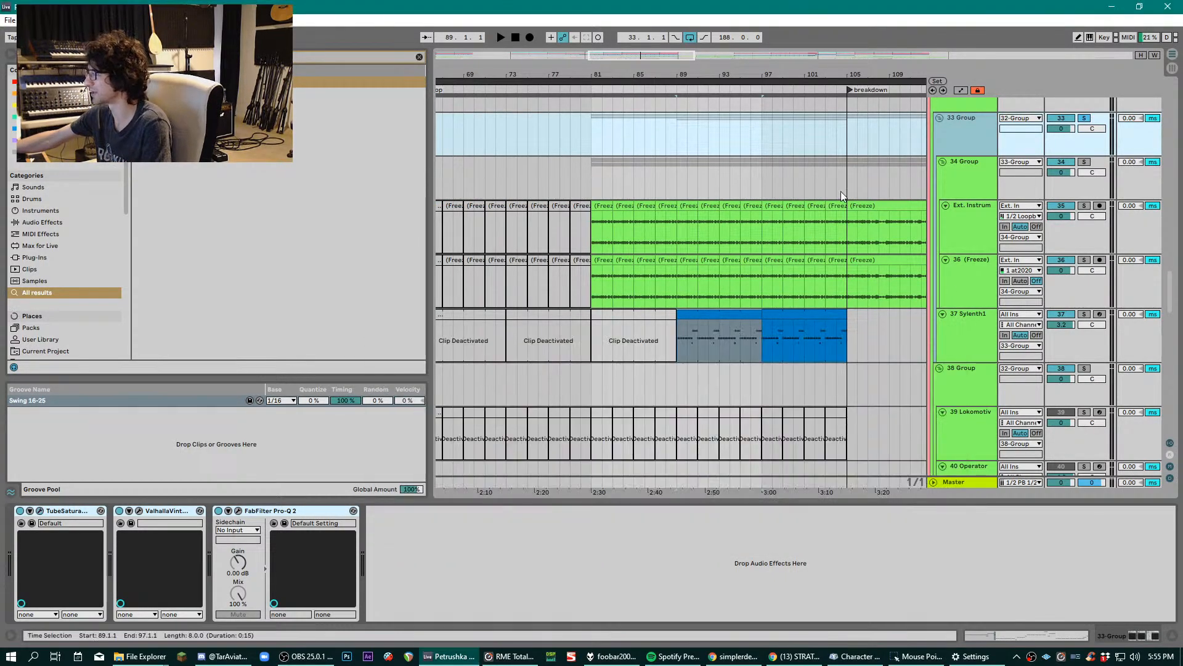
# - Play 33 Group soloed from bars 89, 81 and 88, clear the solo to hear it in the full mix, and stop
pyautogui.press('space')
pyautogui.press('space')
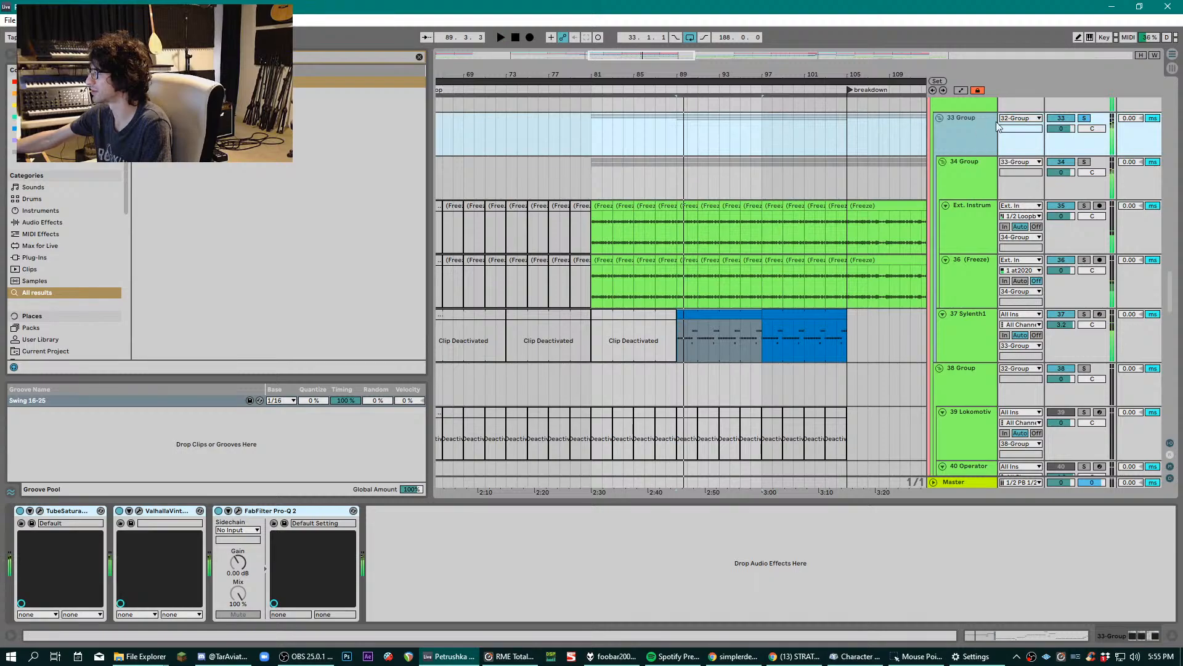
pyautogui.click(1083, 119)
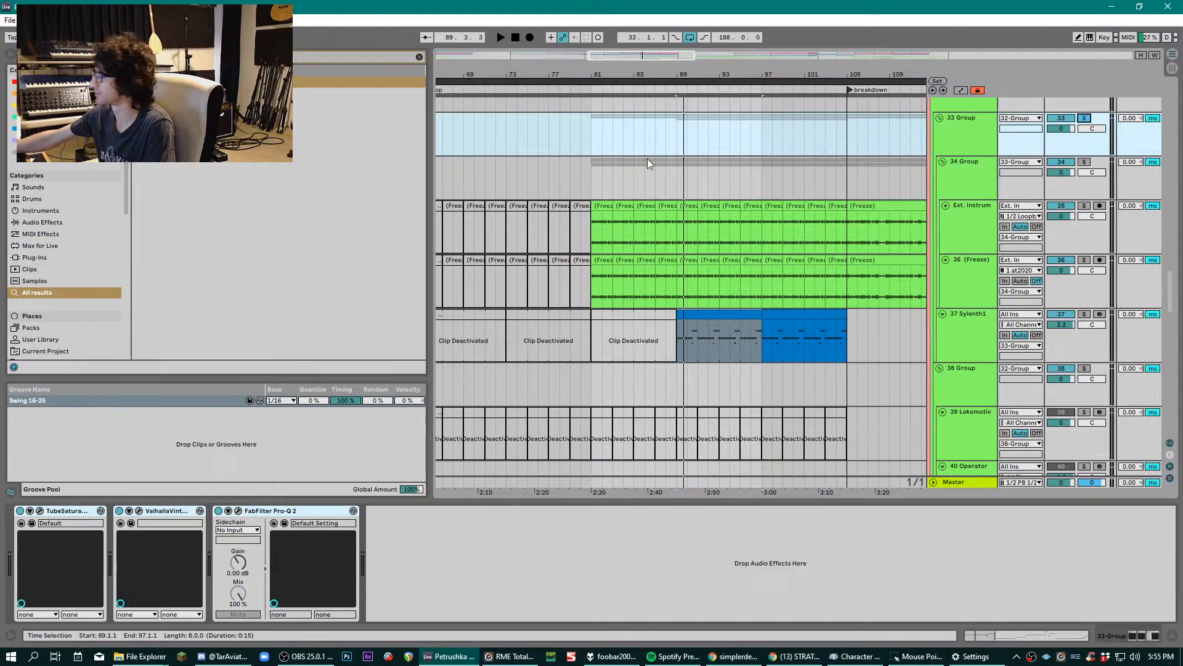
pyautogui.click(589, 176)
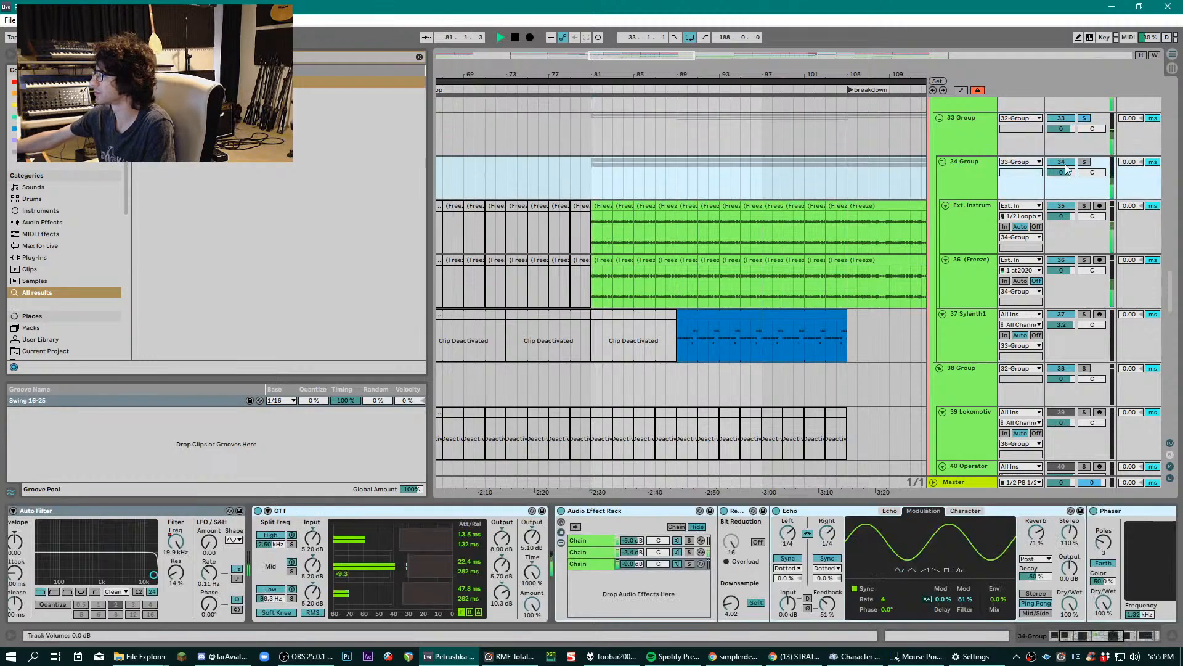
pyautogui.click(665, 185)
pyautogui.press('space')
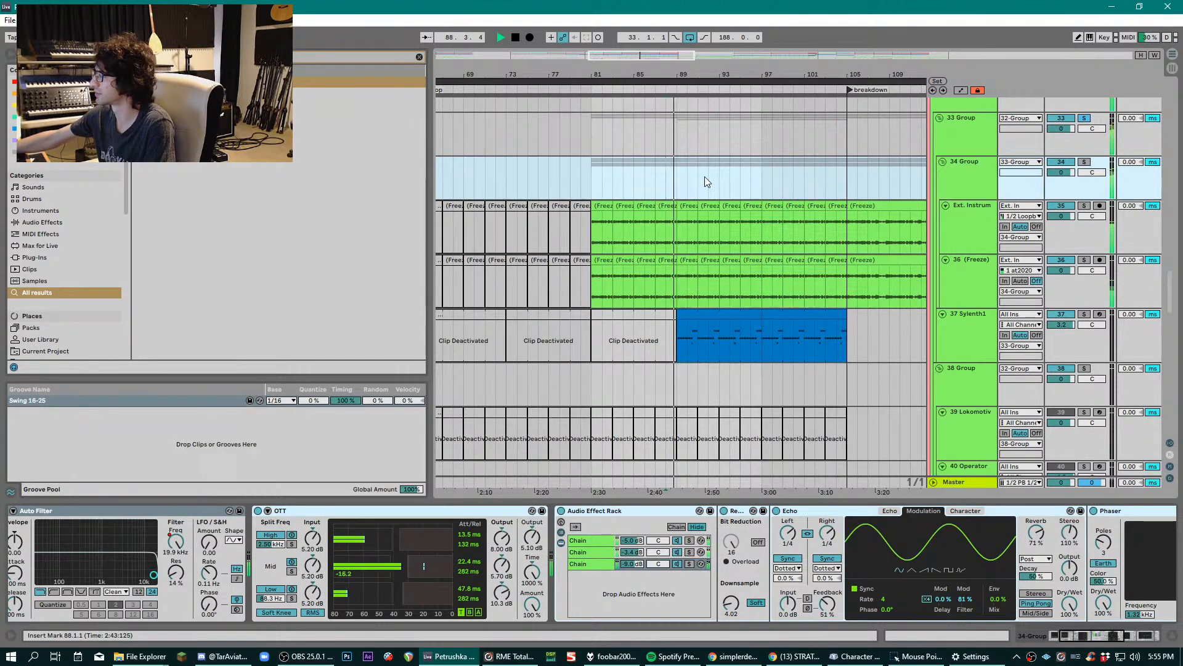
pyautogui.click(1083, 118)
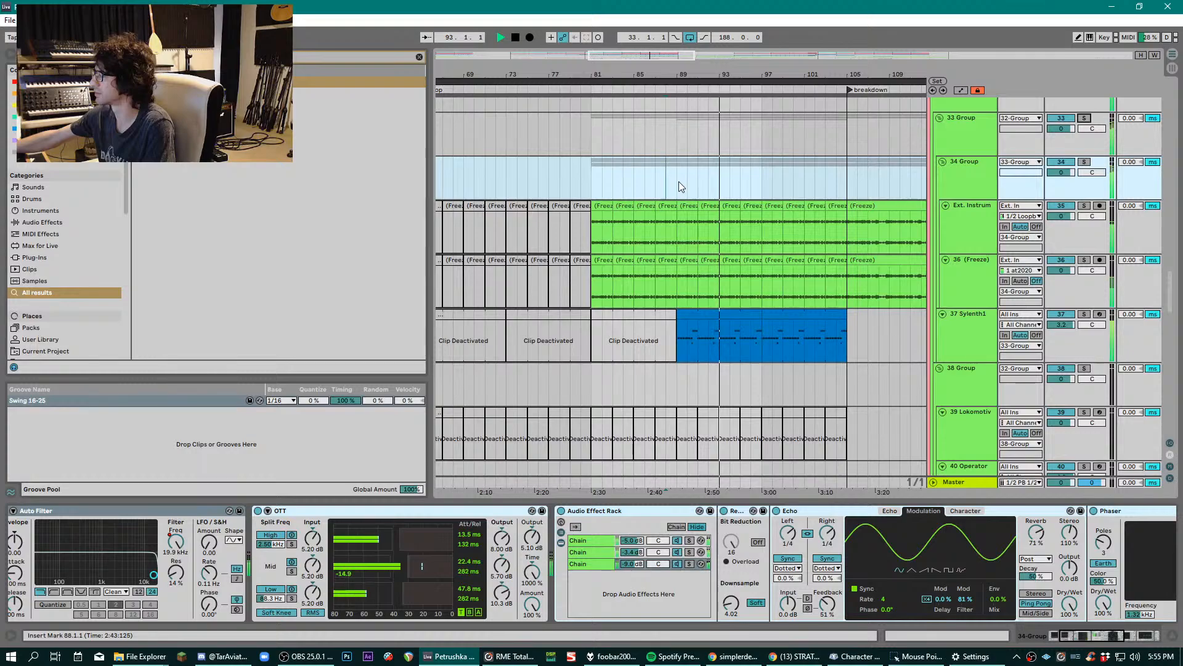
pyautogui.press('space')
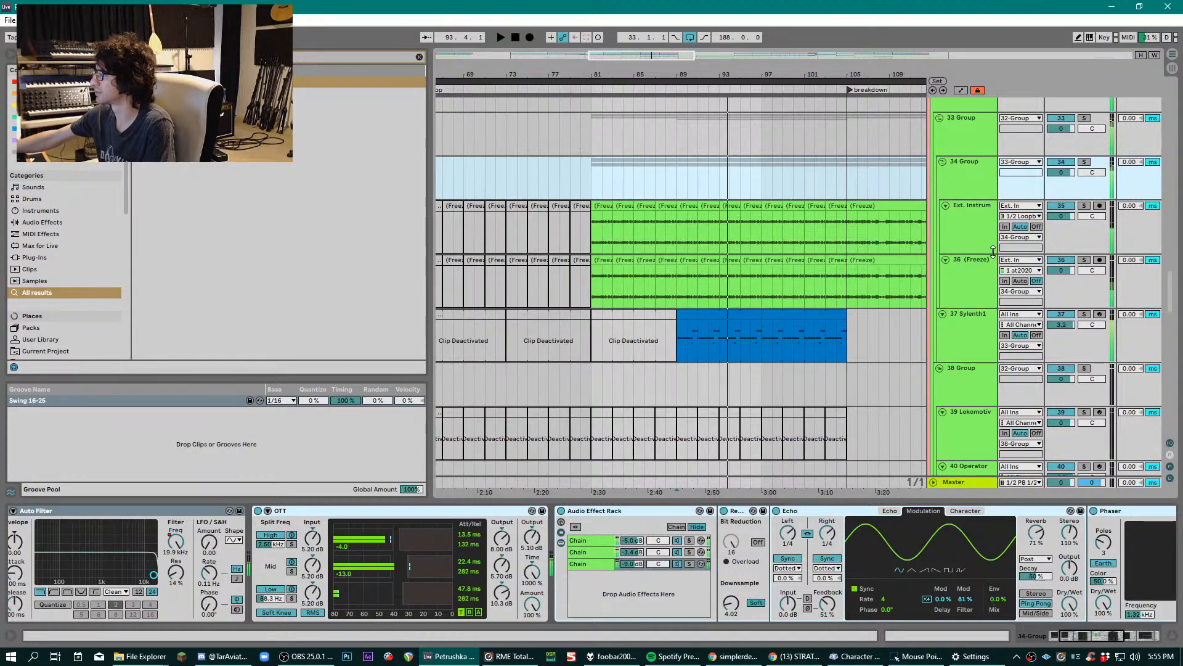
# - Play 33 Group soloed from bar 89 with FabFilter Pro-Q 2 switched off, turn it back on, and clear the solo
pyautogui.click(975, 145)
pyautogui.click(1086, 119)
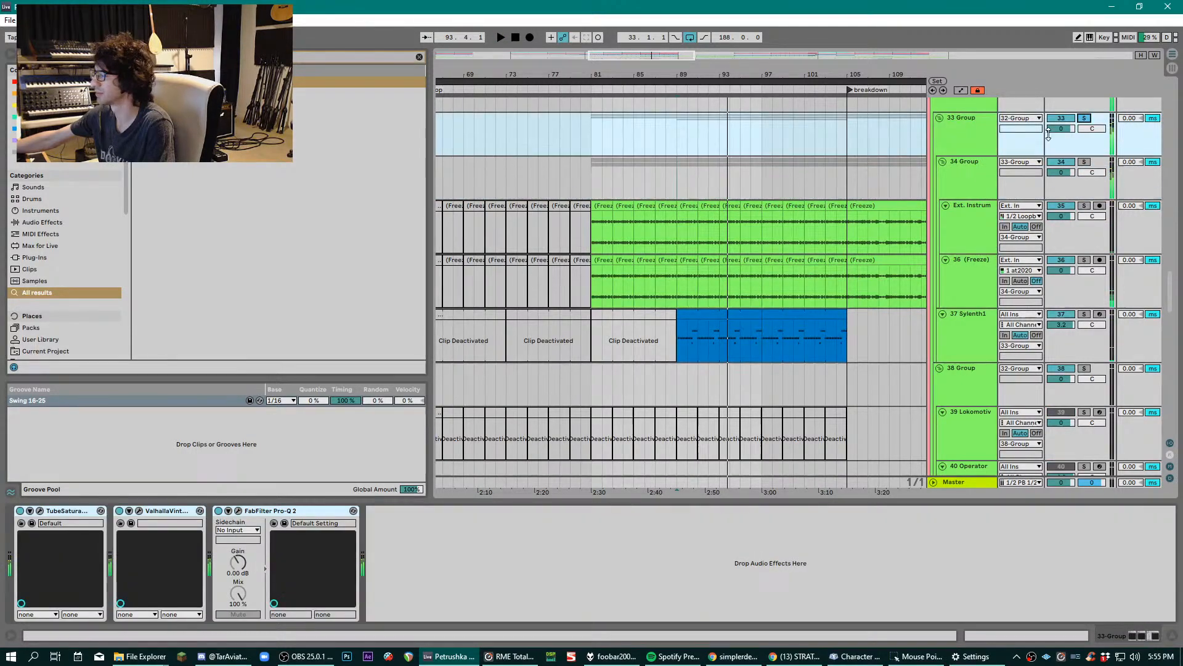
pyautogui.click(218, 511)
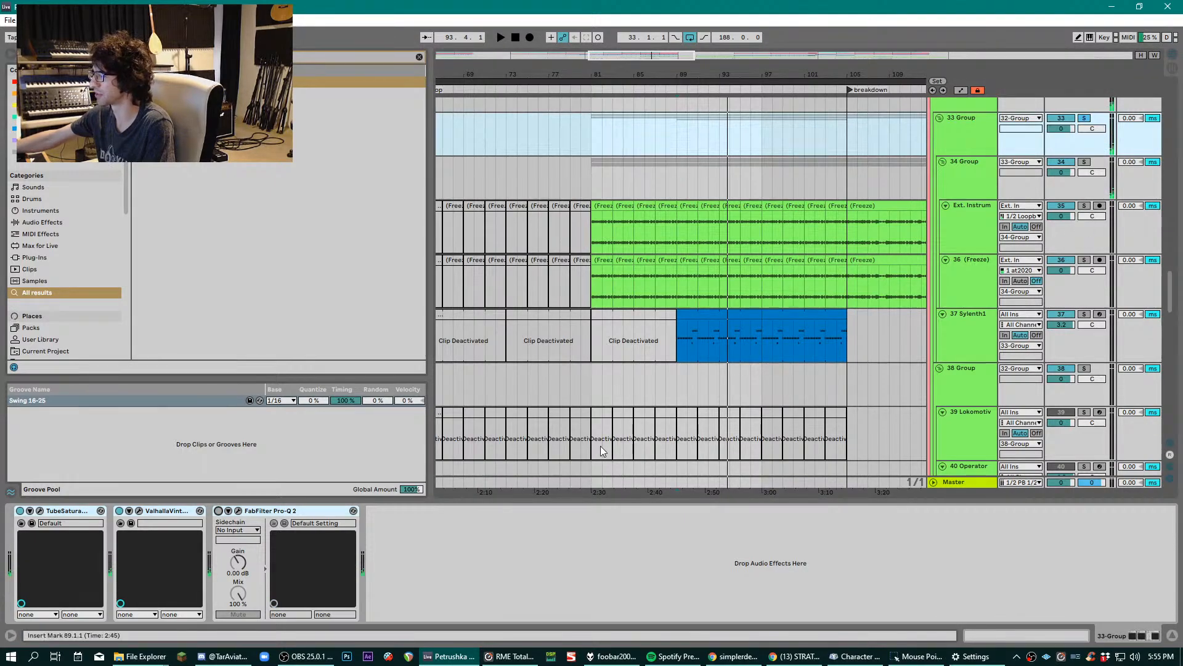
pyautogui.press('space')
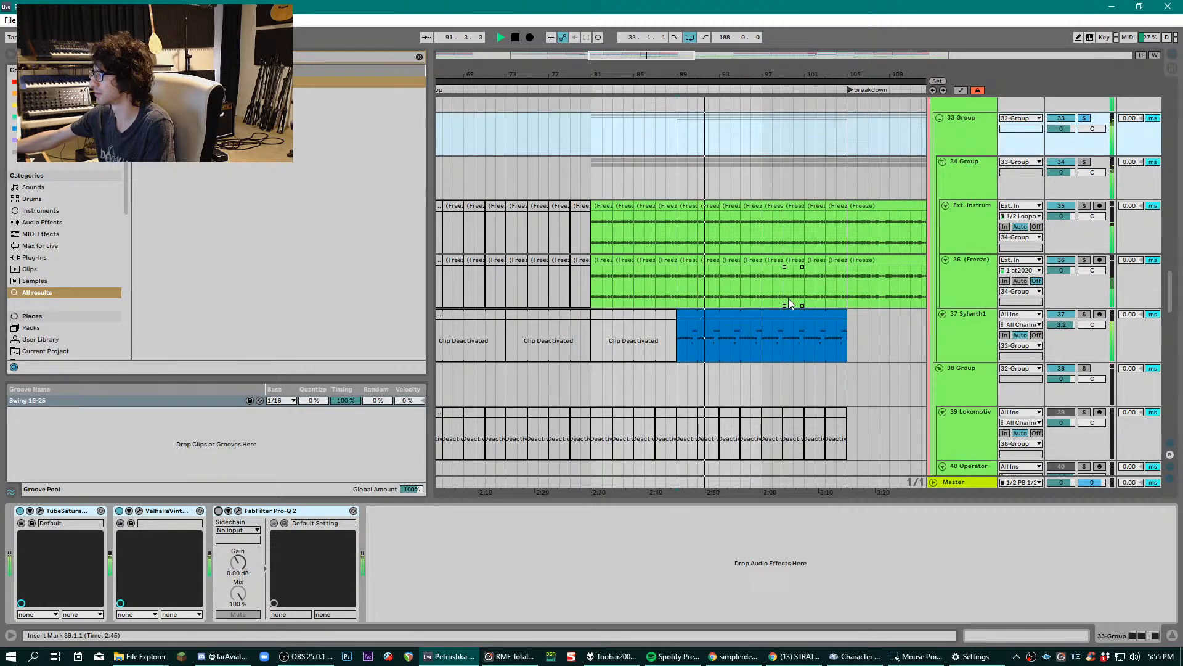
pyautogui.click(219, 511)
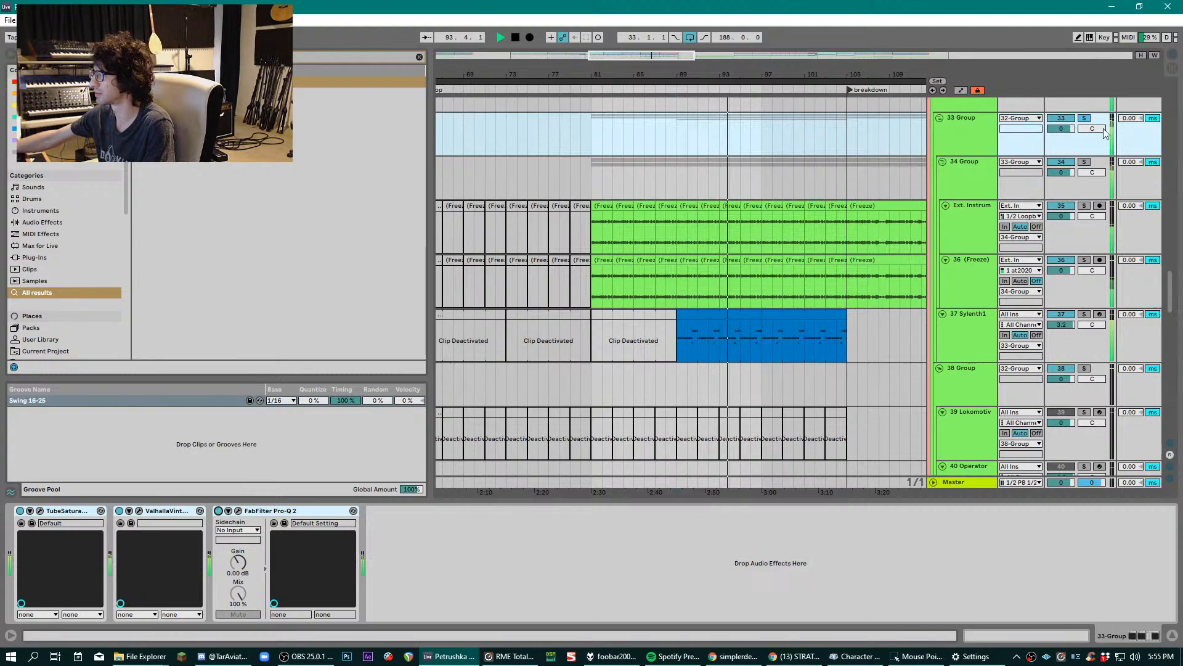
pyautogui.click(1085, 119)
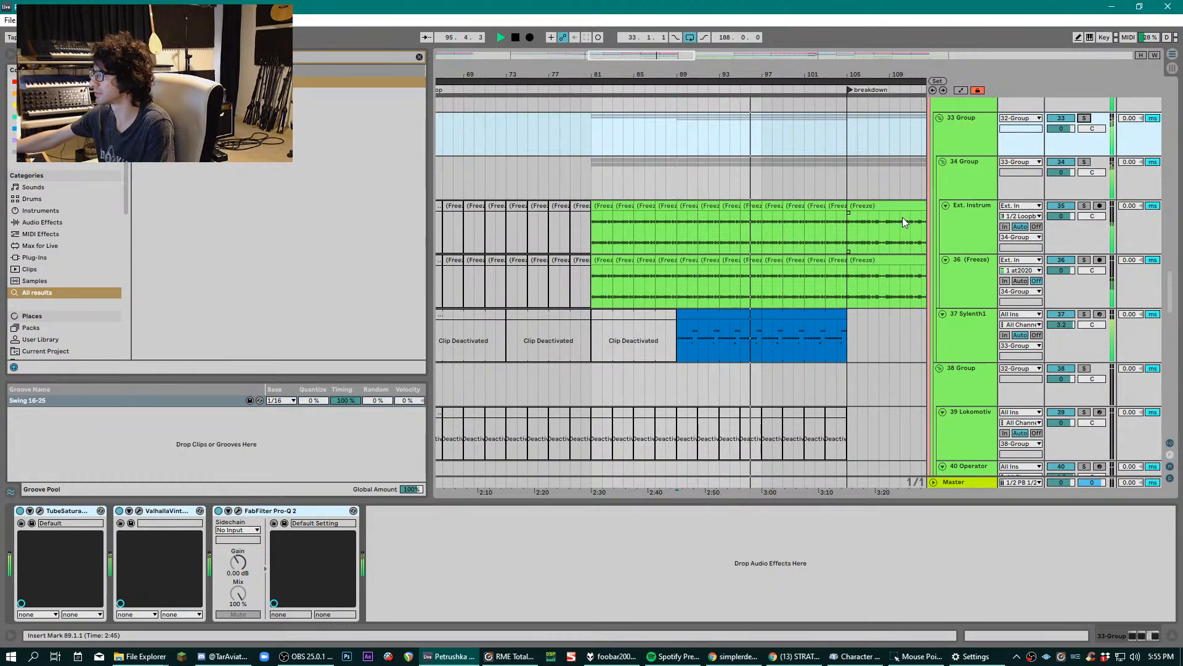
# - Examine which instrument groups and tracks play from the drop into the breakdown, and stop playback
pyautogui.moveTo(609, 82); pyautogui.dragTo(609, 76)
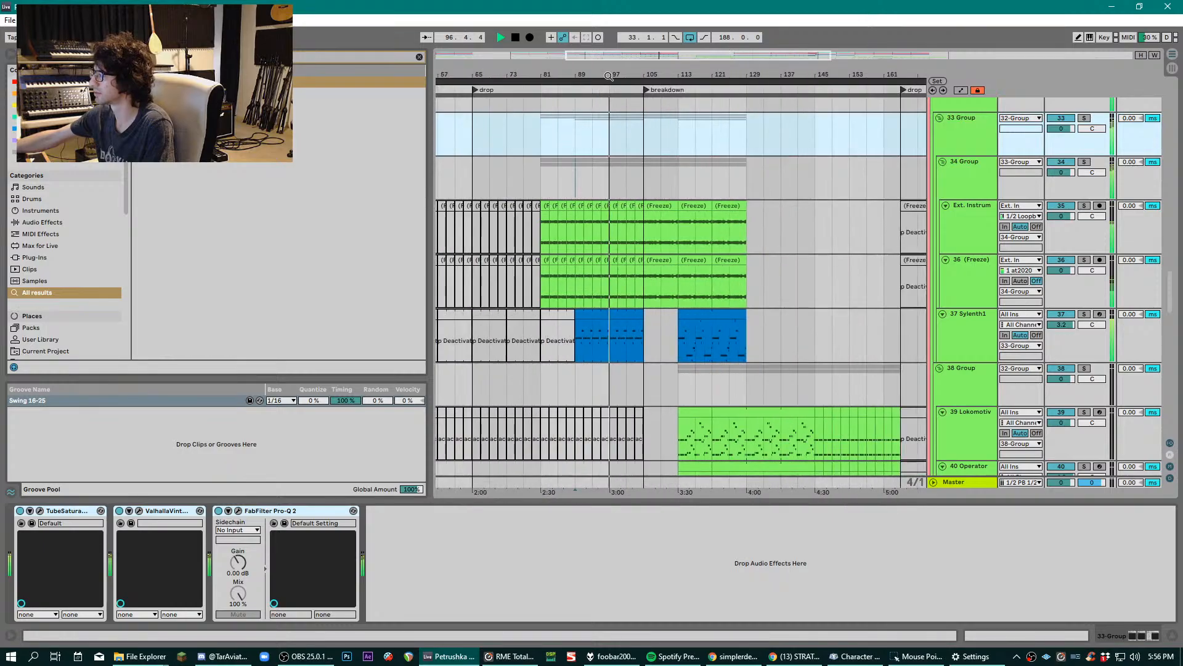
pyautogui.scroll(-3, 635, 163)
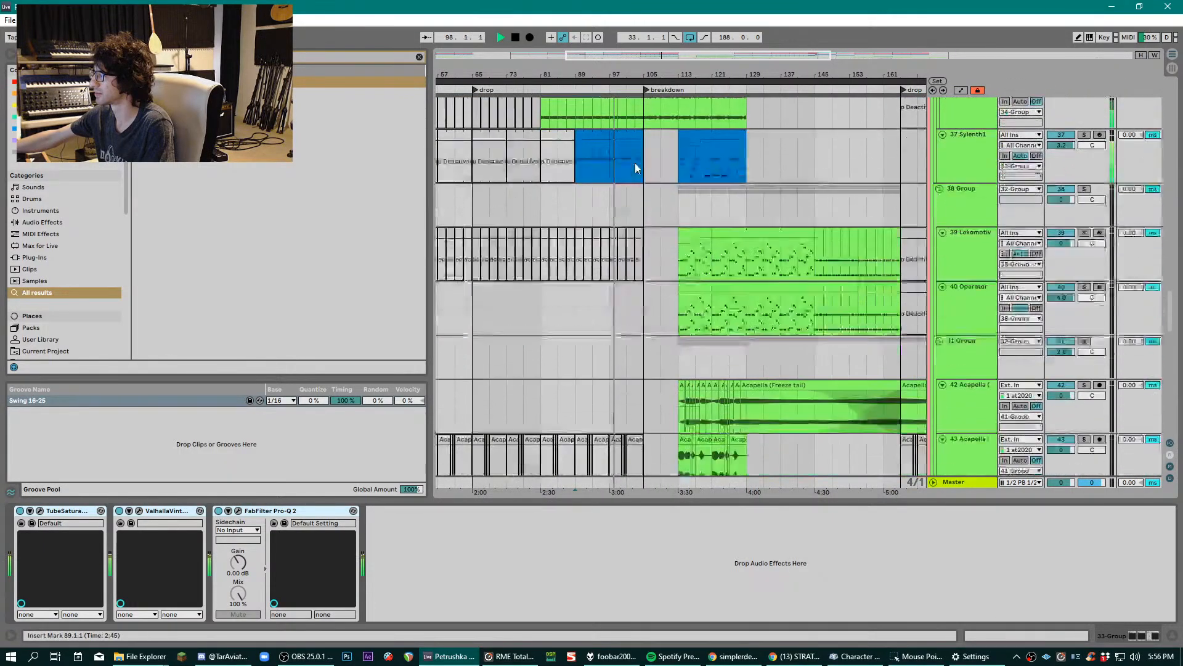
pyautogui.scroll(-5, 635, 167)
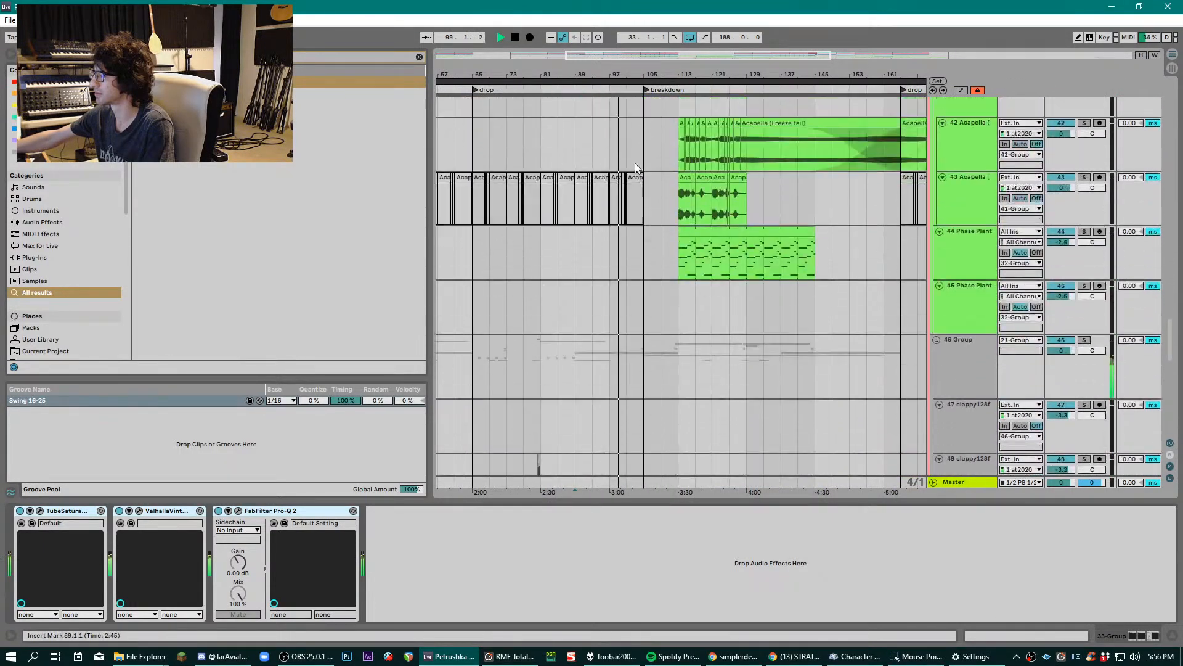
pyautogui.scroll(12, 641, 168)
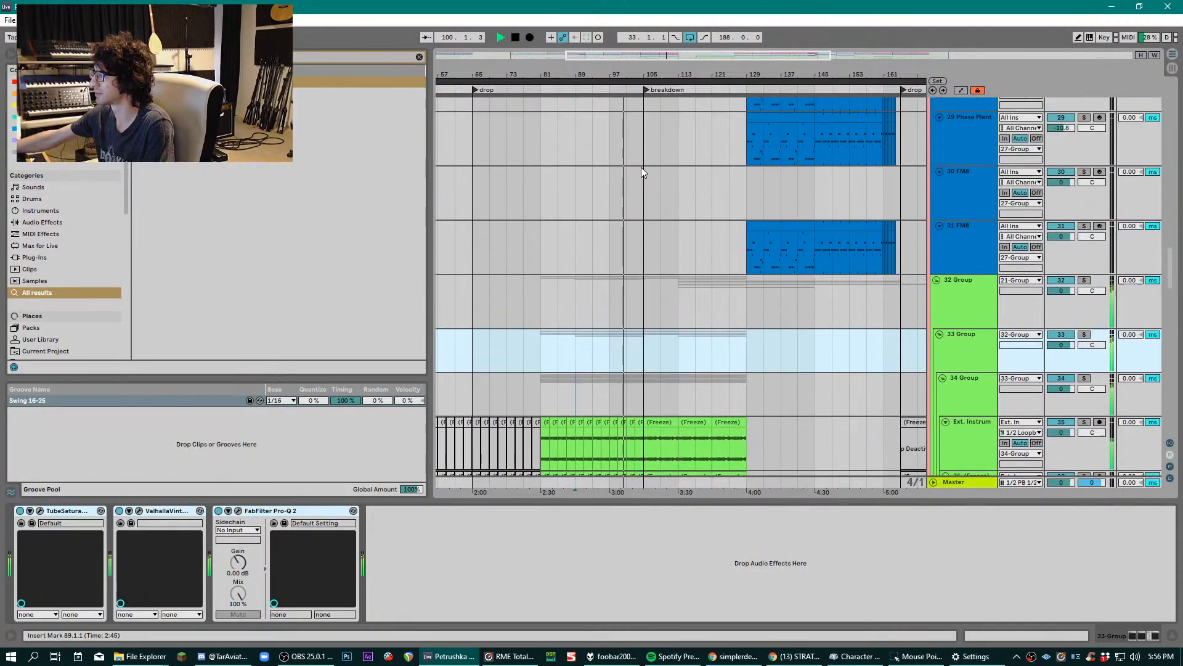
pyautogui.scroll(-2, 641, 168)
pyautogui.scroll(4, 641, 167)
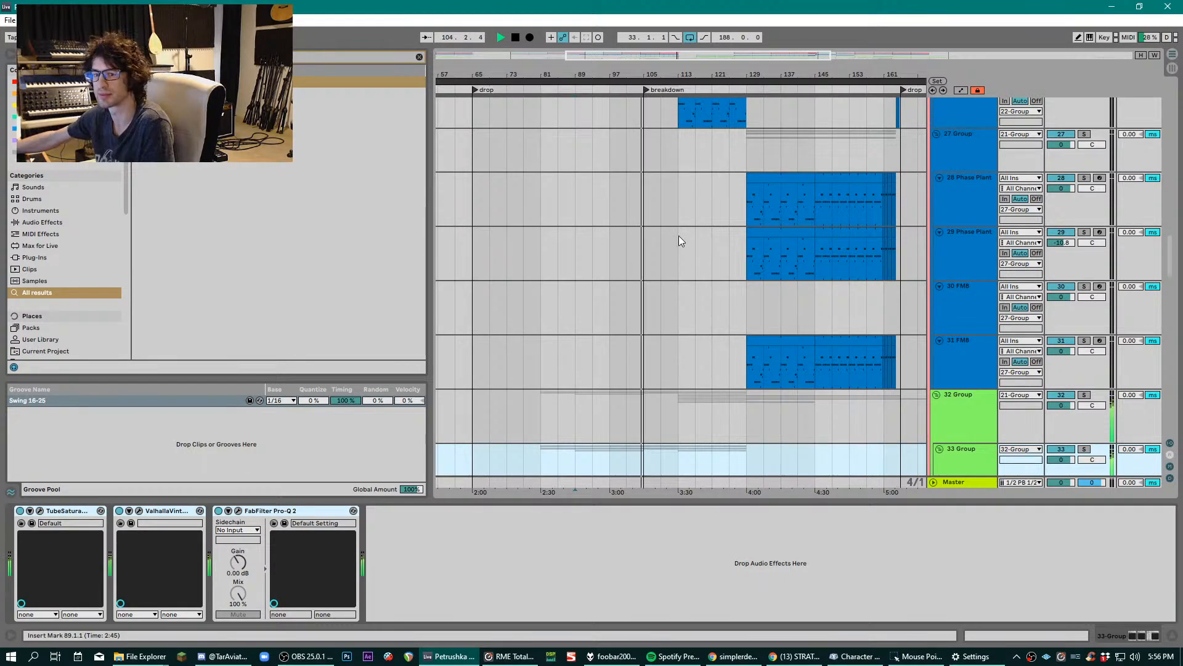
pyautogui.scroll(-10, 705, 238)
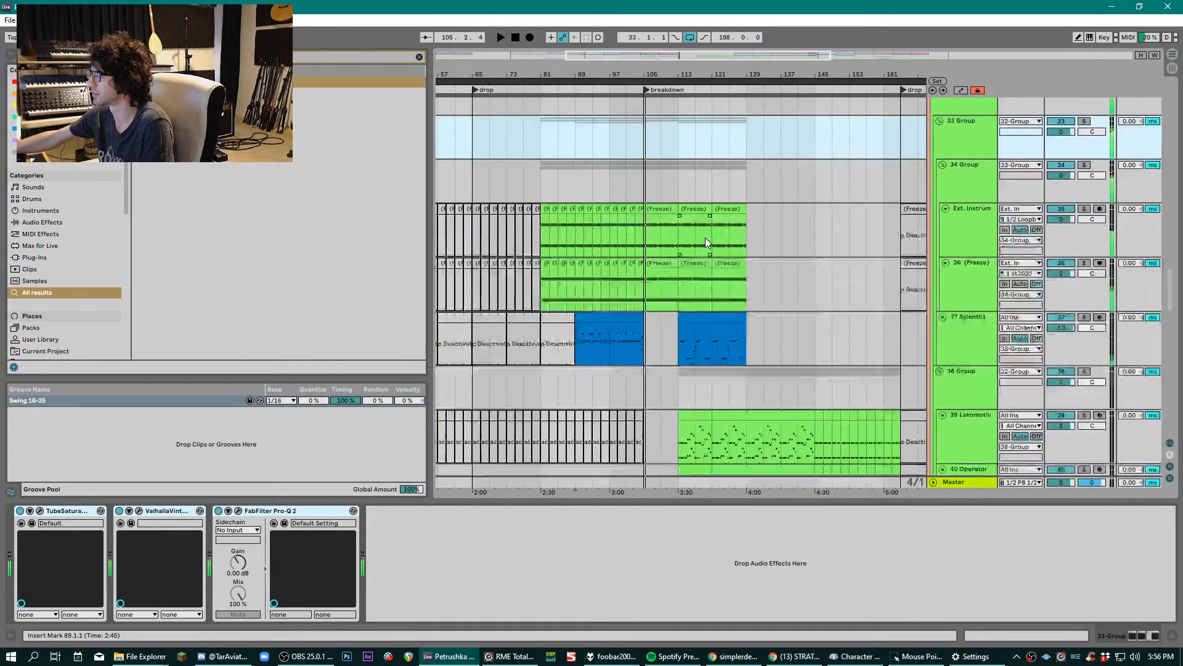
pyautogui.scroll(-3, 705, 238)
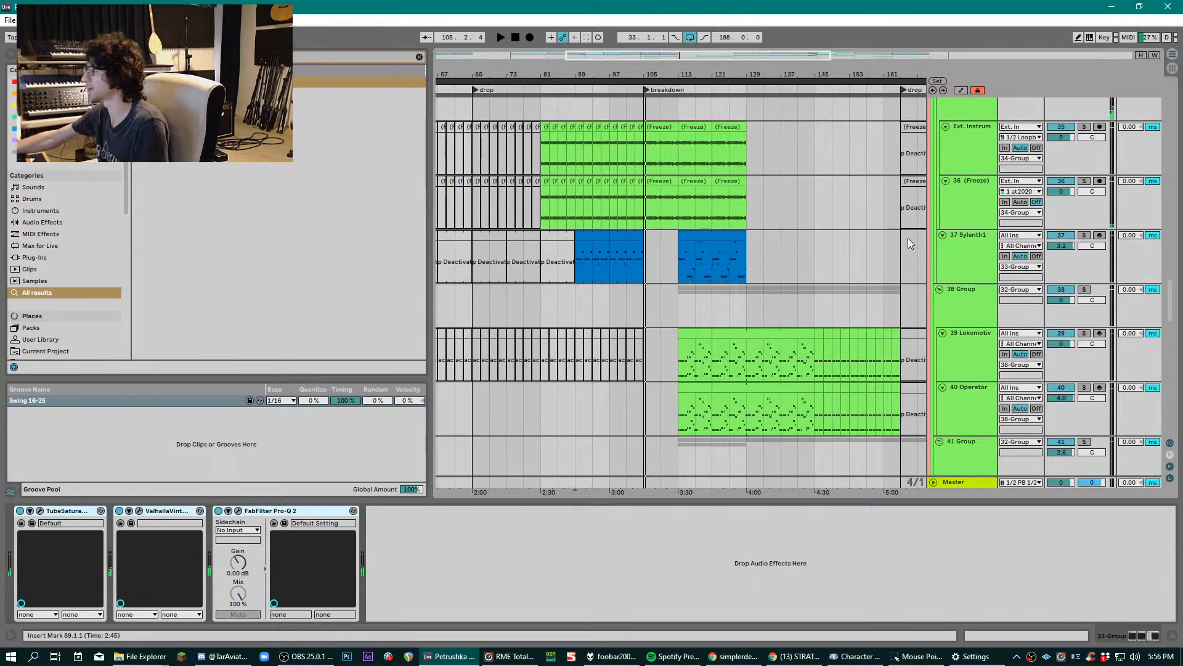
pyautogui.scroll(-7, 908, 238)
pyautogui.scroll(15, 903, 253)
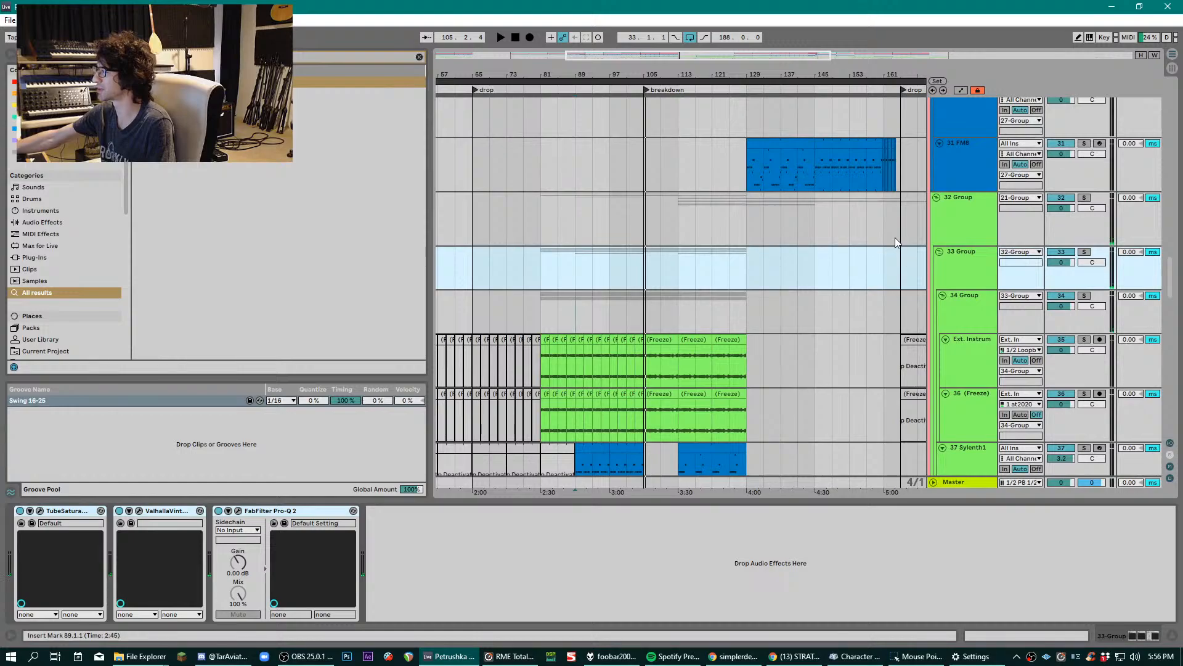
pyautogui.scroll(-11, 894, 237)
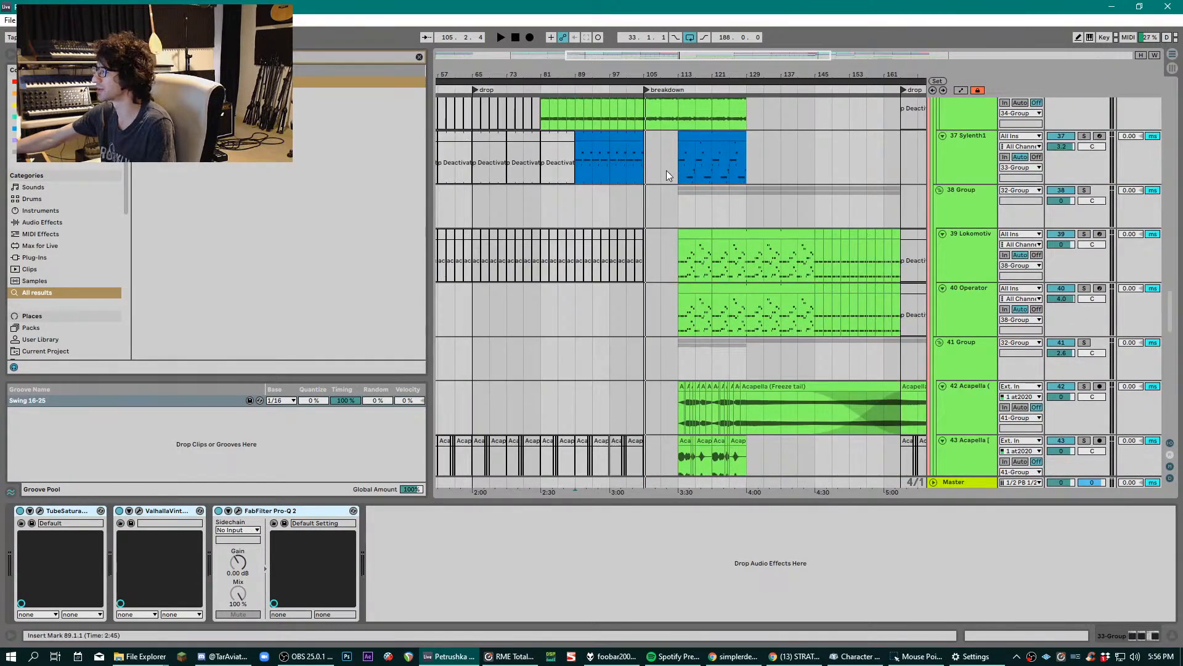
# - Show 38 Group's effect chain and play from bar 113, first with the group soloed and briefly with the full mix
pyautogui.click(667, 175)
pyautogui.scroll(4, 849, 217)
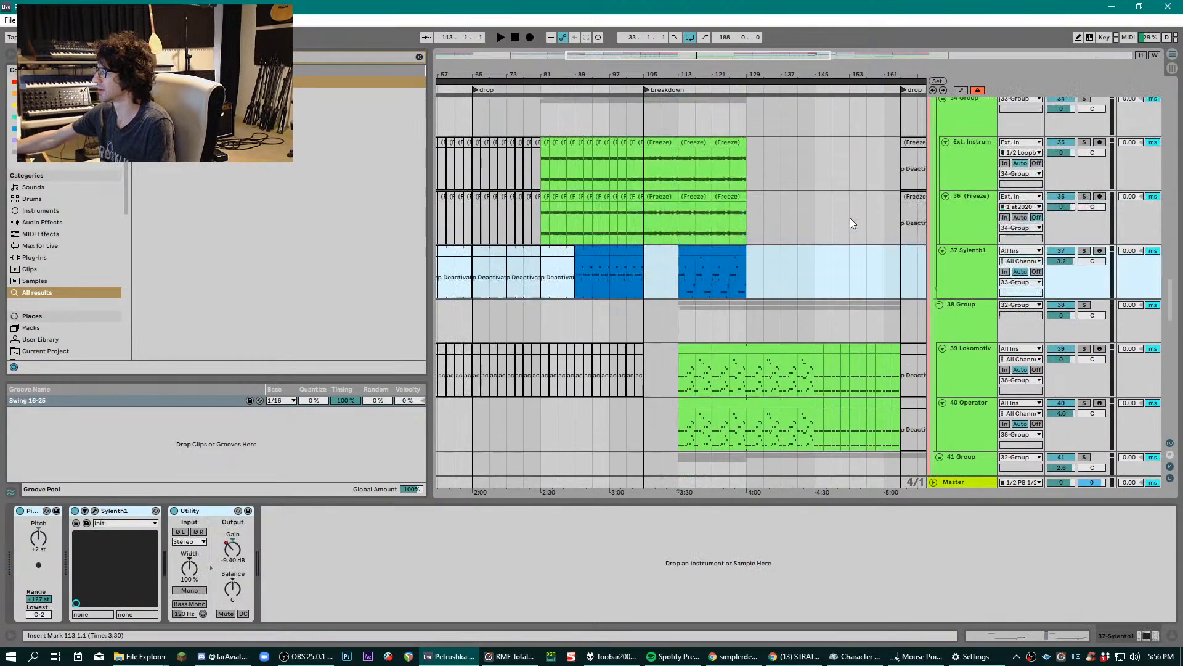
pyautogui.click(646, 175)
pyautogui.scroll(-2, 988, 219)
pyautogui.click(690, 263)
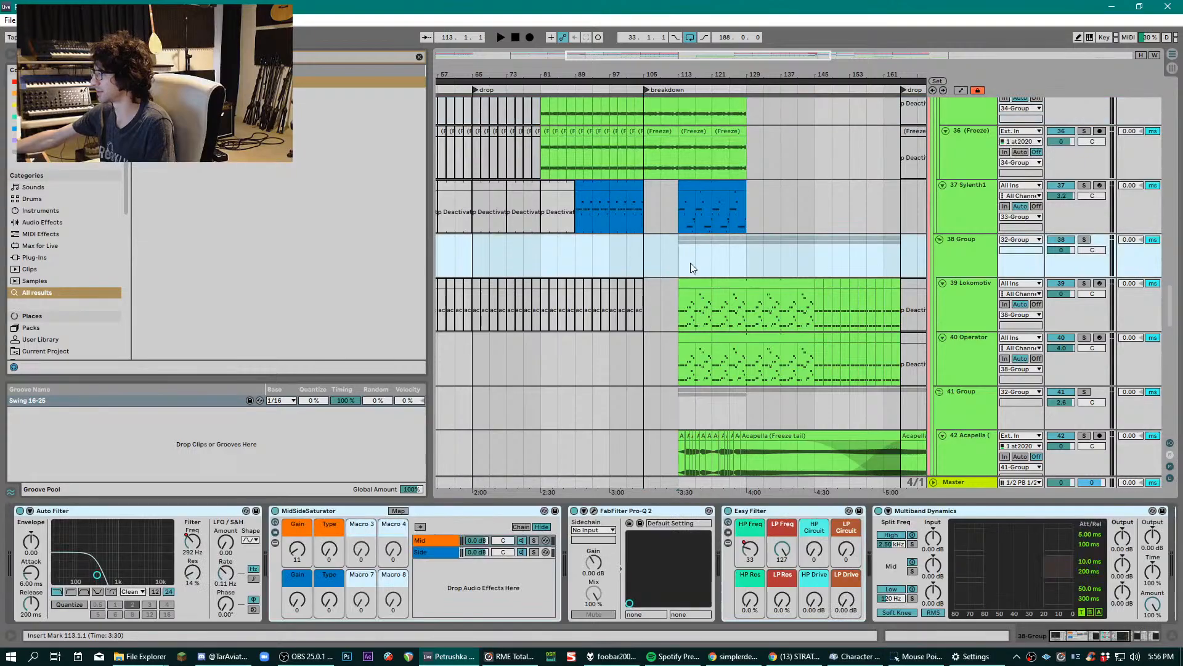
pyautogui.click(1084, 239)
pyautogui.press('space')
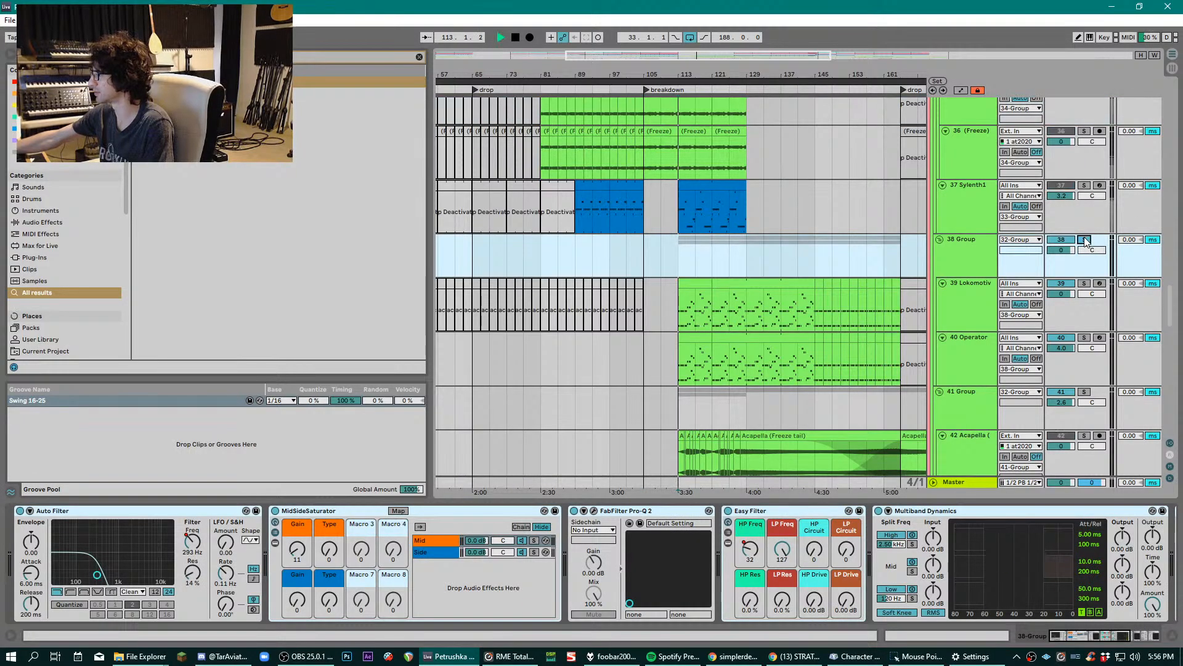
pyautogui.click(1084, 239)
pyautogui.press('space')
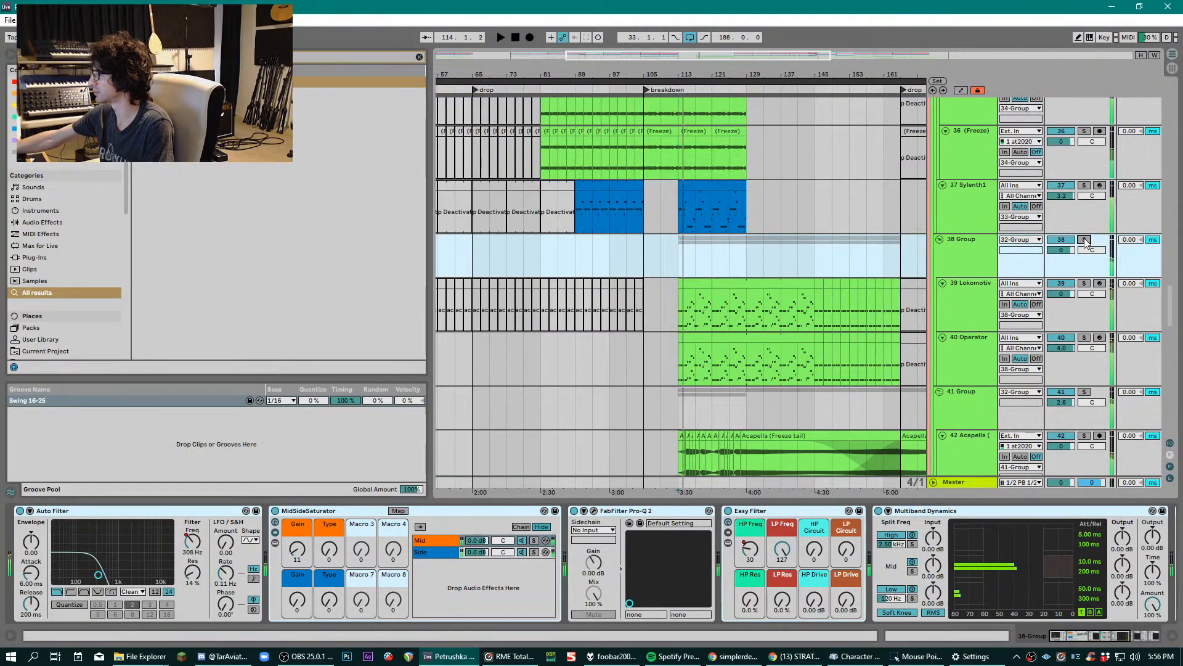
# - Solo 38 Group, show the device chain of the frozen Acapella track 42, and start playback from bar 113
pyautogui.click(1084, 239)
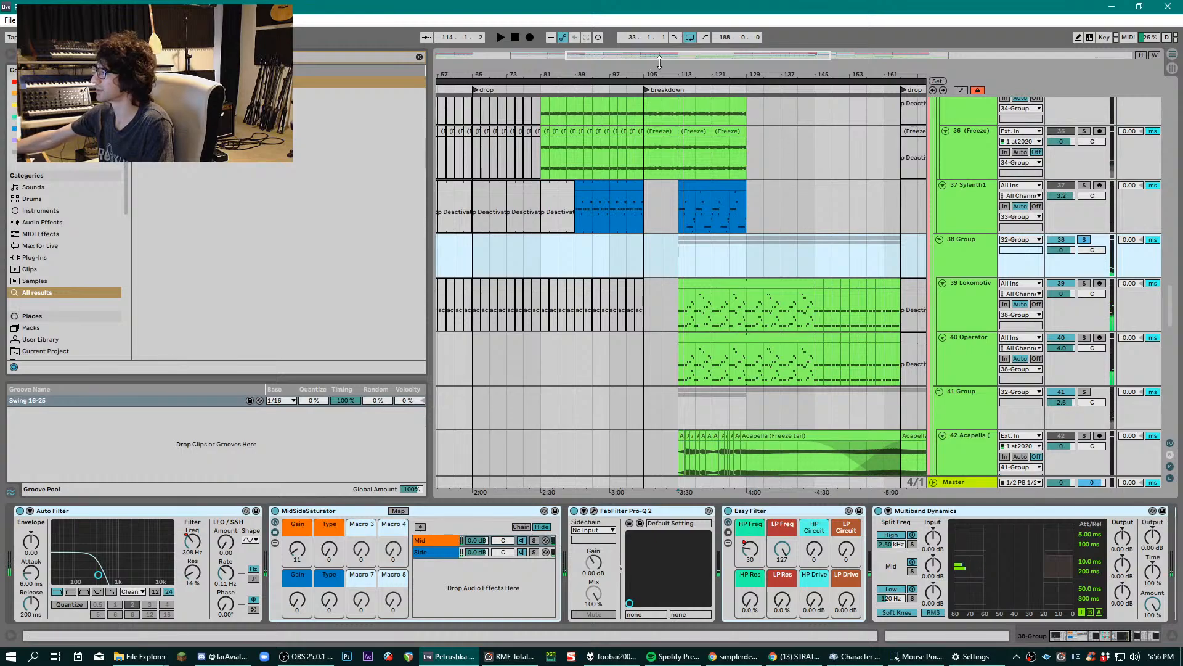
pyautogui.press('+')
pyautogui.scroll(-5, 736, 217)
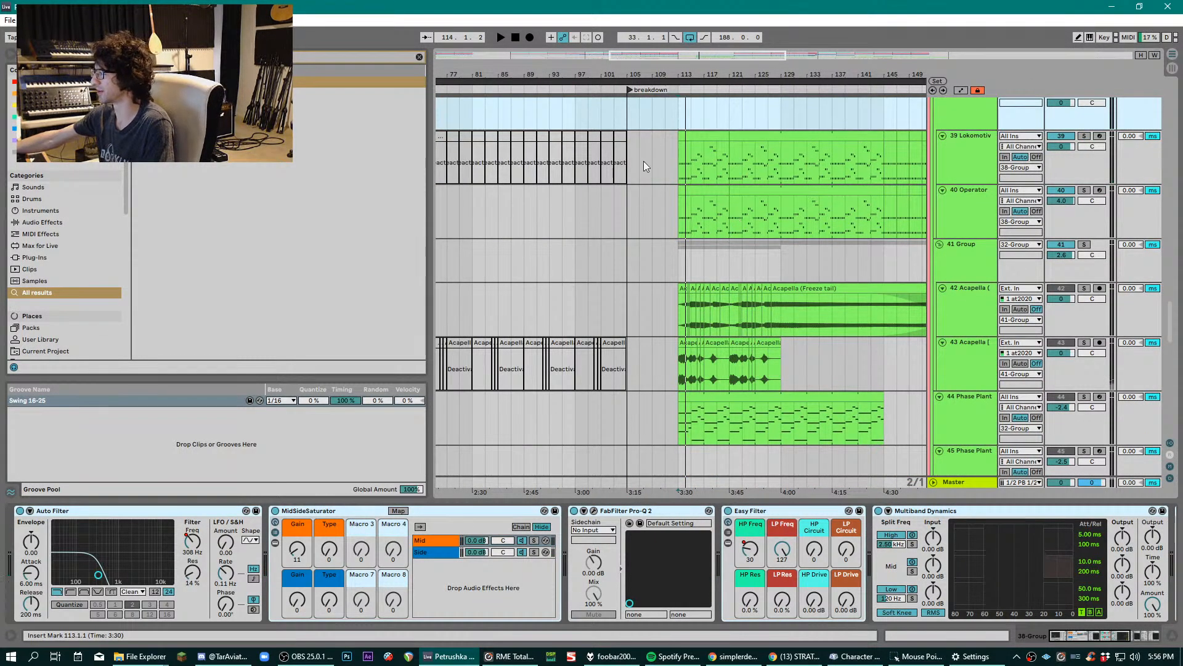
pyautogui.moveTo(657, 68); pyautogui.dragTo(664, 297)
pyautogui.click(644, 333)
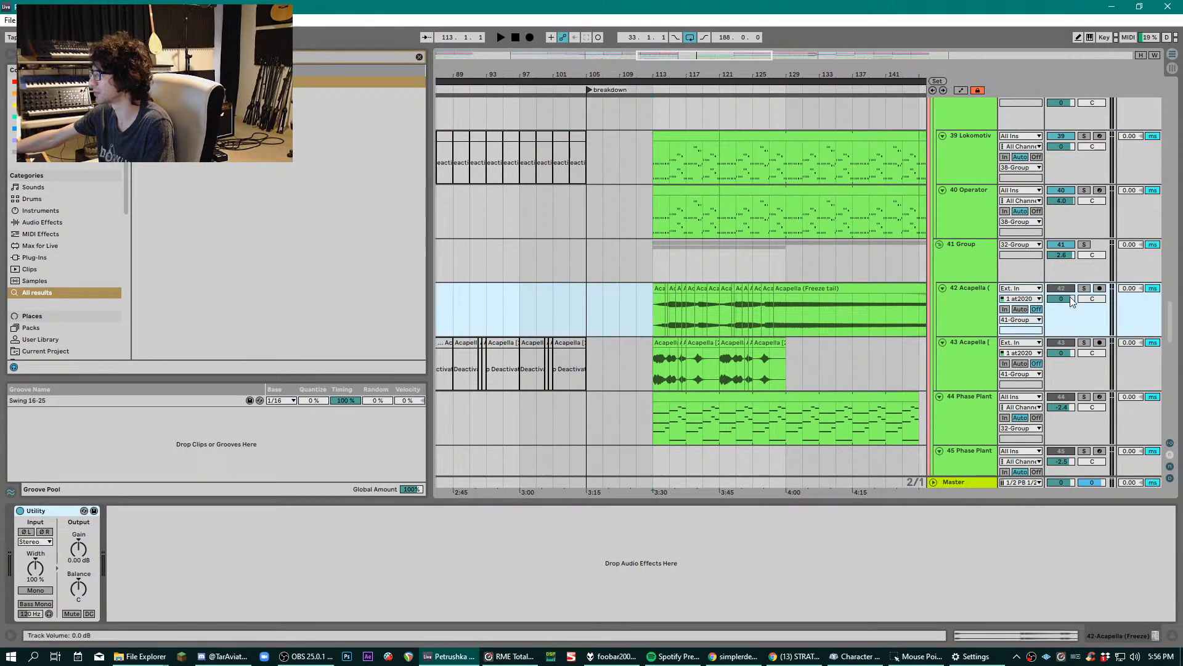
pyautogui.press('space')
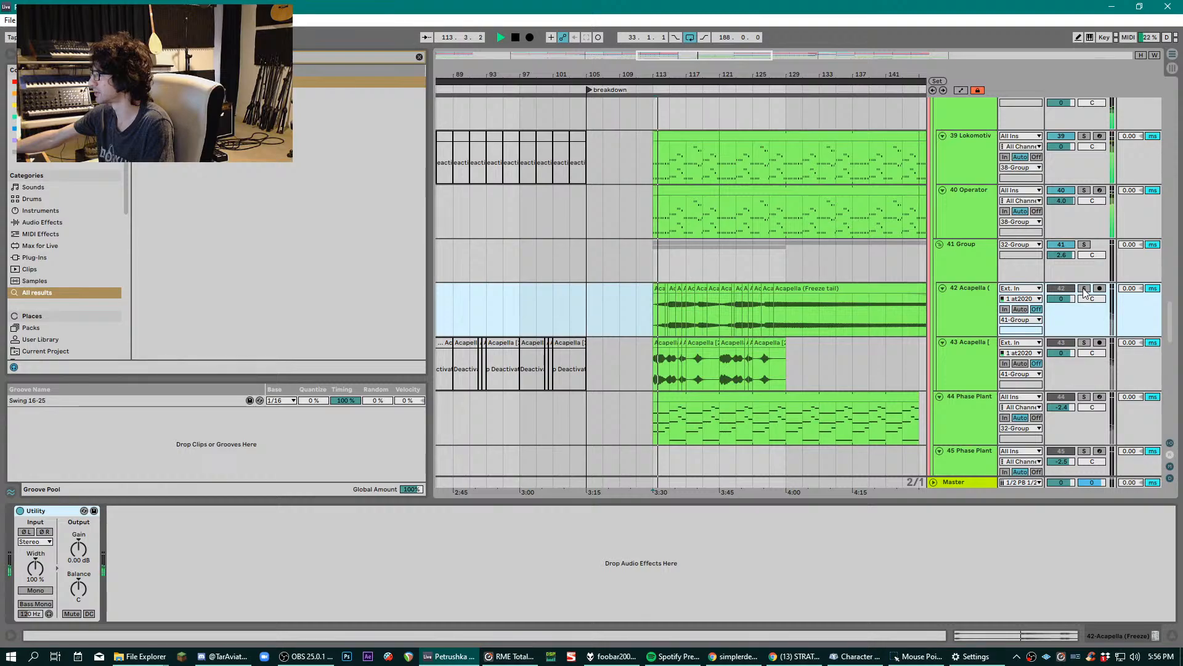
# - Move the solo to 41 Group, listen to its acapella layers until bar 129, and stop playback
pyautogui.click(1084, 288)
pyautogui.click(1085, 245)
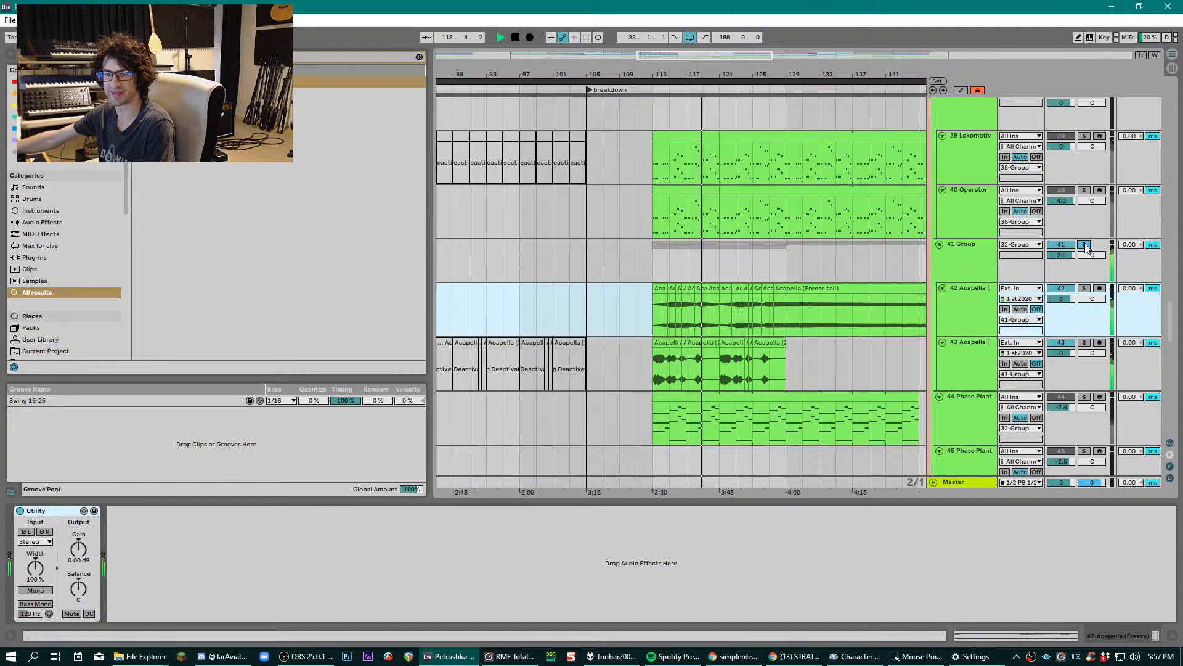
pyautogui.click(1084, 245)
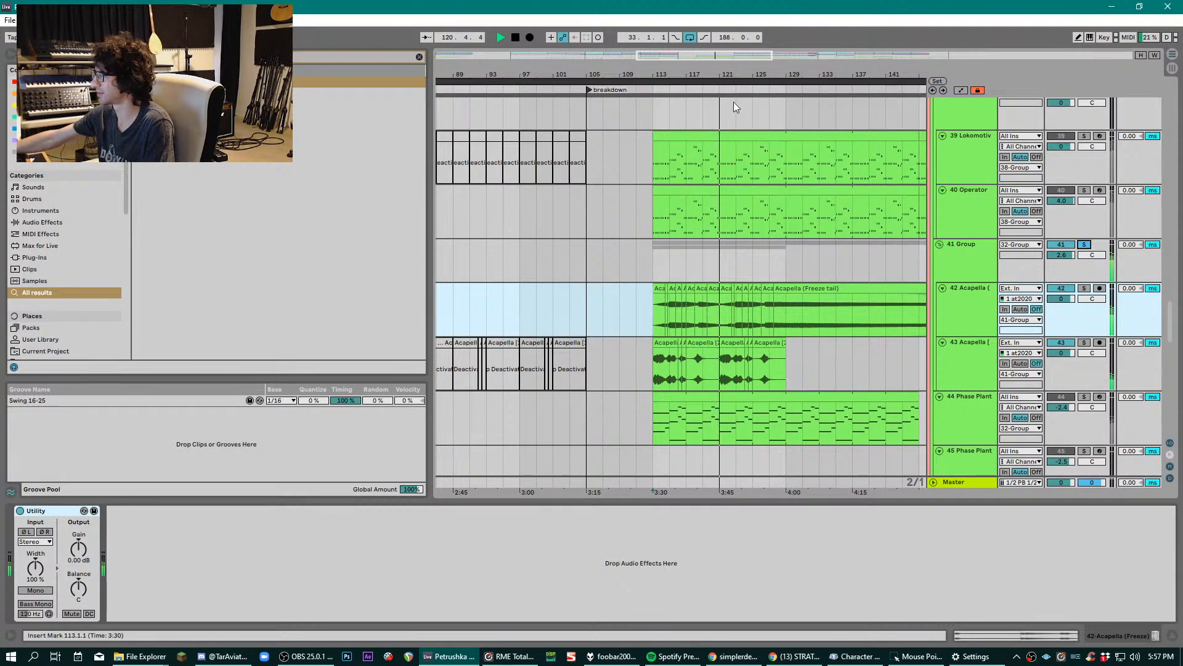
pyautogui.moveTo(724, 74)
pyautogui.mouseDown()
pyautogui.moveTo(724, 111)
pyautogui.moveTo(709, 68)
pyautogui.mouseUp()
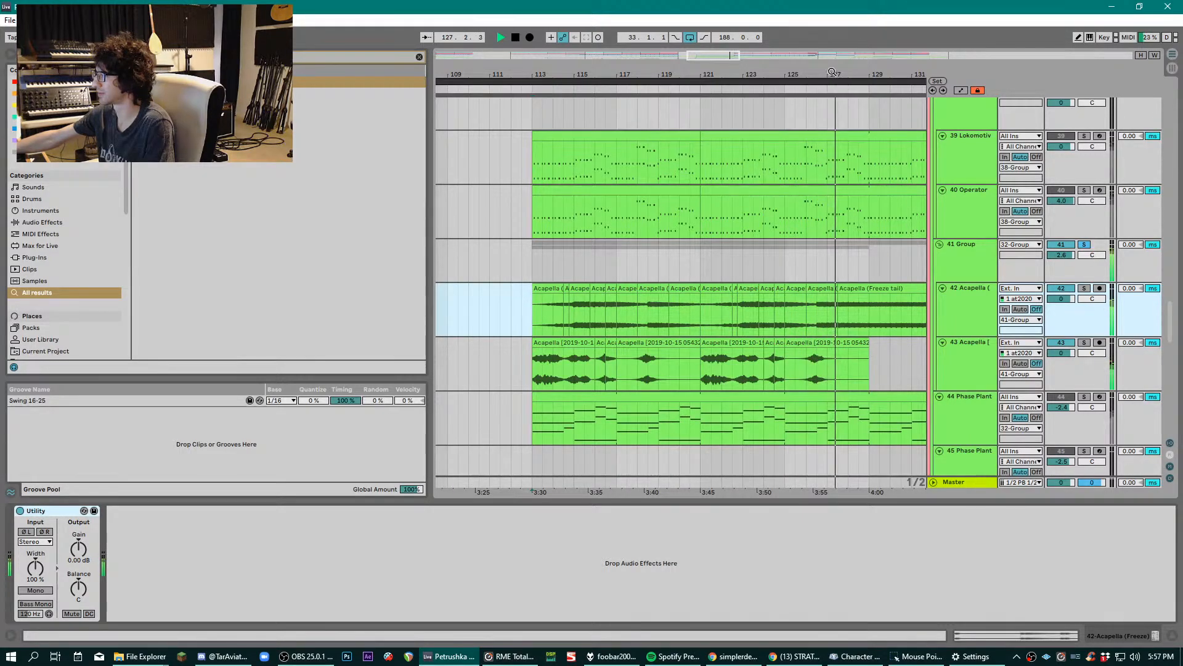
pyautogui.moveTo(835, 74); pyautogui.dragTo(829, 64)
pyautogui.press('-')
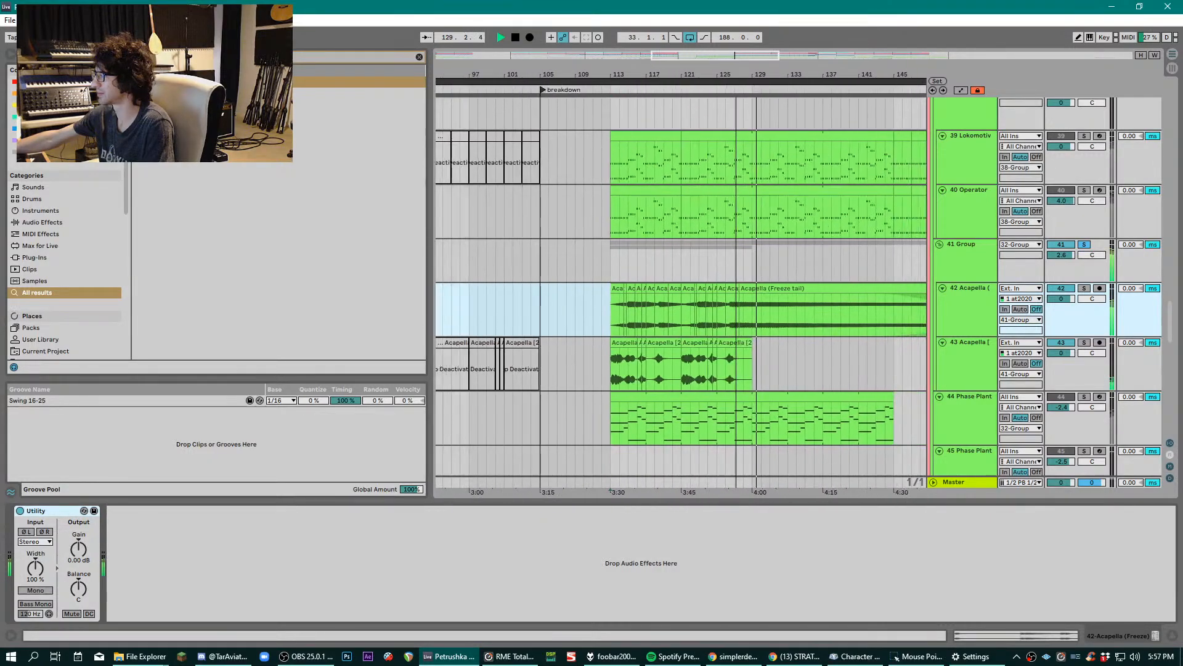
pyautogui.press('space')
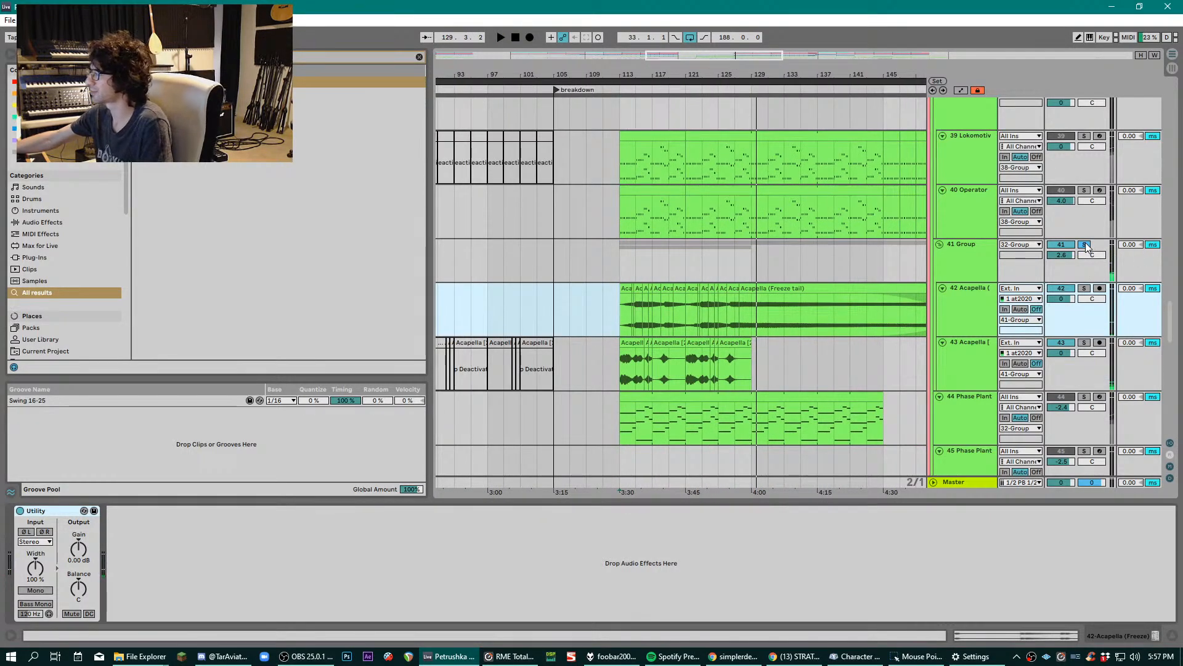
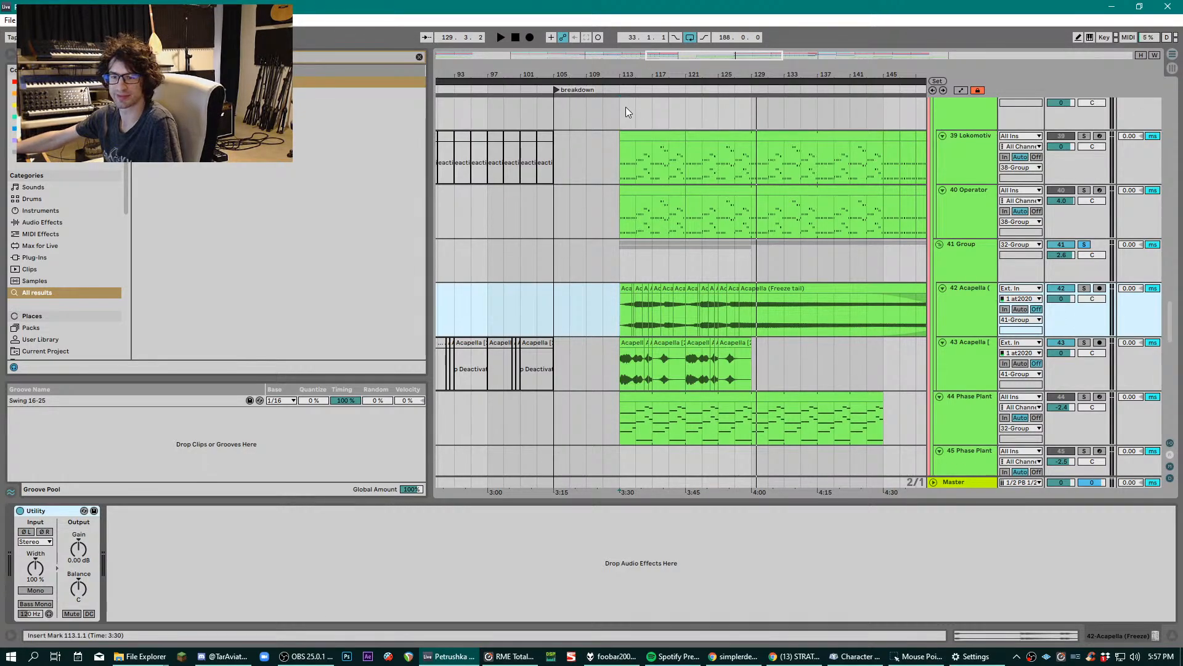
# - Show the device chain of 44 Phase Plant and examine its breakdown clip alongside the acapella clips
pyautogui.moveTo(621, 83)
pyautogui.mouseDown()
pyautogui.moveTo(621, 108)
pyautogui.moveTo(530, 117)
pyautogui.moveTo(517, 153)
pyautogui.moveTo(521, 93)
pyautogui.mouseUp()
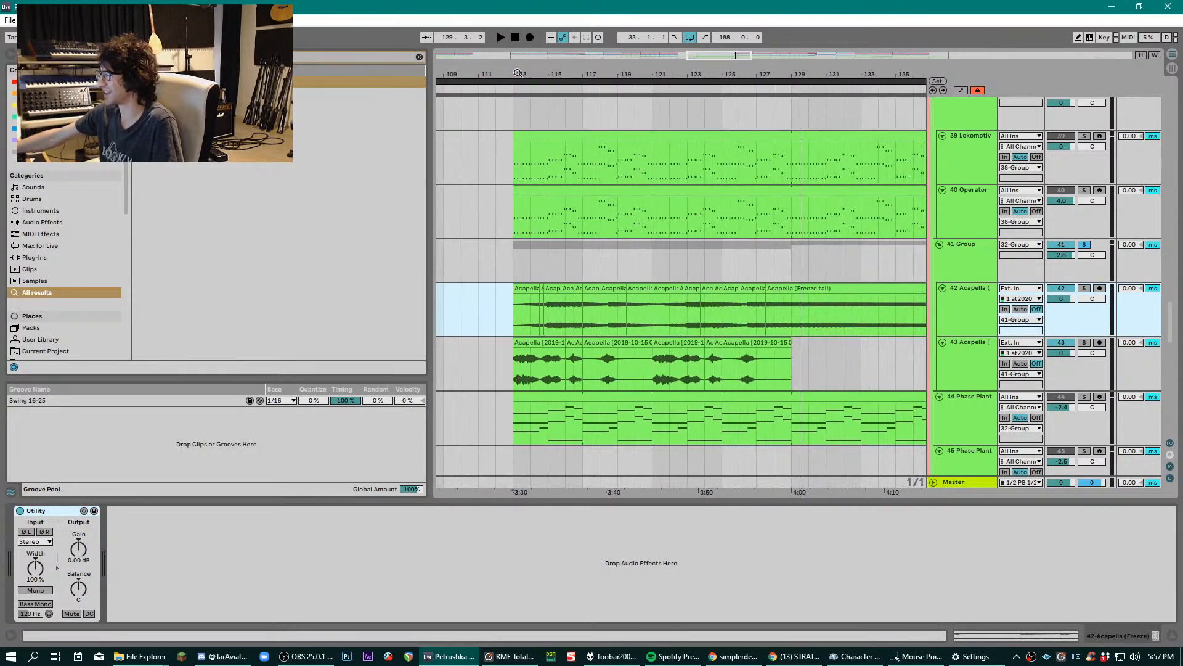
pyautogui.scroll(-2, 578, 228)
pyautogui.click(542, 347)
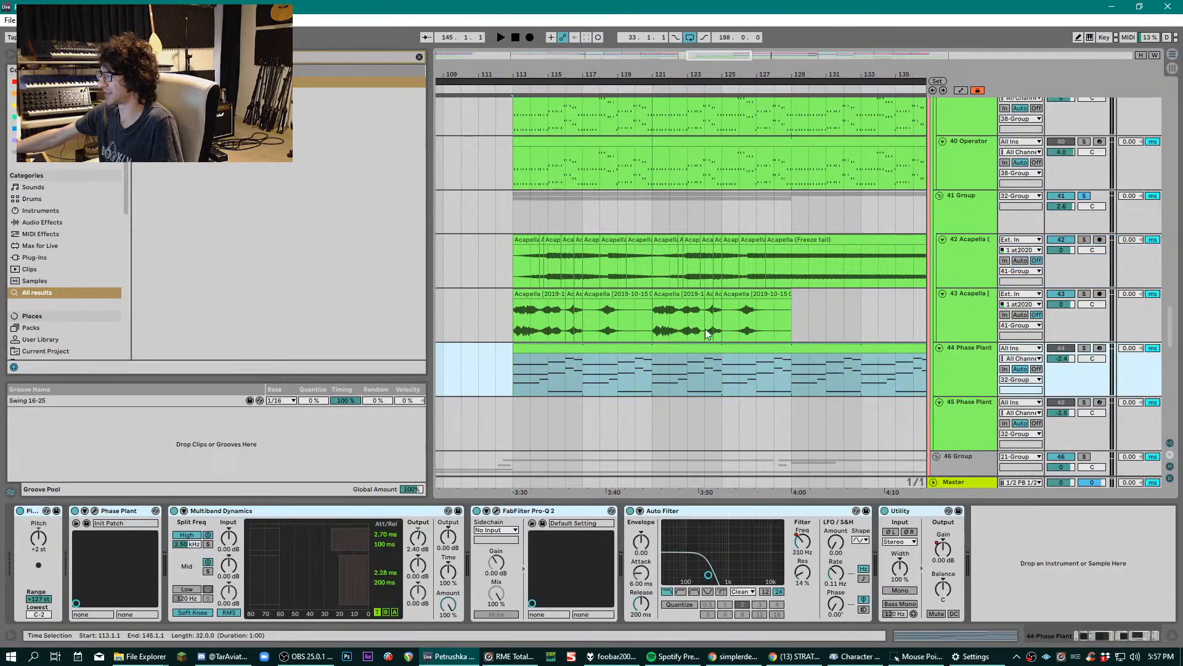
pyautogui.scroll(2, 705, 327)
pyautogui.moveTo(650, 69); pyautogui.dragTo(651, 52)
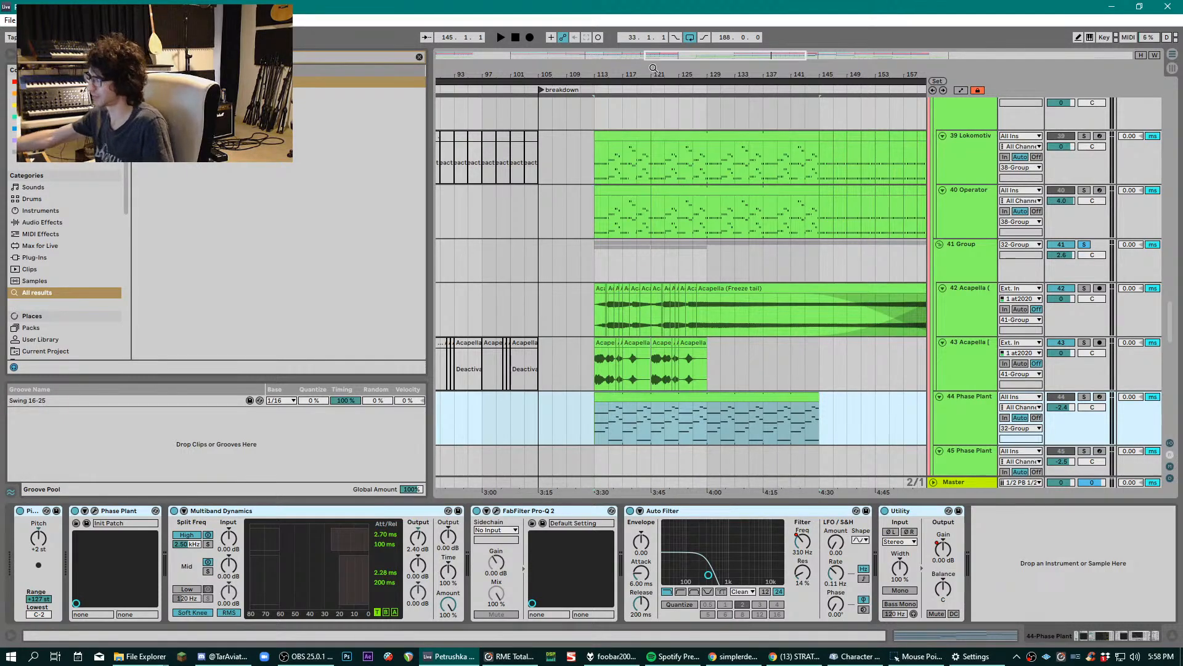
pyautogui.scroll(-2, 678, 278)
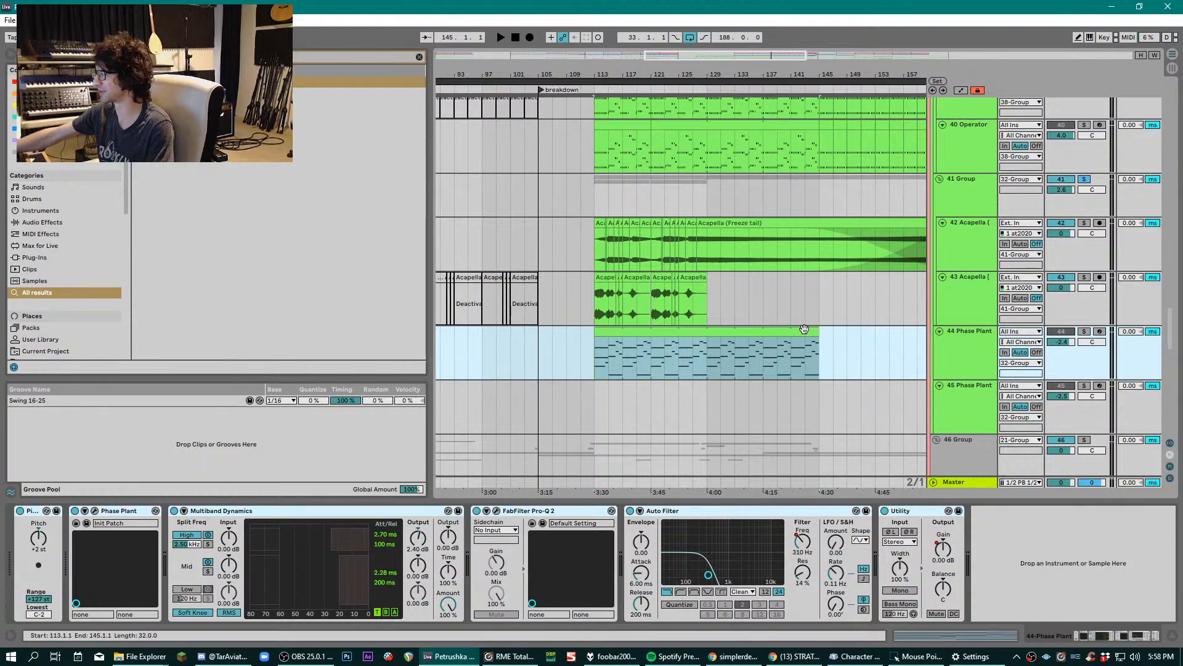
# - Clear the solo on 41 Group, solo 38 Group, and play it from bar 129
pyautogui.click(1085, 180)
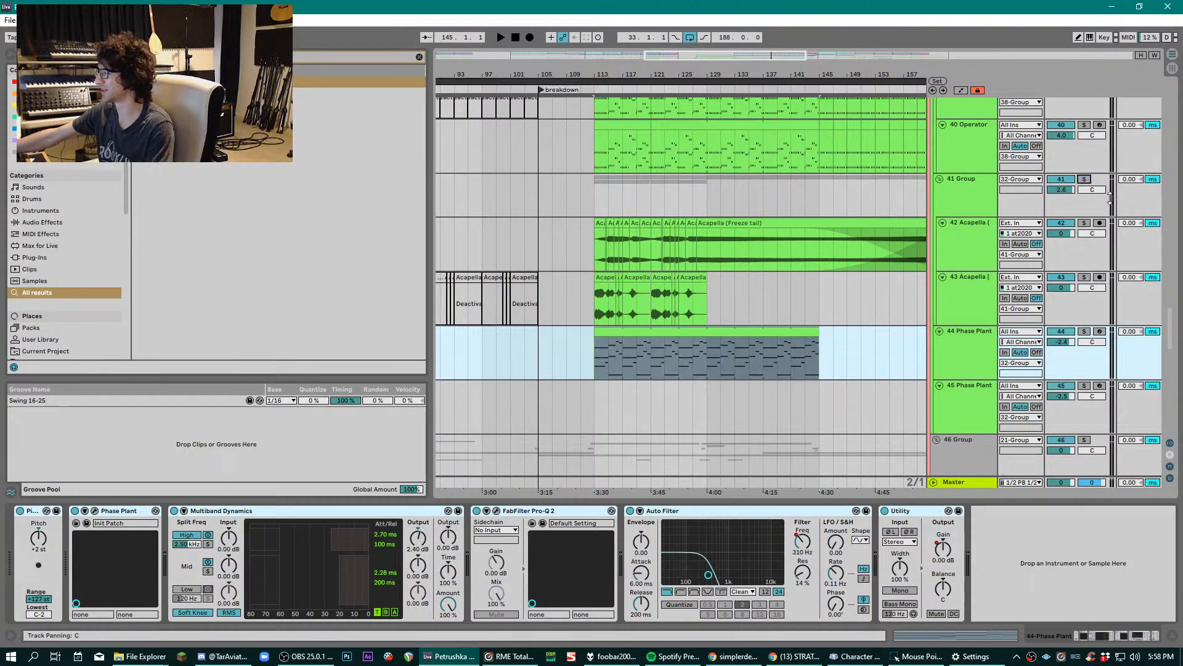
pyautogui.click(639, 342)
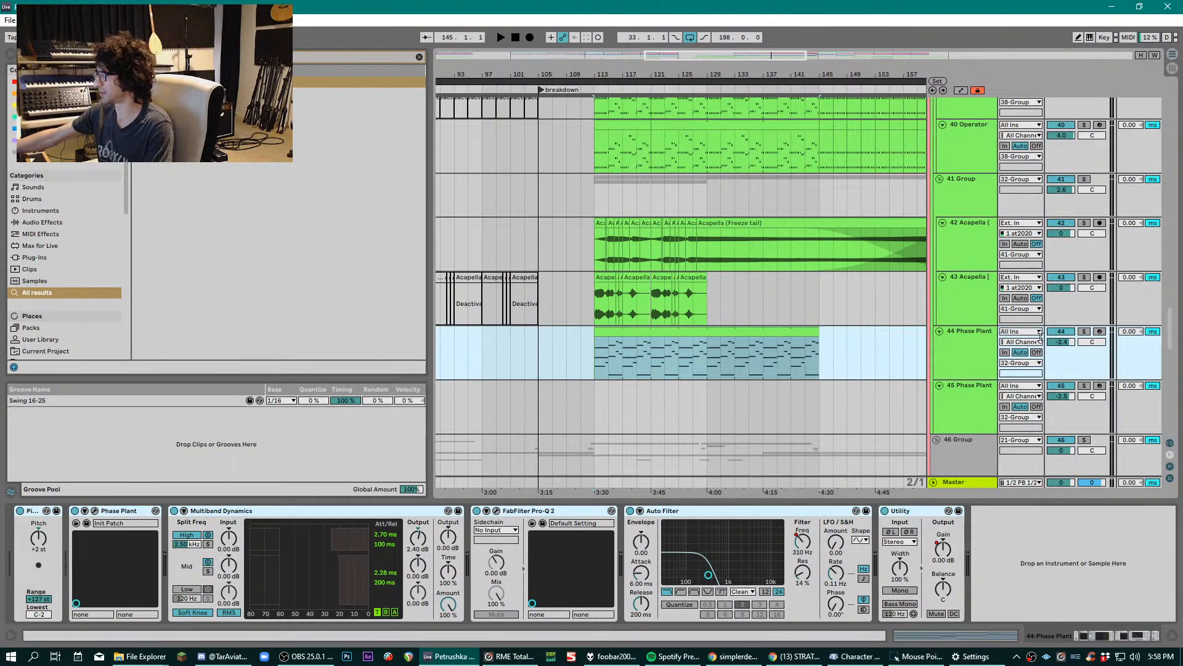
pyautogui.scroll(3, 1084, 278)
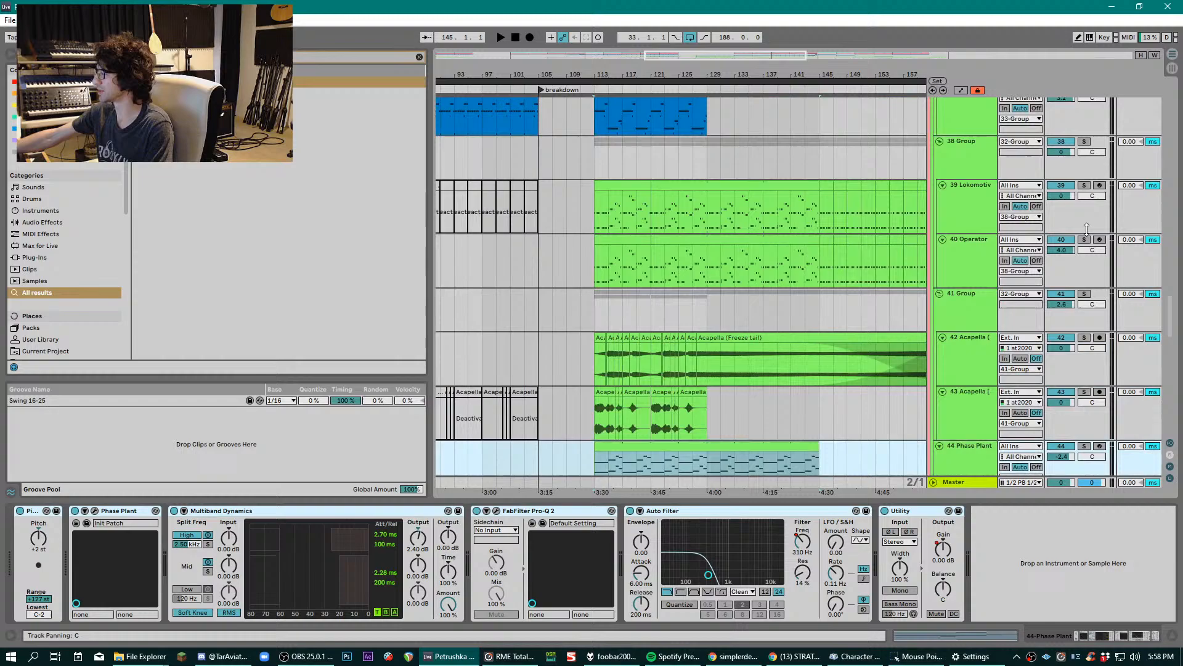
pyautogui.click(1085, 143)
pyautogui.click(704, 165)
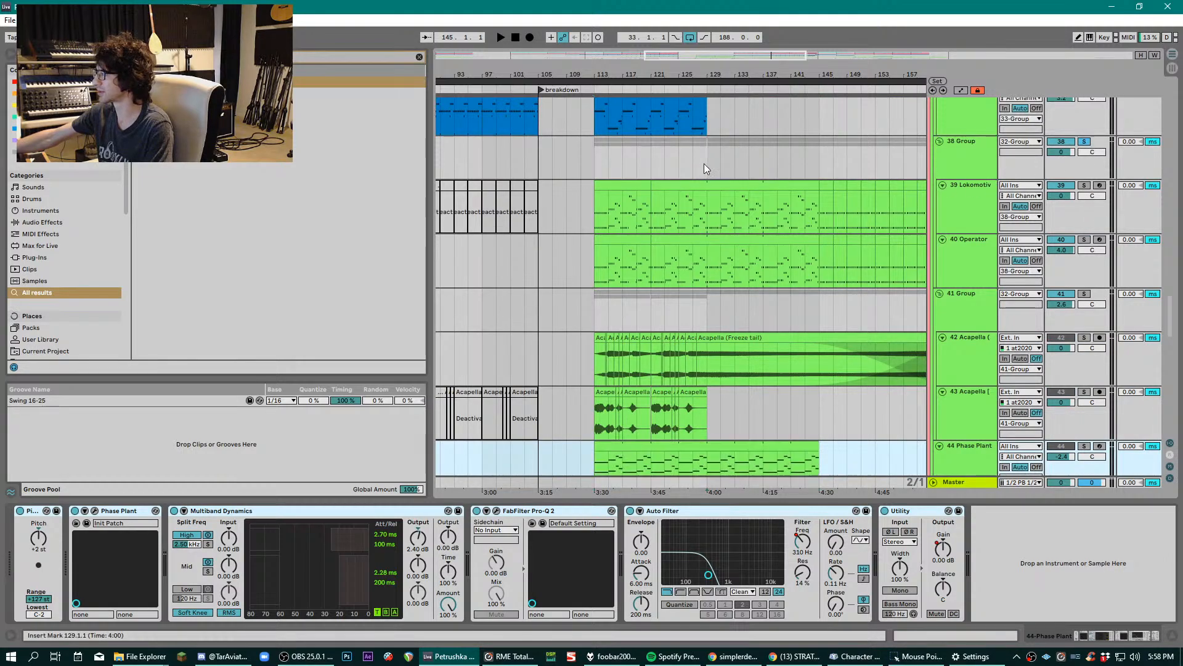
pyautogui.press('space')
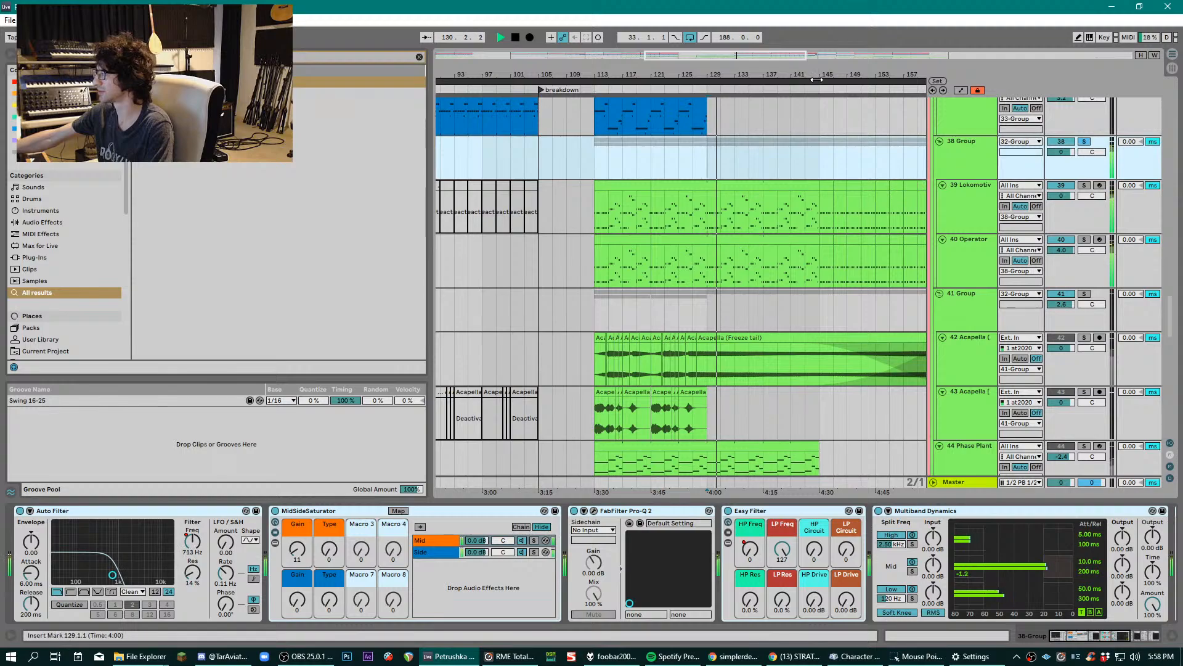
pyautogui.press('-')
pyautogui.press('-')
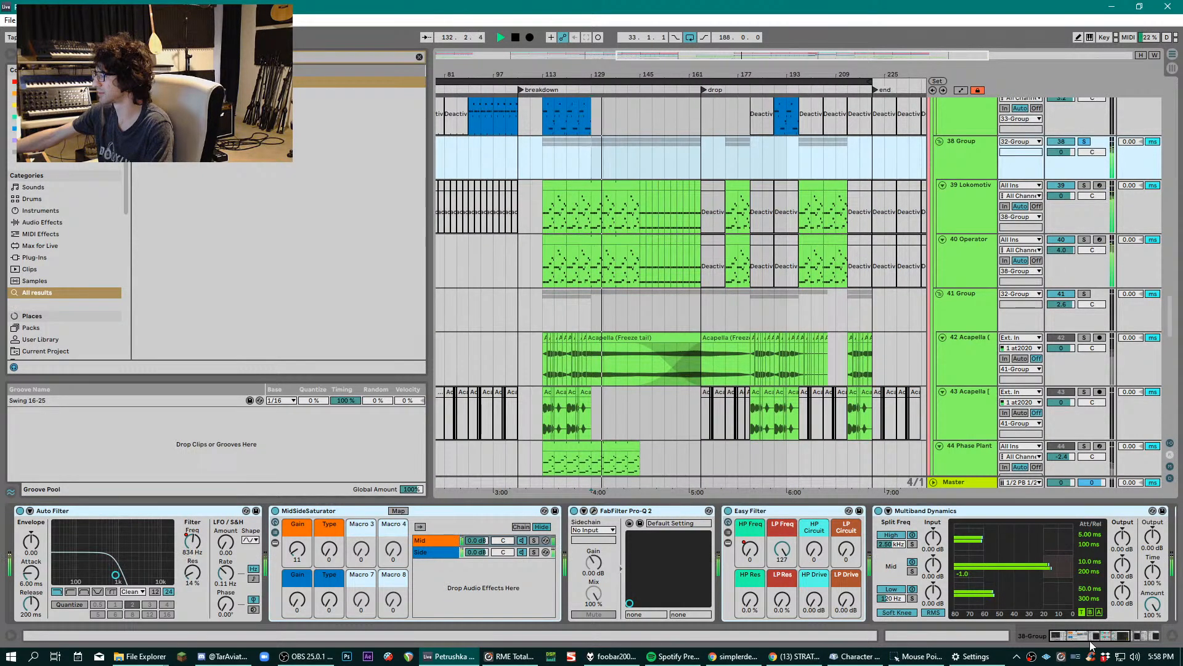
# - Examine the whole effect chain of 38 Group during playback, stop, and place the insert marker at bar 145
pyautogui.moveTo(1082, 635); pyautogui.dragTo(1133, 634)
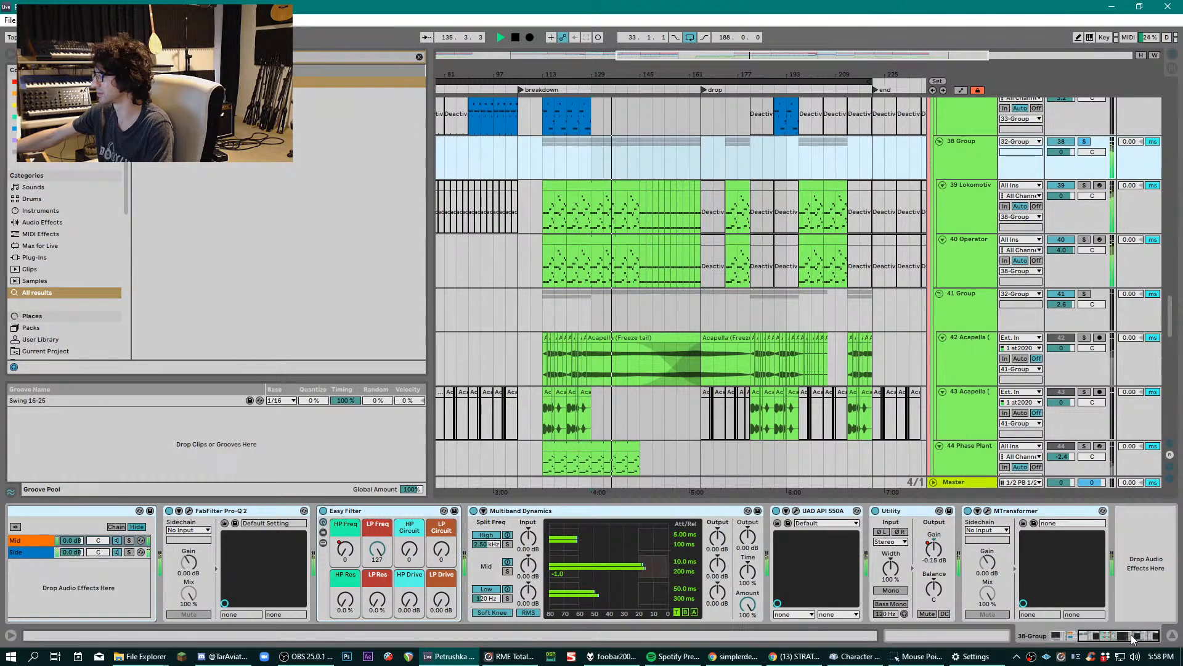
pyautogui.moveTo(1132, 634); pyautogui.dragTo(1084, 630)
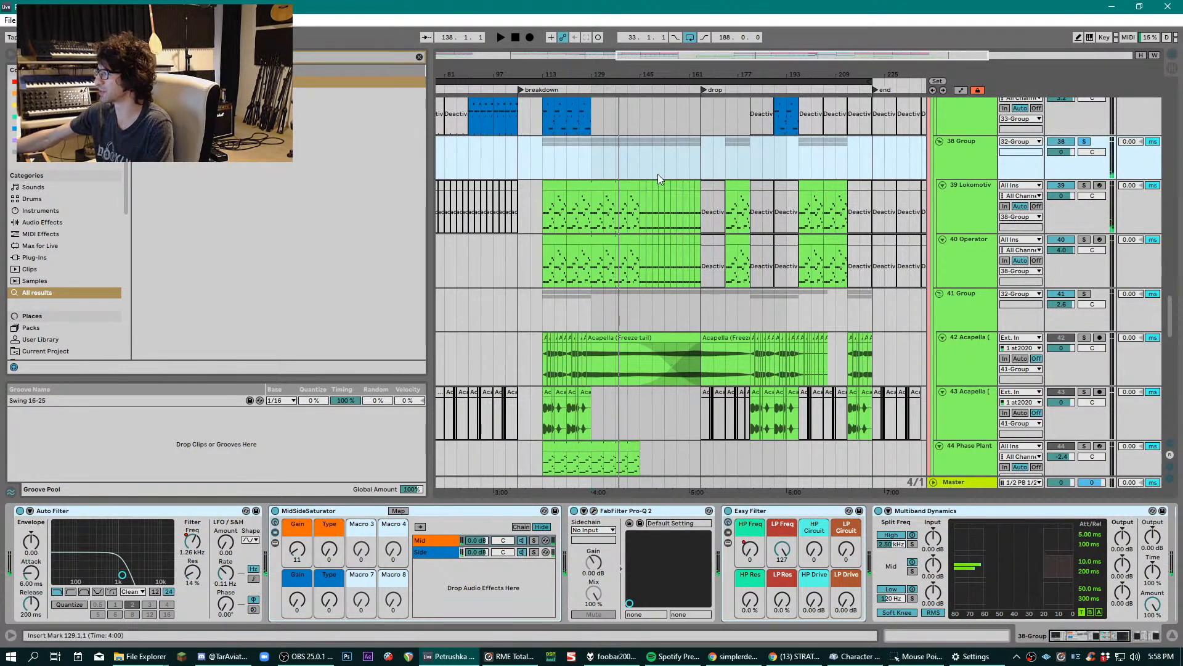
pyautogui.click(643, 166)
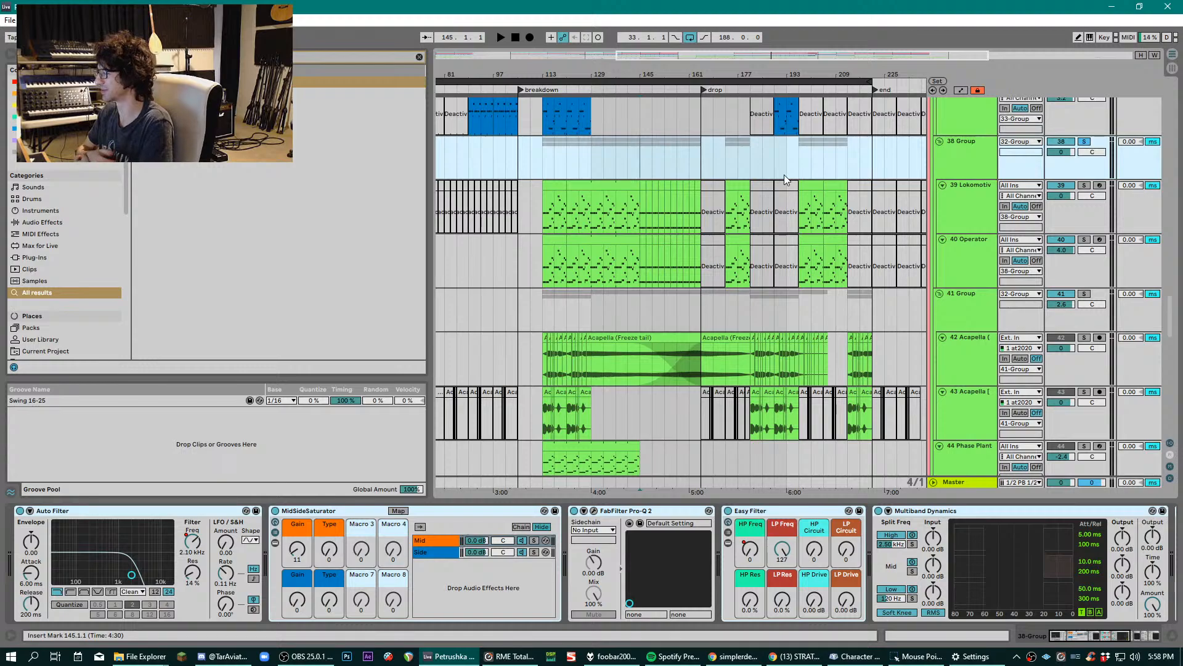
# - Open the Lokomotiv synth on track 39, move its window aside, and play the track soloed
pyautogui.click(961, 198)
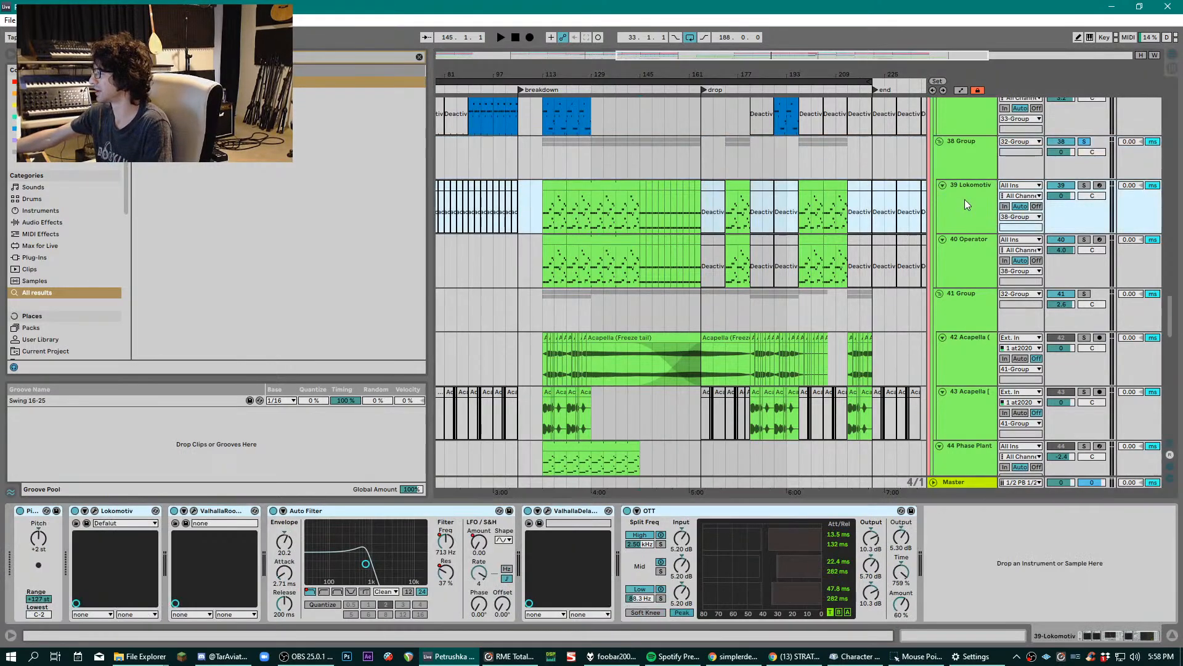
pyautogui.click(95, 510)
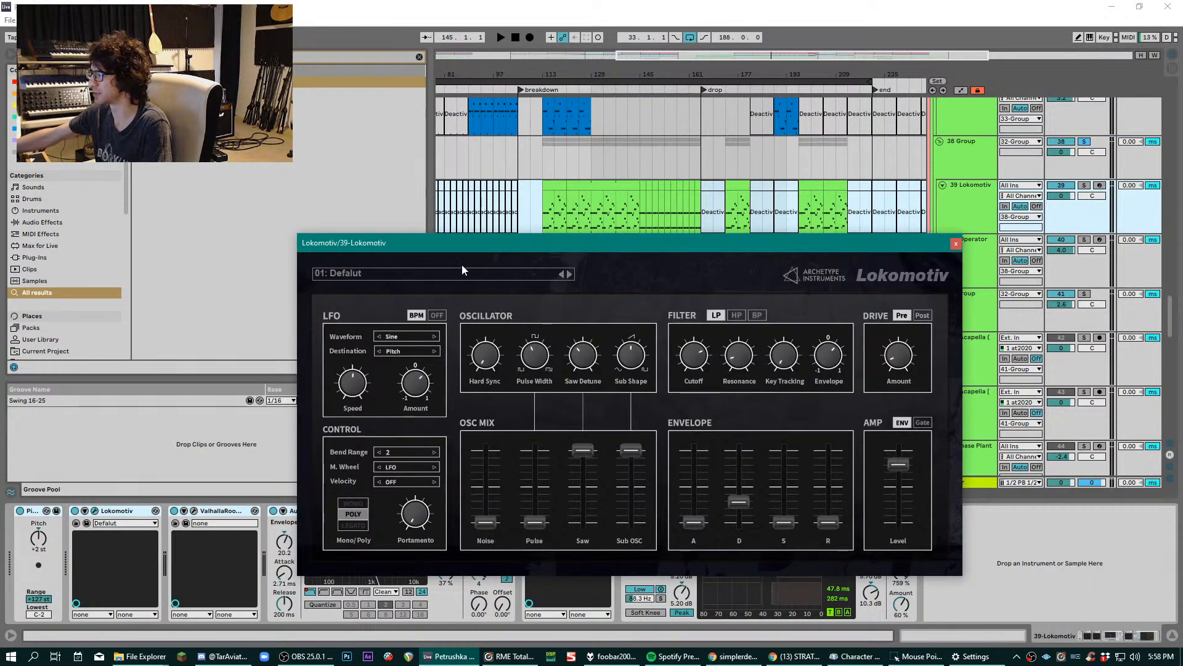
pyautogui.moveTo(476, 238); pyautogui.dragTo(265, 151)
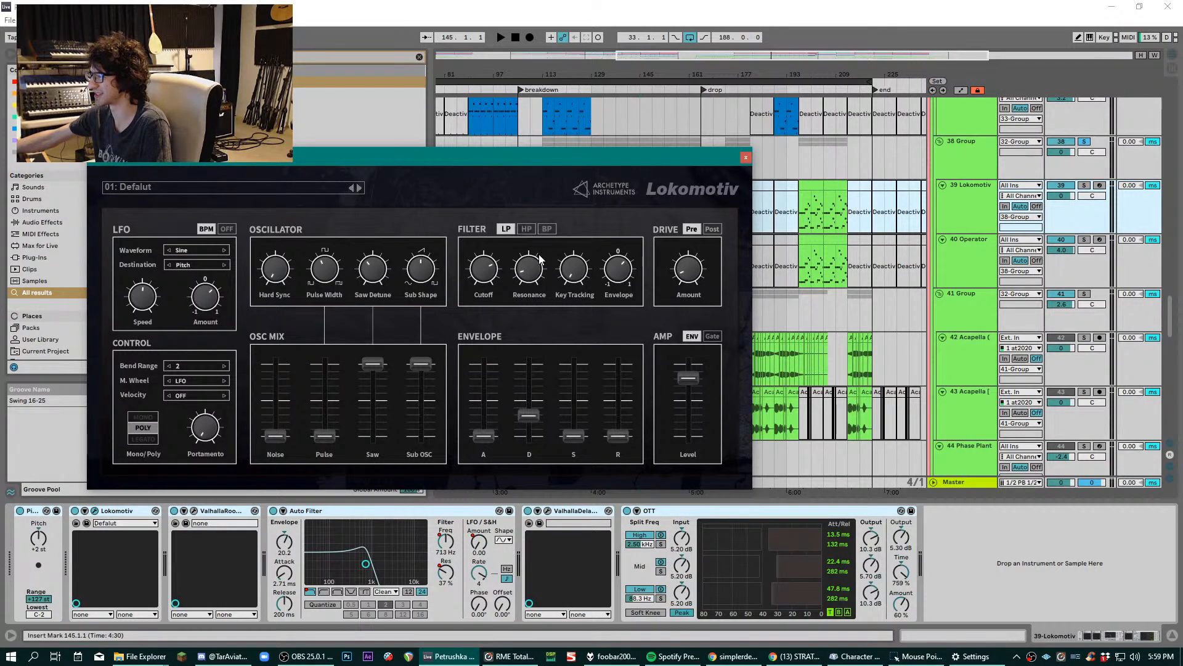
pyautogui.click(1084, 185)
pyautogui.press('space')
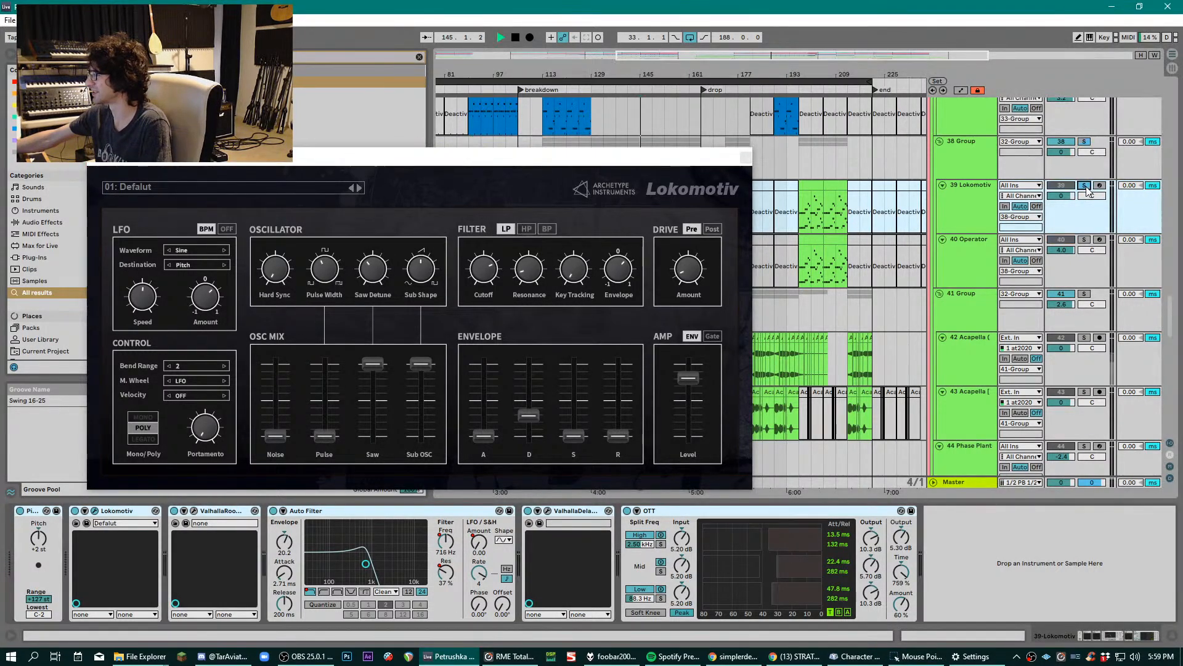
# - Inspect 38 Group's effect chain through to MTransformer and play it back from bar 145
pyautogui.click(1006, 171)
pyautogui.press('space')
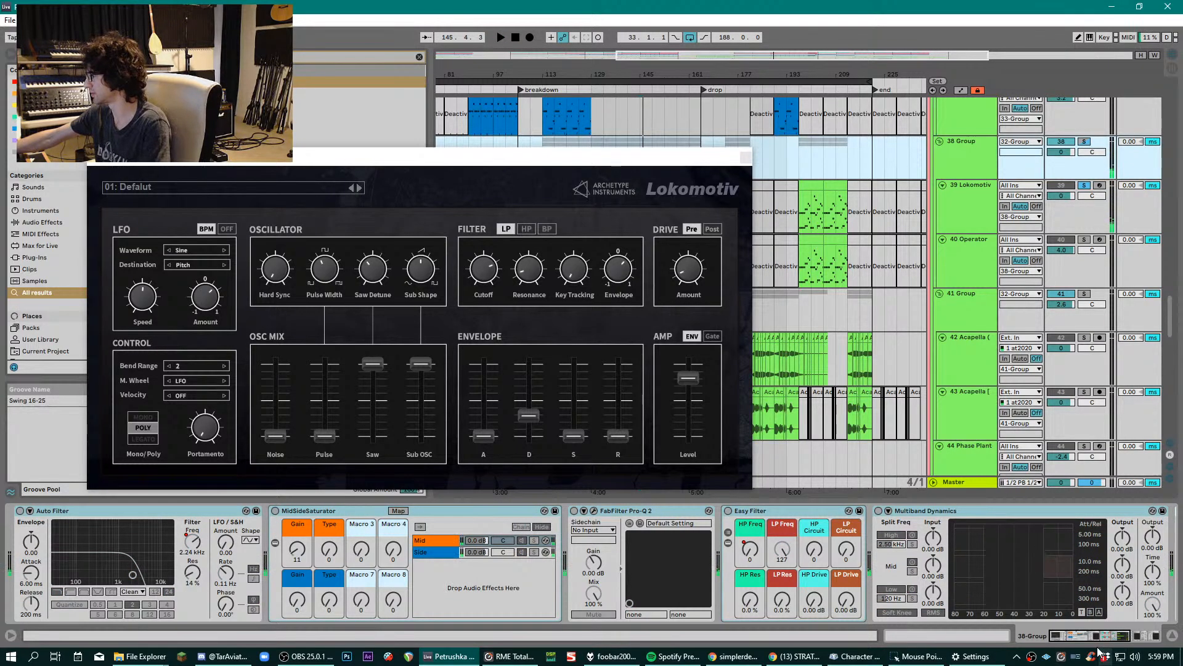
pyautogui.click(1146, 640)
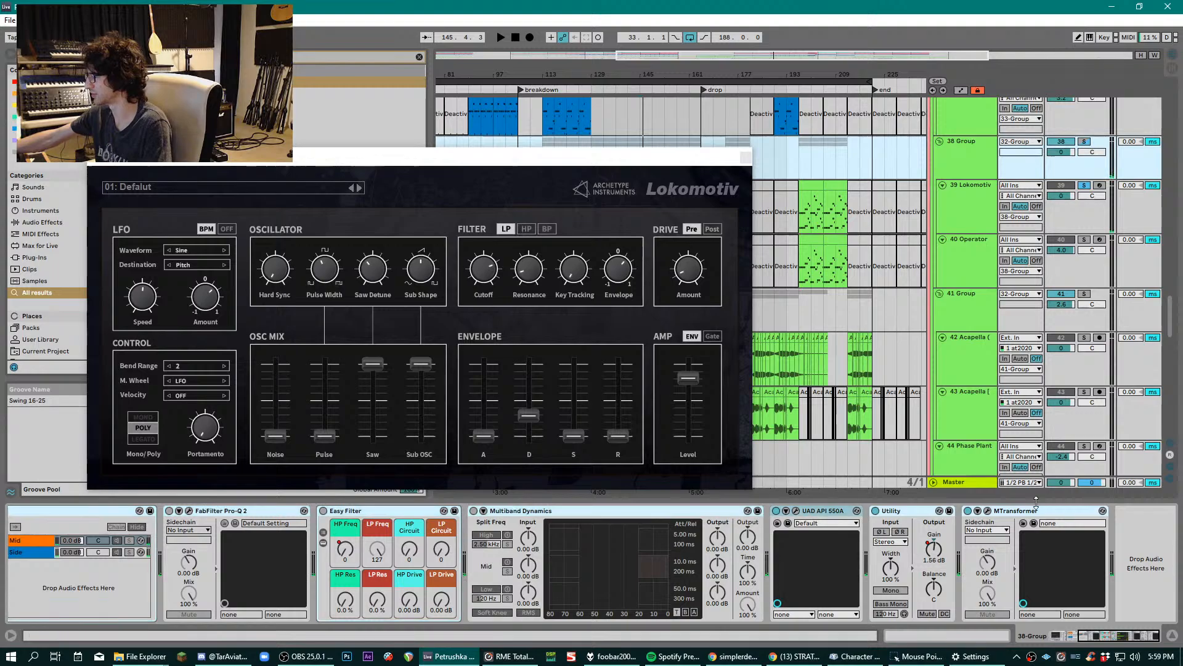
pyautogui.press('space')
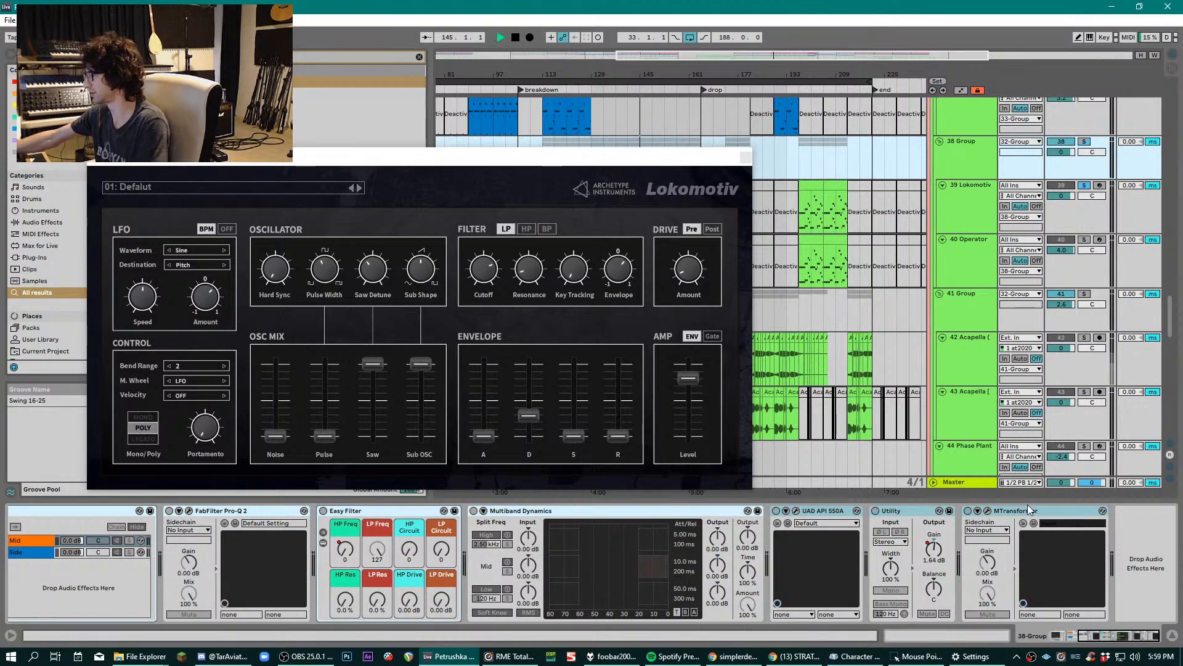
# - Show track 39's device chain, close the Lokomotiv window, and place the insert marker at bar 129
pyautogui.click(971, 202)
pyautogui.click(745, 155)
pyautogui.click(745, 159)
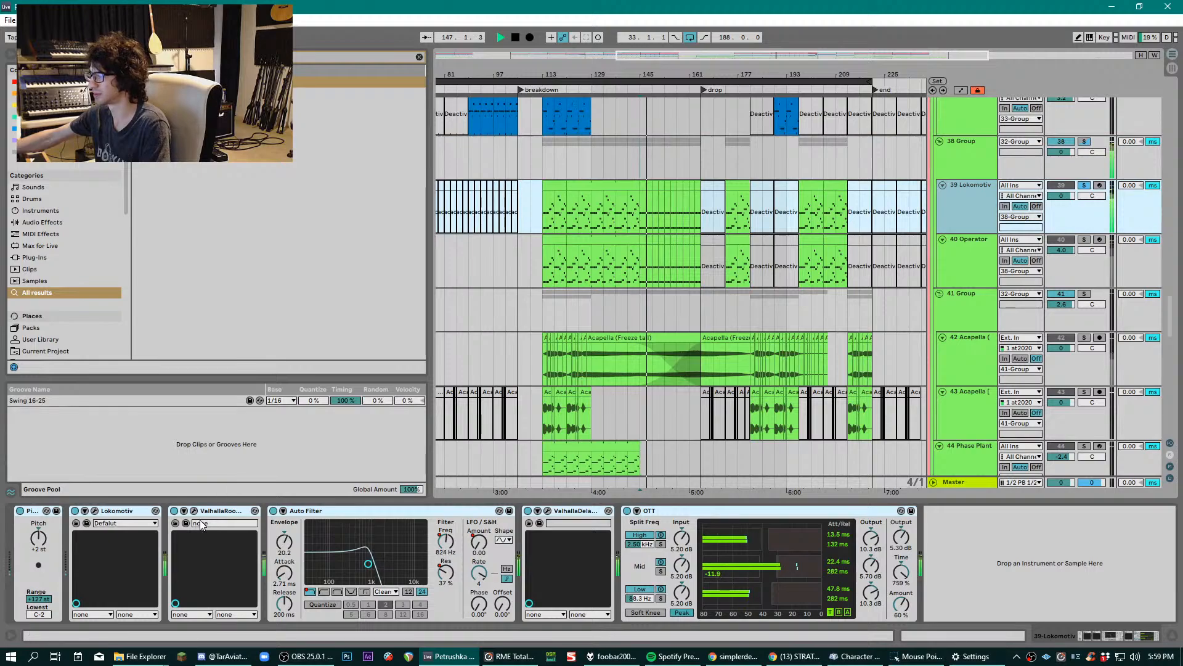
pyautogui.click(592, 212)
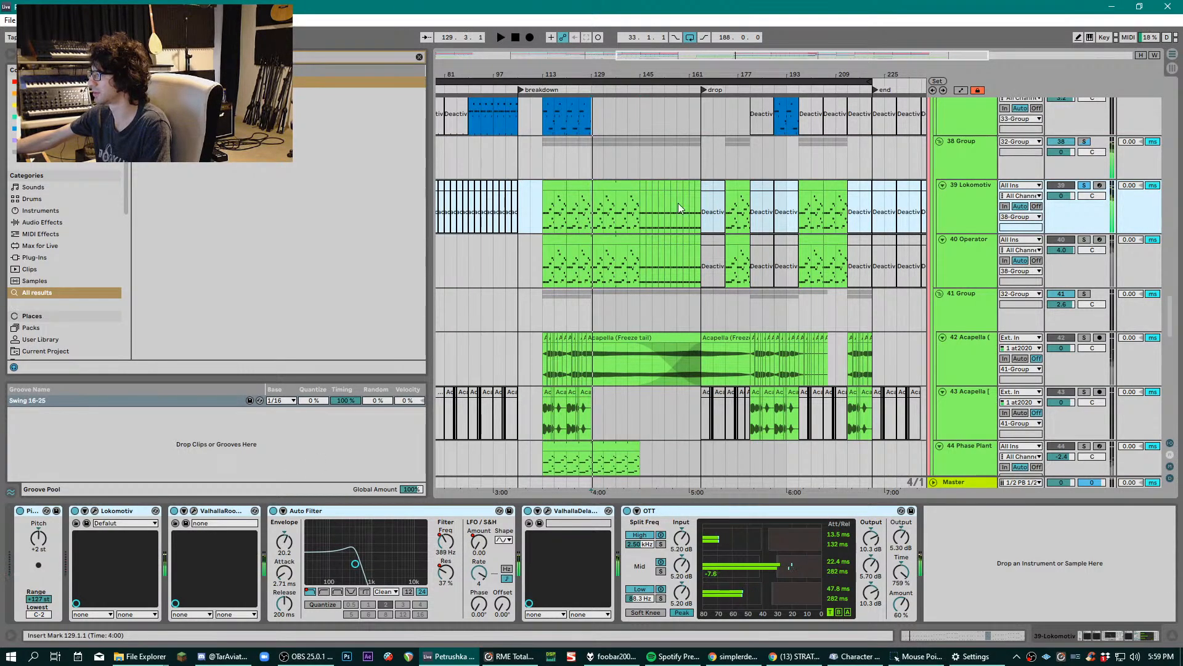
# - Solo the 40 Operator track and play it from bar 129 while reviewing its device chain through to Echo
pyautogui.click(960, 207)
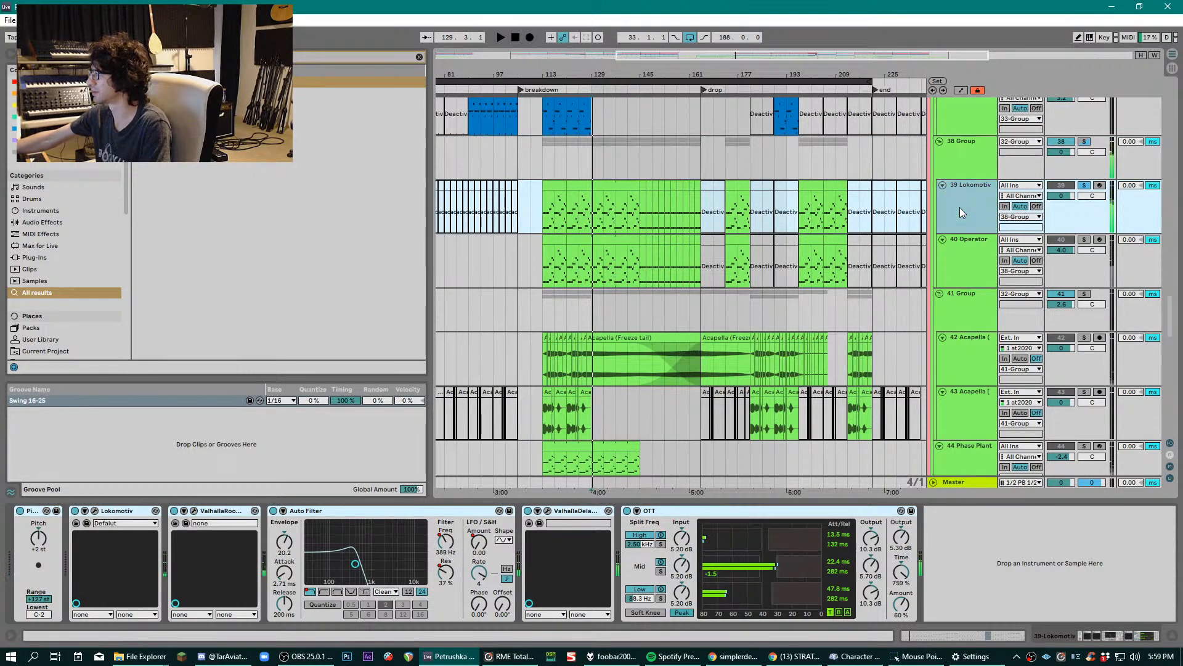
pyautogui.click(1084, 240)
pyautogui.click(965, 258)
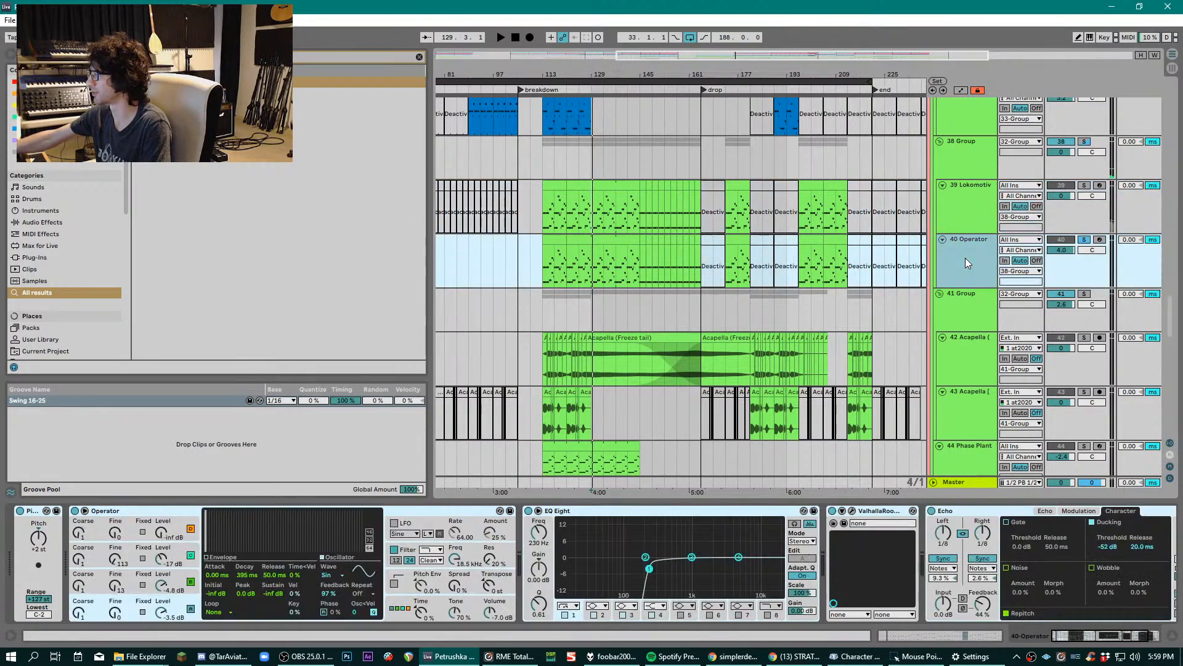
pyautogui.press('space')
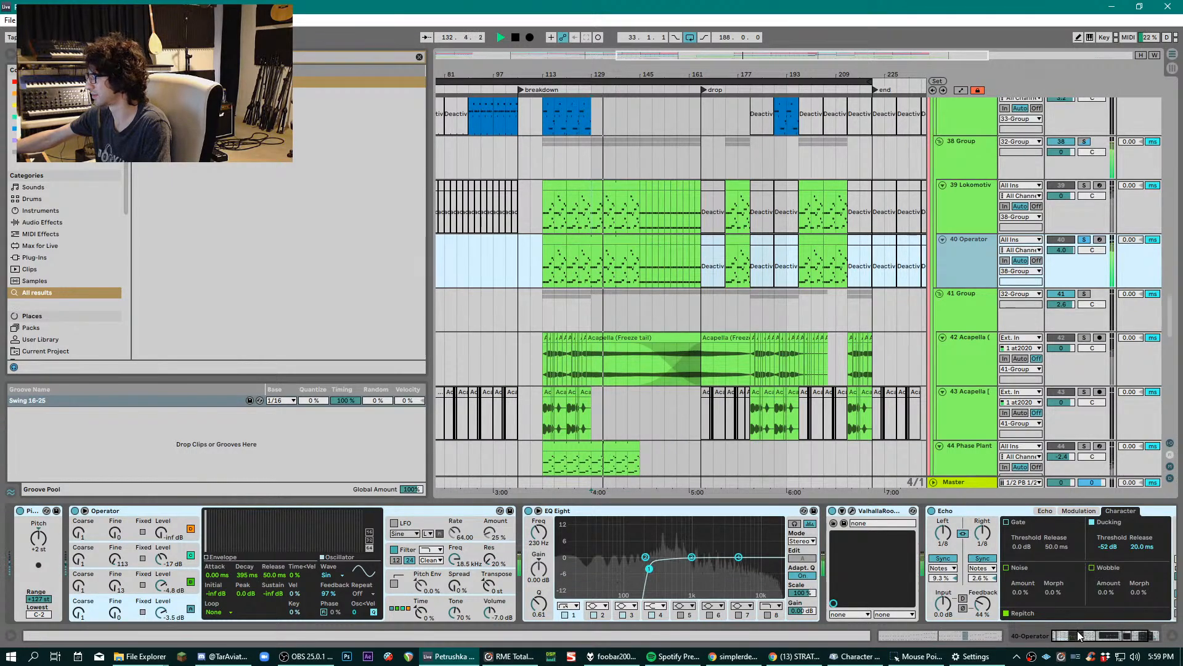
pyautogui.moveTo(1079, 634); pyautogui.dragTo(1100, 634)
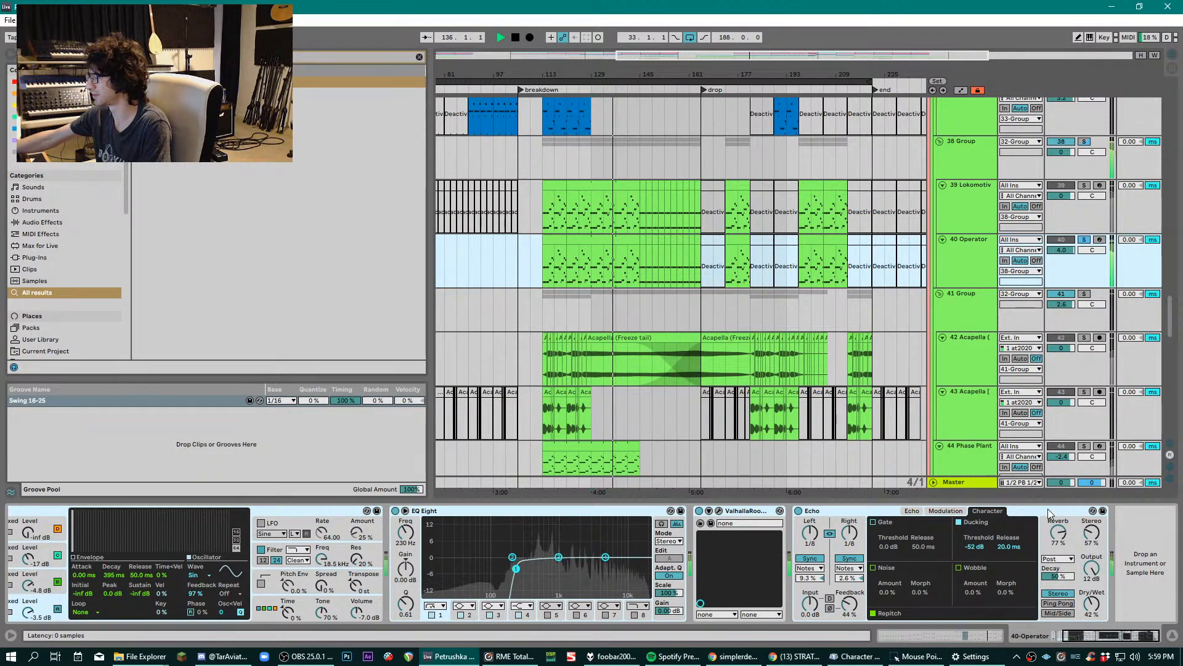
pyautogui.press('space')
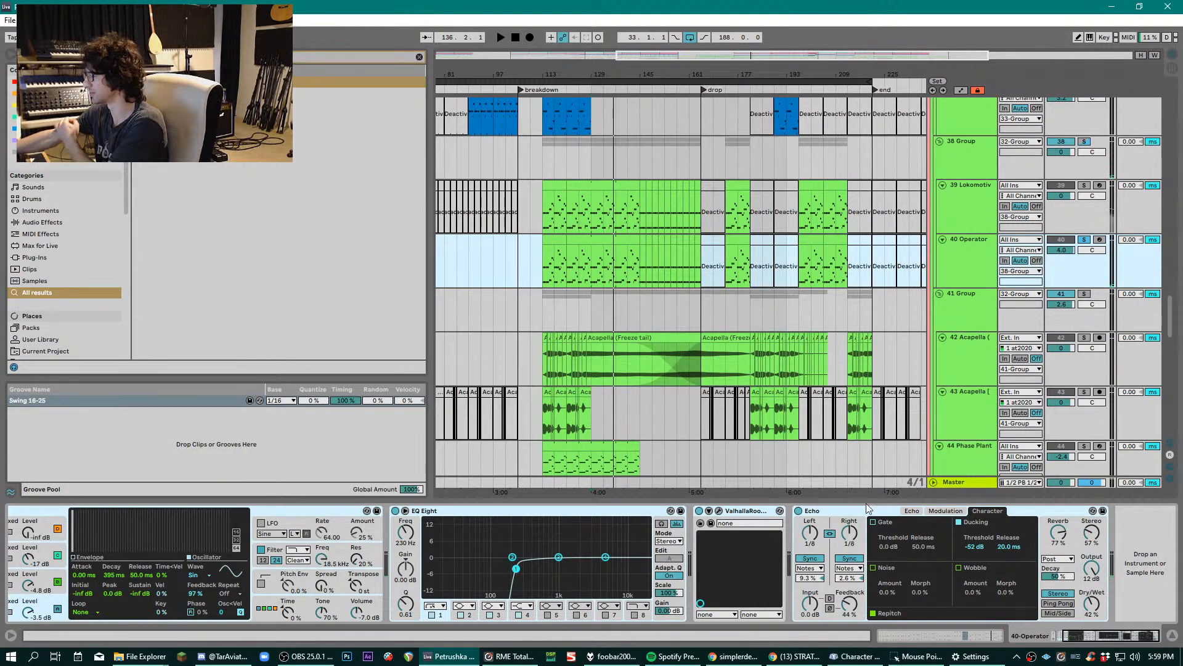
# - Review Echo's filter display and Character settings, then compare the Operator track with Echo bypassed and re-enabled
pyautogui.click(913, 512)
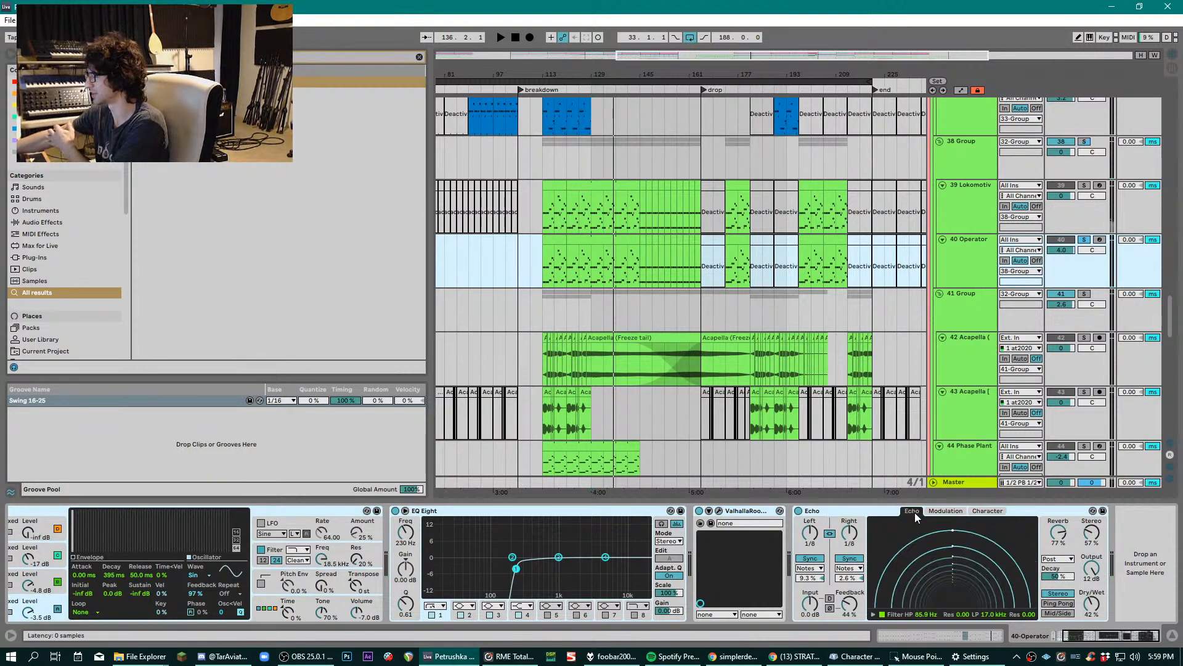
pyautogui.click(982, 513)
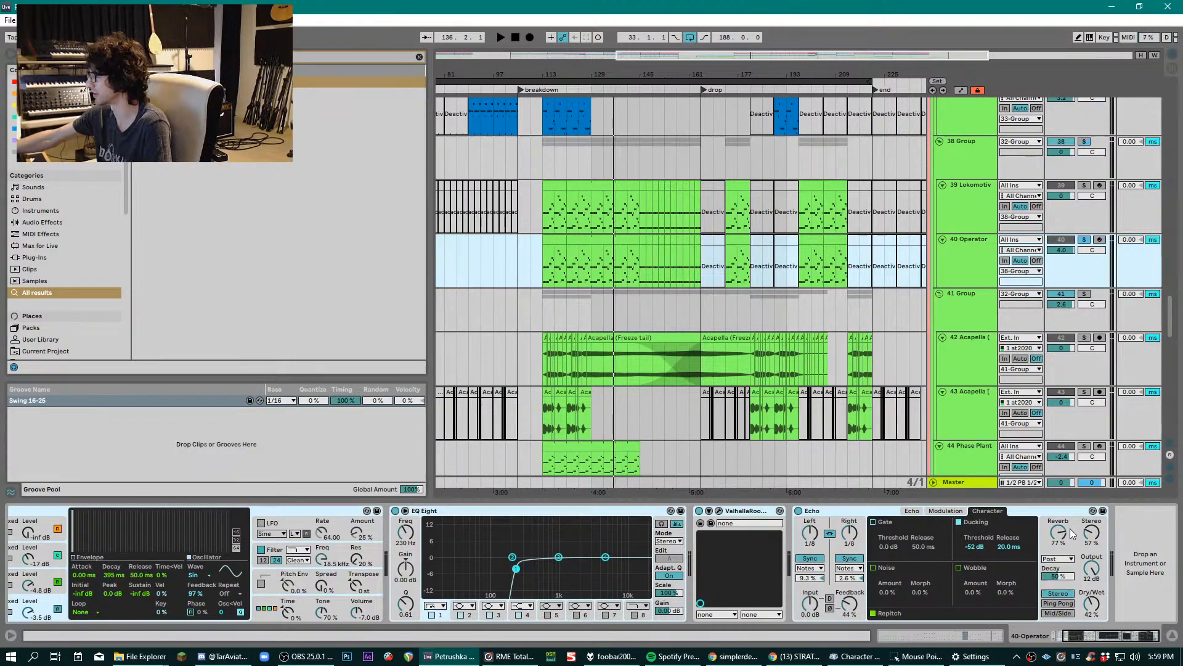
pyautogui.click(798, 511)
pyautogui.press('space')
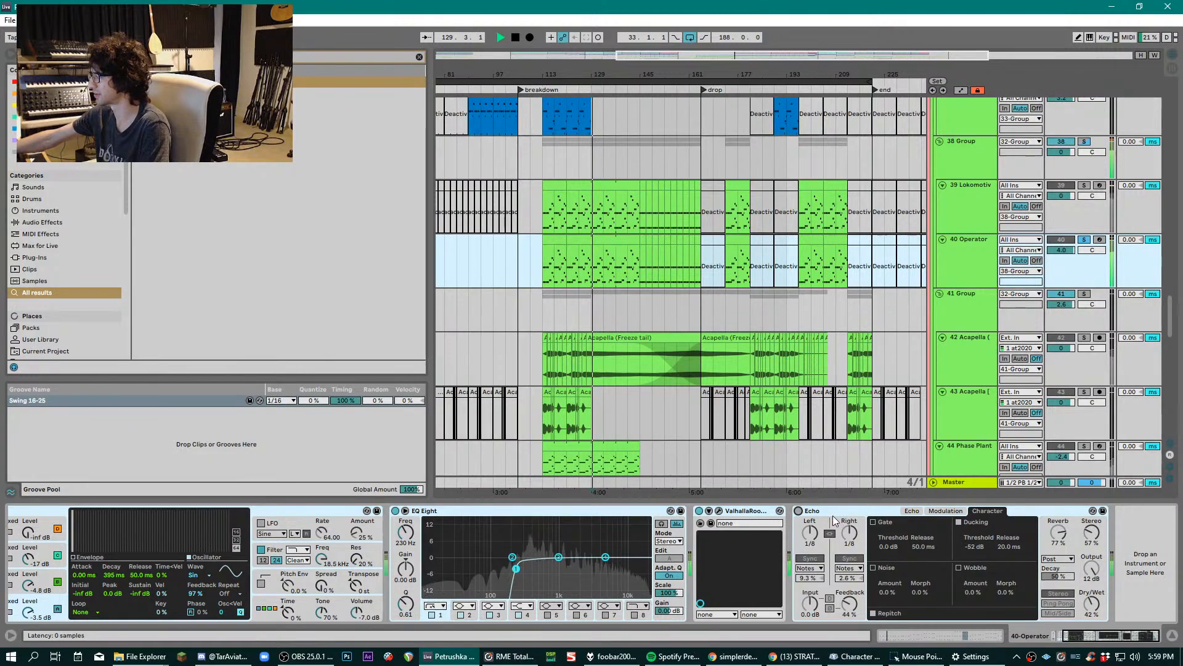
pyautogui.click(799, 511)
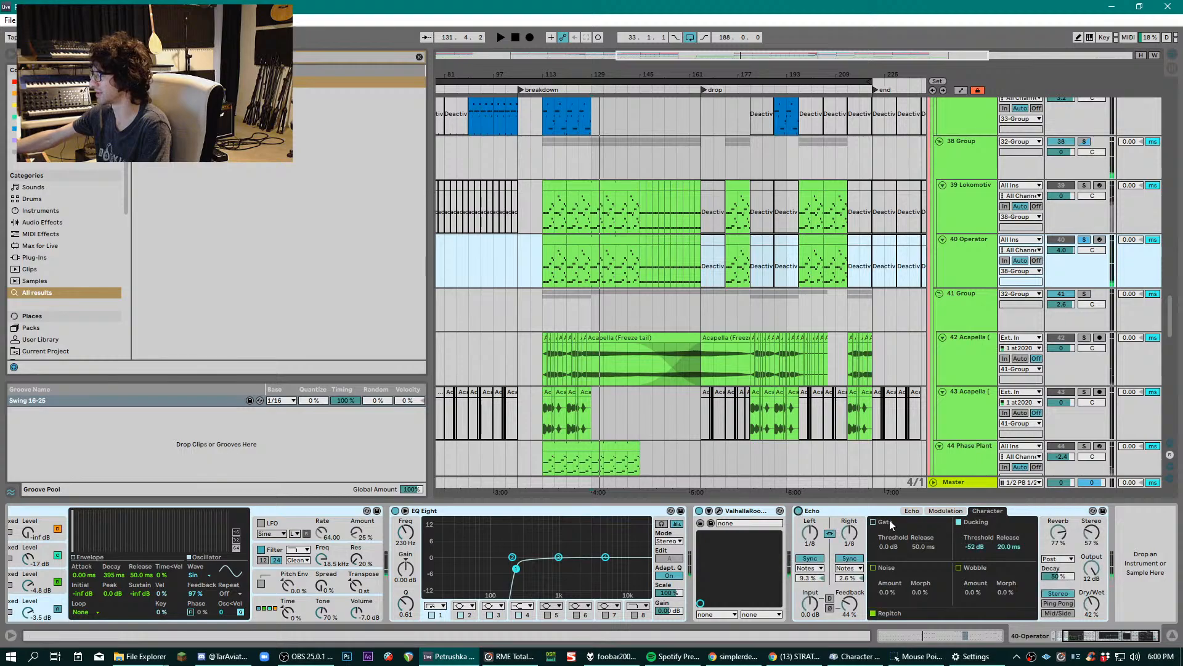
pyautogui.press('space')
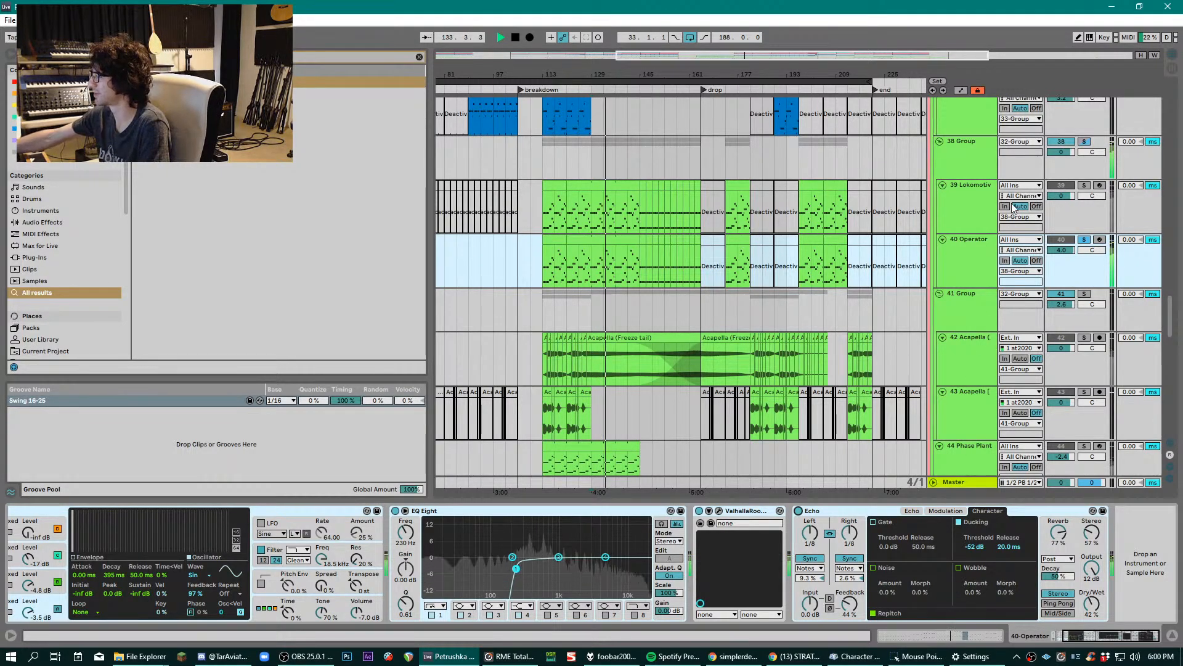
# - Replace the Operator solo with a solo on 38 Group and play both layers together from bar 129
pyautogui.click(1085, 239)
pyautogui.click(1084, 142)
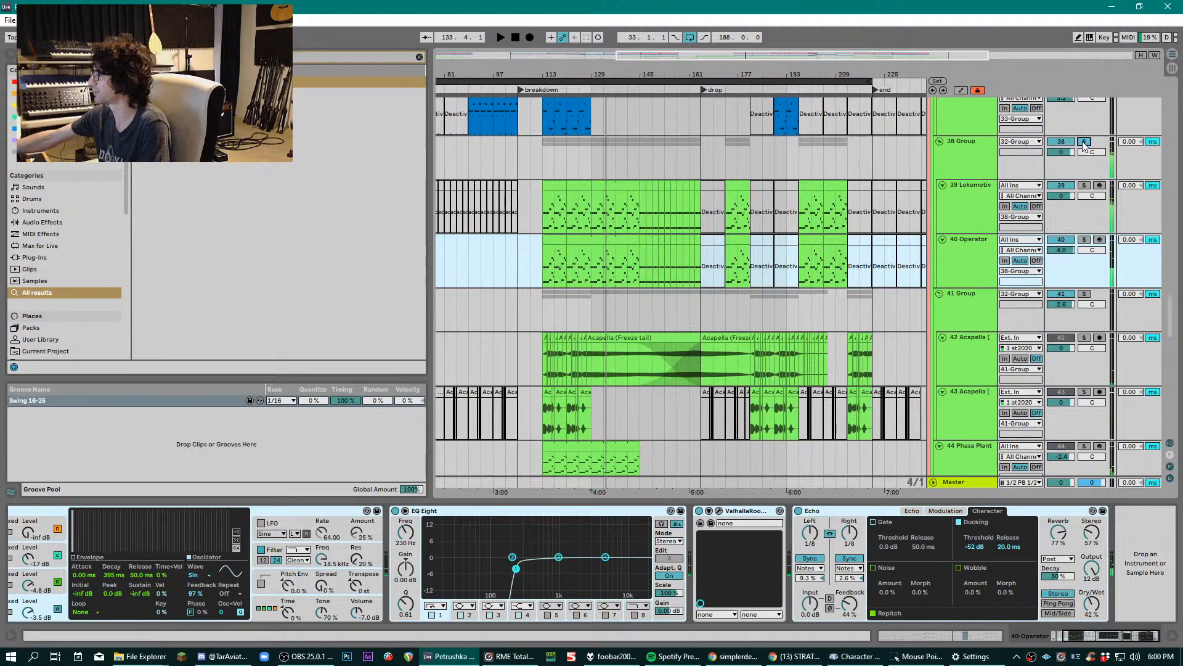
pyautogui.press('space')
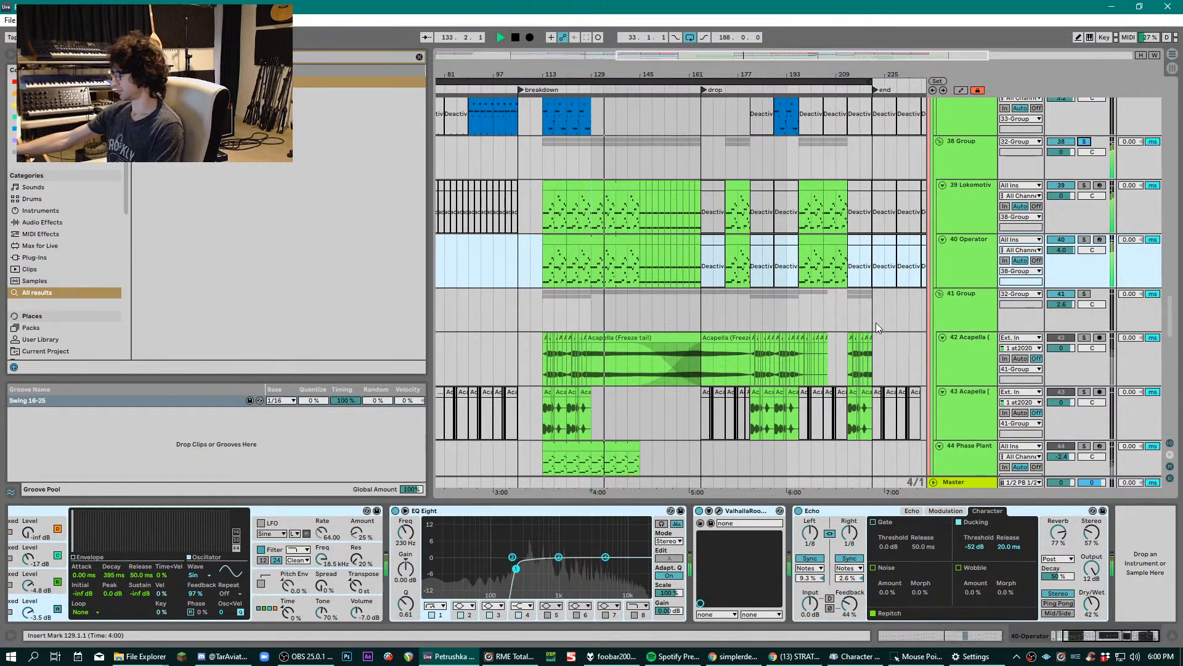
# - Unsolo 38 Group during playback to hear its layers in the full arrangement
pyautogui.scroll(-1, 949, 224)
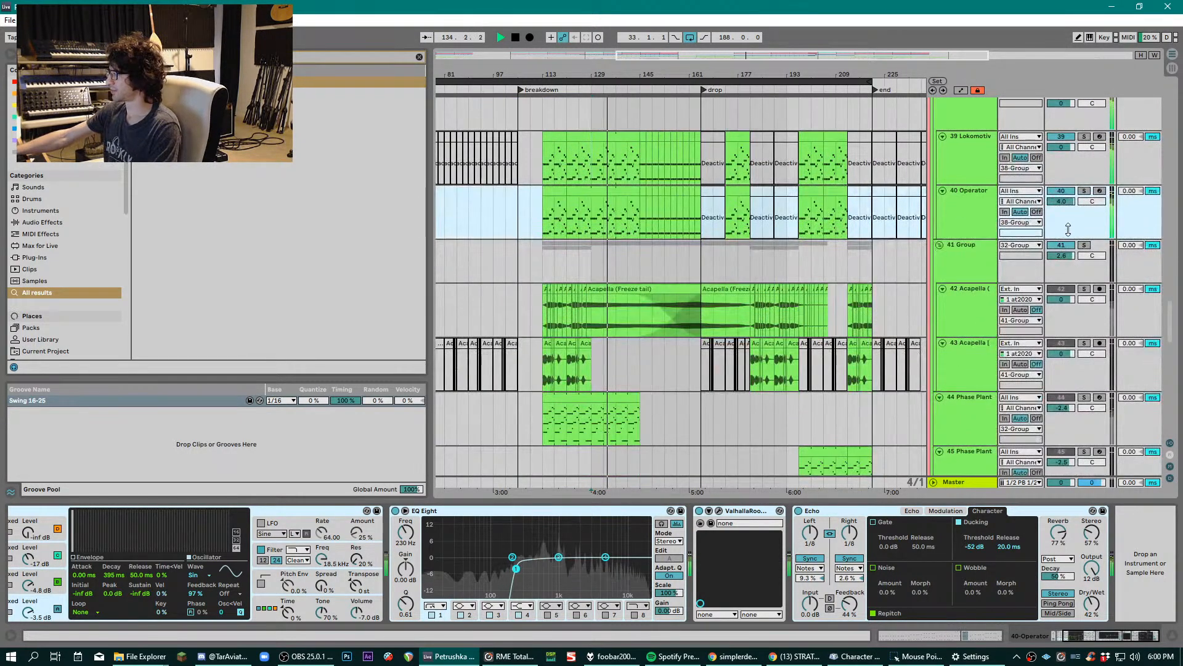
pyautogui.scroll(1, 1017, 185)
pyautogui.click(1088, 145)
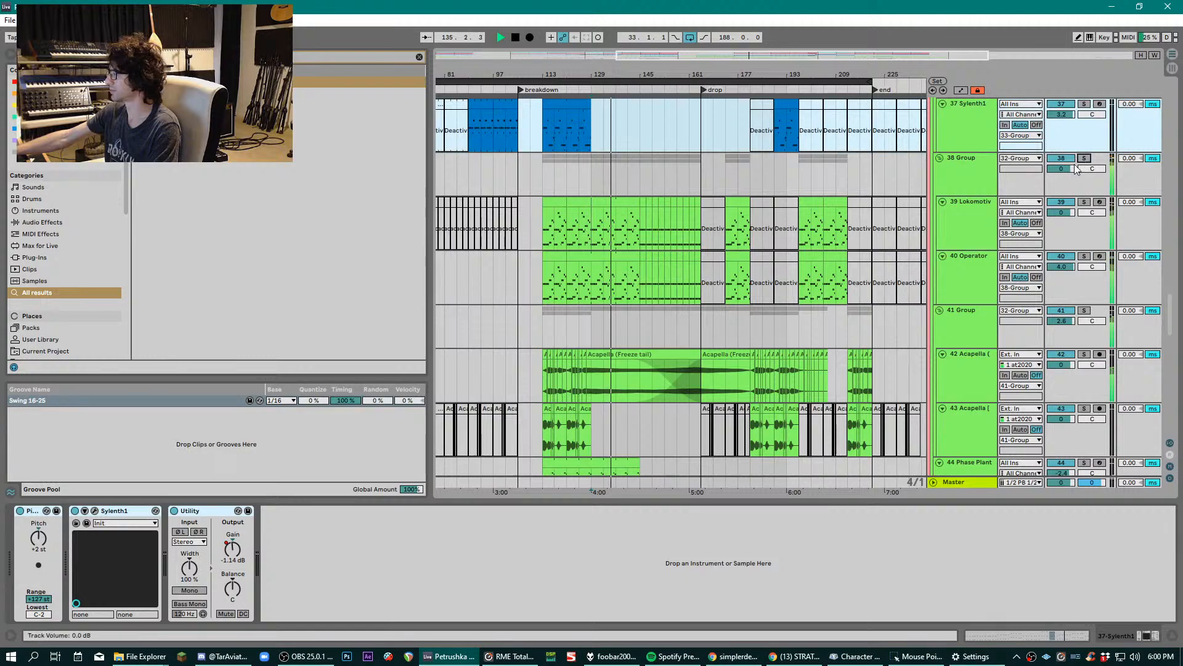
# - Solo the 44 Phase Plant track and play its clip from bar 113
pyautogui.scroll(-2, 775, 168)
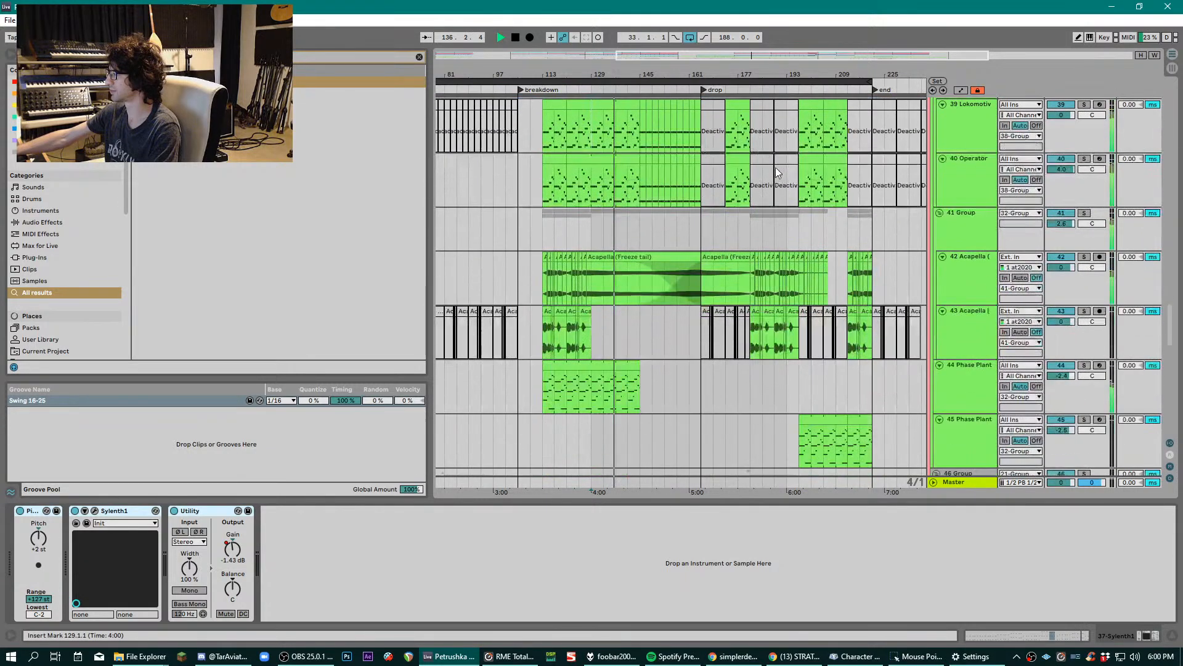
pyautogui.scroll(-1, 774, 164)
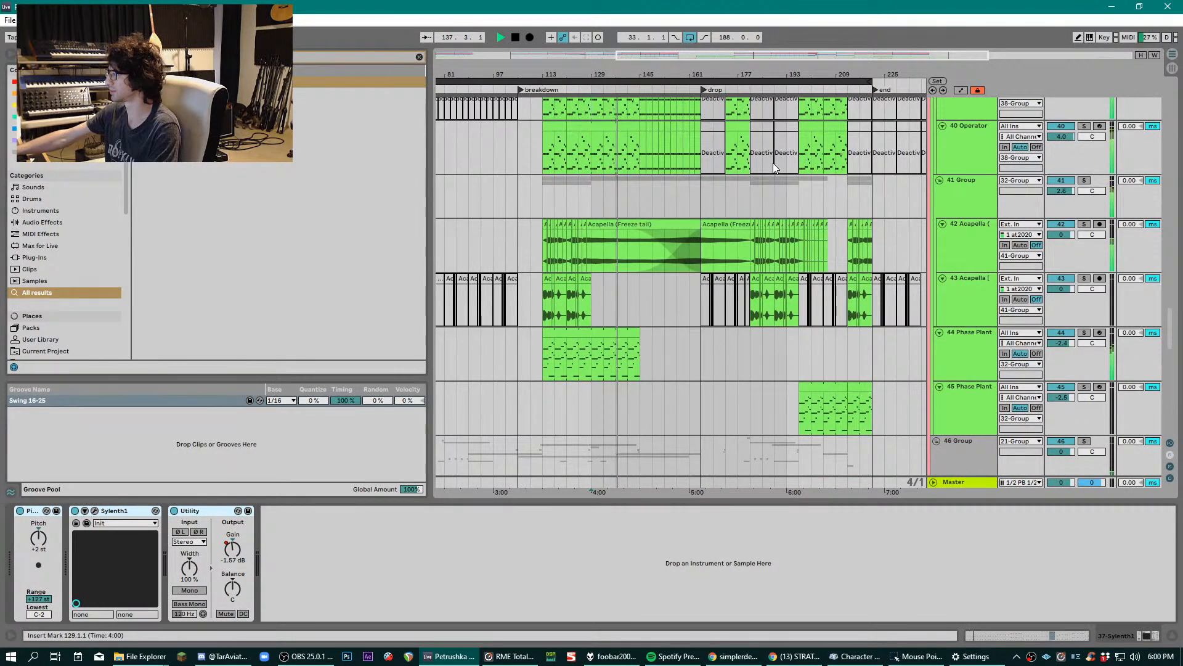
pyautogui.scroll(-1, 771, 161)
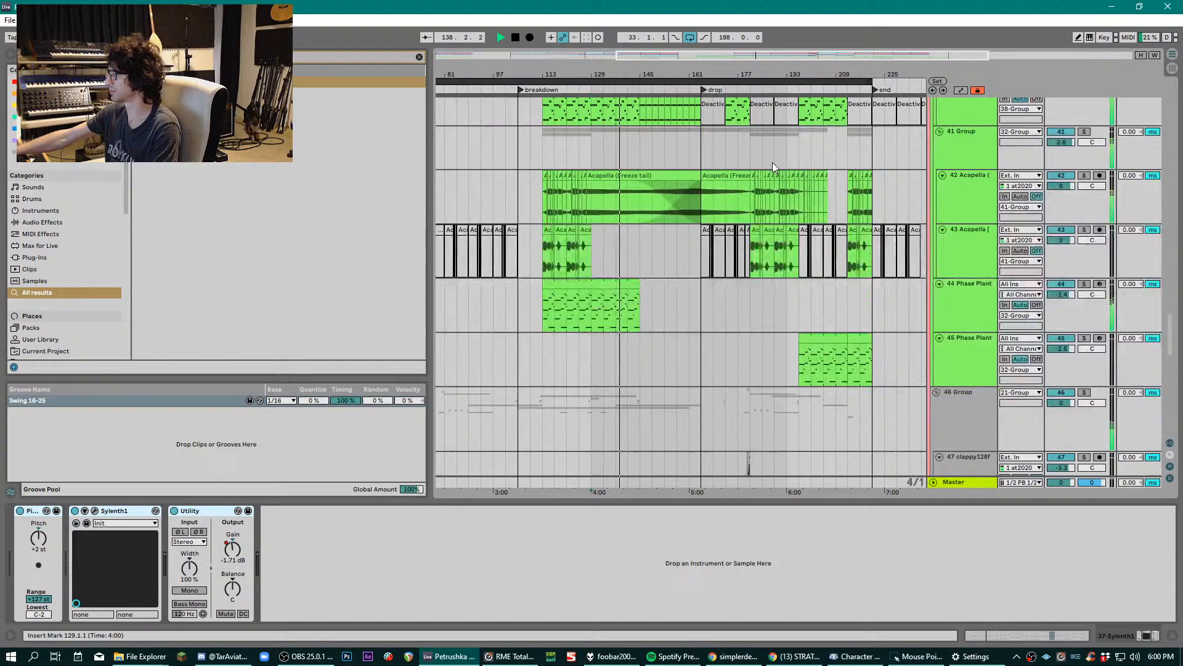
pyautogui.click(590, 300)
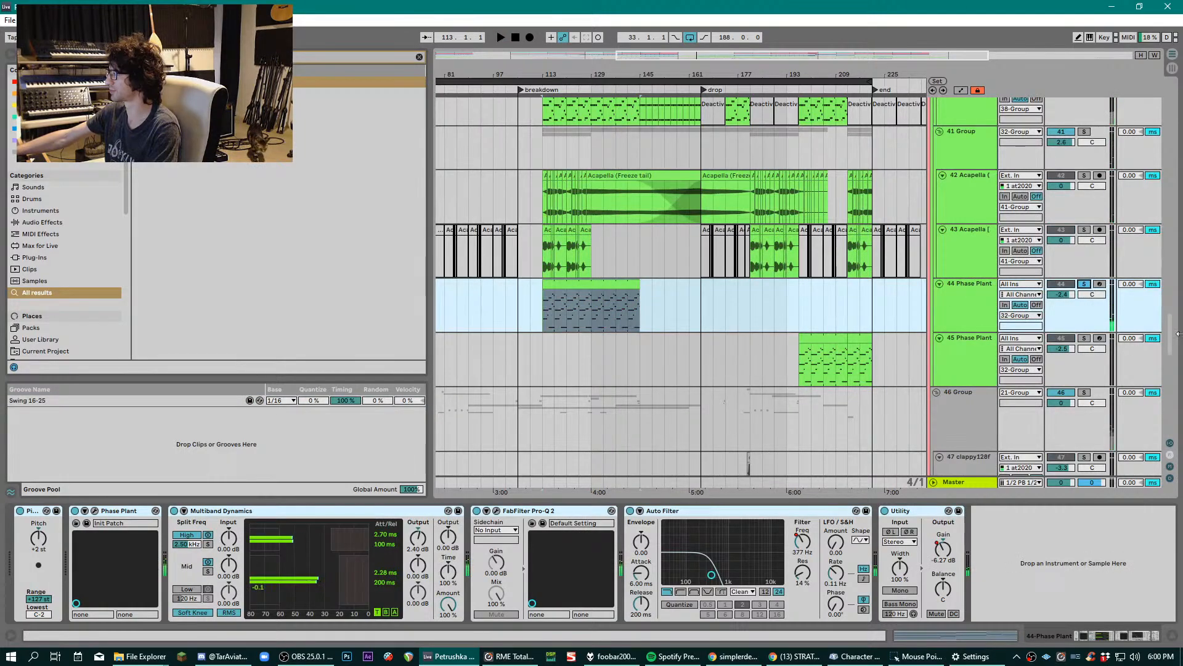
pyautogui.click(974, 303)
pyautogui.press('space')
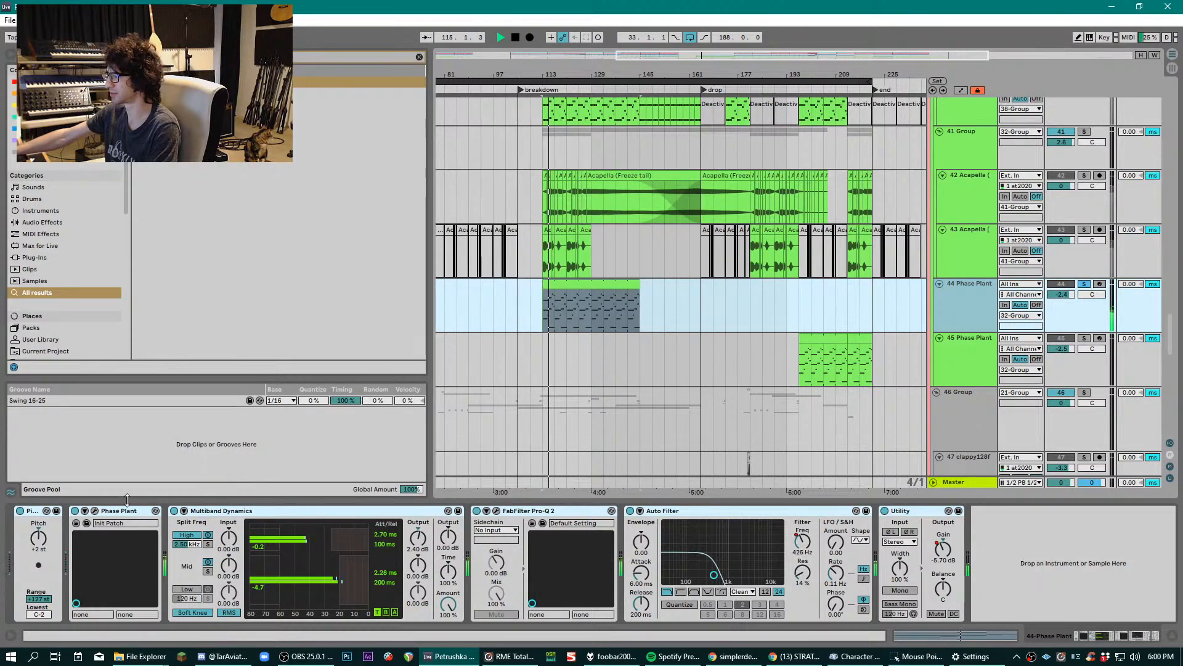
# - Open the Phase Plant synth on track 44 and enlarge its interface to 120% scale
pyautogui.click(95, 510)
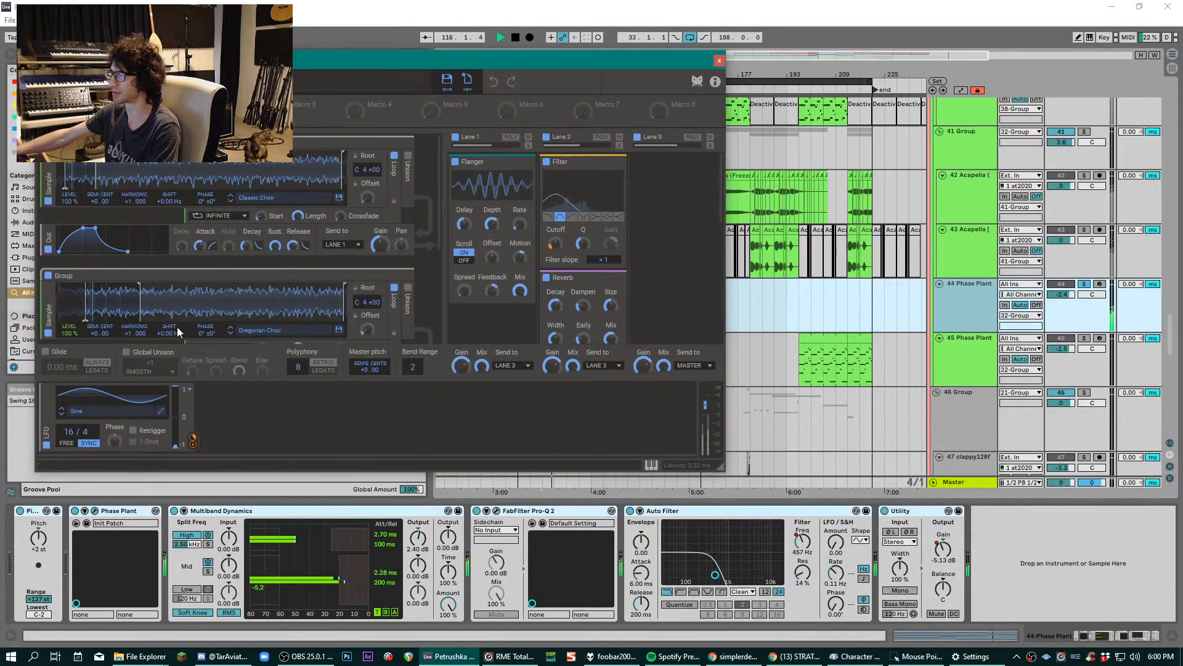
pyautogui.scroll(-2, 268, 195)
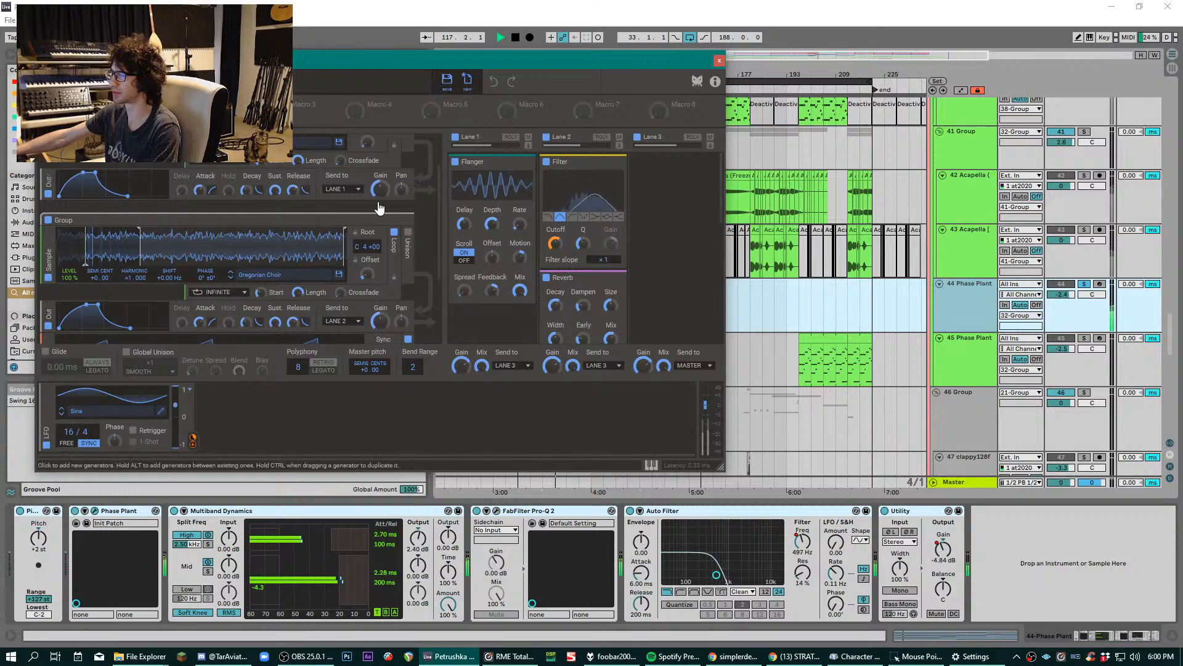
pyautogui.scroll(2, 379, 207)
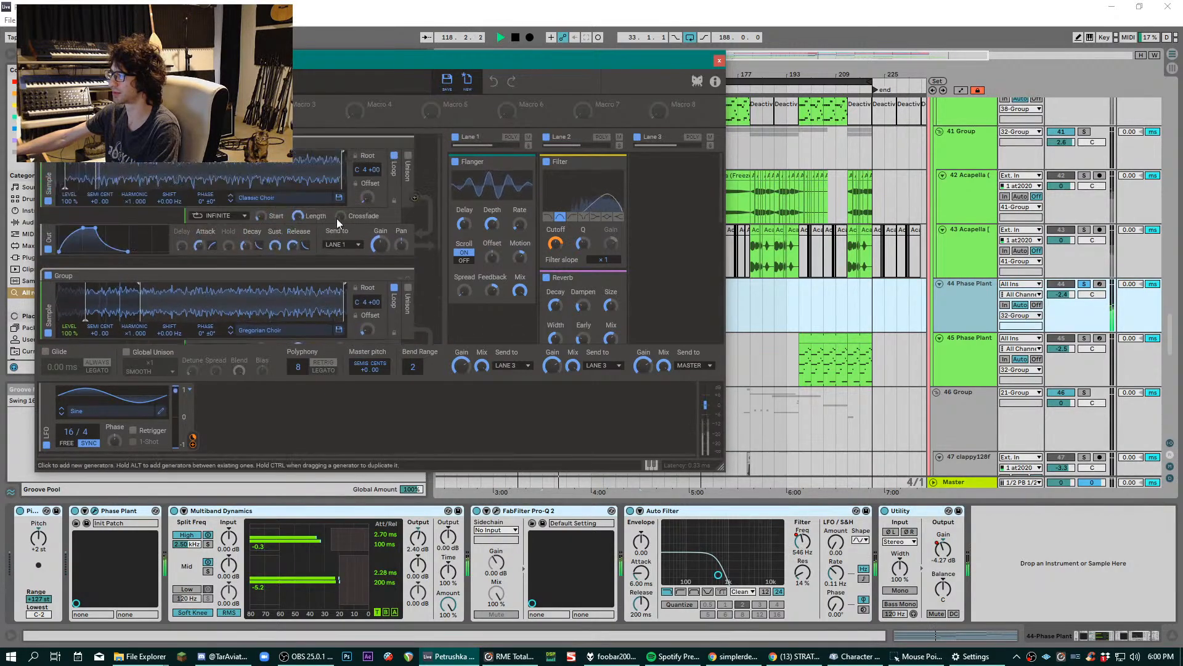
pyautogui.moveTo(720, 467); pyautogui.dragTo(951, 566)
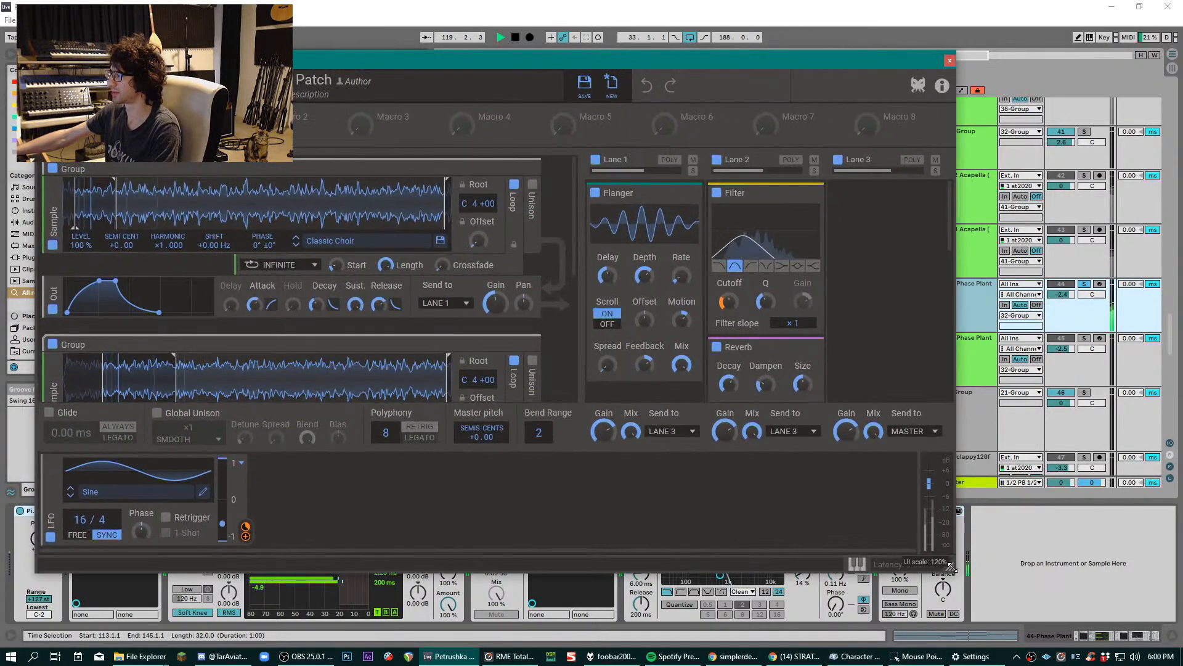
# - Examine the effects in Phase Plant's lanes and its choir sample and analog generators
pyautogui.scroll(-6, 795, 287)
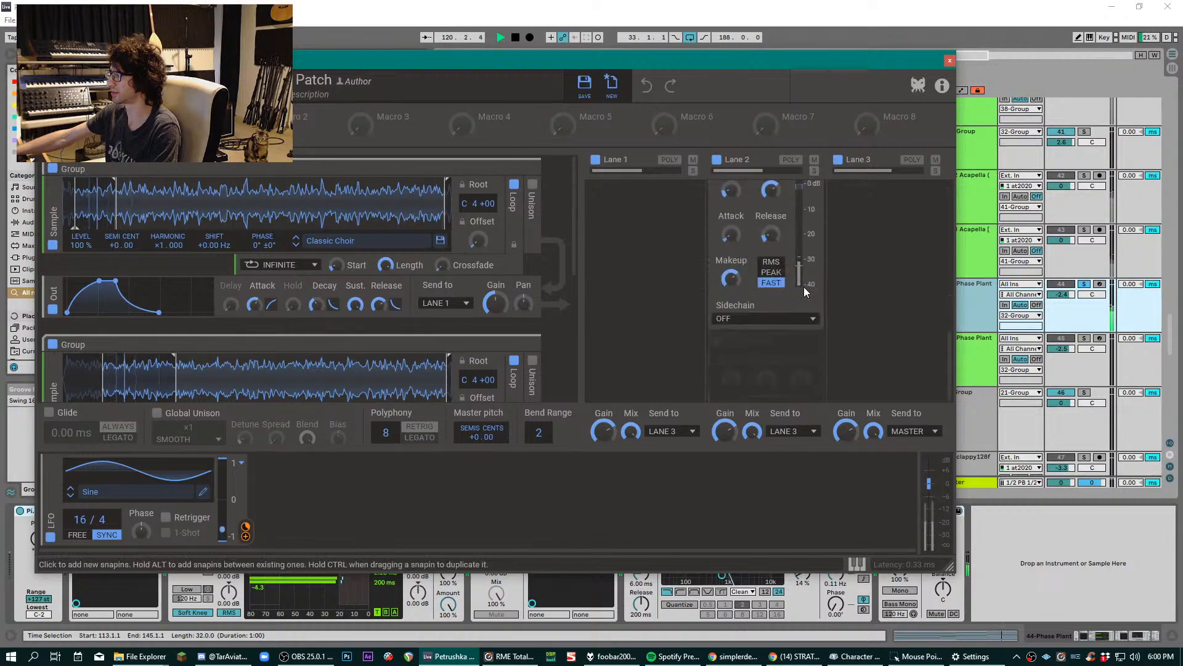
pyautogui.scroll(6, 804, 289)
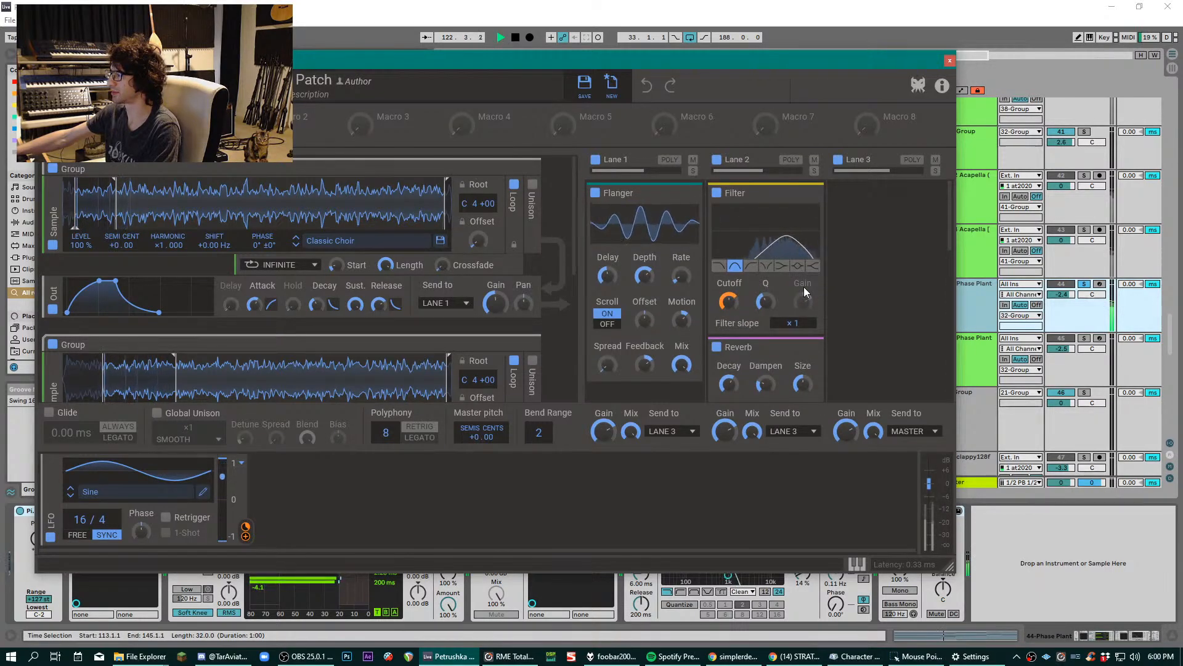
pyautogui.scroll(-1, 804, 287)
pyautogui.scroll(-2, 804, 287)
pyautogui.scroll(-6, 540, 297)
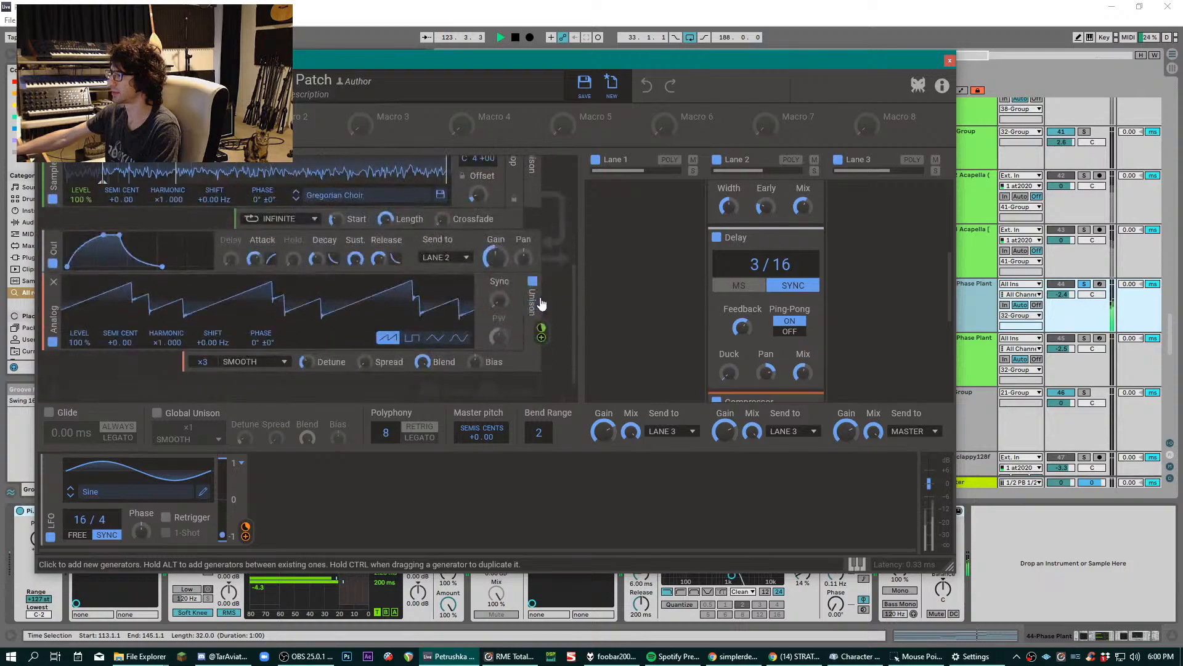
# - Examine the Gregorian Choir and Classic Choir sample generators in Phase Plant, ending with playback stopped
pyautogui.scroll(3, 540, 297)
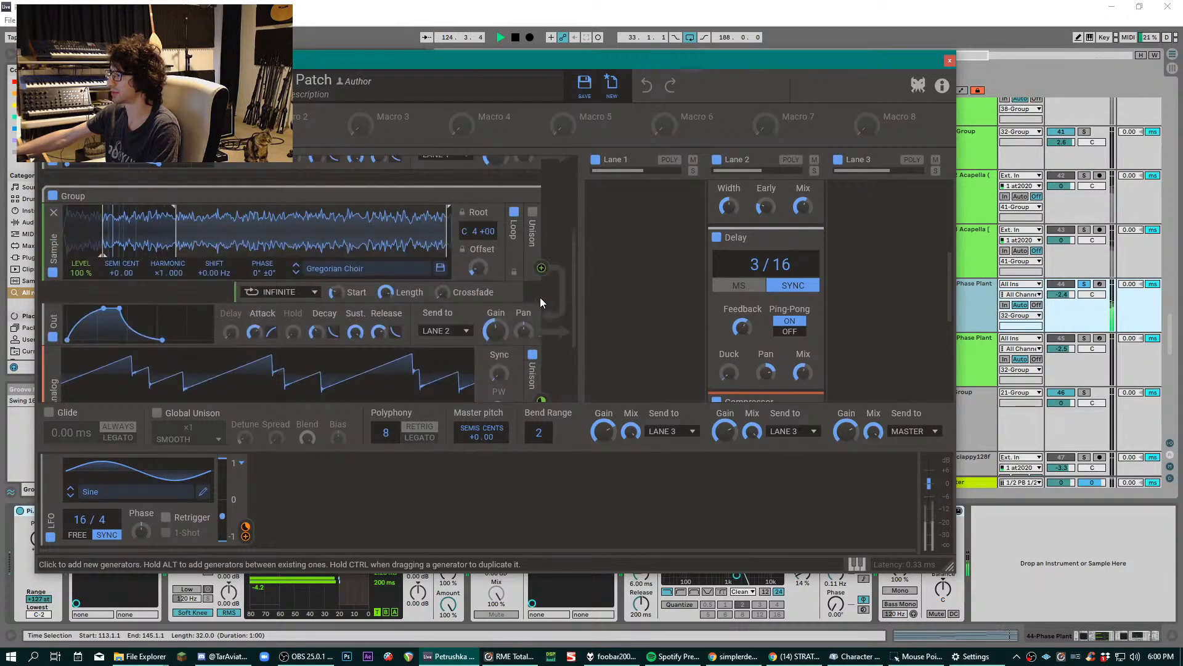
pyautogui.scroll(2, 540, 298)
pyautogui.scroll(1, 830, 291)
pyautogui.scroll(2, 830, 287)
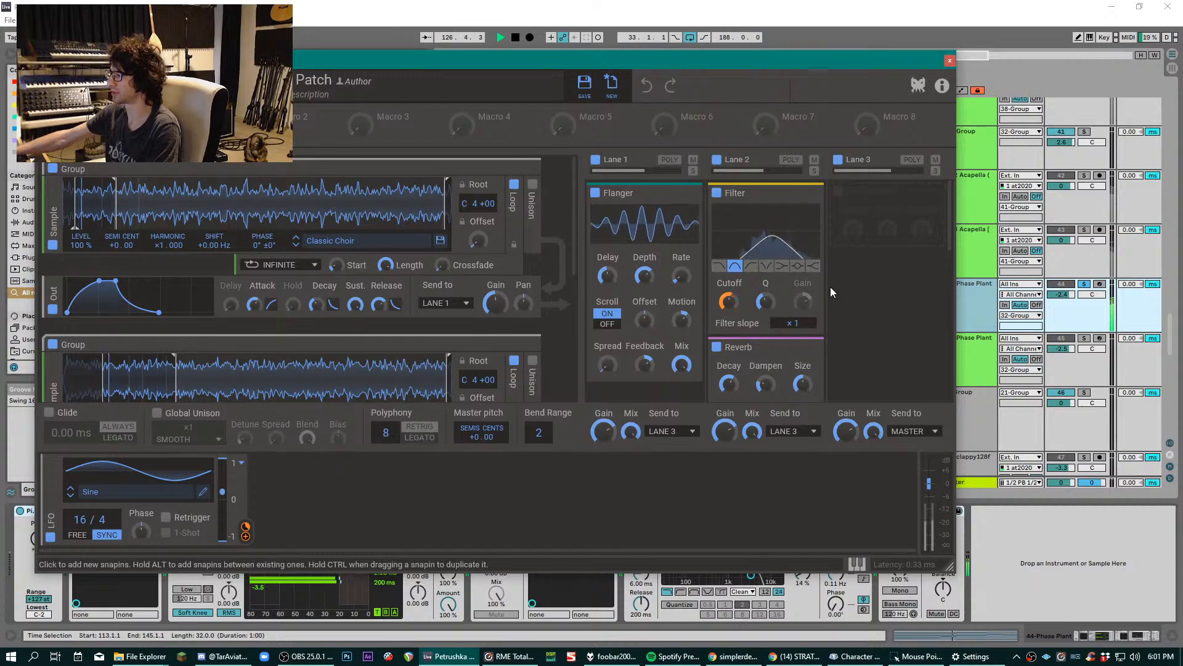
pyautogui.press('space')
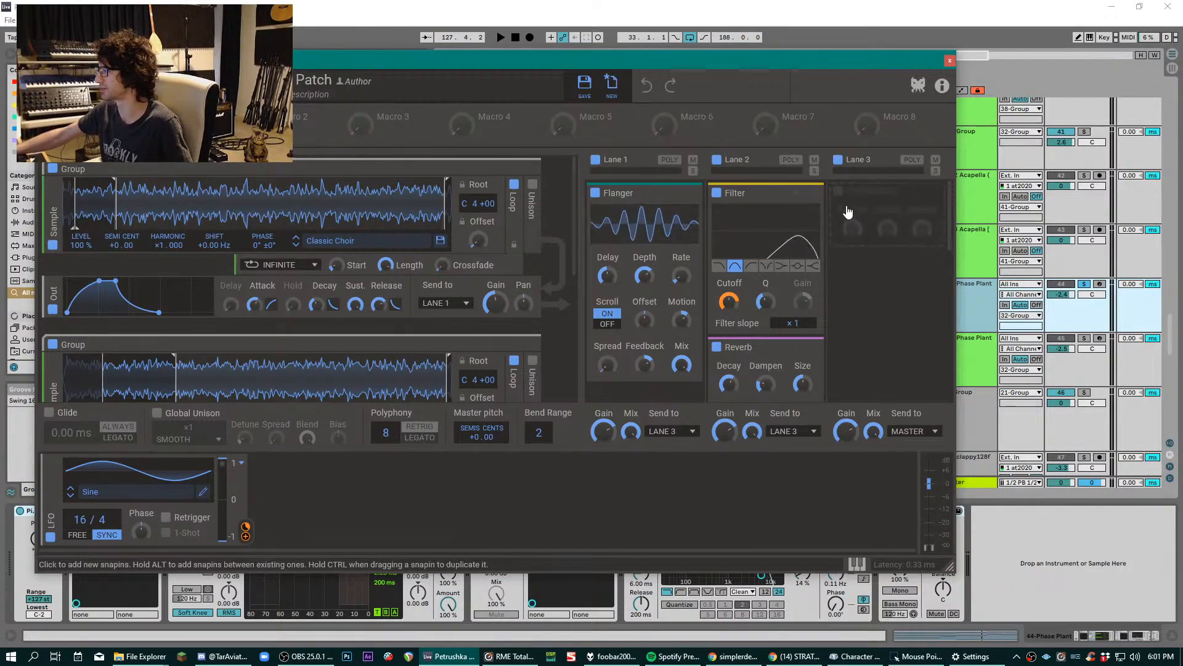
# - Review the effects in Phase Plant's three lanes and close the synth window
pyautogui.scroll(-2, 706, 219)
pyautogui.scroll(2, 702, 216)
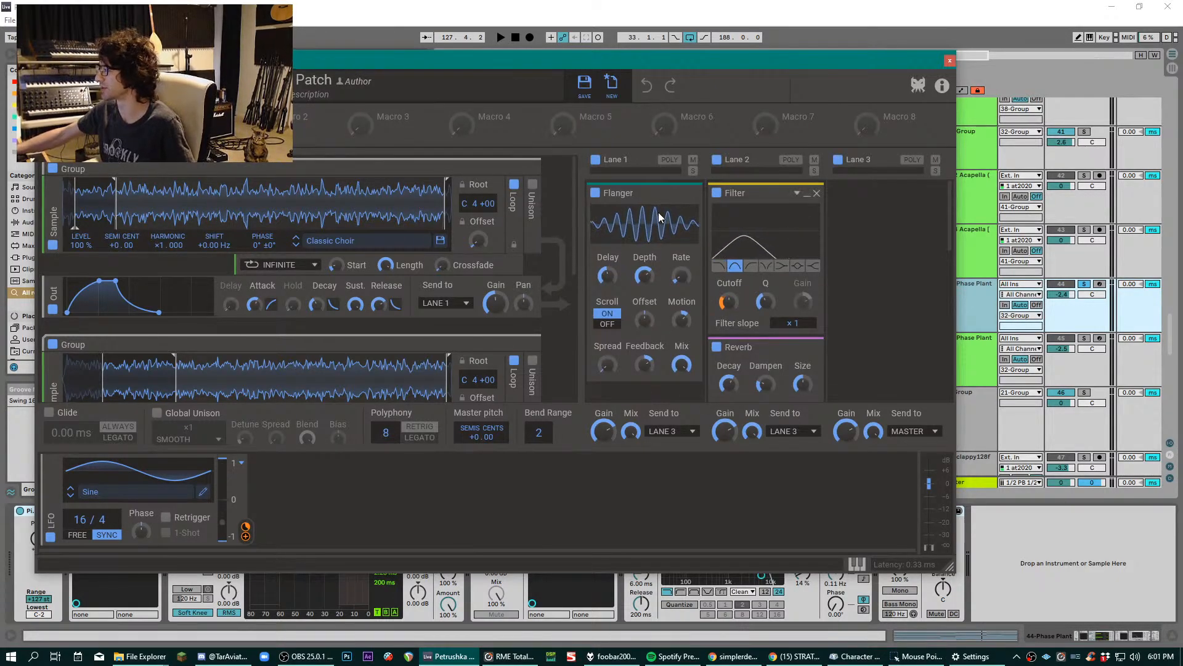
pyautogui.scroll(-10, 848, 265)
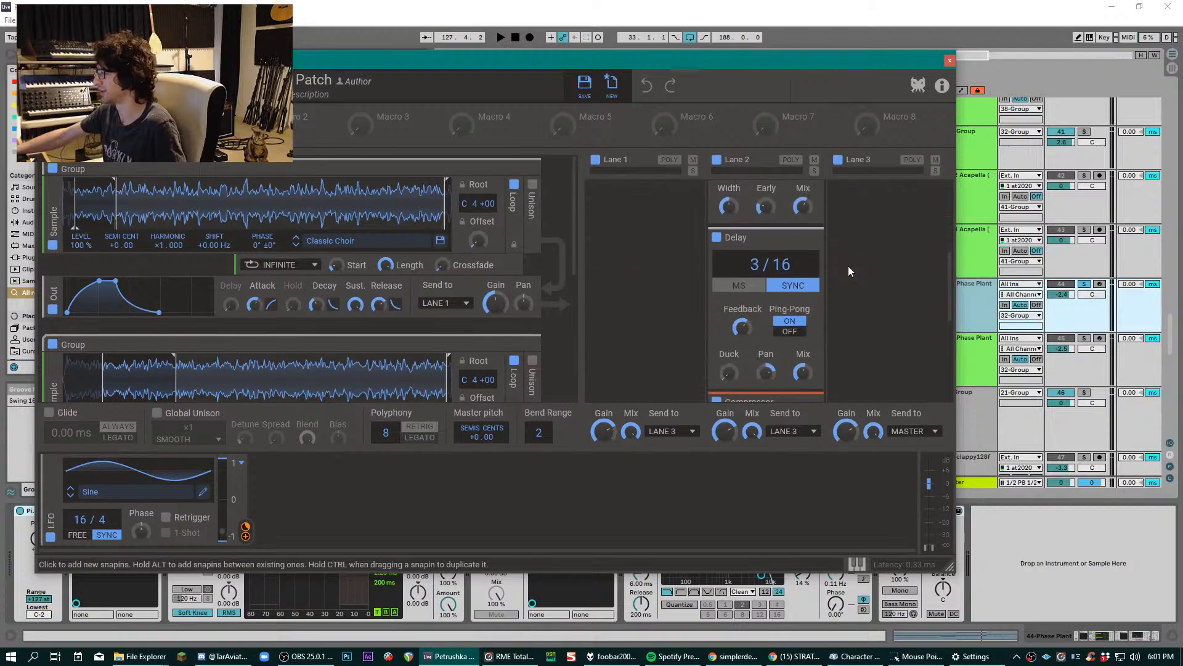
pyautogui.click(950, 61)
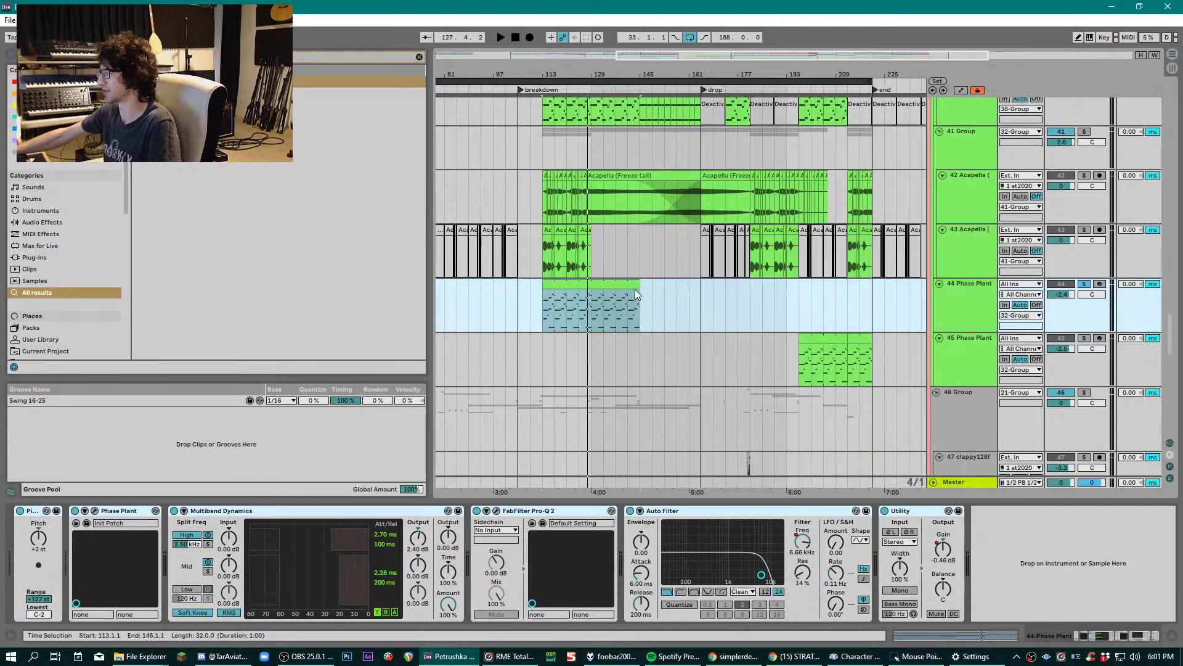
# - Play the 44 Phase Plant track from bar 129, unsoloing it during playback to hear the full arrangement
pyautogui.click(593, 312)
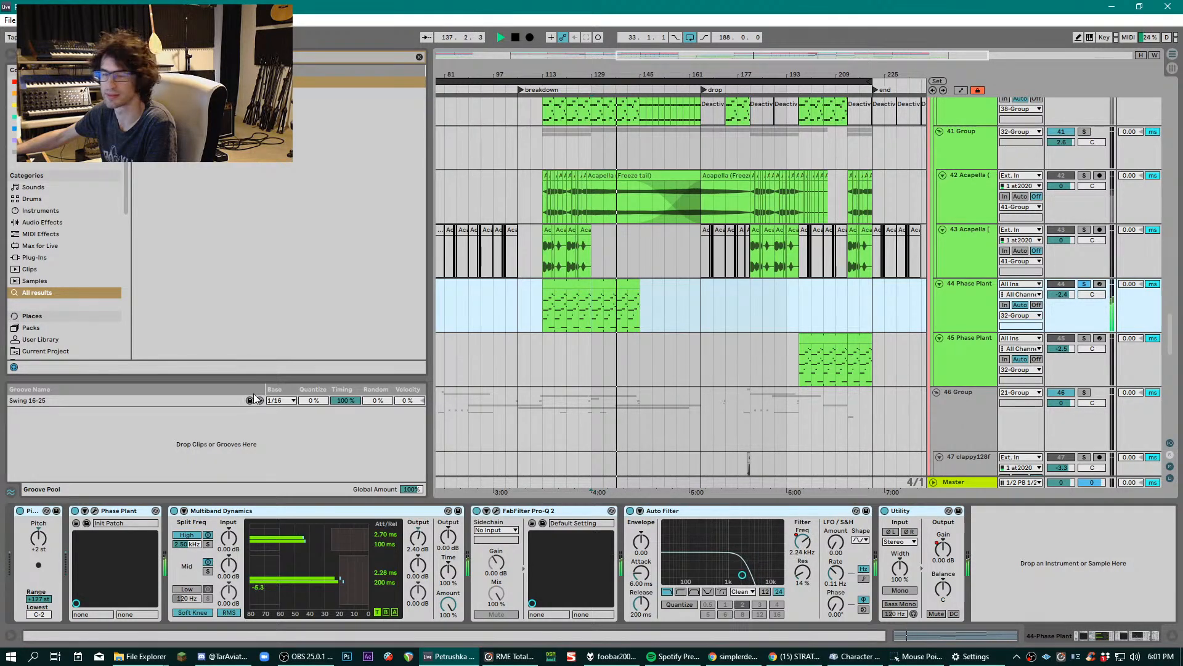
pyautogui.click(1087, 285)
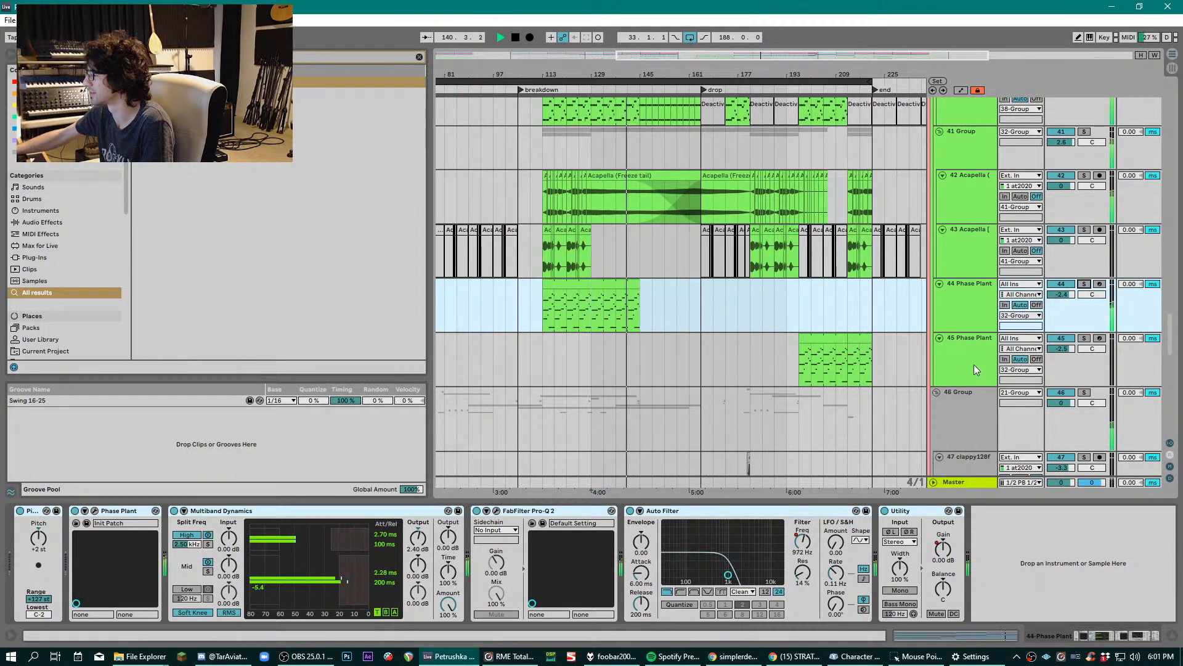
pyautogui.press('space')
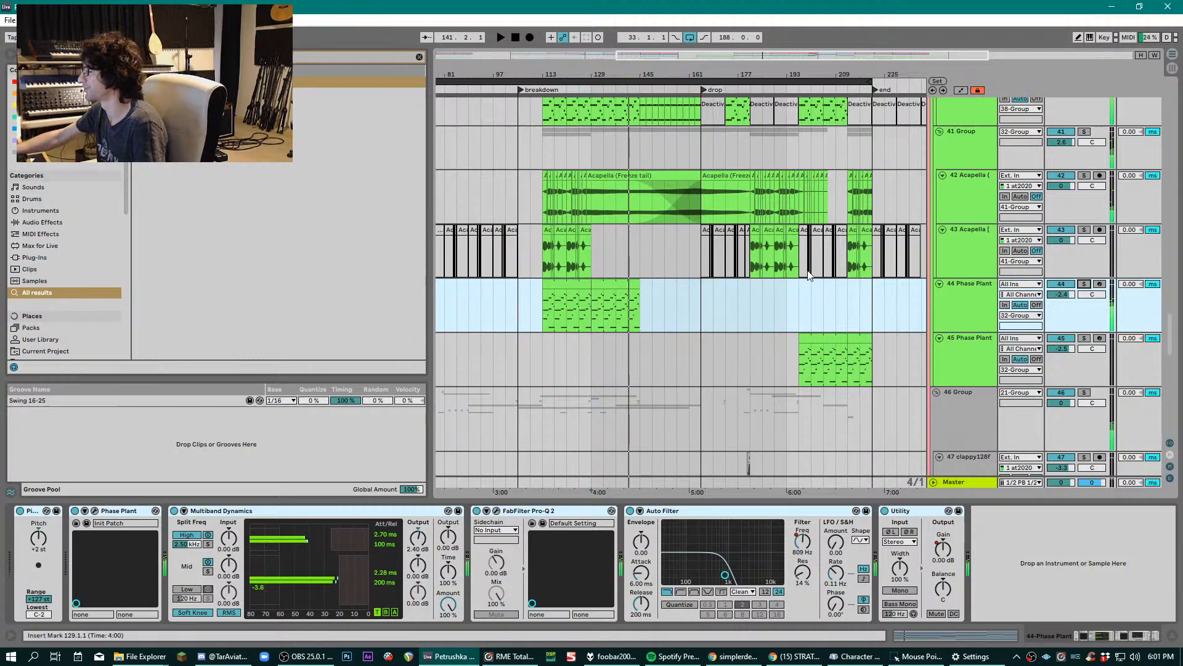
# - Solo 27 Group and play it briefly from bar 129
pyautogui.scroll(-3, 783, 281)
pyautogui.scroll(8, 785, 284)
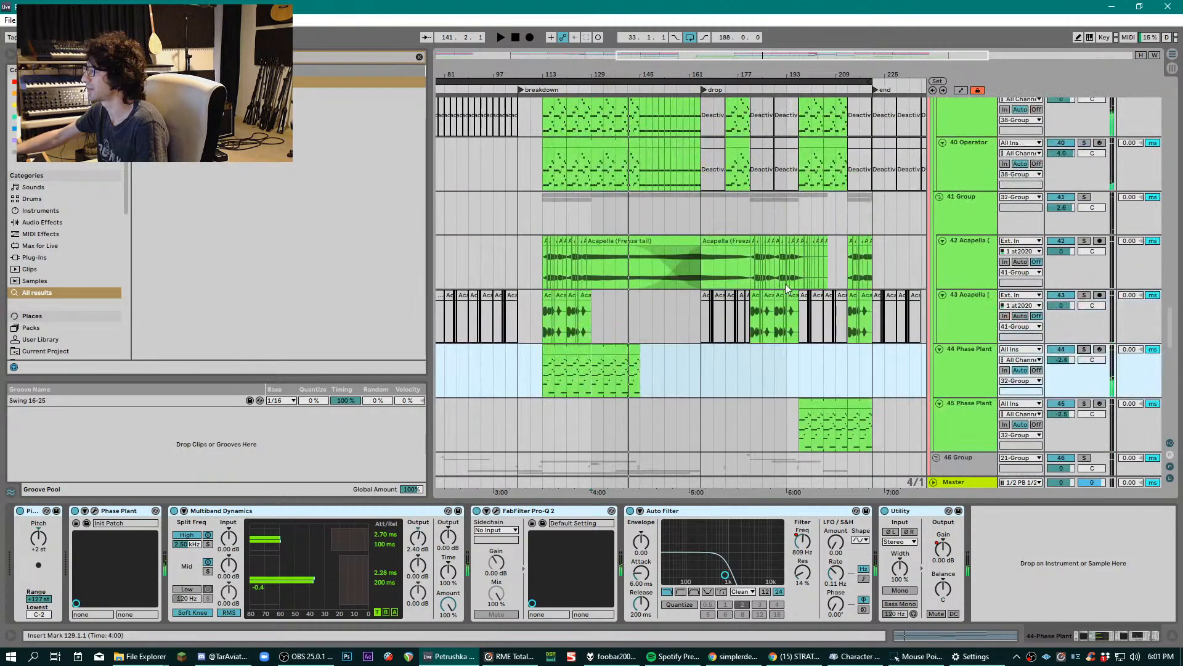
pyautogui.scroll(15, 785, 284)
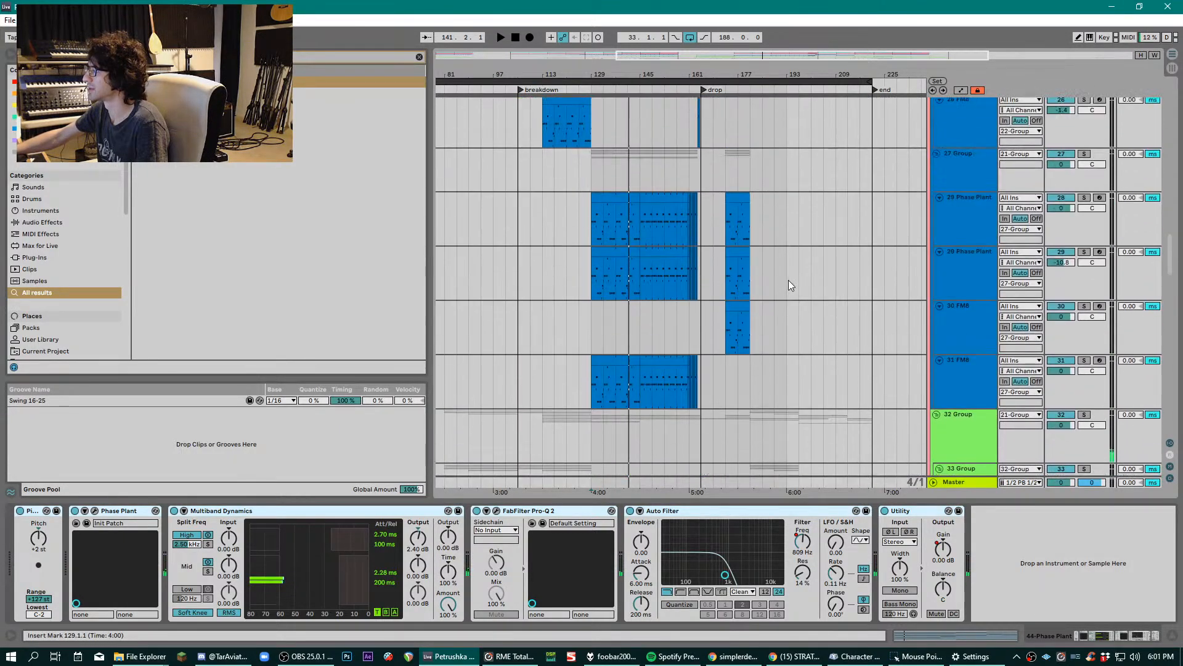
pyautogui.scroll(5, 789, 280)
pyautogui.scroll(-5, 764, 290)
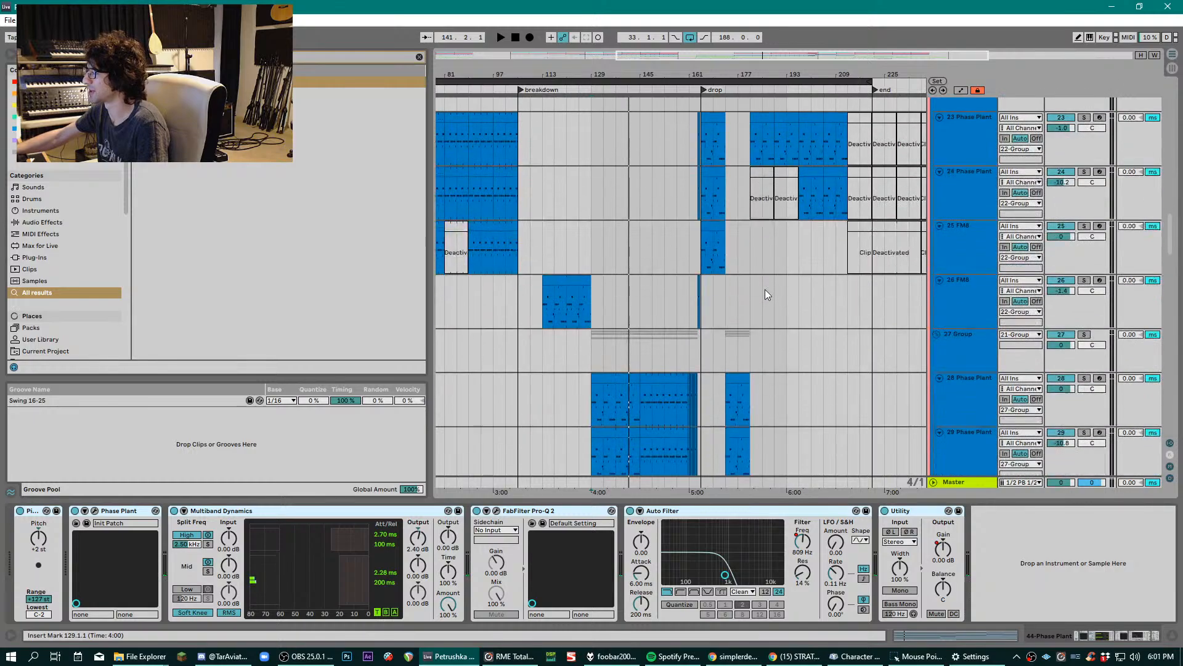
pyautogui.scroll(-1, 755, 299)
pyautogui.click(614, 252)
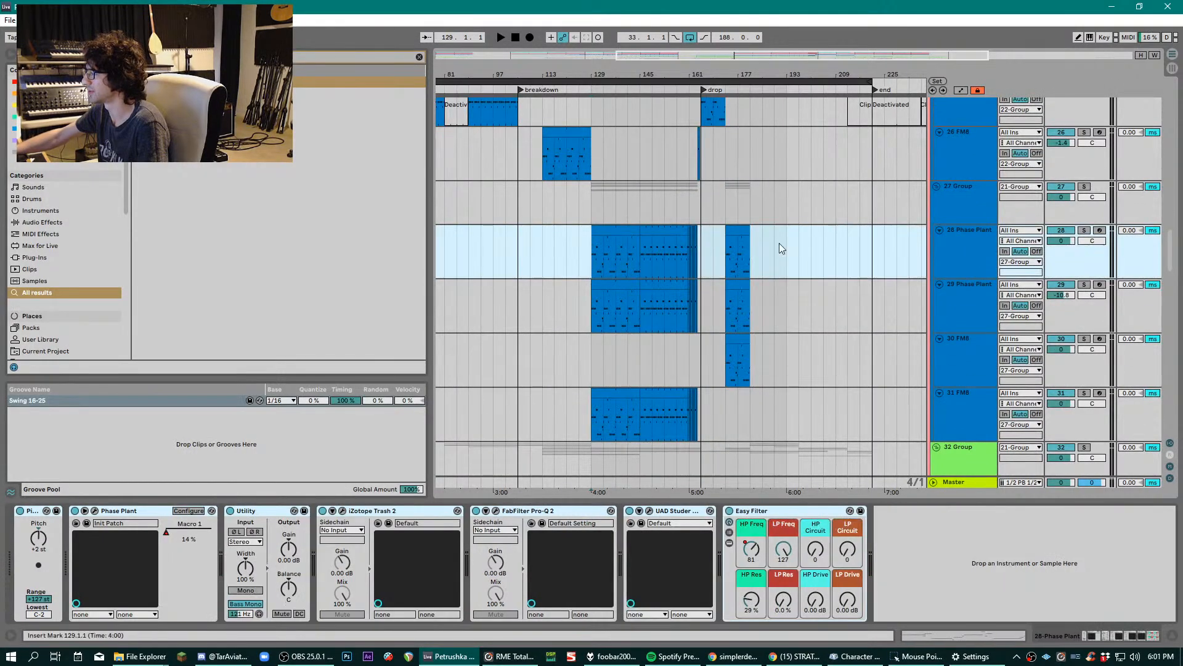
pyautogui.press('space')
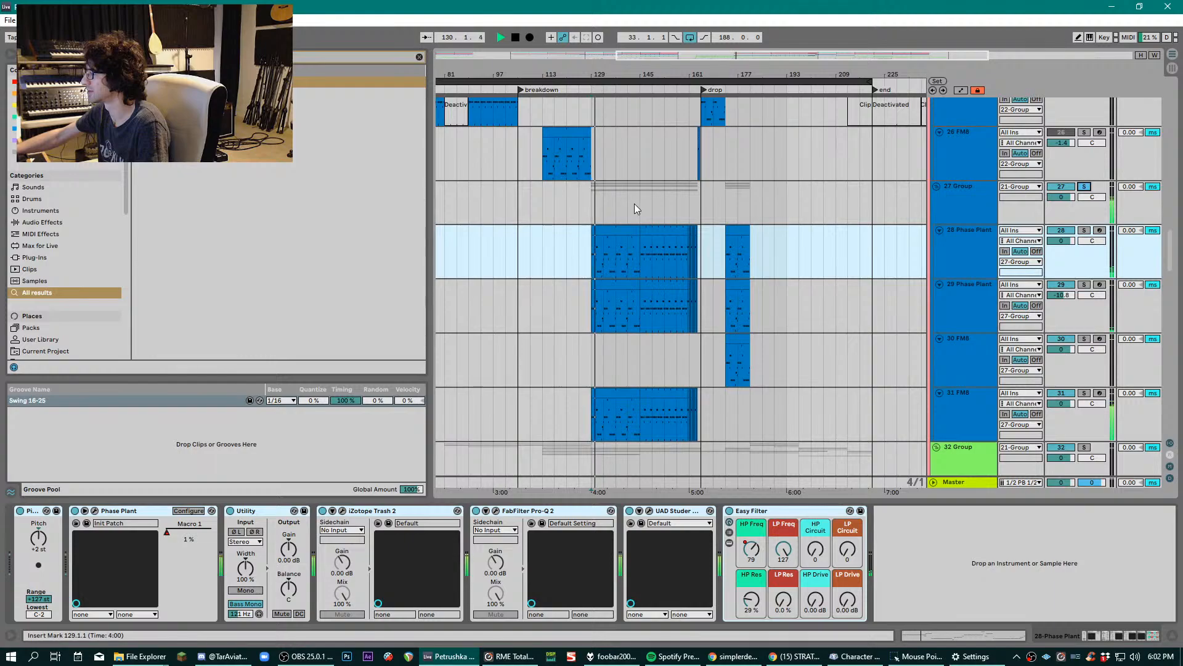
pyautogui.press('space')
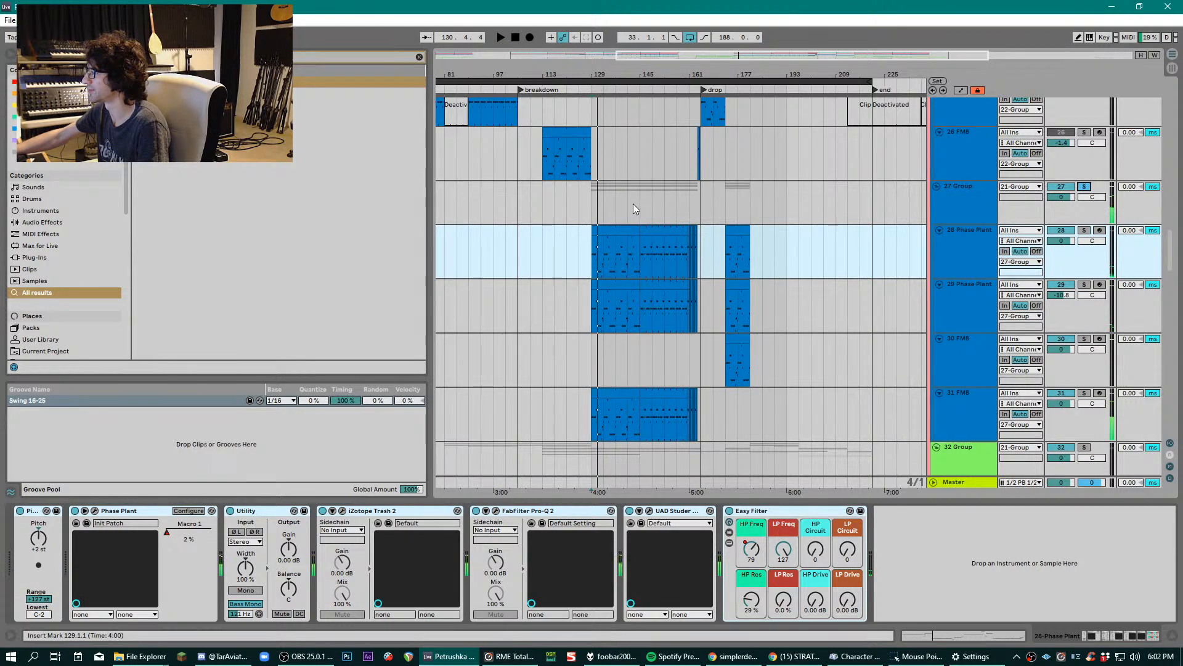
# - Play the soloed 27 Group from bar 145 to hear the second half of its breakdown part
pyautogui.scroll(3, 875, 250)
pyautogui.scroll(-1, 875, 250)
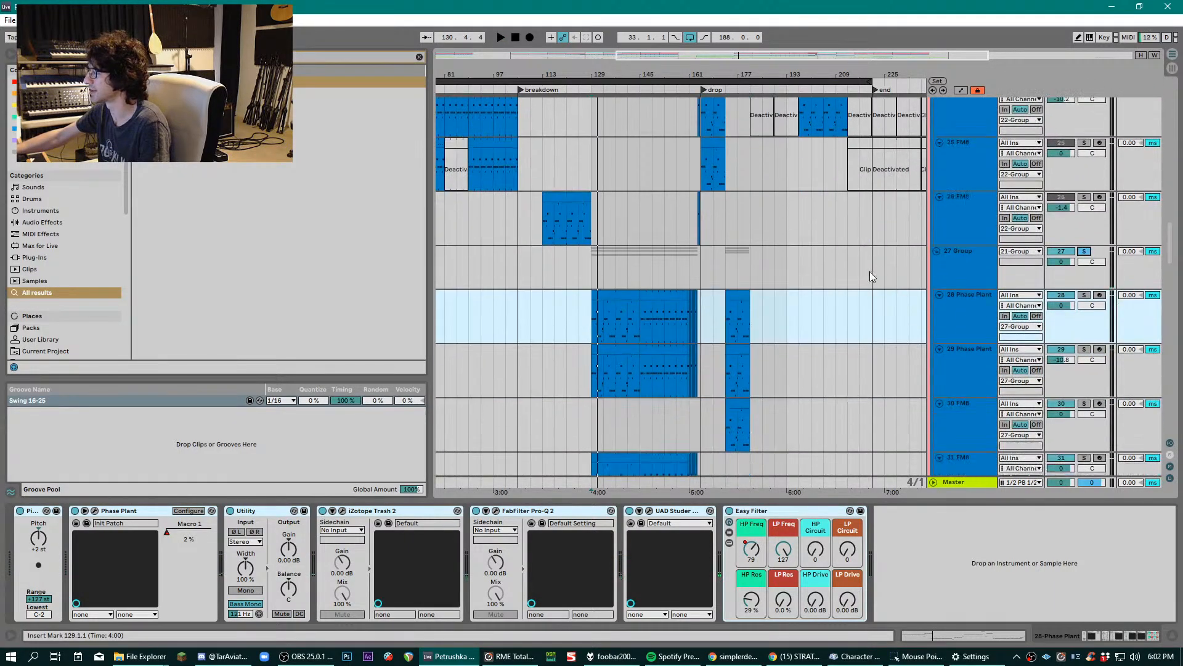
pyautogui.scroll(-2, 827, 286)
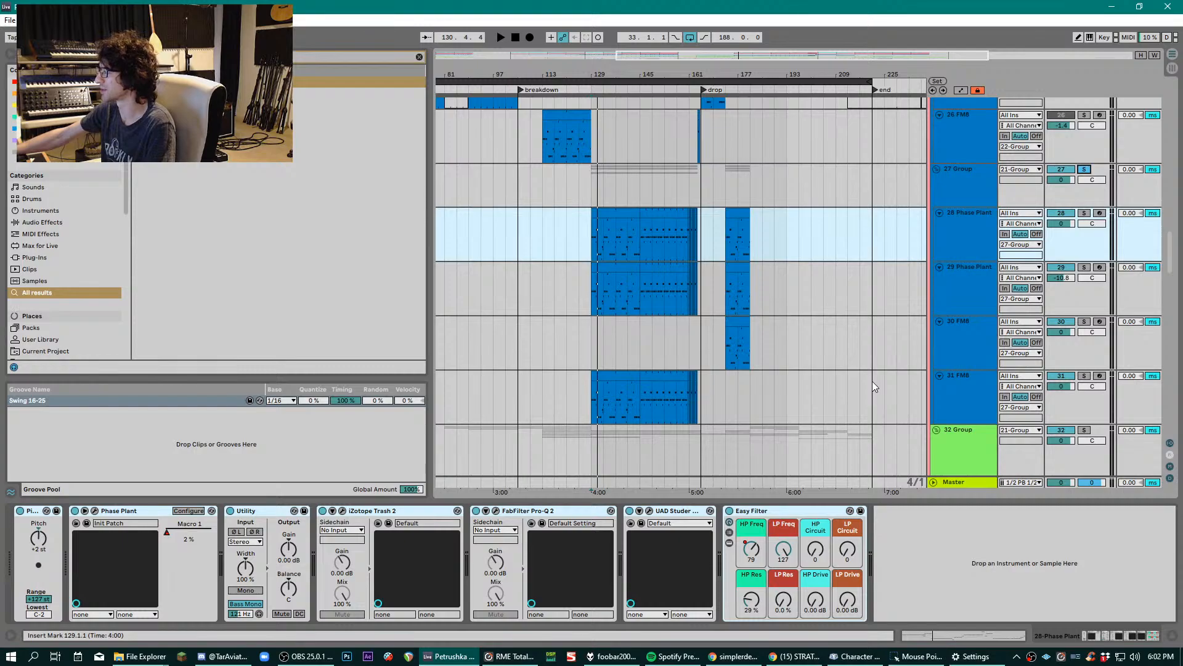
pyautogui.scroll(5, 832, 382)
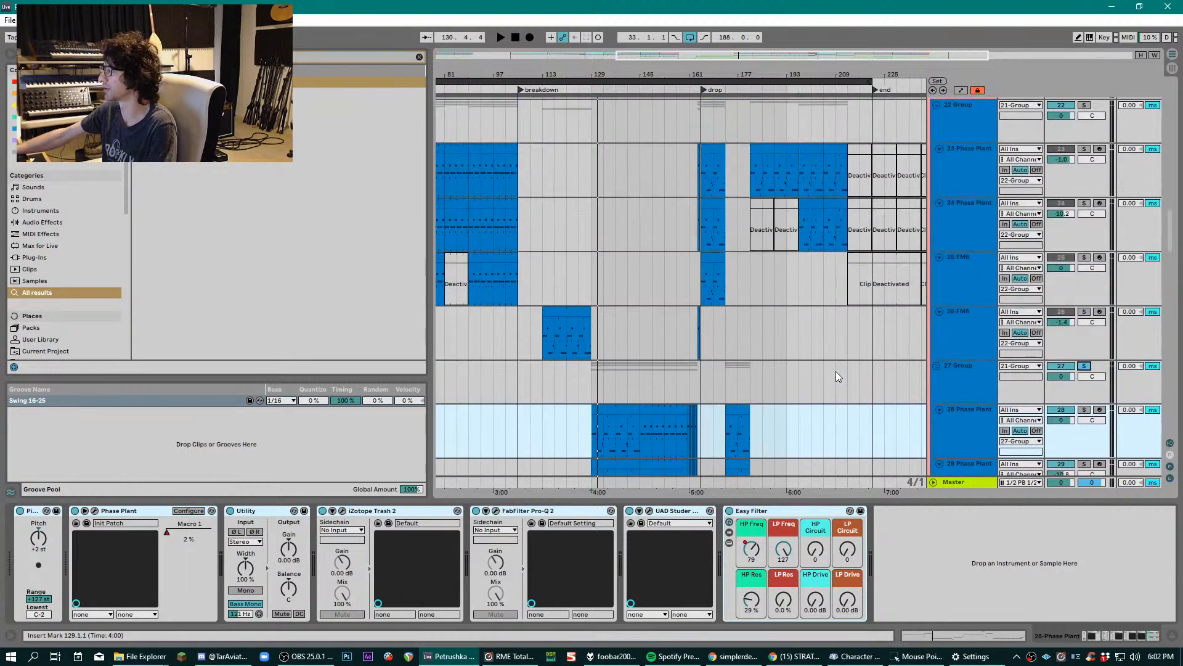
pyautogui.scroll(-6, 836, 371)
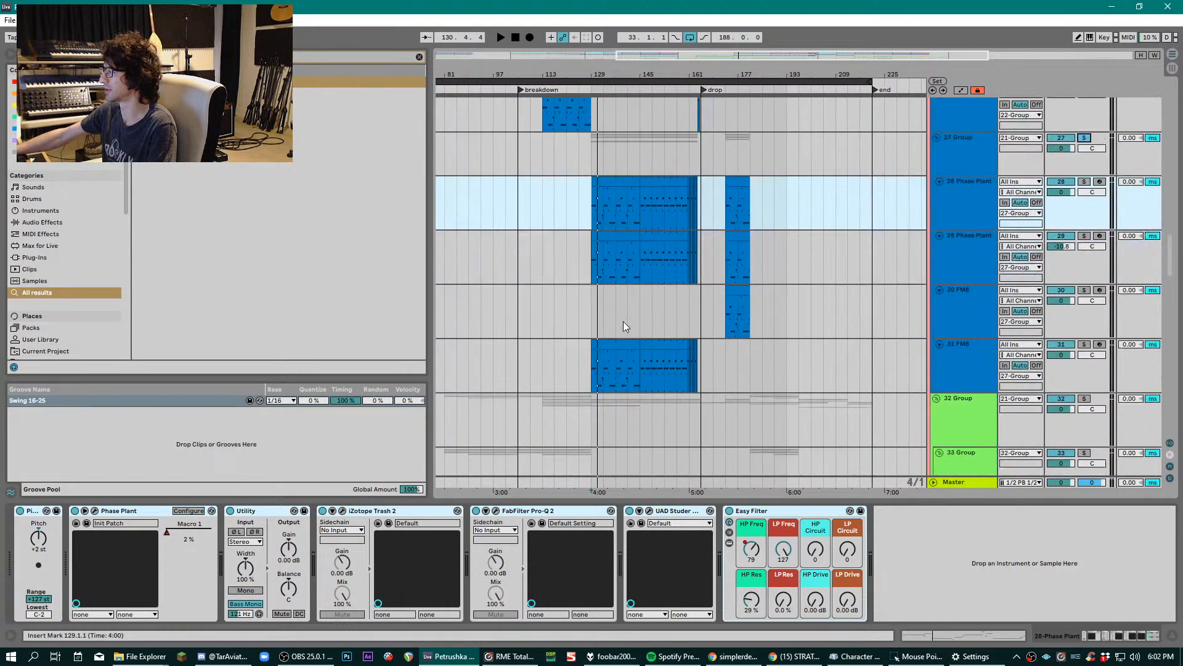
pyautogui.click(637, 143)
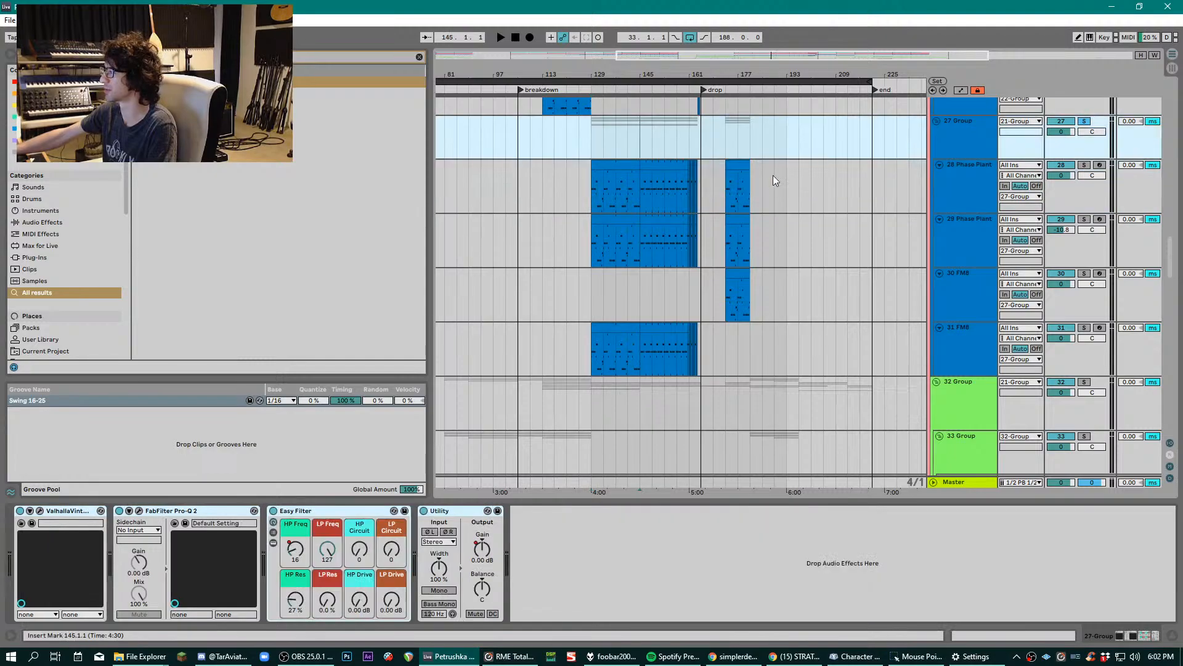
pyautogui.press('space')
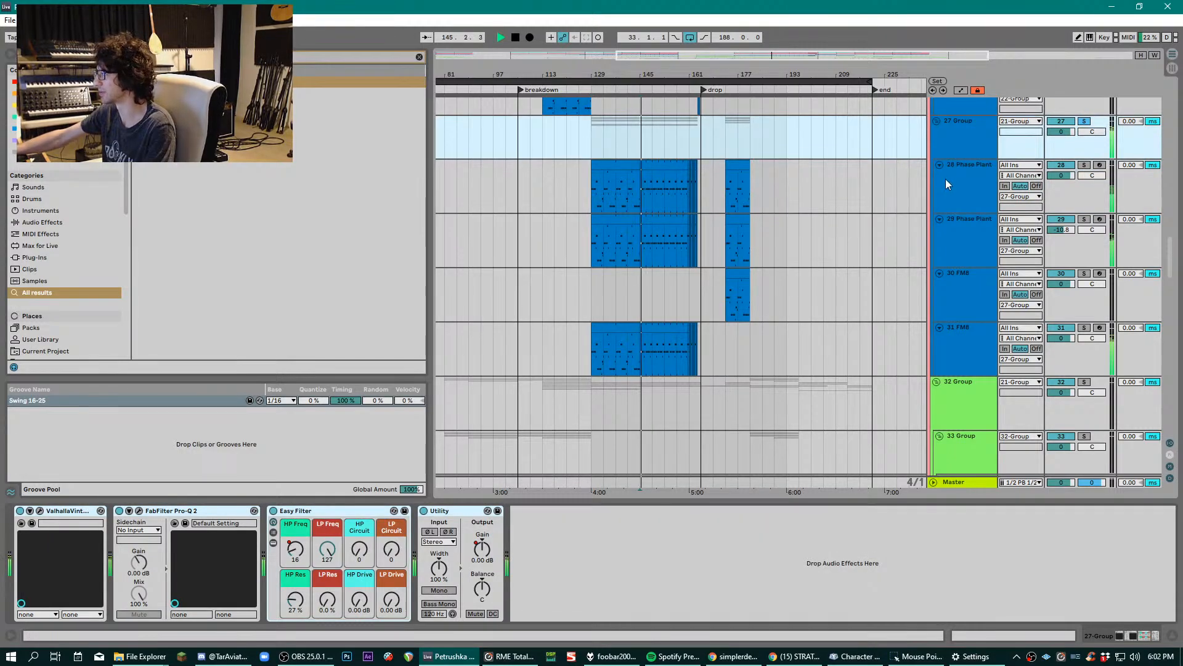
pyautogui.scroll(6, 733, 170)
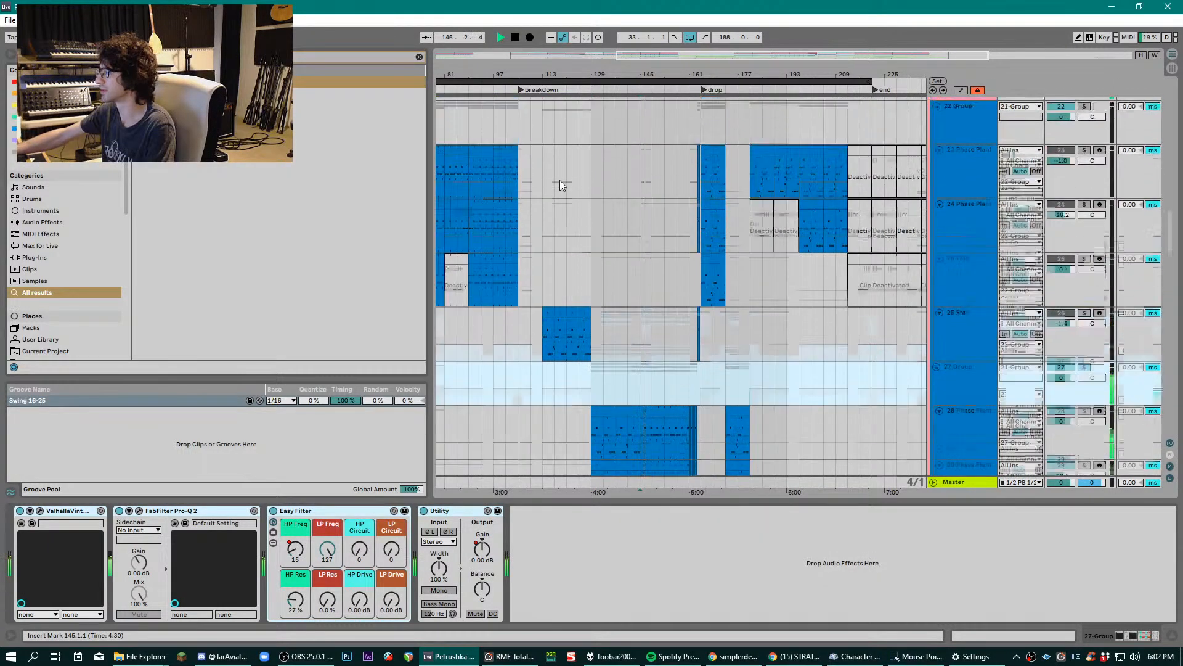
pyautogui.scroll(-5, 734, 190)
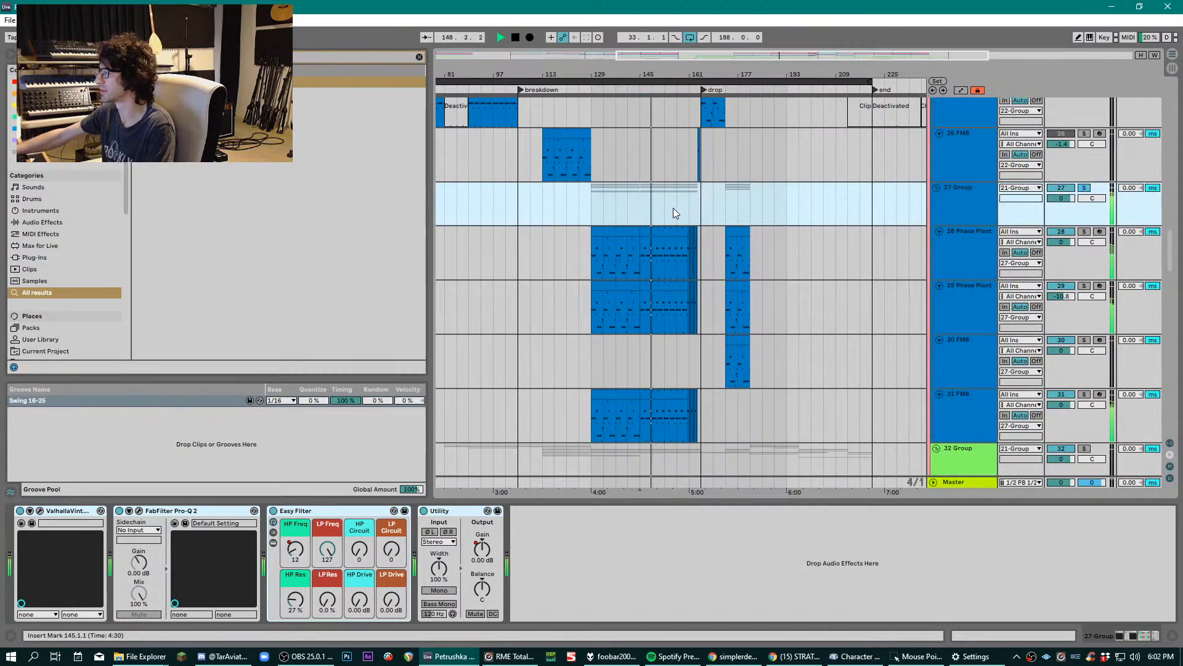
# - Play from bar 157 and solo individual layers of 27 Group, including 28 Phase Plant and 31 FM8, for comparison
pyautogui.click(682, 206)
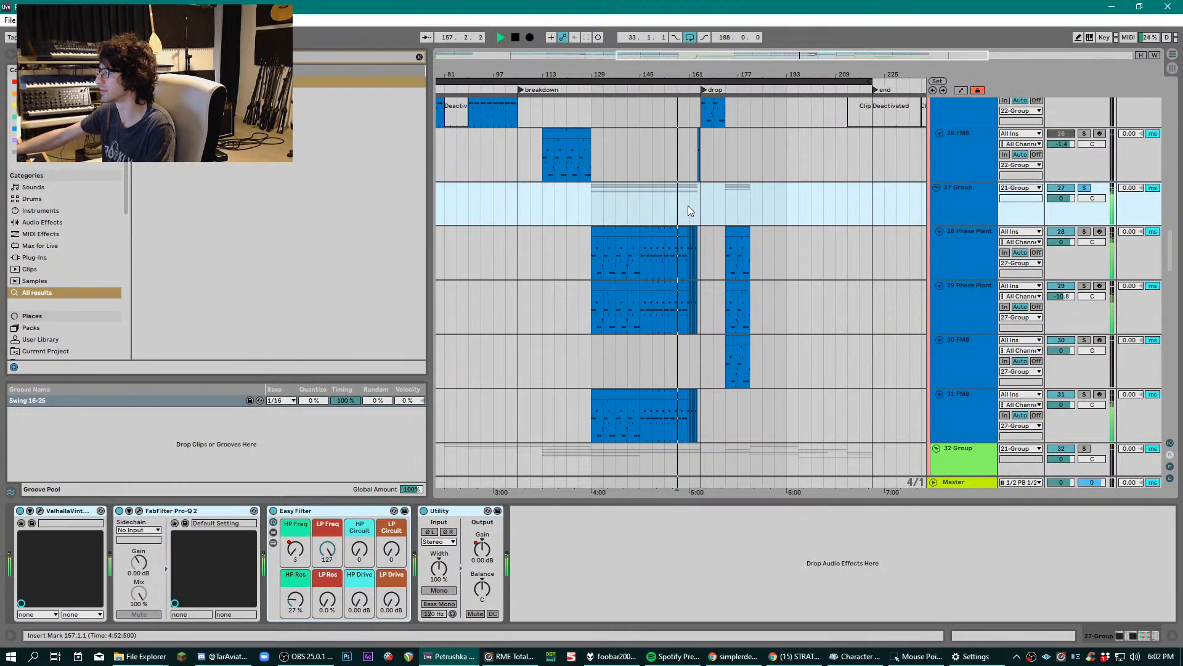
pyautogui.click(991, 257)
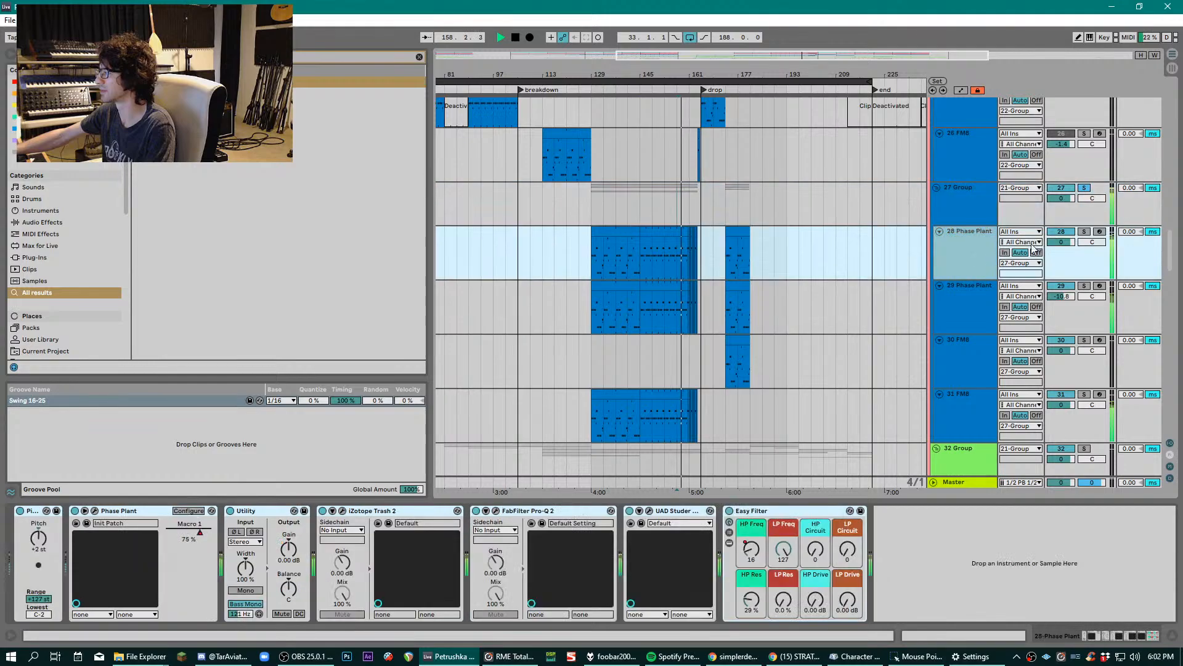
pyautogui.press('space')
pyautogui.click(1088, 235)
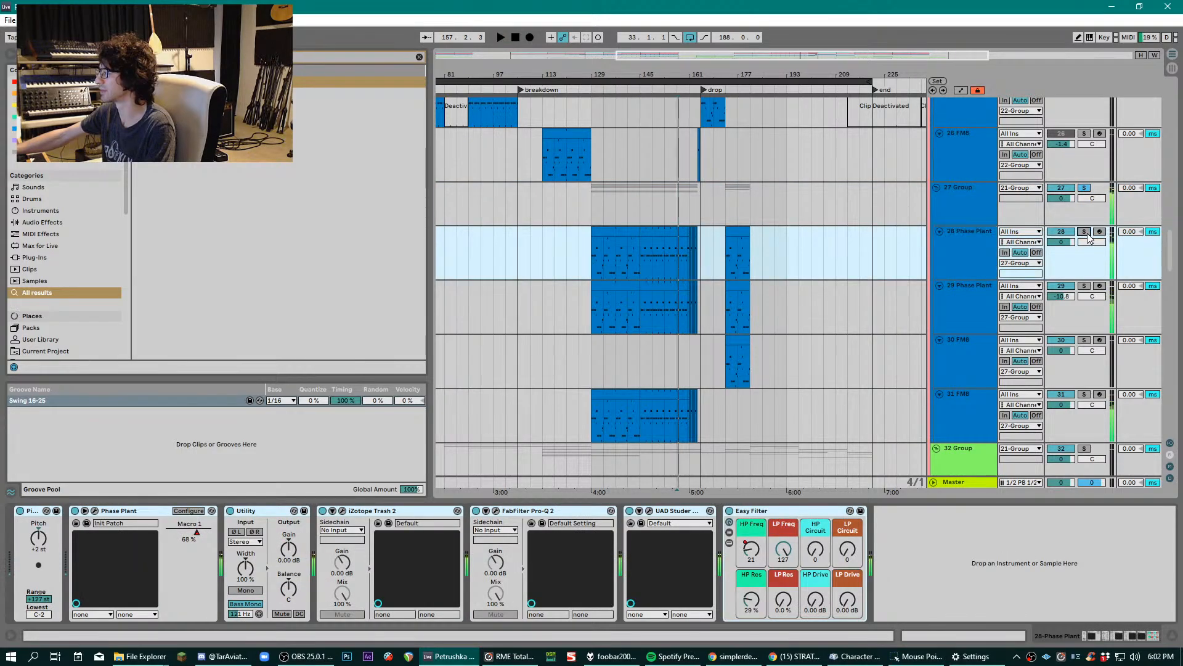
pyautogui.click(1084, 286)
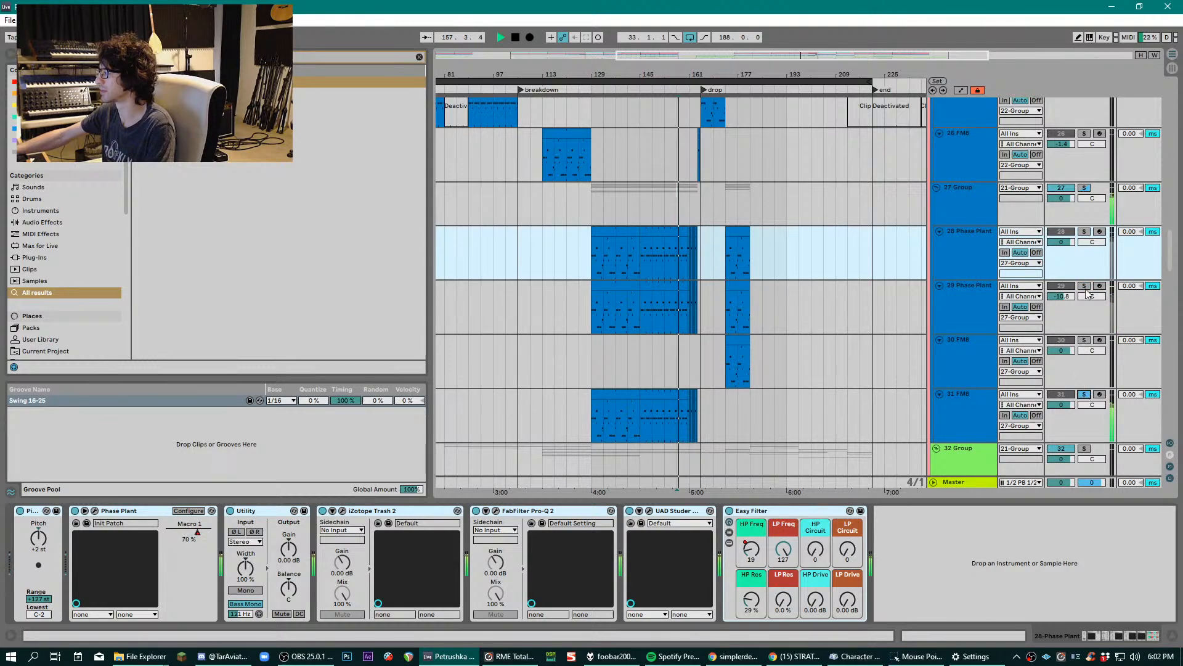
pyautogui.click(1082, 233)
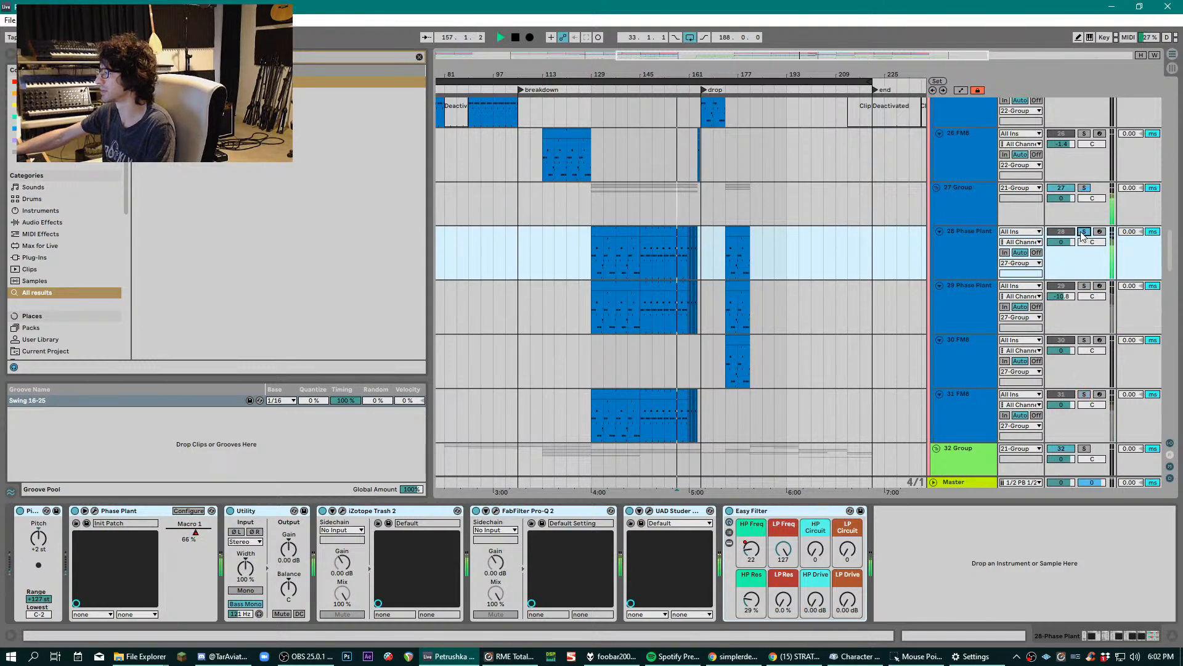
# - Clear the solos, play the full arrangement from bar 157 into the drop, and show the 29 Phase Plant device chain
pyautogui.press('space')
pyautogui.click(1084, 287)
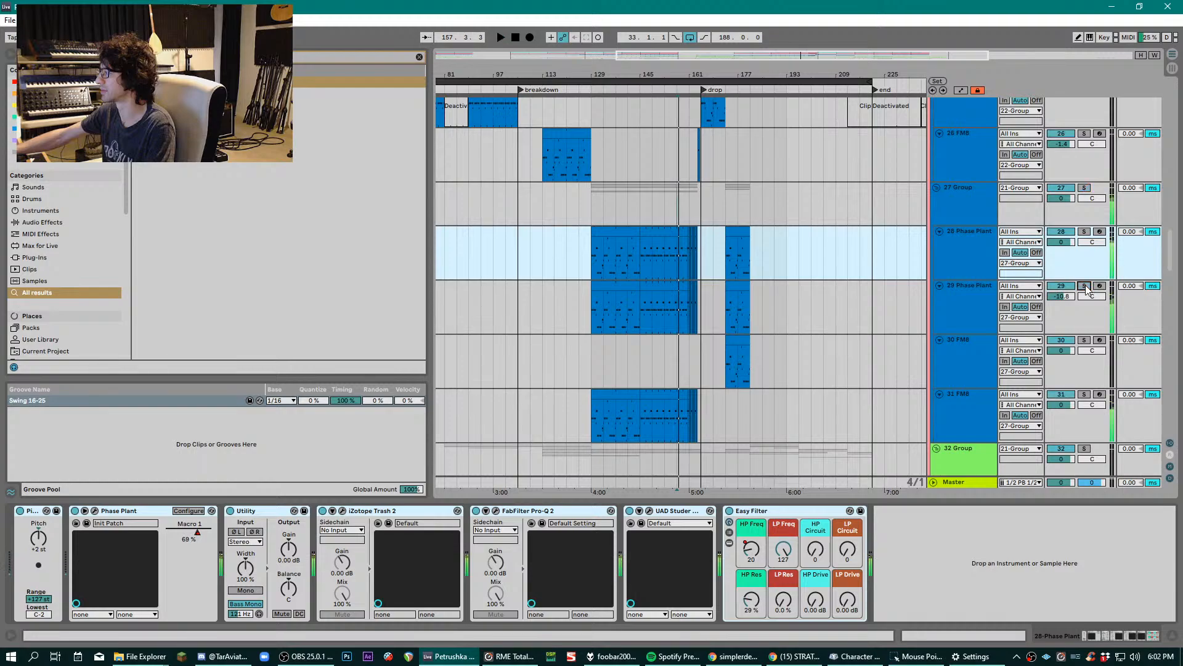
pyautogui.click(976, 292)
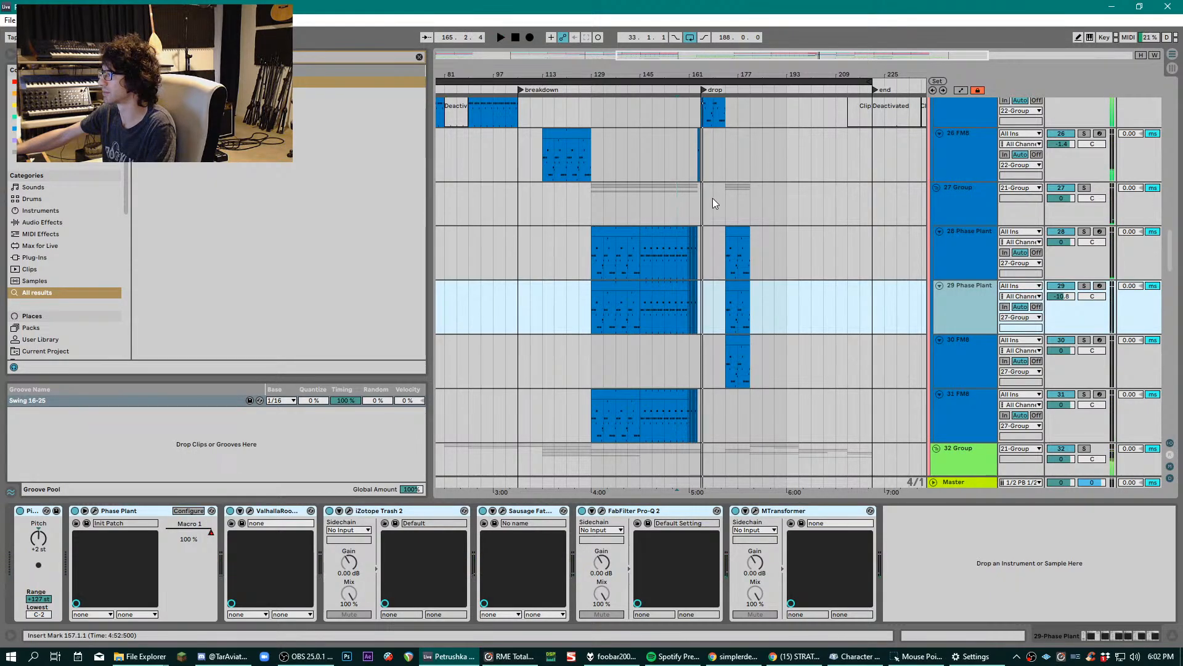
# - Show the effect chain on 22 Group
pyautogui.scroll(5, 1175, 217)
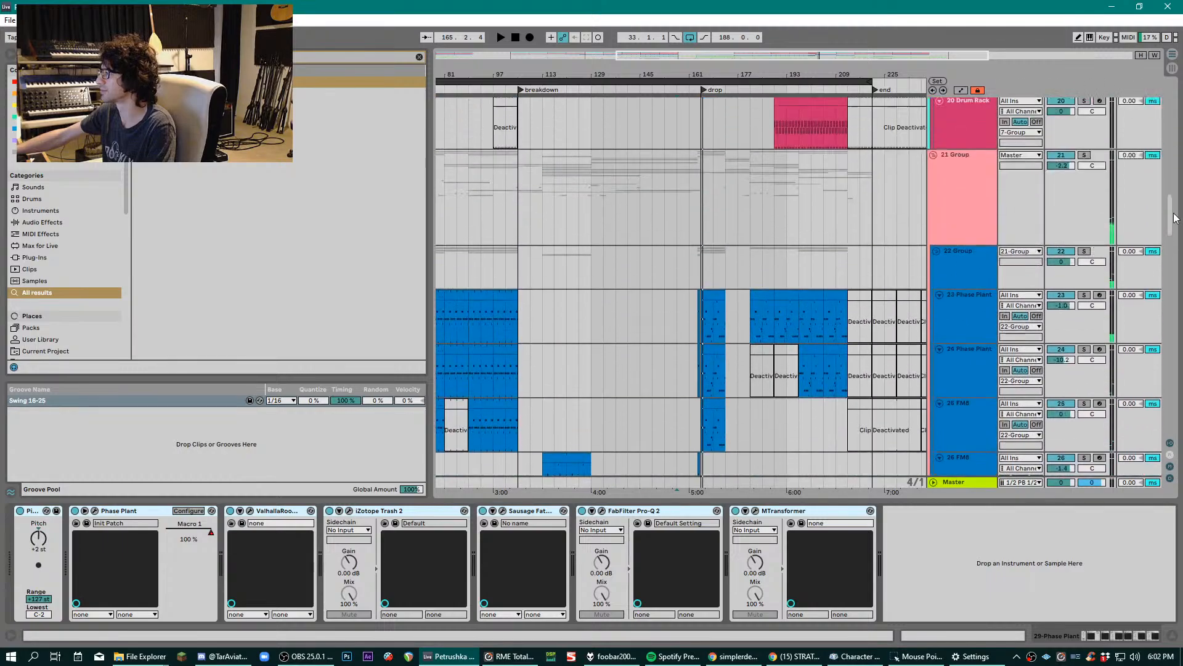
pyautogui.scroll(3, 1175, 217)
pyautogui.scroll(-4, 1175, 222)
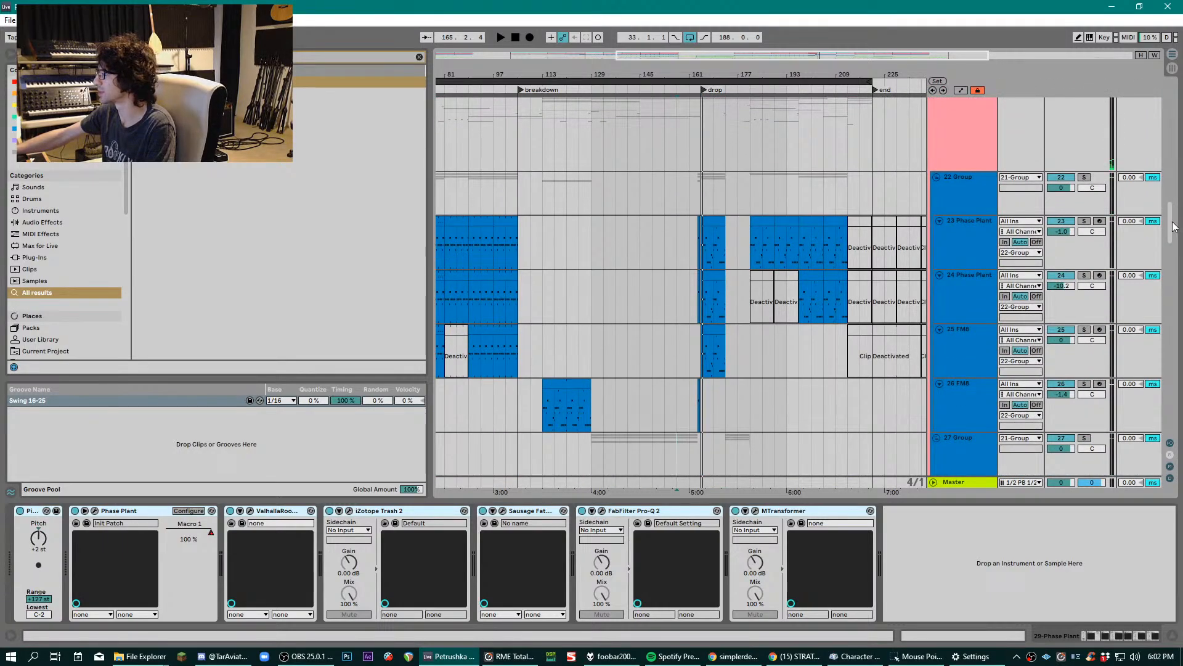
pyautogui.click(965, 195)
pyautogui.scroll(-10, 994, 203)
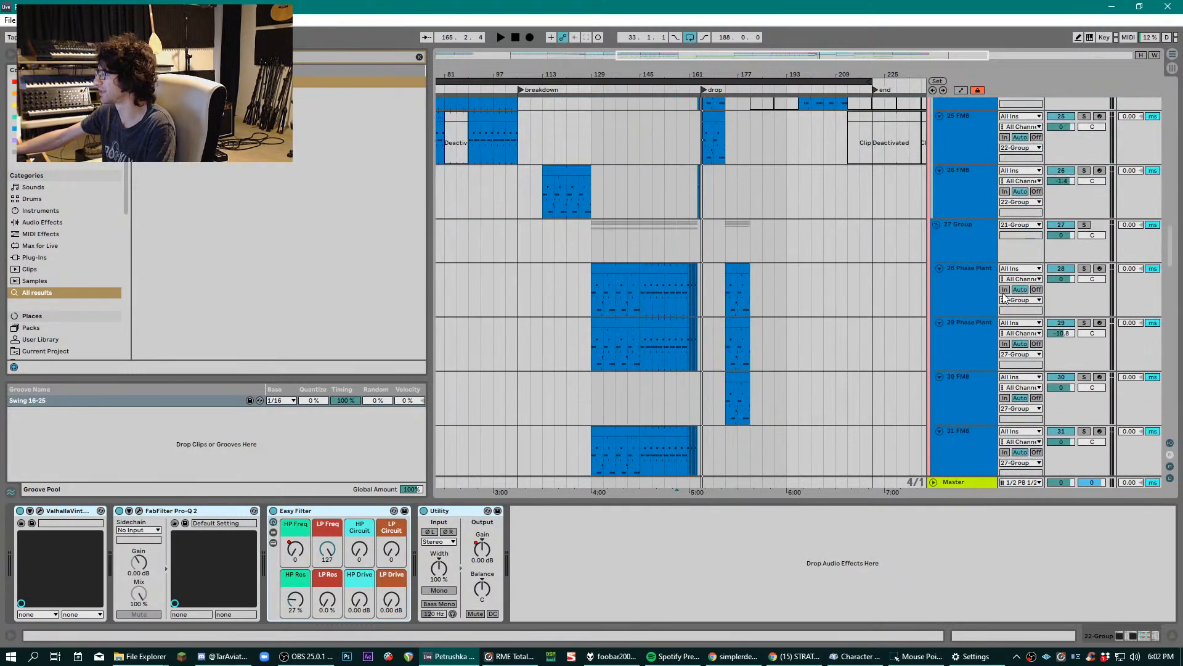
# - Show the effect chains on 33 Group and its nested 34 Group
pyautogui.click(960, 276)
pyautogui.click(958, 315)
pyautogui.scroll(-2, 962, 314)
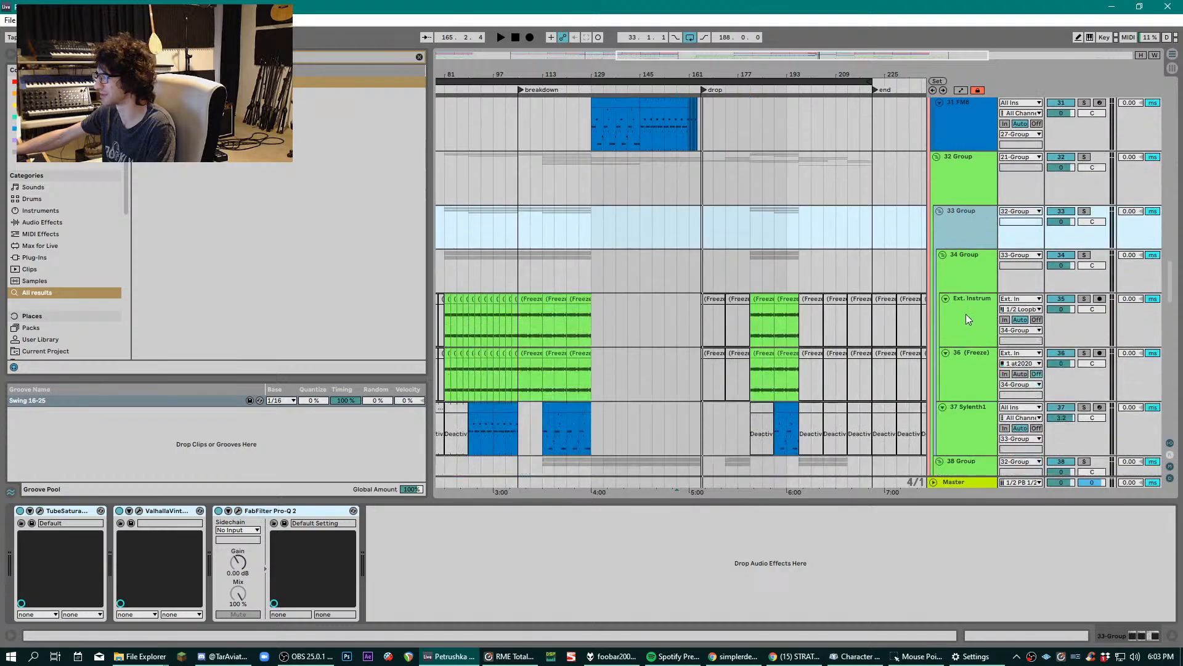
pyautogui.click(963, 281)
pyautogui.scroll(-1, 955, 308)
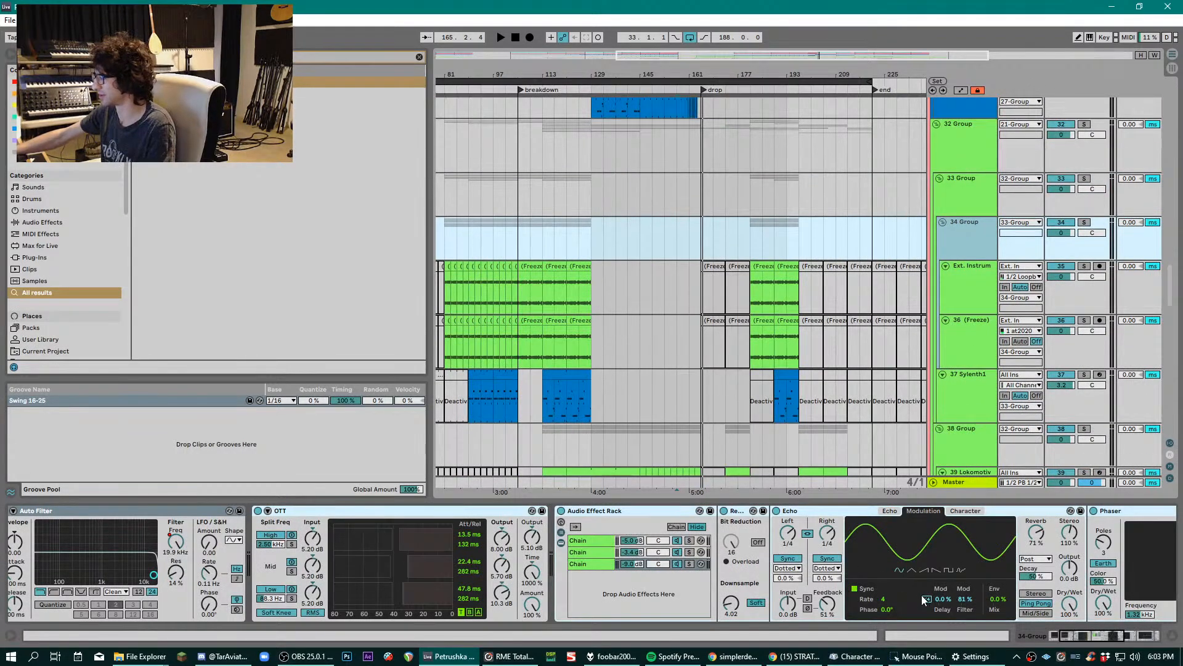
# - Show the effect chain on 38 Group, from its Auto Filter and MidSideSaturator onward
pyautogui.scroll(-4, 981, 349)
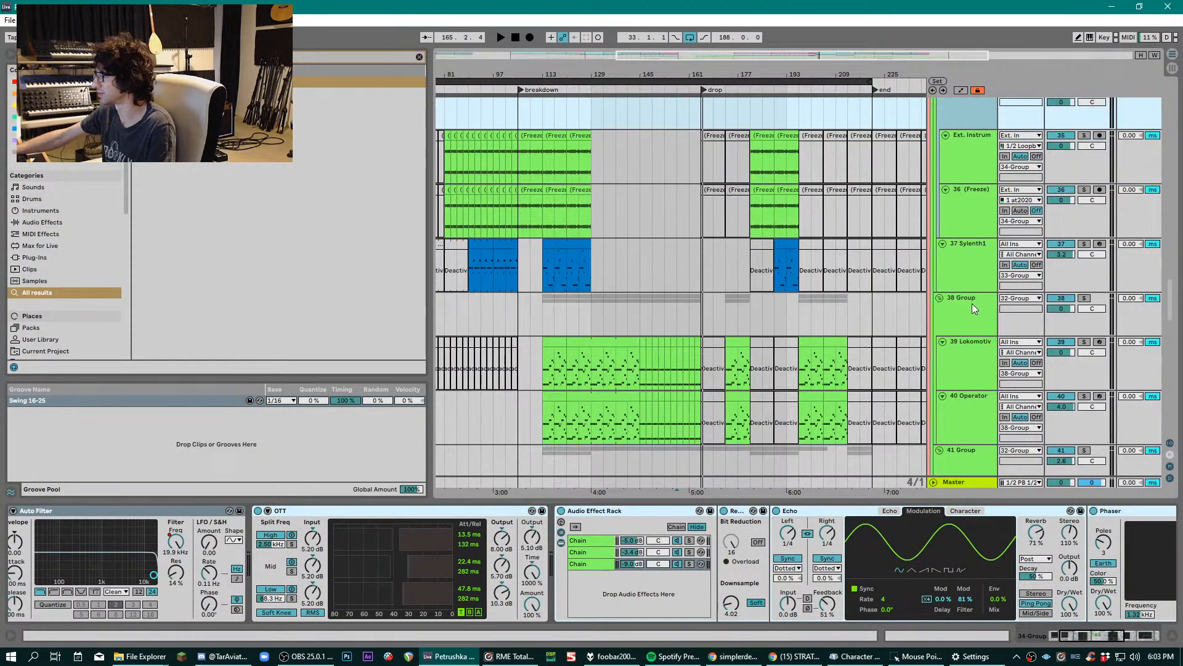
pyautogui.scroll(-1, 971, 303)
pyautogui.scroll(-4, 971, 297)
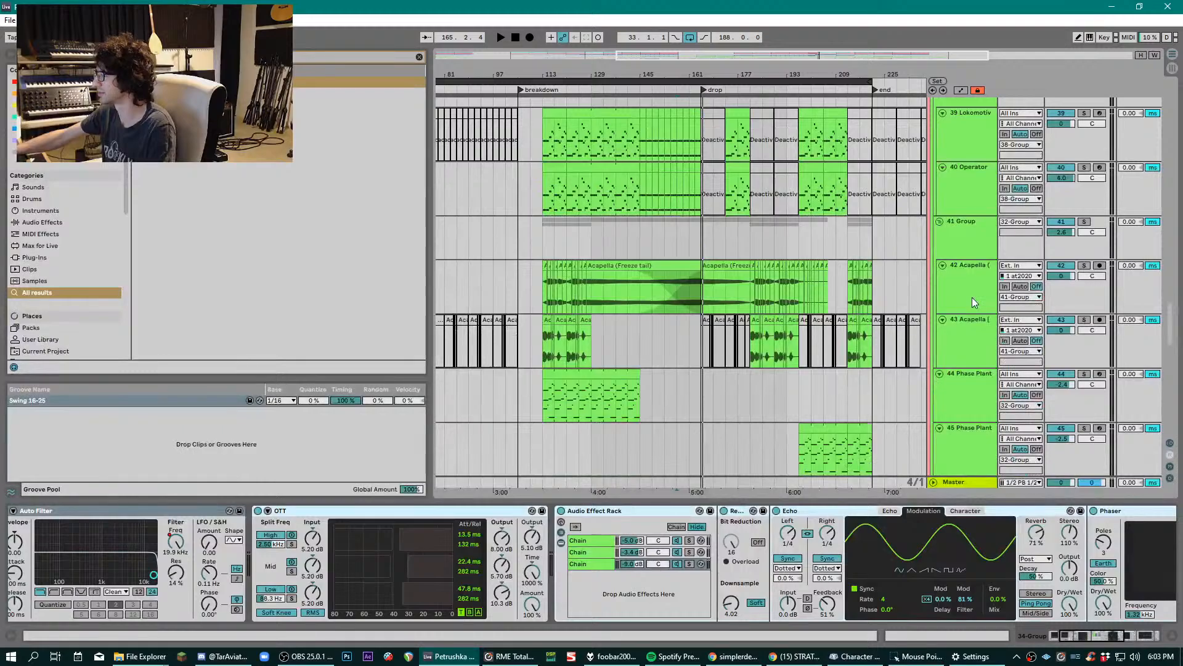
pyautogui.scroll(2, 972, 297)
pyautogui.click(967, 166)
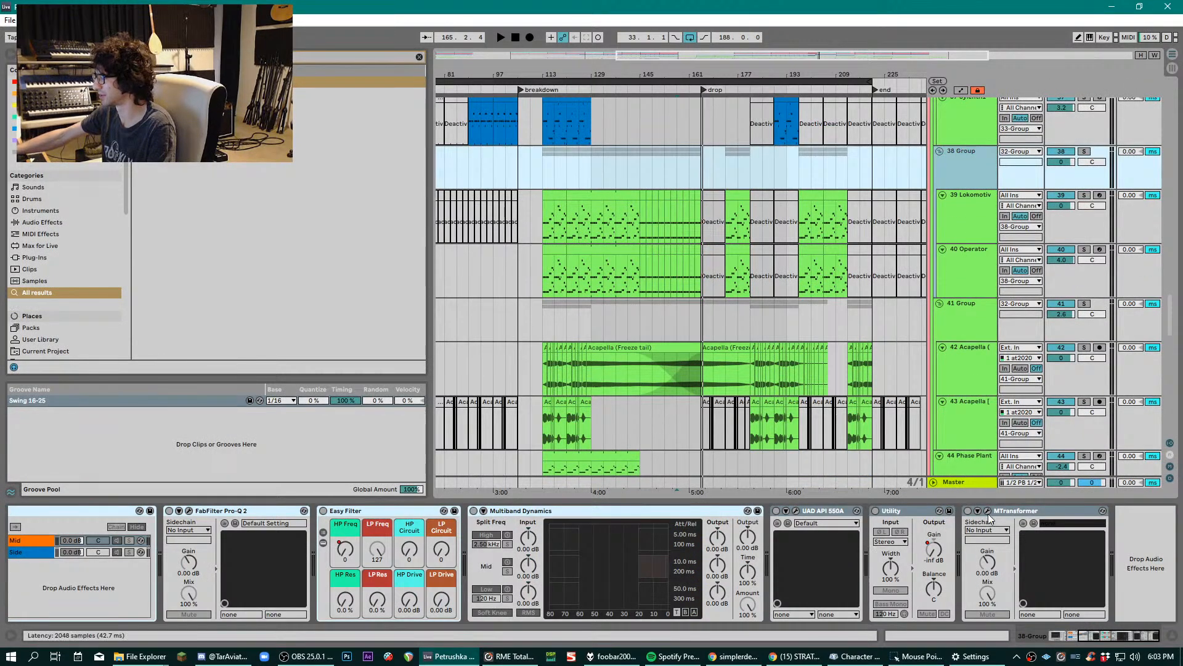
pyautogui.click(1104, 636)
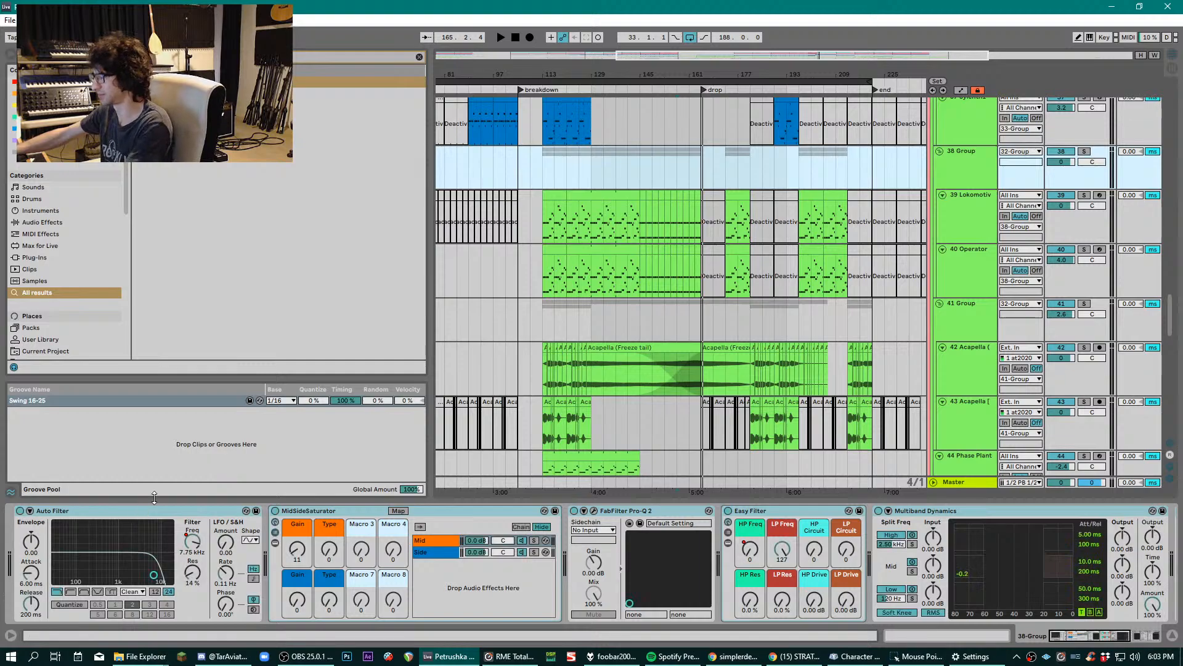
# - Play the full arrangement from bars 145 and 137, and from shortly before the drop, with 38 Group's effect chain shown
pyautogui.click(645, 162)
pyautogui.press('space')
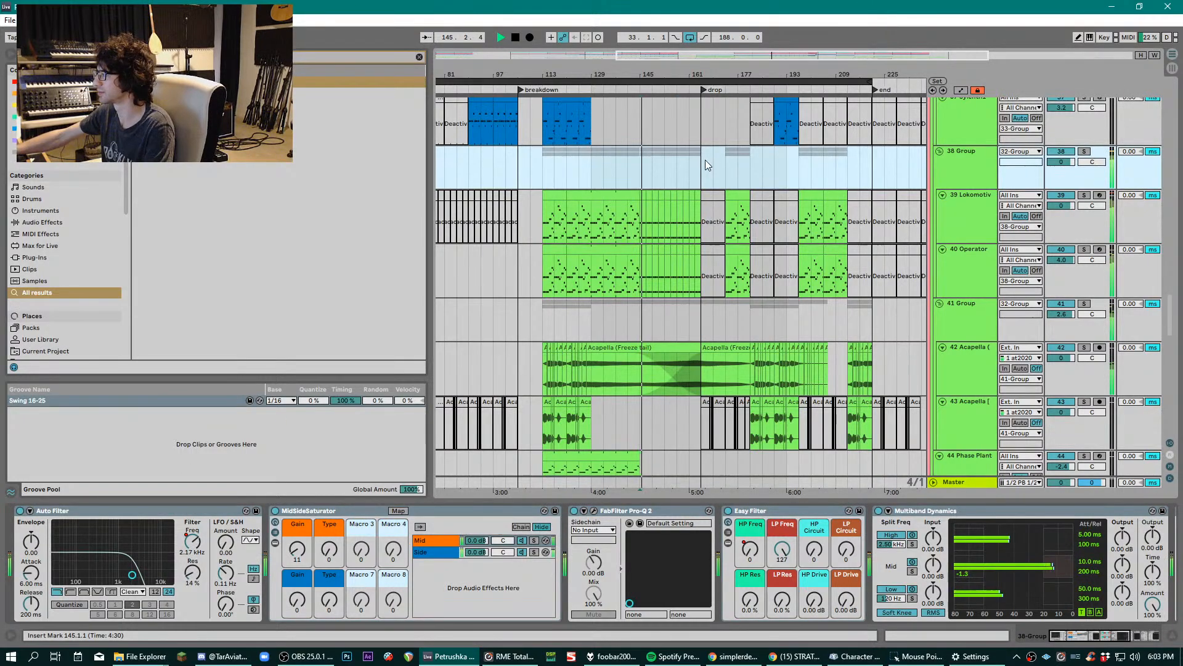
pyautogui.click(619, 162)
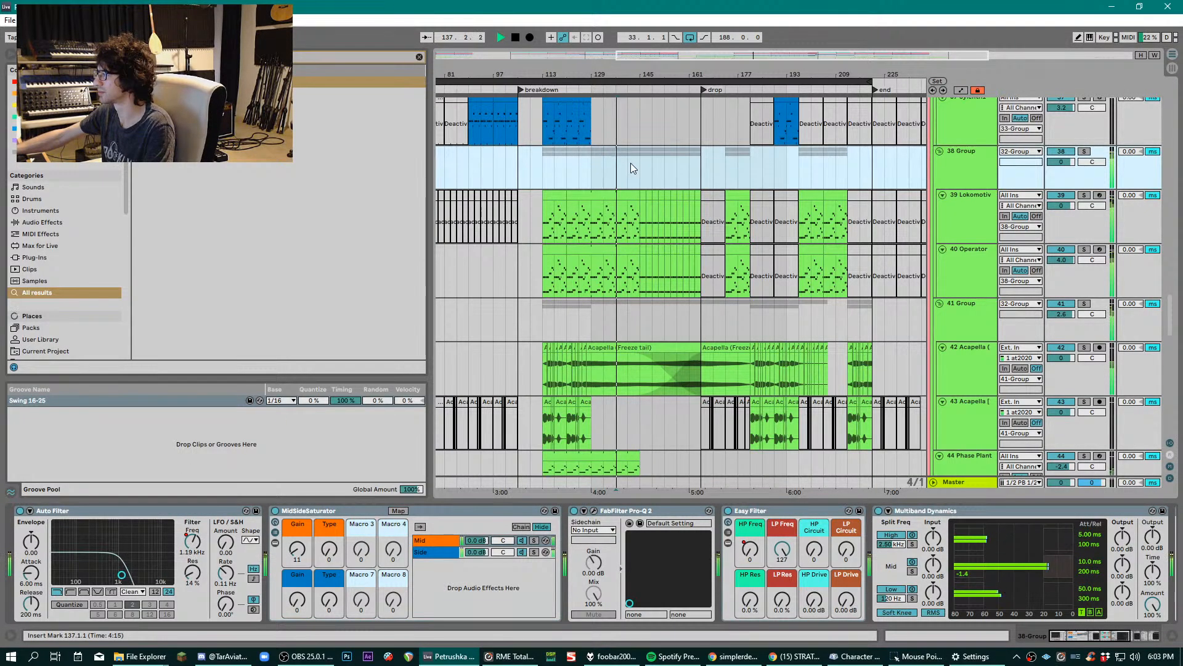
pyautogui.click(681, 164)
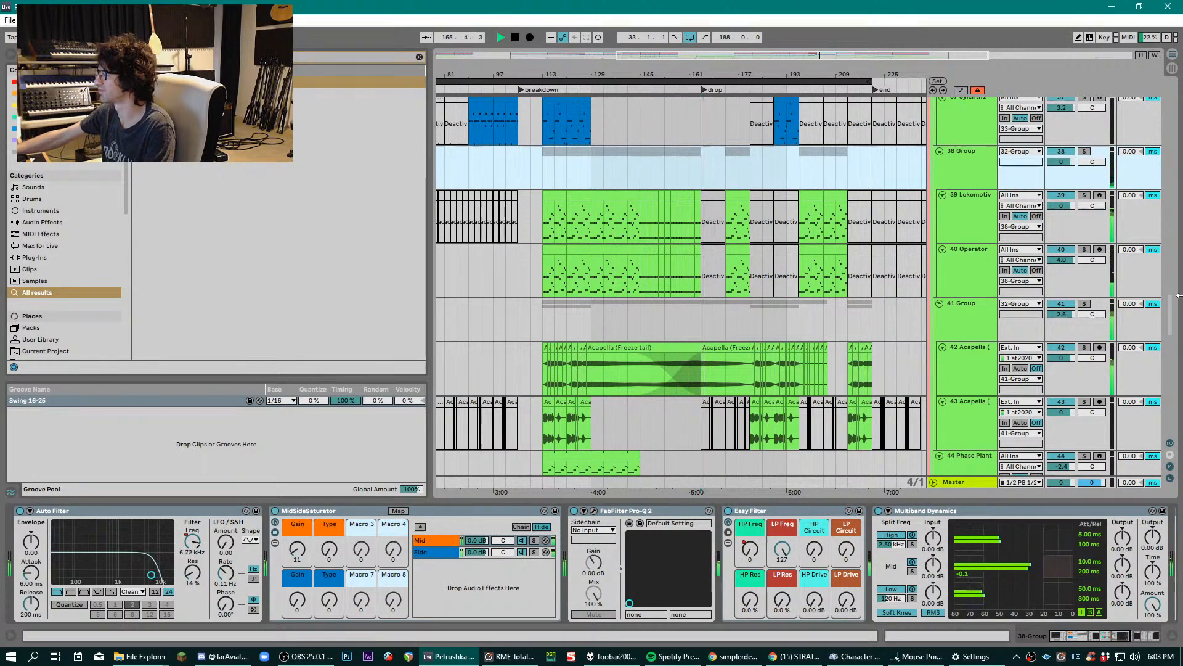
# - Look over the 22 Group layers at the drop, stop playback, and select the drop's Acapella (Freeze) clip on 42 Acapella
pyautogui.moveTo(1178, 296); pyautogui.dragTo(1177, 226)
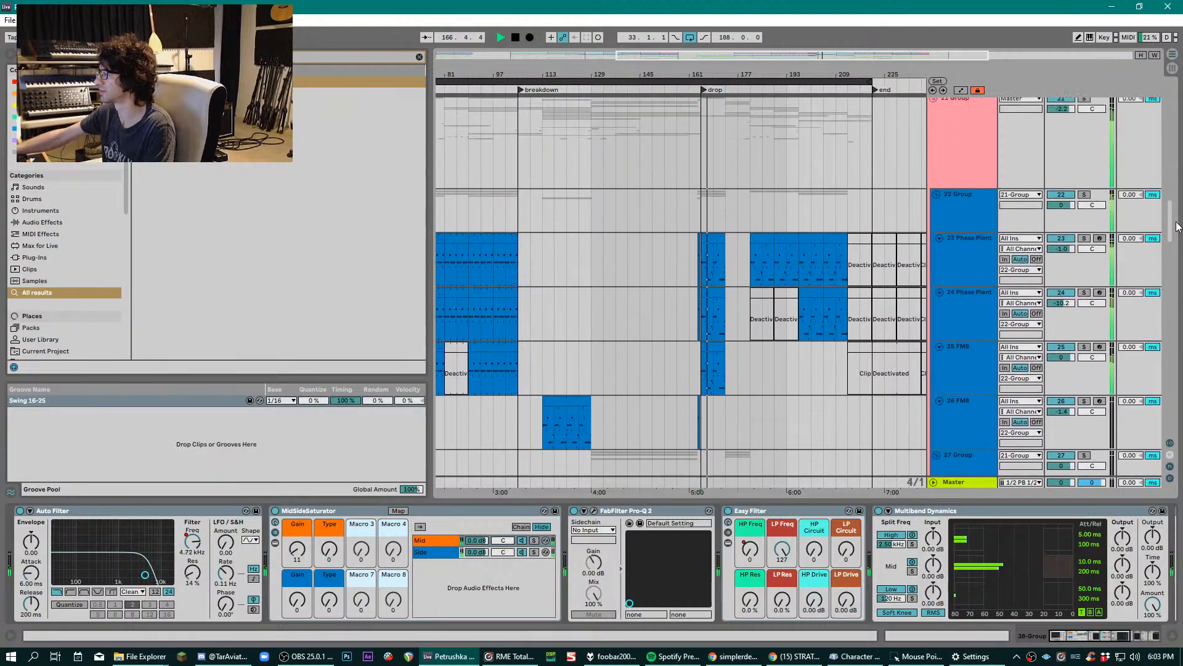
pyautogui.scroll(-3, 814, 225)
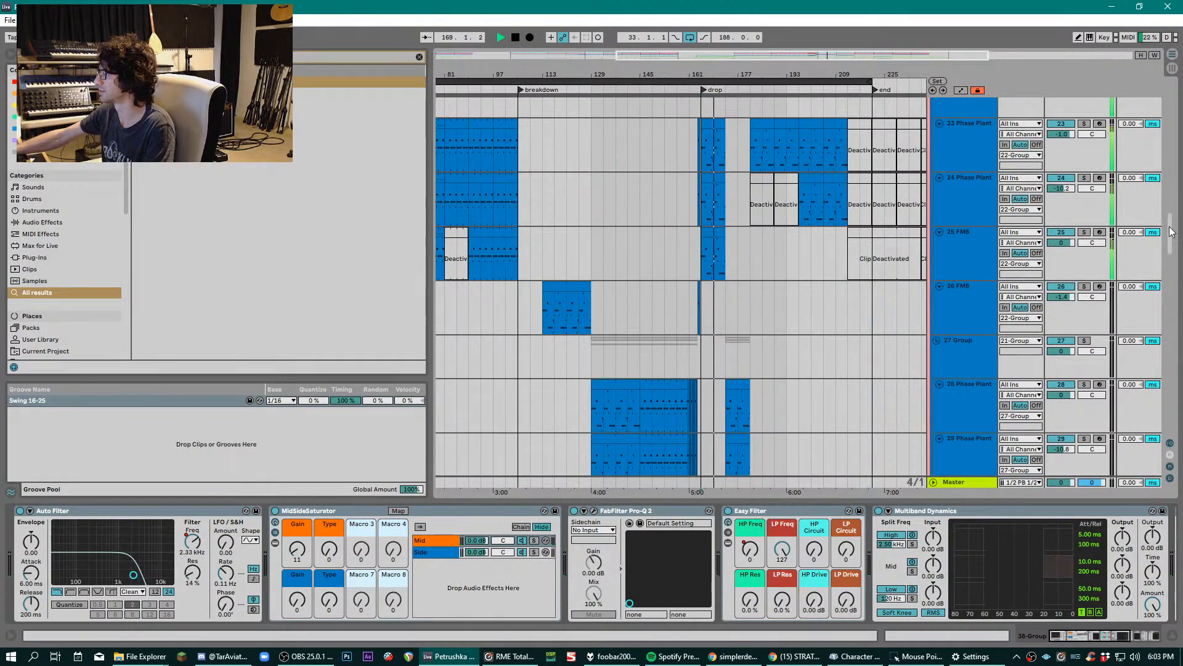
pyautogui.moveTo(1171, 229); pyautogui.dragTo(1172, 327)
pyautogui.click(726, 246)
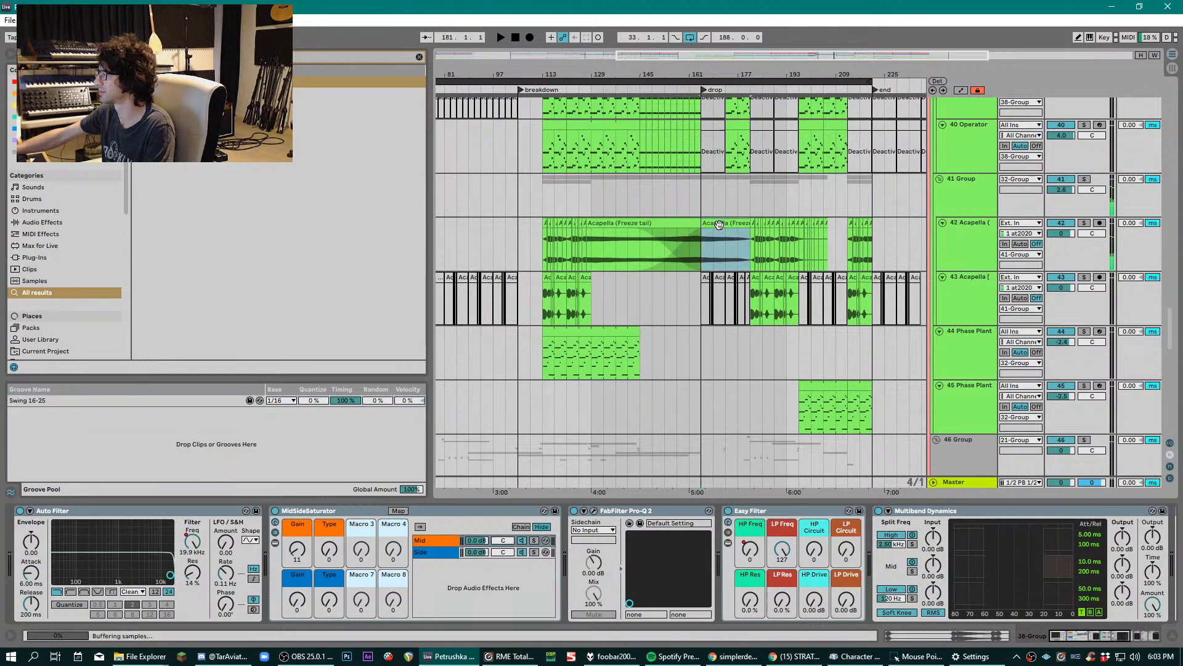
pyautogui.press('space')
pyautogui.moveTo(712, 77); pyautogui.dragTo(607, 5)
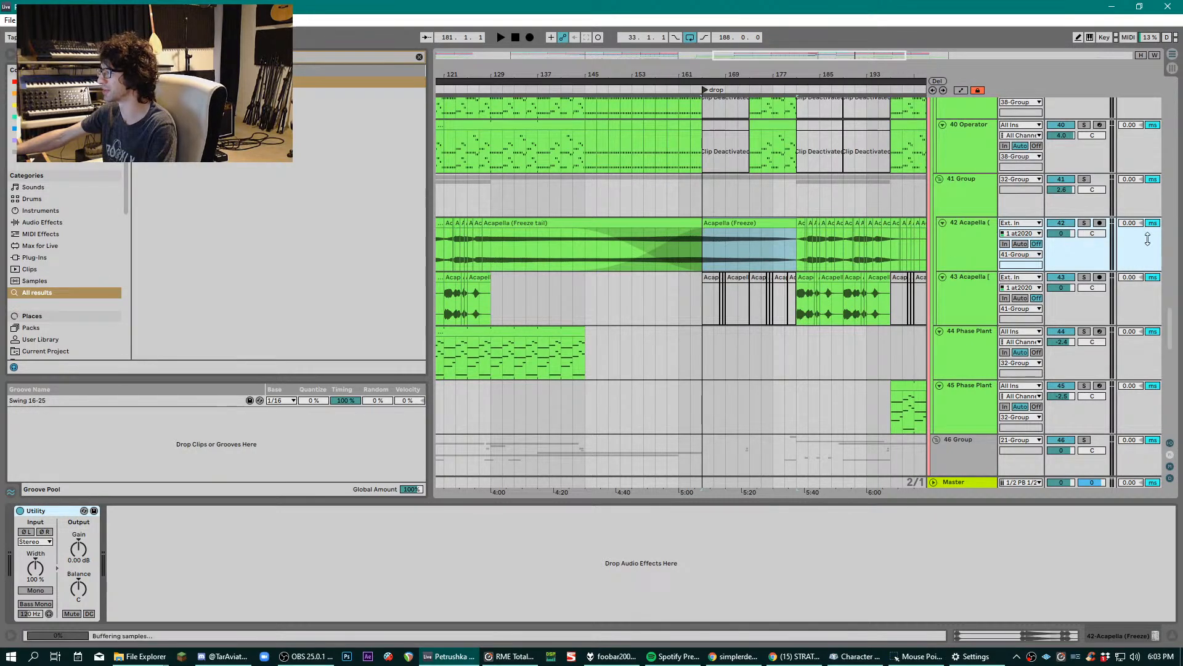
# - Solo 41 Group and play its acapella layers from bars 127 and 137 and from shortly before the drop
pyautogui.click(490, 250)
pyautogui.press('space')
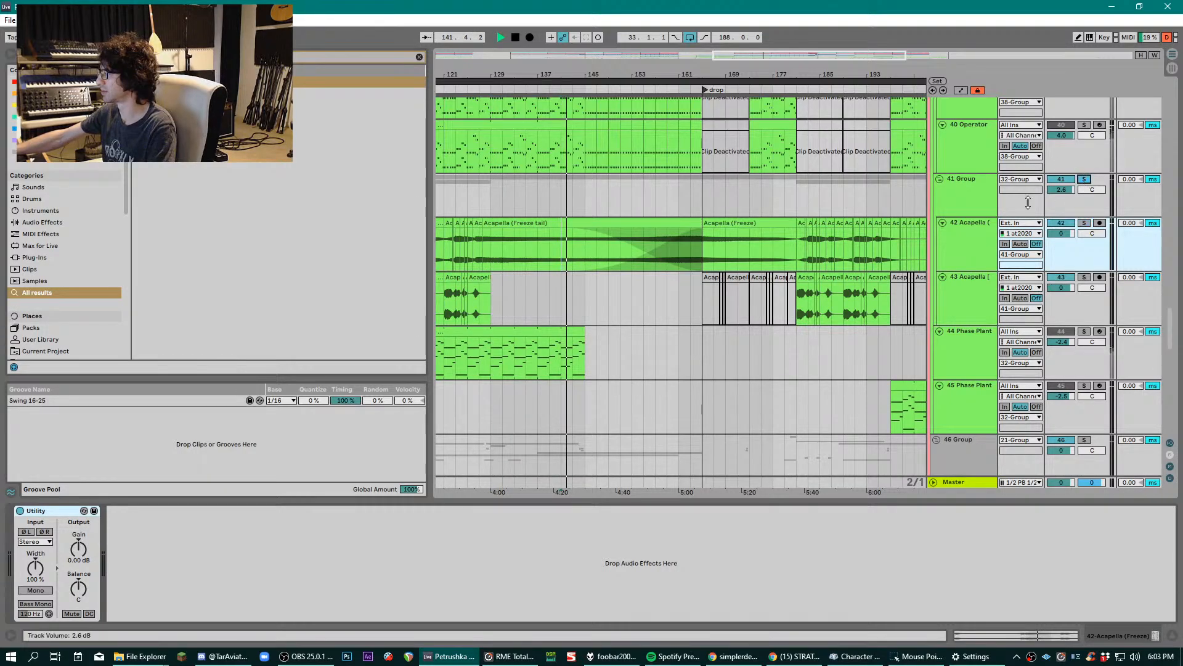
pyautogui.click(465, 195)
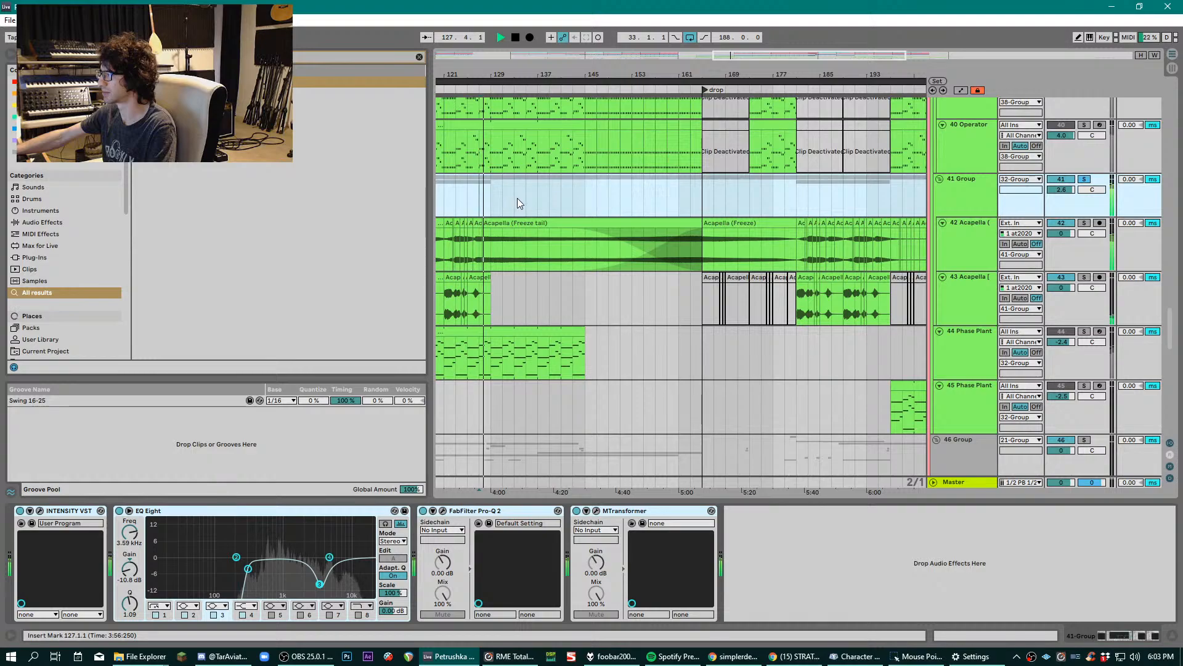
pyautogui.click(533, 197)
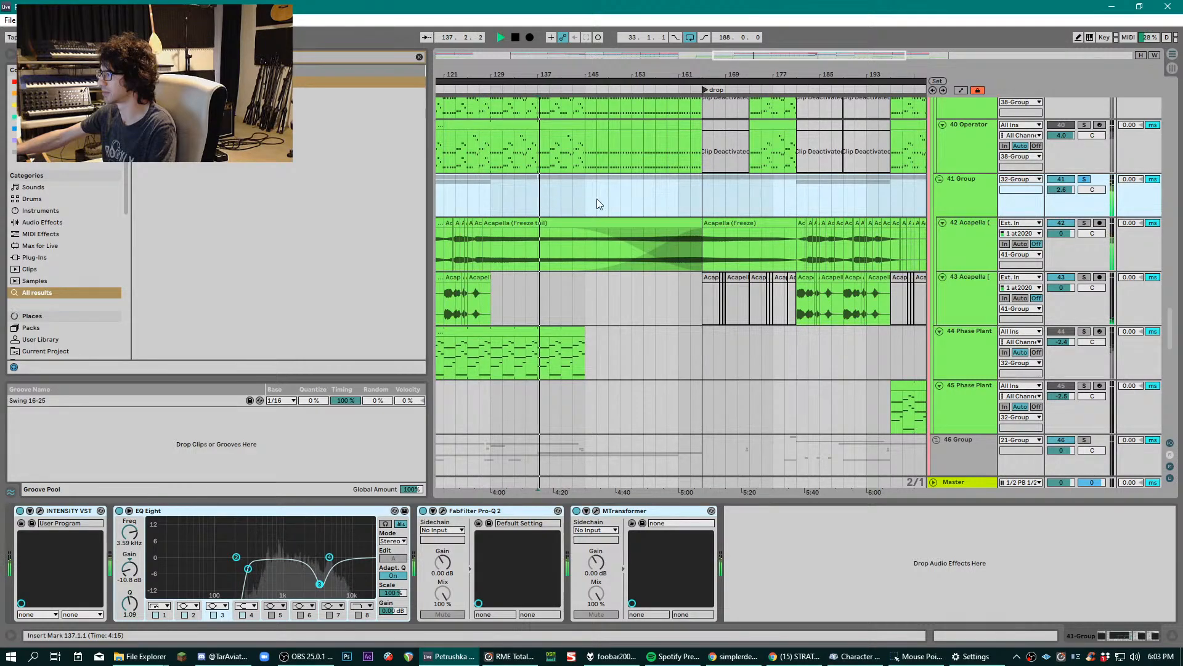
pyautogui.click(693, 196)
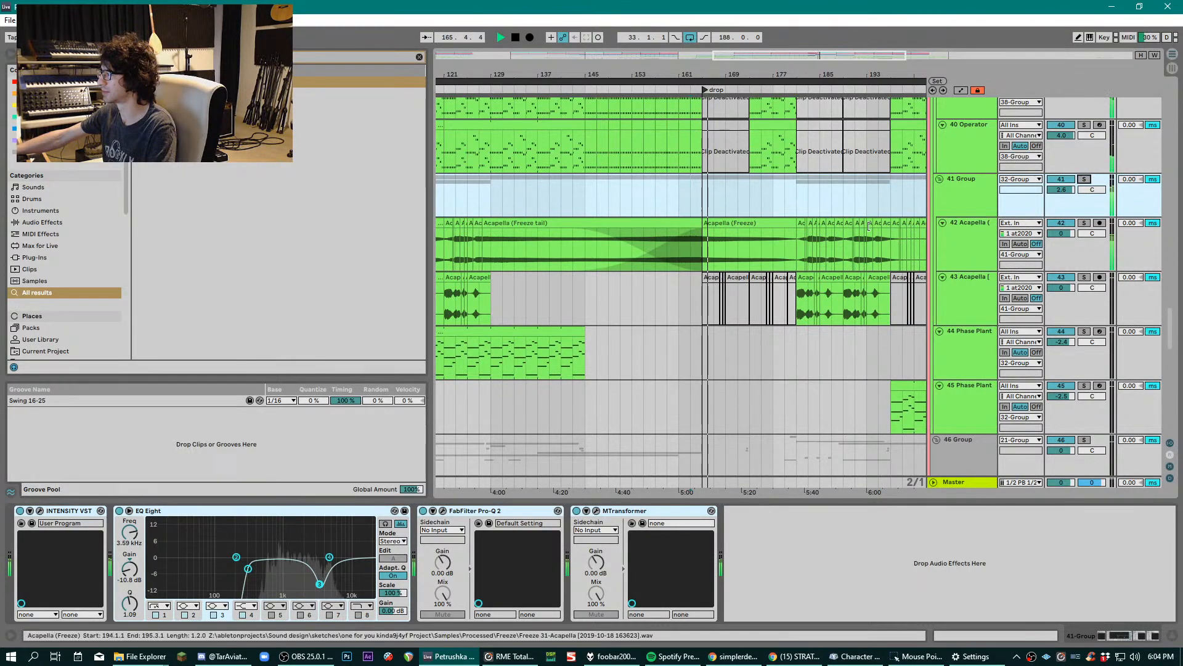
# - Play the drop from bar 165 in the full arrangement to hear 41 Group in context, and stop playback
pyautogui.click(708, 197)
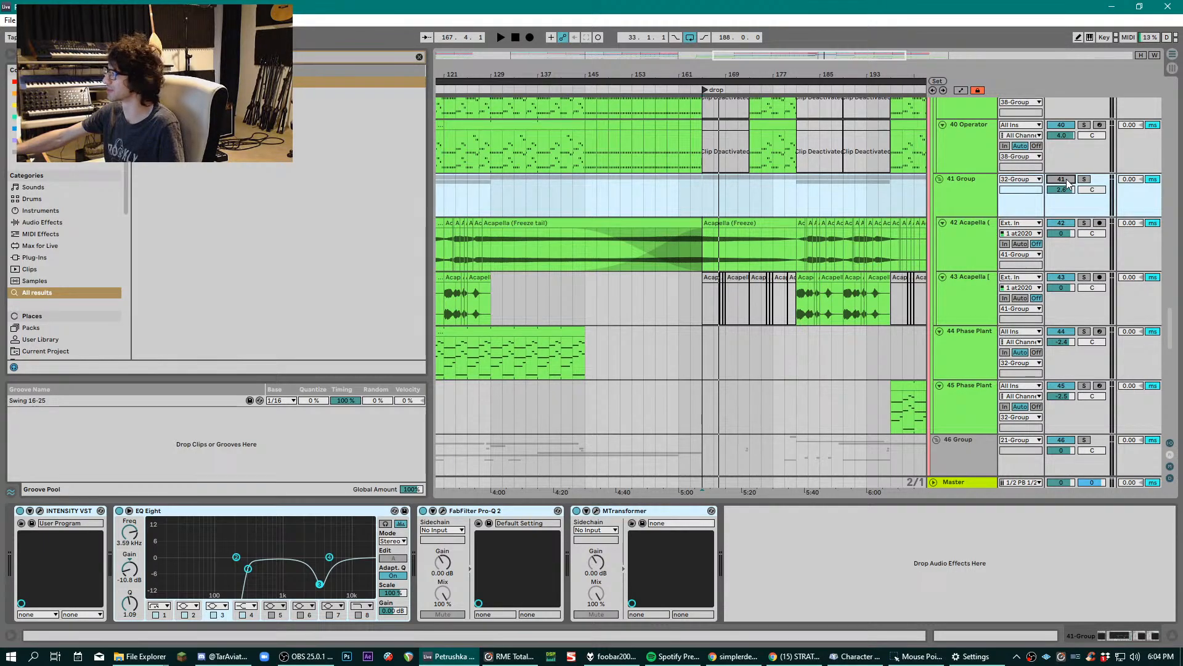
pyautogui.press('space')
pyautogui.click(705, 198)
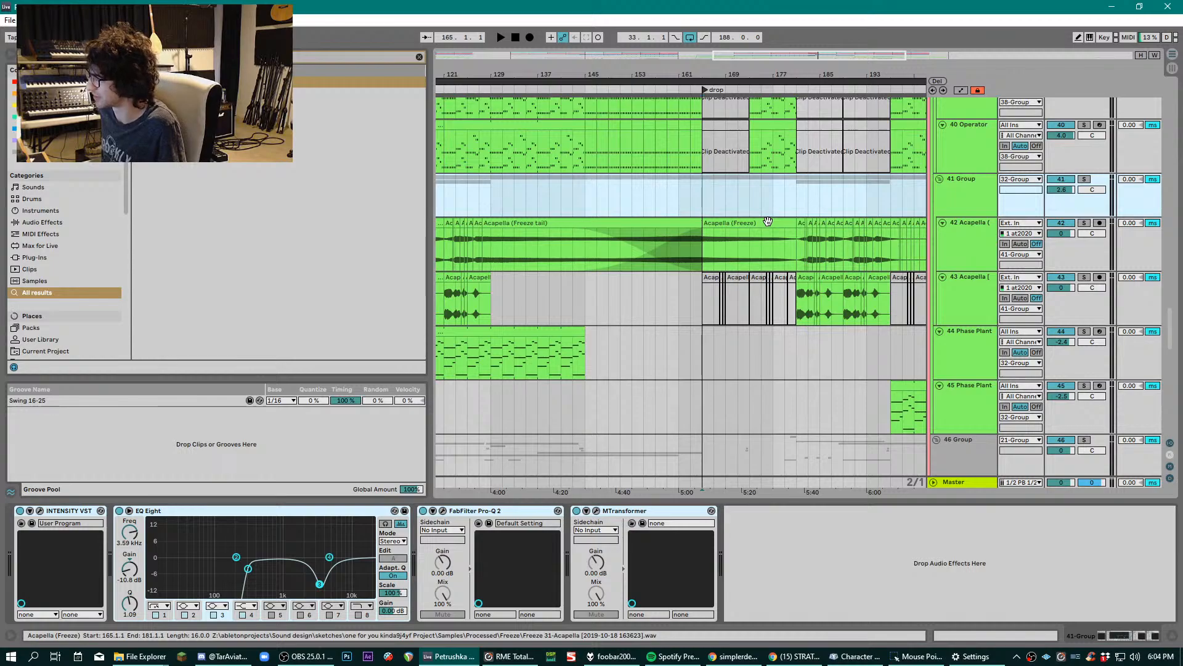
pyautogui.press('space')
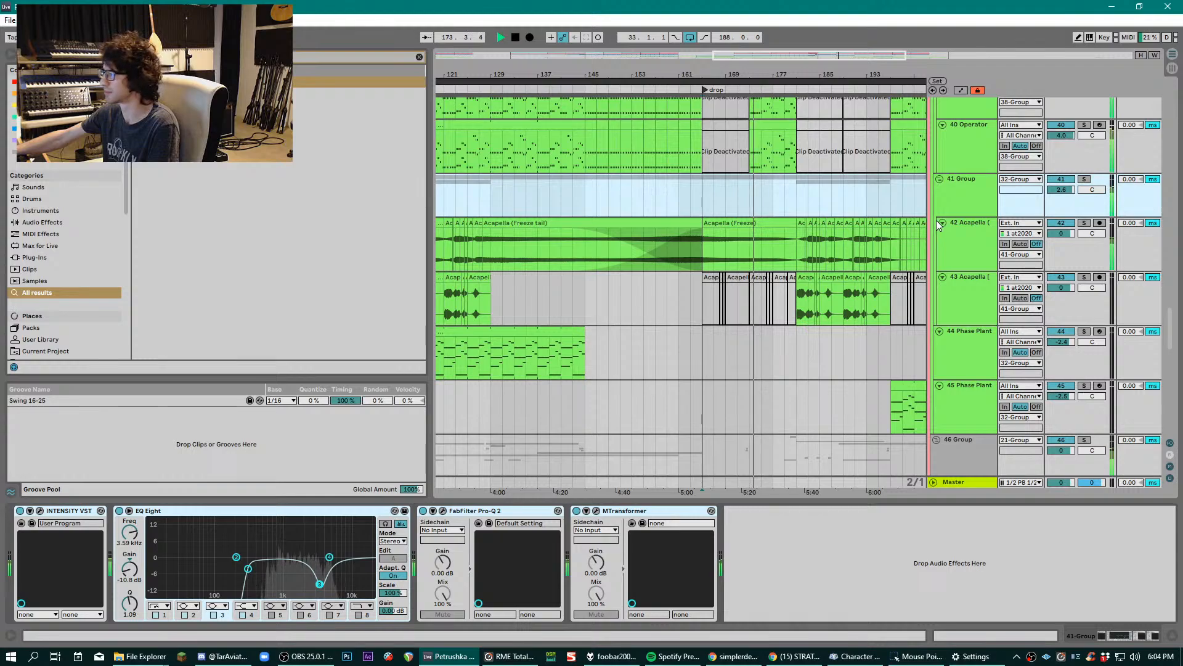
pyautogui.scroll(3, 934, 225)
pyautogui.press('space')
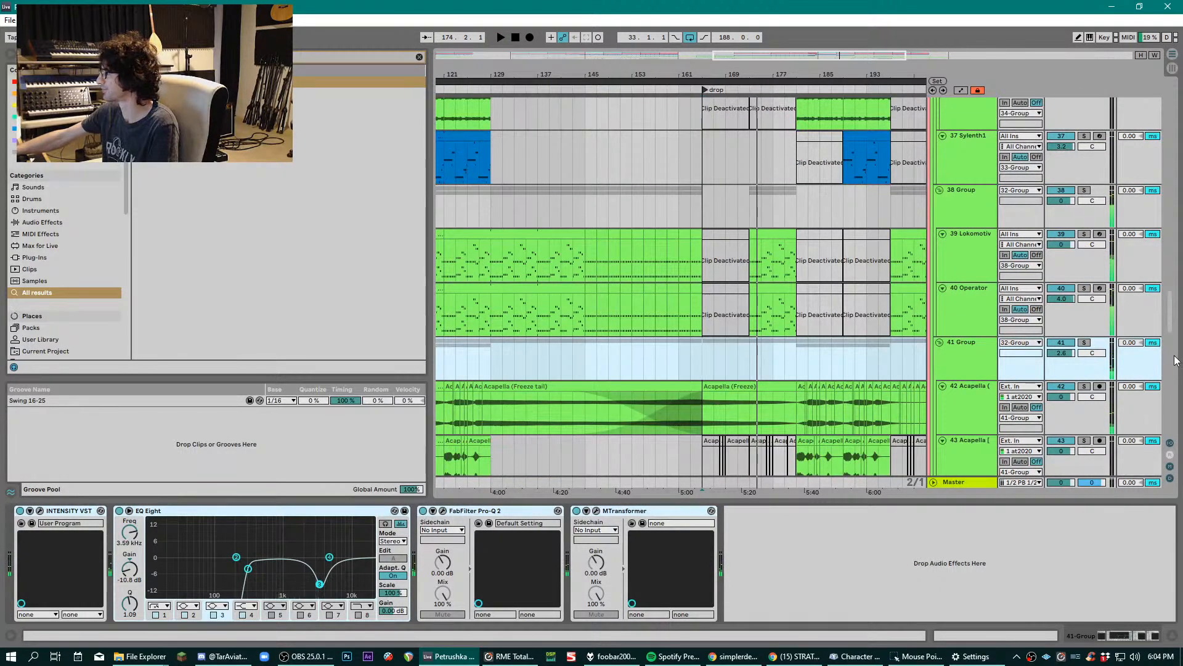
# - Show 22 Group's effect chain and inspect its ValhallaVintageVerb and FabFilter Pro-Q 2 settings, closing both plug-in windows
pyautogui.moveTo(1170, 326); pyautogui.dragTo(1169, 234)
pyautogui.click(958, 172)
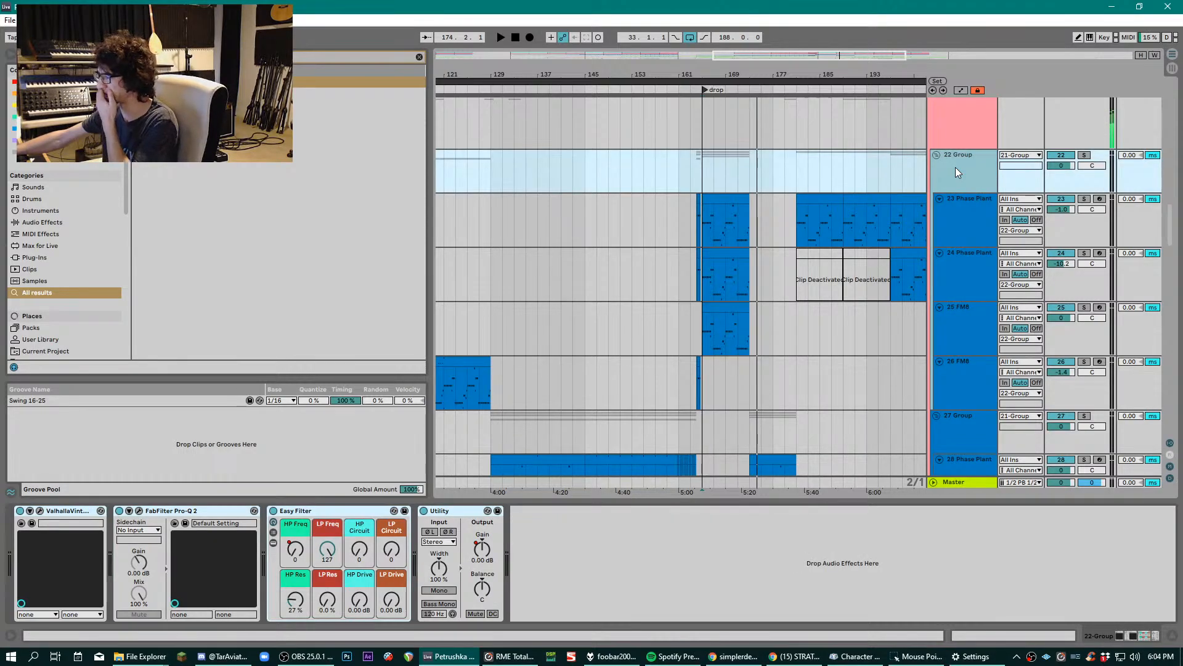
pyautogui.click(39, 511)
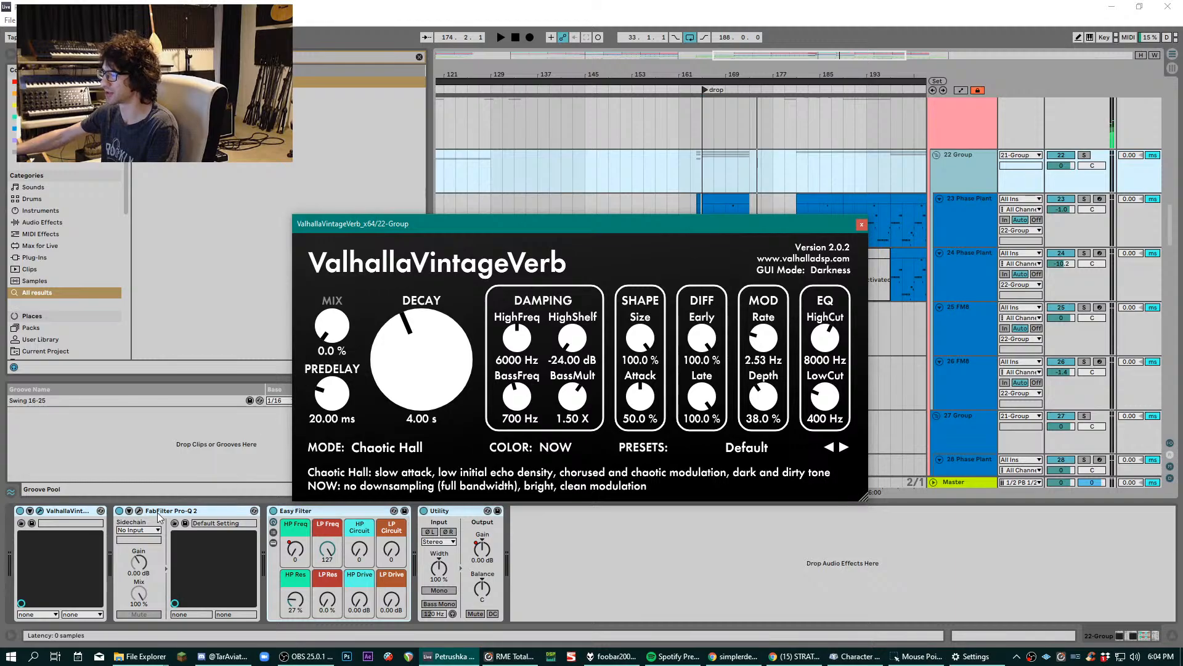
pyautogui.click(139, 511)
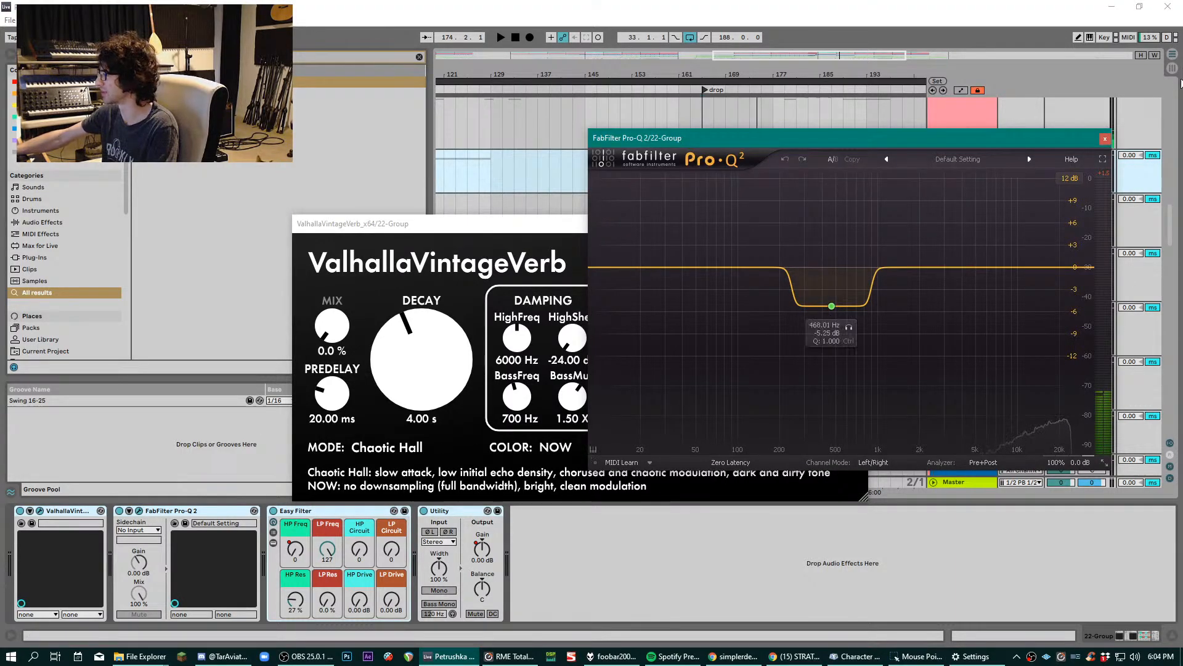
pyautogui.click(1104, 141)
pyautogui.click(864, 226)
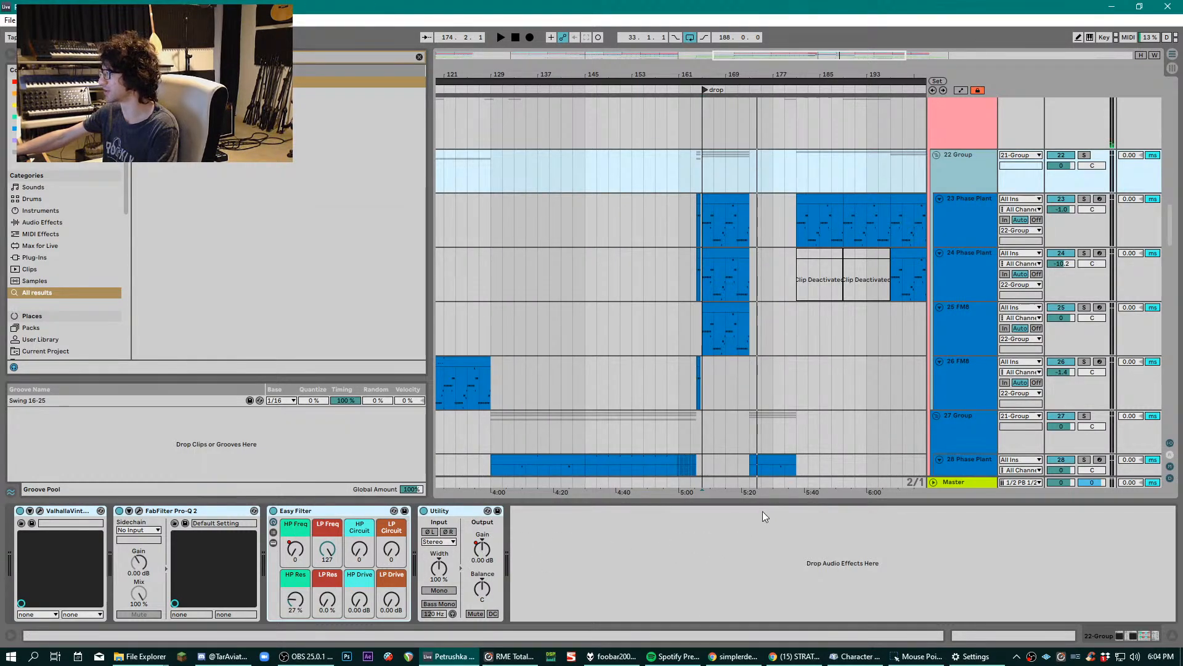
# - Play 27 Group from bar 173, first soloed and then with the full arrangement
pyautogui.scroll(-1, 895, 202)
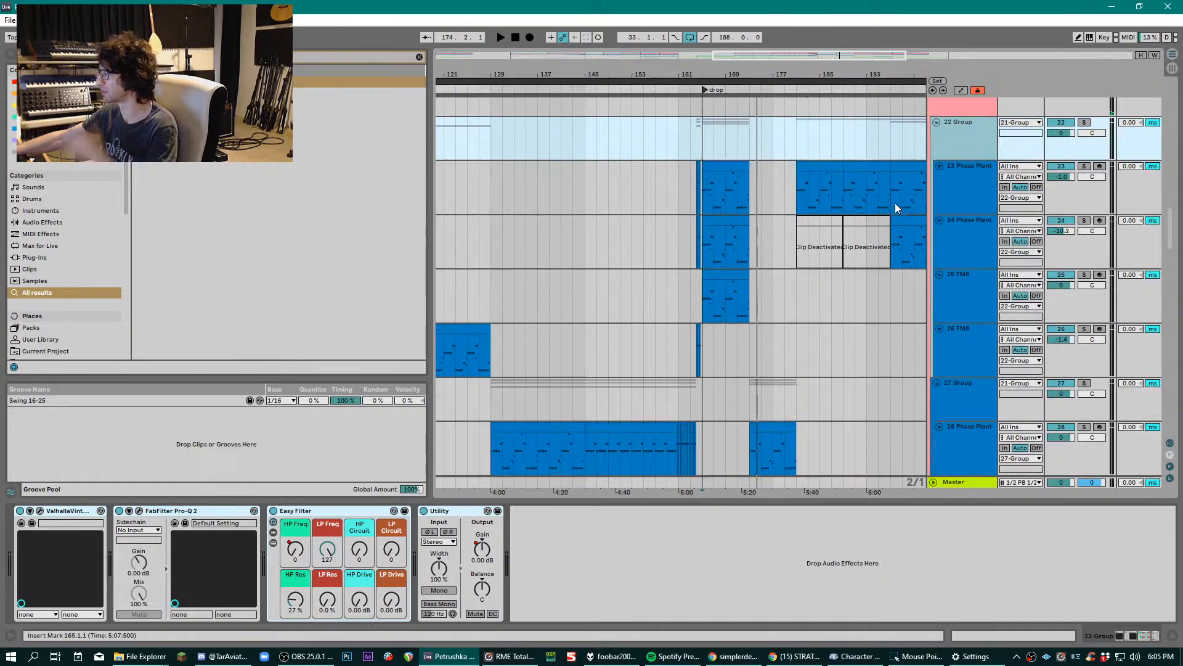
pyautogui.scroll(-5, 894, 202)
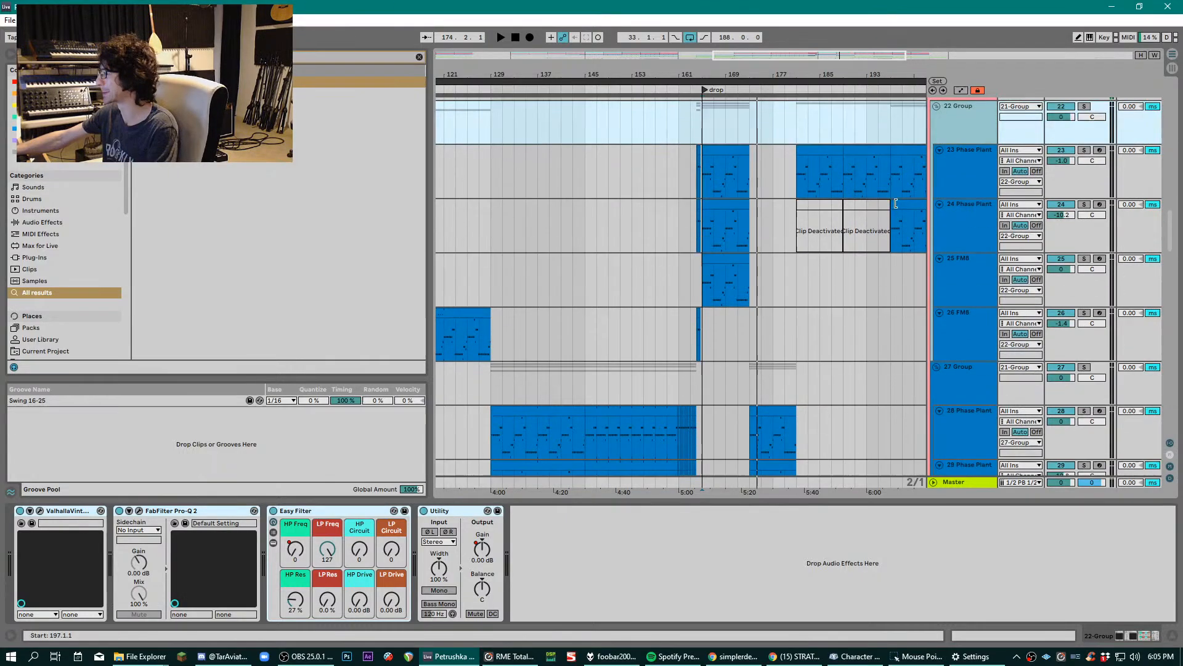
pyautogui.click(968, 243)
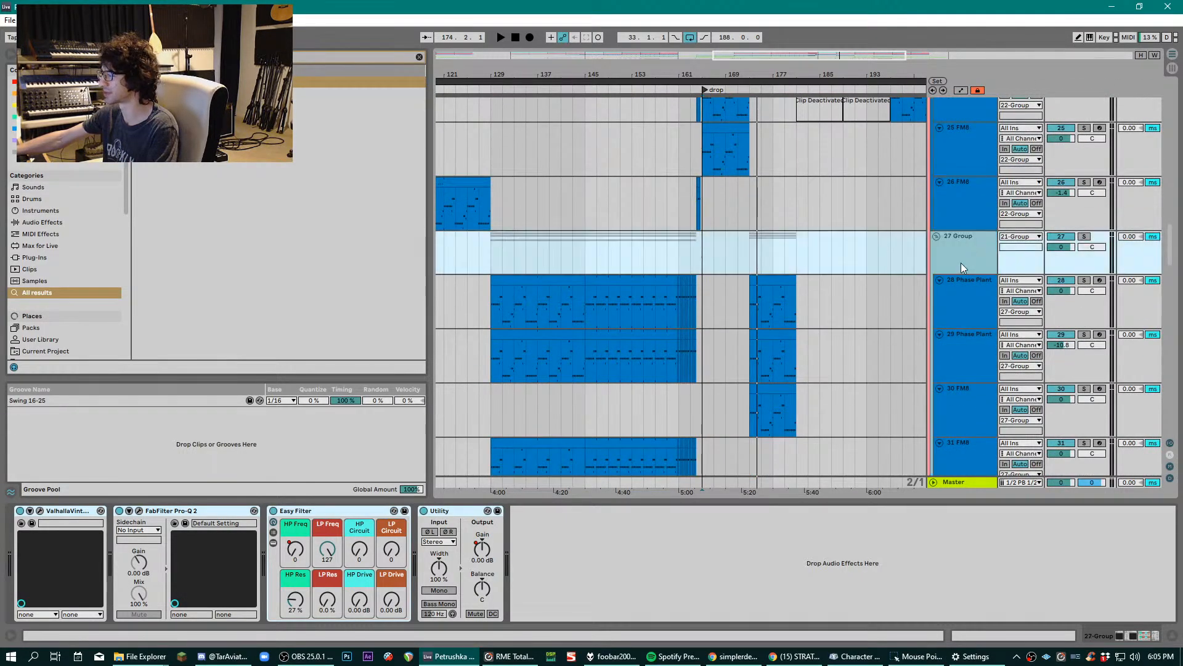
pyautogui.scroll(-2, 965, 257)
pyautogui.scroll(3, 982, 283)
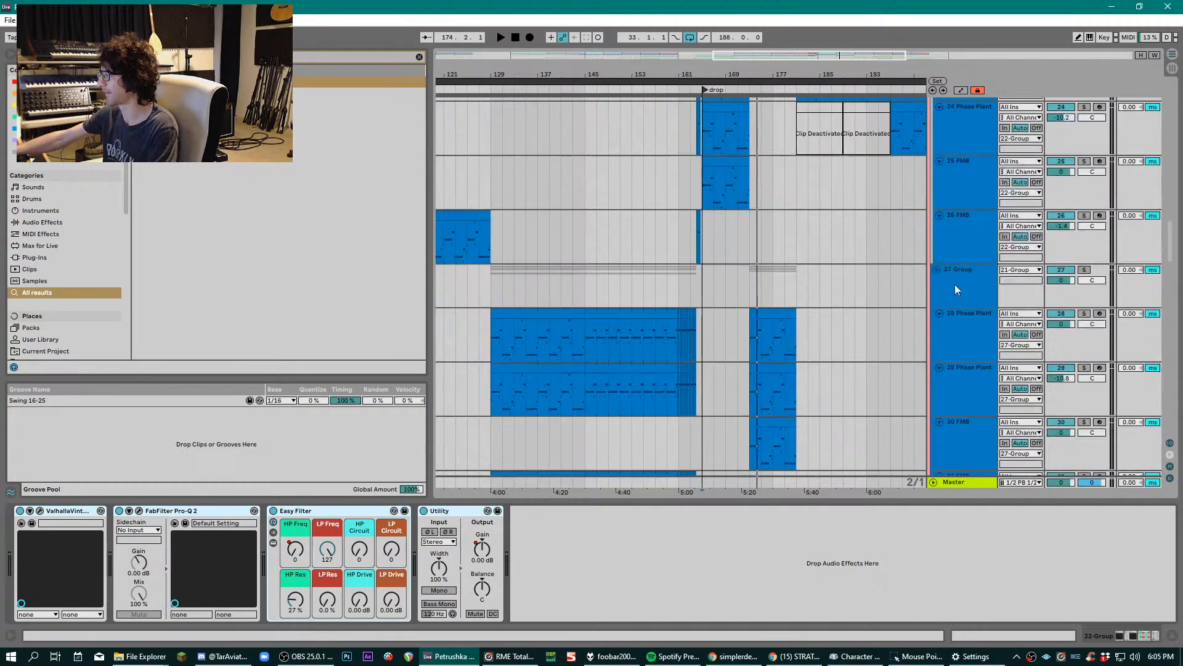
pyautogui.click(758, 280)
pyautogui.press('space')
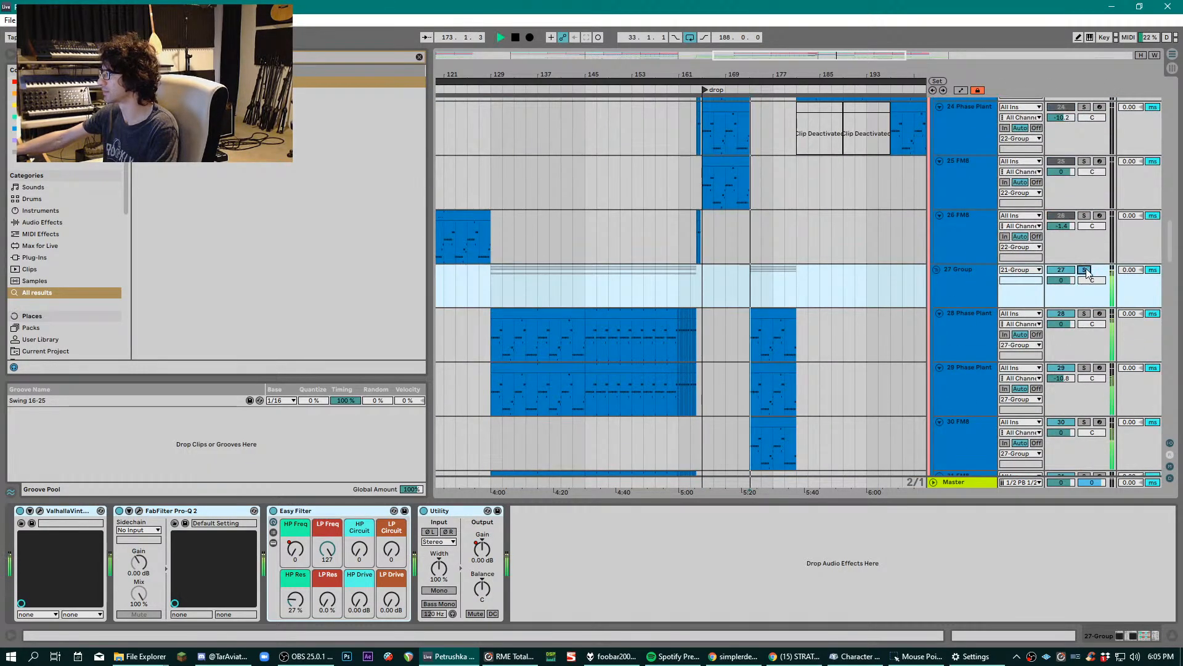
pyautogui.press('space')
pyautogui.click(1084, 270)
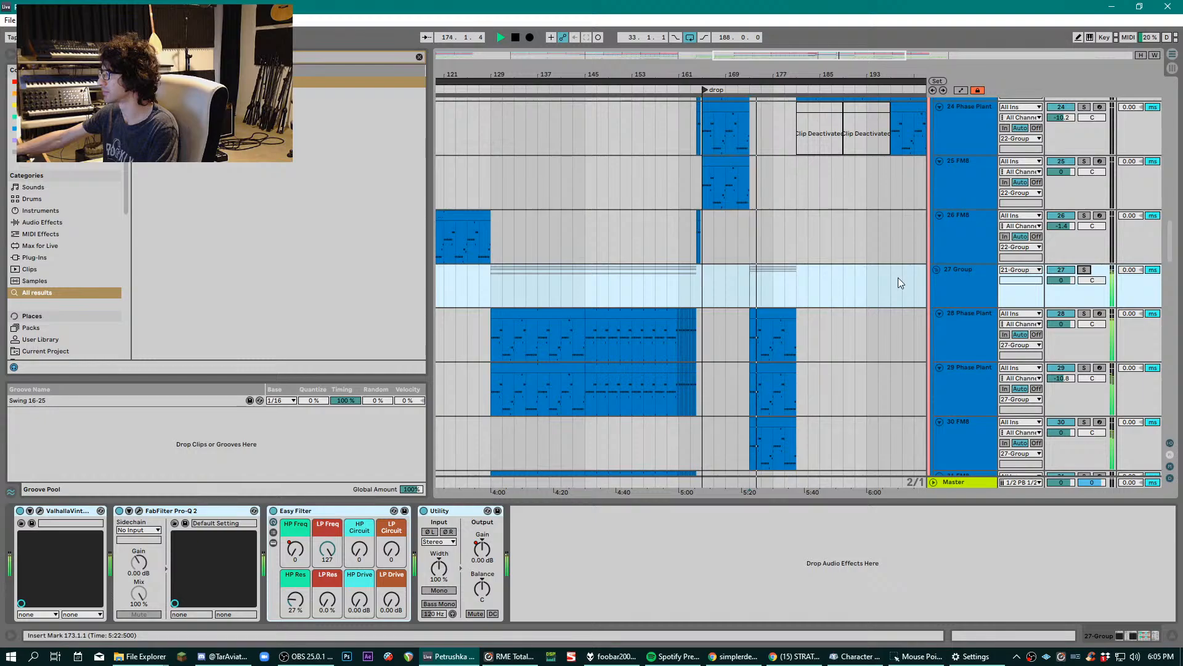
# - Show the 30 FM8 device chain, inspect its Multipass settings, and close the plug-in window
pyautogui.scroll(-2, 899, 279)
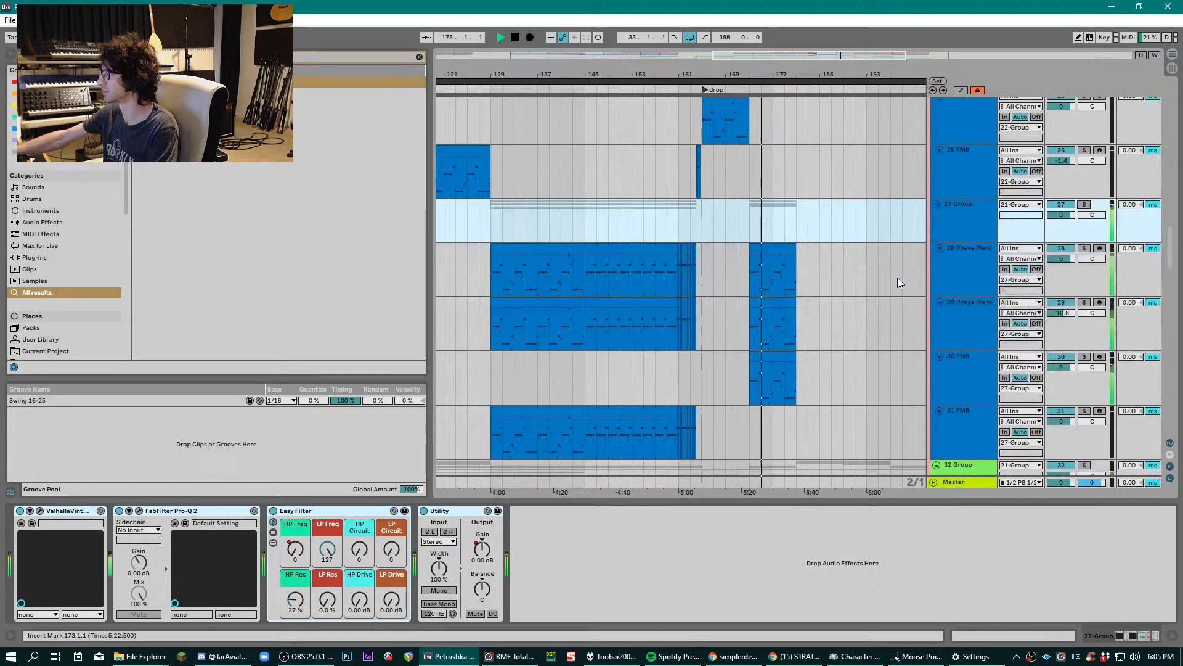
pyautogui.click(973, 370)
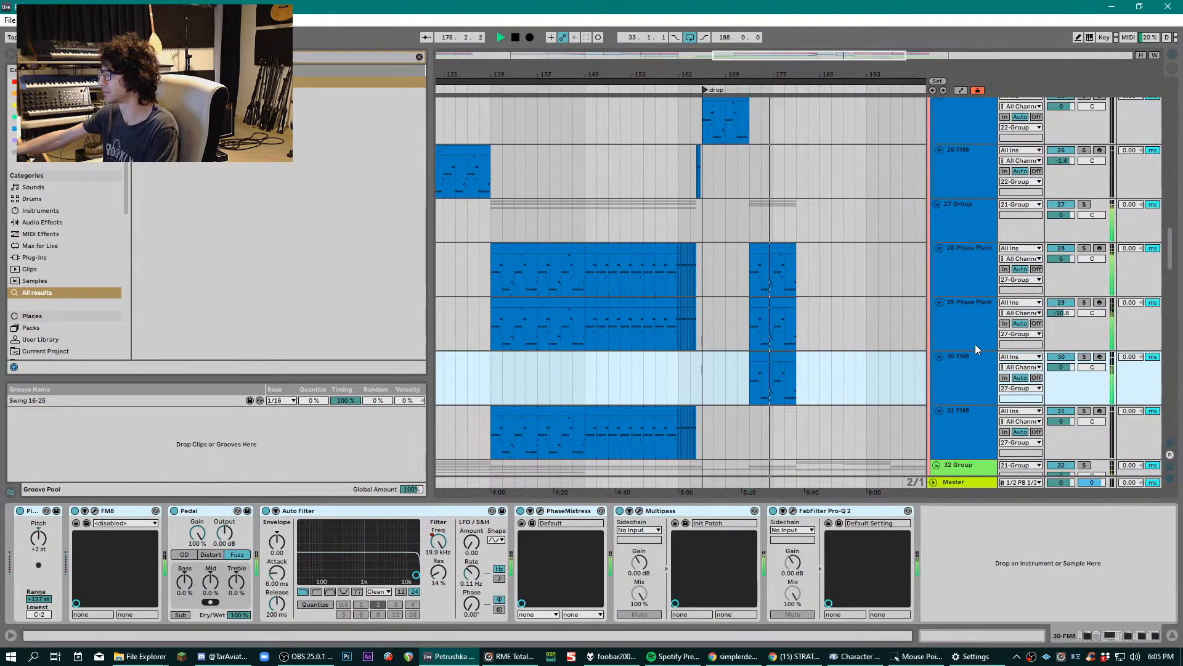
pyautogui.click(639, 510)
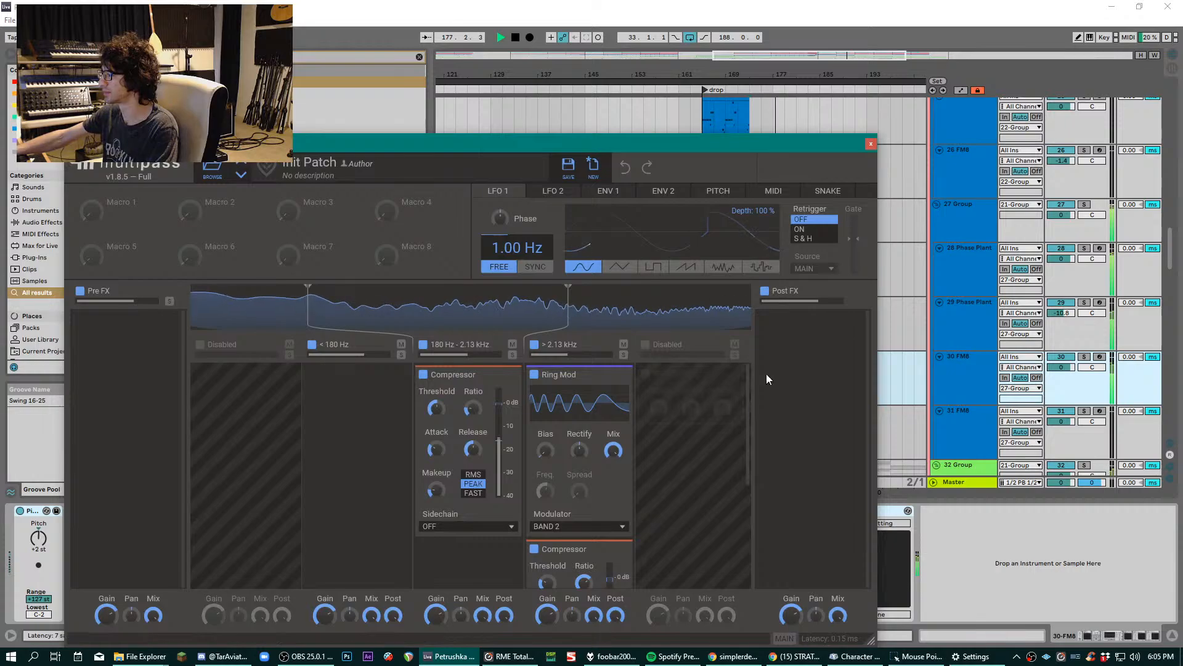
pyautogui.click(871, 143)
# - Look over the tracks from 28 Phase Plant down to 46 Group during playback, and stop playback
pyautogui.scroll(-3, 846, 195)
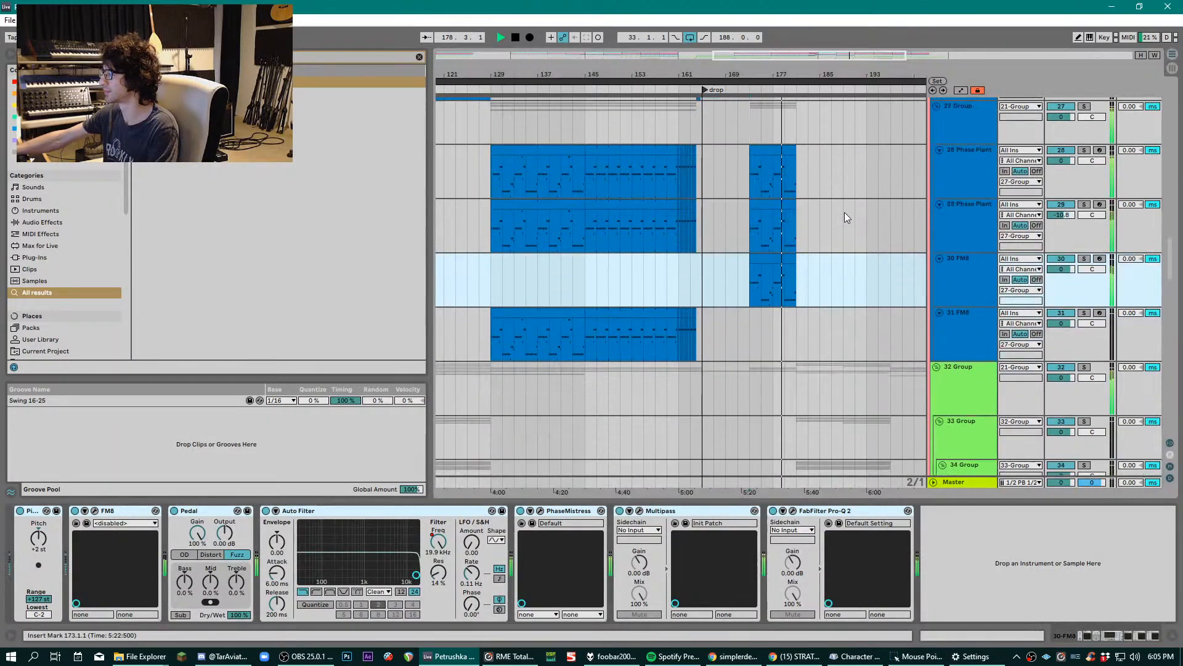
pyautogui.scroll(-5, 845, 214)
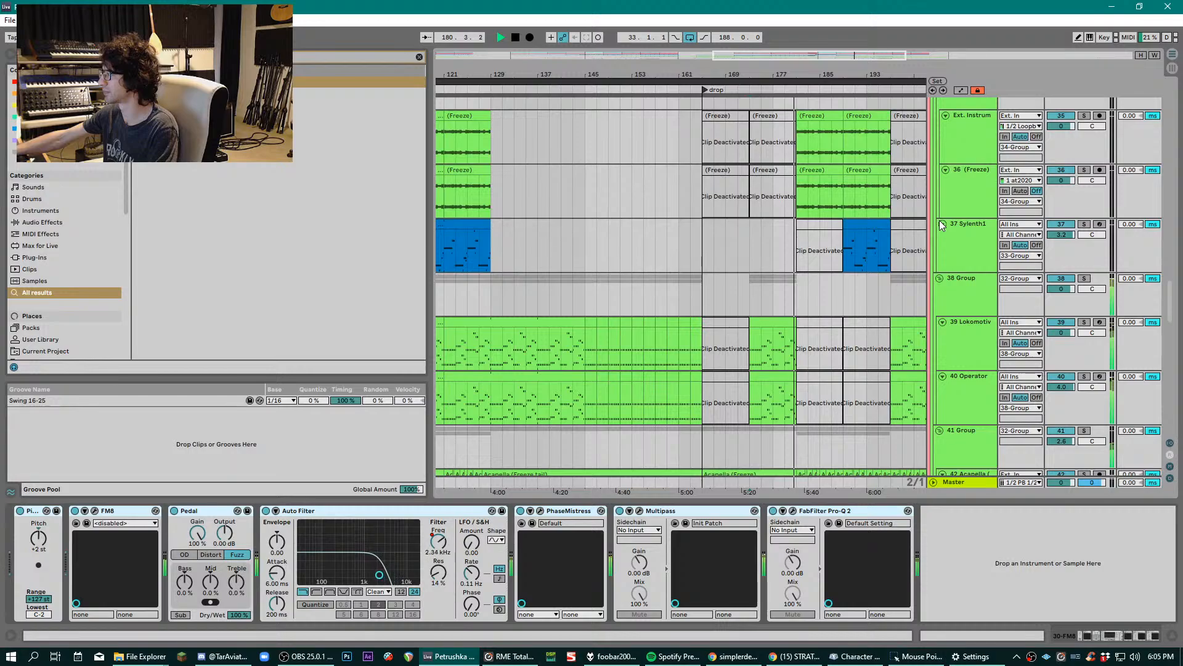
pyautogui.scroll(-3, 939, 220)
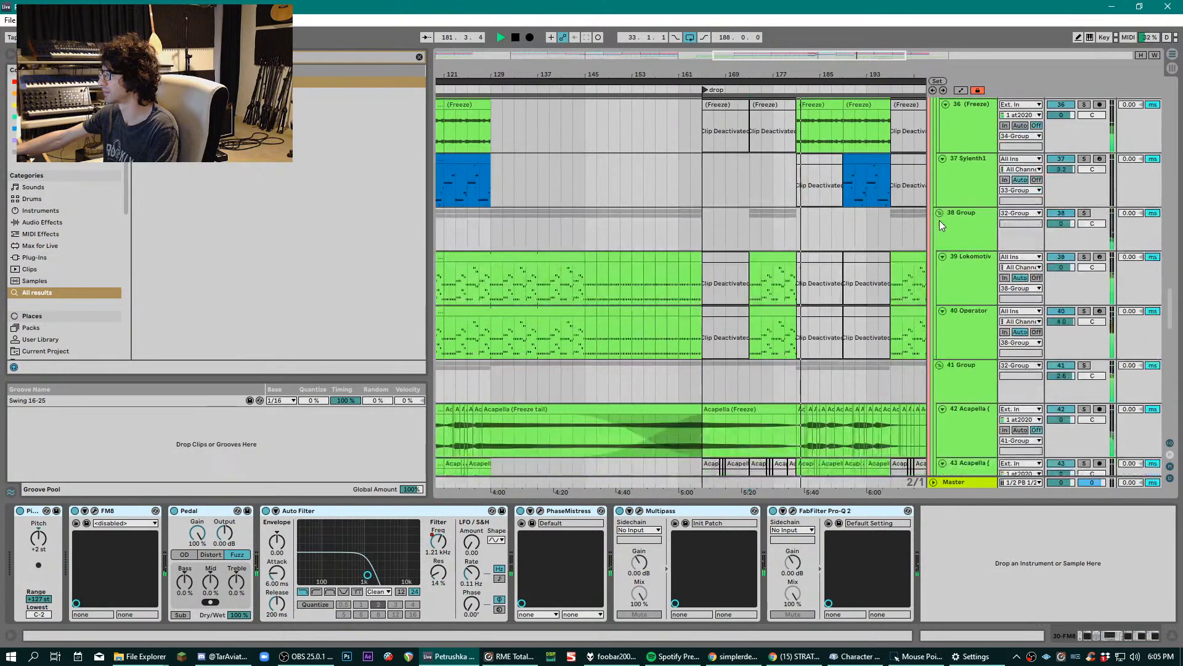
pyautogui.scroll(-8, 940, 220)
pyautogui.press('space')
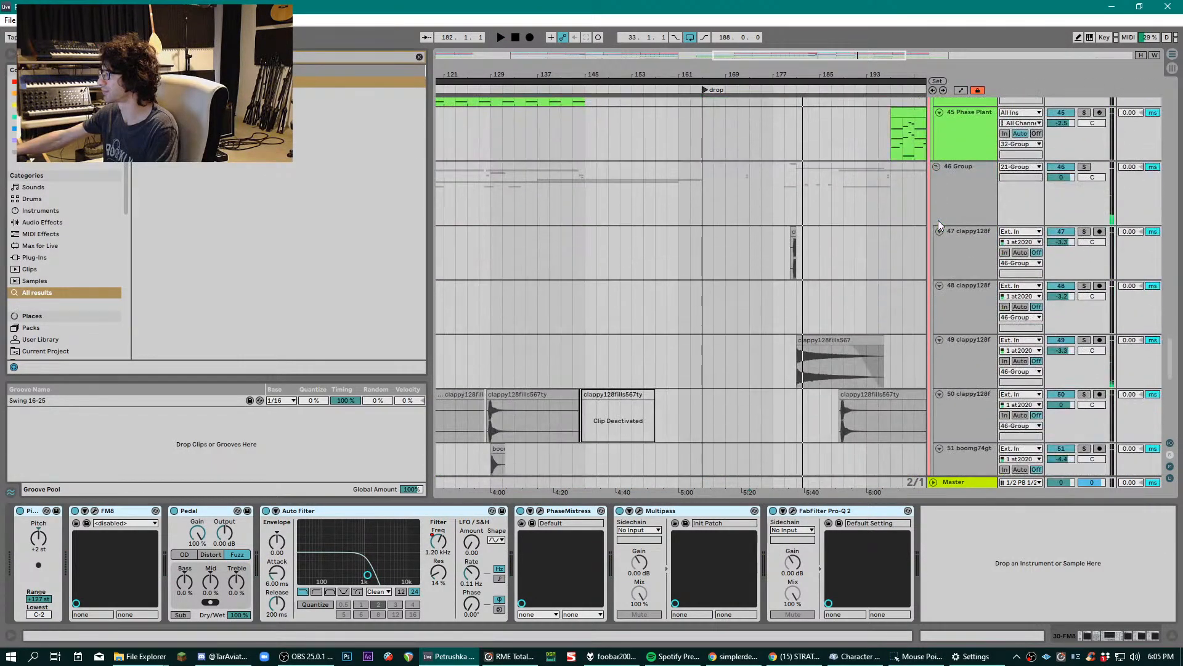
pyautogui.scroll(2, 975, 217)
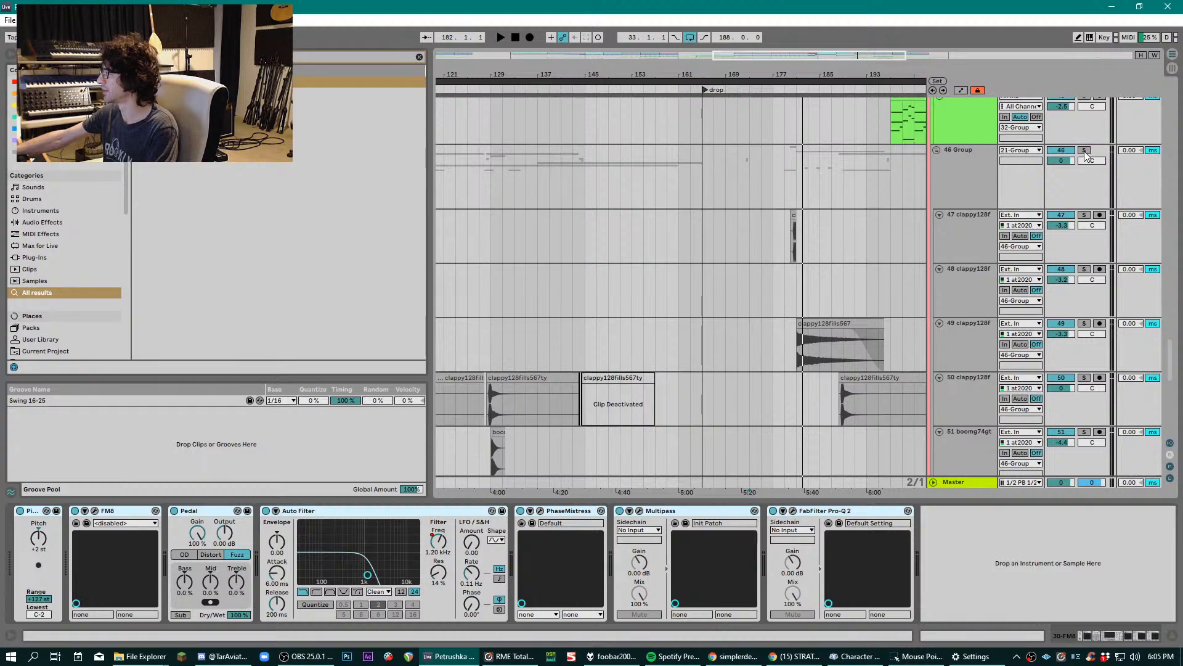
# - Solo 46 Group and examine its fill, crash, Sylenth1 and session tracks across the whole arrangement
pyautogui.press('-')
pyautogui.press('-')
pyautogui.press('-')
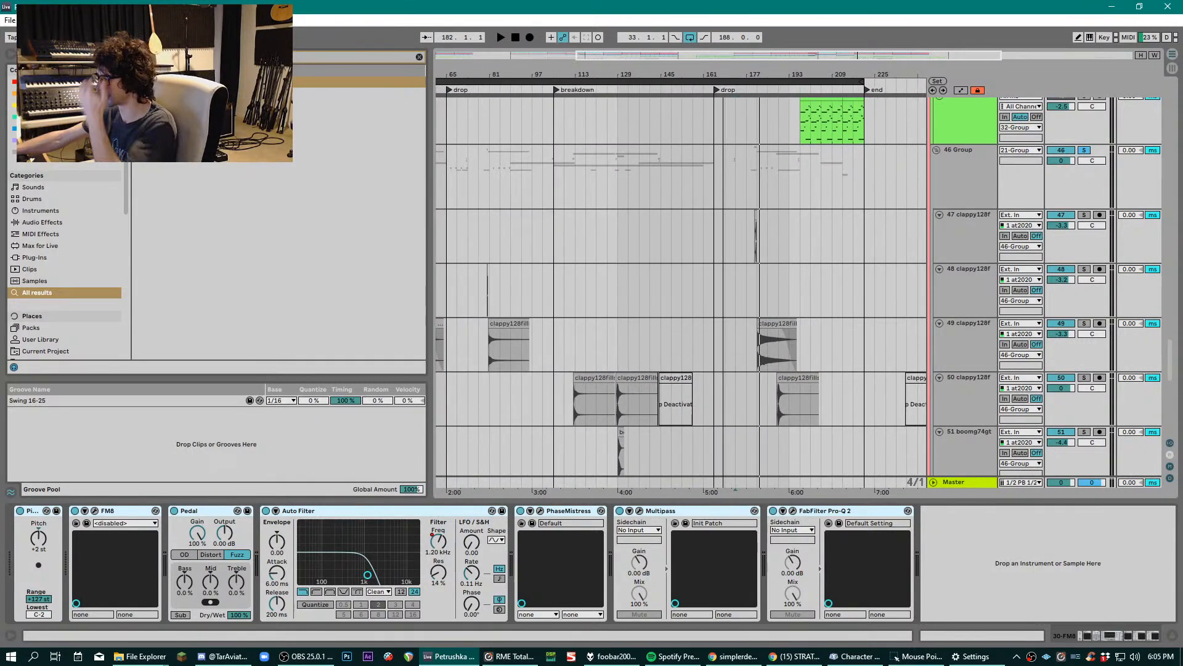
pyautogui.press('-')
pyautogui.scroll(-6, 897, 217)
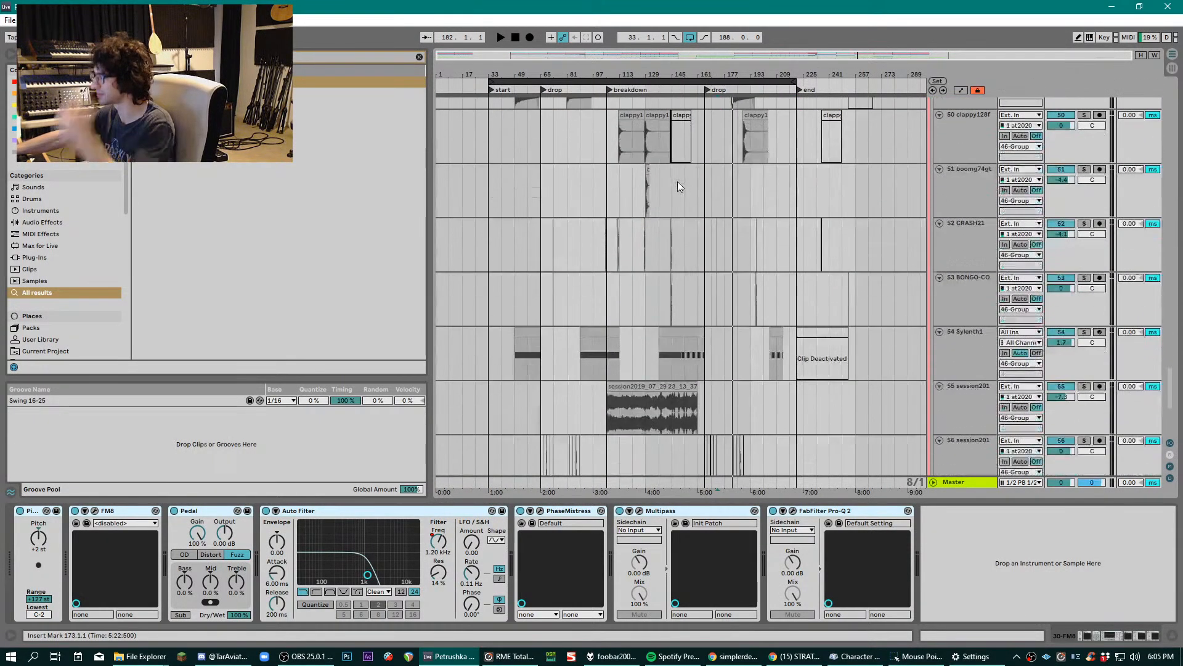
pyautogui.scroll(-2, 675, 180)
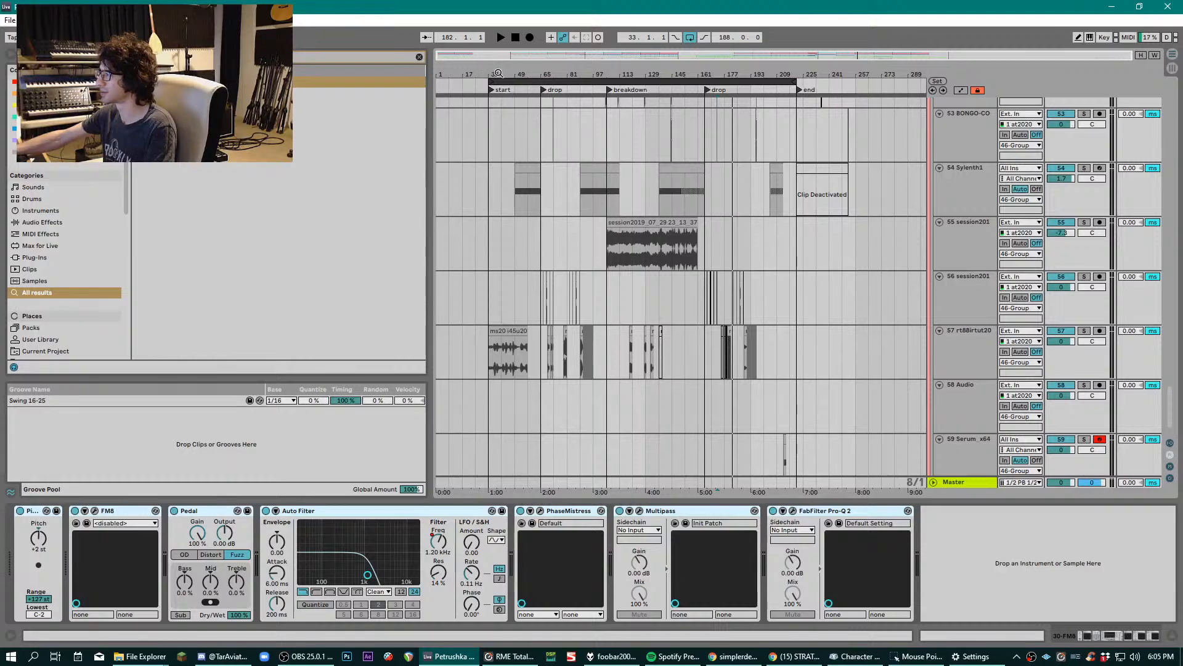
# - Solo the 57 rt88irtut20 track and play its ms20 recording from bar 33
pyautogui.moveTo(498, 73); pyautogui.dragTo(484, 248)
pyautogui.click(453, 318)
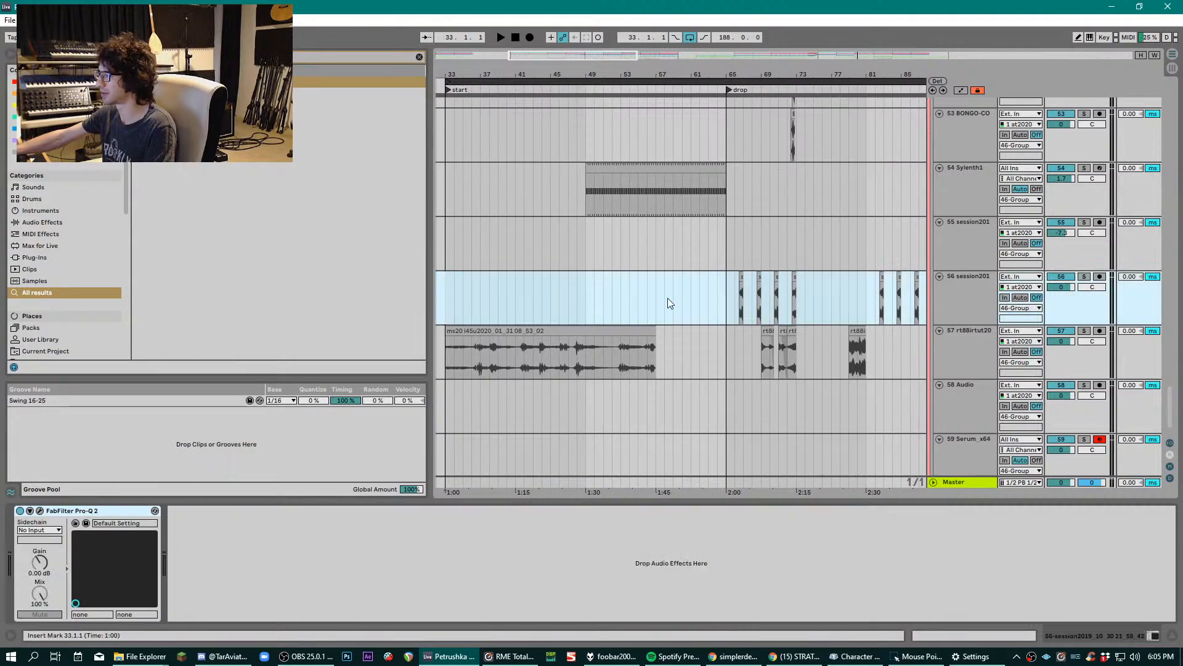
pyautogui.scroll(-1, 531, 313)
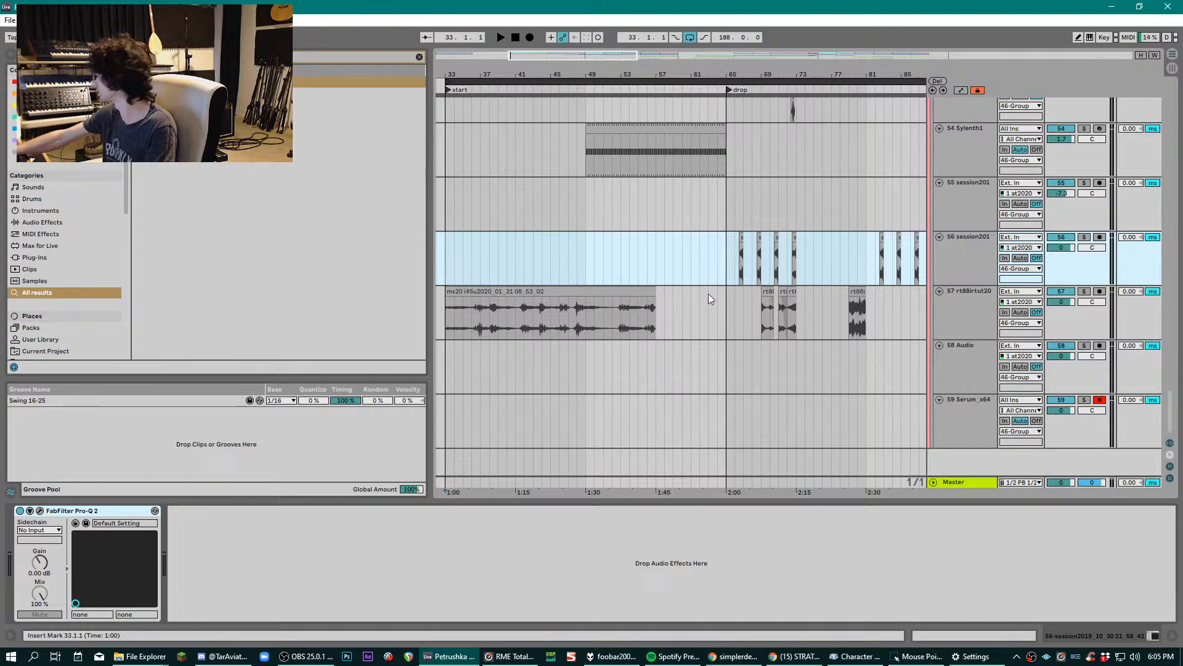
pyautogui.click(1084, 292)
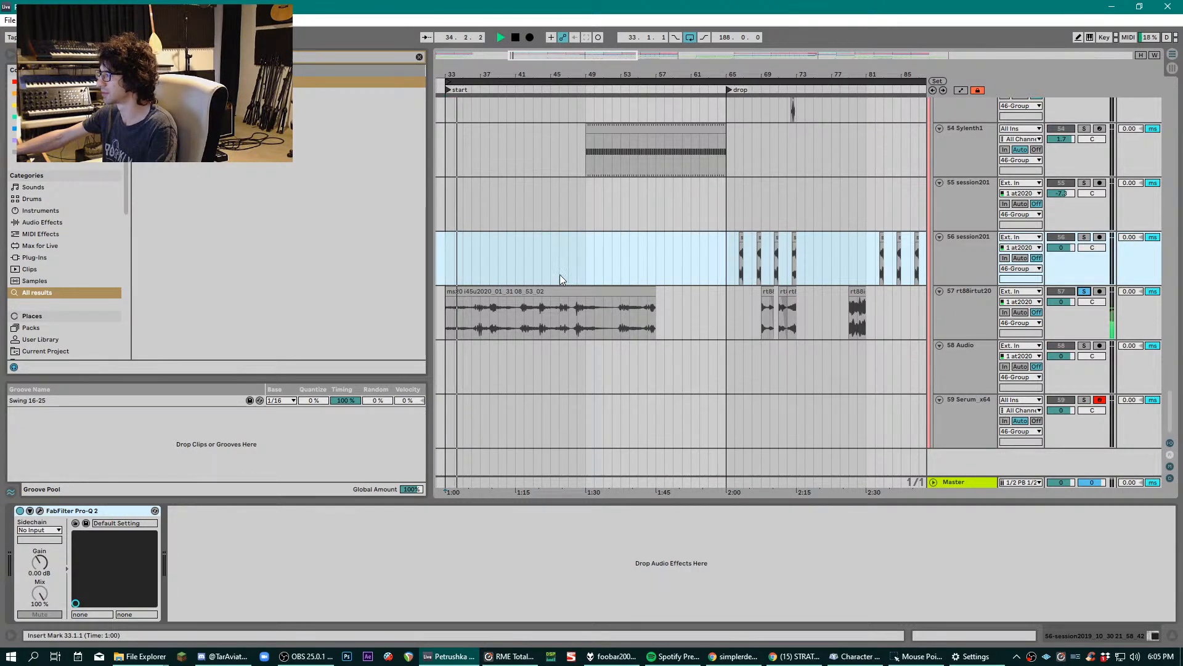
pyautogui.press('space')
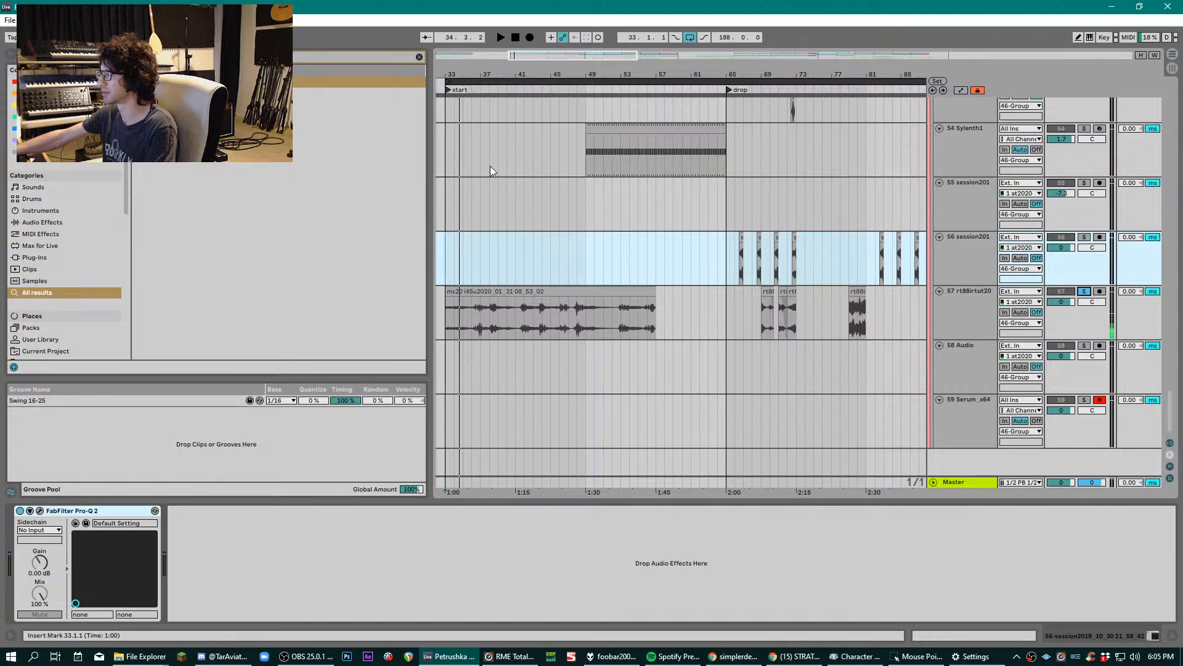
pyautogui.moveTo(482, 76); pyautogui.dragTo(737, 210)
pyautogui.click(738, 269)
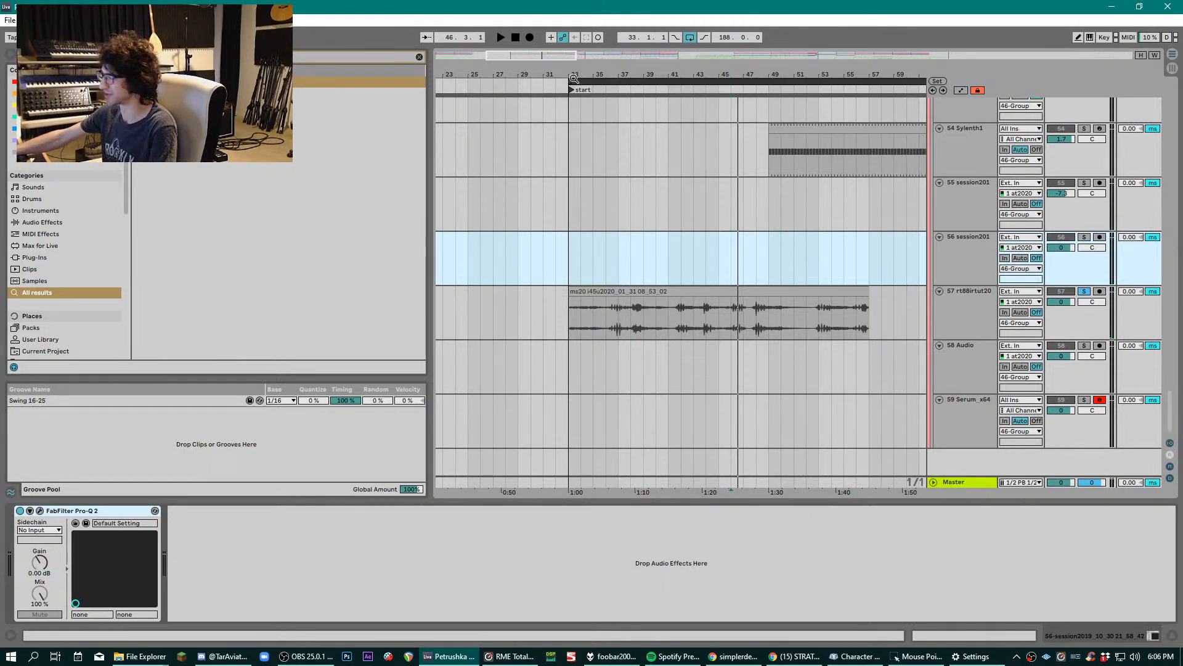
# - Show the device chains of 54 Sylenth1 and 49 clappy128f by selecting their clips at bar 49
pyautogui.moveTo(573, 73); pyautogui.dragTo(708, 106)
pyautogui.scroll(5, 684, 194)
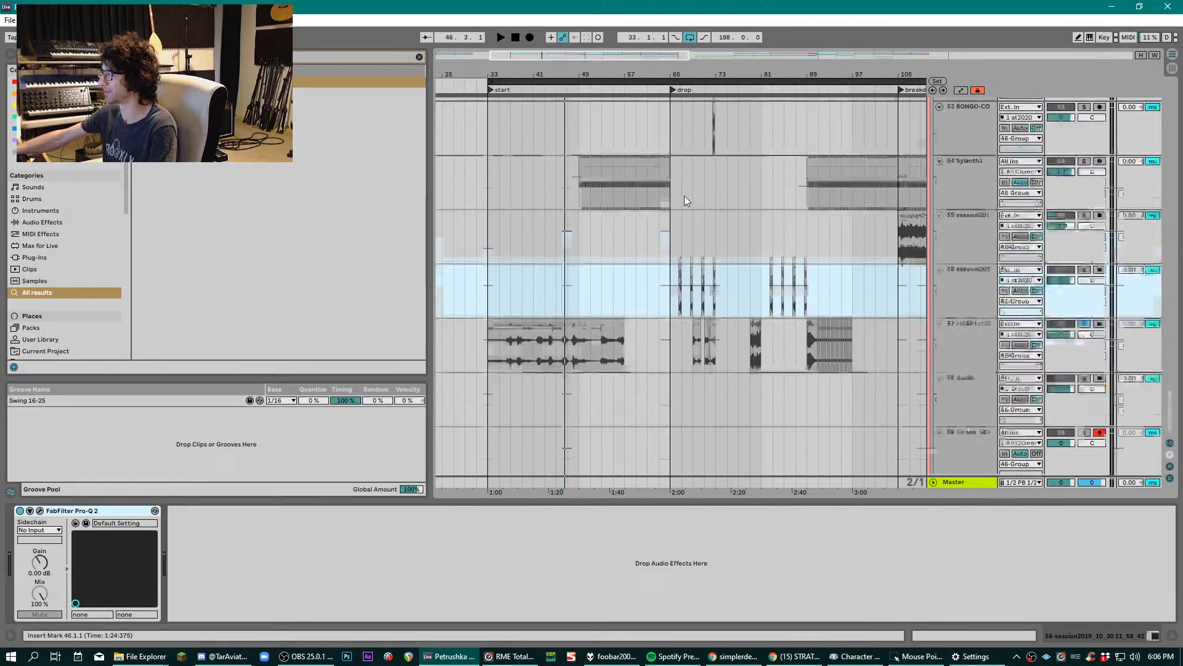
pyautogui.click(608, 298)
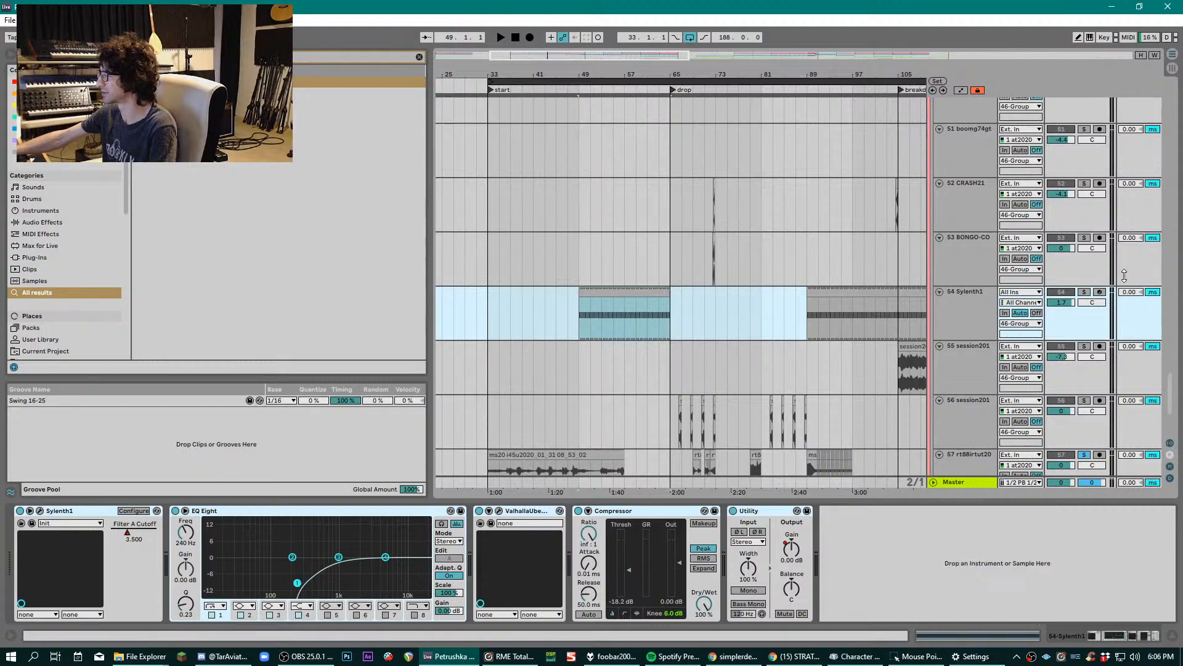
pyautogui.scroll(6, 617, 216)
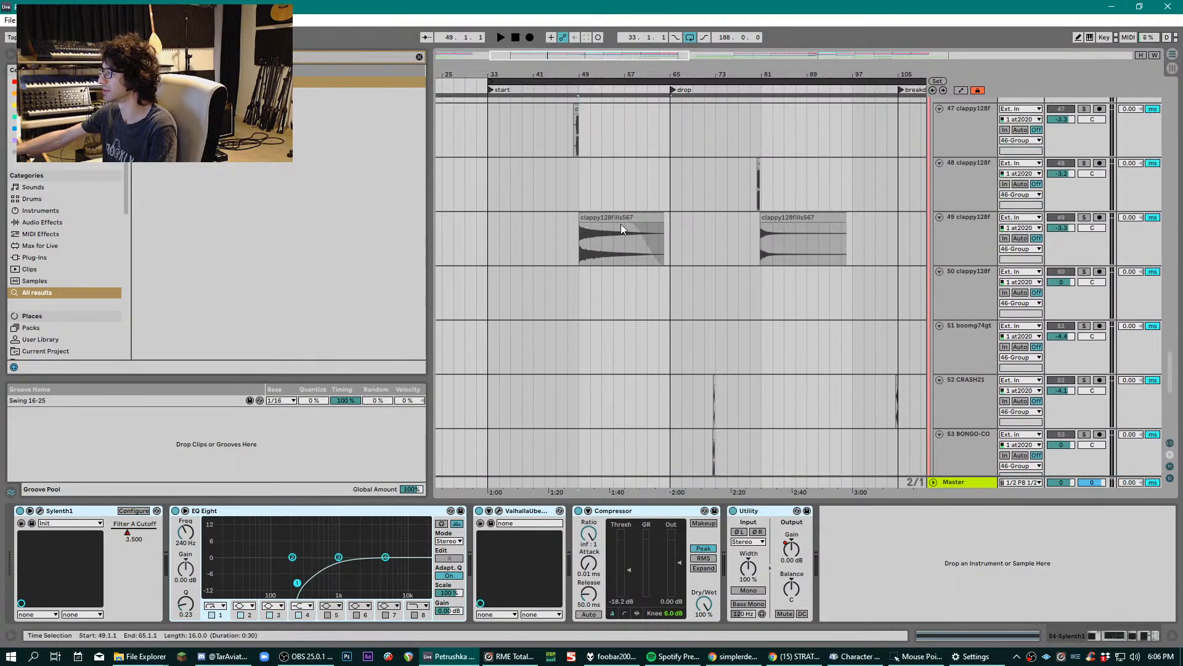
pyautogui.click(616, 213)
pyautogui.scroll(2, 641, 120)
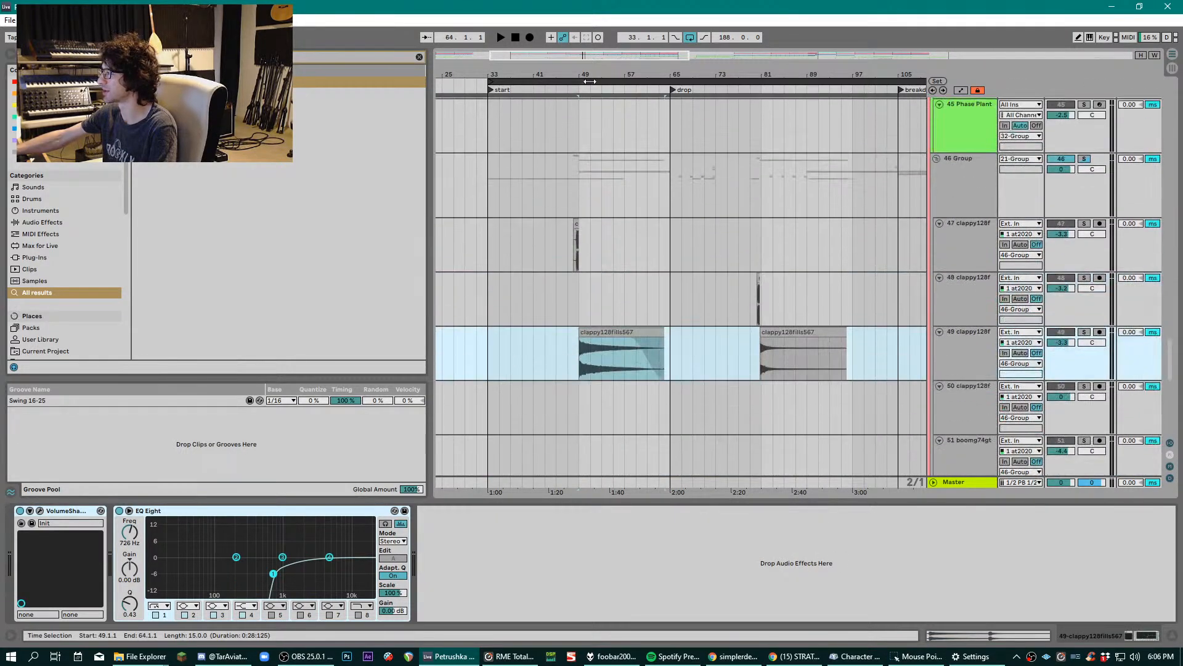
# - Solo the 47 clappy128f track and play its short fill clip from bar 48, stopping playback after it
pyautogui.moveTo(575, 73); pyautogui.dragTo(625, 260)
pyautogui.click(568, 251)
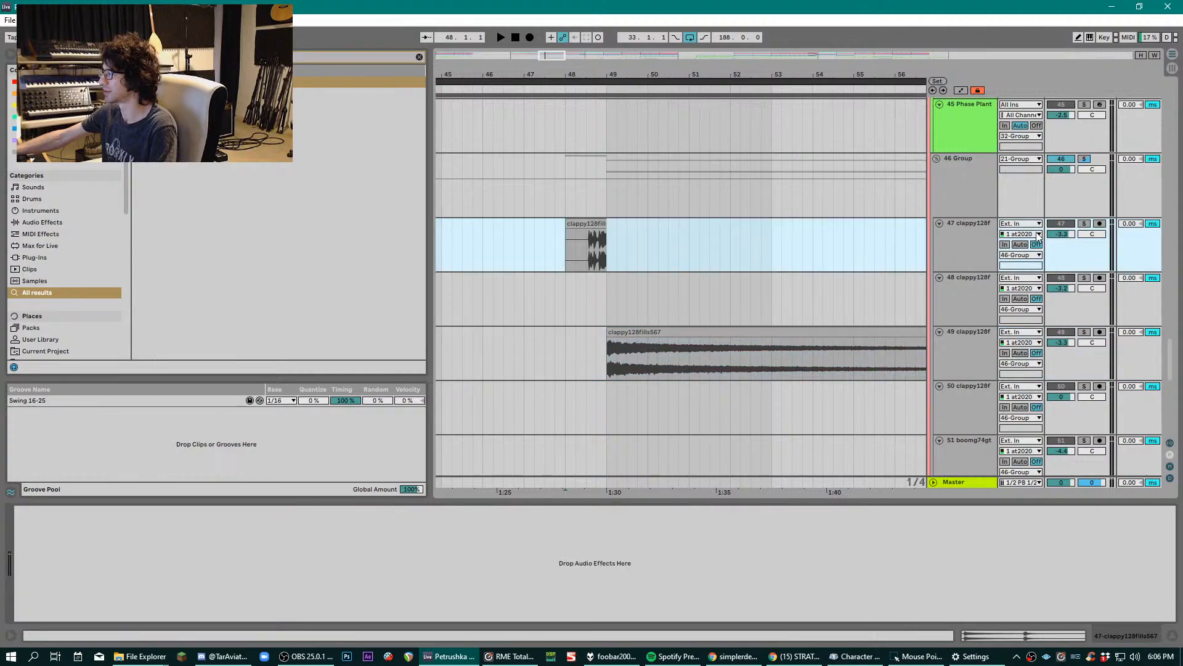
pyautogui.click(1084, 224)
pyautogui.press('space')
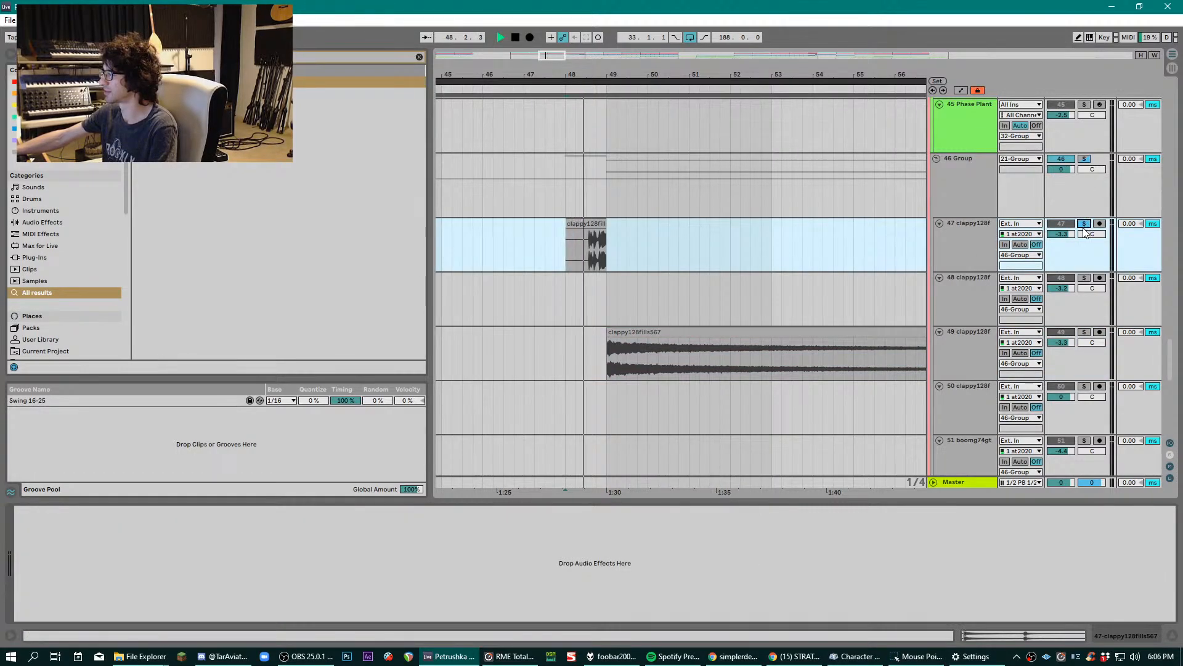
pyautogui.press('space')
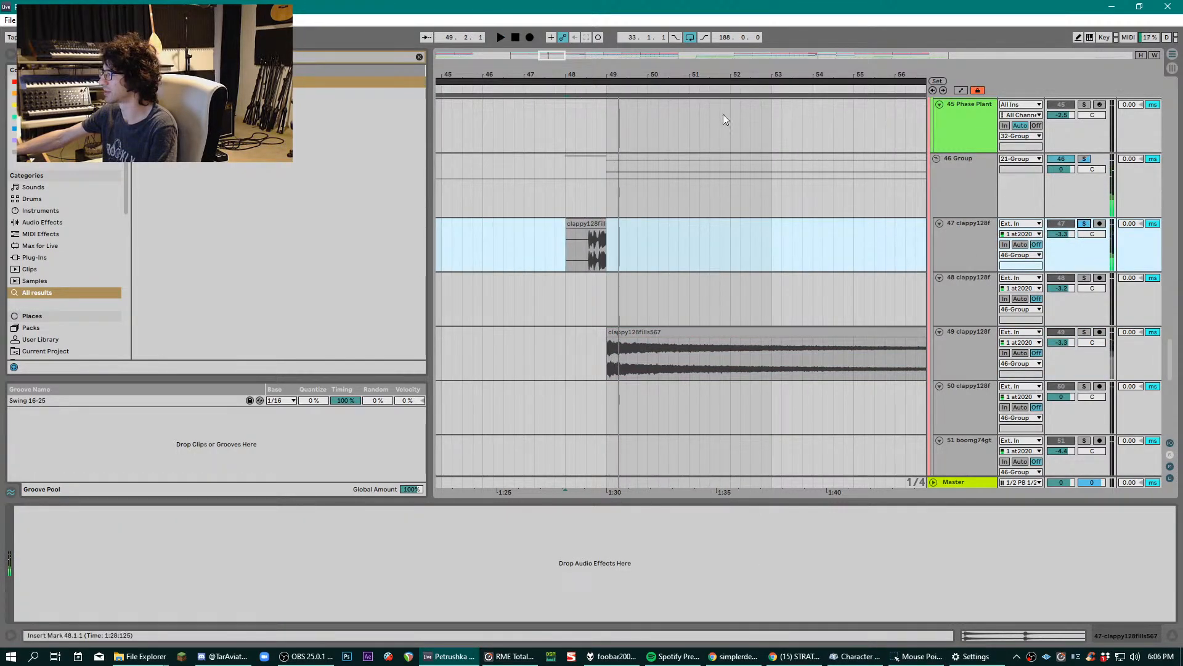
# - Extend the 47 clappy128f fill clip to end at bar 80 and show its sample waveform
pyautogui.moveTo(609, 75); pyautogui.dragTo(658, 79)
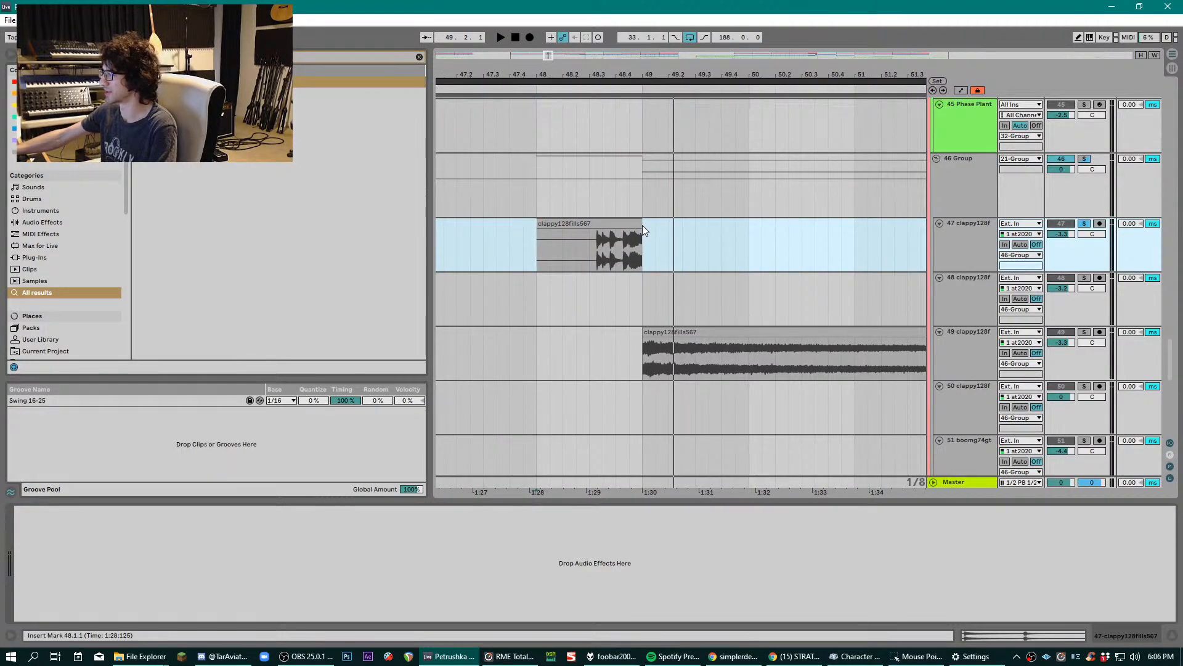
pyautogui.moveTo(617, 68); pyautogui.dragTo(850, 244)
pyautogui.moveTo(777, 70); pyautogui.dragTo(581, 229)
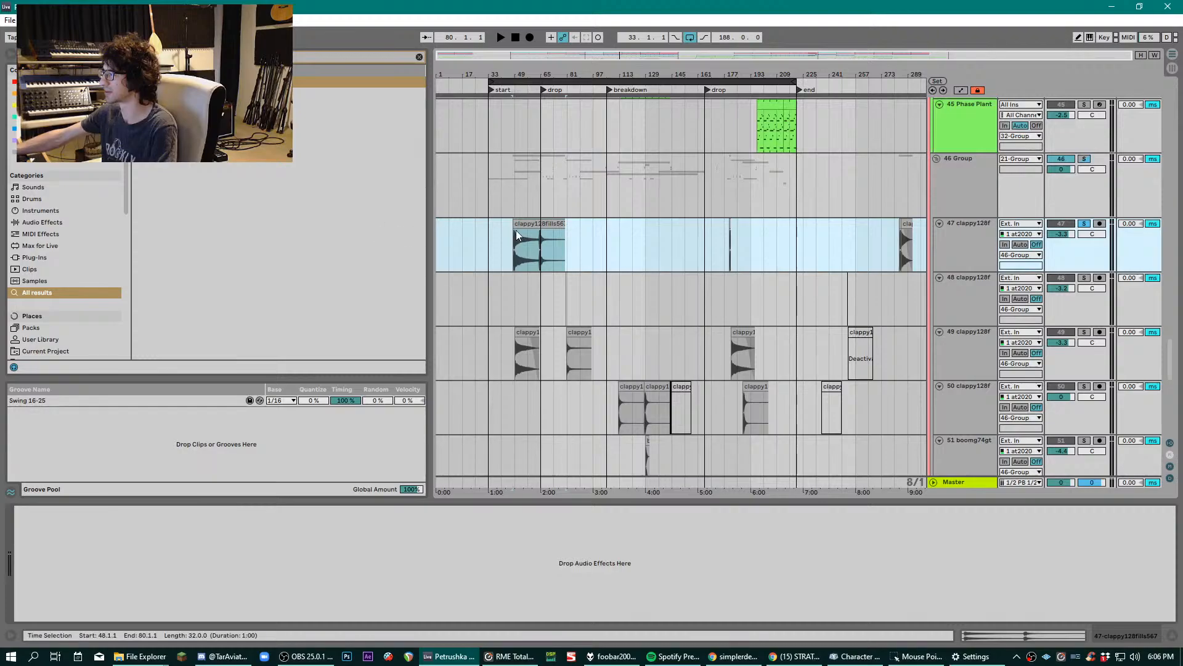
pyautogui.doubleClick(541, 225)
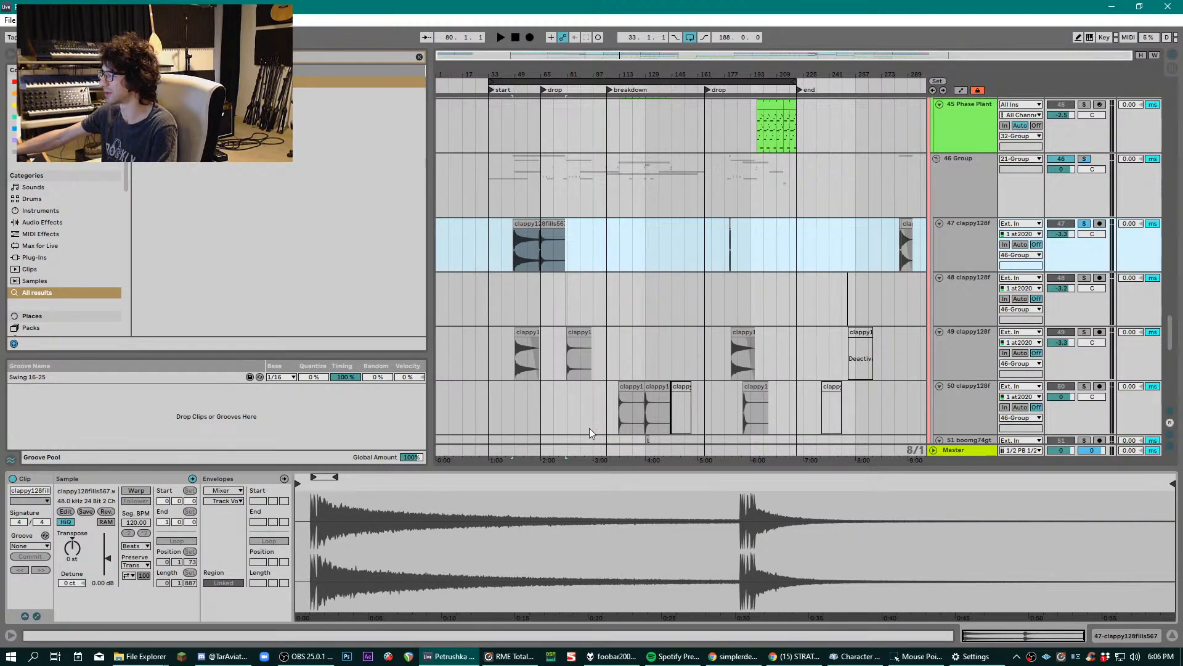
# - Shorten the extended 47 clappy128f clip to end at bar 64 and play it from bar 48
pyautogui.moveTo(534, 73); pyautogui.dragTo(534, 154)
pyautogui.moveTo(824, 222); pyautogui.dragTo(665, 223)
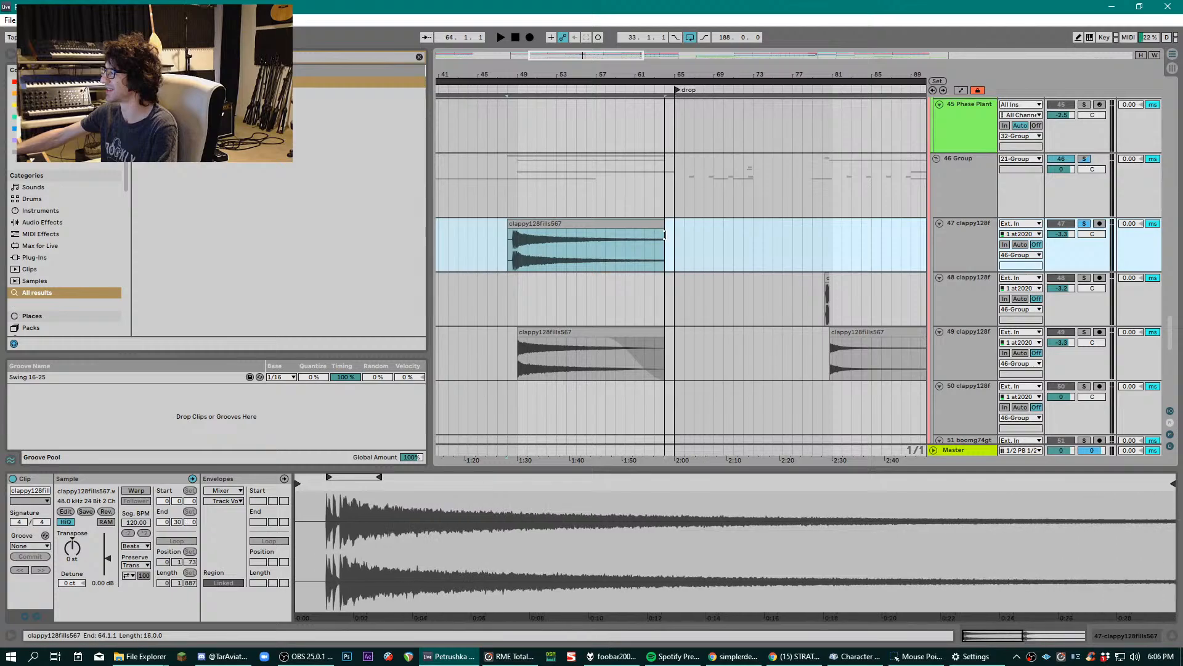
pyautogui.press('space')
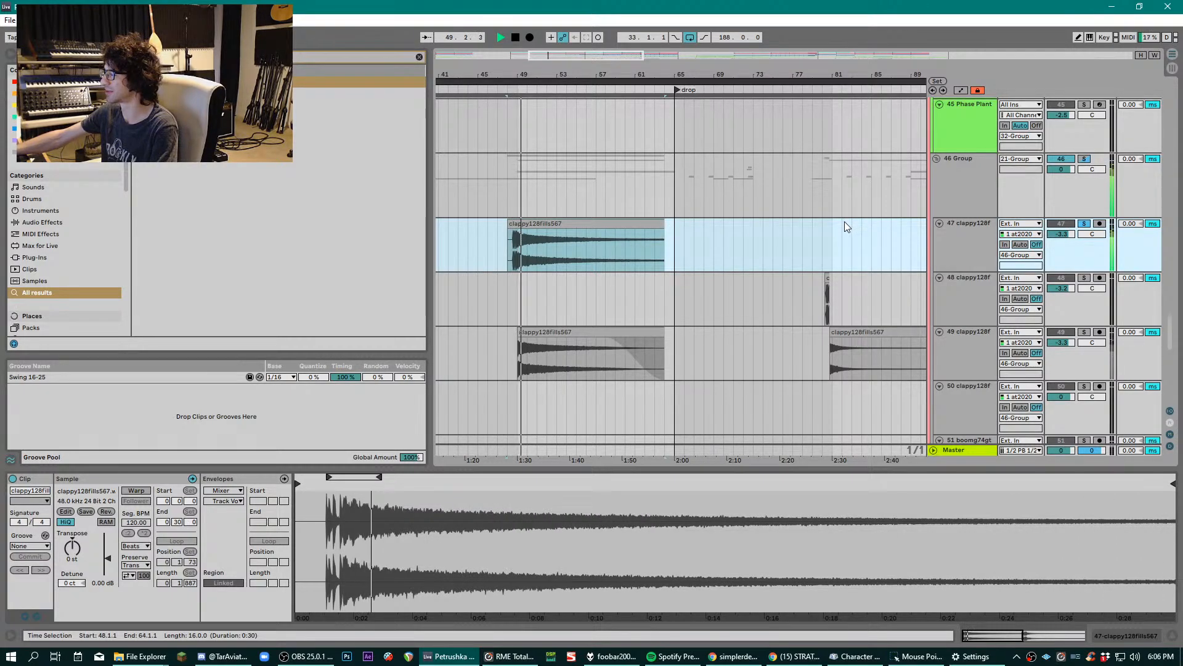
# - Trim the 47 clappy128f clip back to end at bar 49 and stop playback
pyautogui.moveTo(664, 223); pyautogui.dragTo(516, 226)
pyautogui.scroll(-1, 801, 240)
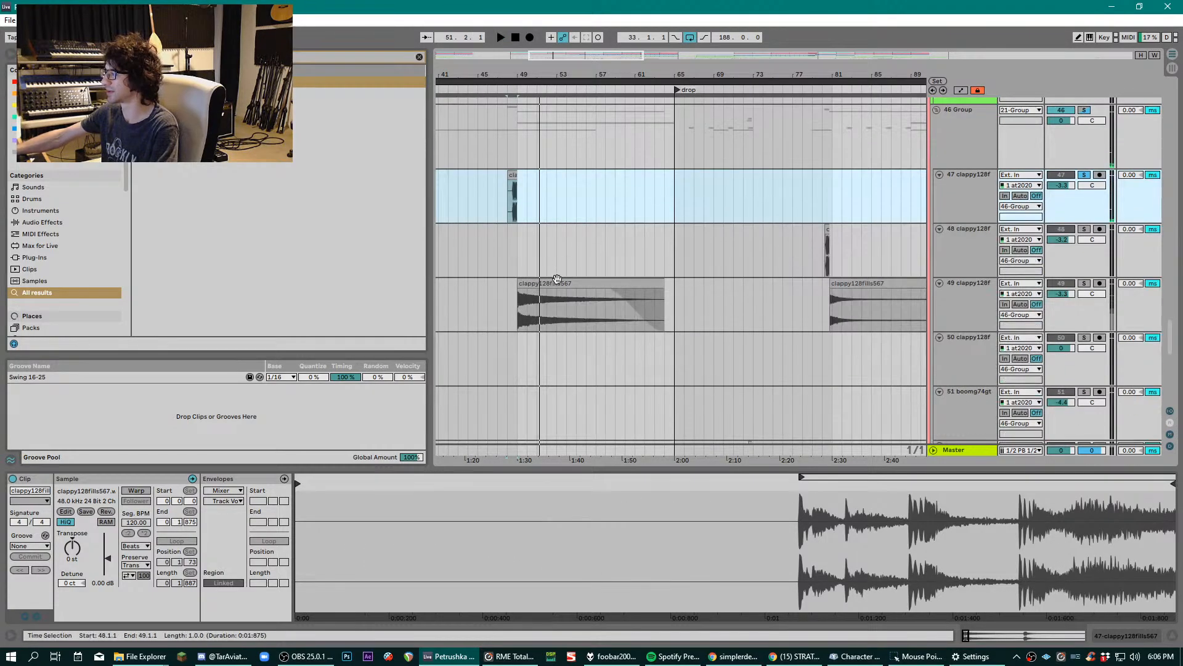
pyautogui.press('space')
# - Turn off the solos and play the full arrangement from the 49 clappy128f clip at bar 49
pyautogui.click(1046, 285)
pyautogui.click(1086, 179)
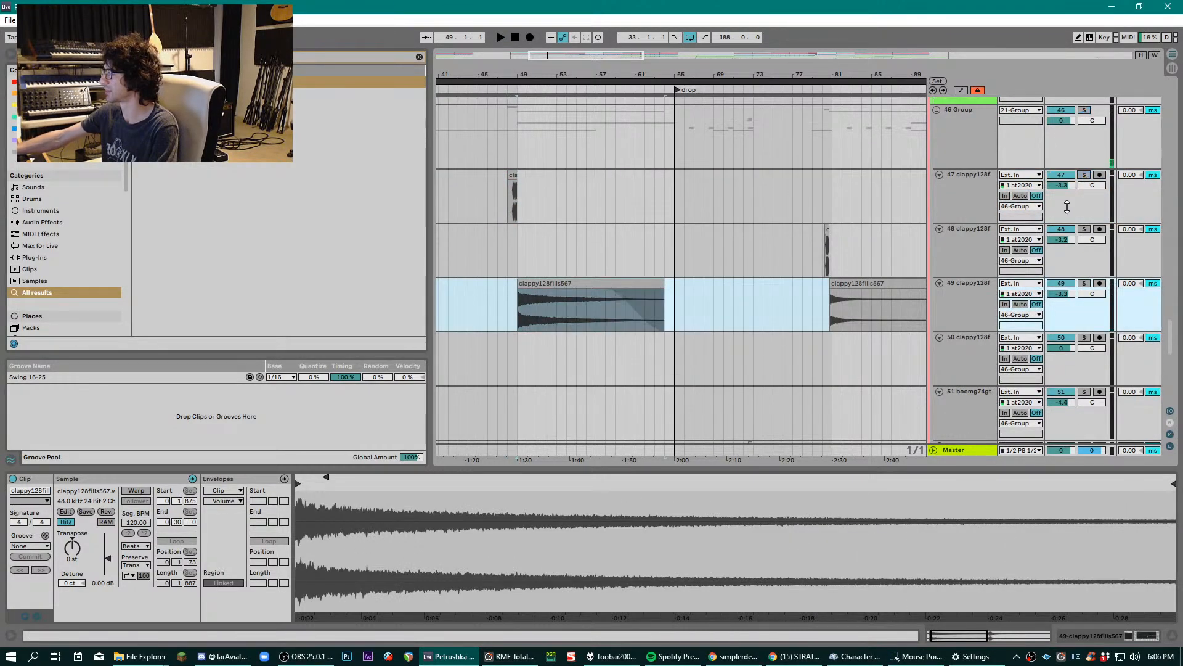
pyautogui.press('space')
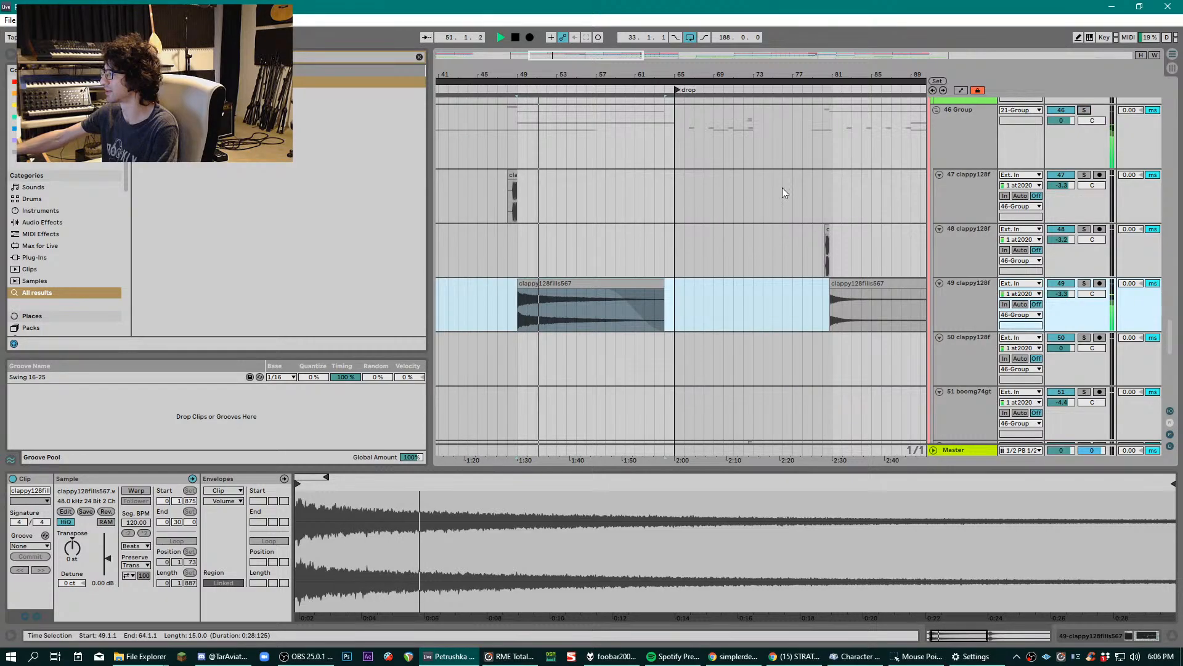
# - Solo the 54 Sylenth1 track briefly during playback, return to the full mix, and stop playback
pyautogui.scroll(-5, 774, 202)
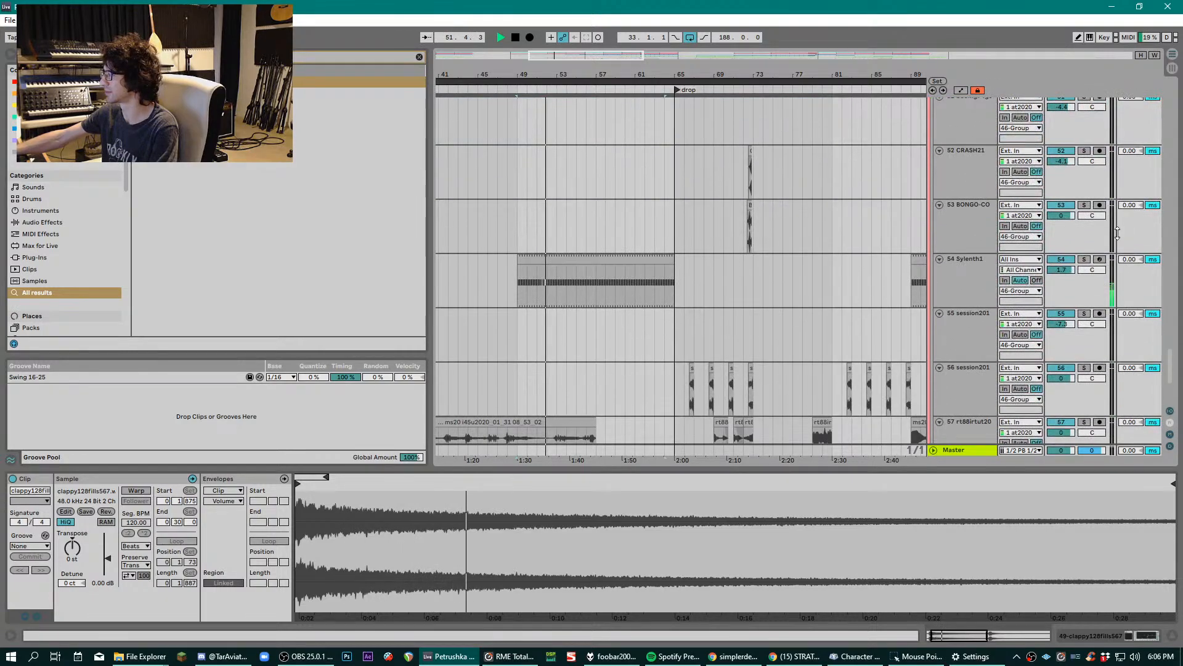
pyautogui.click(1084, 260)
pyautogui.click(1084, 259)
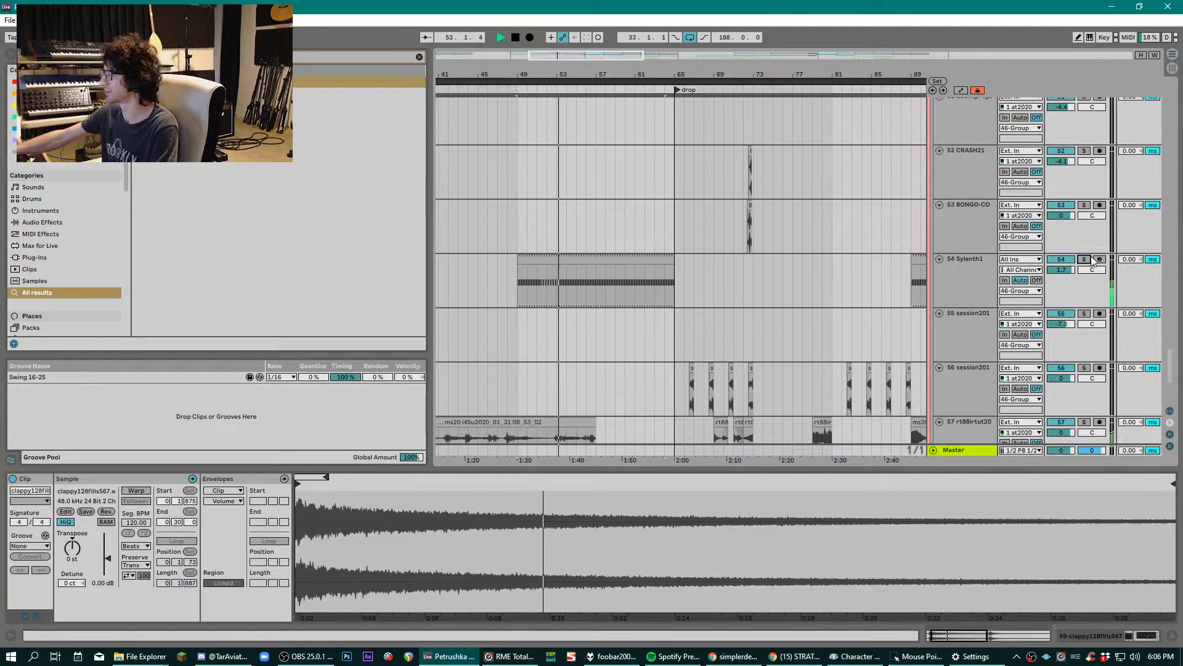
pyautogui.press('space')
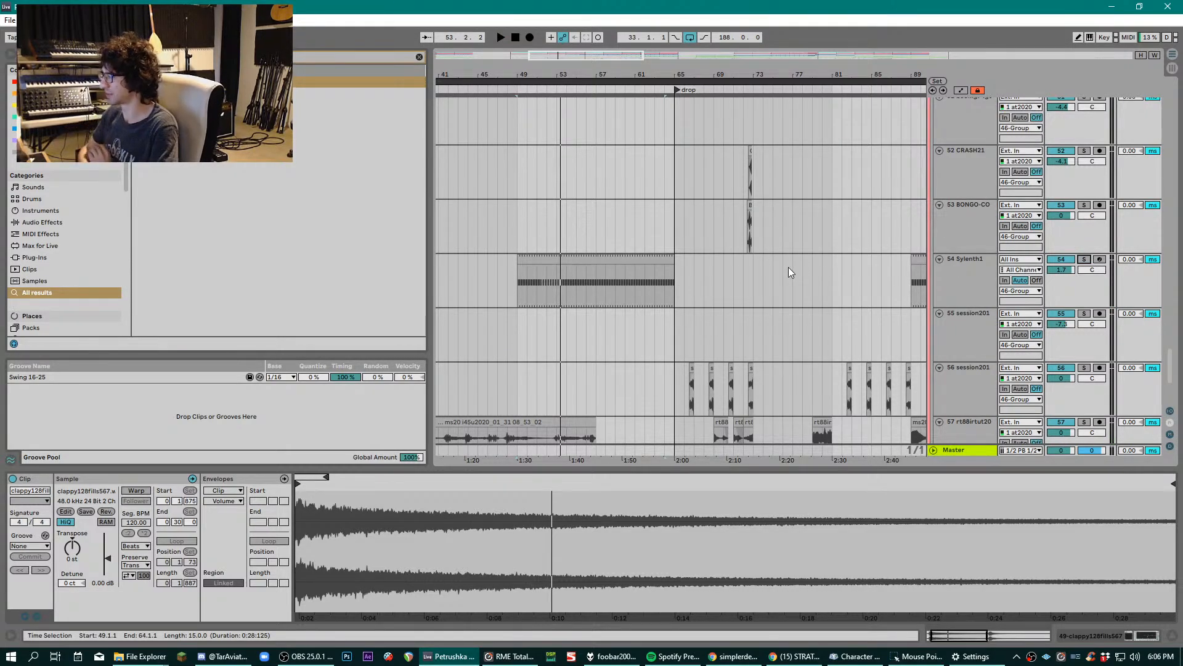
# - Solo the 56 session201 track and play its short clips from the first drop at bar 65
pyautogui.click(676, 212)
pyautogui.scroll(-2, 851, 224)
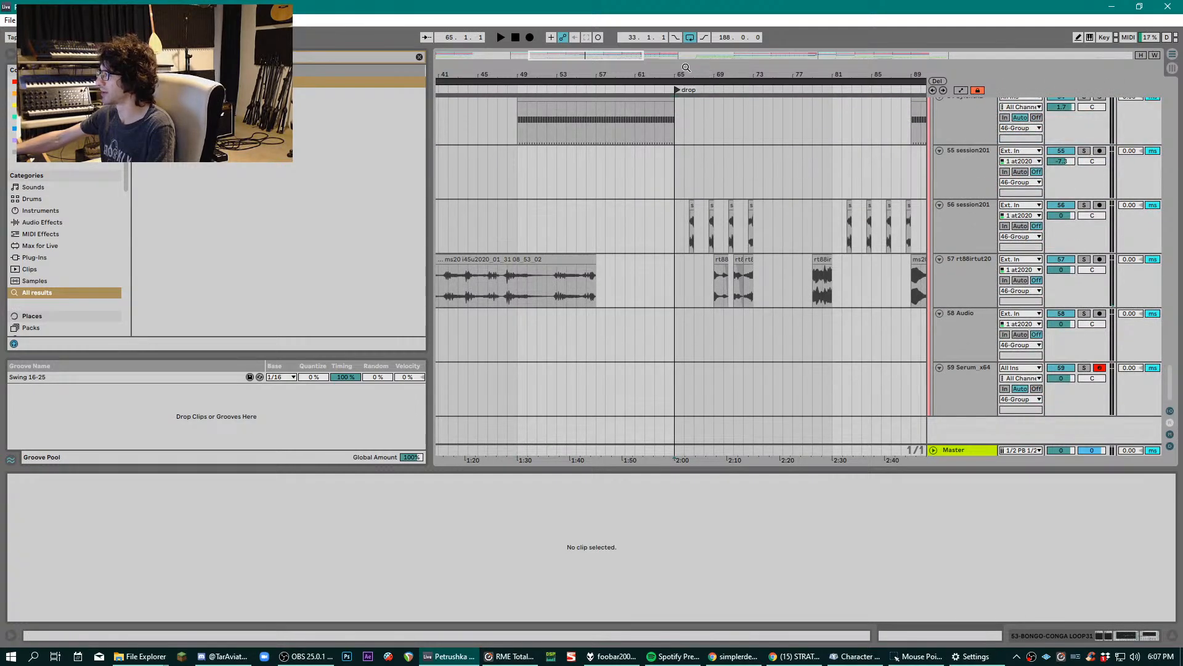
pyautogui.moveTo(686, 68)
pyautogui.mouseDown()
pyautogui.moveTo(686, 86)
pyautogui.moveTo(579, 70)
pyautogui.mouseUp()
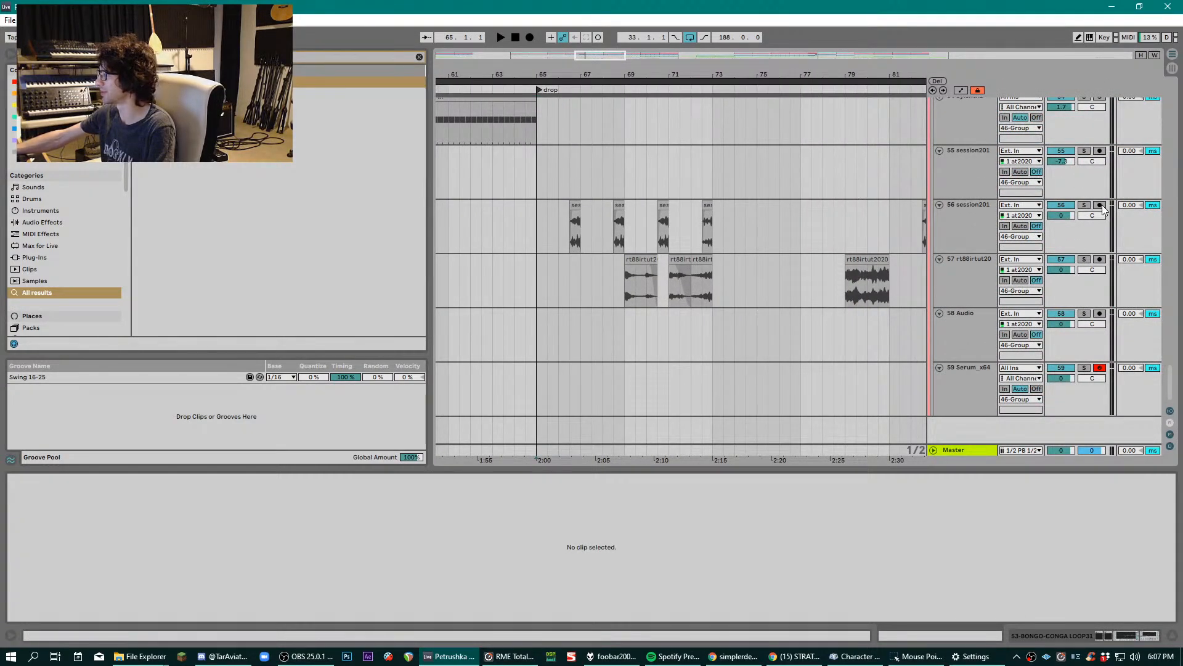
pyautogui.click(1083, 206)
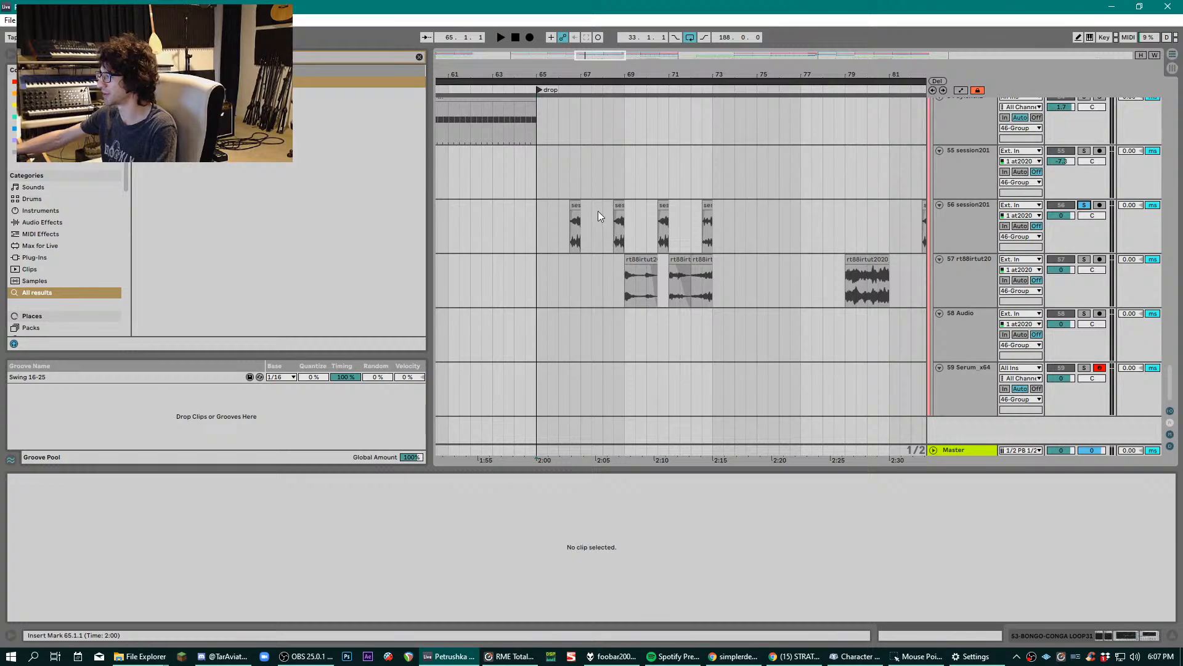
pyautogui.press('space')
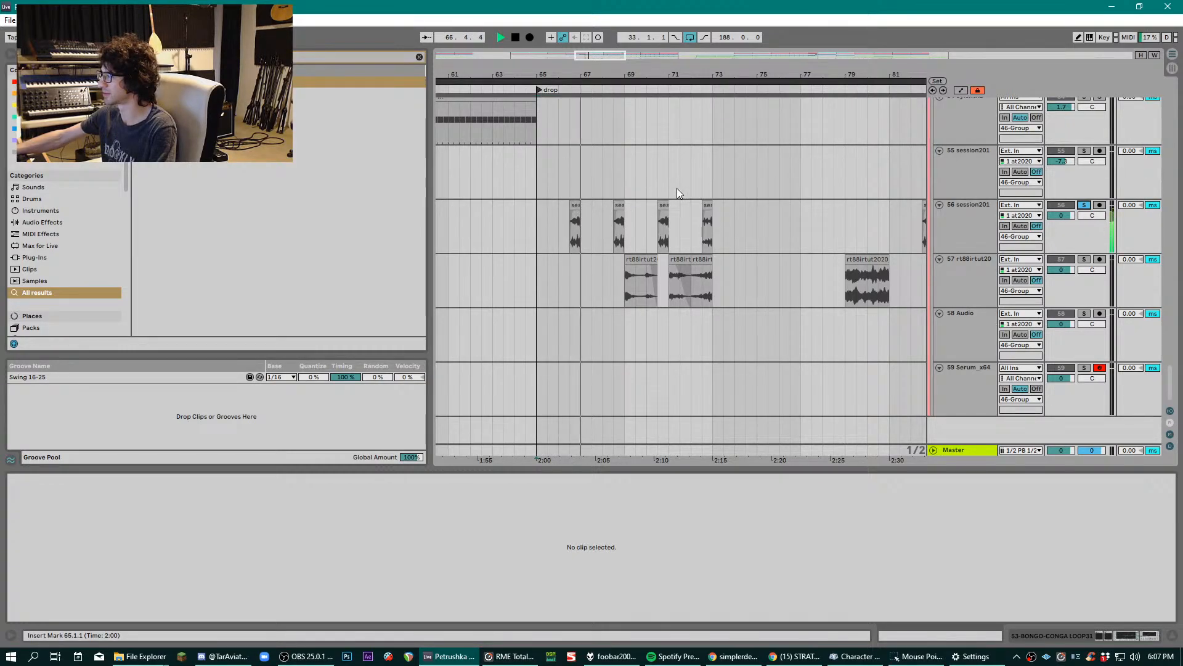
# - Stop playback and examine the samples of the 56 session201 track's four short clips after the first drop
pyautogui.press('space')
pyautogui.moveTo(577, 77); pyautogui.dragTo(550, 200)
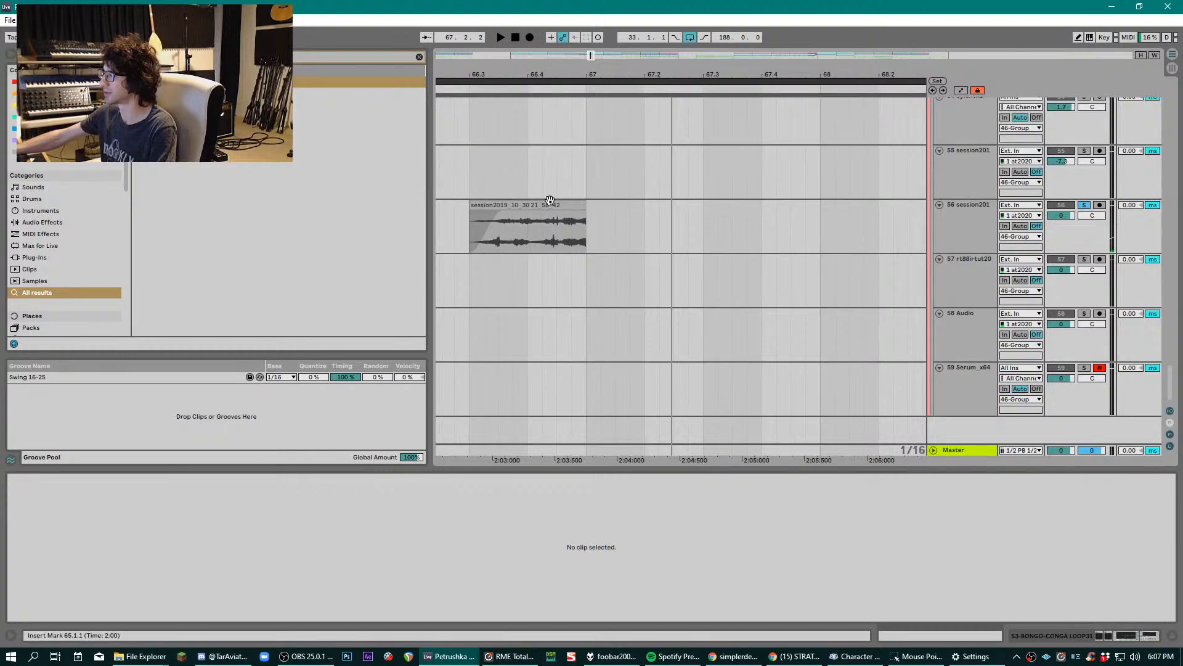
pyautogui.click(549, 203)
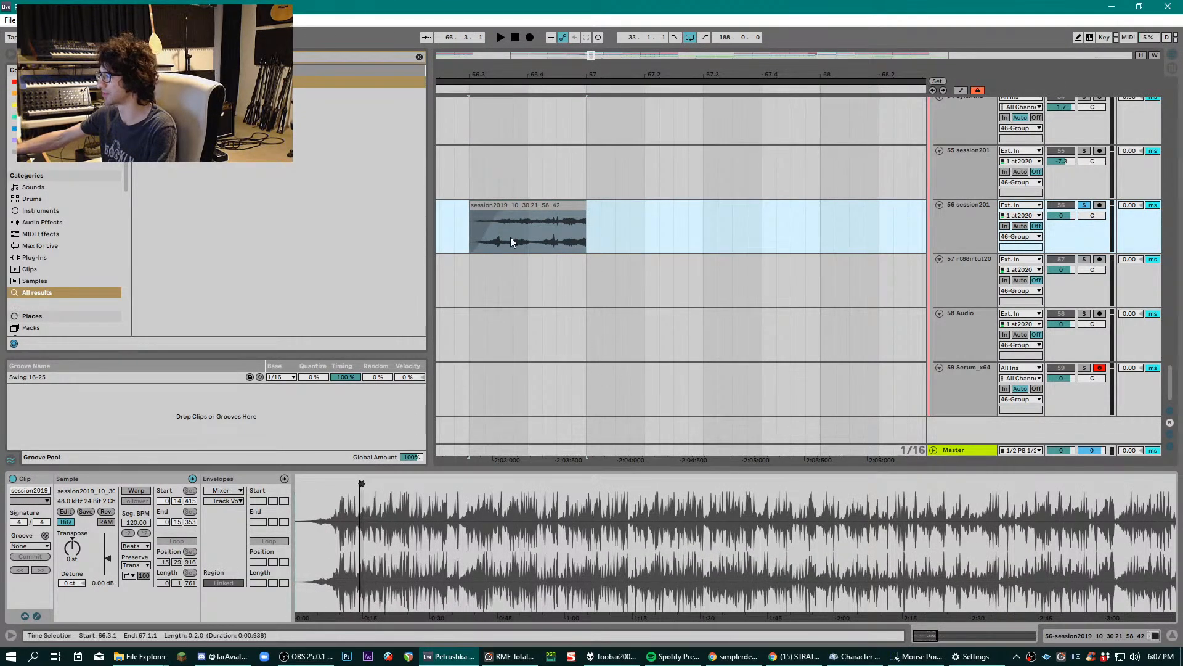
pyautogui.press('-')
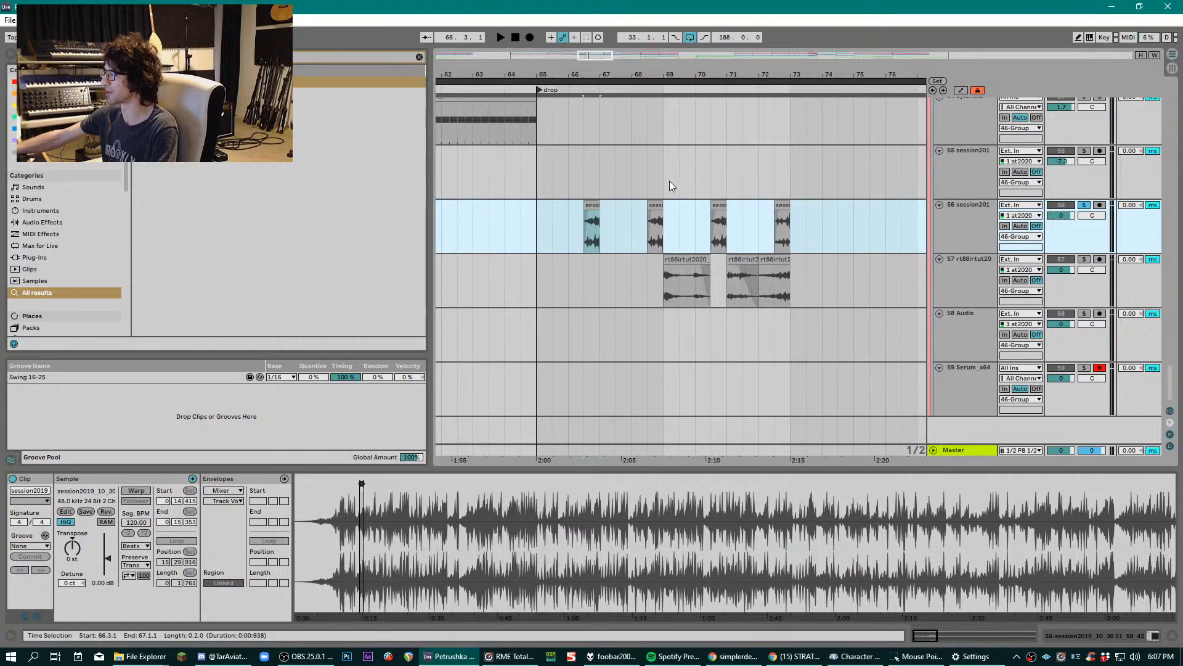
pyautogui.press('Right')
pyautogui.press('Right')
pyautogui.press('Right')
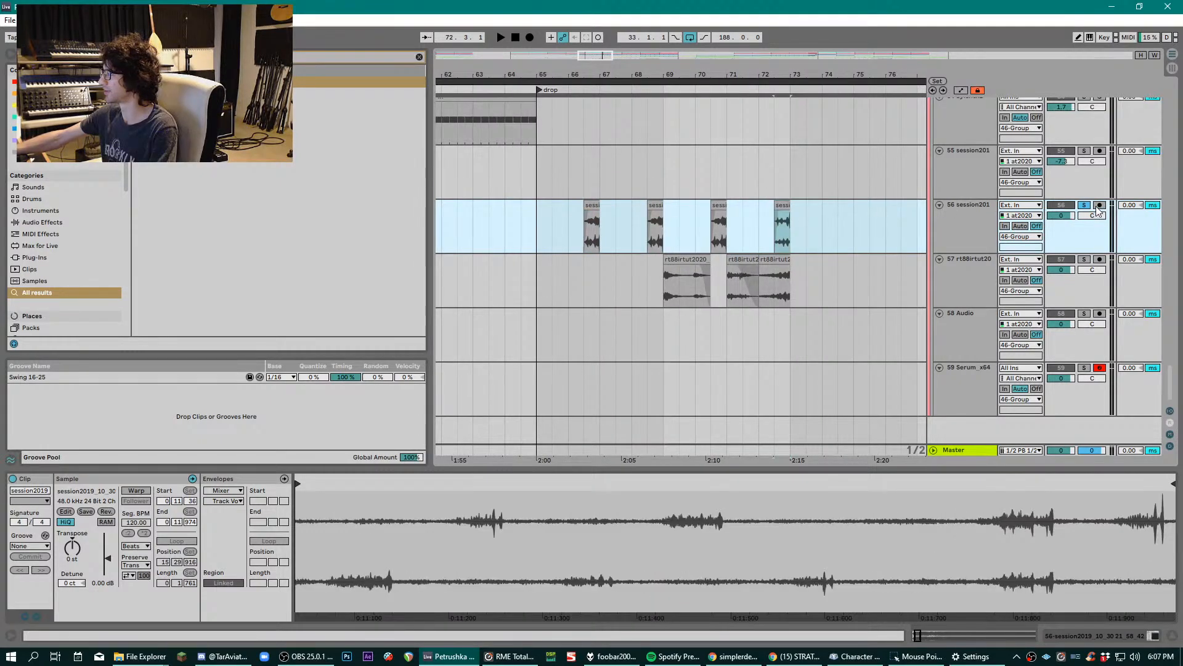
# - Solo the 57 rt88irtut20 track, play its clips from bar 69 while viewing the bar 71 clip's full sample, and stop playback
pyautogui.click(694, 259)
pyautogui.press('space')
pyautogui.click(1084, 259)
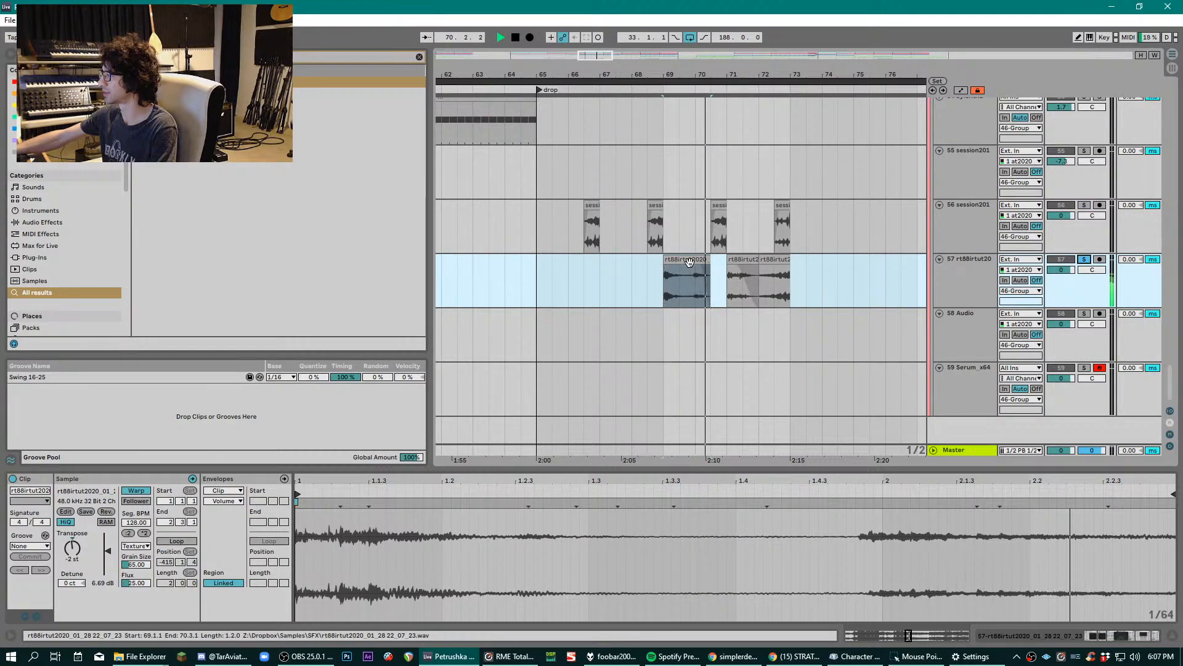
pyautogui.click(743, 278)
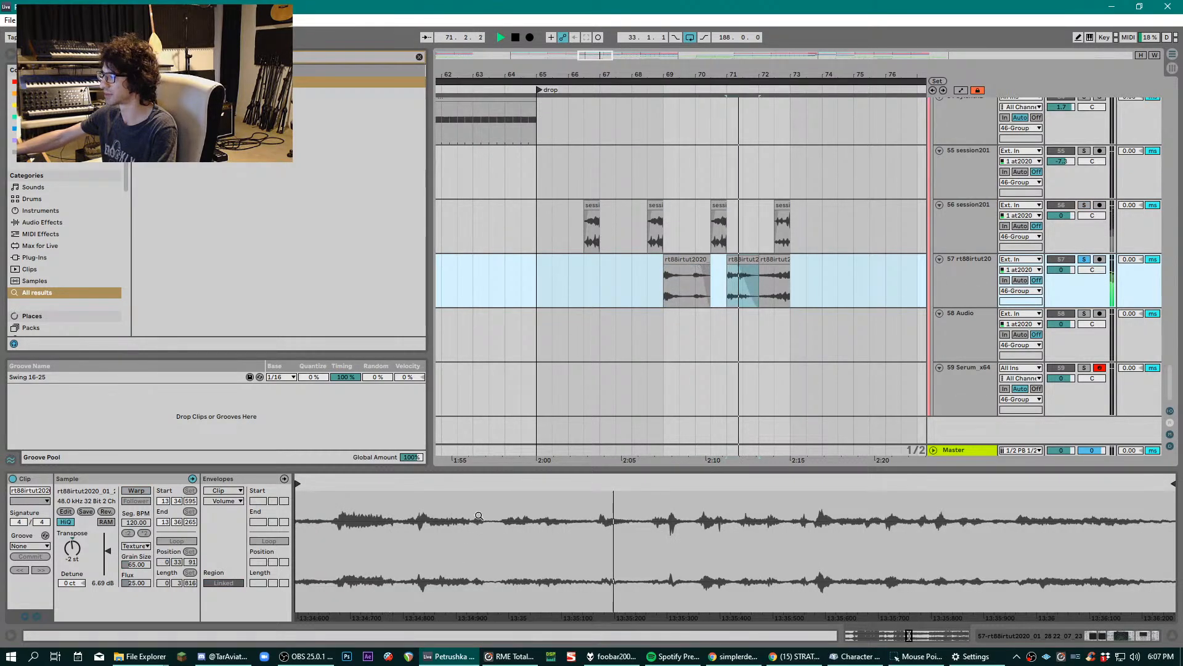
pyautogui.moveTo(479, 516); pyautogui.dragTo(479, 484)
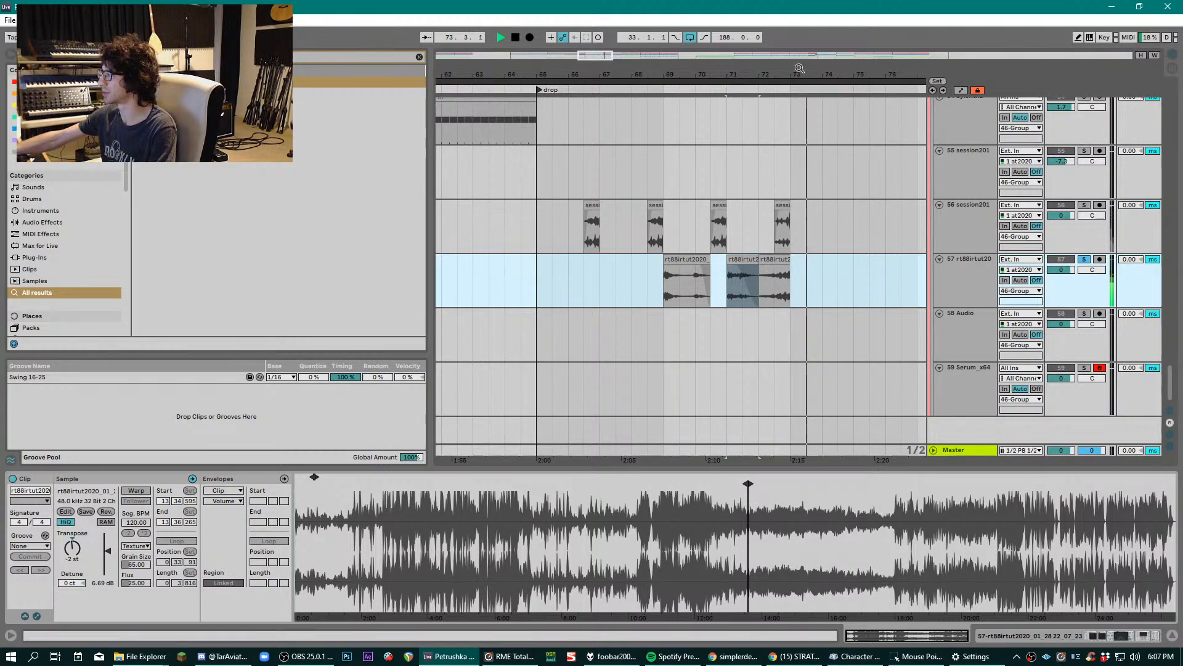
pyautogui.moveTo(799, 67); pyautogui.dragTo(619, 77)
pyautogui.press('space')
# - Show the 57 rt88irtut20 track's effect chain, examine its FabFilter Pro-Q 3 curve, and close the plug-in
pyautogui.click(986, 271)
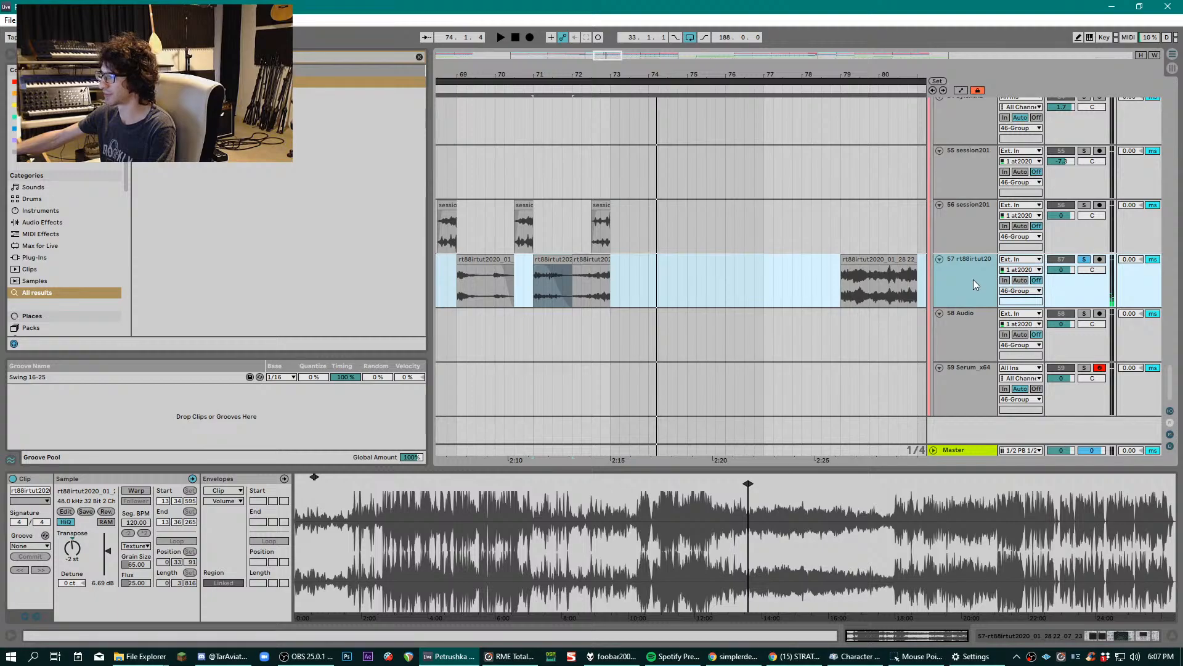
pyautogui.click(967, 272)
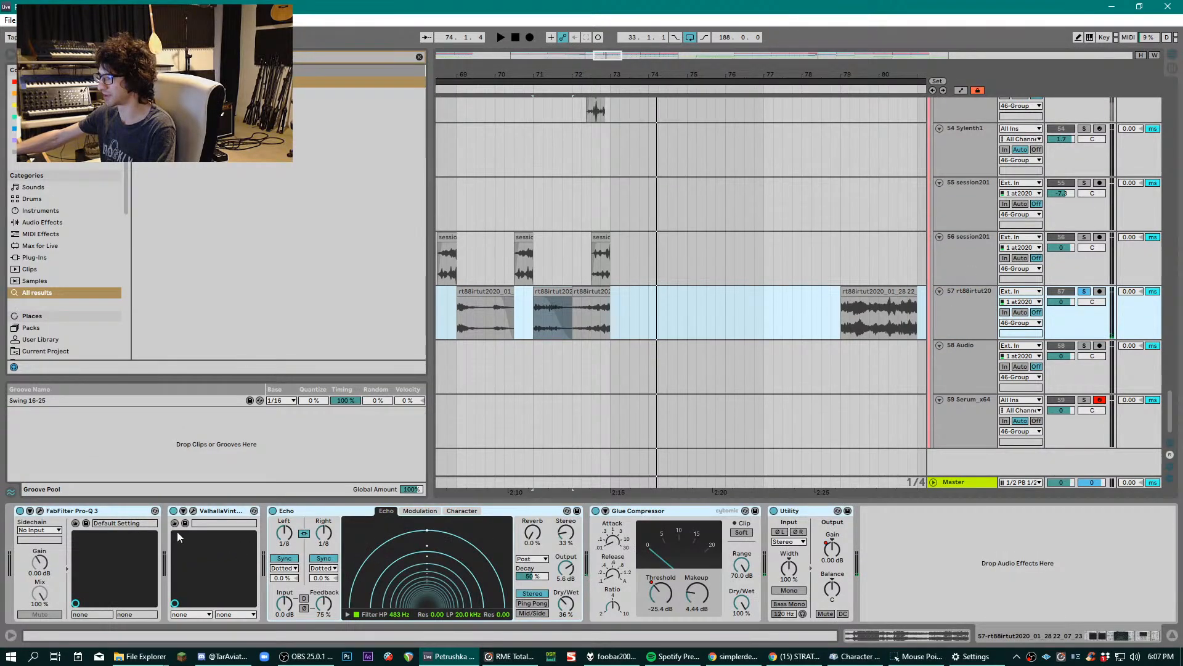
pyautogui.click(40, 511)
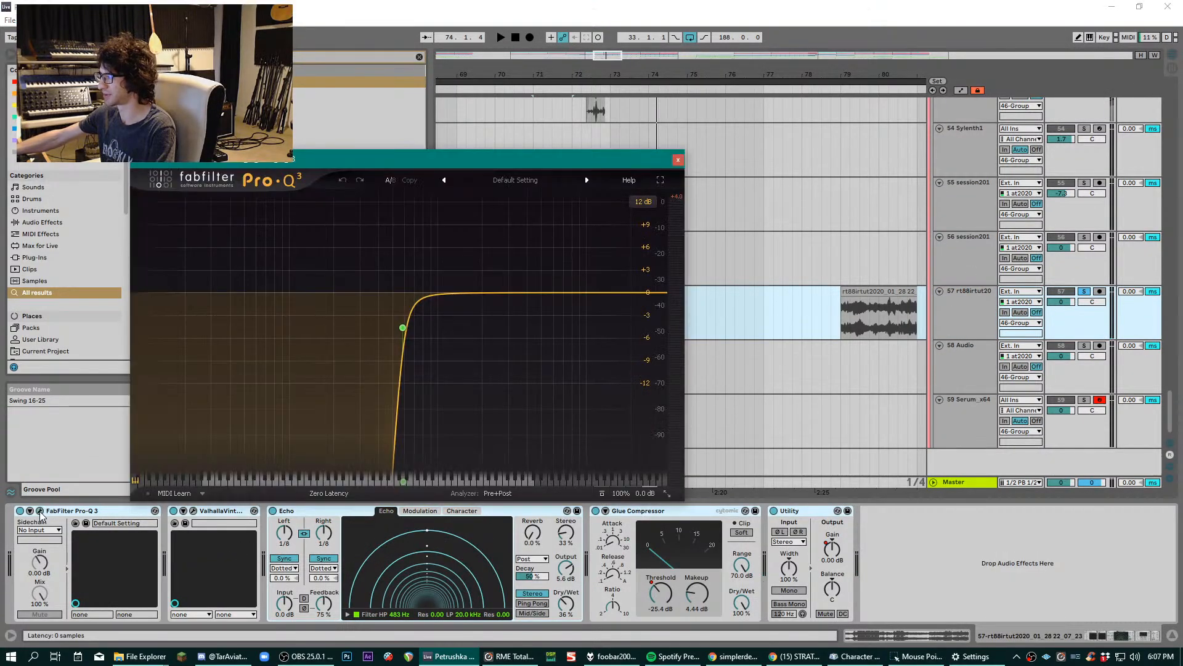
pyautogui.click(678, 160)
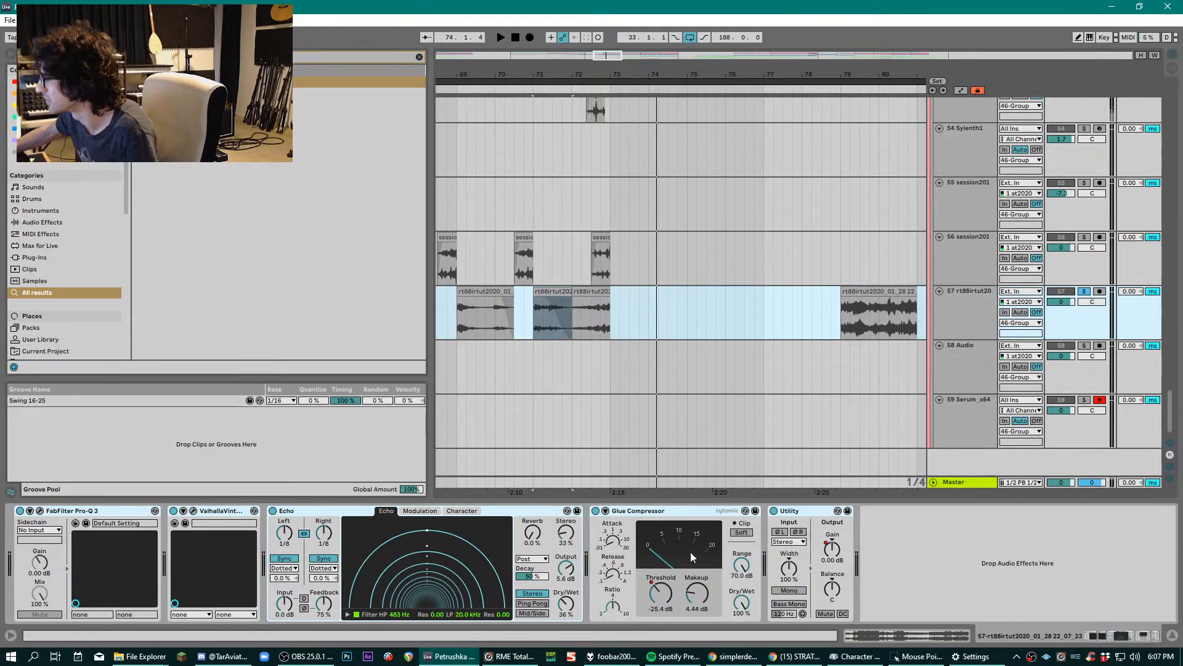
# - Show the Glue Compressor Threshold automation on the 57 rt88irtut20 track and examine it between the first drop and breakdown
pyautogui.click(663, 598)
pyautogui.click(960, 90)
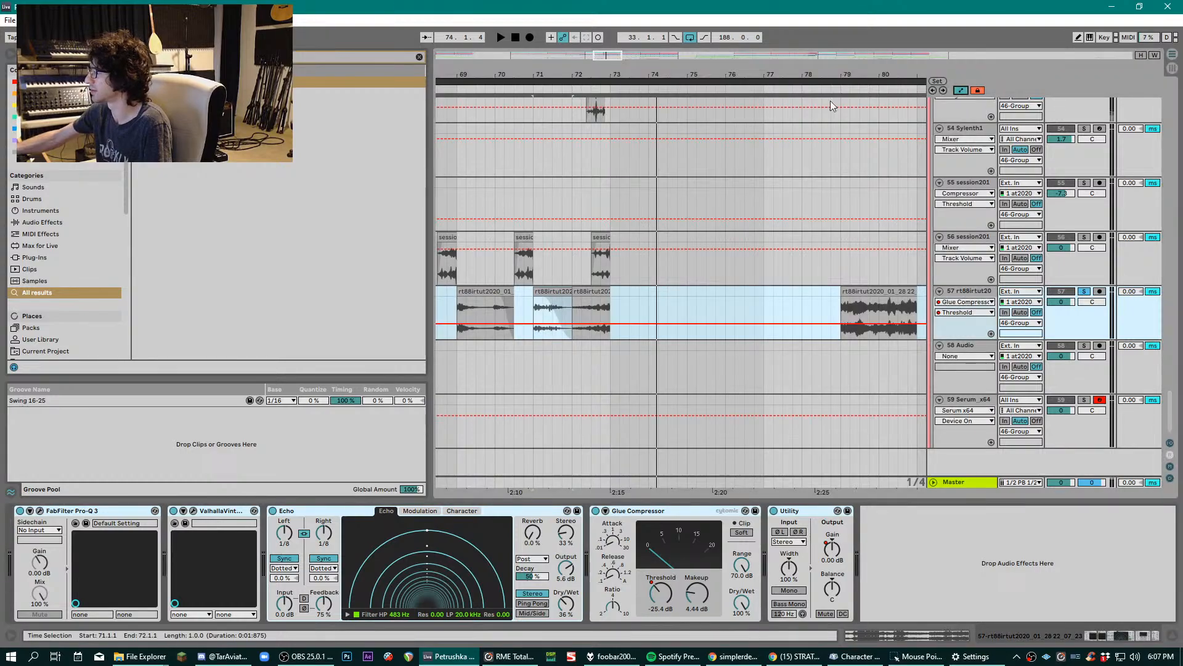
pyautogui.press('-')
pyautogui.press('-')
pyautogui.press('+')
pyautogui.press('+')
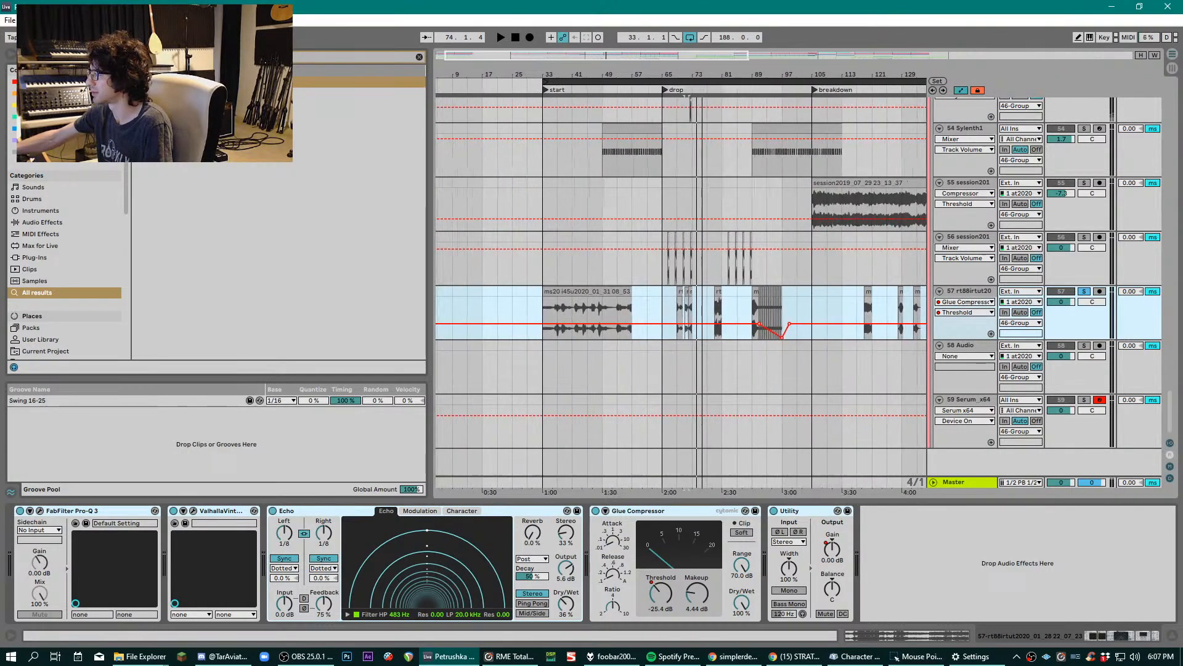
pyautogui.press('-')
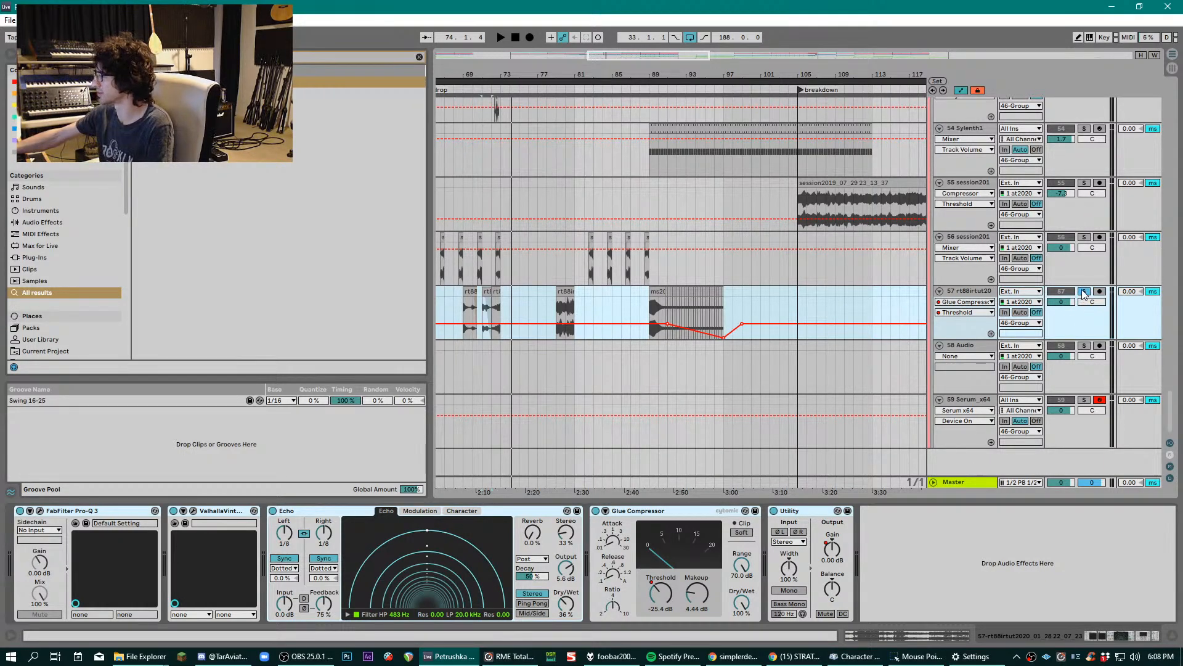
# - Unsolo the 57 rt88irtut20 track, play from its bar 79 clip, solo it briefly, and return to the full mix
pyautogui.click(1084, 292)
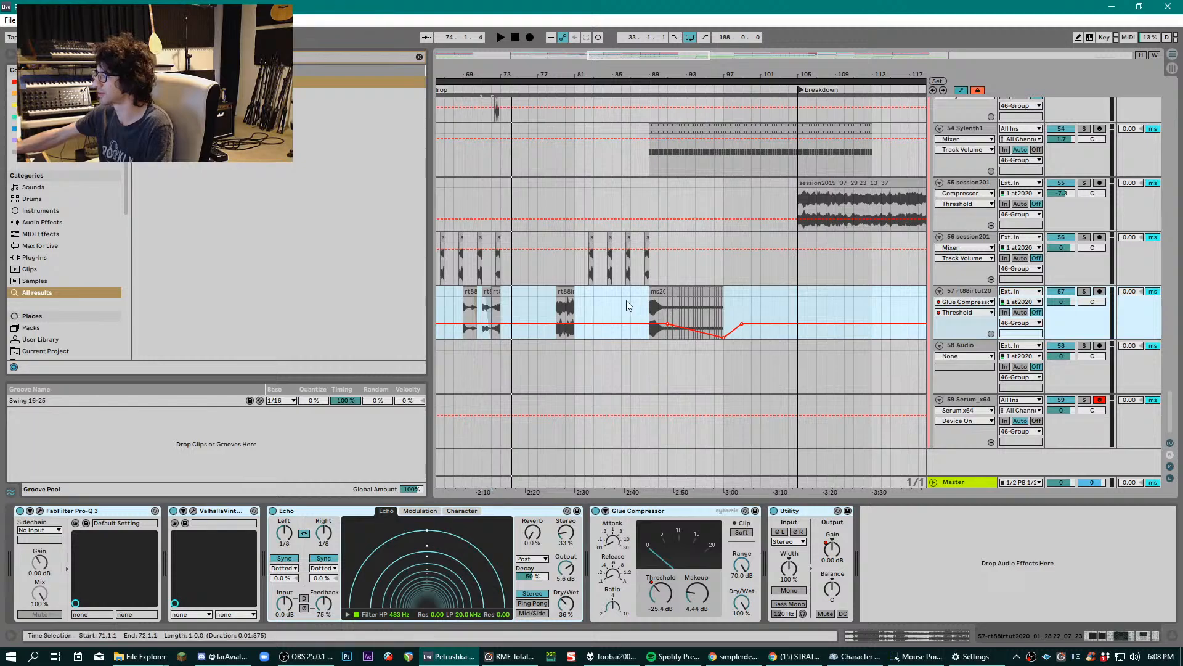
pyautogui.click(565, 290)
pyautogui.press('space')
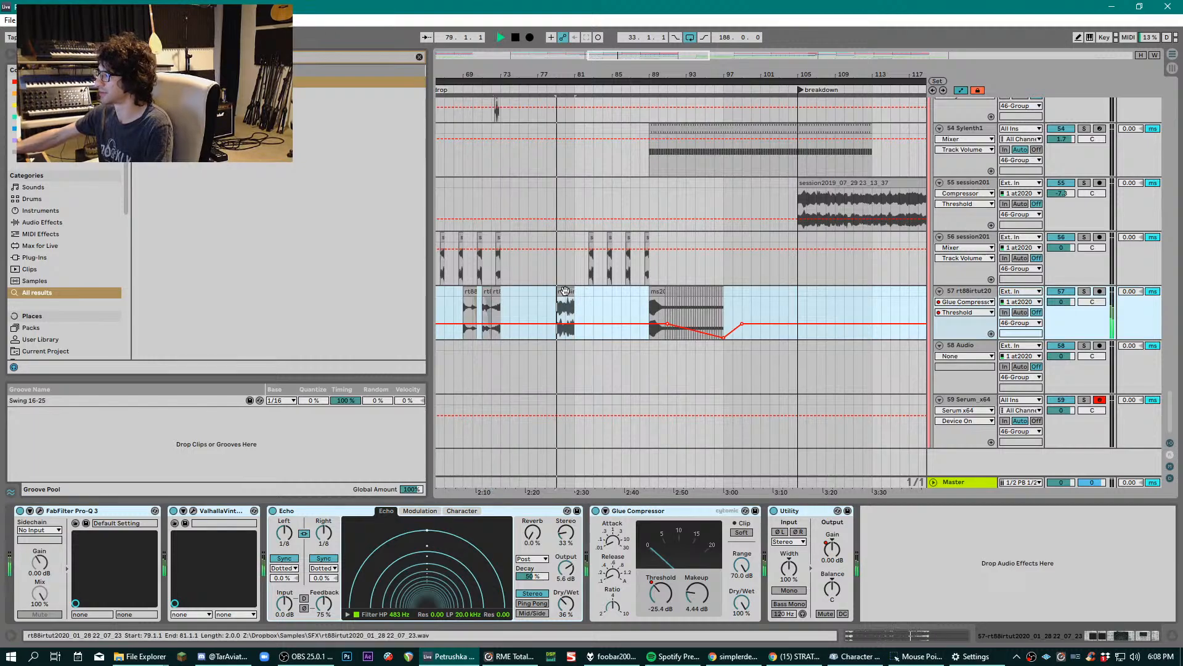
pyautogui.click(1084, 292)
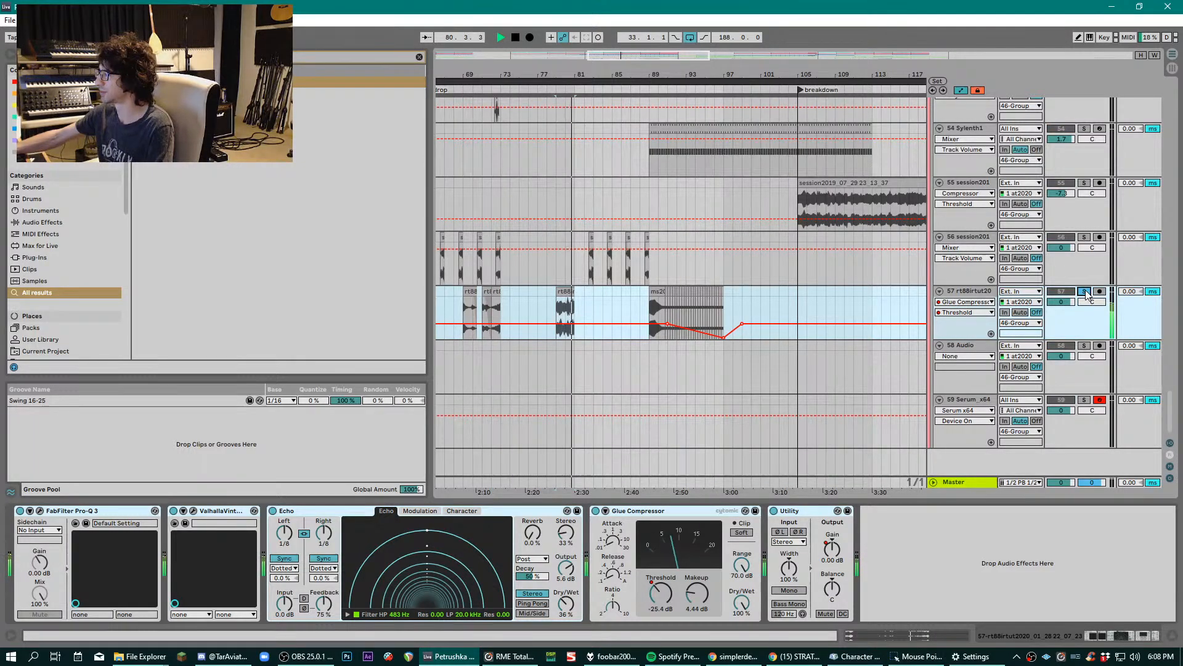
pyautogui.click(1085, 292)
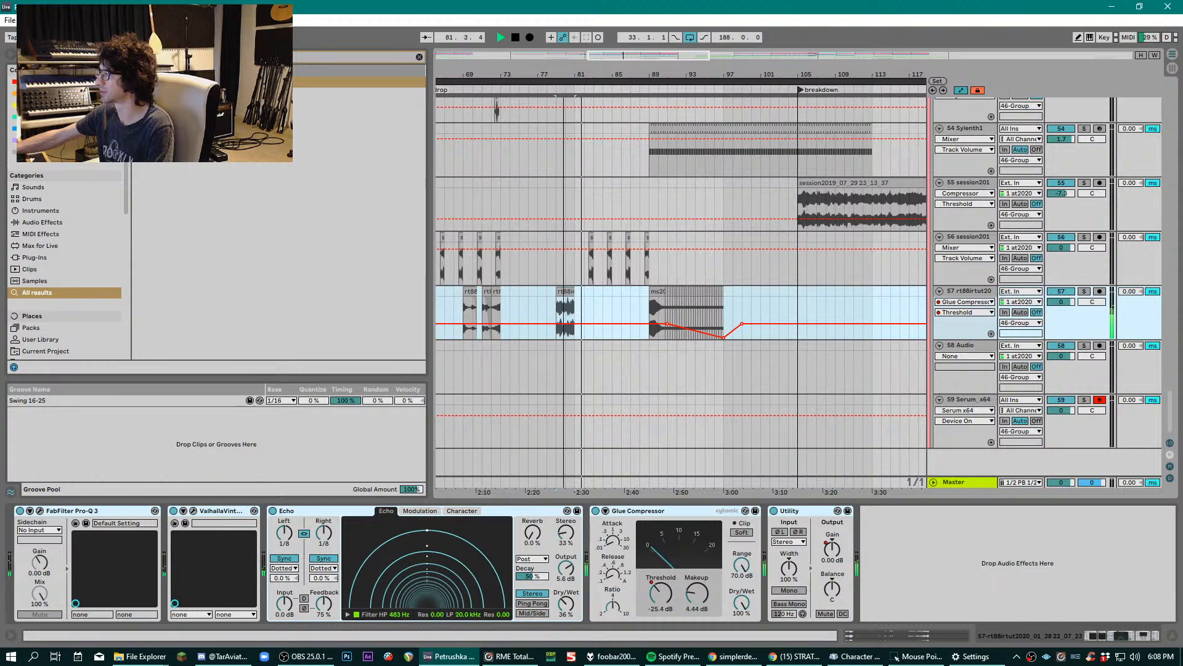
# - Stop playback, play the full mix from the BONGO-CONGA LOOP31 clip in bar 72, and stop again
pyautogui.press('+')
pyautogui.press('+')
pyautogui.scroll(5, 601, 186)
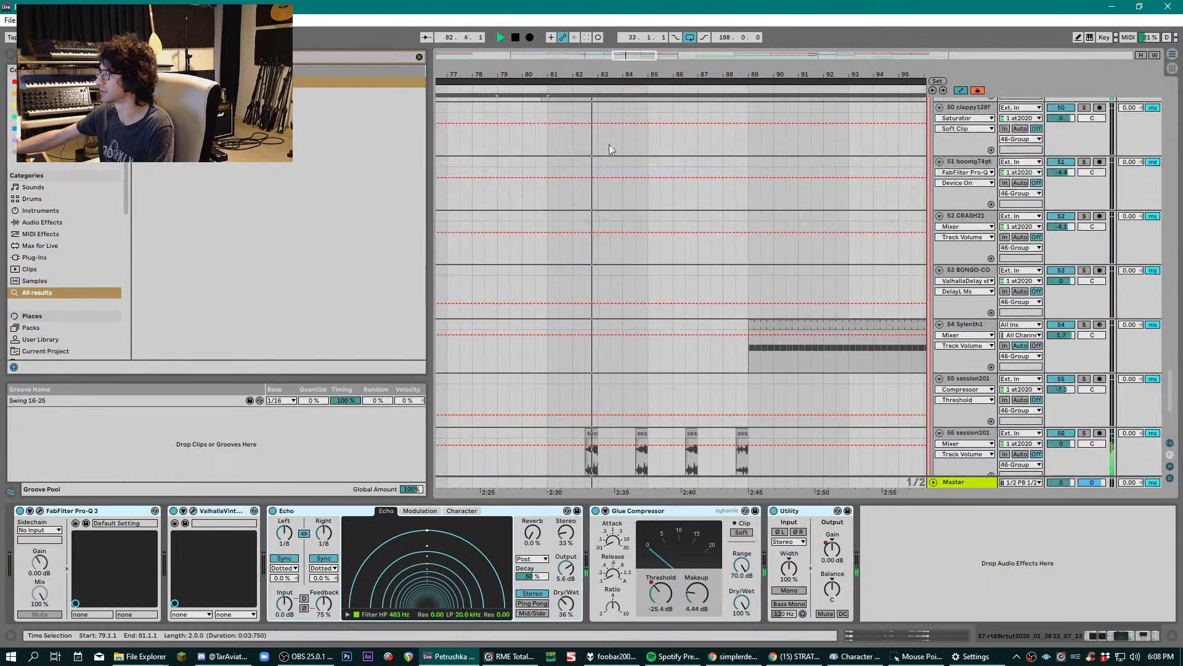
pyautogui.press('-')
pyautogui.press('-')
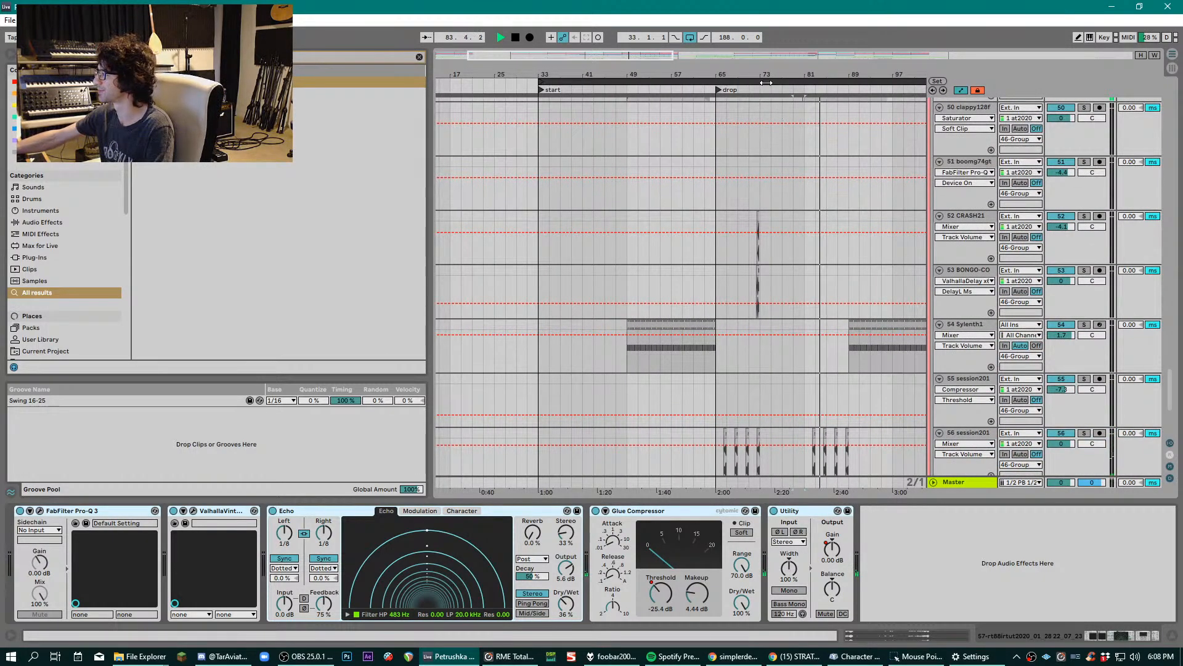
pyautogui.press('space')
pyautogui.scroll(10, 720, 193)
pyautogui.click(666, 270)
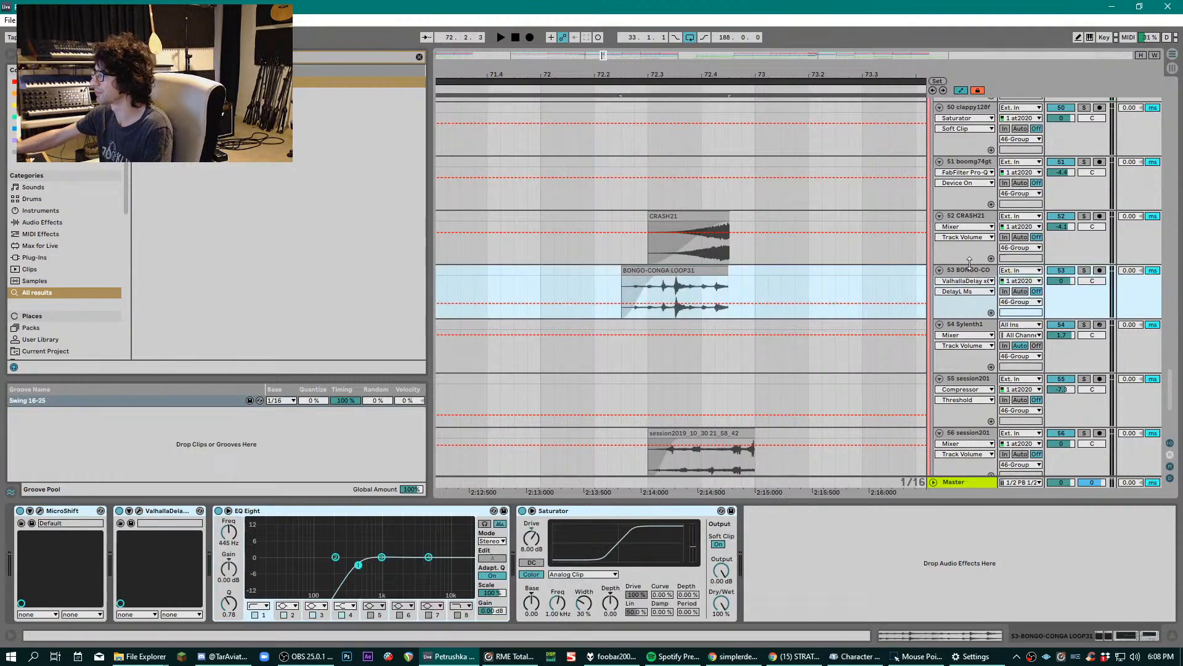
pyautogui.press('space')
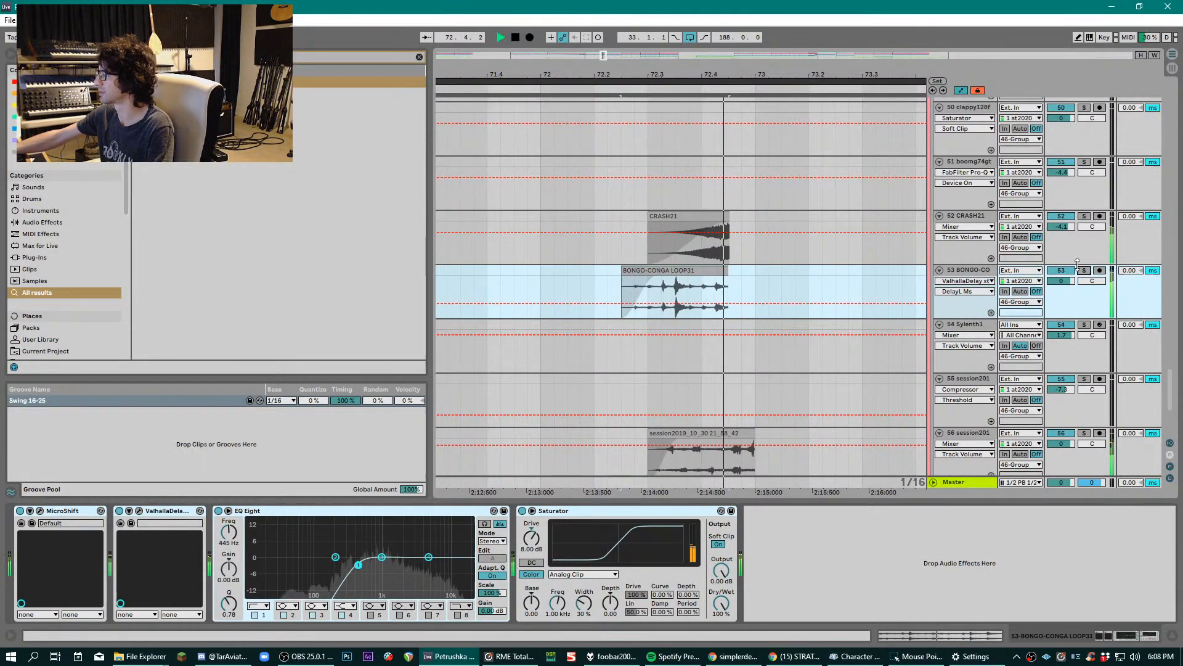
pyautogui.press('-')
pyautogui.press('-')
pyautogui.press('-')
pyautogui.press('-')
pyautogui.press('-')
pyautogui.press('-')
pyautogui.press('-')
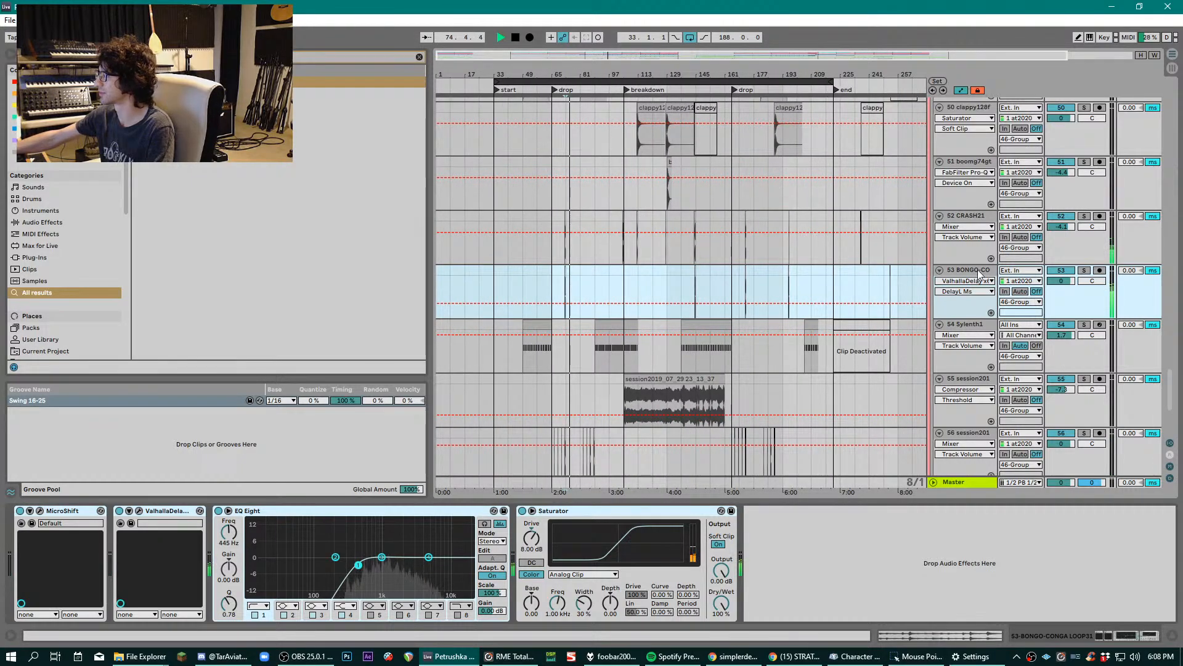
pyautogui.press('space')
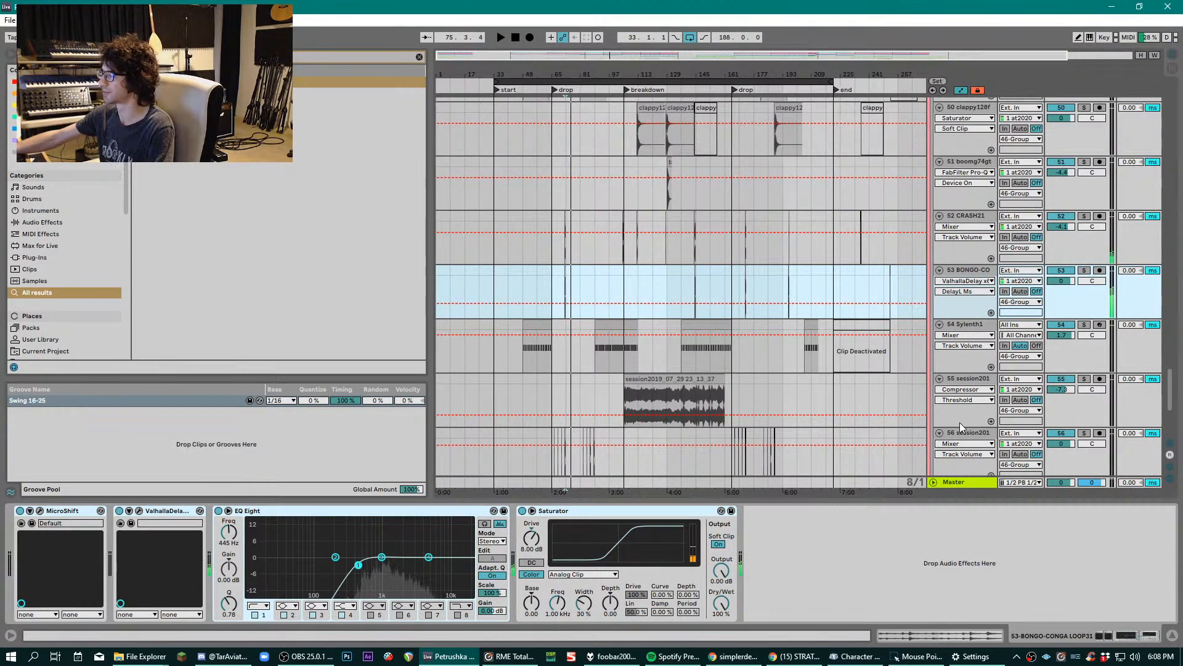
# - Examine the MicroShift and ValhallaDelay settings on the 53 BONGO-CONGA LOOP31 track and close both plug-ins
pyautogui.click(40, 510)
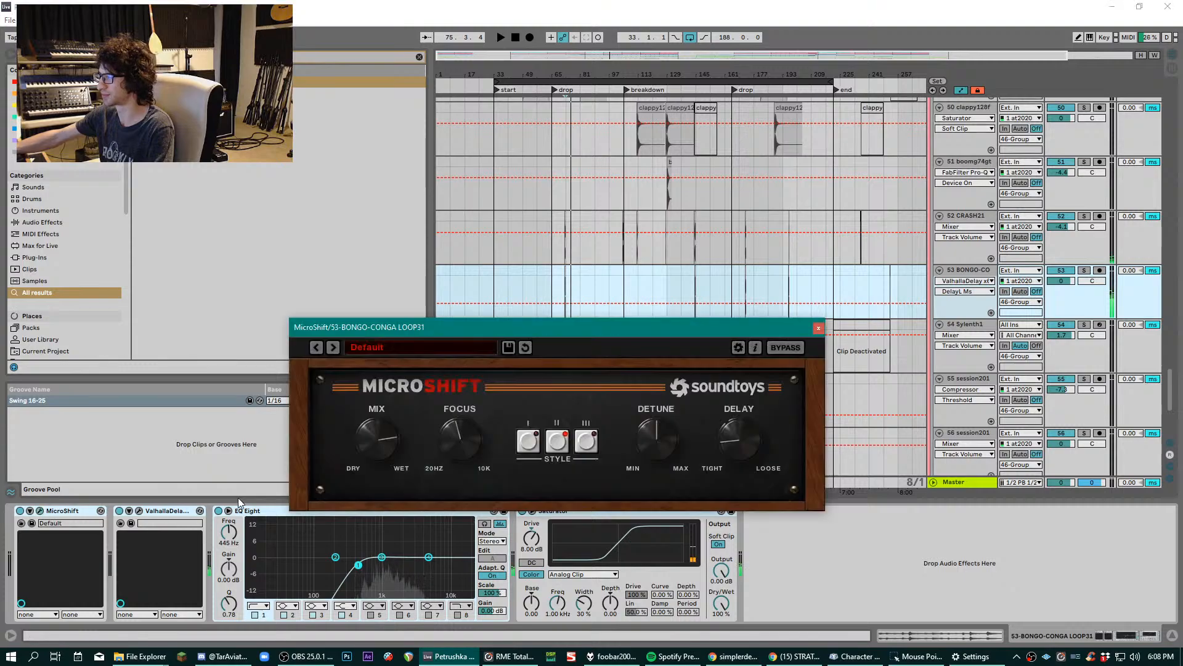
pyautogui.moveTo(594, 321); pyautogui.dragTo(753, 198)
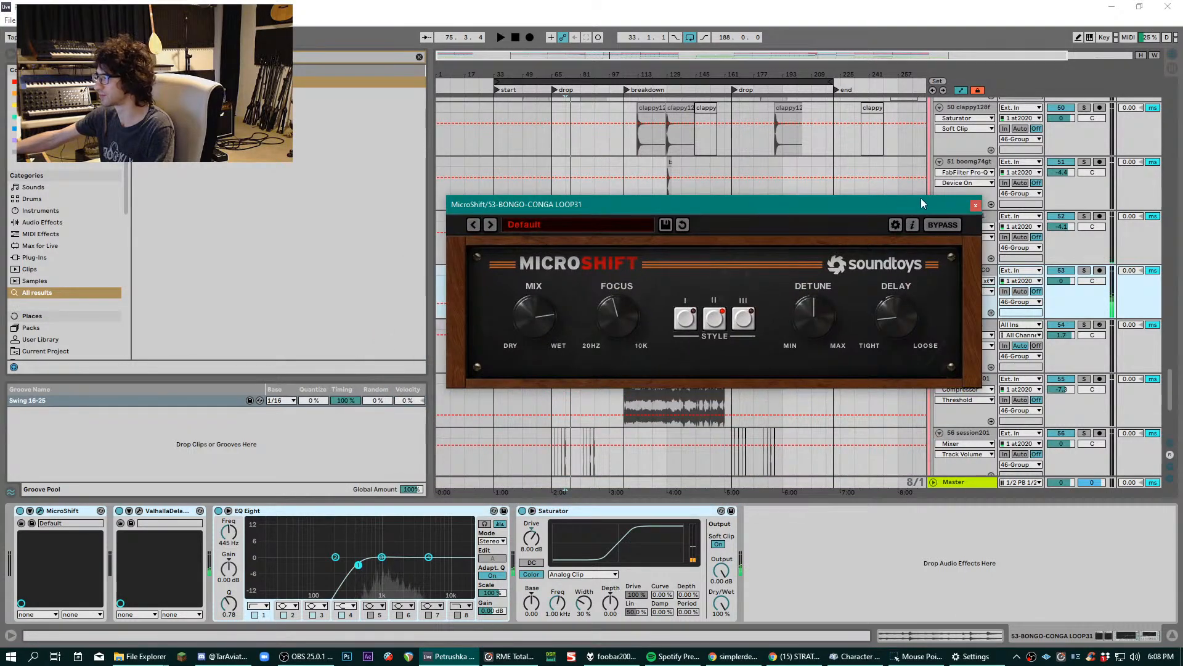
pyautogui.click(975, 205)
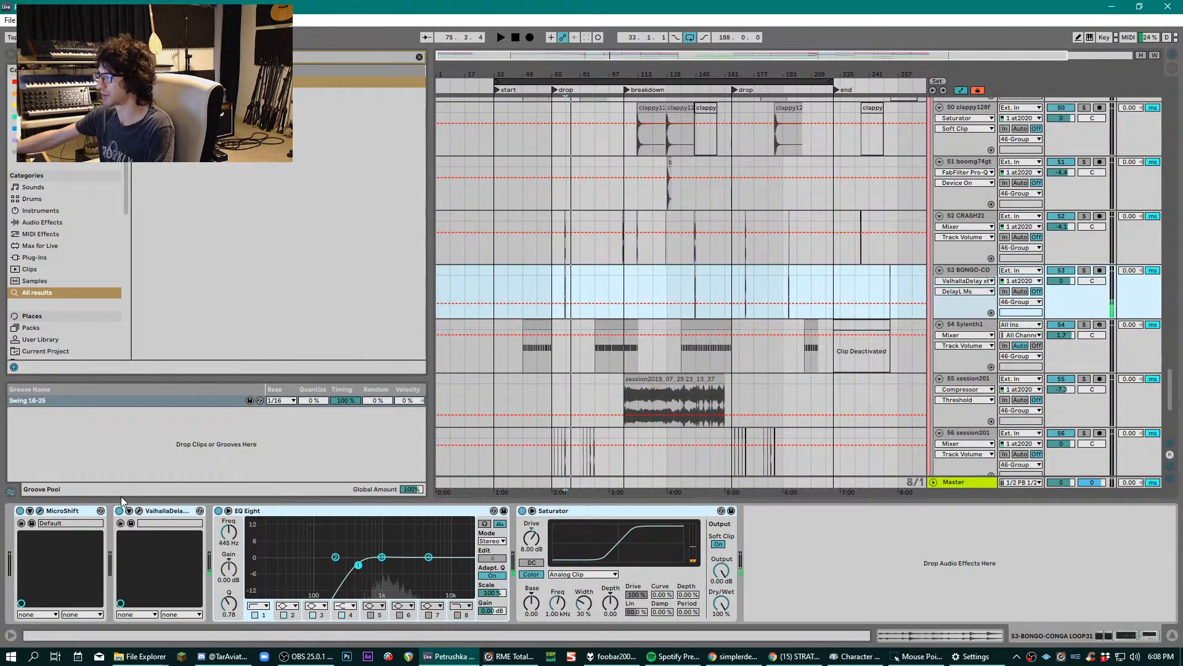
pyautogui.click(138, 510)
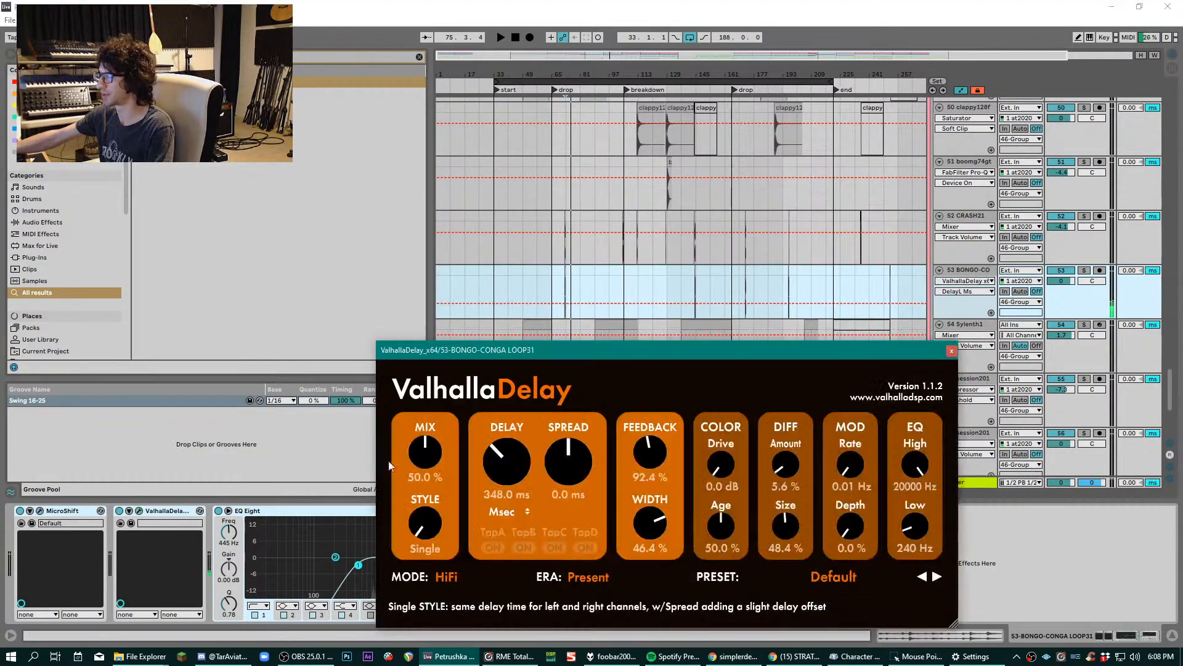
pyautogui.click(951, 351)
# - Play the BONGO-CONGA LOOP31 clip just before bar 145, solo its track briefly, return to the full mix, and stop playback
pyautogui.moveTo(568, 80); pyautogui.dragTo(796, 200)
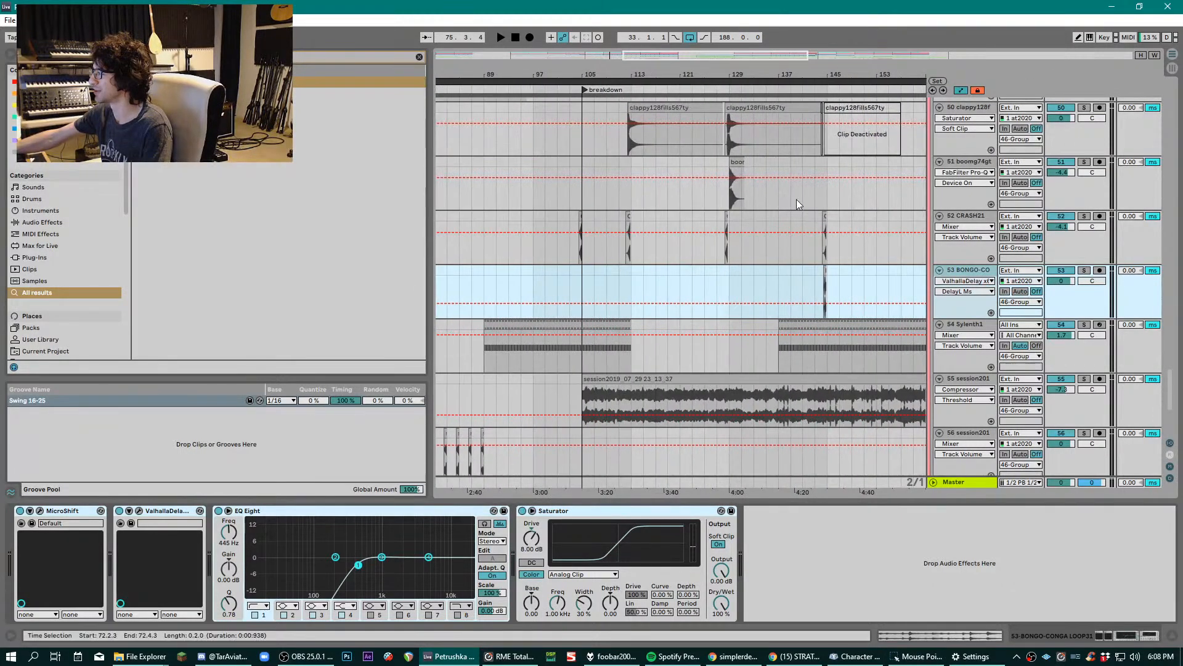
pyautogui.scroll(-5, 736, 330)
pyautogui.scroll(10, 734, 334)
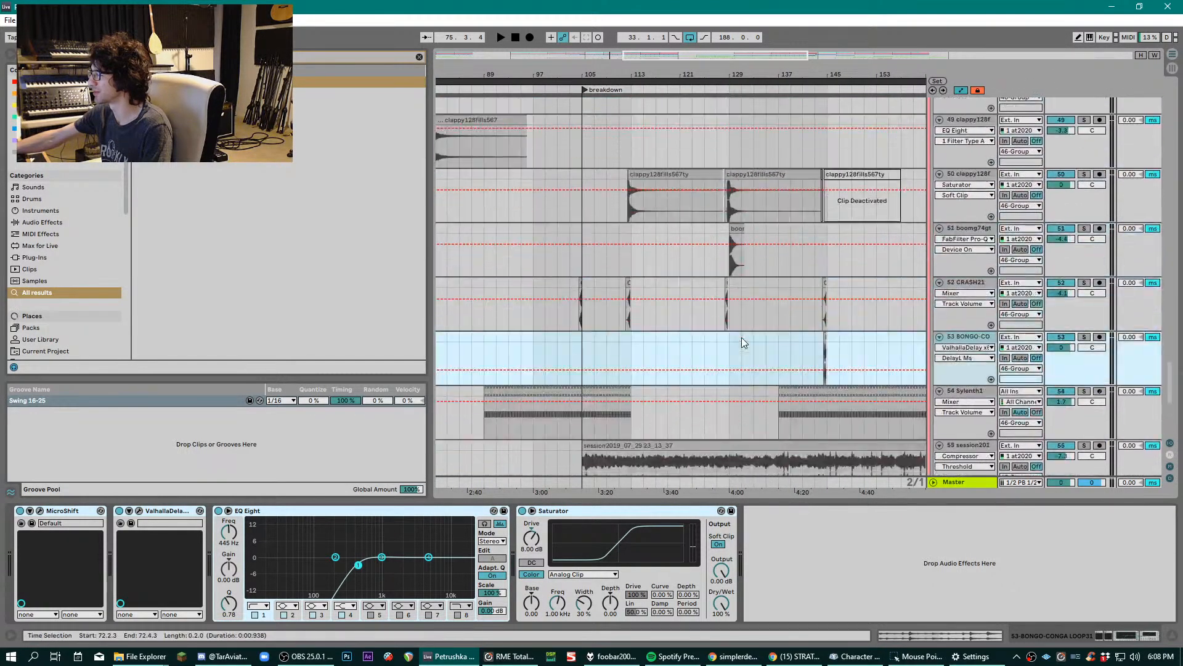
pyautogui.scroll(-5, 701, 347)
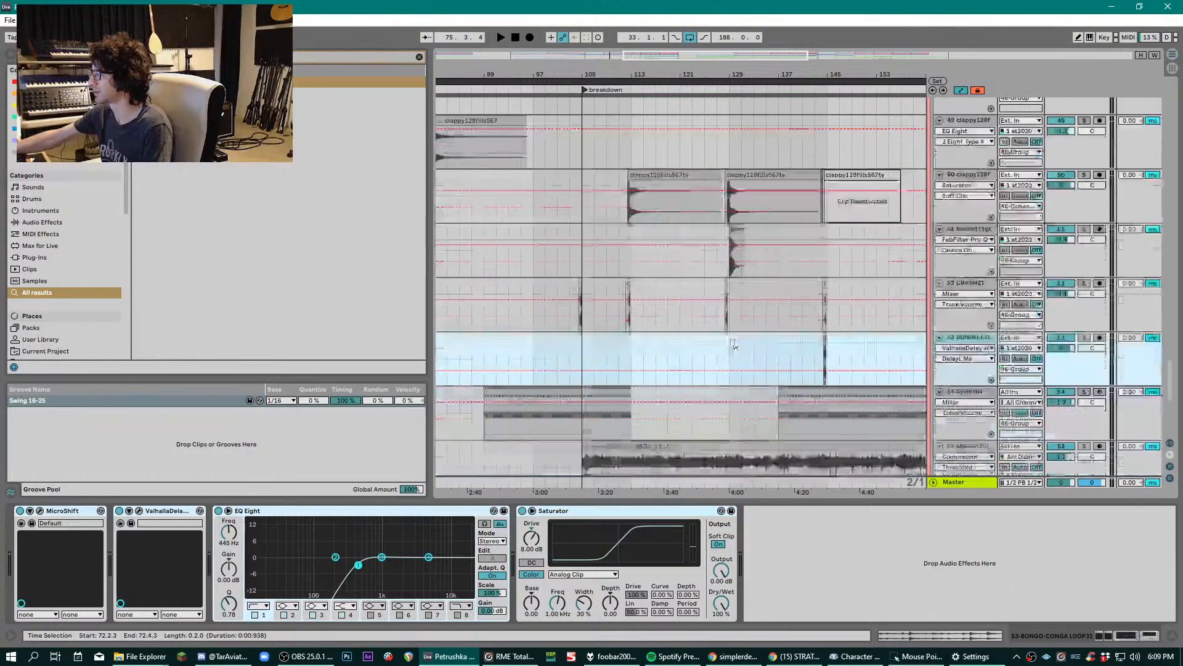
pyautogui.click(823, 297)
pyautogui.click(825, 339)
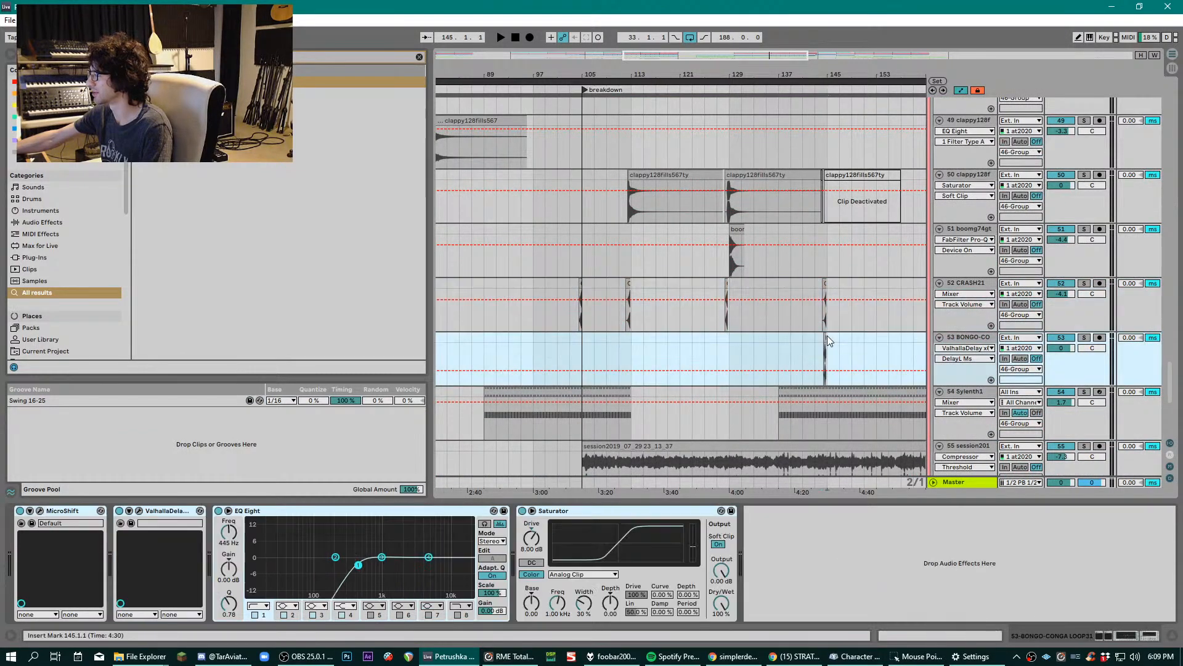
pyautogui.press('space')
pyautogui.click(1084, 338)
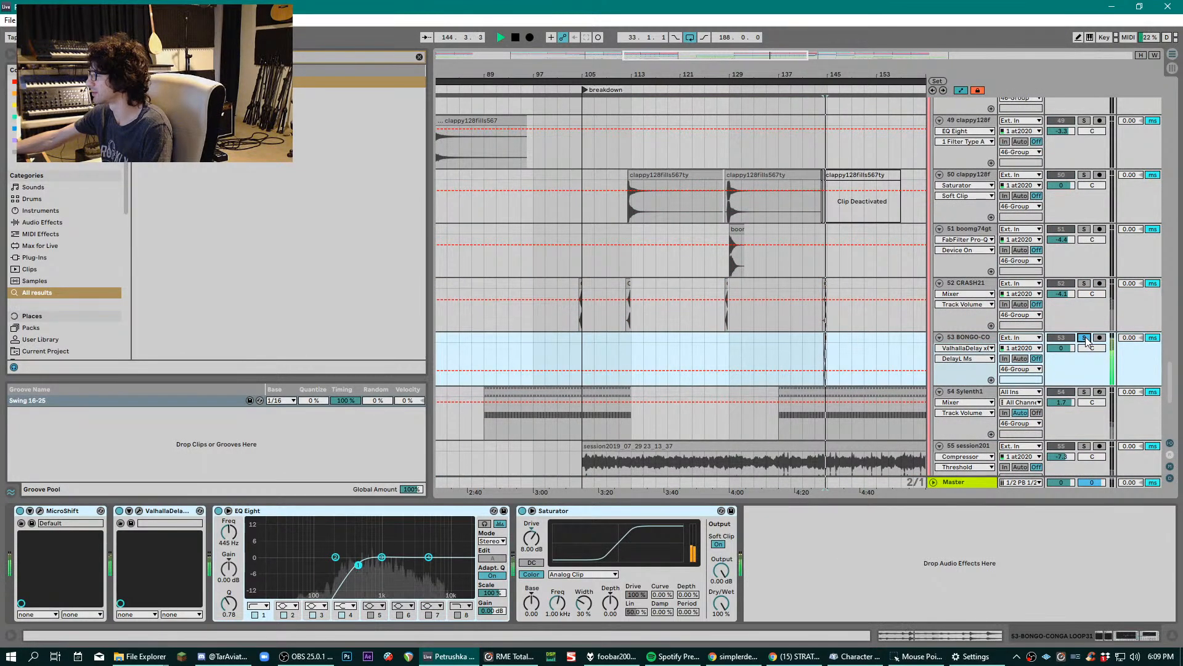
pyautogui.click(1085, 337)
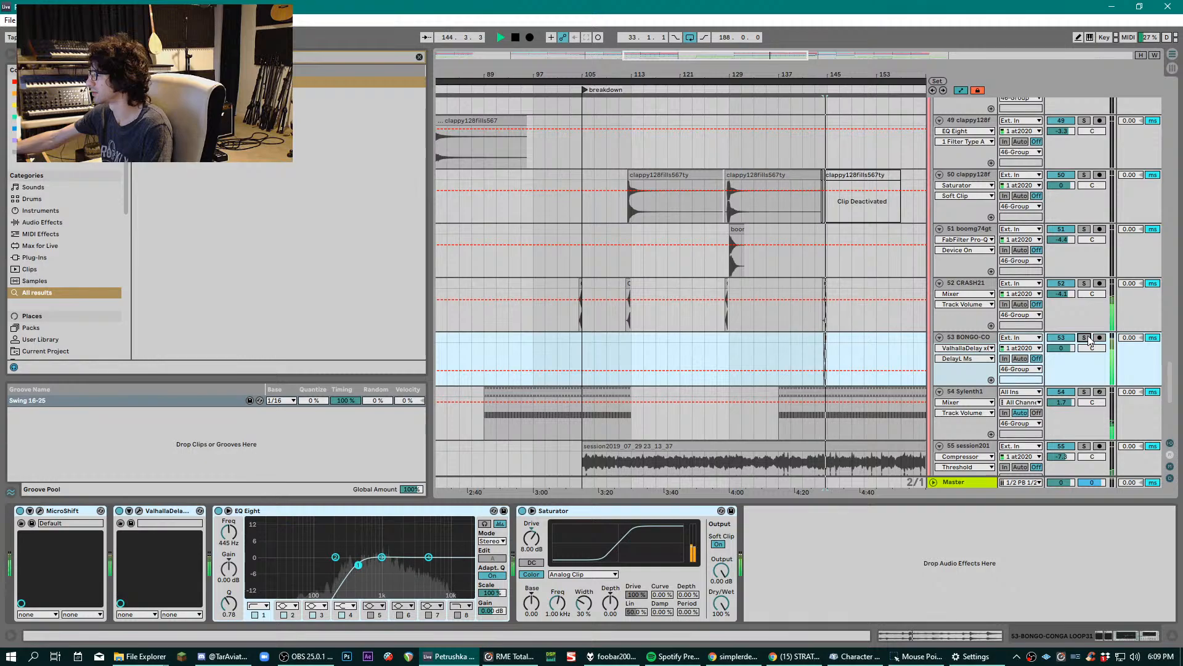
pyautogui.scroll(-3, 728, 265)
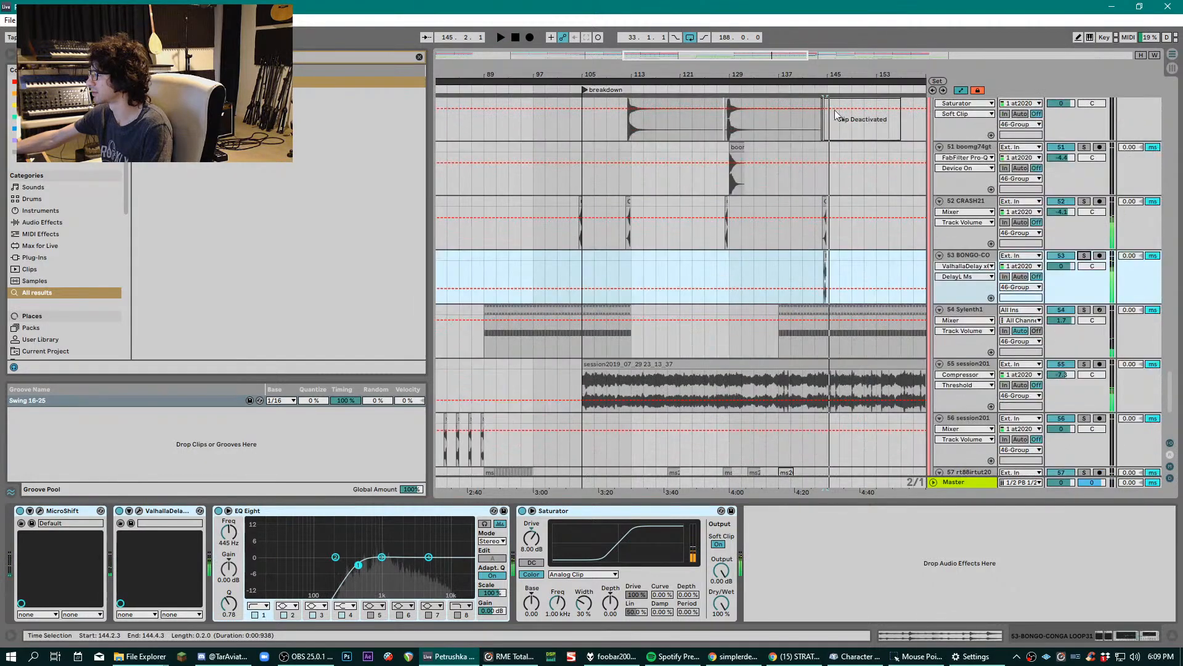
# - Play the full mix from just before the CRASH21 clip at bar 172, then stop playback
pyautogui.hscroll(5, 678, 203)
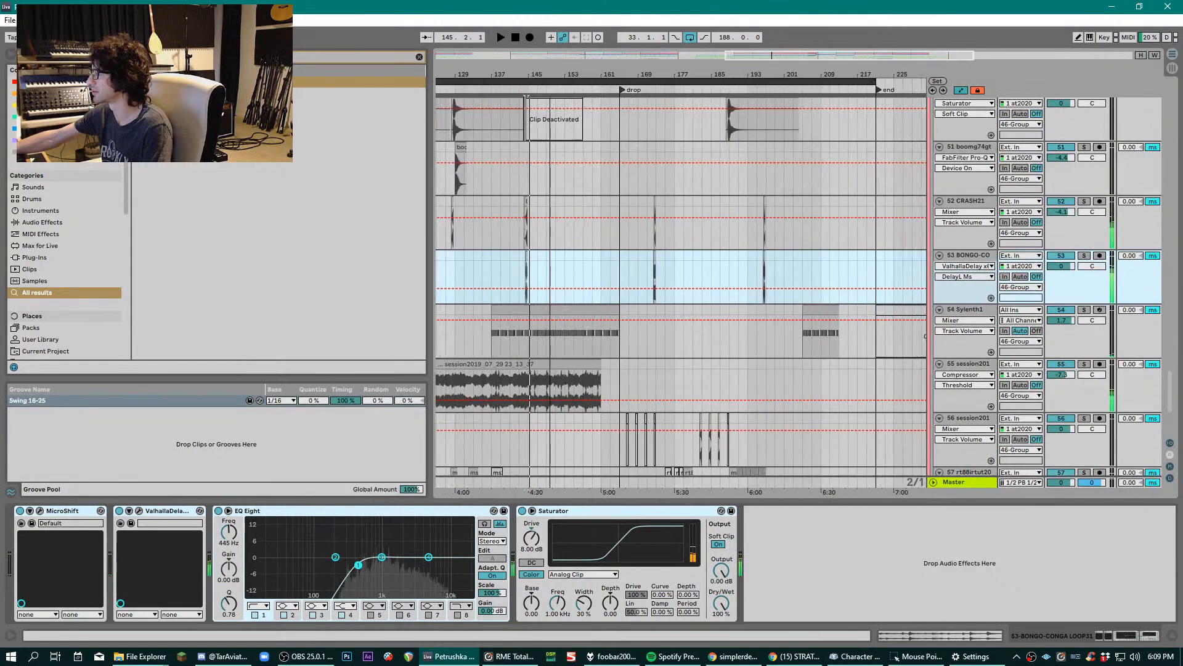
pyautogui.click(644, 232)
pyautogui.scroll(5, 648, 108)
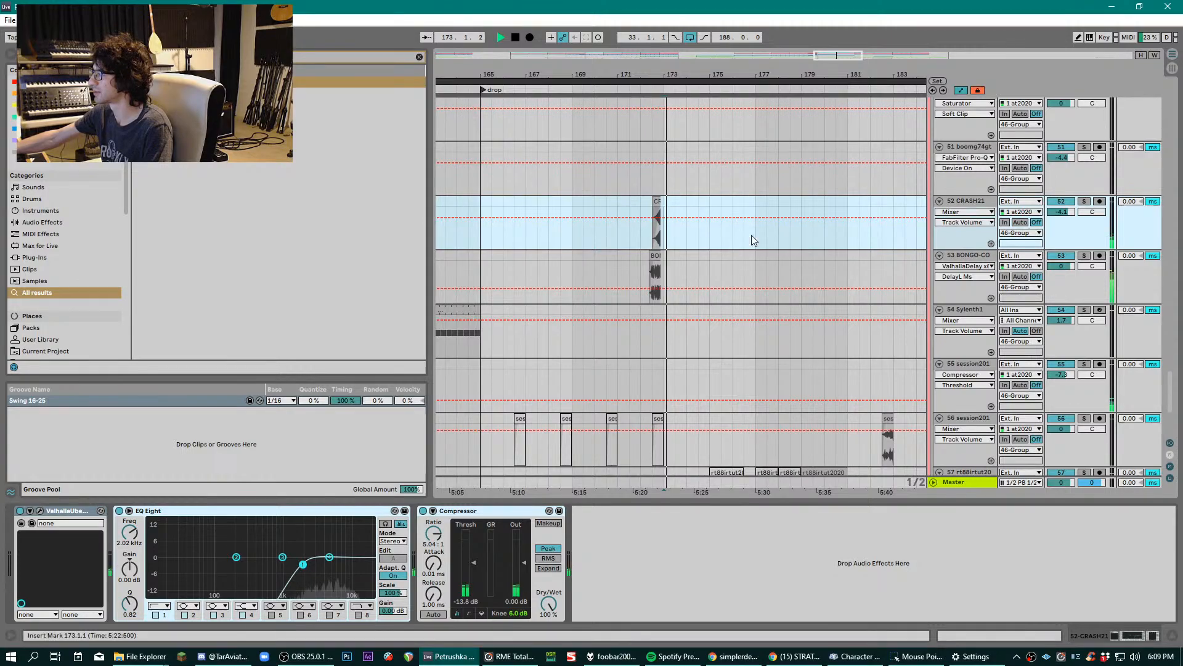
pyautogui.click(635, 230)
pyautogui.press('space')
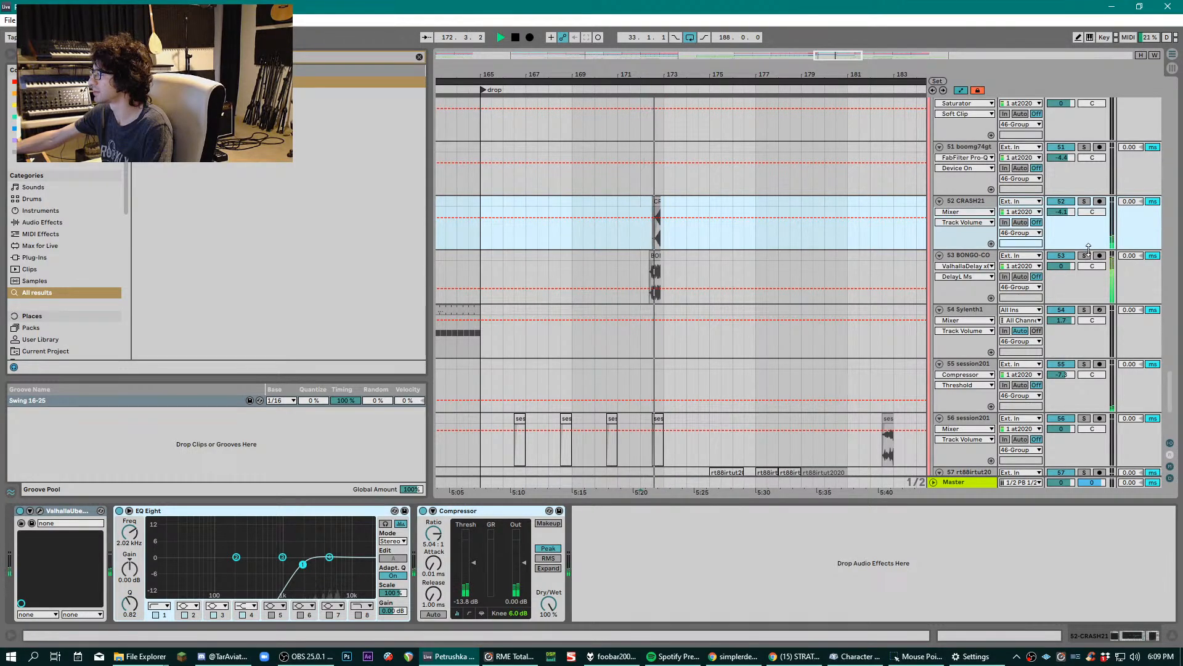
pyautogui.press('space')
# - Play the BONGO-CONGA LOOP31 clip near bar 172 with its track soloed, return to the full mix, and stop playback
pyautogui.scroll(5, 712, 80)
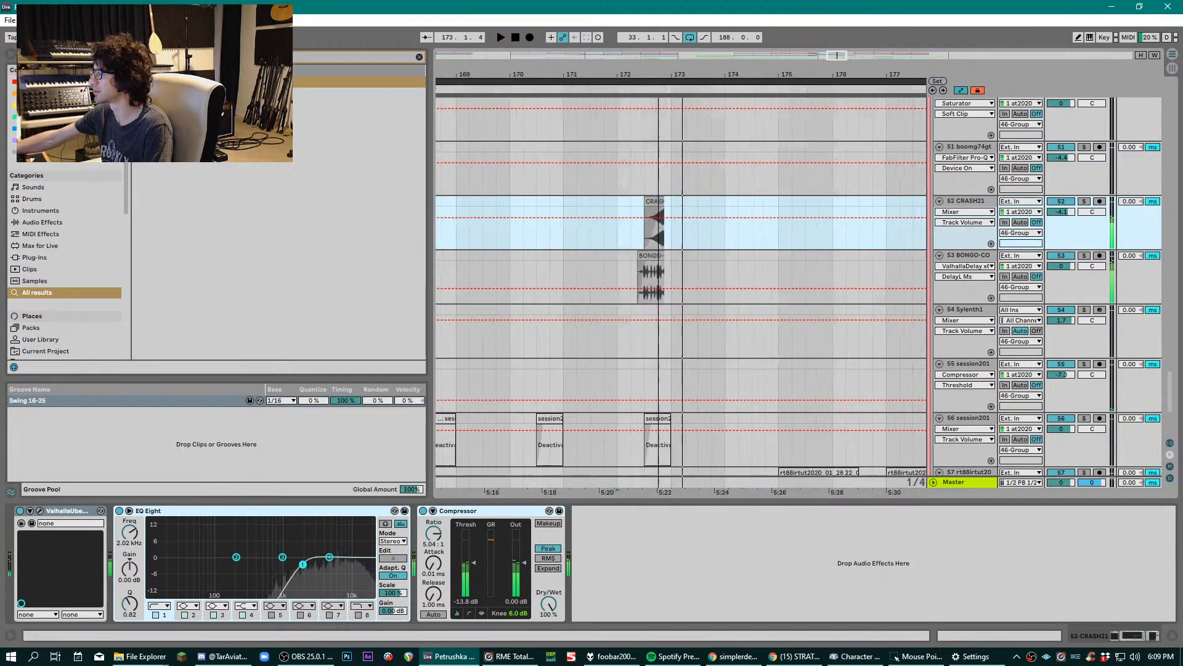
pyautogui.click(1084, 257)
pyautogui.press('space')
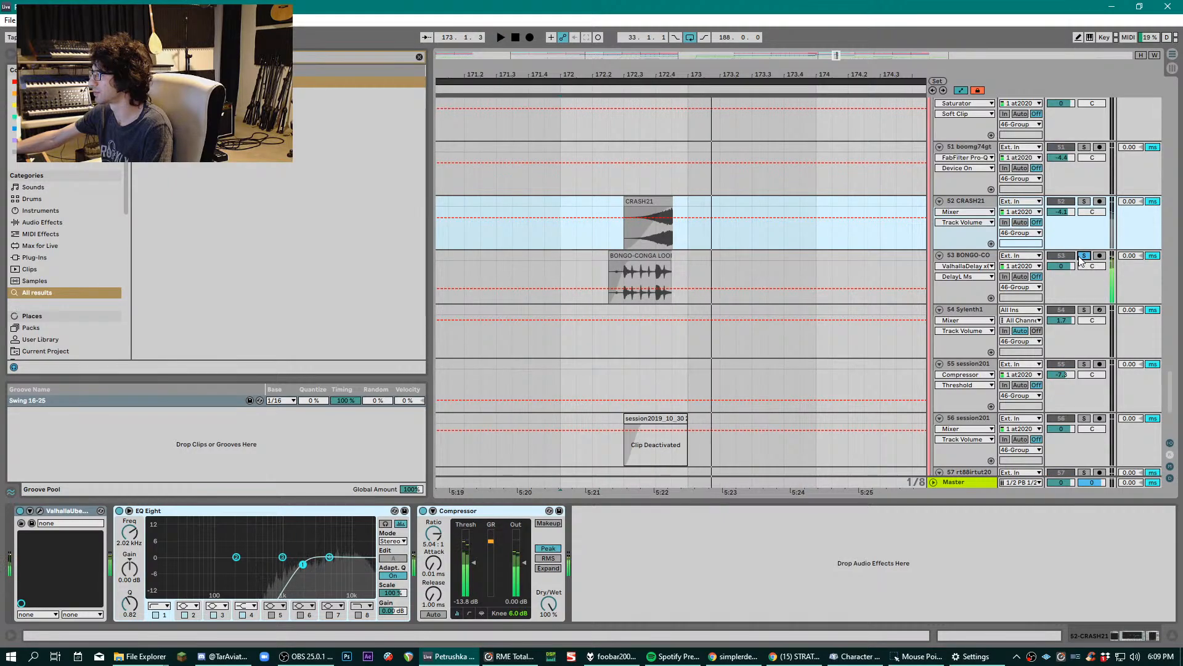
pyautogui.click(1084, 255)
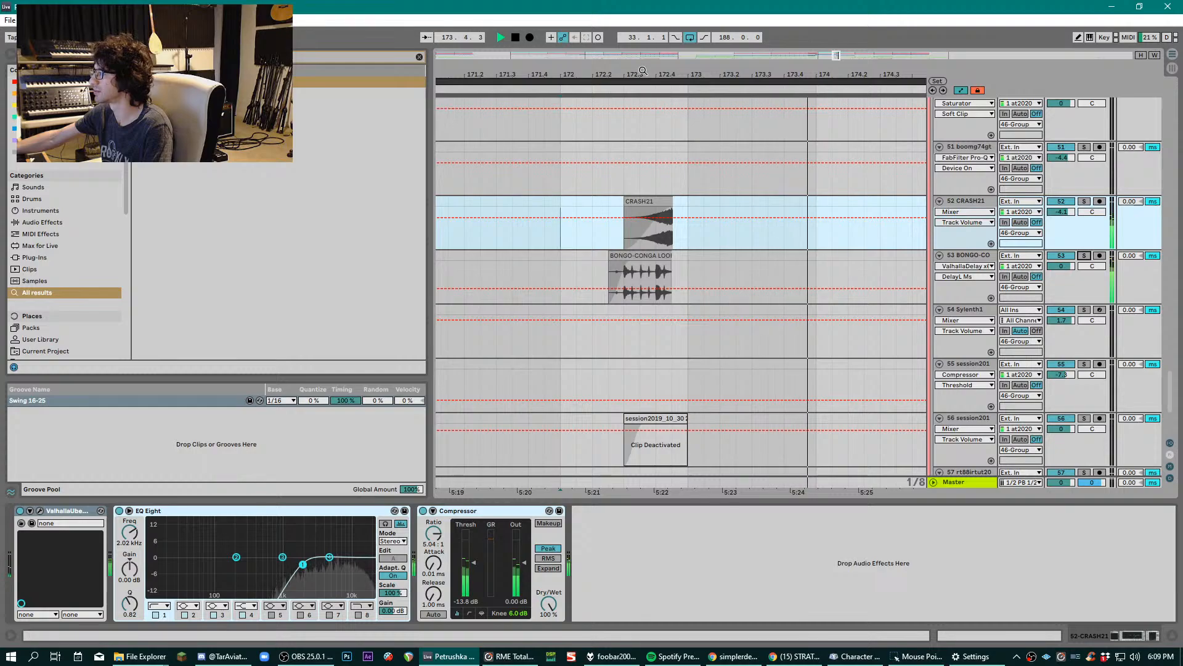
pyautogui.scroll(-5, 703, 185)
pyautogui.scroll(-3, 711, 253)
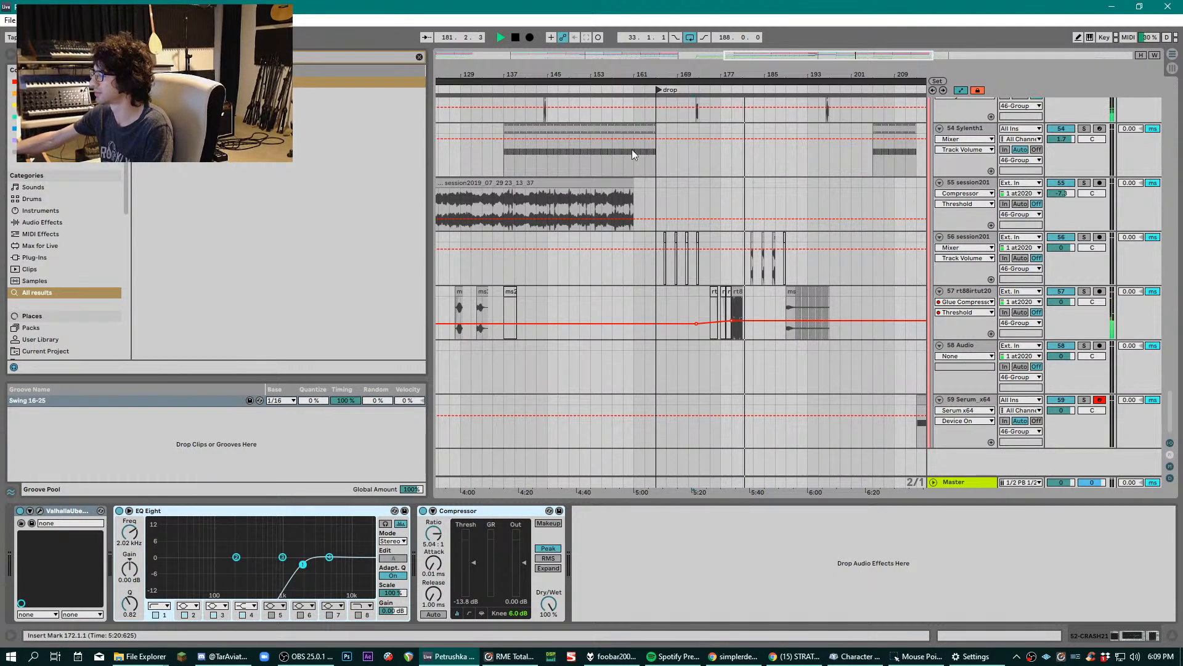
pyautogui.click(516, 38)
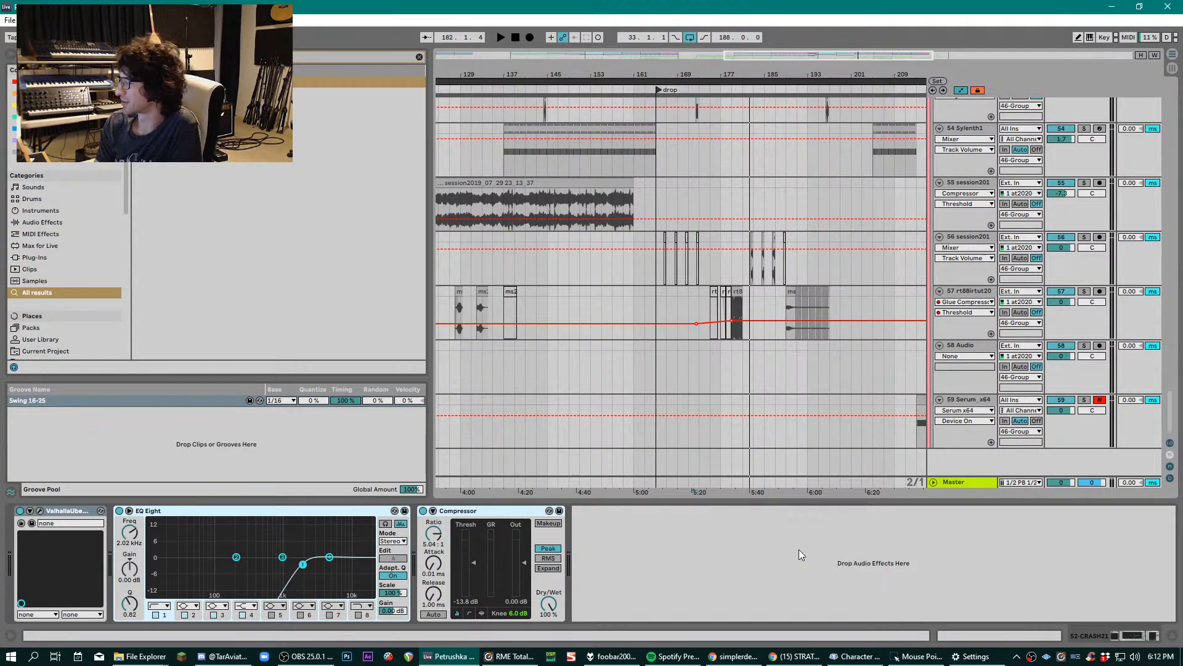
# - Display the Master track's effect chain and look back through the fill, acapella and synth tracks in the arrangement
pyautogui.click(957, 482)
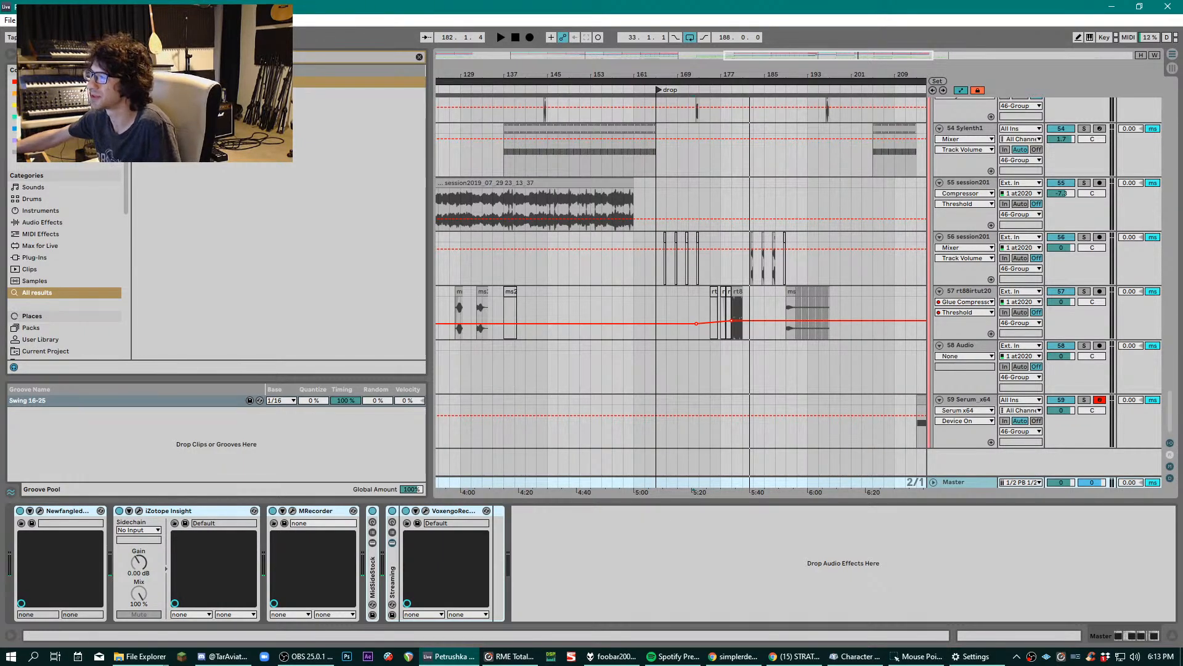
pyautogui.scroll(7, 1075, 339)
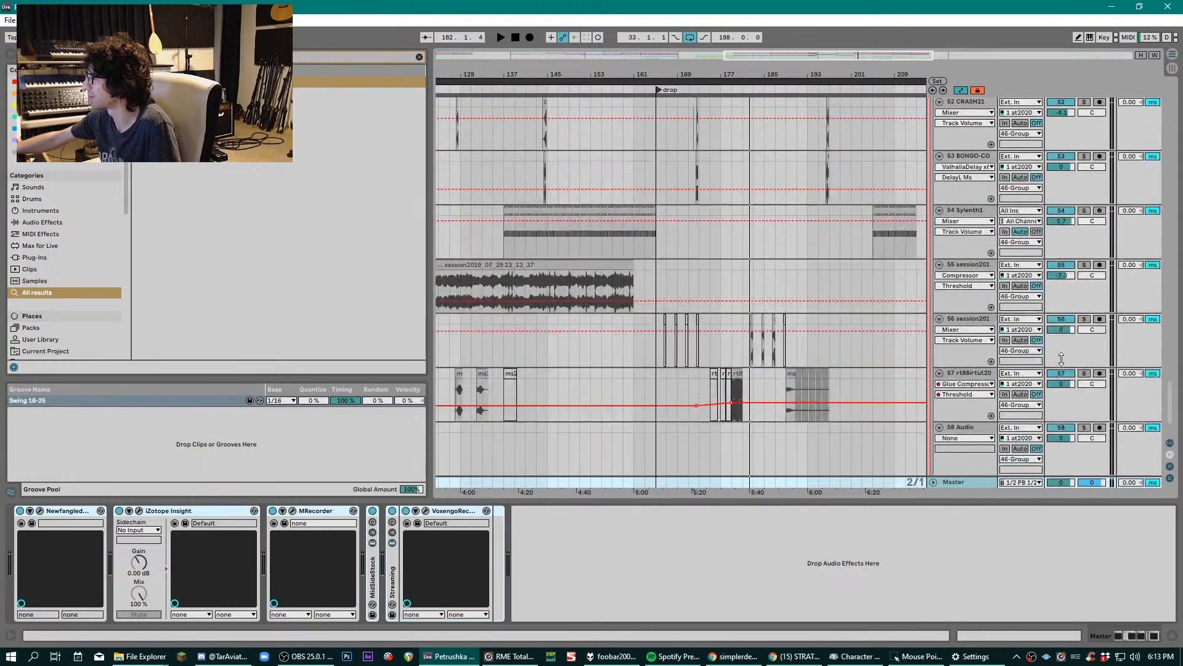
pyautogui.scroll(4, 1080, 331)
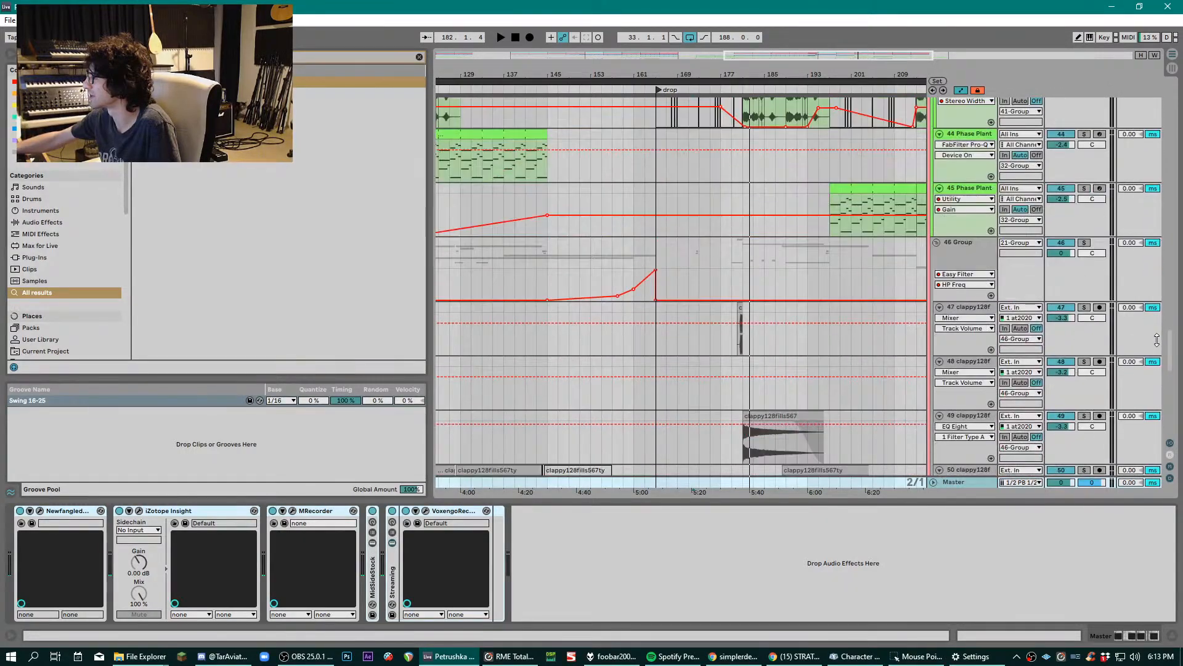
pyautogui.scroll(9, 1058, 179)
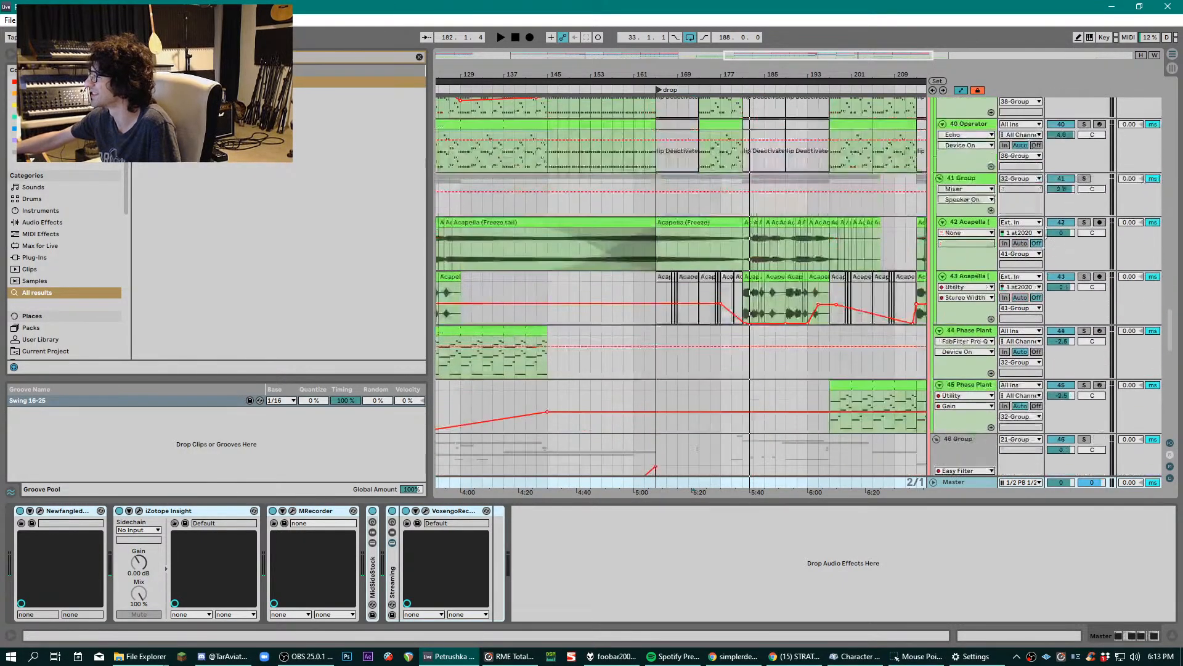
pyautogui.moveTo(1170, 308); pyautogui.dragTo(1169, 411)
# - Open the Session mixer, look across the level faders of all tracks, and return to the Arrangement
pyautogui.click(1173, 69)
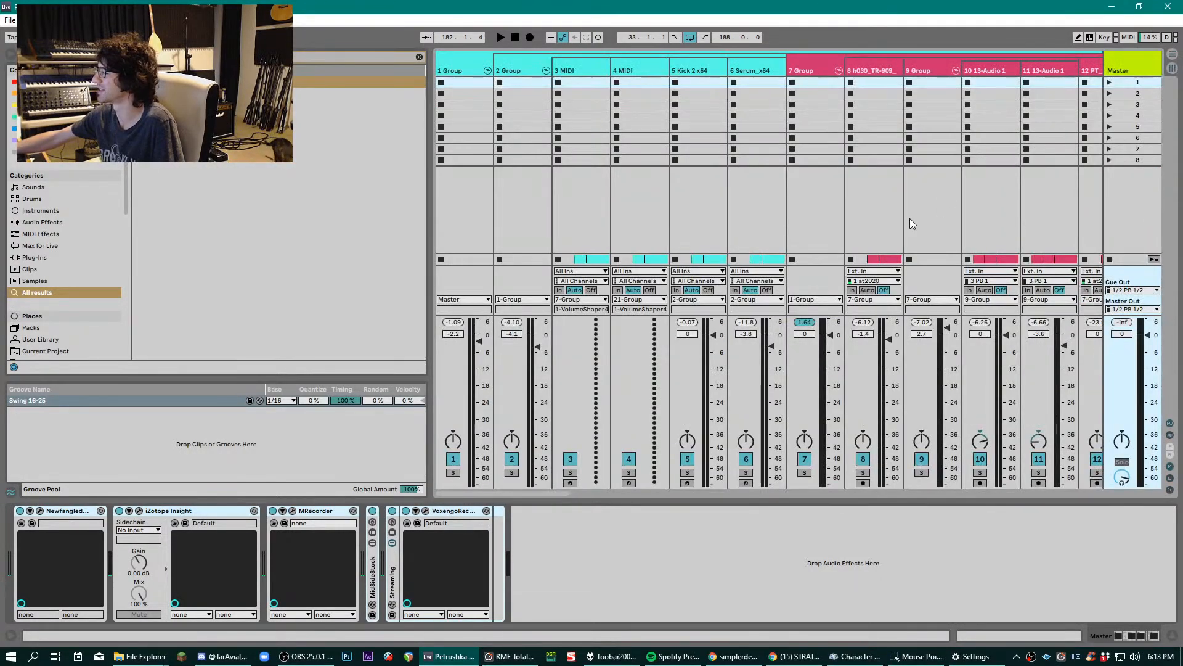
pyautogui.hscroll(-10, 498, 493)
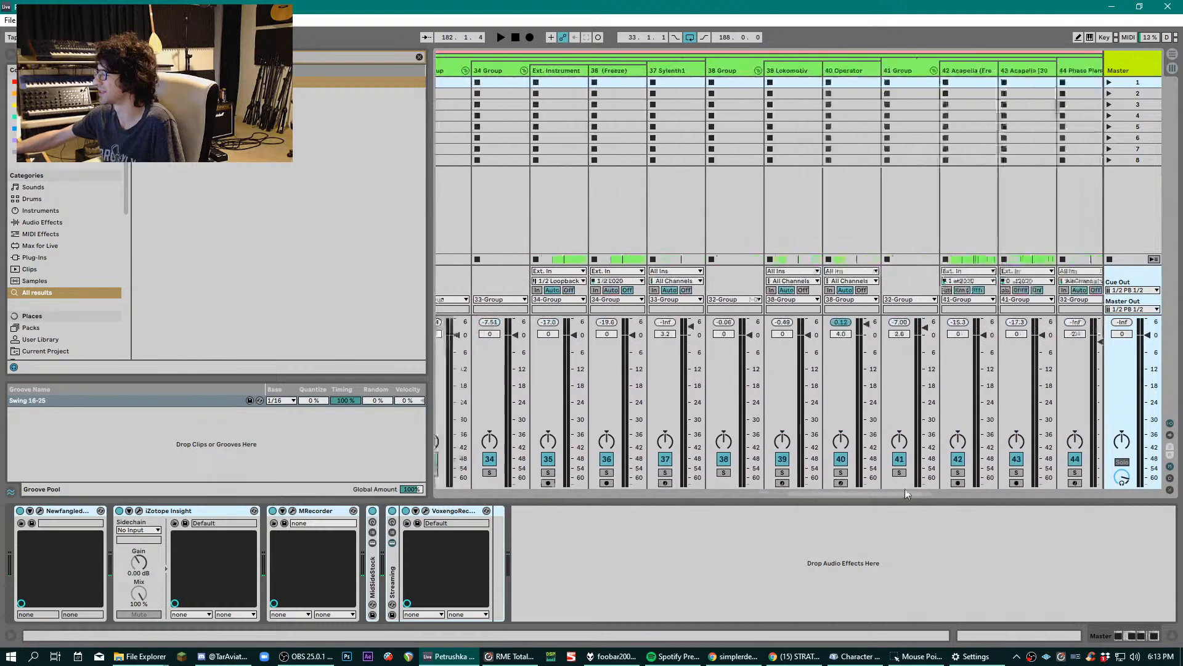
pyautogui.moveTo(527, 493); pyautogui.dragTo(498, 495)
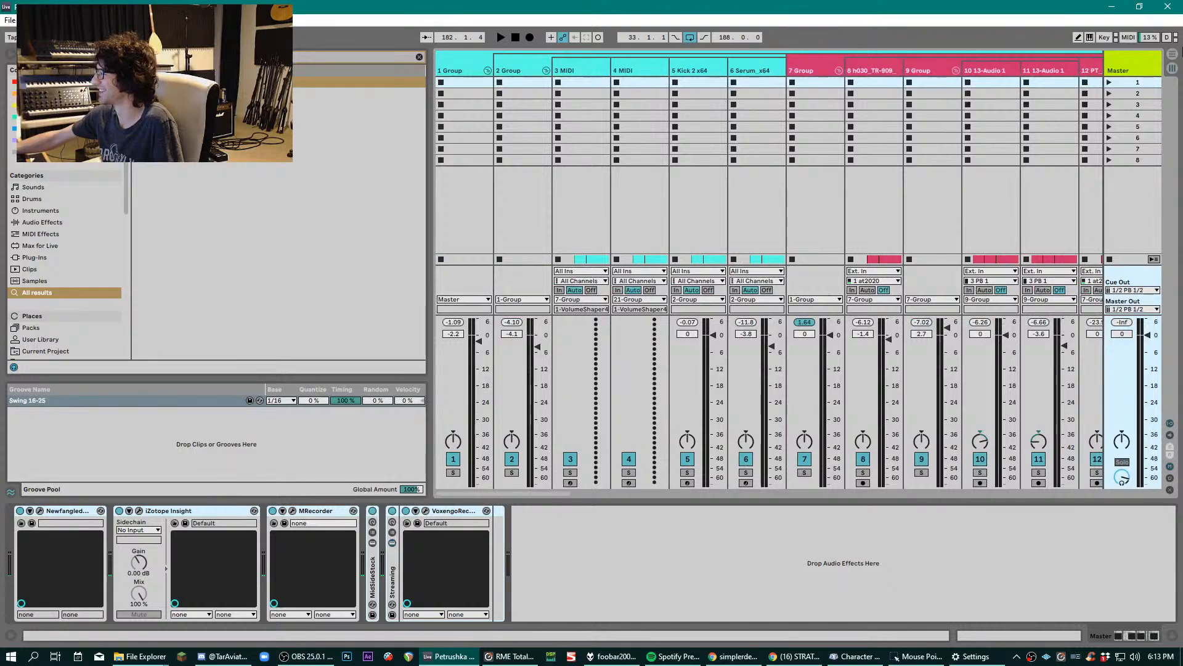
pyautogui.click(1173, 56)
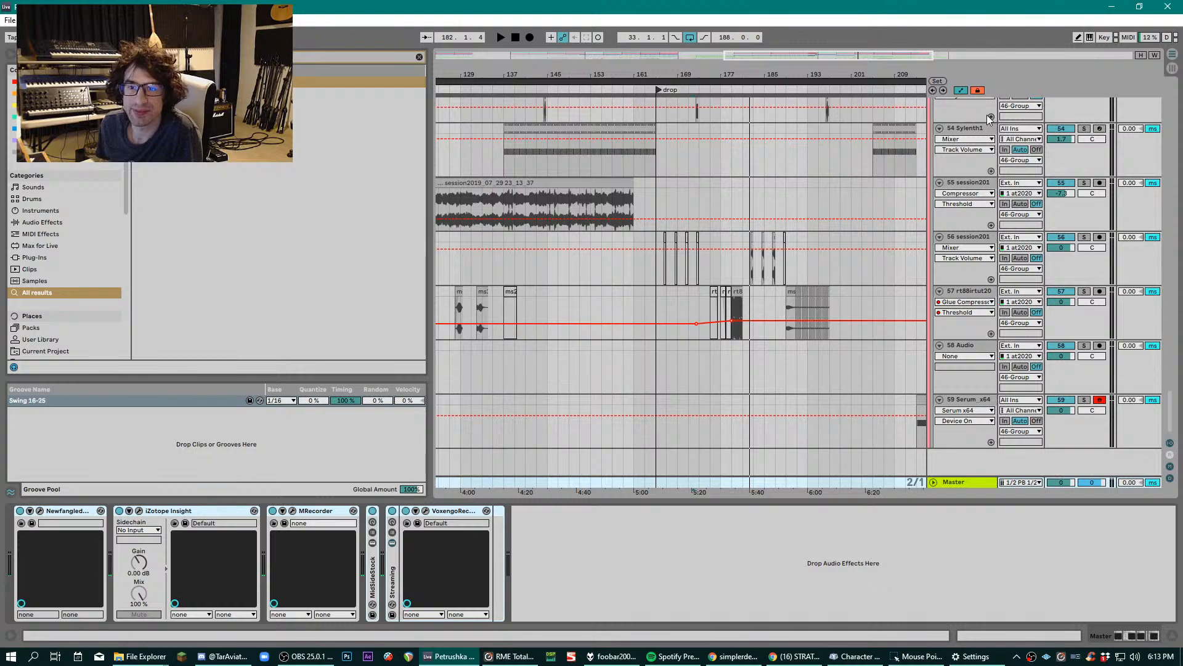
# - Show every track's device list in the Session mixer, examine it, and return to the Arrangement
pyautogui.click(1173, 55)
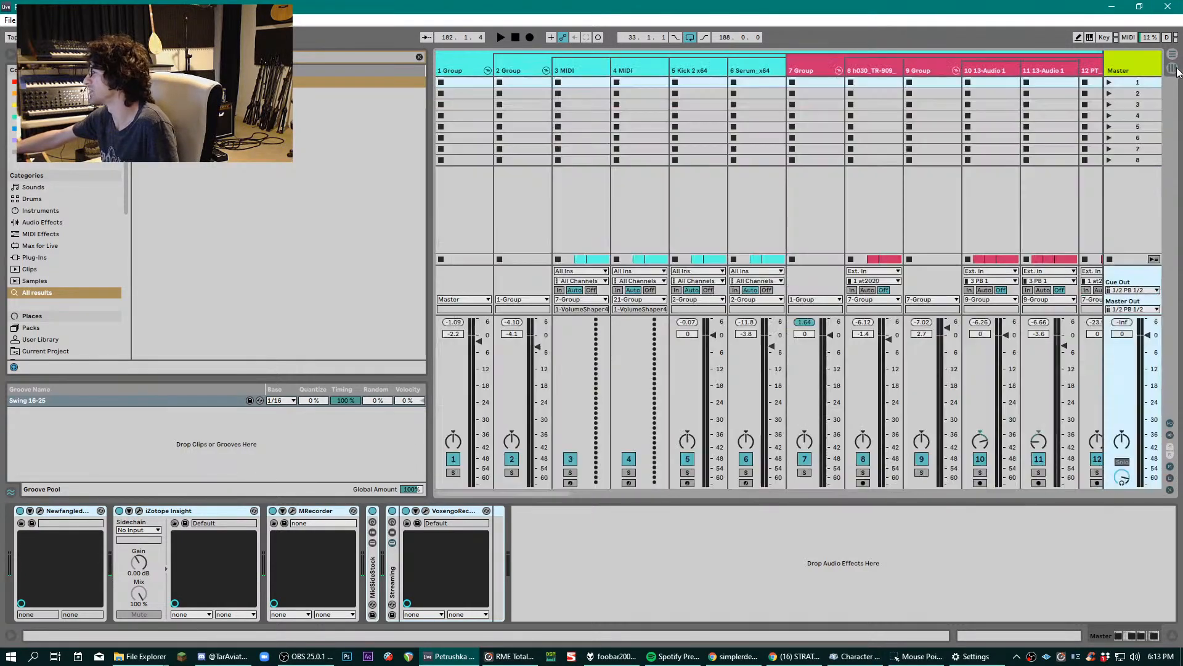
pyautogui.click(1170, 435)
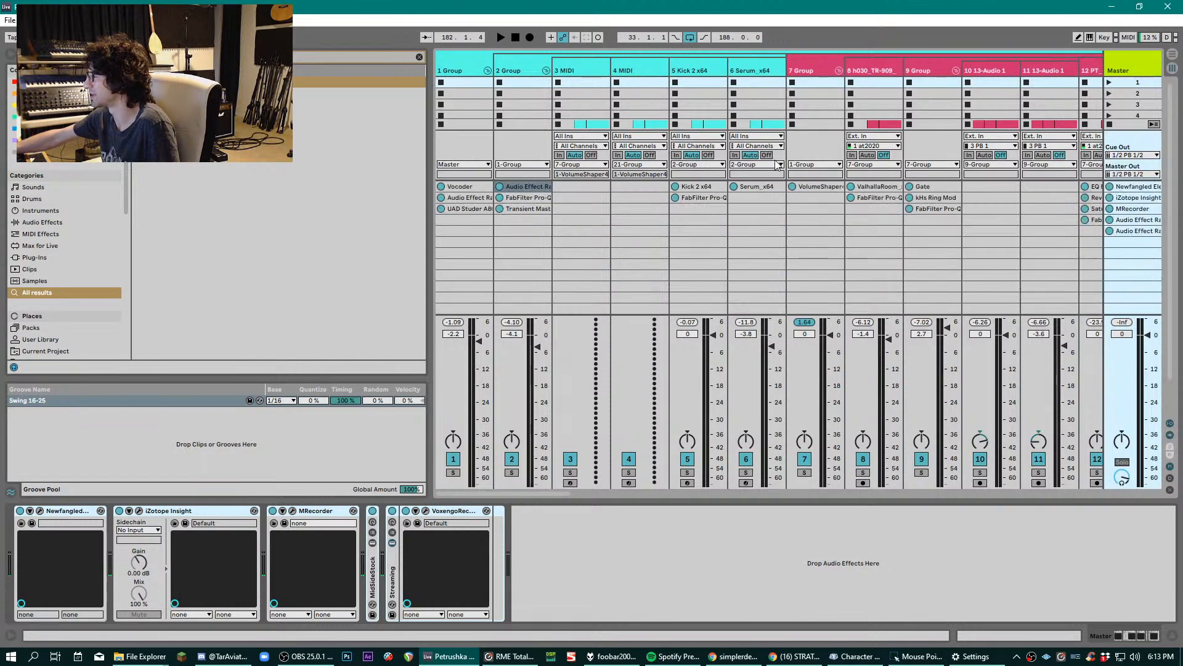
pyautogui.moveTo(566, 502); pyautogui.dragTo(459, 433)
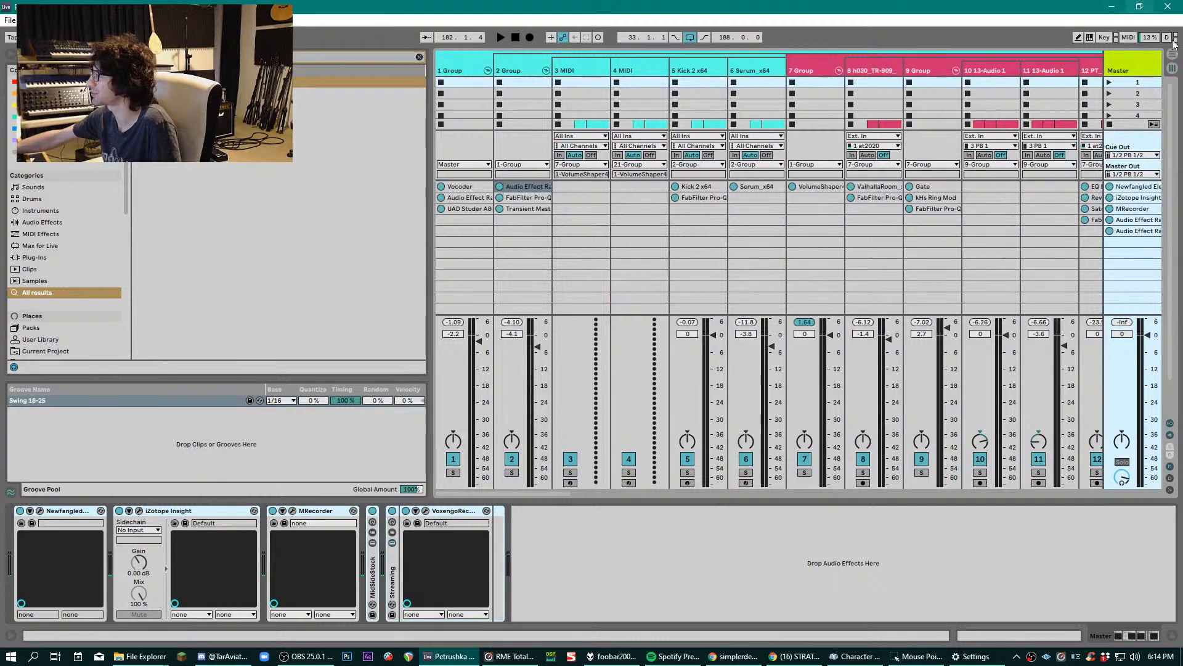
pyautogui.press('Tab')
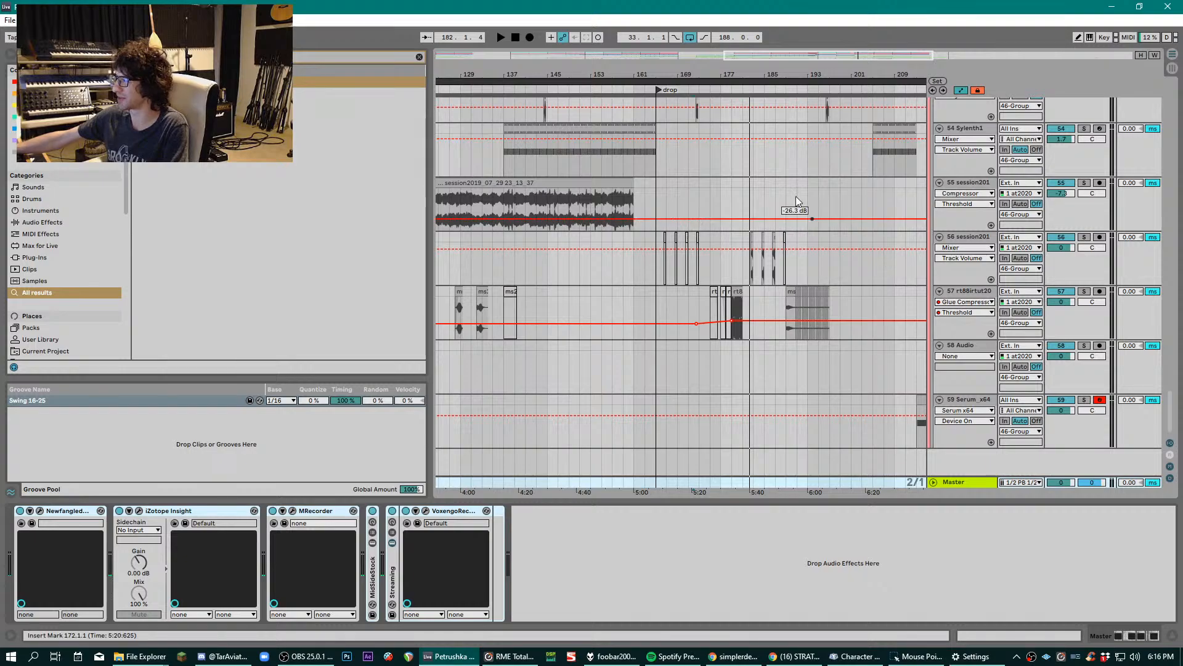
# - Narrow the browser, zoom the arrangement out to the whole song, and review the groups up to the 21 Group
pyautogui.moveTo(429, 124); pyautogui.dragTo(317, 124)
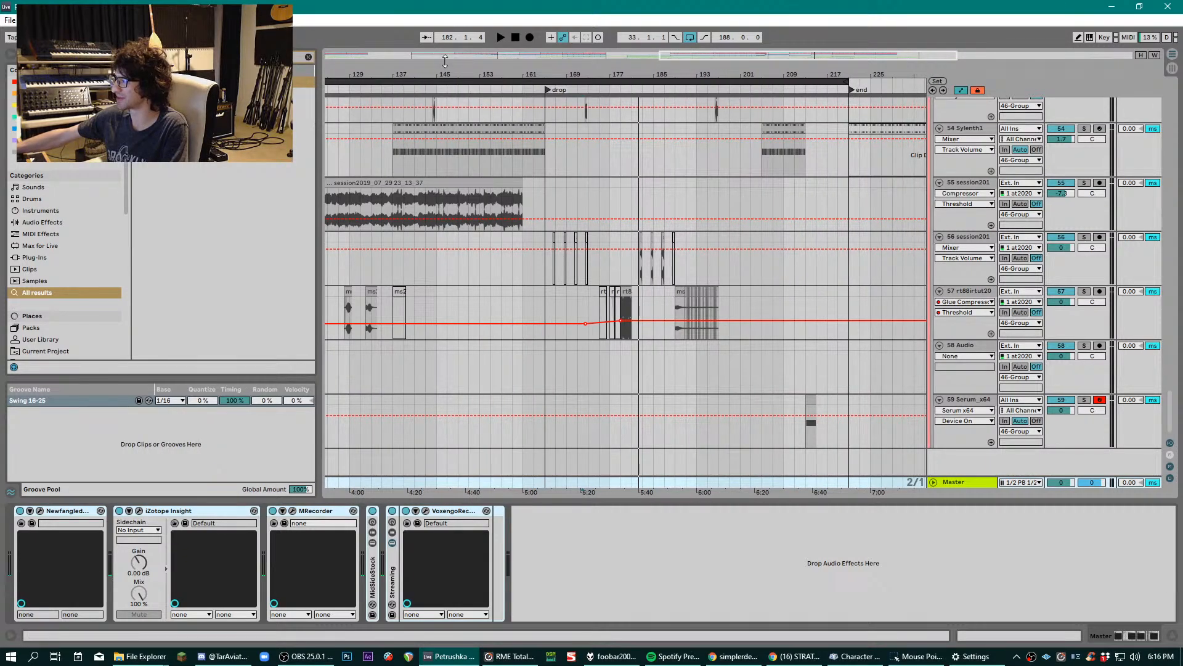
pyautogui.moveTo(453, 68); pyautogui.dragTo(621, 68)
pyautogui.scroll(10, 867, 277)
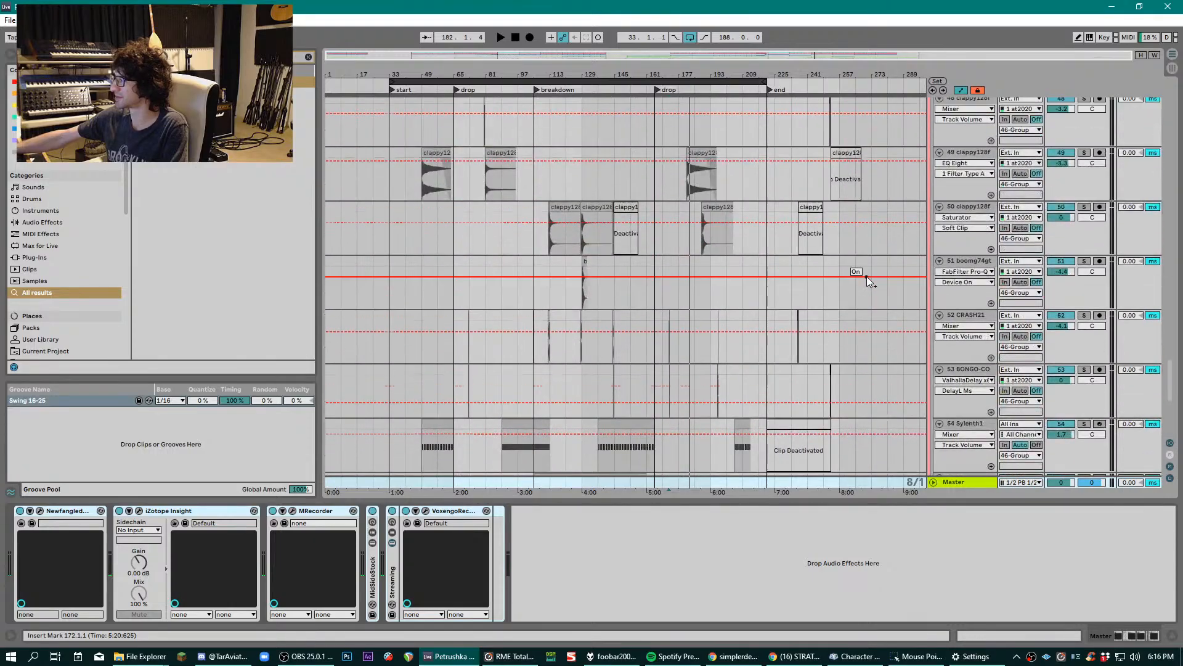
pyautogui.moveTo(1171, 358); pyautogui.dragTo(1171, 250)
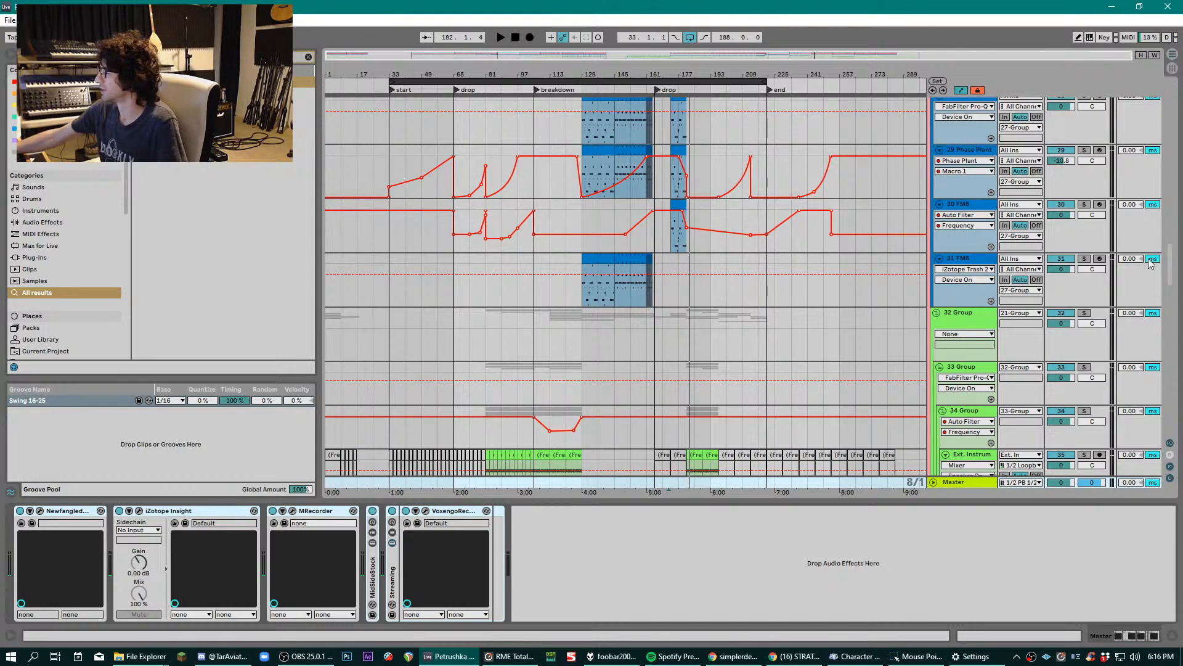
pyautogui.moveTo(1173, 269); pyautogui.dragTo(1181, 212)
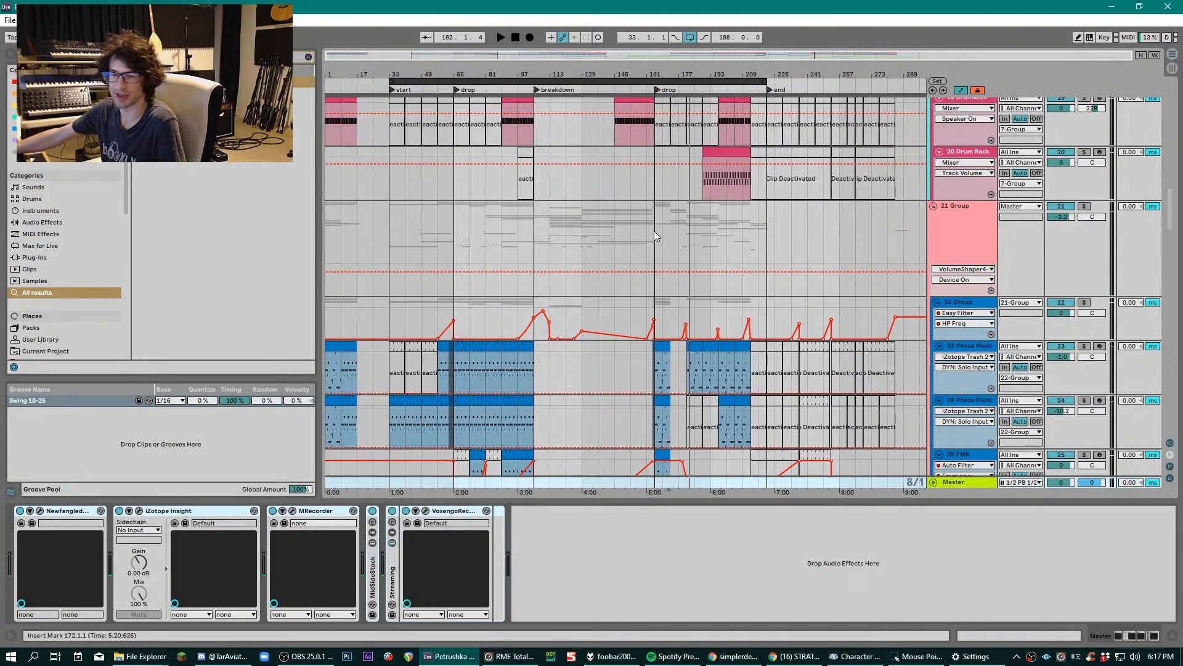
pyautogui.scroll(-3, 653, 230)
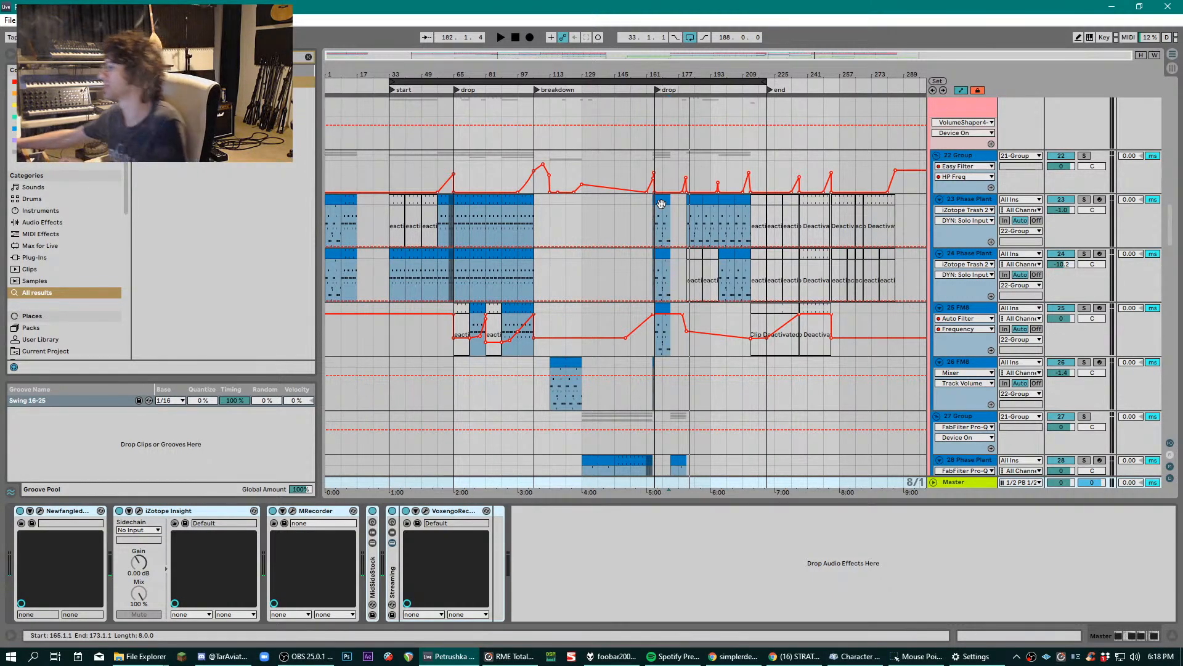
# - Solo the 45 Phase Plant track and play its clip starting at bar 197
pyautogui.click(564, 364)
pyautogui.scroll(-2, 586, 340)
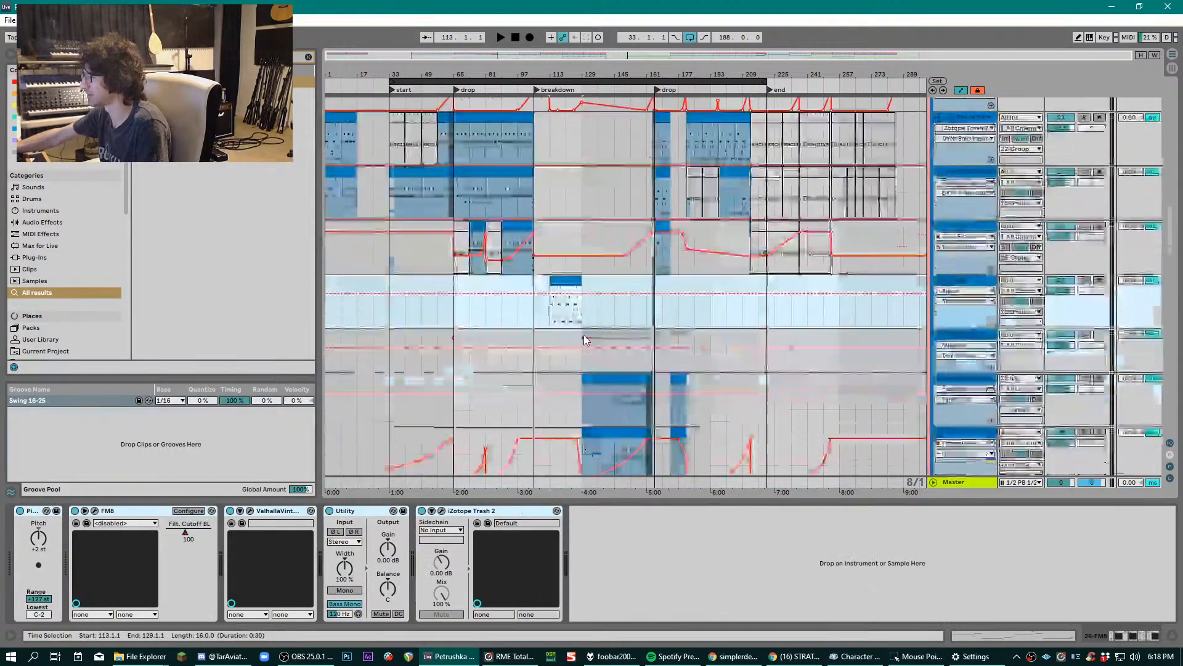
pyautogui.scroll(-6, 583, 335)
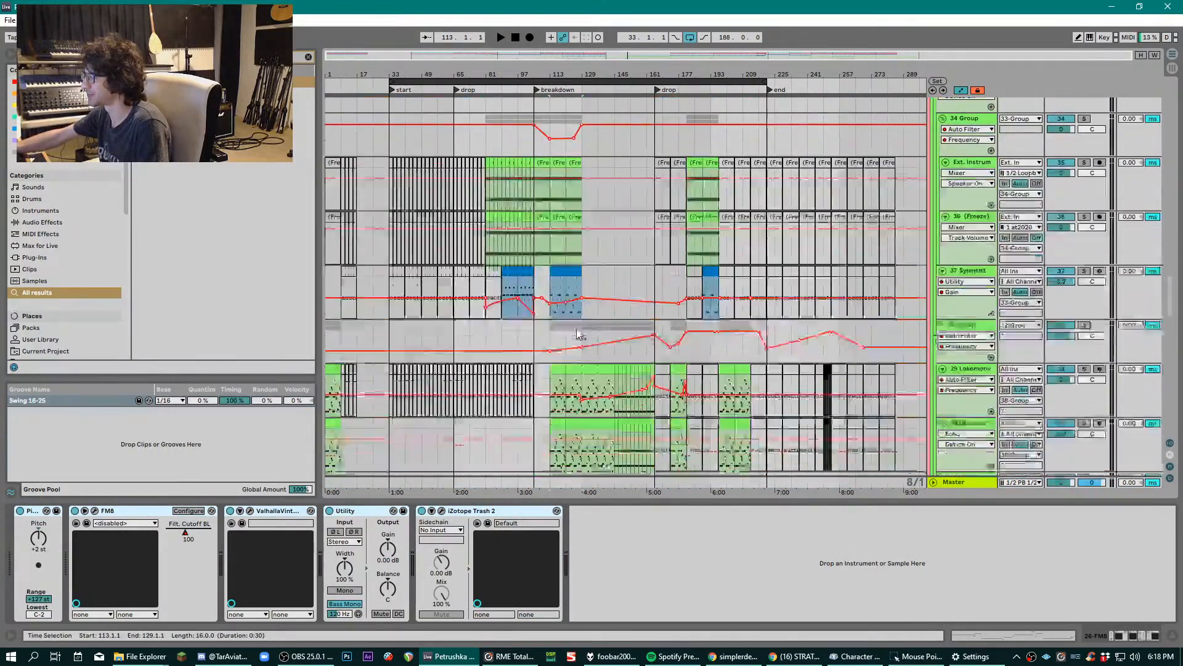
pyautogui.scroll(-8, 578, 335)
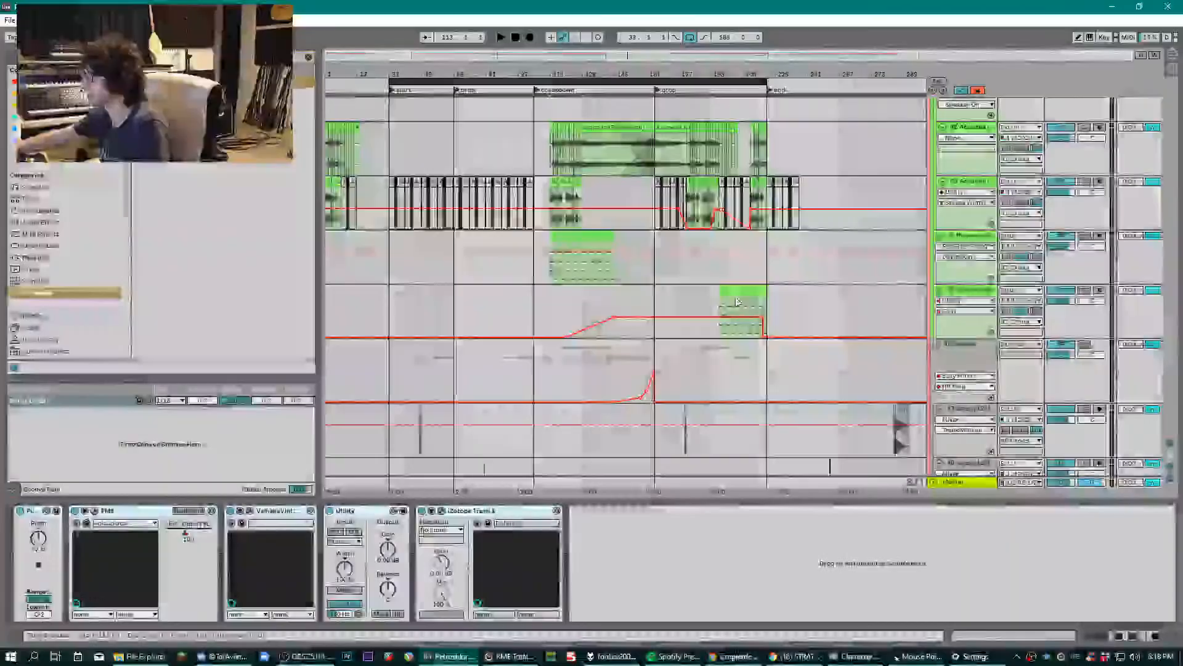
pyautogui.click(738, 302)
pyautogui.click(1084, 290)
pyautogui.press('space')
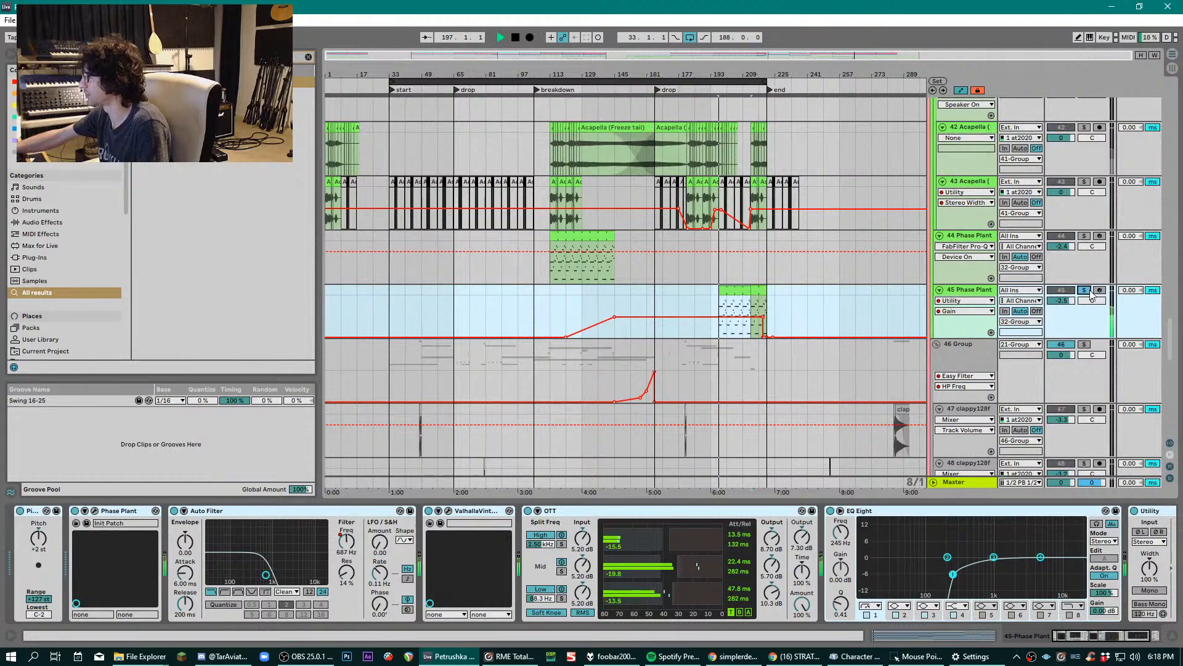
# - Open the 45 Phase Plant clip's MIDI notes and enlarge the note editor to examine the chords
pyautogui.moveTo(728, 75); pyautogui.dragTo(709, 185)
pyautogui.click(701, 288)
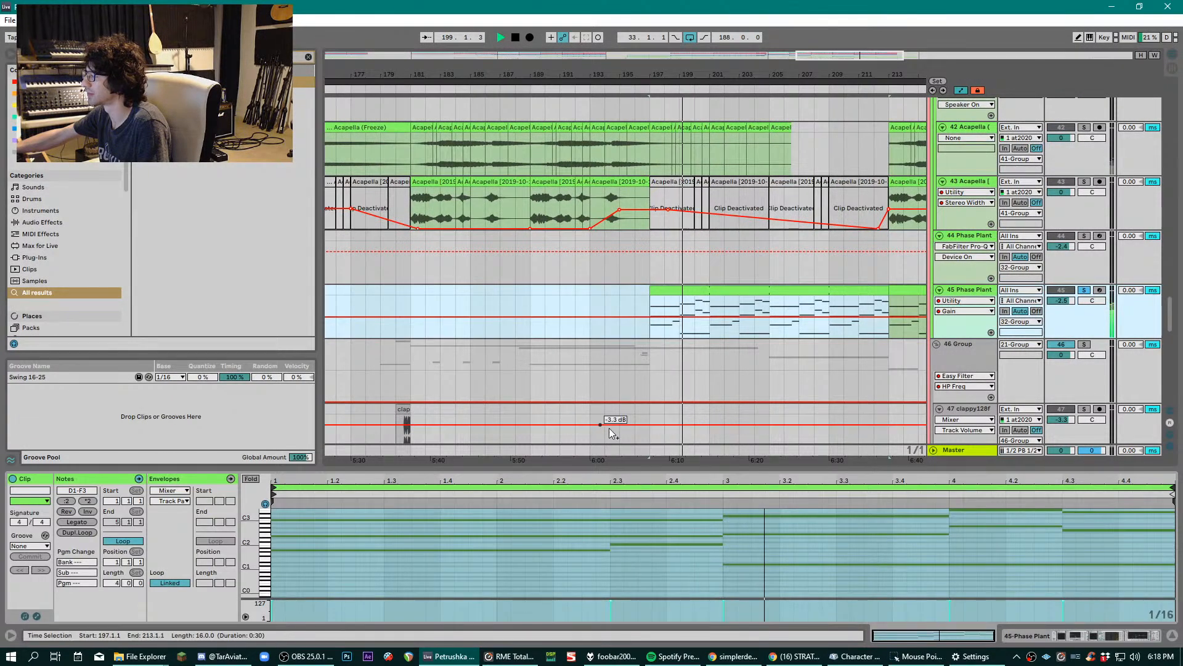
pyautogui.moveTo(647, 466); pyautogui.dragTo(686, 225)
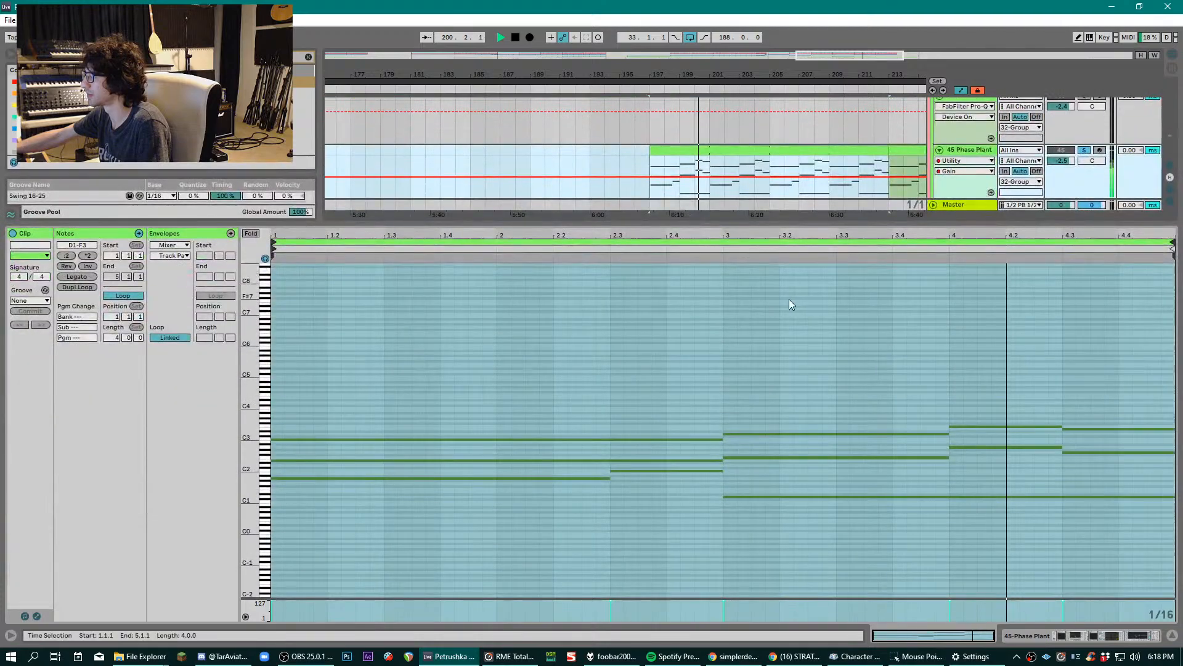
pyautogui.click(833, 277)
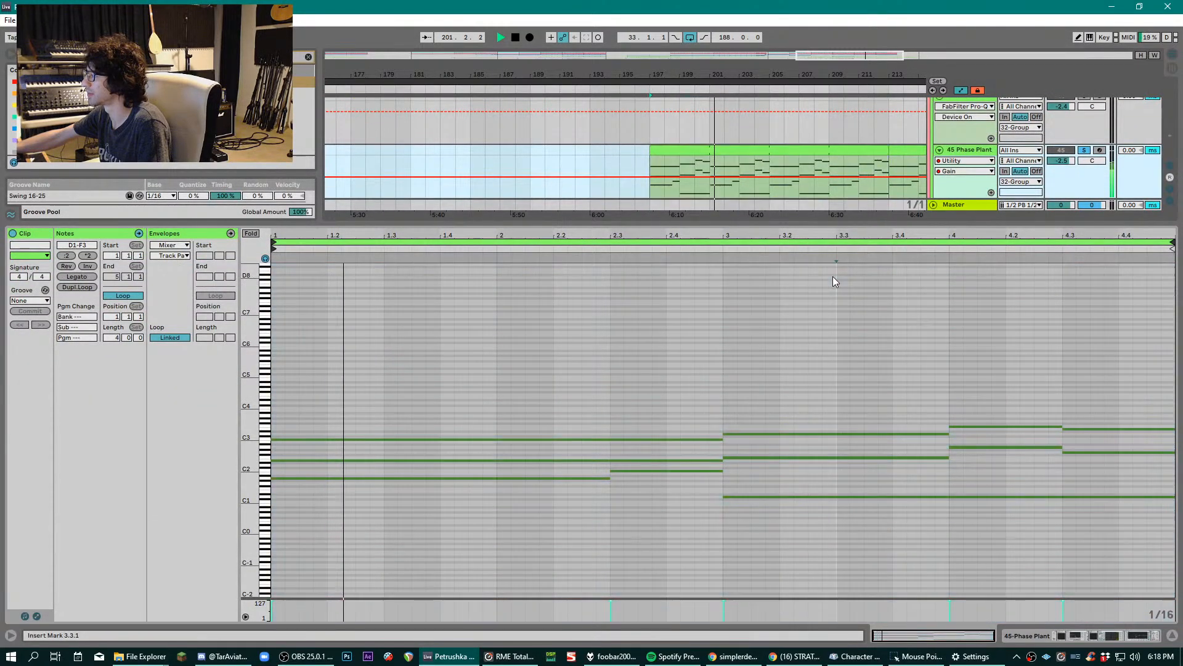
# - Stop playback, check the 45 Phase Plant device chain, and reopen its bar 197 clip in the note editor
pyautogui.press('space')
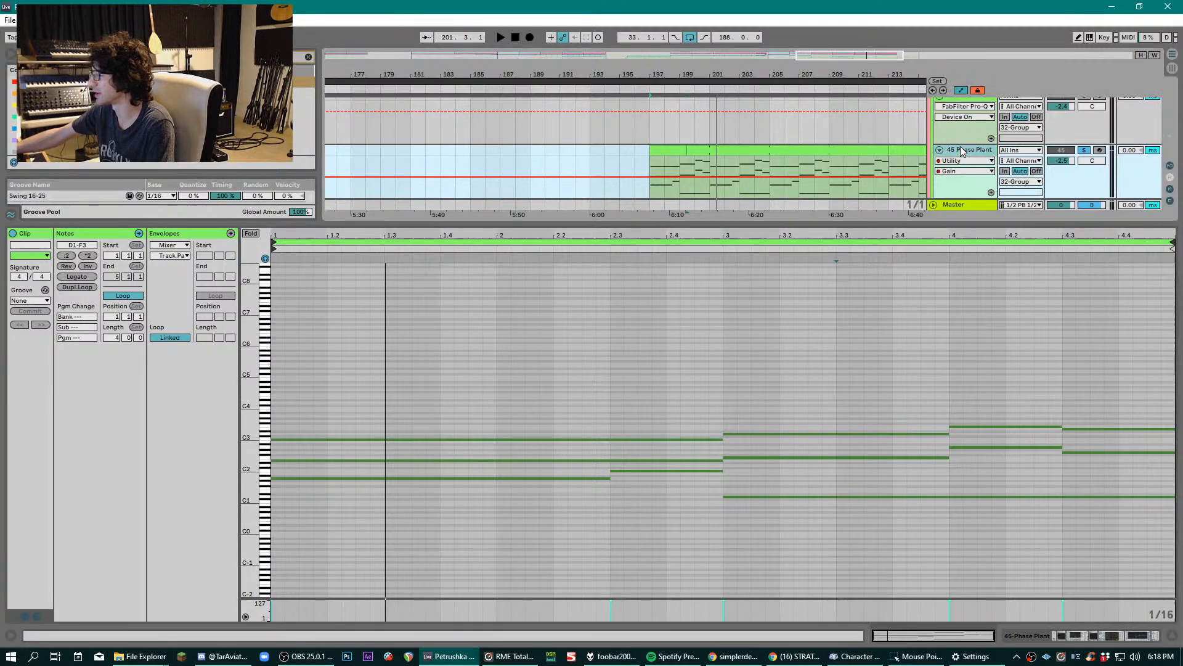
pyautogui.hotkey('shift', 'Tab')
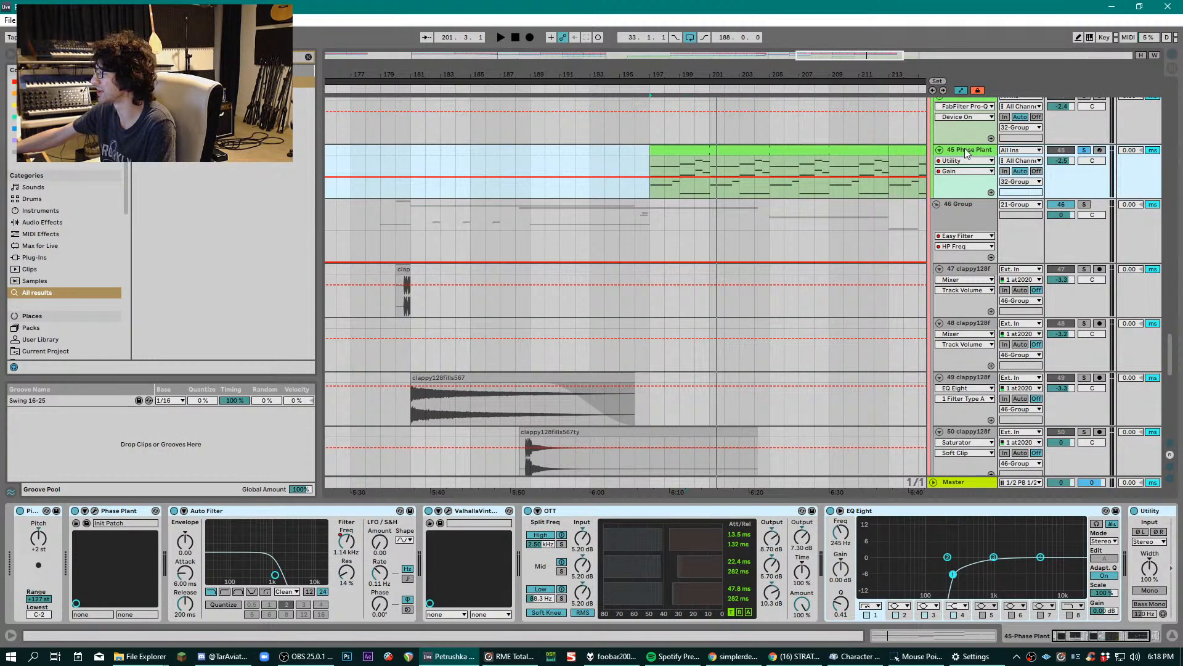
pyautogui.doubleClick(729, 151)
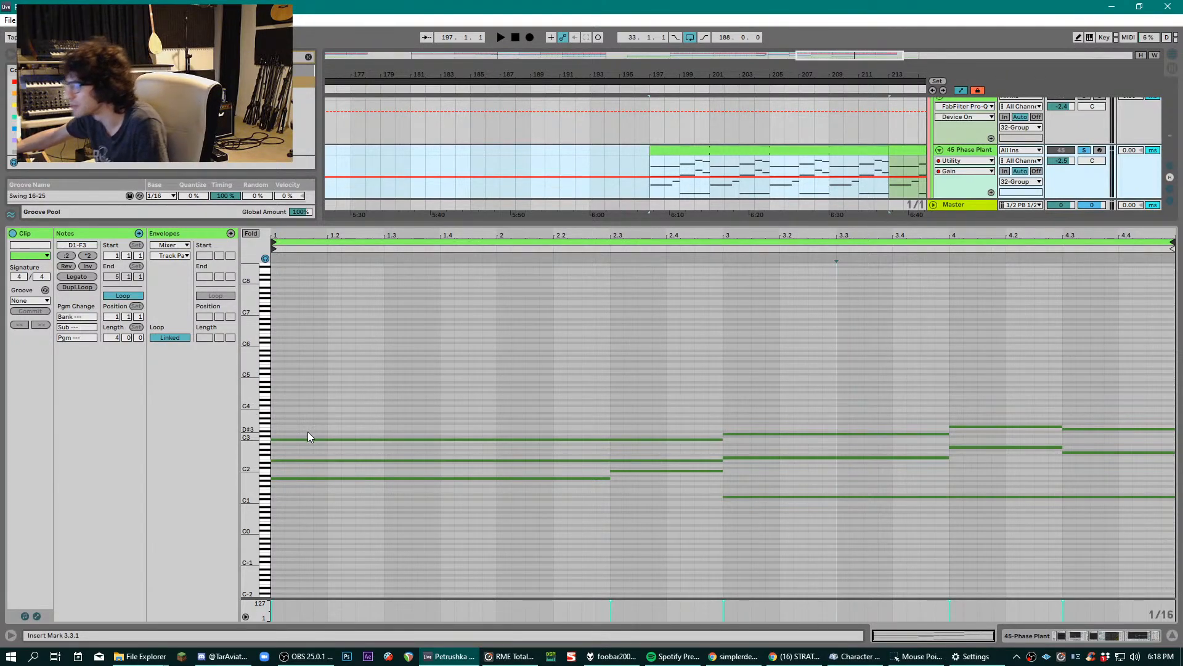
# - Select the opening A1 note of the 45 Phase Plant clip, play from bar 197, and check the track's device chain
pyautogui.moveTo(309, 498); pyautogui.dragTo(295, 478)
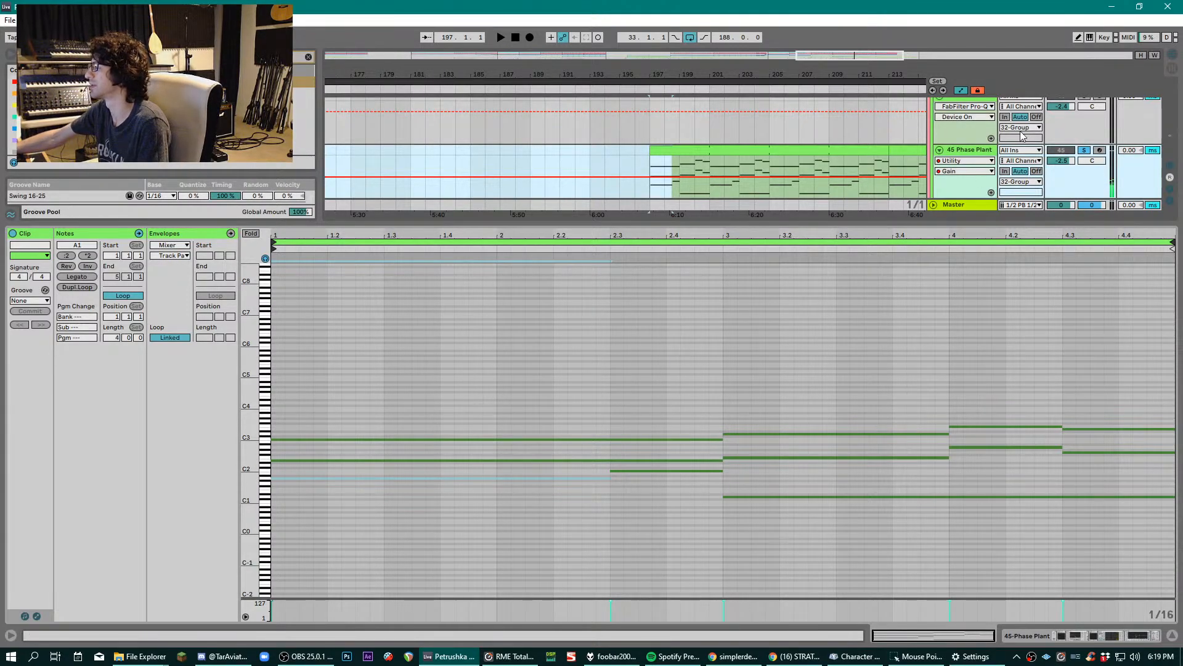
pyautogui.press('space')
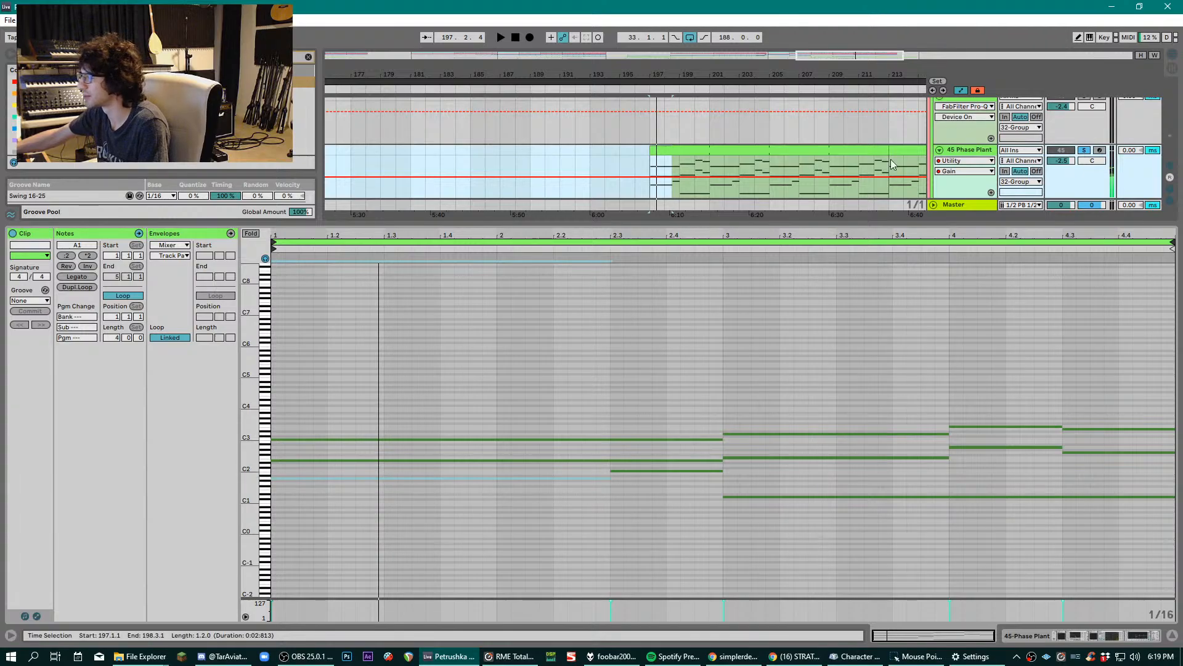
pyautogui.click(984, 151)
pyautogui.doubleClick(985, 151)
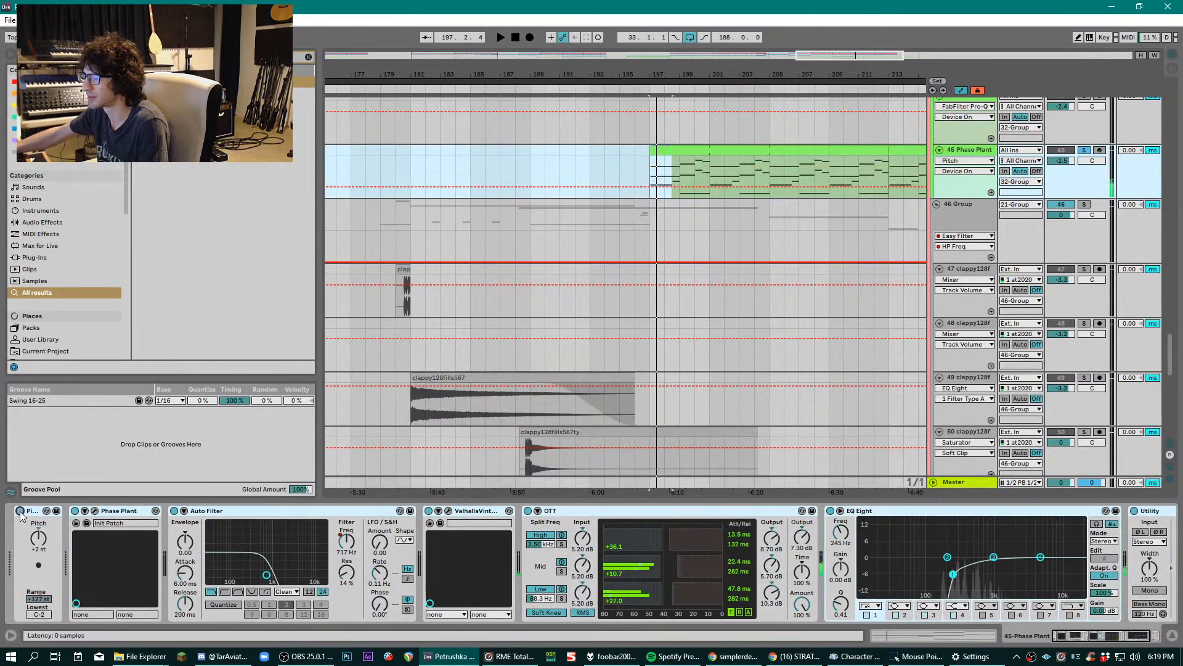
pyautogui.press('space')
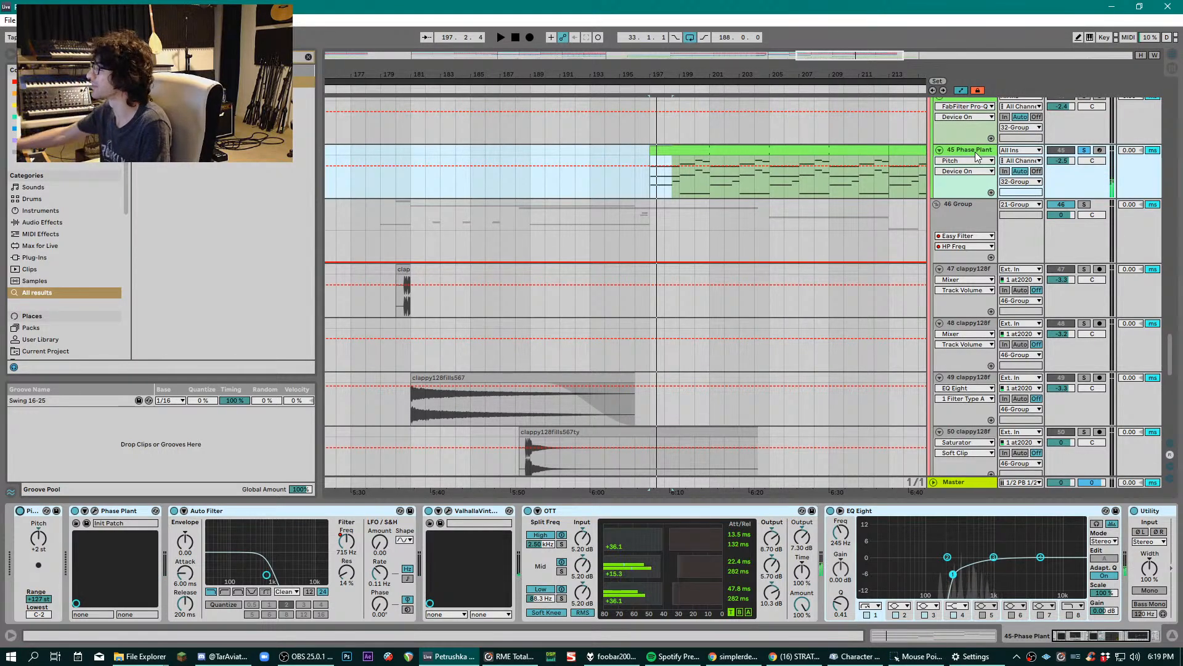
pyautogui.press('space')
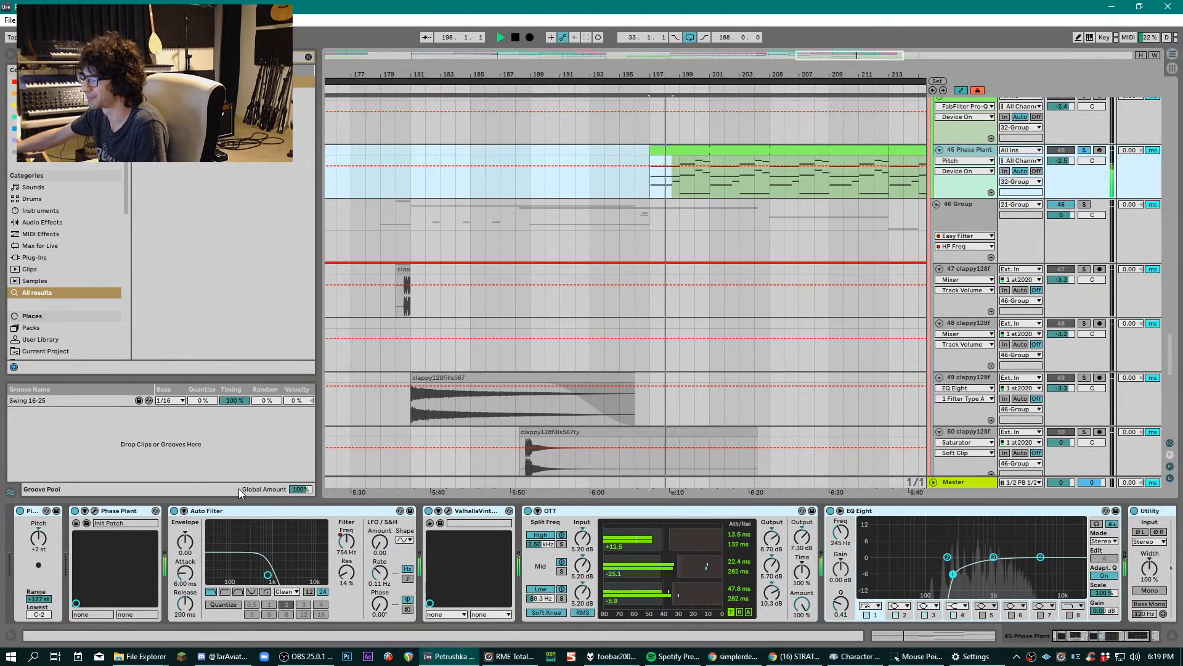
# - Reopen the 45 Phase Plant clip's notes, select the chord notes from beat 4 and beat 4.3, and play from bar 197
pyautogui.doubleClick(692, 157)
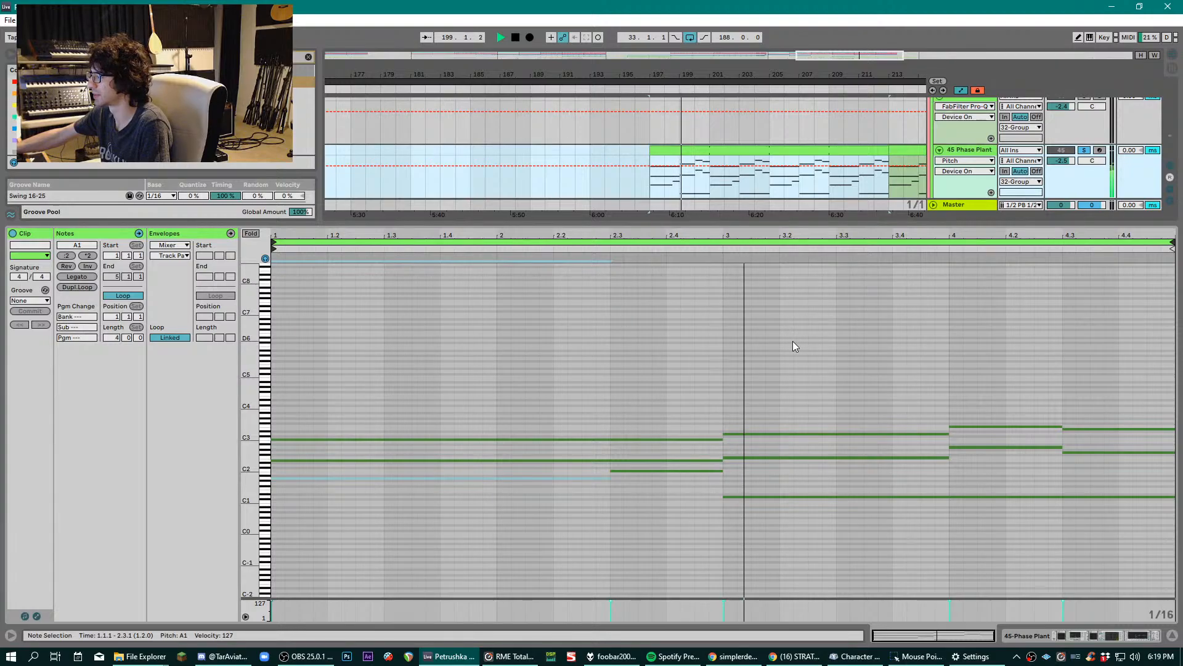
pyautogui.press('space')
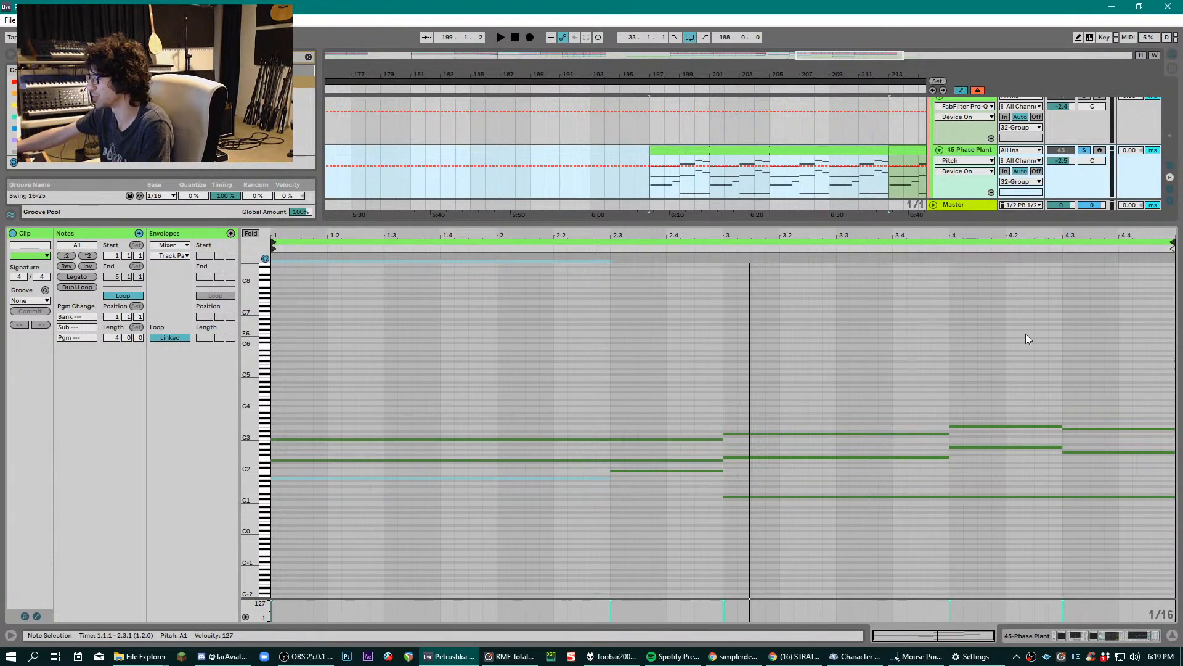
pyautogui.moveTo(948, 392); pyautogui.dragTo(1048, 455)
pyautogui.moveTo(1078, 396); pyautogui.dragTo(1141, 471)
pyautogui.press('space')
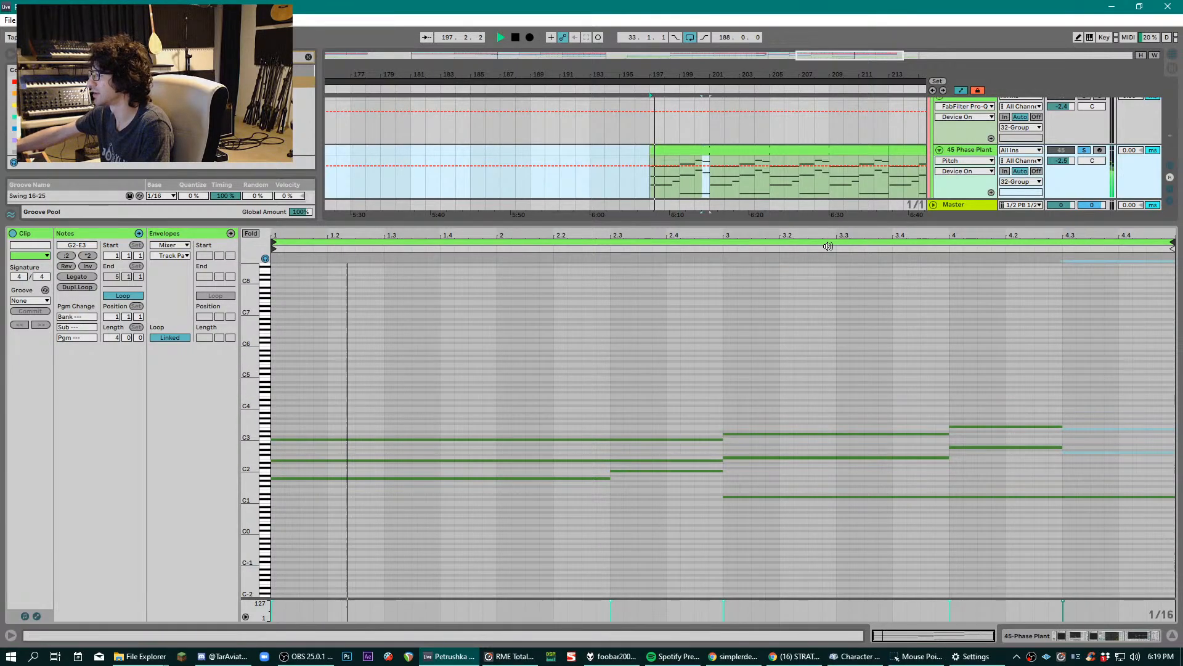
# - Unsolo the 45 Phase Plant track, play it within the full mix from bar 197, and shrink the note editor
pyautogui.click(1057, 153)
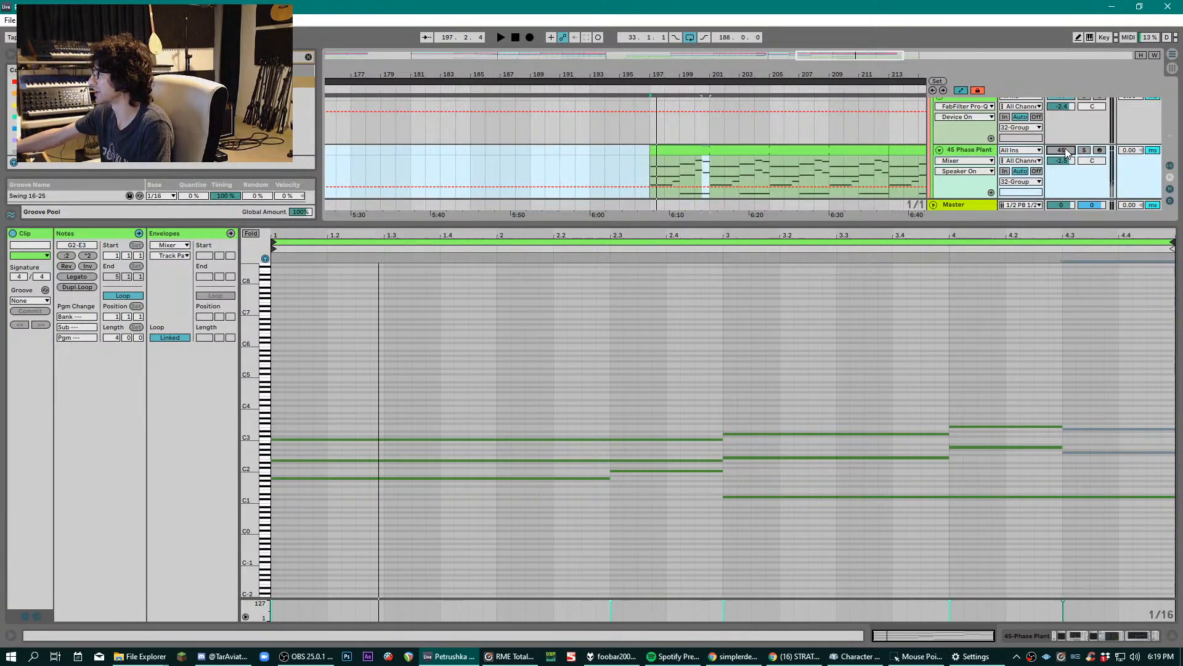
pyautogui.press('space')
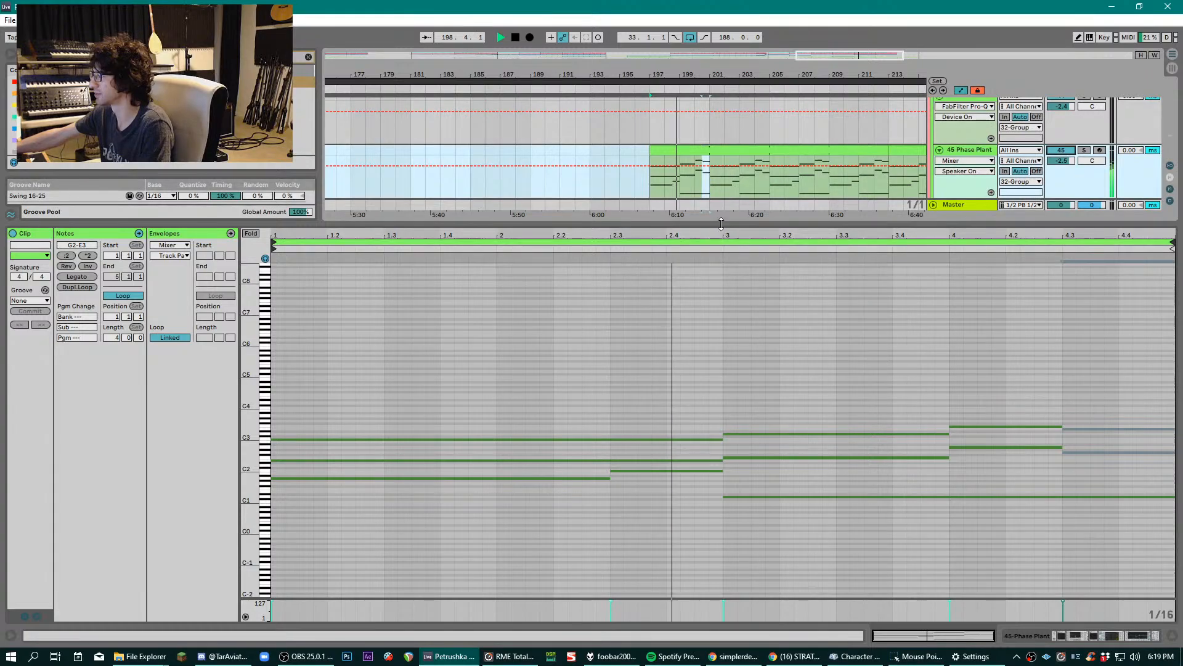
pyautogui.moveTo(721, 225); pyautogui.dragTo(731, 436)
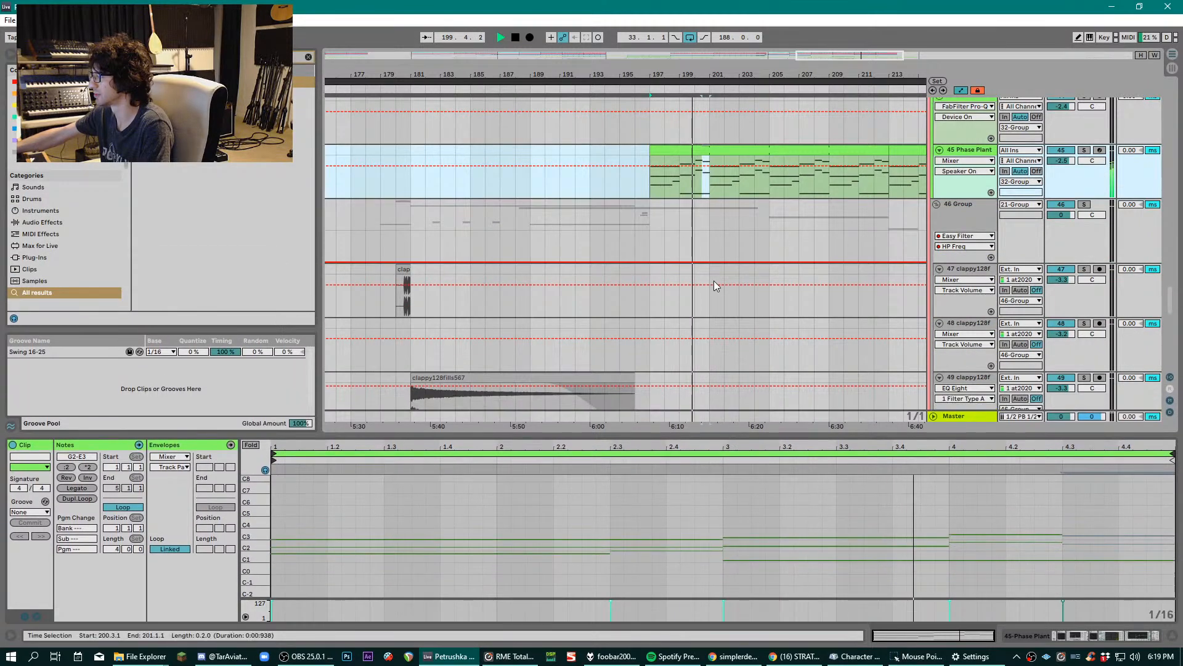
# - Zoom the arrangement out, hide the automation lanes, review the tracks up to the 38 Group, and stop playback
pyautogui.scroll(-5, 745, 200)
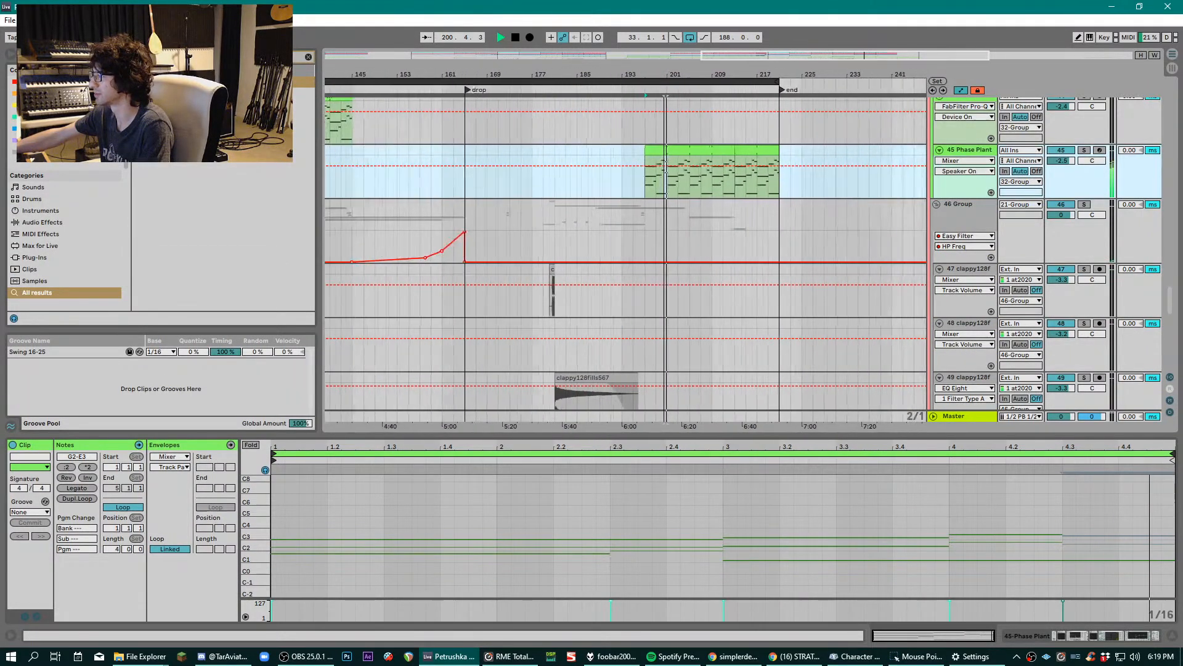
pyautogui.scroll(5, 746, 201)
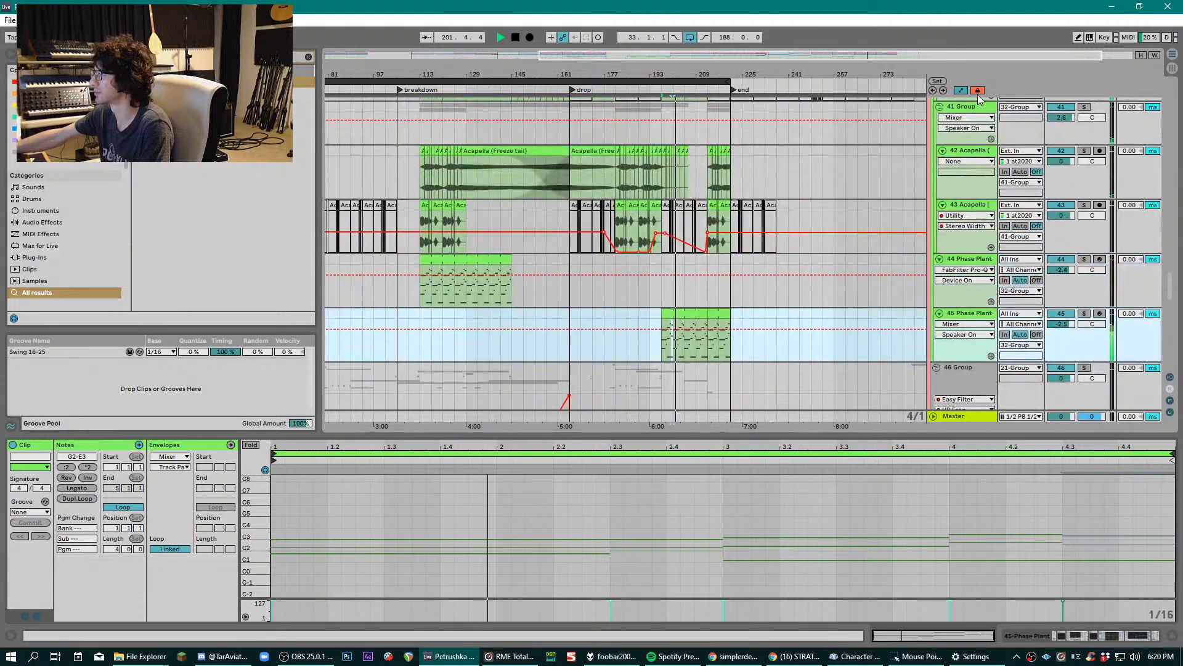
pyautogui.press('a')
pyautogui.scroll(5, 850, 252)
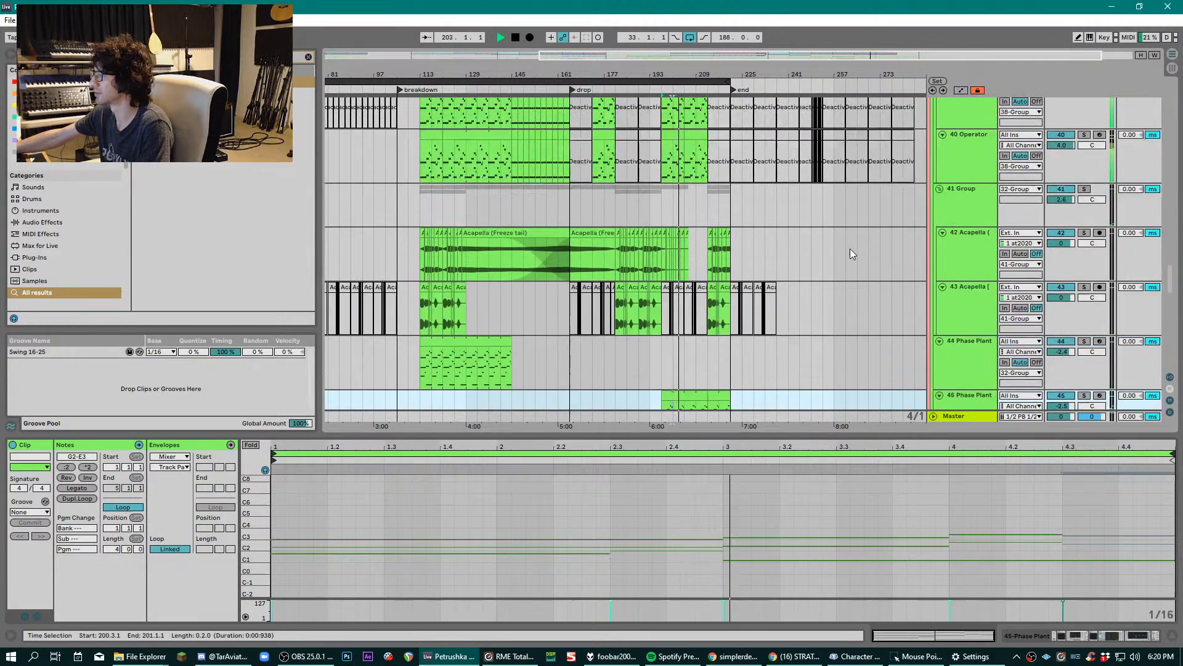
pyautogui.scroll(-3, 854, 248)
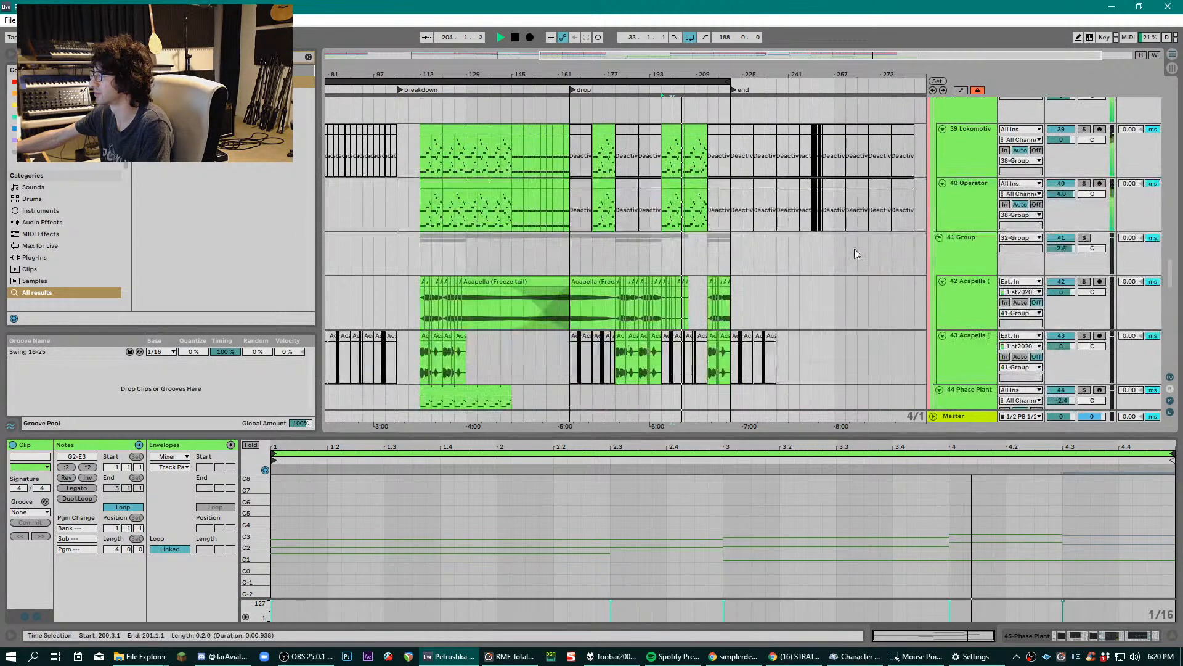
pyautogui.press('space')
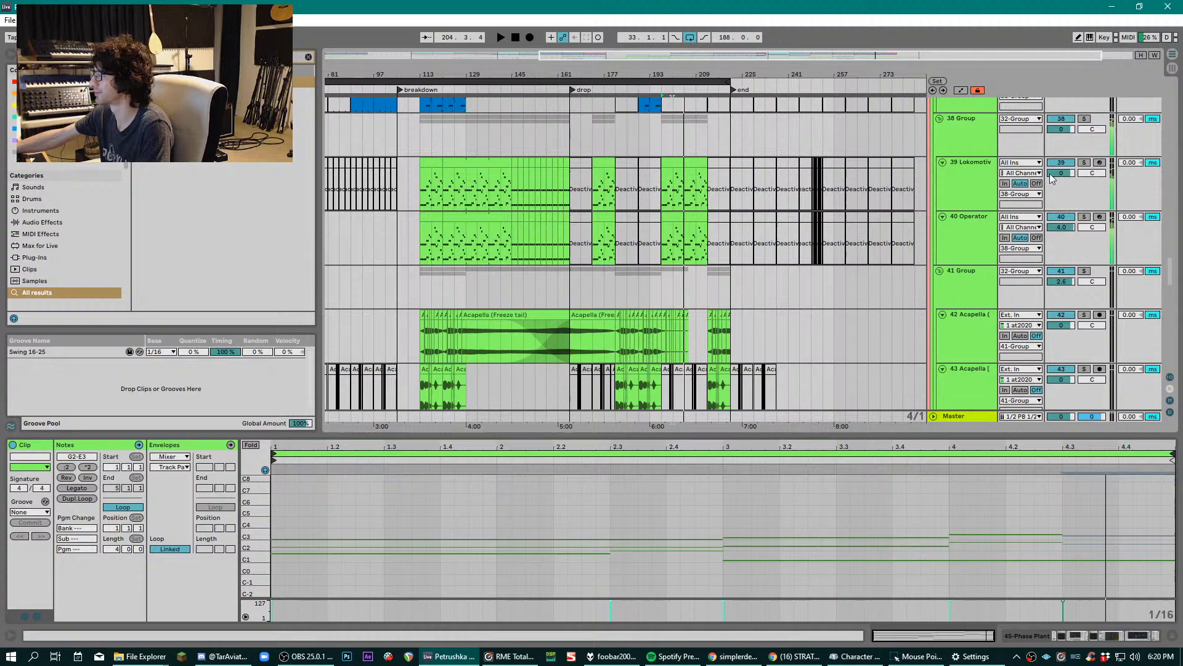
# - Solo the 38 Group and play it from bar 197
pyautogui.click(1085, 118)
pyautogui.click(666, 146)
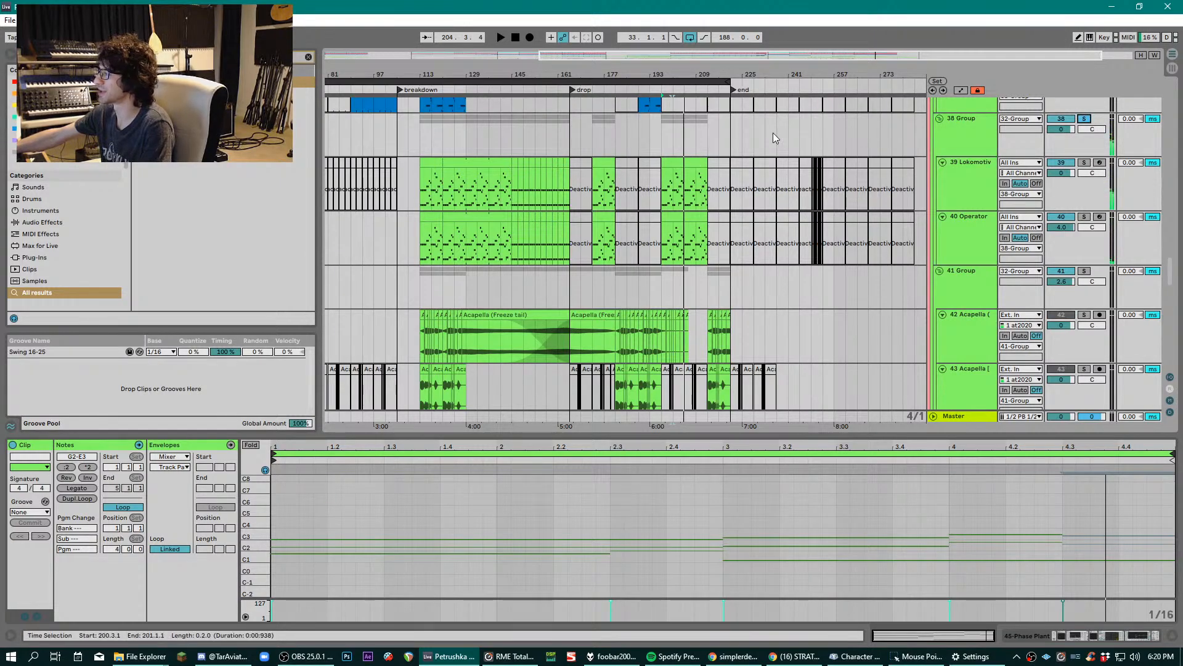
pyautogui.click(664, 143)
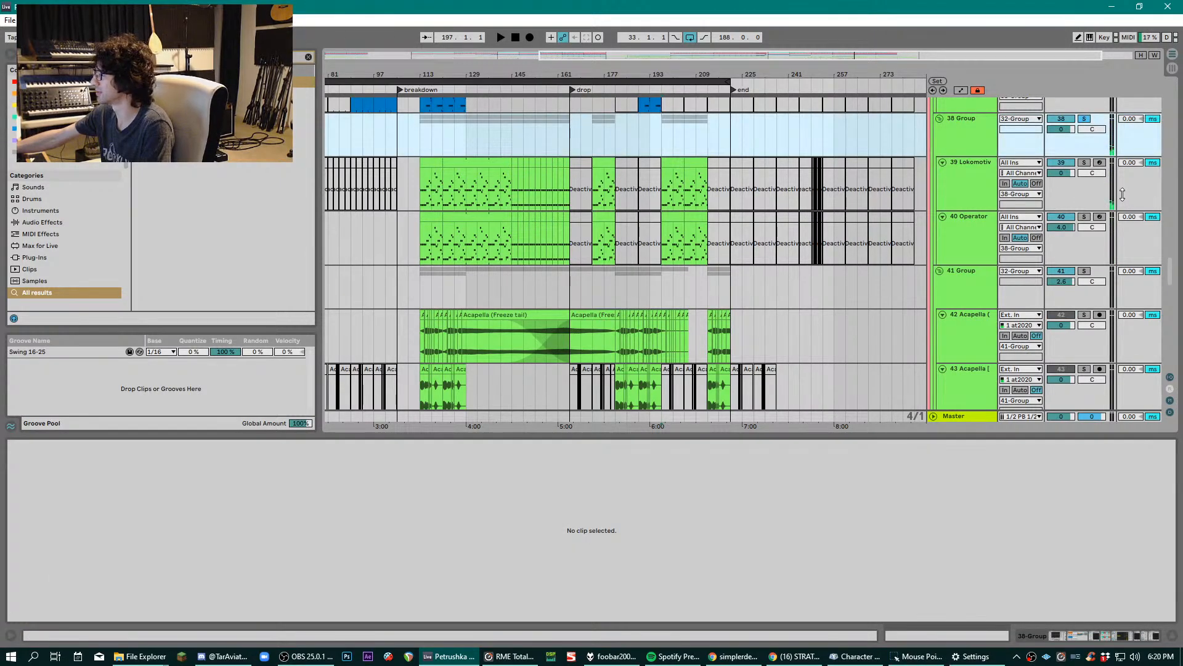
pyautogui.press('space')
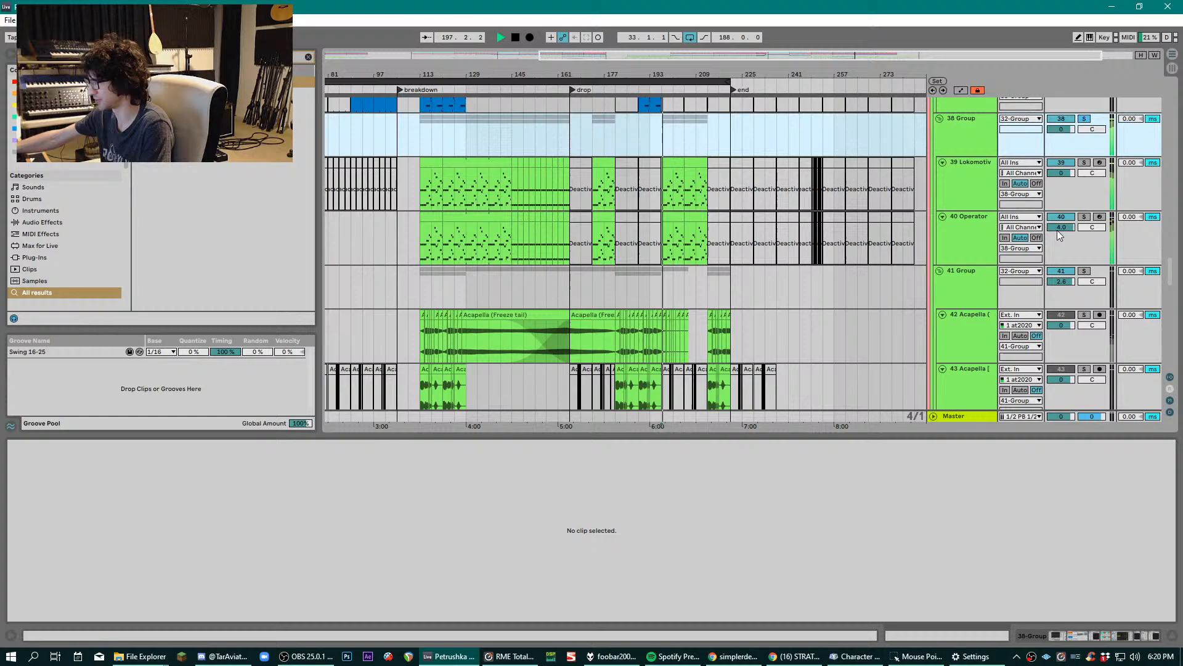
# - Examine the device chains of the 38 Group and the 39 Lokomotiv track during playback
pyautogui.doubleClick(973, 173)
pyautogui.click(975, 130)
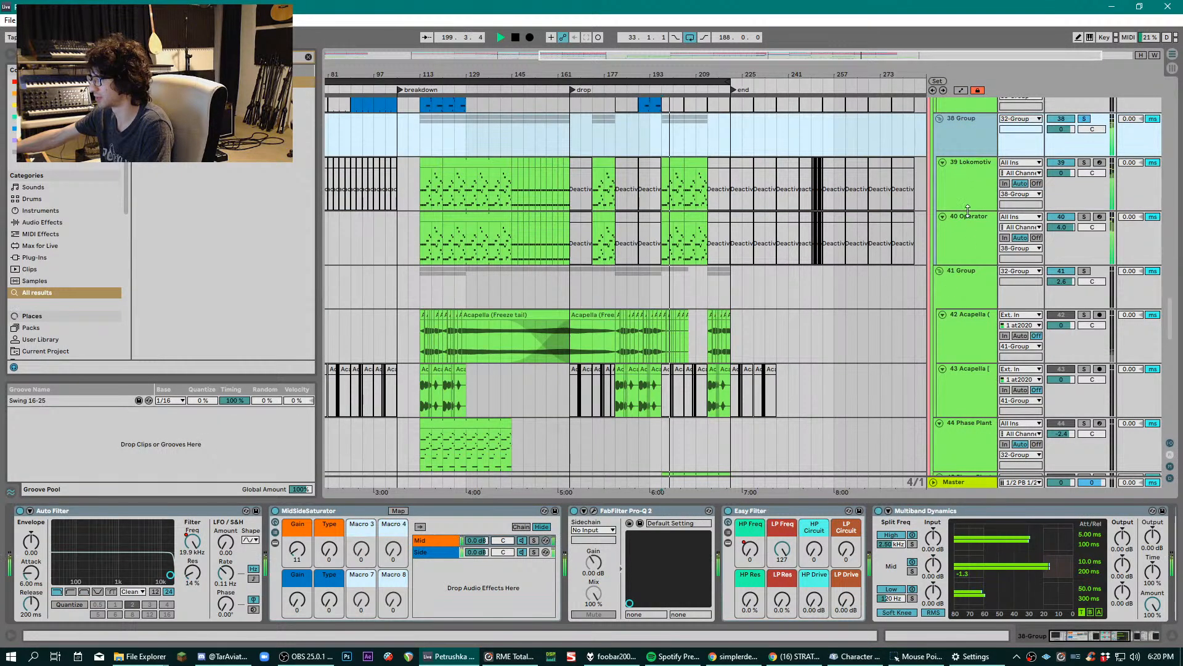
pyautogui.click(970, 188)
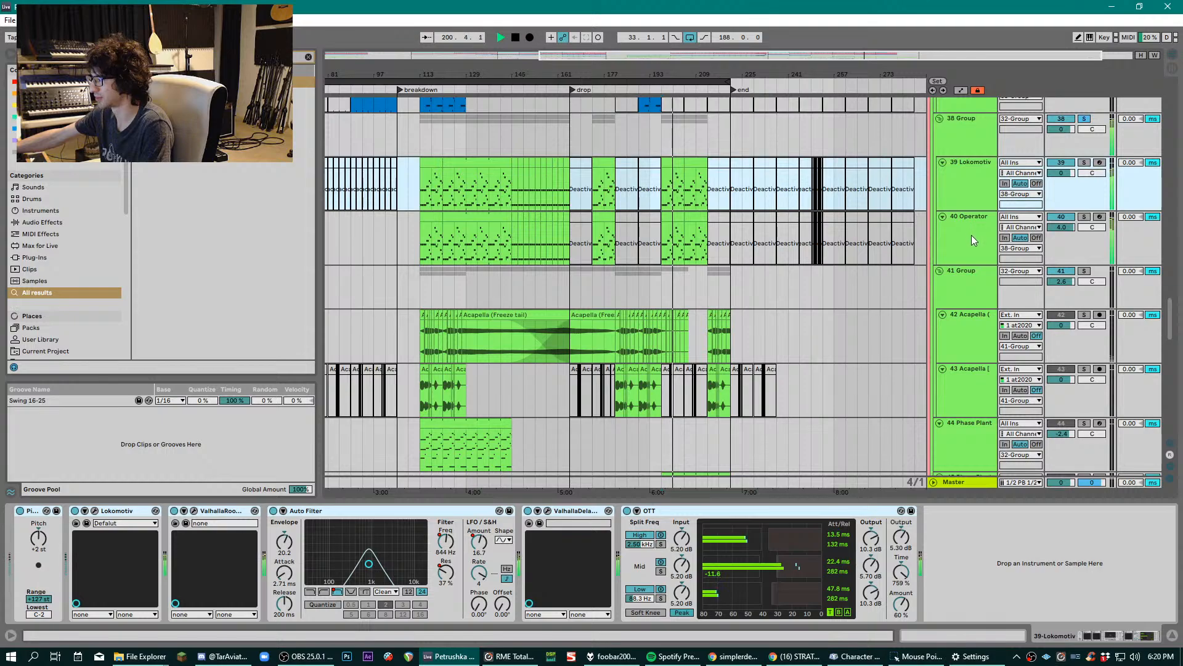
pyautogui.hscroll(-3, 367, 368)
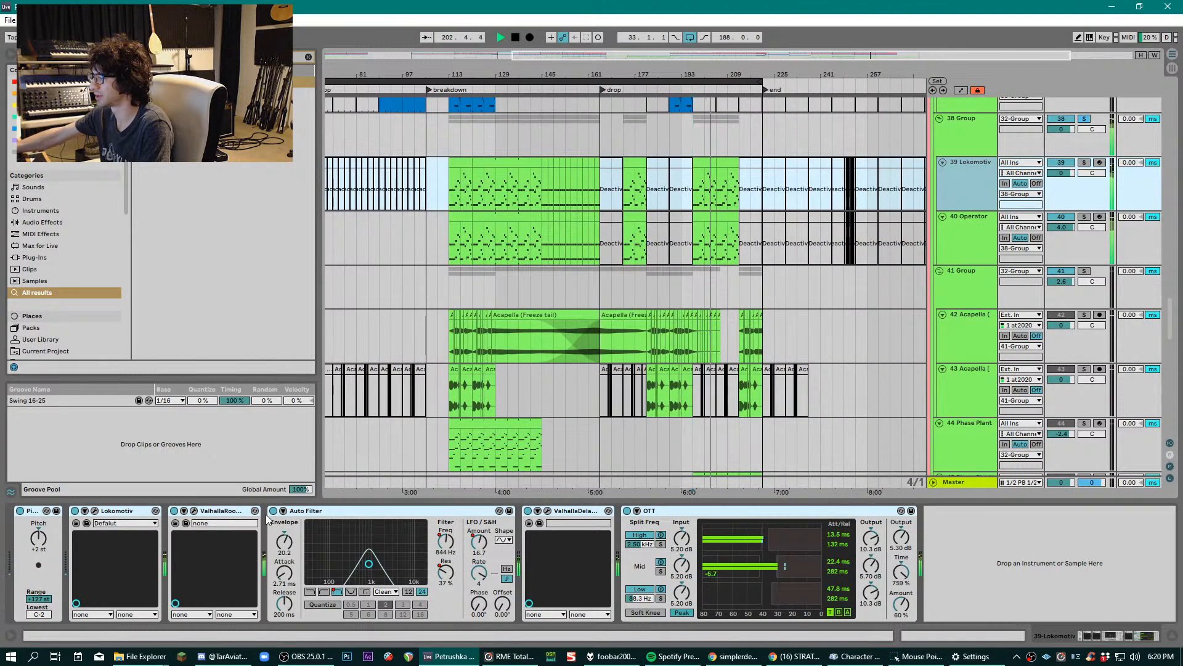
# - Solo the 39 Lokomotiv track to hear it alone, unsolo it, and stop playback
pyautogui.click(1085, 163)
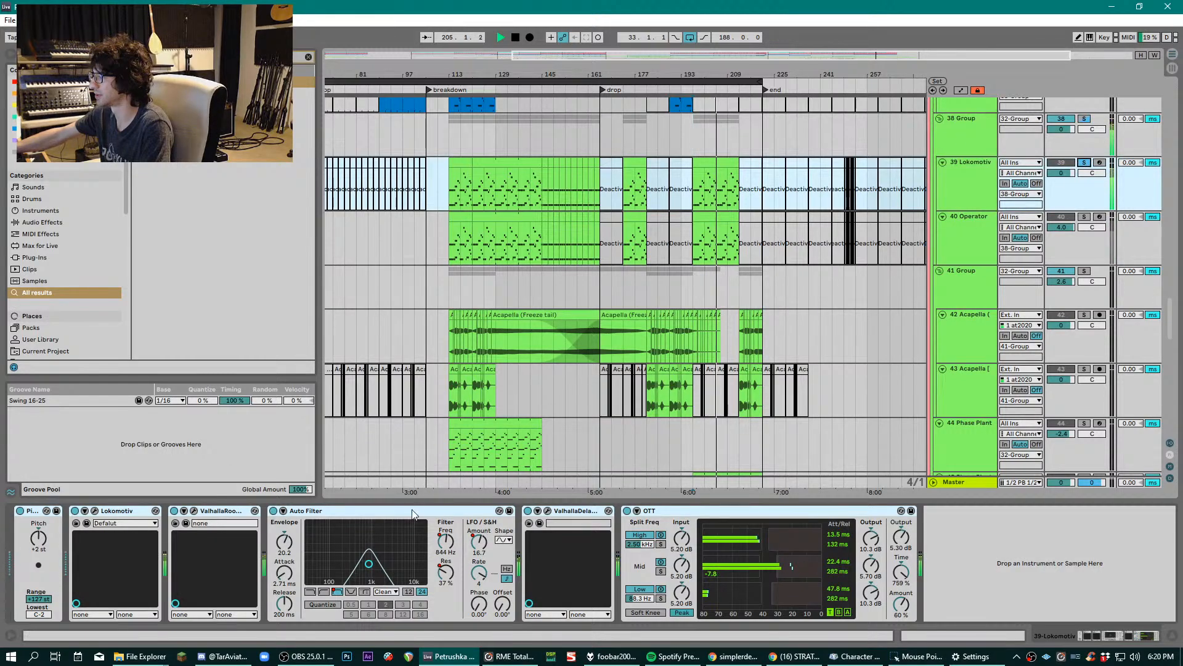
pyautogui.click(1086, 164)
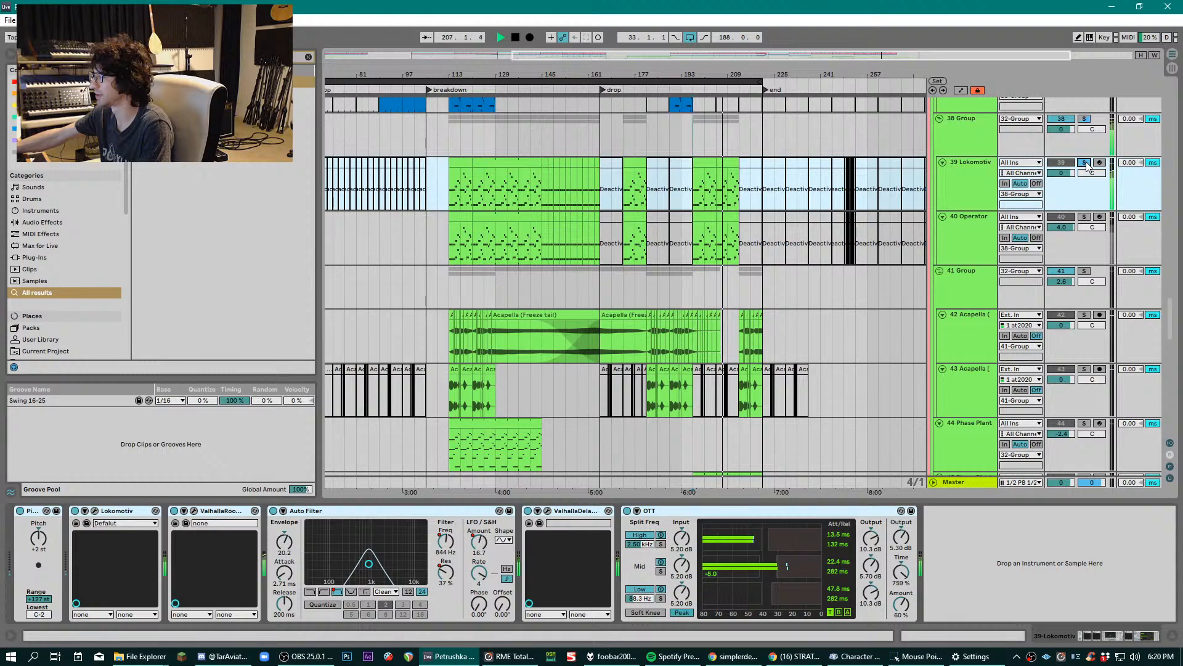
pyautogui.click(1085, 163)
pyautogui.press('space')
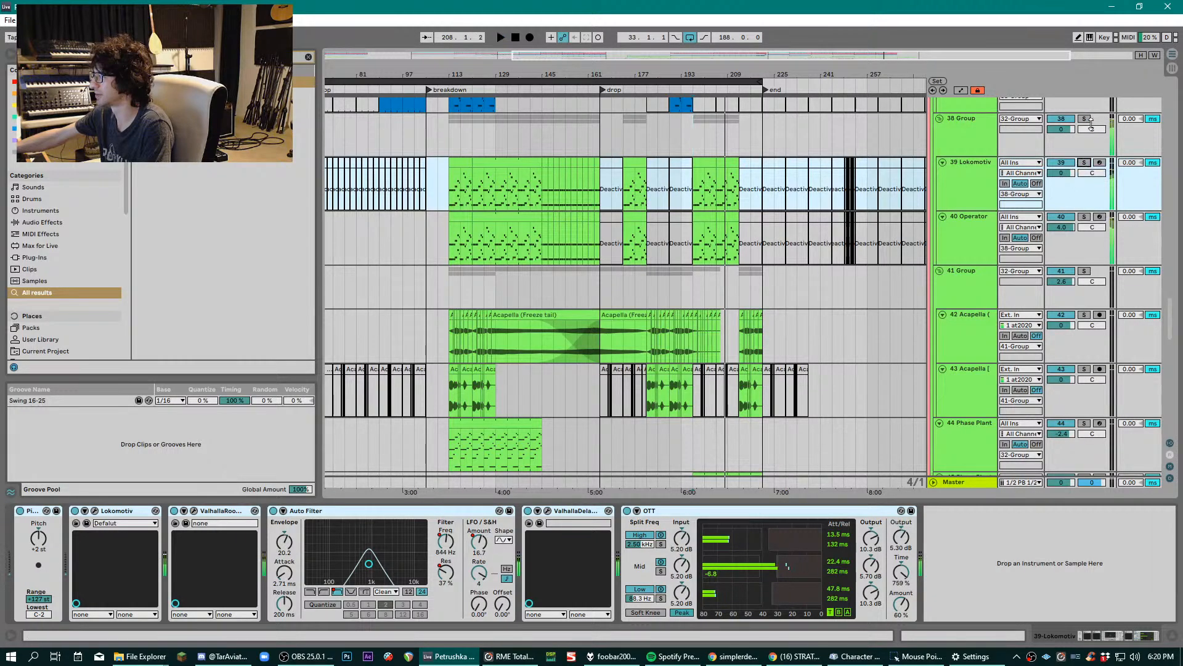
# - Solo the 38 Group again, play it briefly from bar 197, and compare its device chain with the 39 Lokomotiv chain
pyautogui.click(1086, 118)
pyautogui.press('space')
pyautogui.click(953, 143)
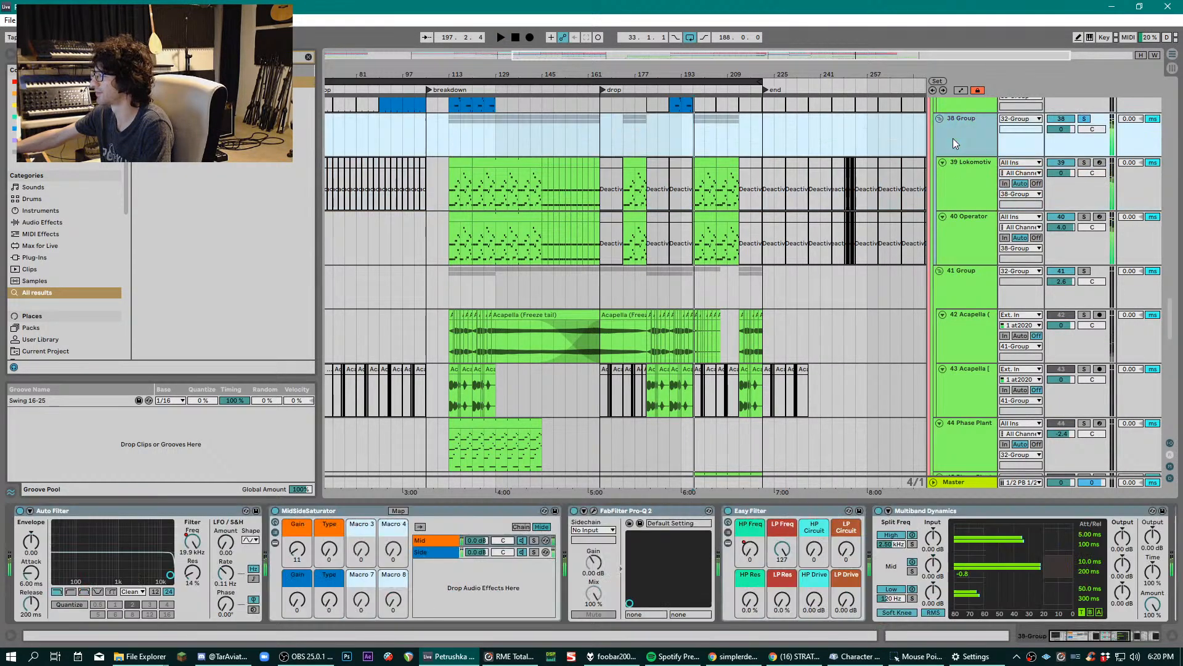
pyautogui.click(962, 175)
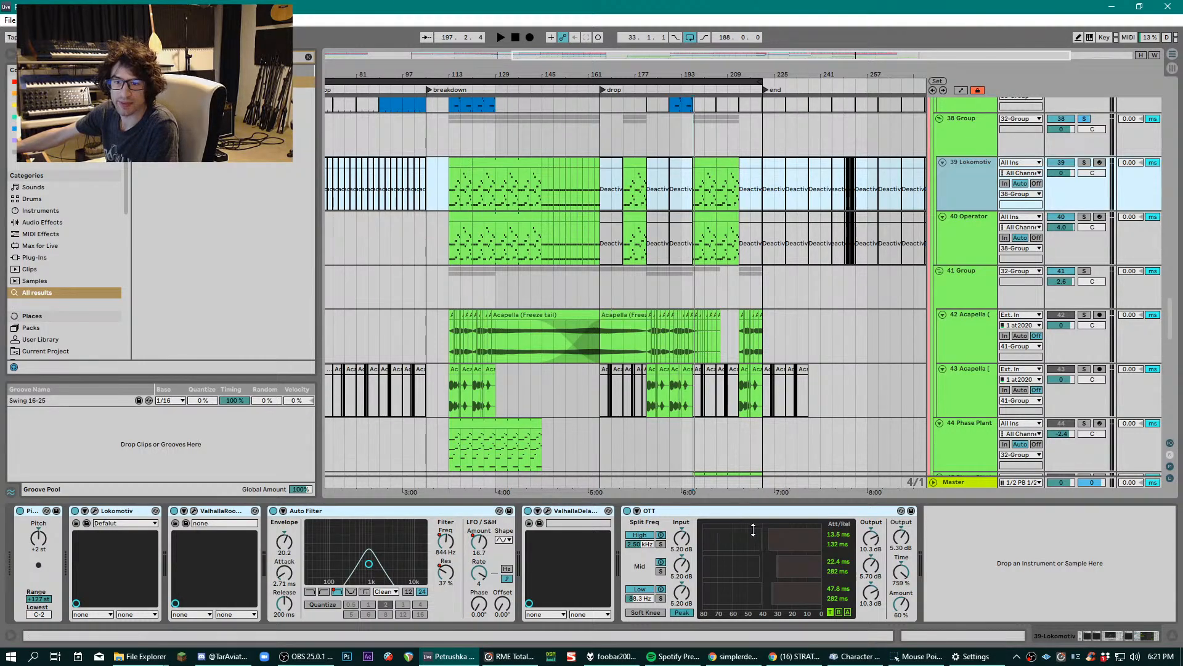
# - Show the Master device chain, open the Newfangled Elevate limiter to review its settings, and close it
pyautogui.click(954, 482)
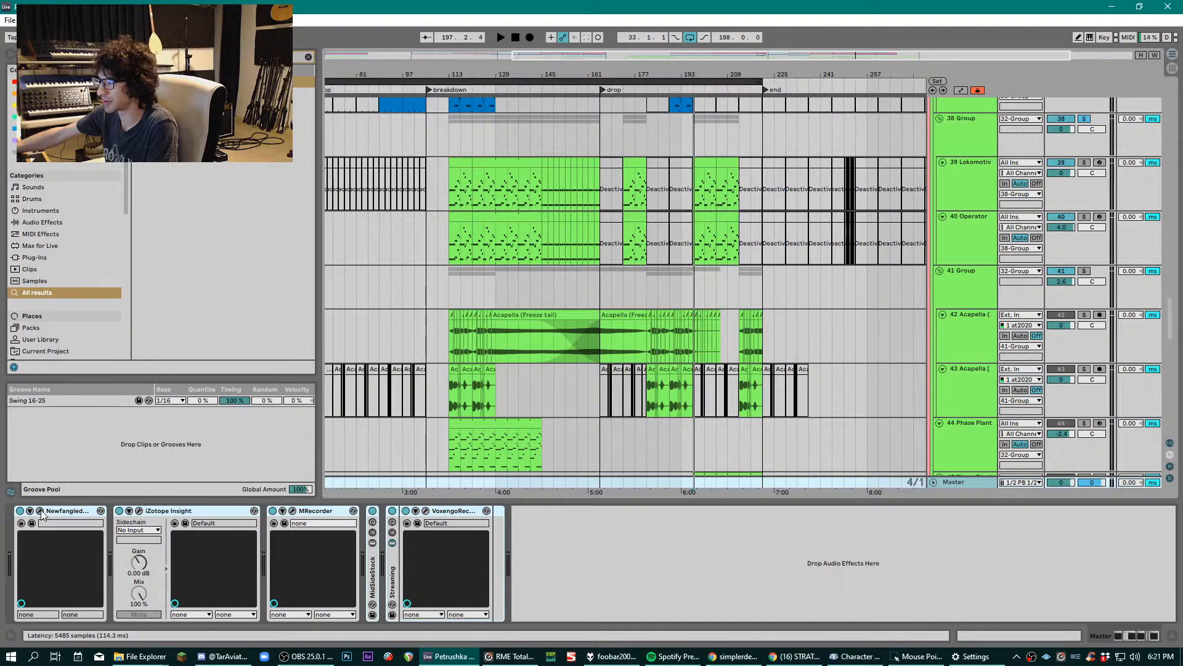
pyautogui.click(100, 511)
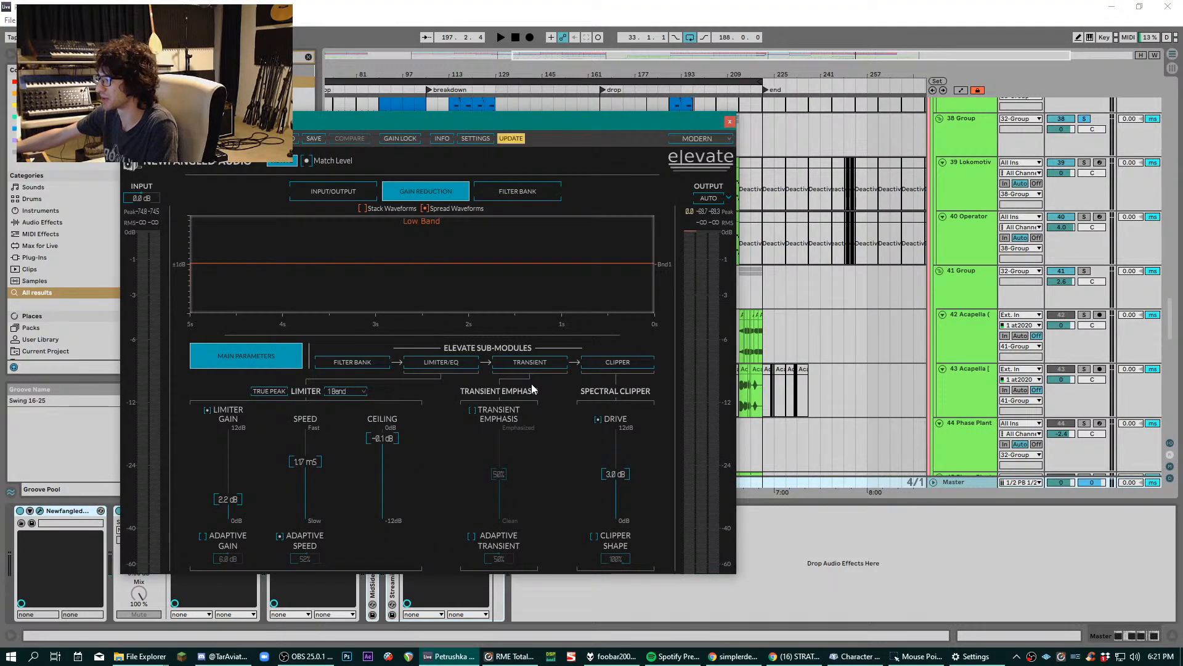
pyautogui.click(730, 121)
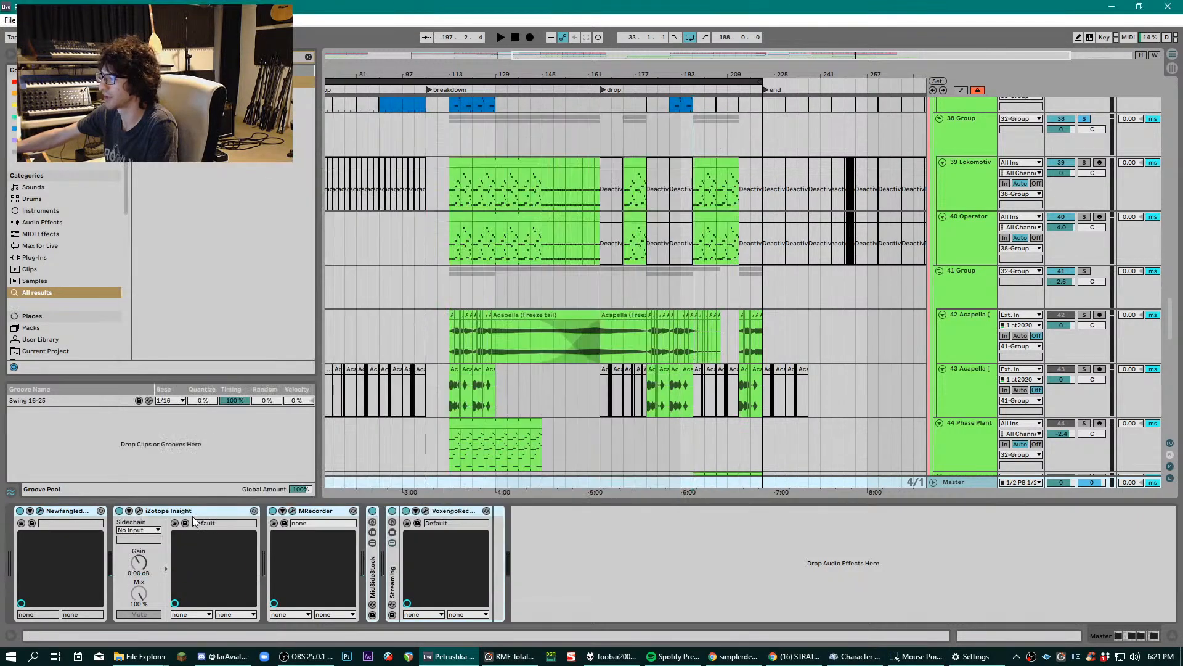
# - Open the iZotope Insight meter on the Master, move its window to examine the loudness and spectrum displays, and dismiss it
pyautogui.click(139, 511)
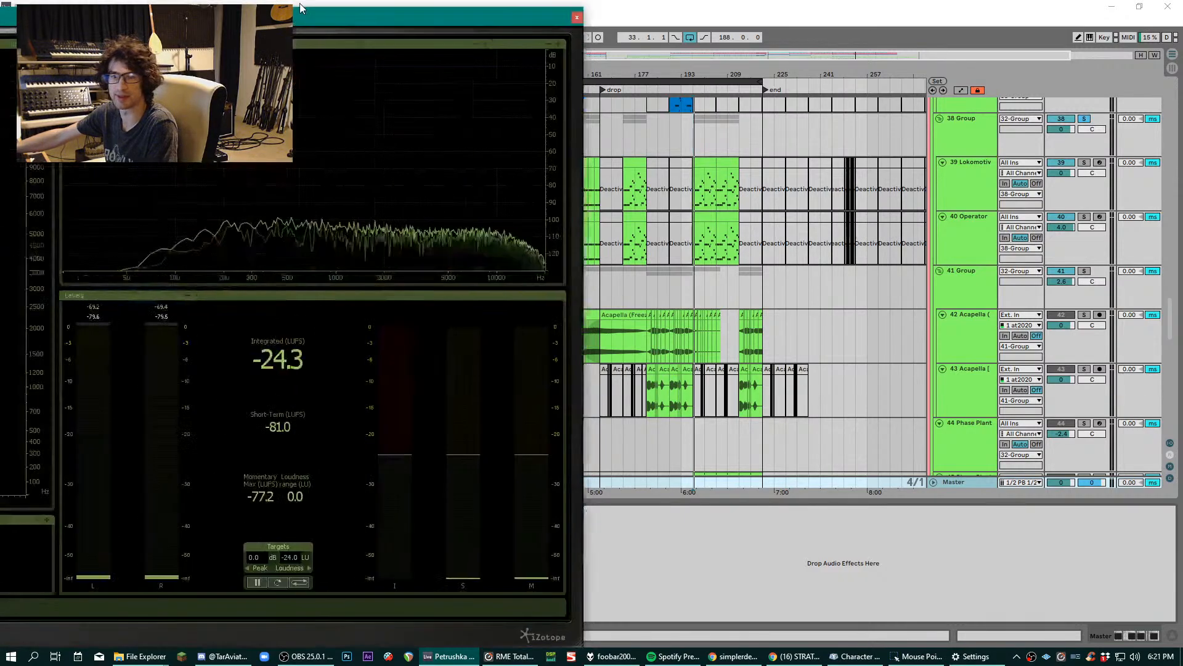
pyautogui.doubleClick(300, 7)
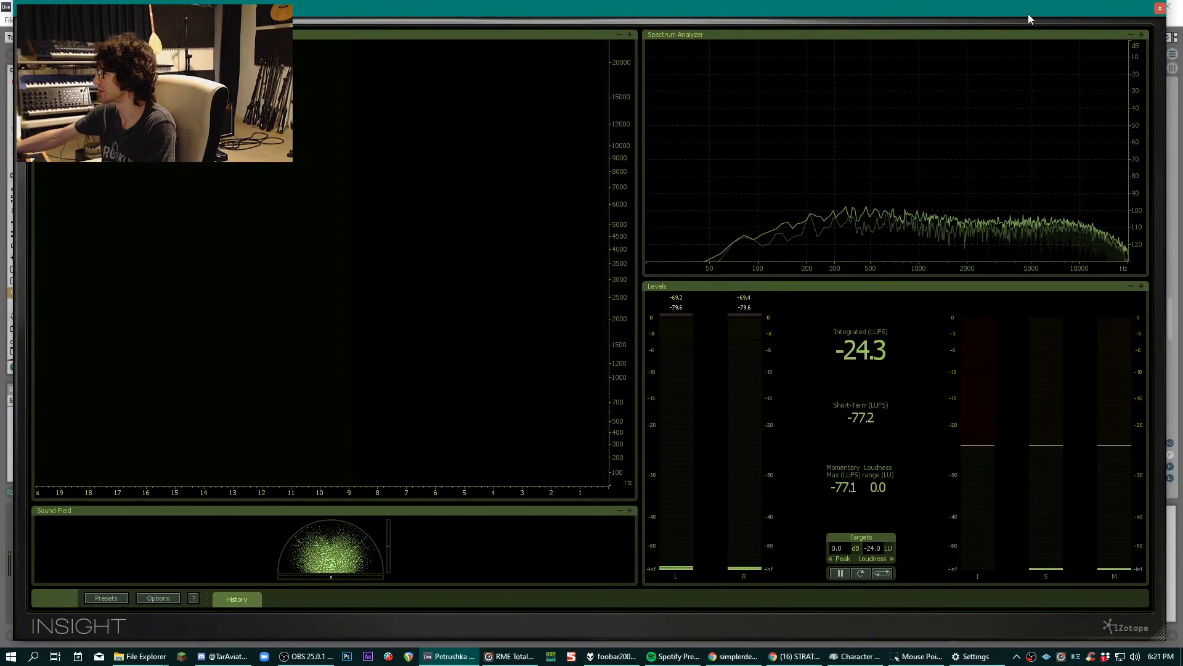
pyautogui.moveTo(1023, 11); pyautogui.dragTo(370, 6)
pyautogui.click(516, 3)
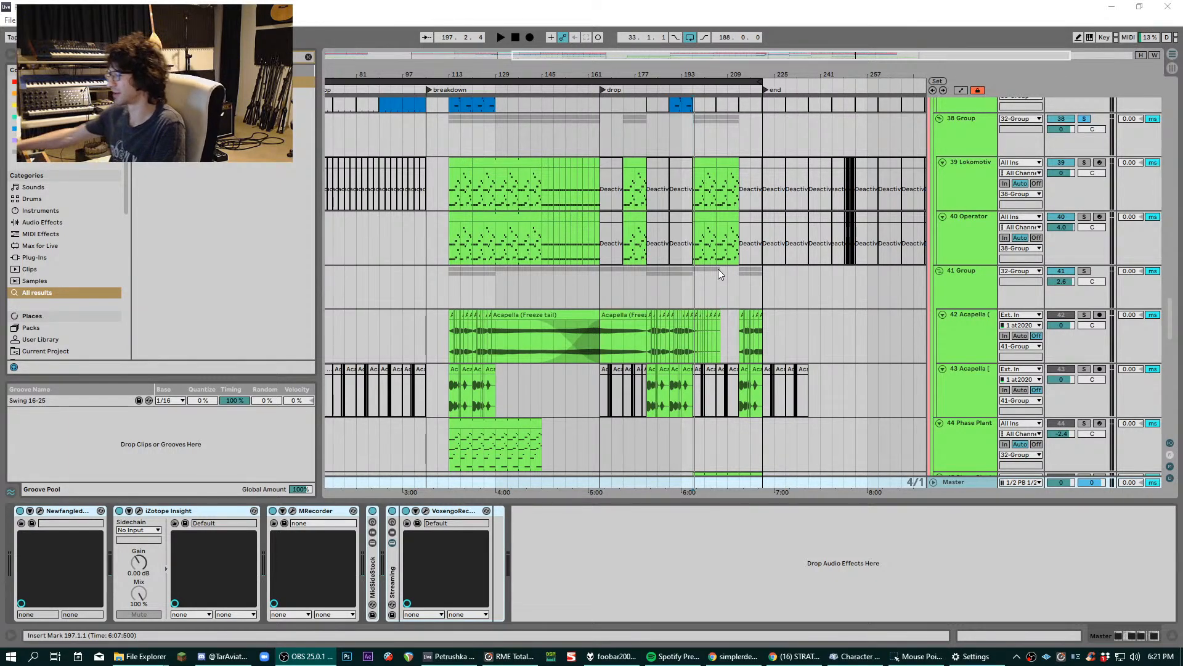
# - Review the device chains of the 39 Lokomotiv, 38 Group and 37 Sylenth1 tracks one after another
pyautogui.click(953, 179)
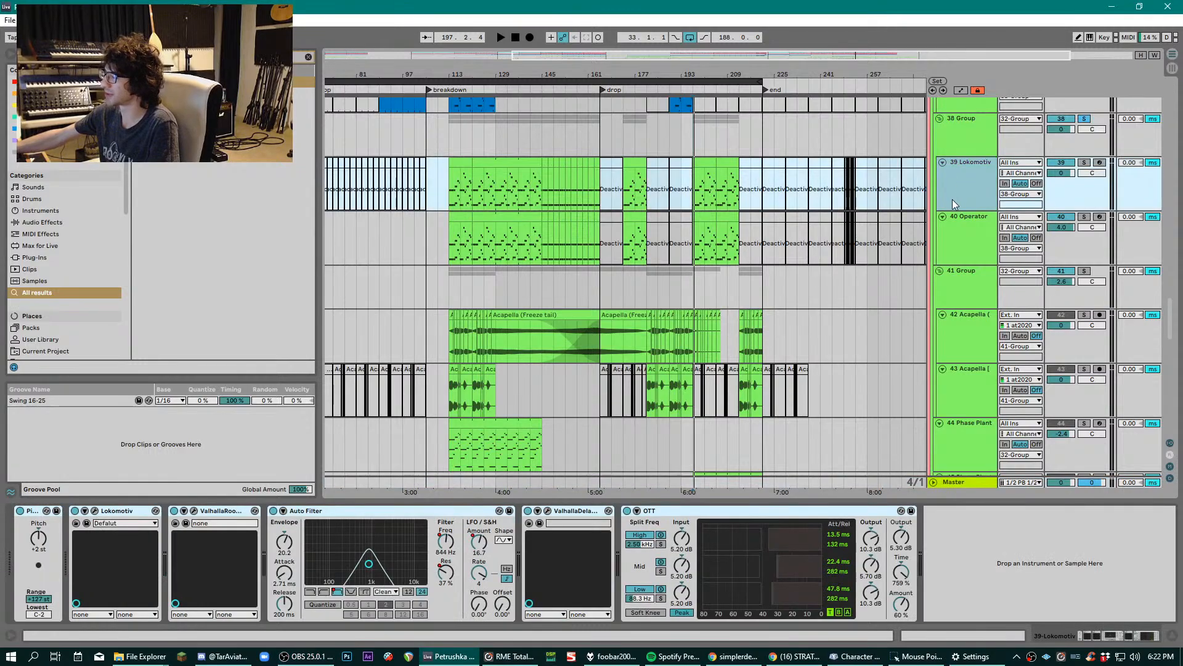
pyautogui.scroll(2, 956, 253)
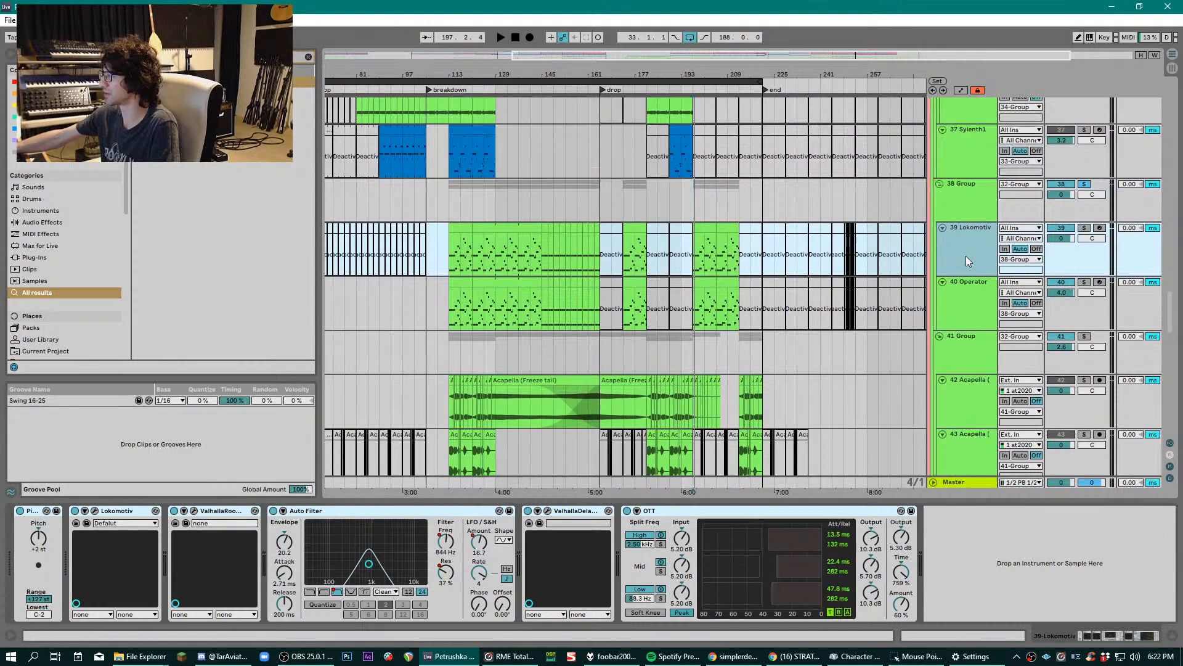
pyautogui.scroll(1, 966, 257)
pyautogui.click(967, 257)
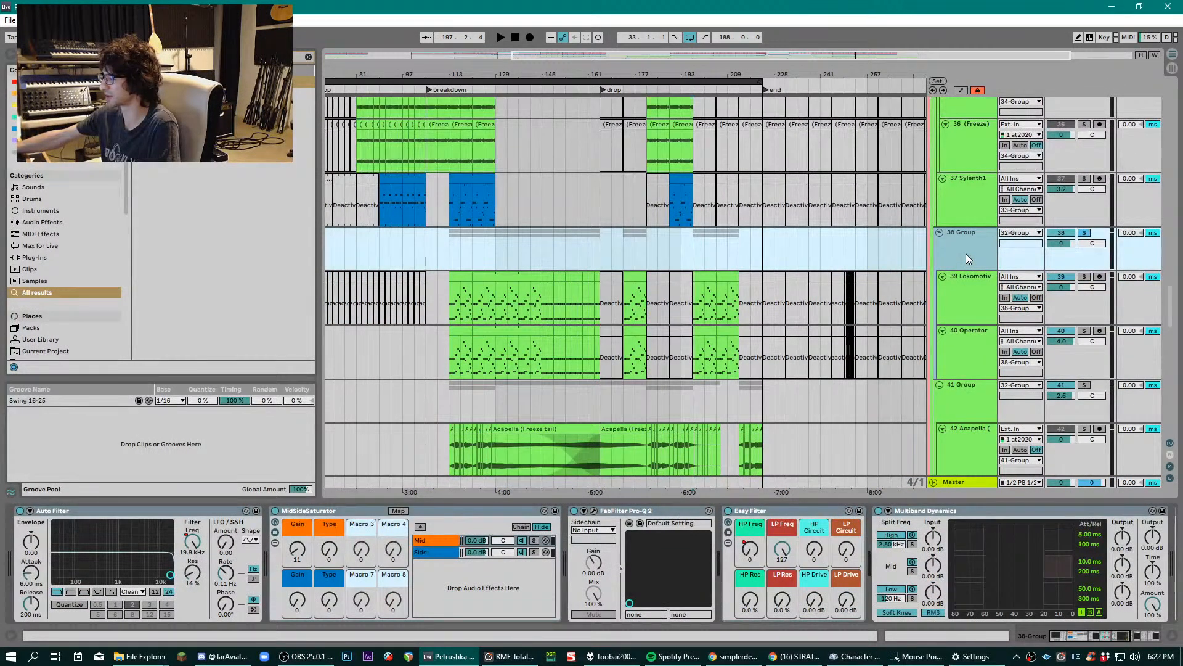
pyautogui.scroll(2, 966, 258)
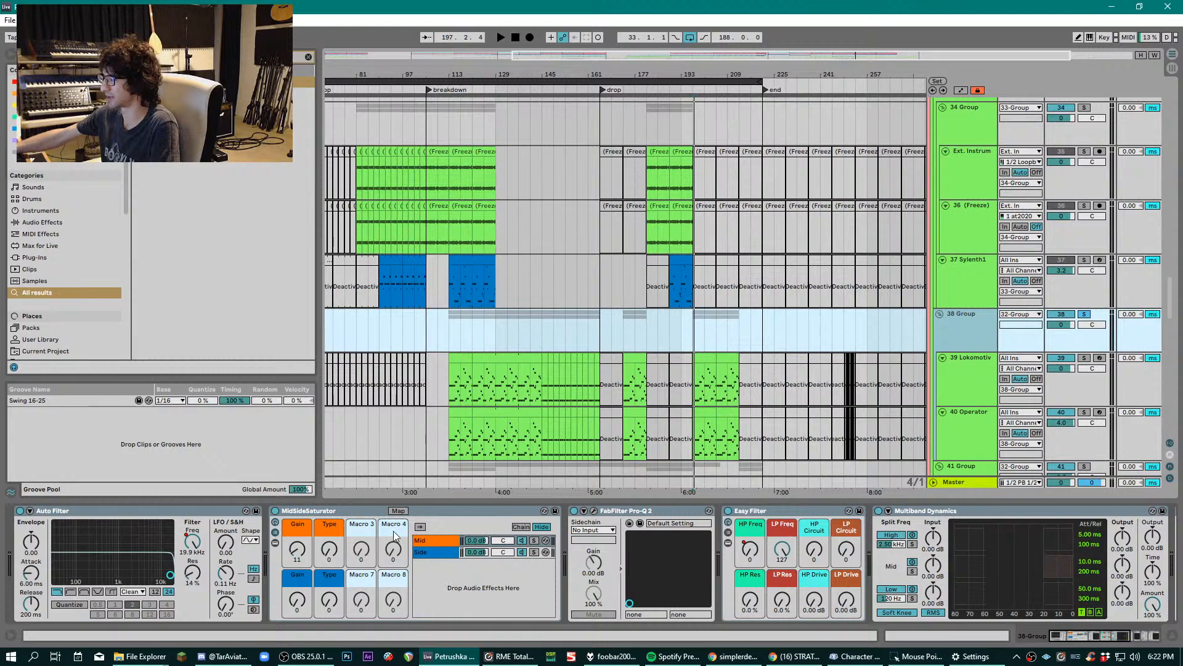
pyautogui.click(956, 275)
pyautogui.scroll(1, 959, 276)
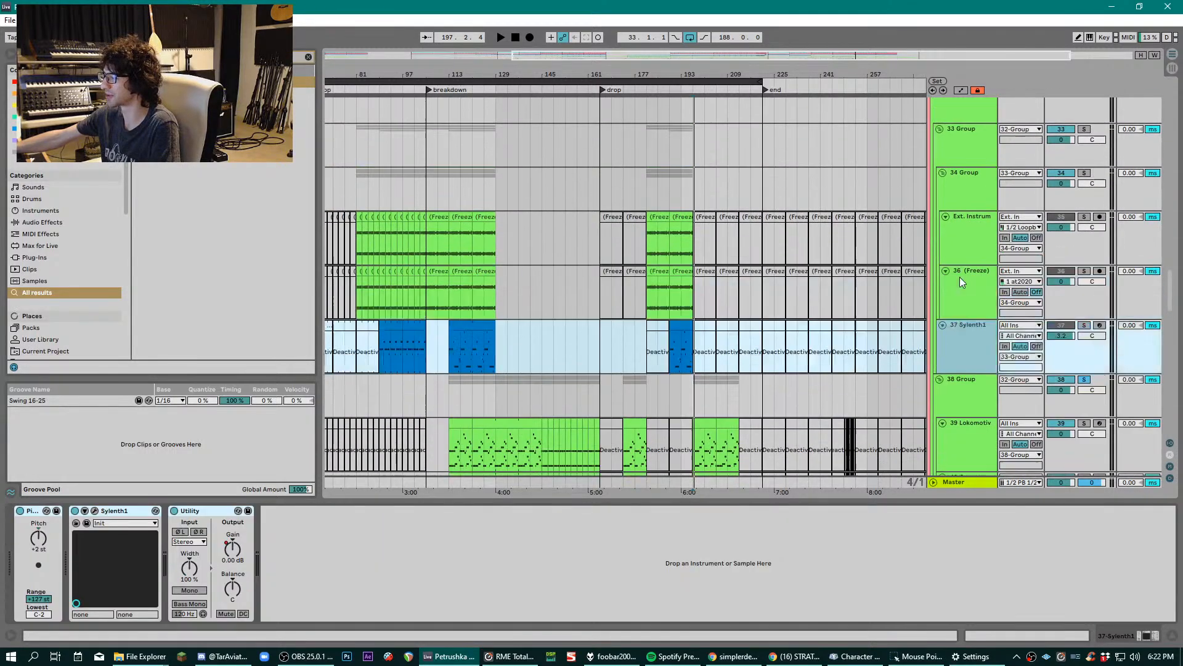
# - Show the 34 Group device chain, check each of the three Audio Effect Rack chains, and view the remaining effects through the final Utility
pyautogui.click(966, 194)
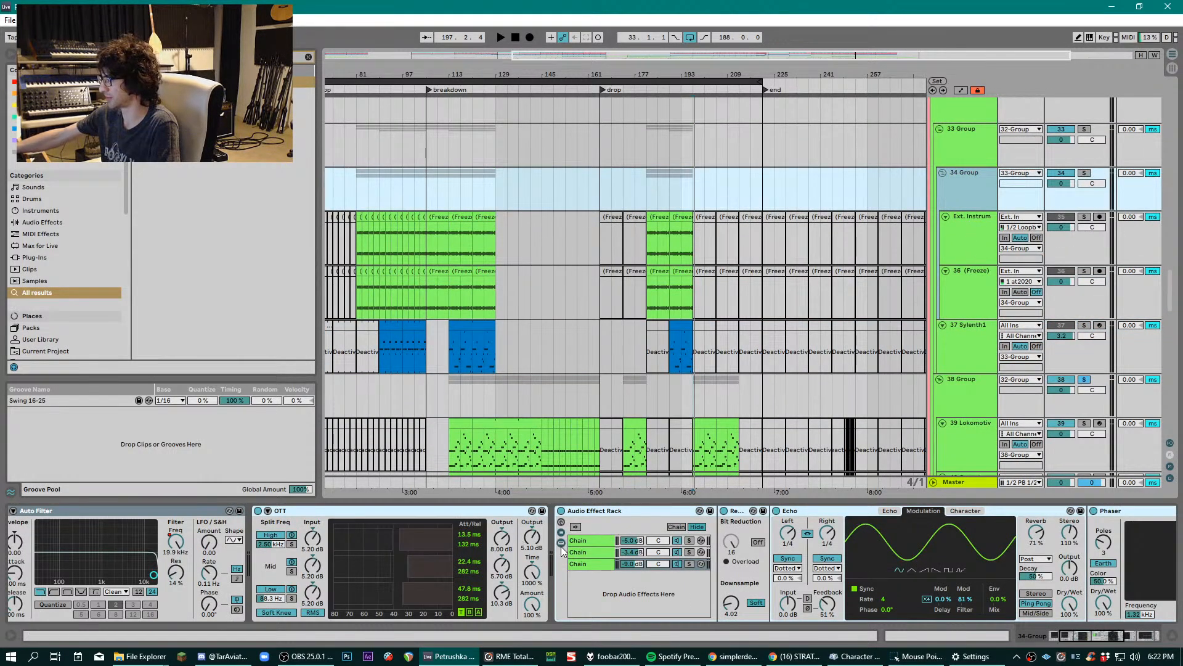
pyautogui.click(591, 541)
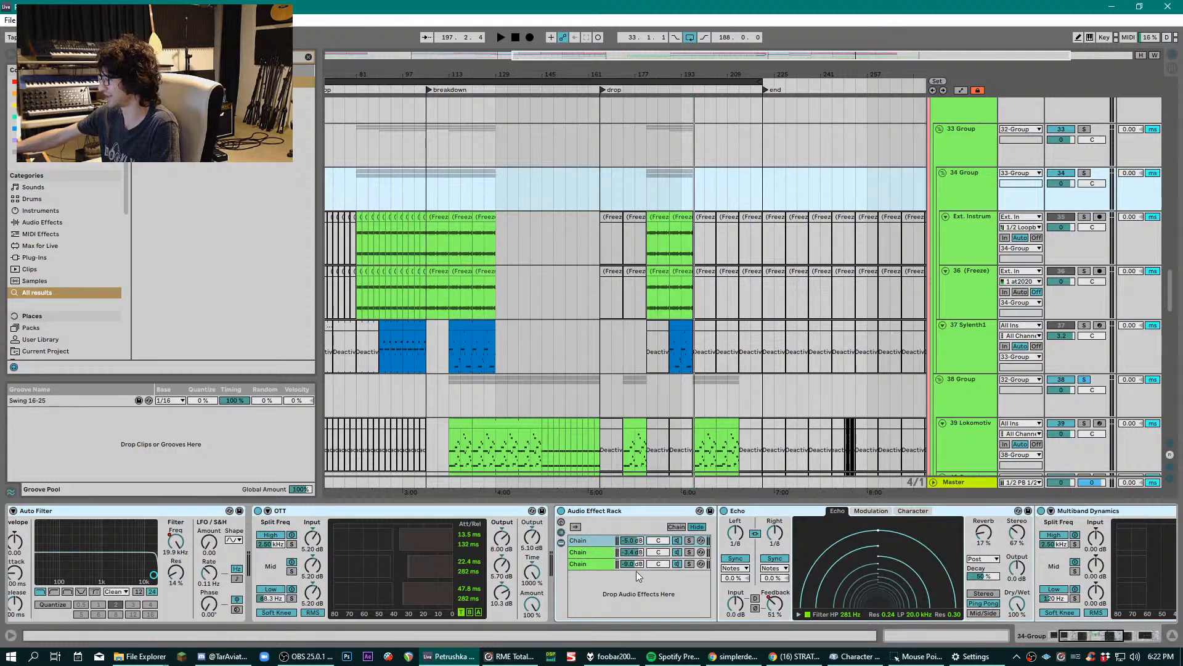
pyautogui.click(598, 552)
pyautogui.click(594, 563)
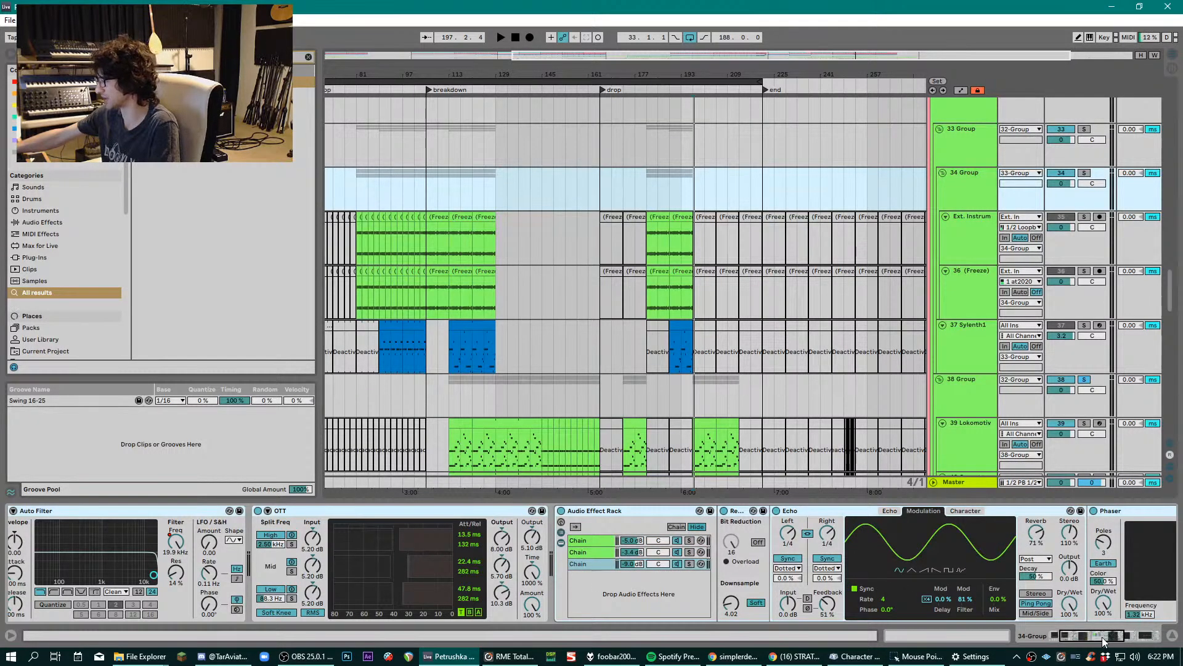
pyautogui.moveTo(1103, 641); pyautogui.dragTo(1144, 641)
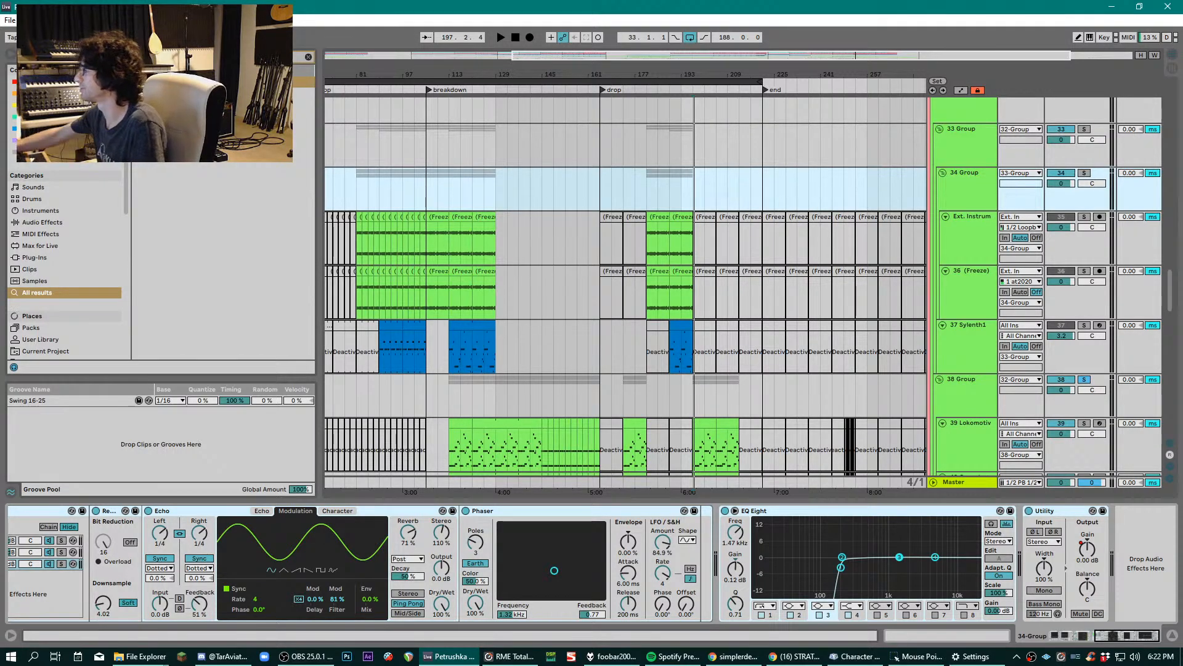
# - Solo the 20 Drum Rack track, play it from bar 205 and from the start of its drop clip, and unsolo it while playing
pyautogui.moveTo(1169, 299); pyautogui.dragTo(1180, 208)
pyautogui.click(724, 272)
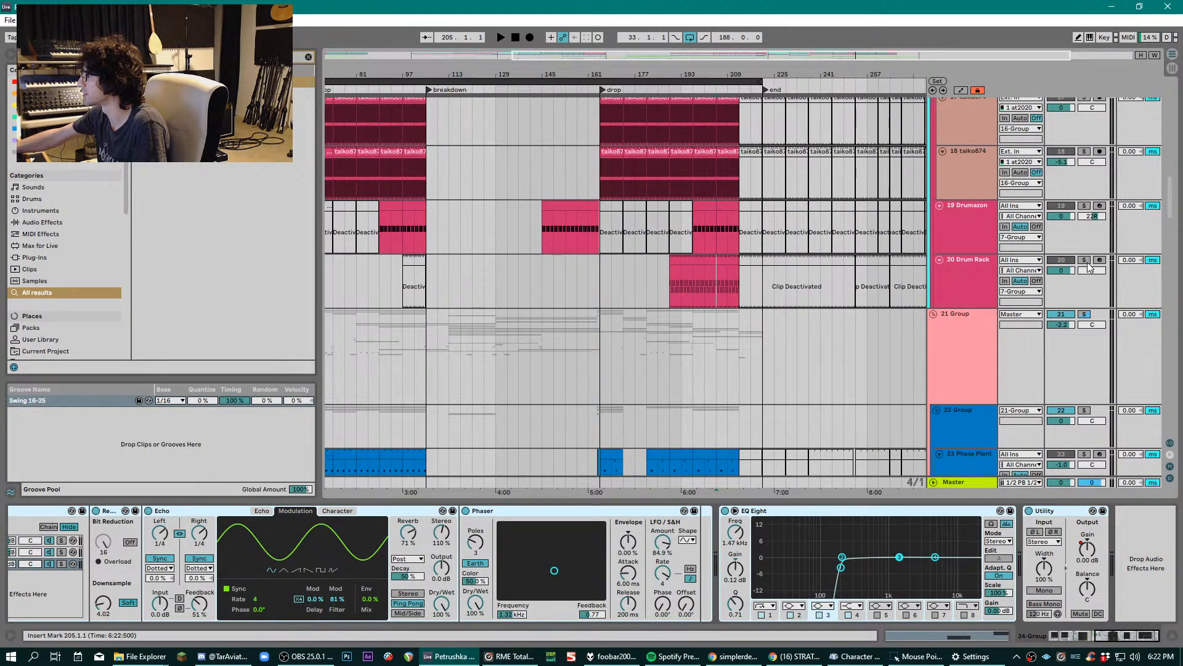
pyautogui.click(1085, 259)
pyautogui.press('space')
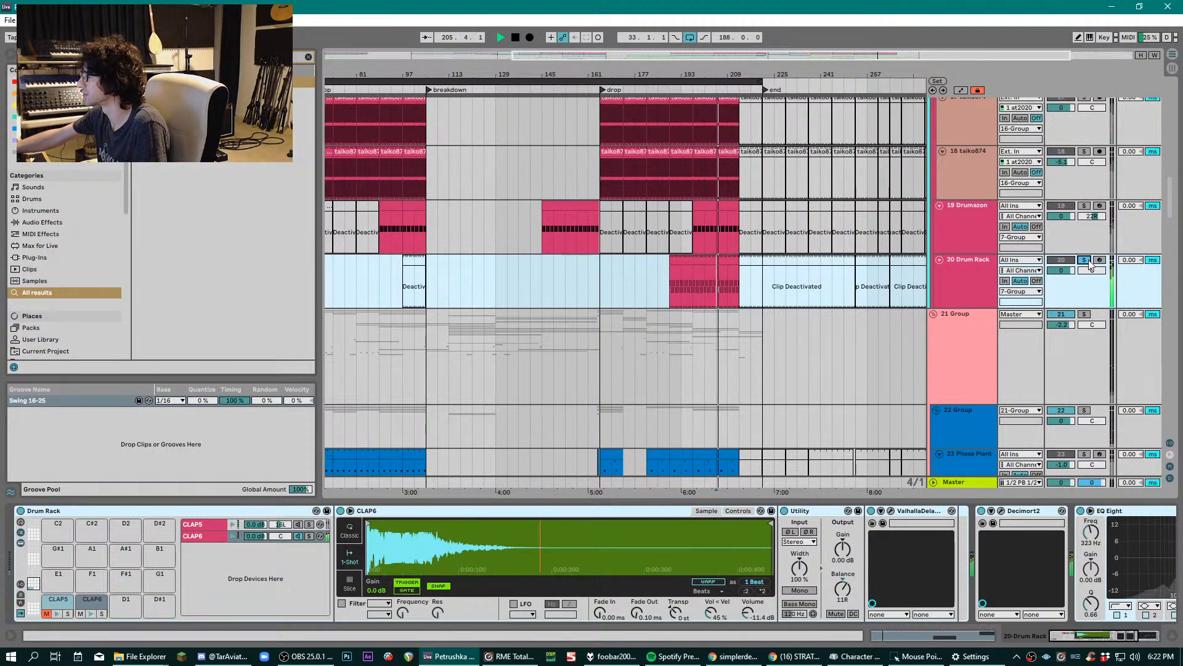
pyautogui.click(703, 260)
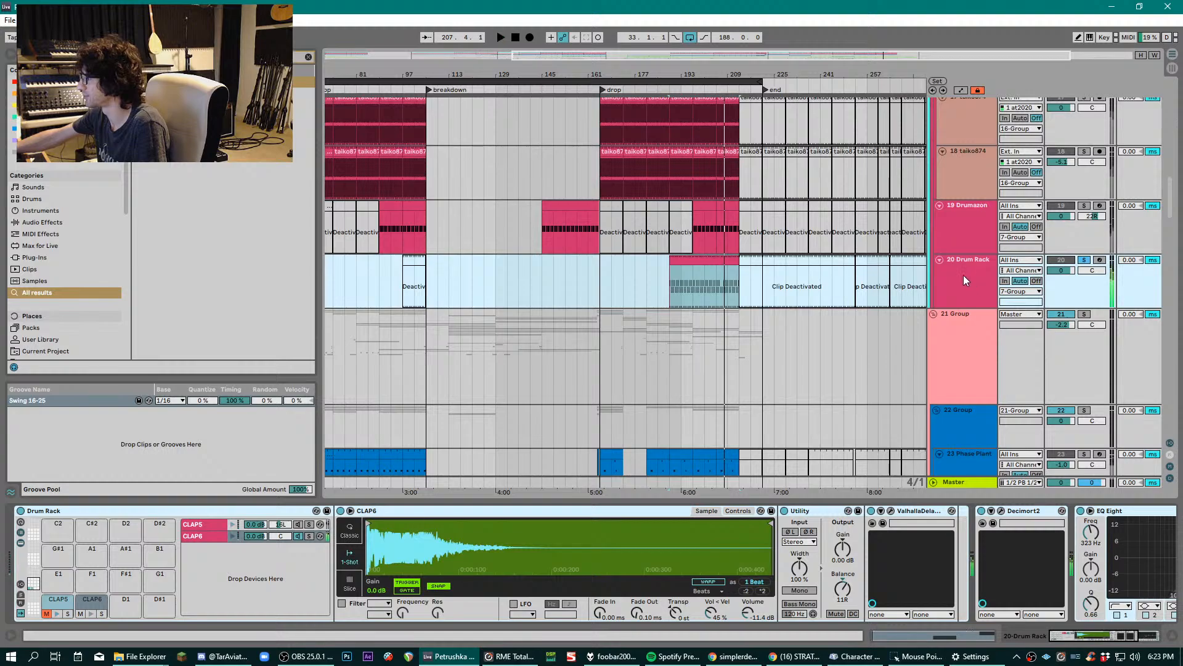
pyautogui.press('space')
pyautogui.press('space')
pyautogui.click(1085, 260)
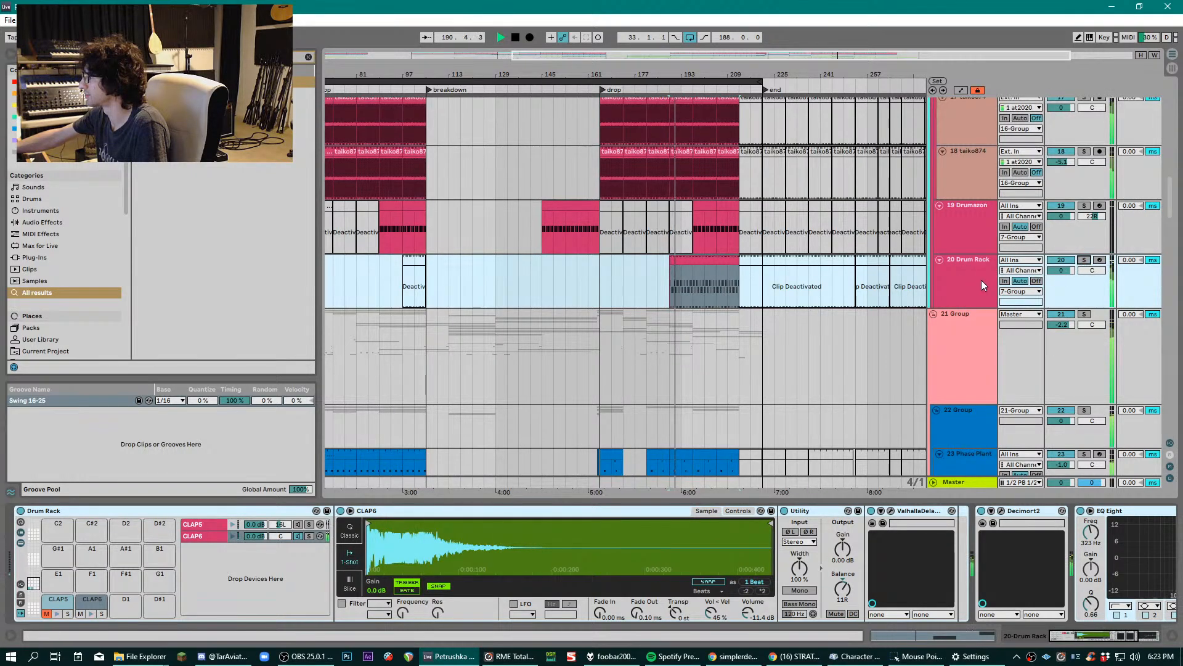
# - Review the Drum Rack's effects, including its ValhallaDelay window and the CLAP5 pad, and solo the 20 Drum Rack track again
pyautogui.click(1070, 629)
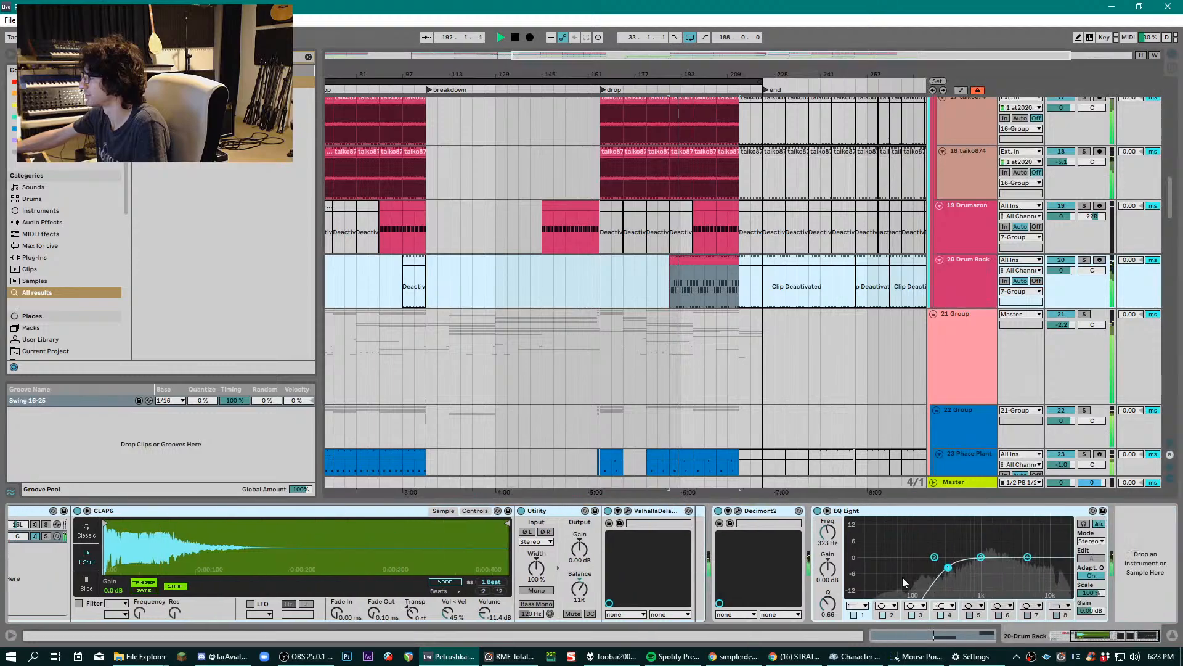
pyautogui.click(627, 511)
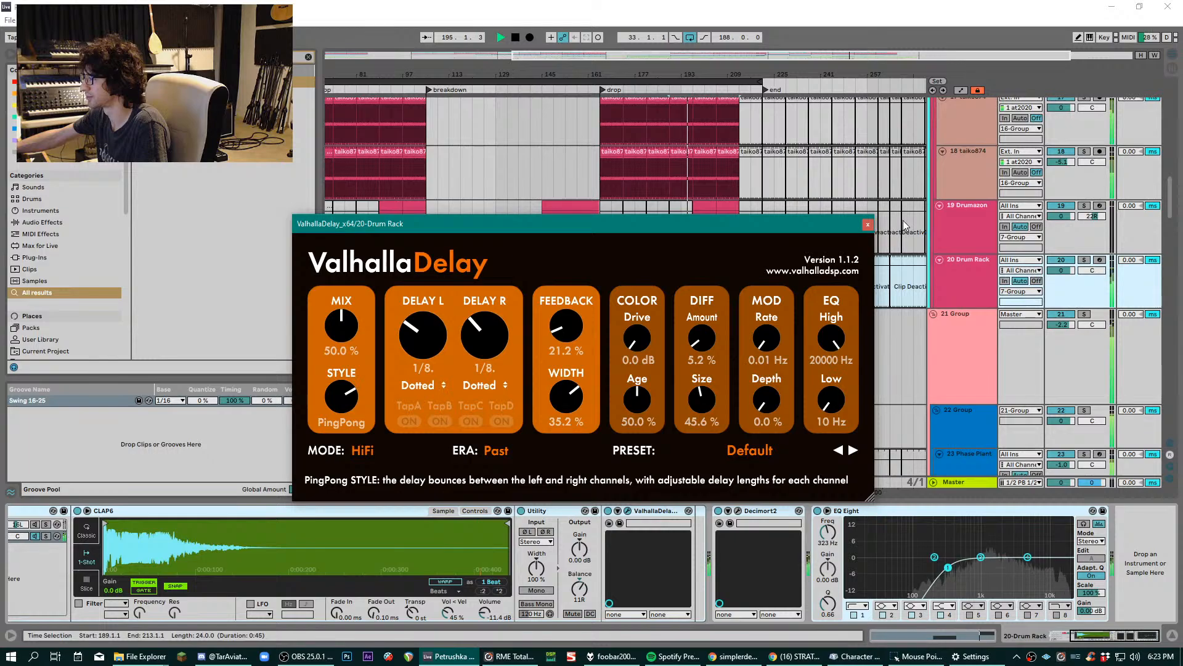
pyautogui.click(869, 225)
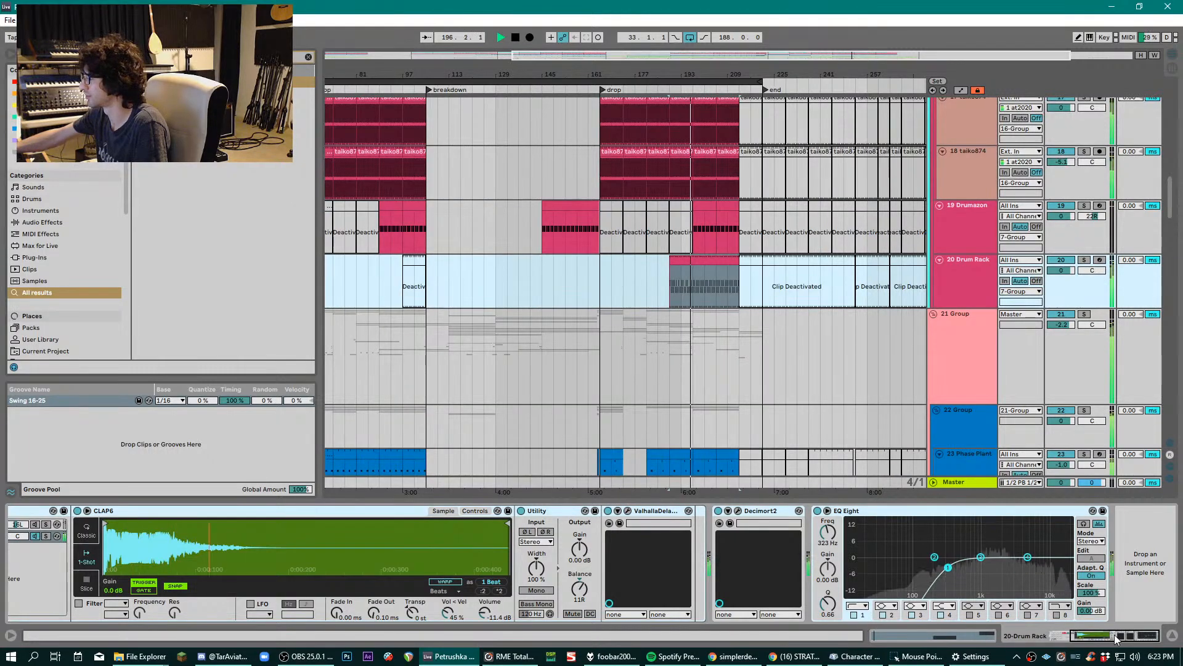
pyautogui.hscroll(-5, 185, 542)
pyautogui.click(188, 525)
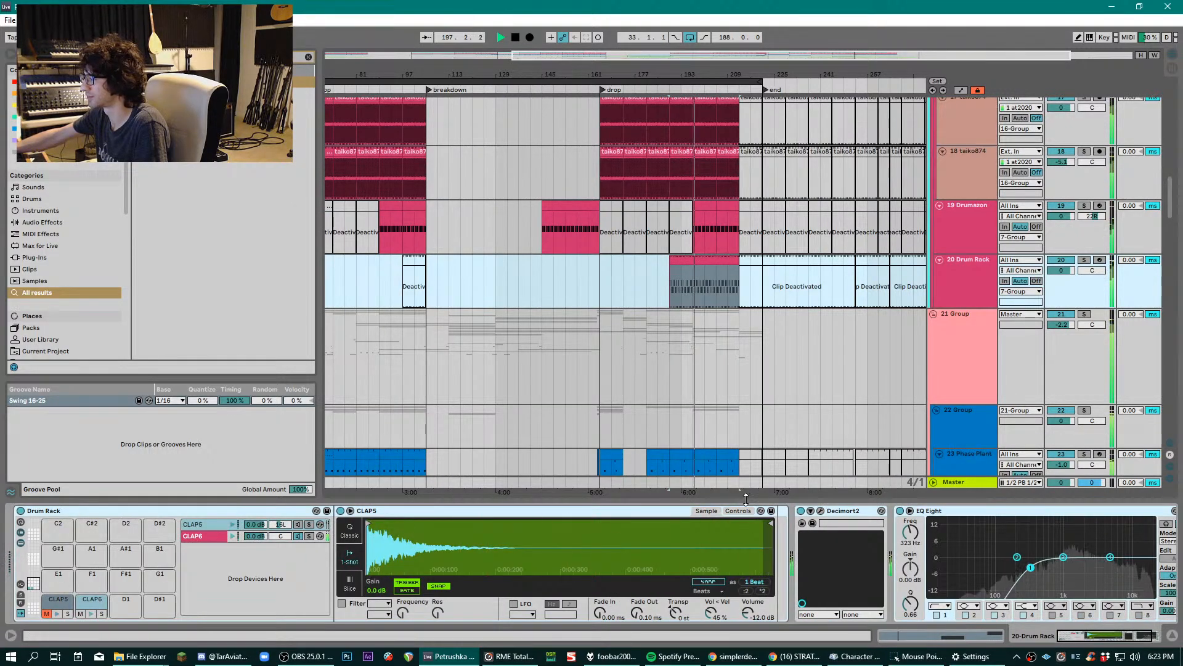
pyautogui.click(1084, 260)
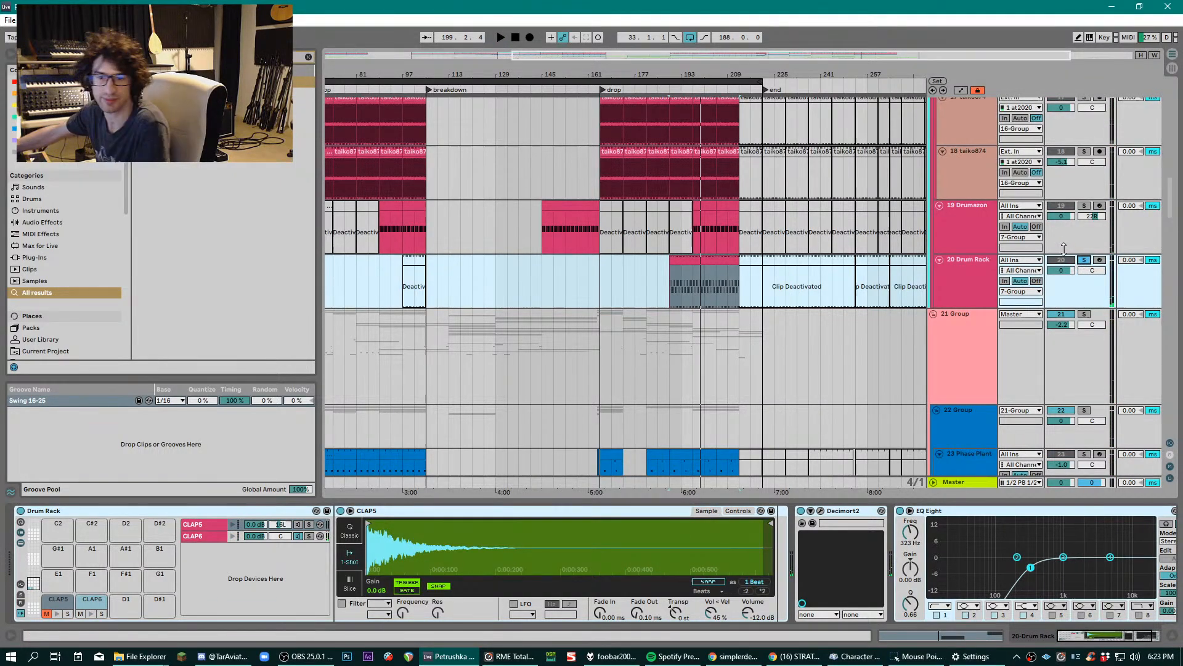
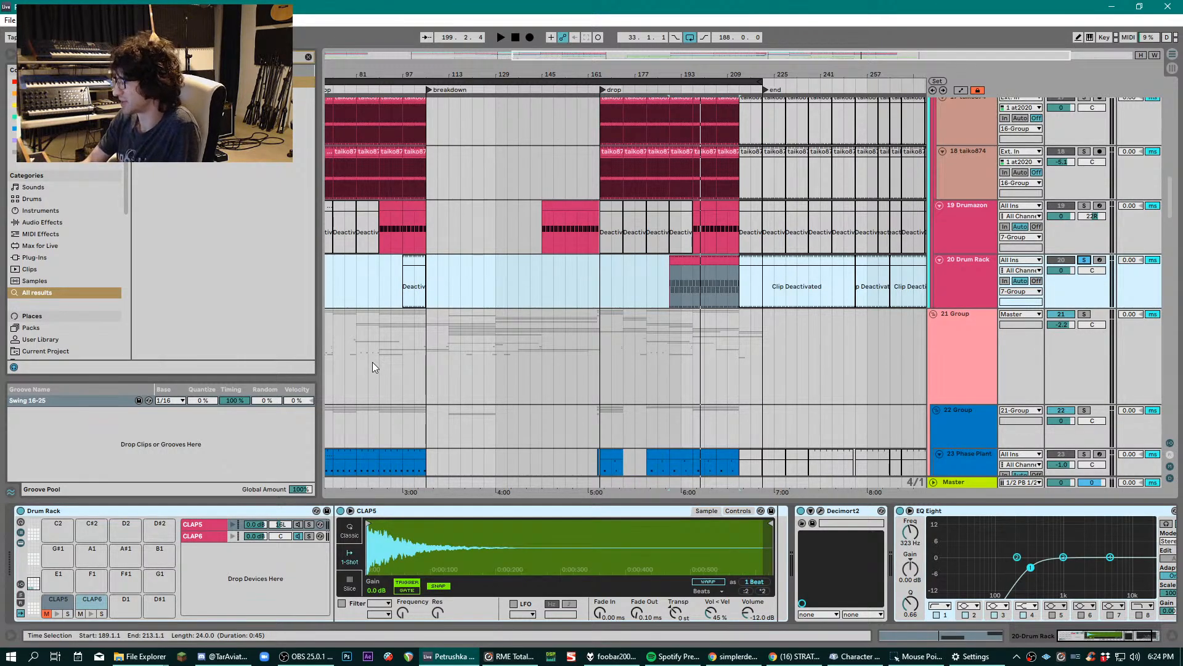
# - Play the 33 Group on its own from bar 105 in the breakdown, stop playback, and deactivate the group
pyautogui.scroll(-1, 670, 256)
pyautogui.scroll(-20, 671, 256)
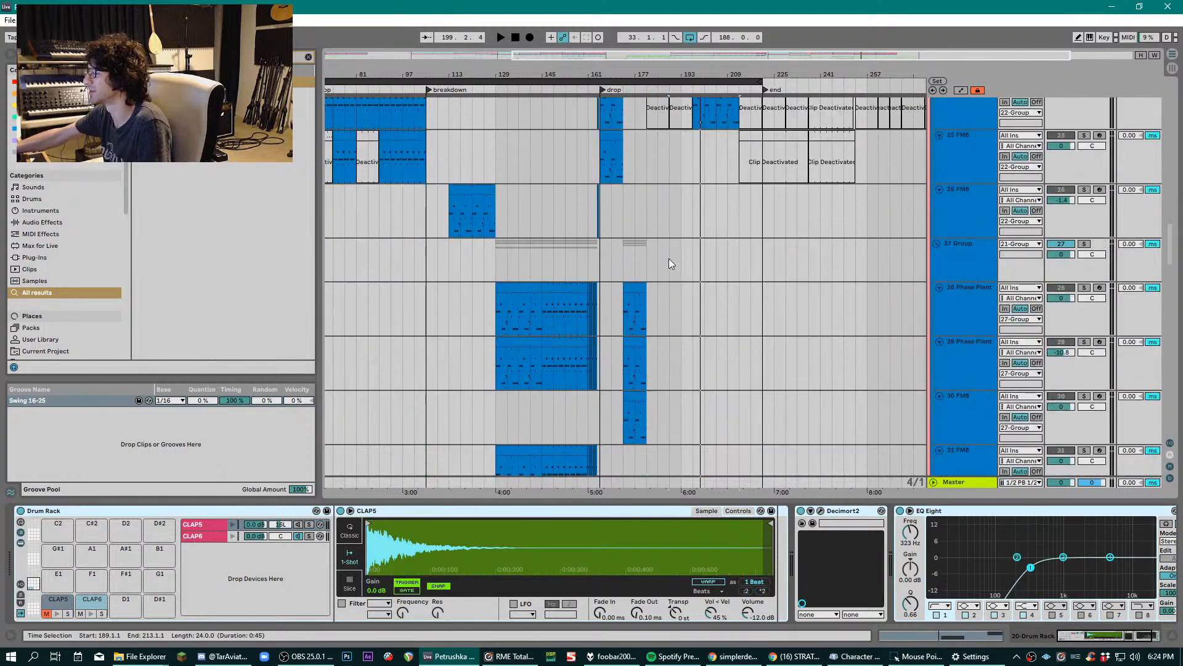
pyautogui.click(425, 291)
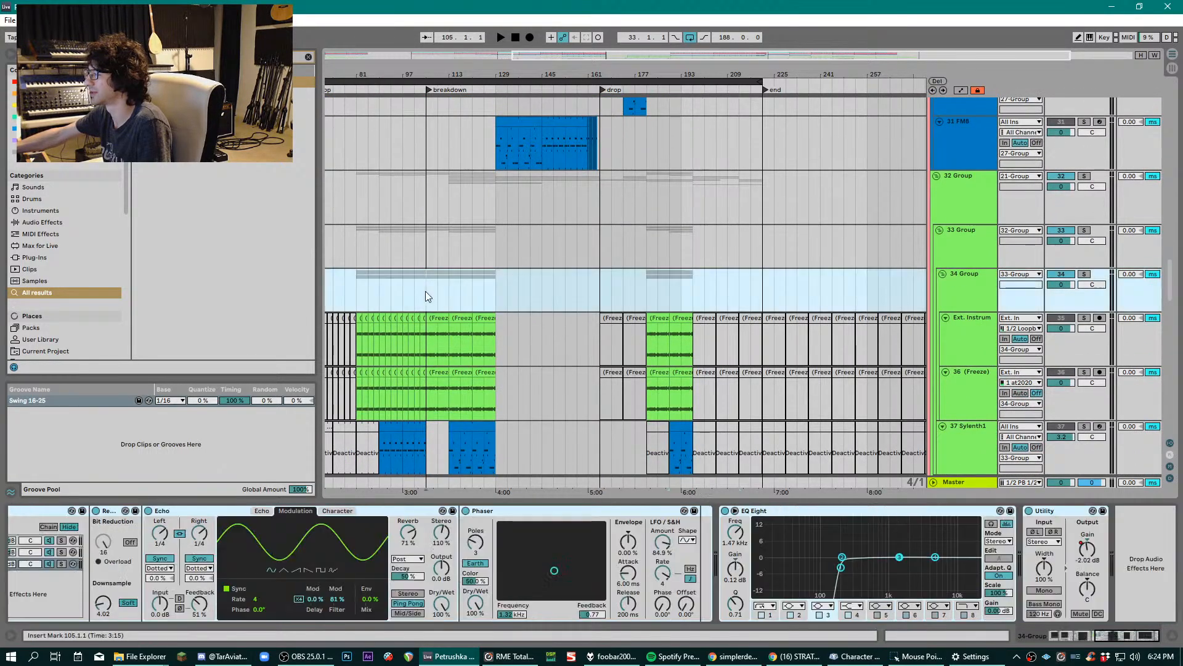
pyautogui.press('space')
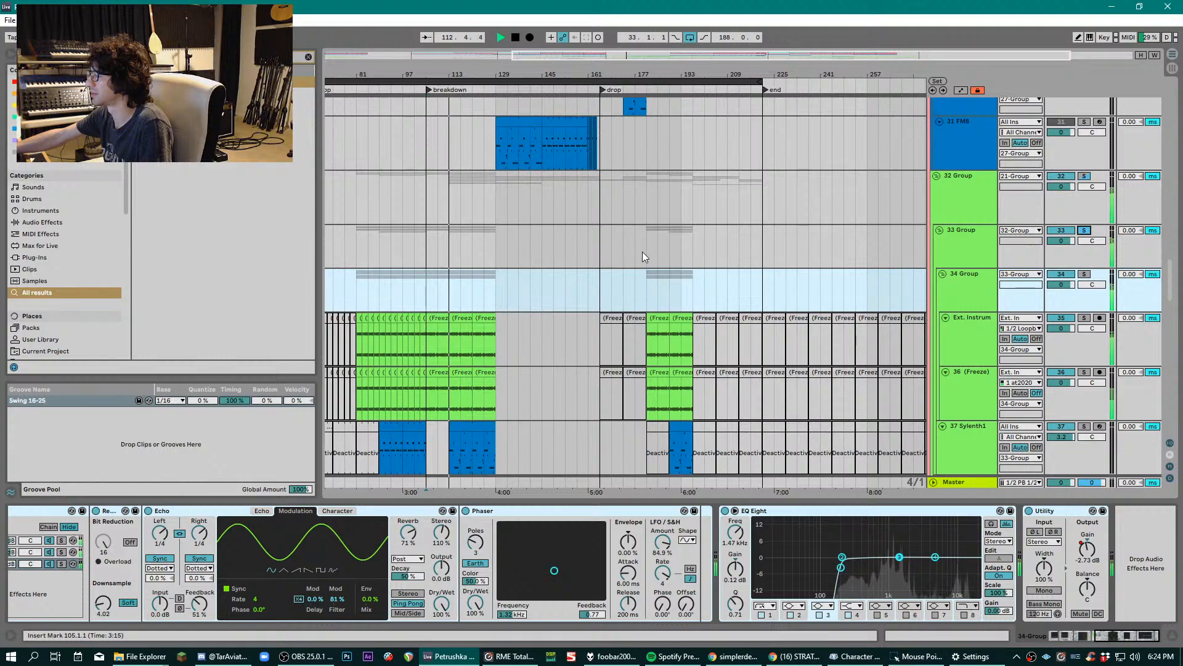
pyautogui.press('space')
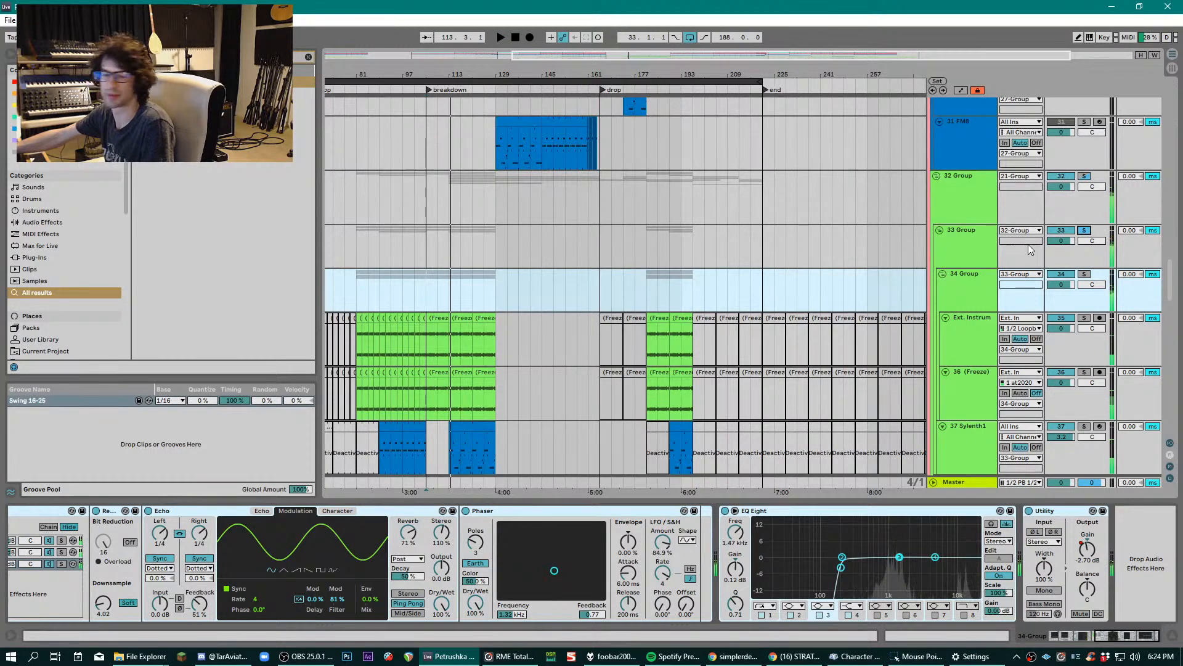
pyautogui.click(1061, 231)
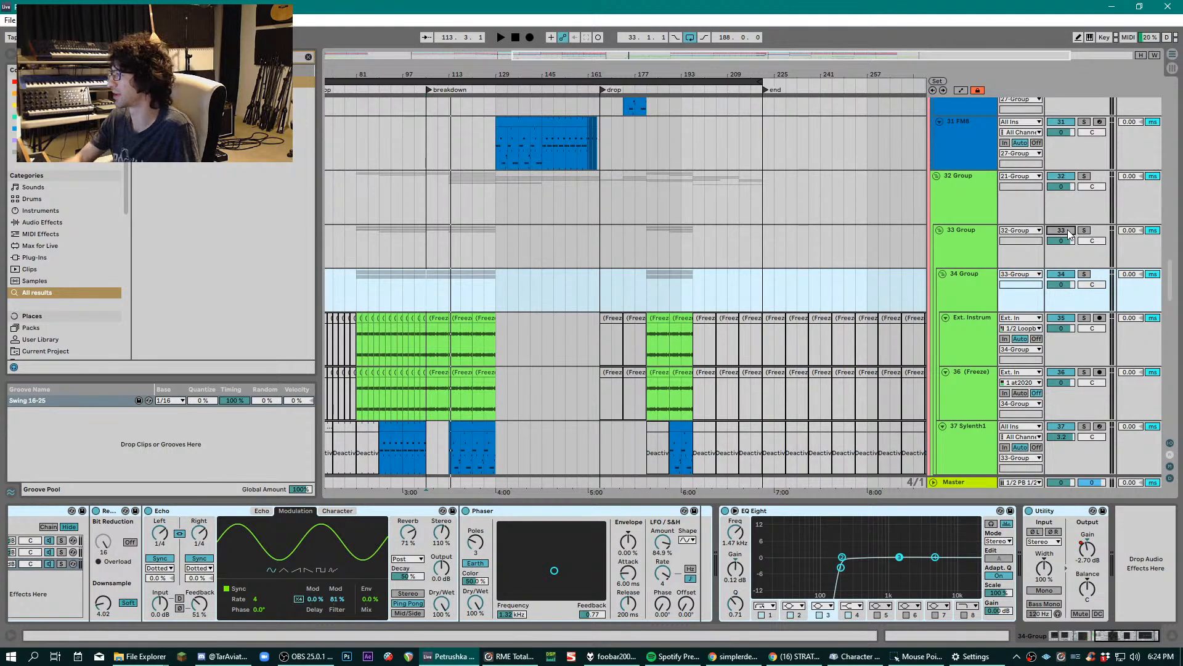
# - Return to the beginning of the arrangement and play it from bar 2 at the 7 Group drum track
pyautogui.moveTo(579, 71); pyautogui.dragTo(574, 62)
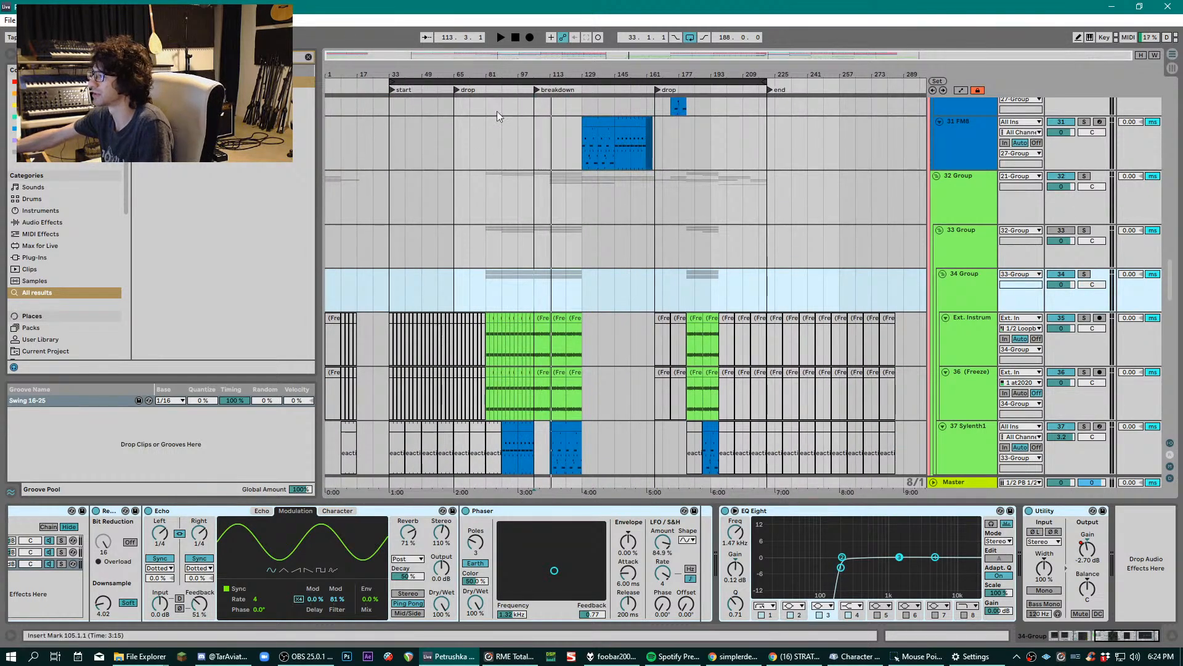
pyautogui.click(335, 230)
pyautogui.press('+')
pyautogui.press('+')
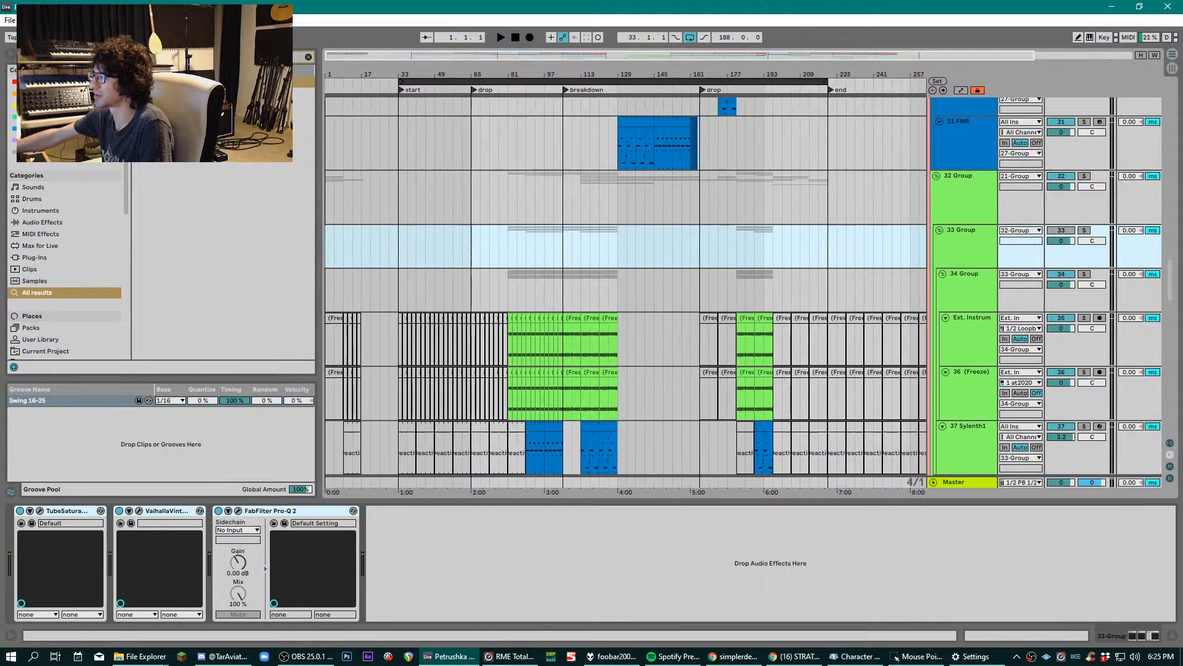
pyautogui.moveTo(1170, 278); pyautogui.dragTo(1174, 125)
pyautogui.click(329, 221)
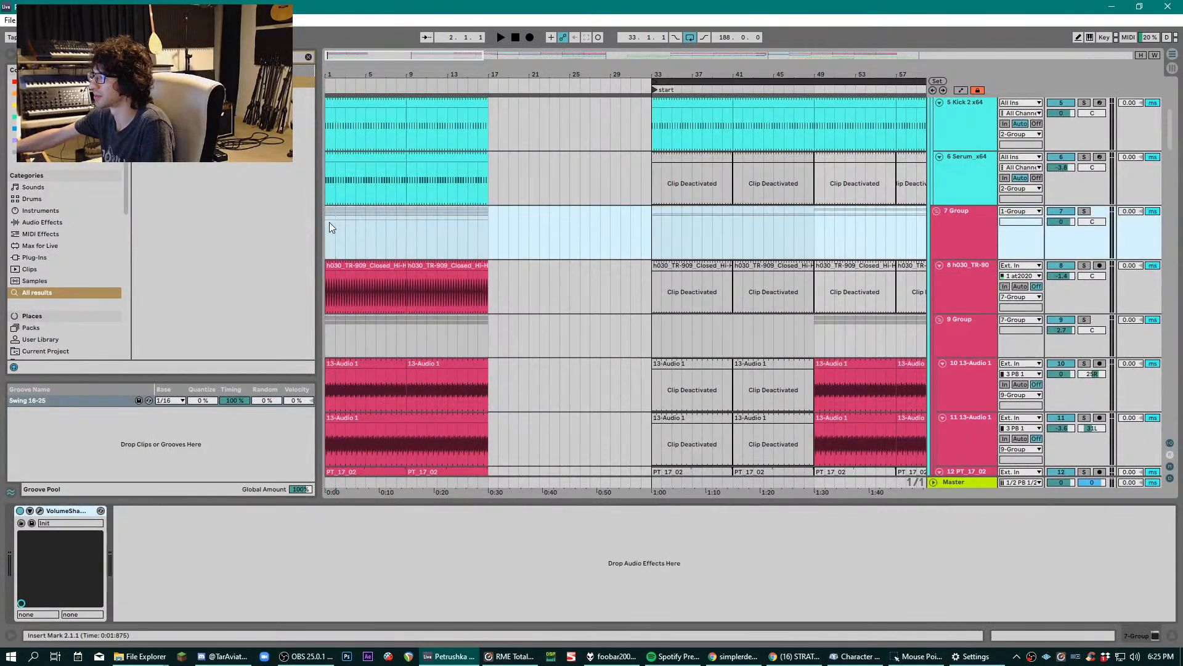
pyautogui.press('space')
# - Review the device chains of the 2 Group and its parent group at the start of the track list during playback
pyautogui.scroll(4, 468, 228)
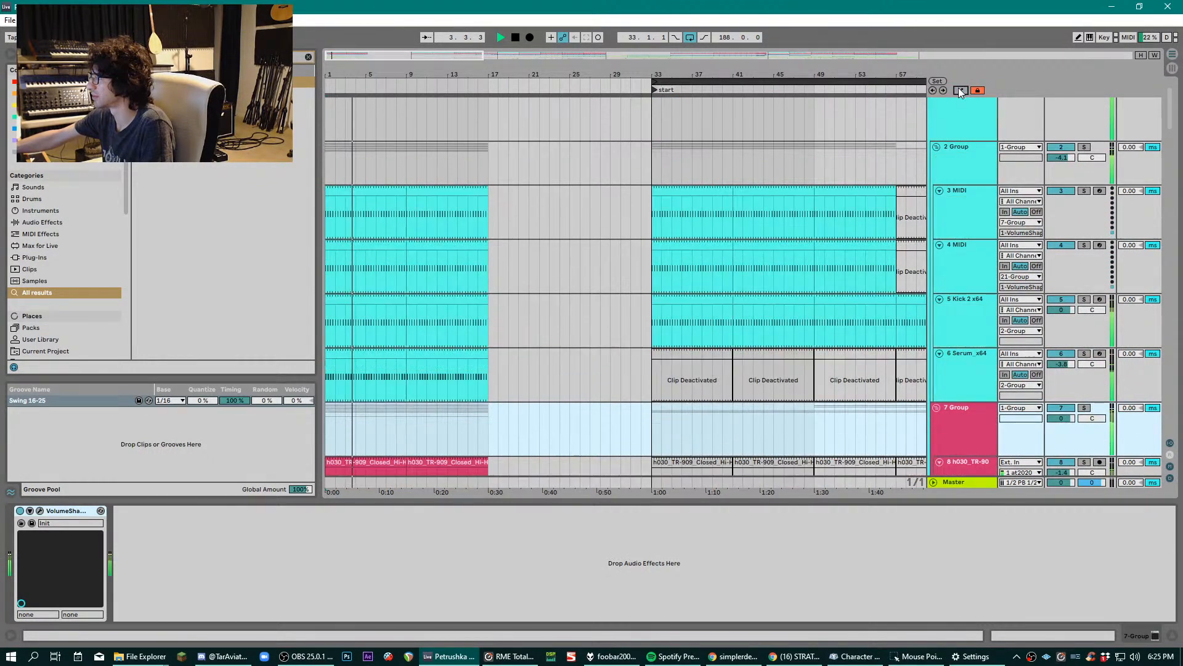
pyautogui.click(963, 152)
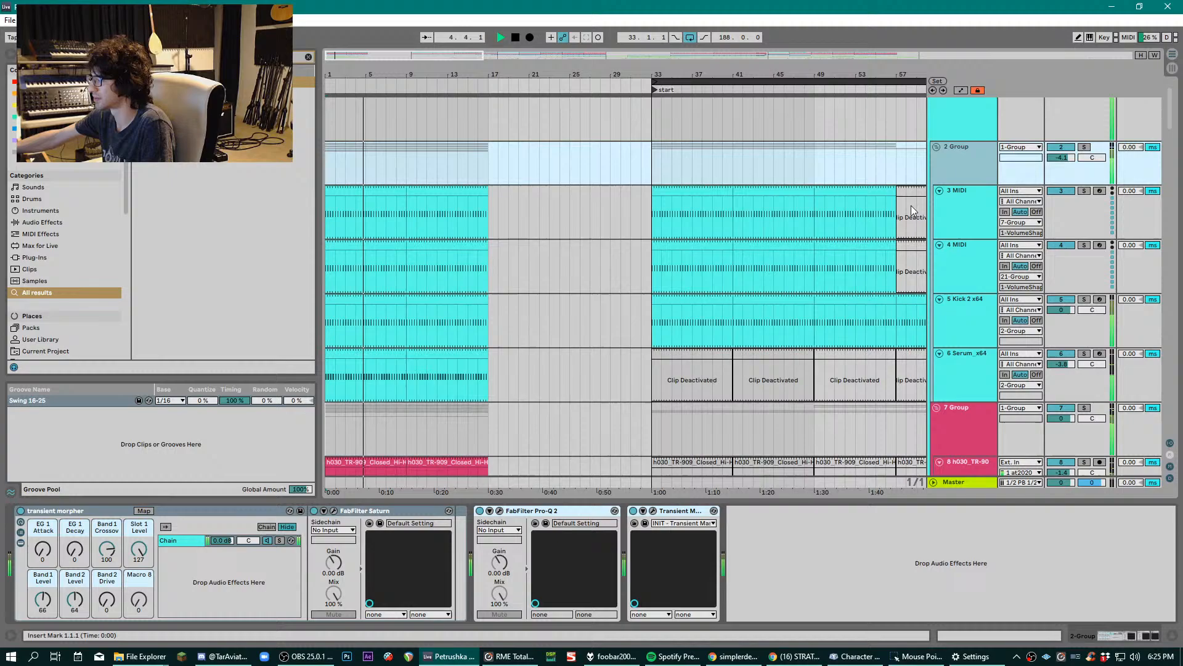
pyautogui.click(953, 124)
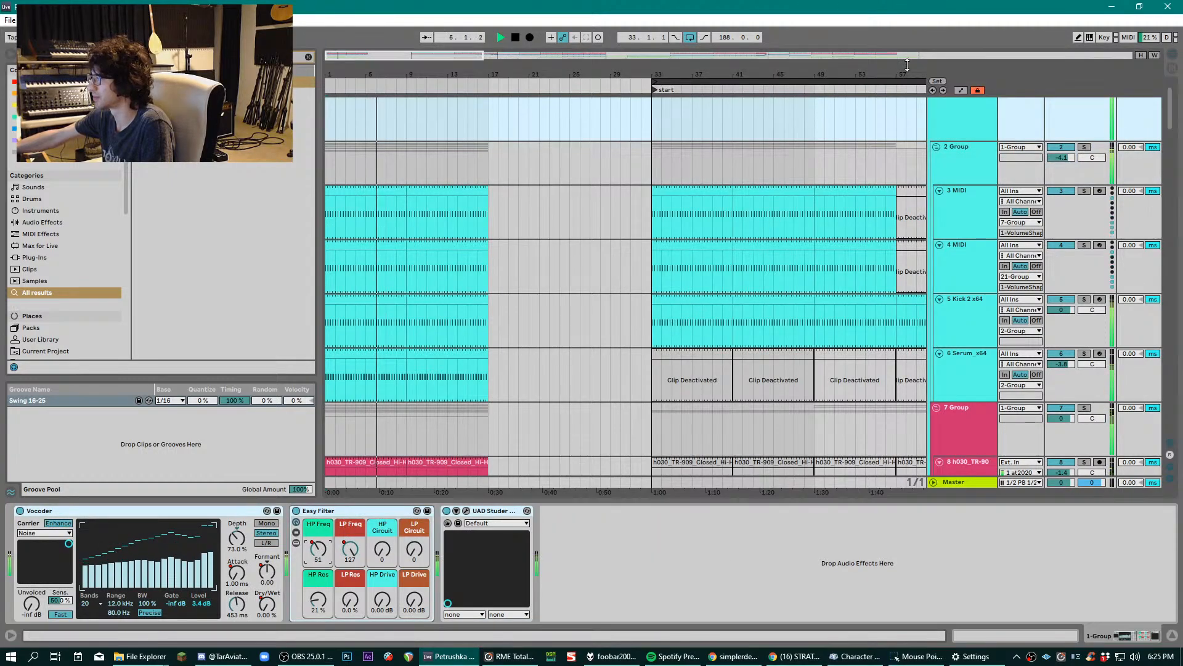
# - Show automation and edit the first group's HP Freq envelope, adding a breakpoint at about bar 26 and lowering everything before about bar 24 to 0
pyautogui.click(962, 90)
pyautogui.click(579, 119)
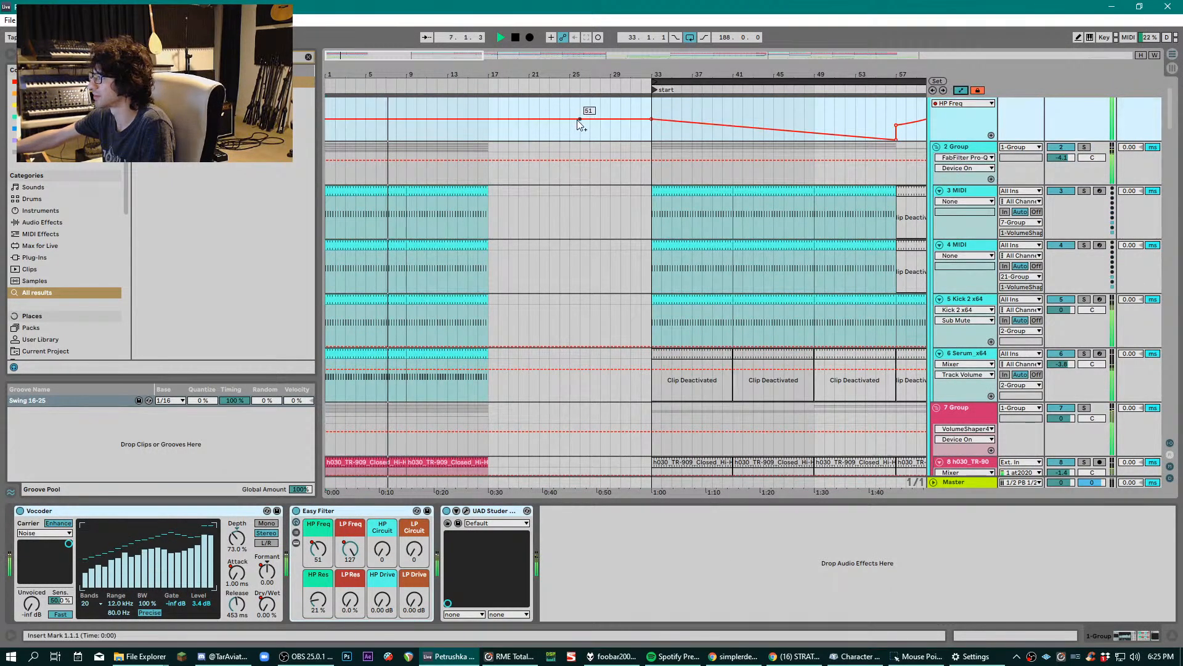
pyautogui.moveTo(560, 119); pyautogui.dragTo(560, 139)
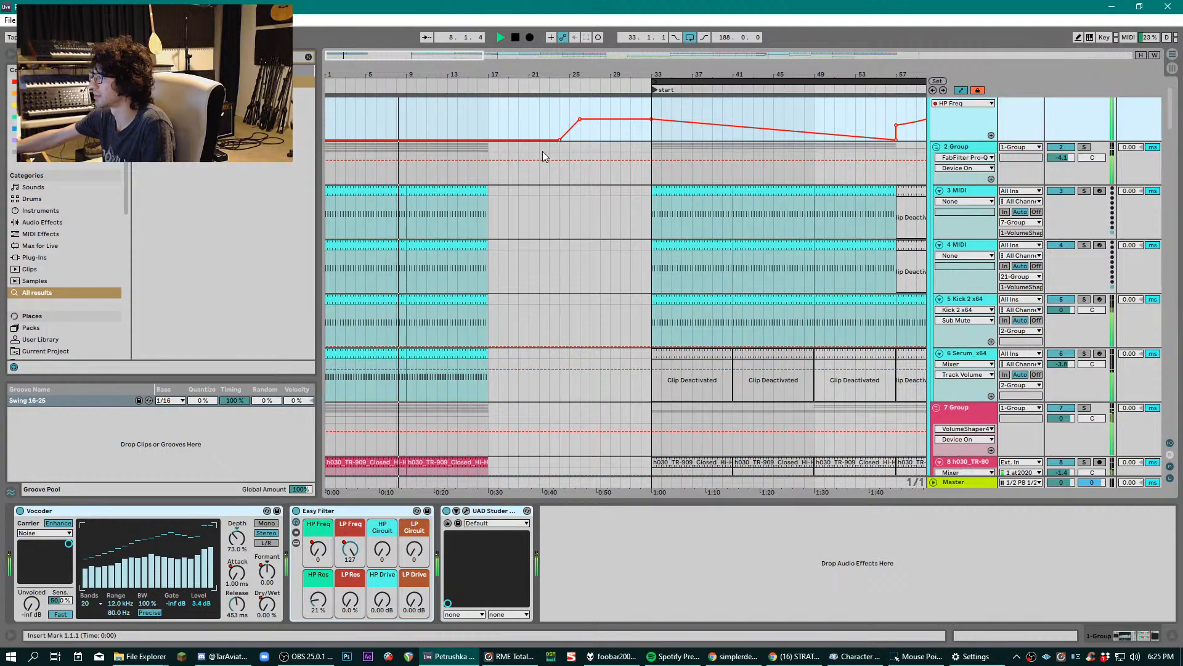
# - Hide the automation lanes and loop bars 9 to 17 using a time selection on the 13 Group
pyautogui.press('-')
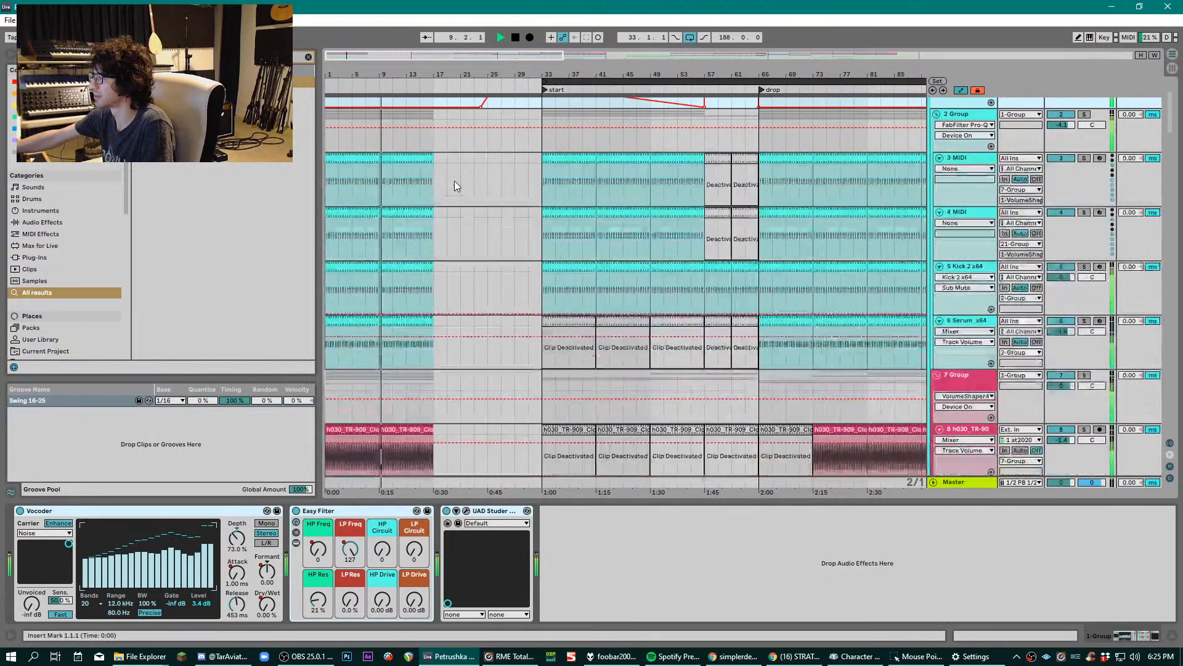
pyautogui.scroll(-1, 454, 180)
pyautogui.scroll(-4, 454, 187)
pyautogui.scroll(-10, 453, 187)
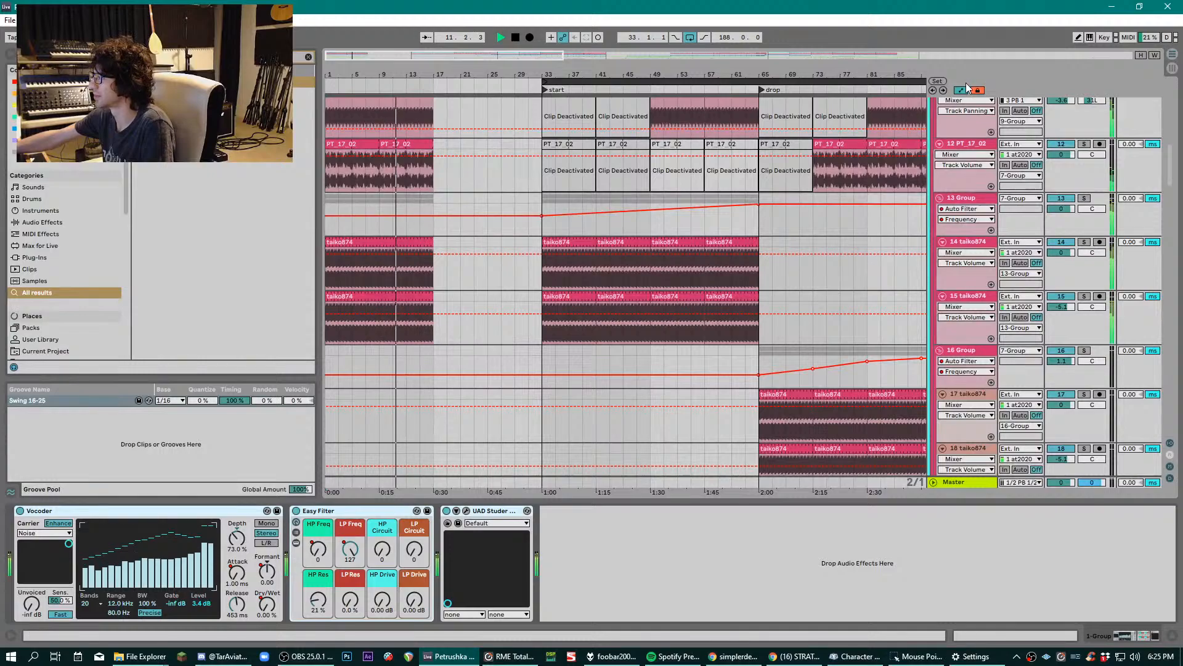
pyautogui.press('a')
pyautogui.moveTo(436, 210); pyautogui.dragTo(375, 209)
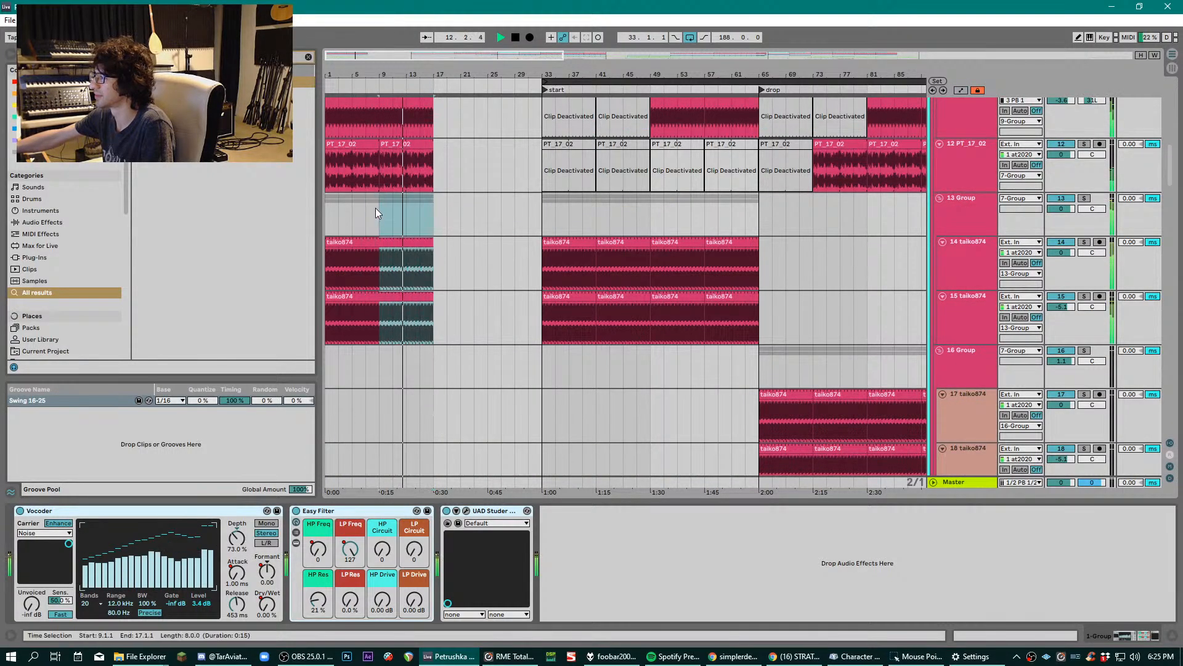
pyautogui.hotkey('ctrl', 'l')
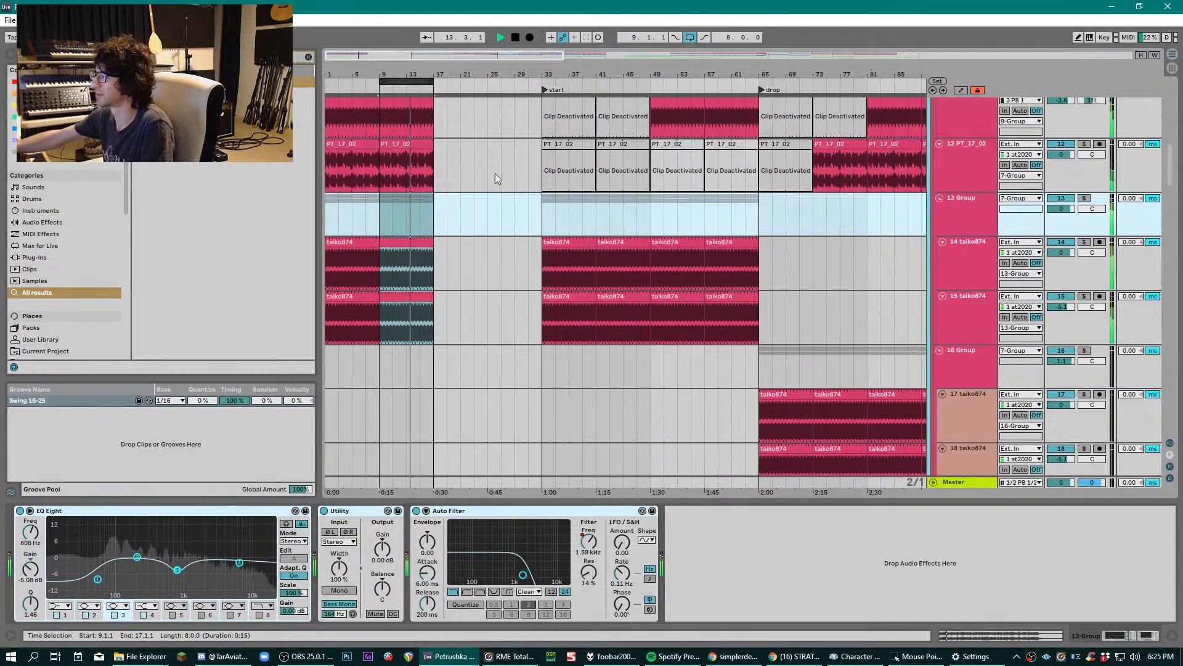
# - Stop playback, move the loop to bars 1–9, and play it from the start while briefly soloing the 38 Group
pyautogui.scroll(-15, 499, 234)
pyautogui.press('space')
pyautogui.scroll(-15, 499, 234)
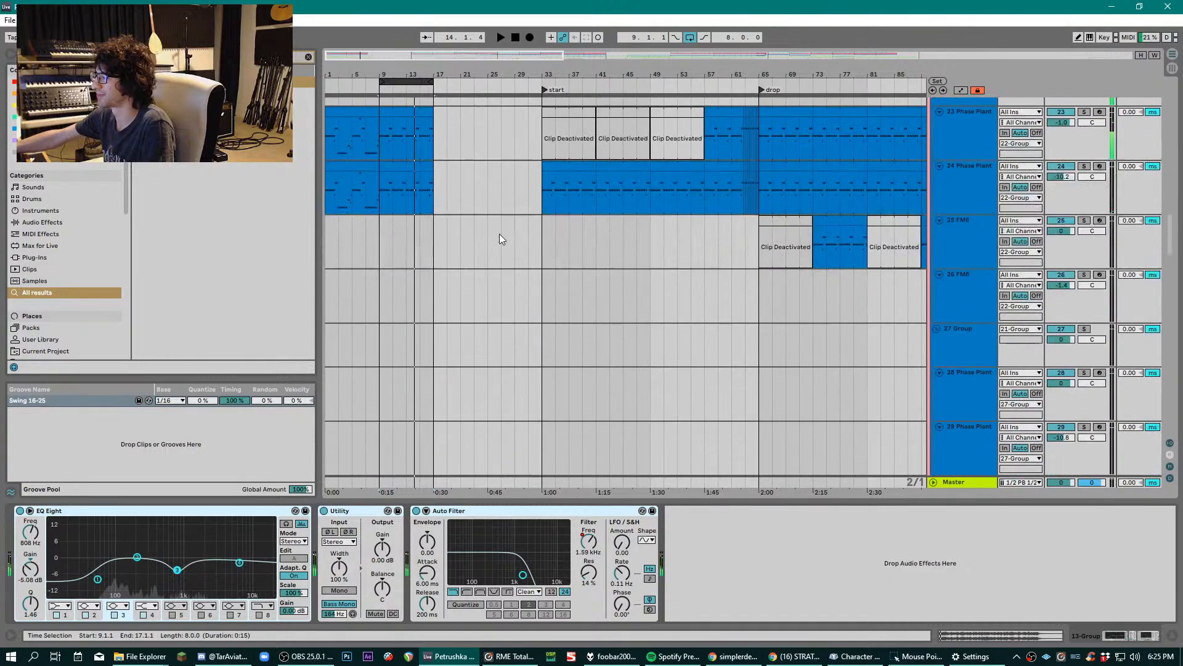
pyautogui.scroll(-6, 509, 260)
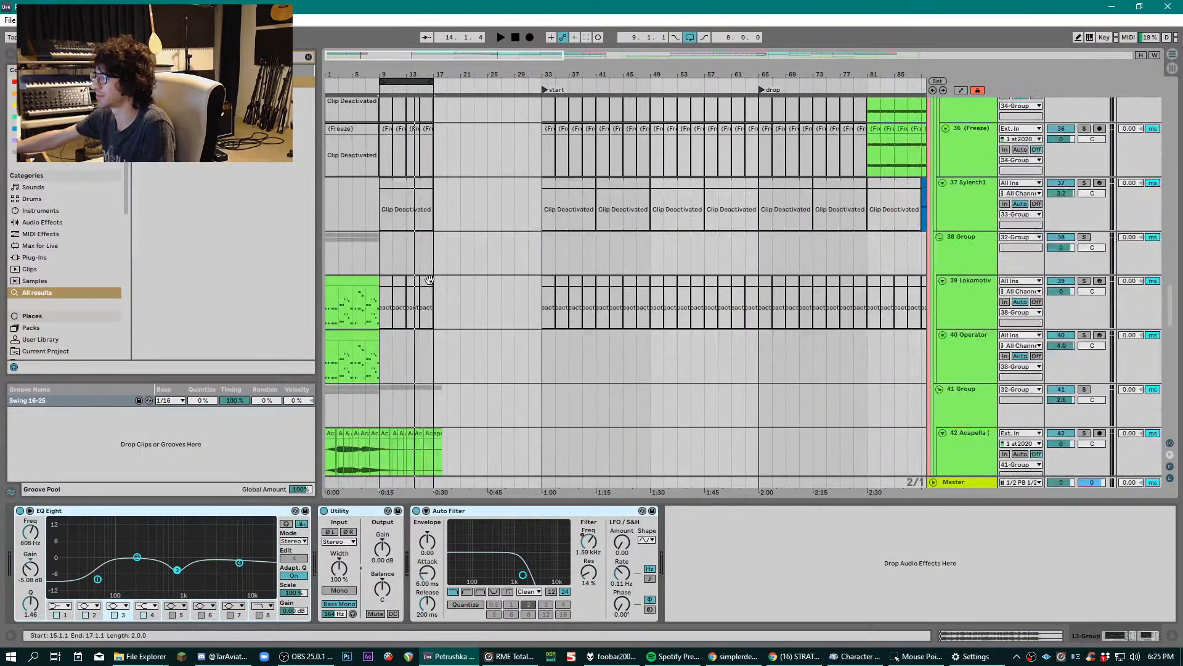
pyautogui.moveTo(420, 80); pyautogui.dragTo(332, 80)
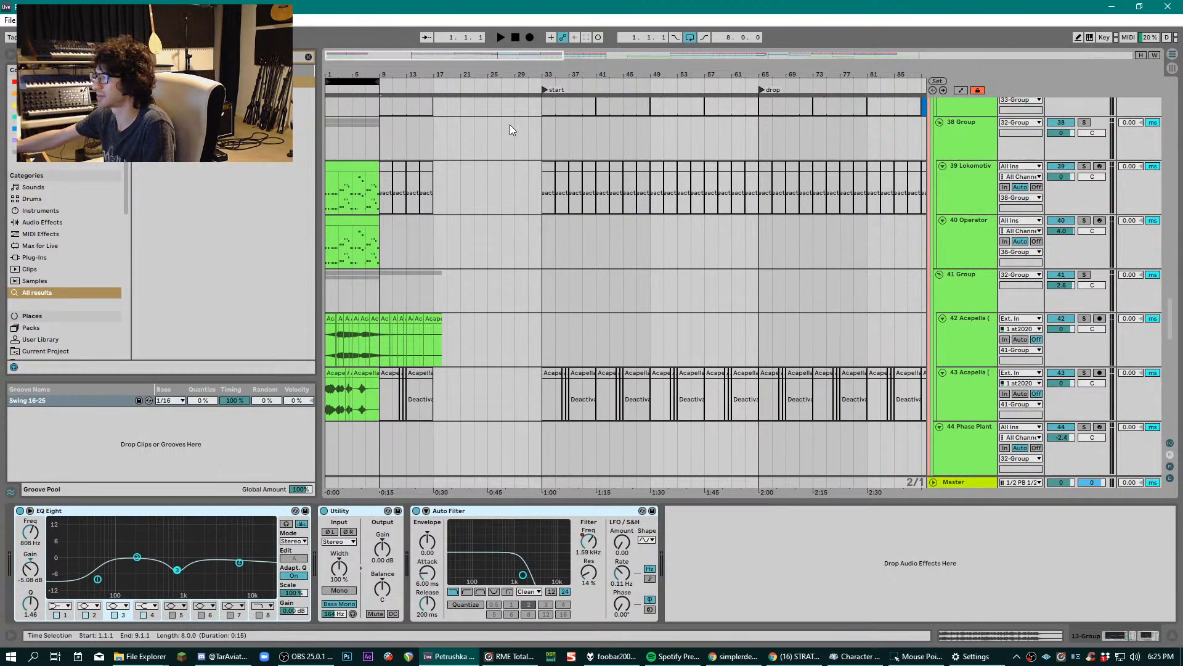
pyautogui.press('space')
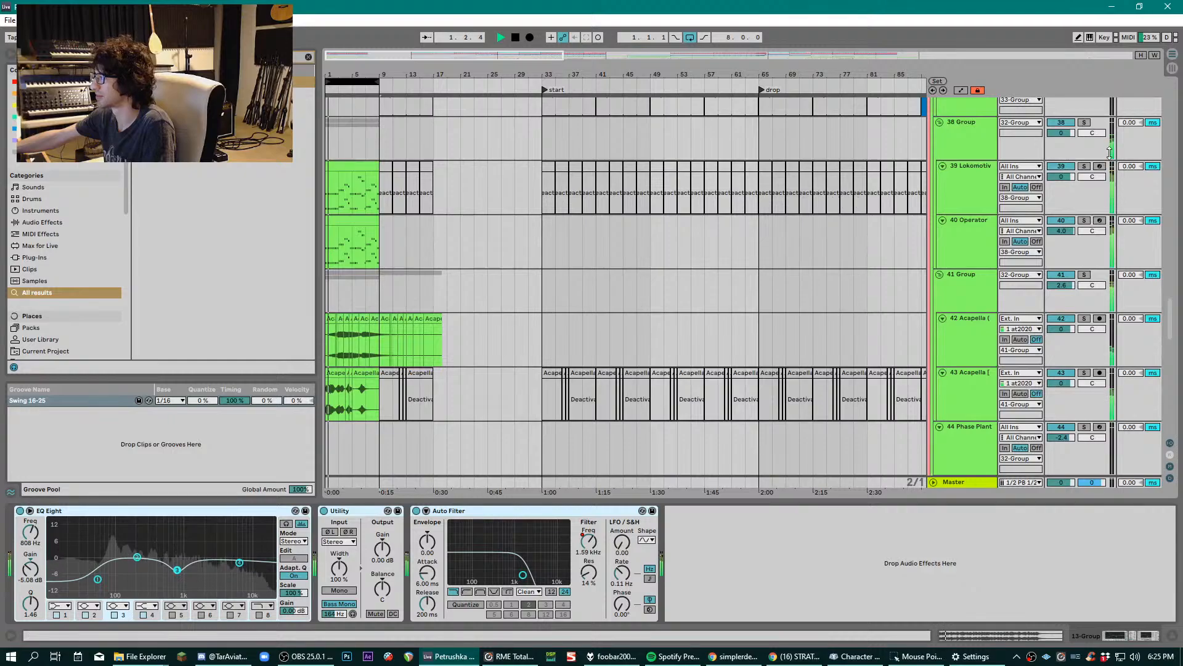
pyautogui.click(1085, 123)
pyautogui.click(1085, 123)
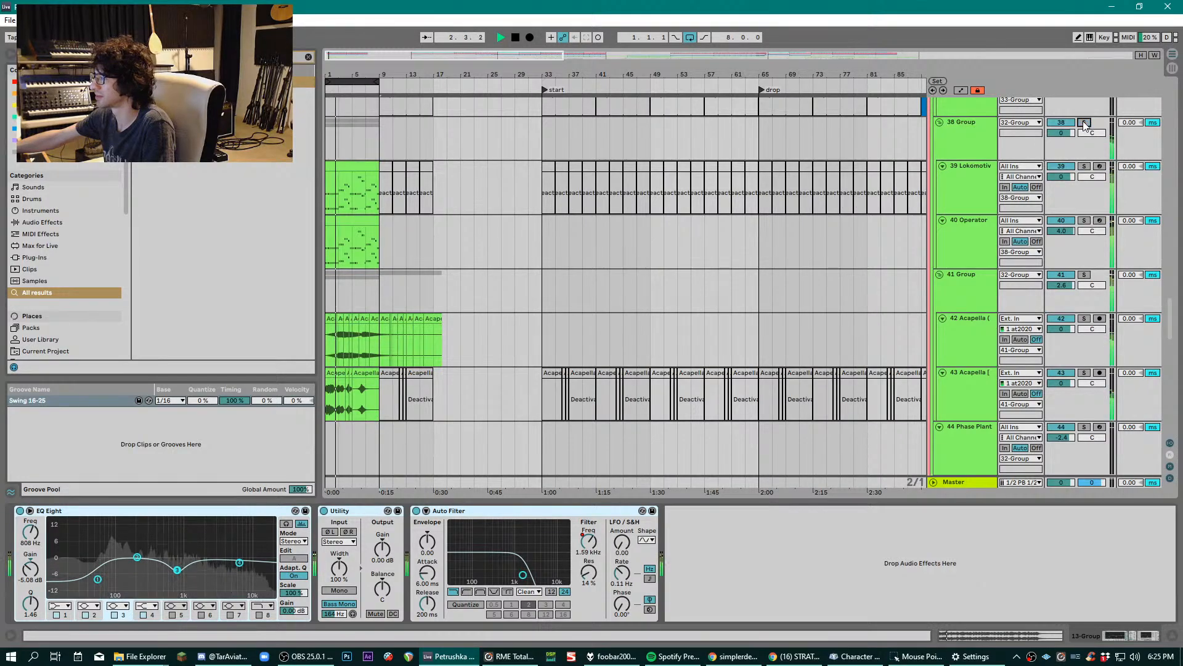
pyautogui.press('space')
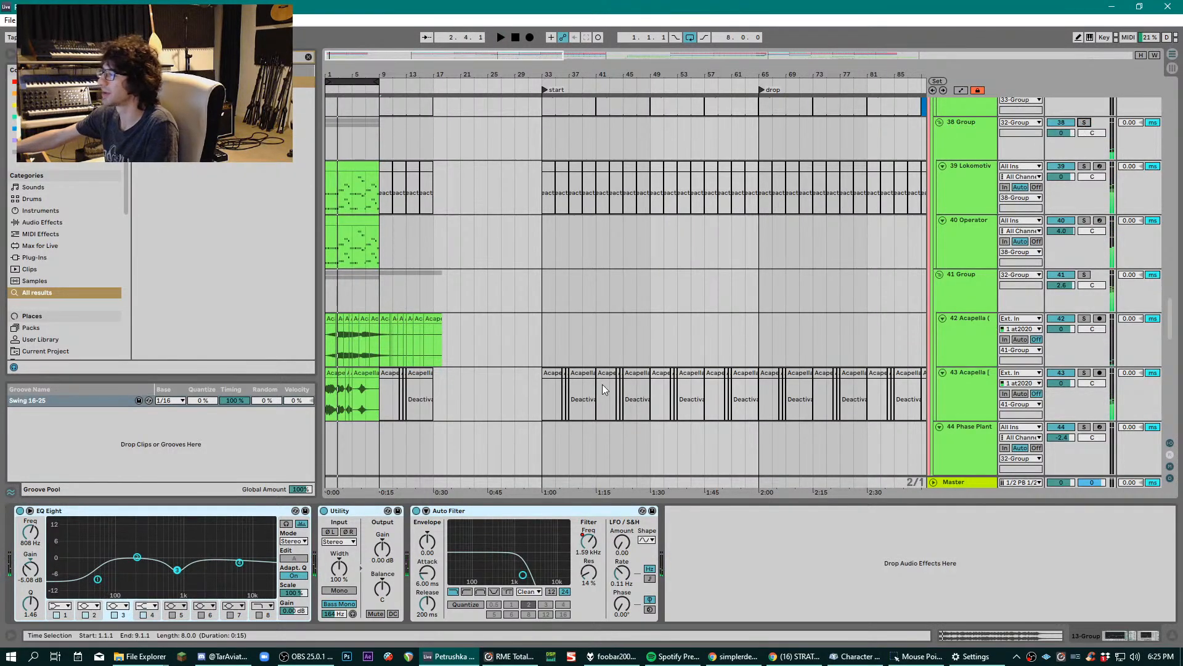
# - Return to the drum tracks and move the loop back to bars 9–17
pyautogui.scroll(8, 602, 383)
pyautogui.scroll(10, 666, 333)
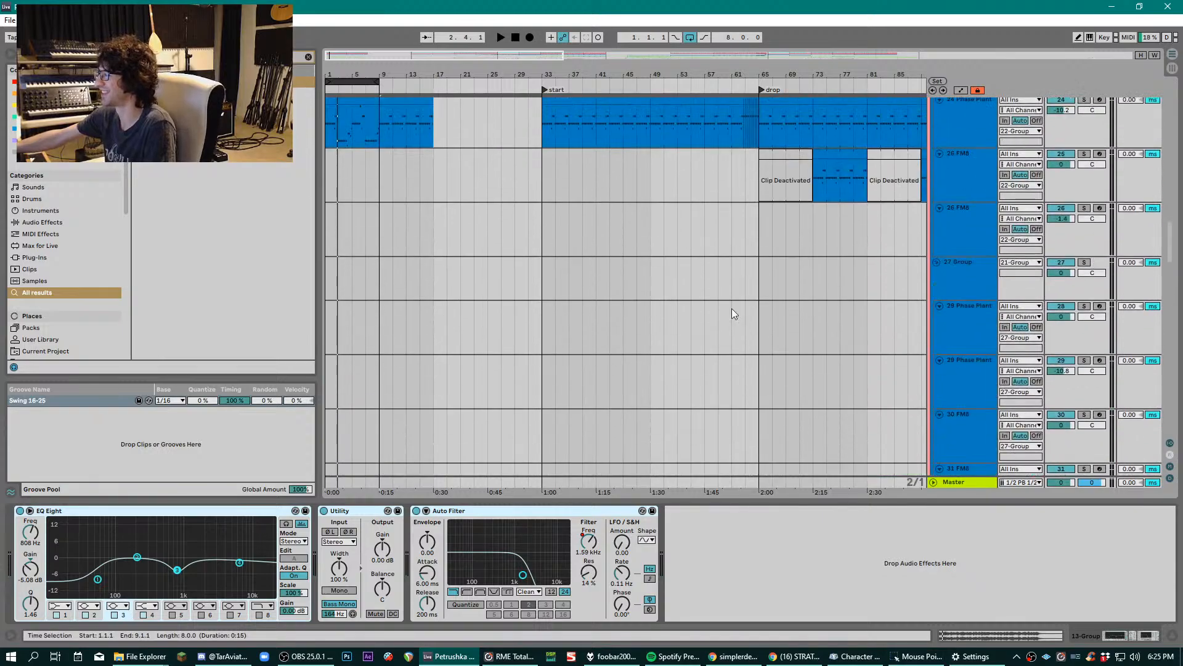
pyautogui.scroll(6, 1171, 178)
pyautogui.scroll(10, 1171, 176)
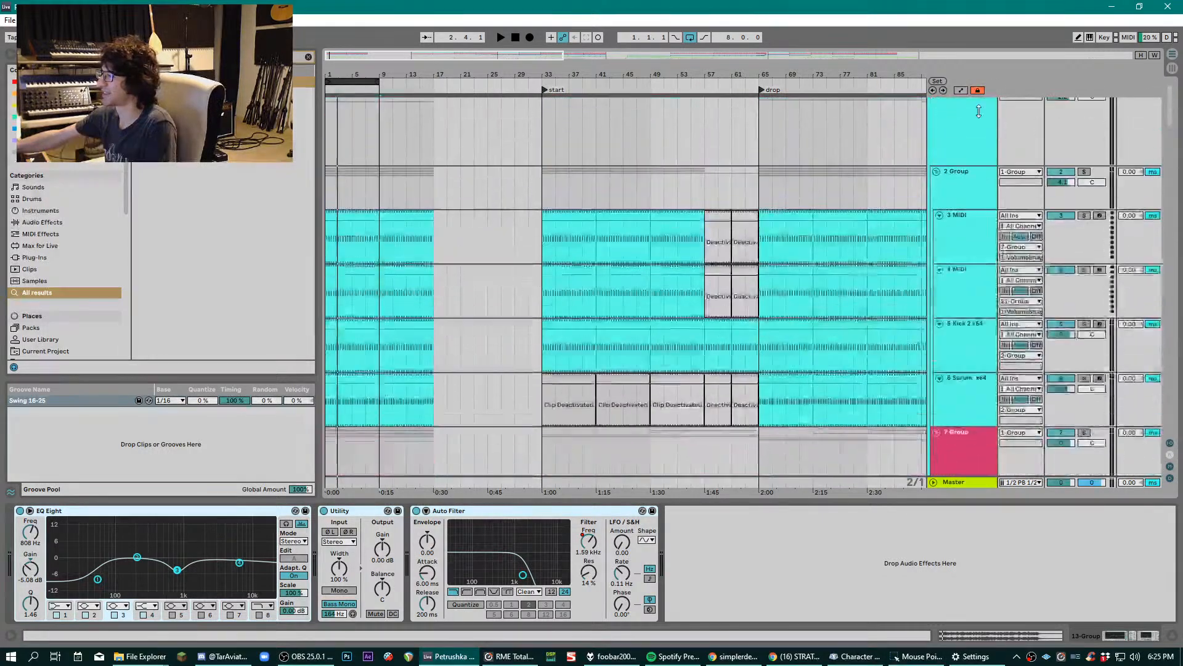
pyautogui.moveTo(366, 82); pyautogui.dragTo(417, 82)
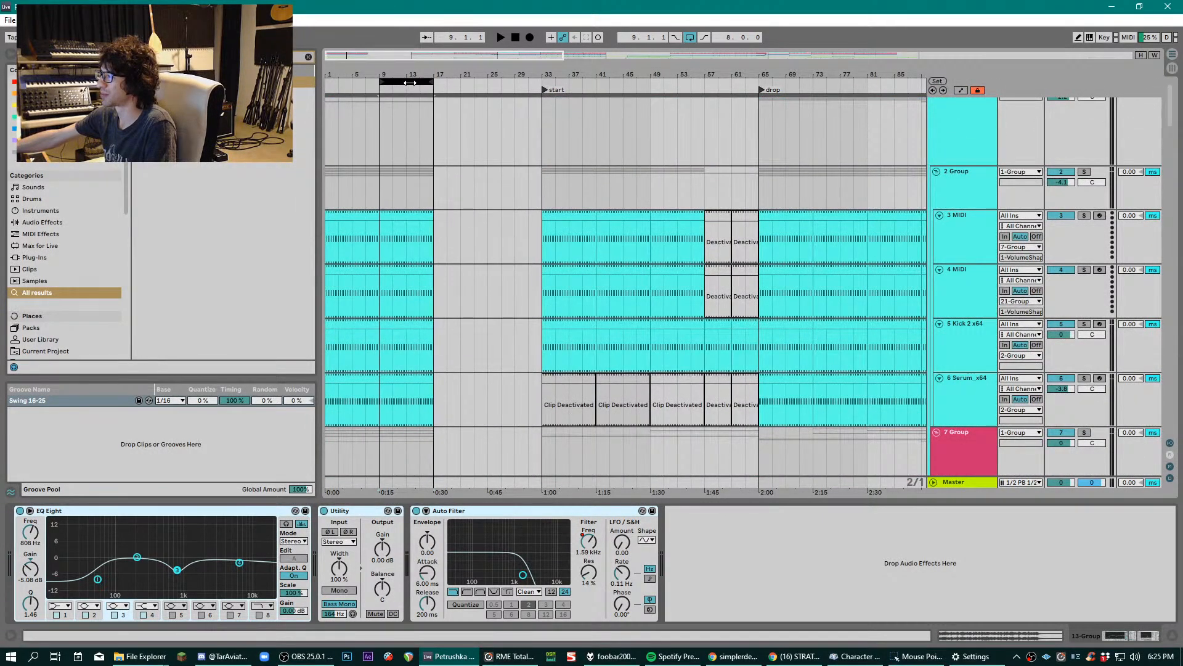
pyautogui.click(418, 82)
# - Play the looped section from bar 9 and solo the 1 Group to hear the drums alone
pyautogui.scroll(-5, 433, 168)
pyautogui.scroll(-5, 431, 174)
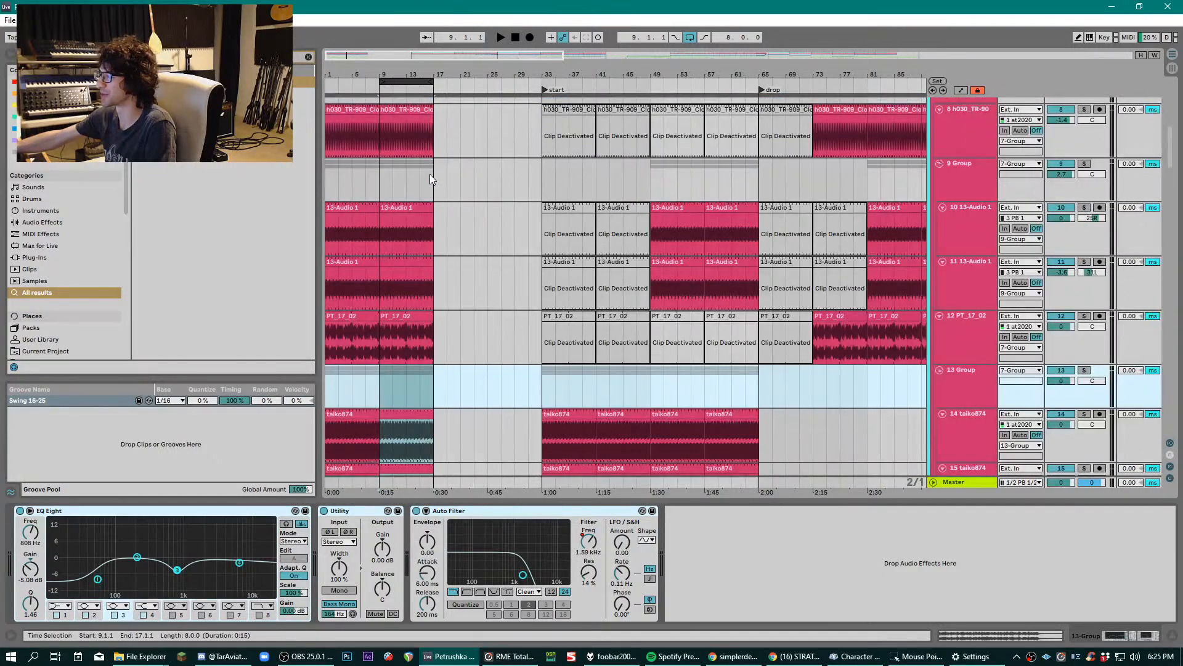
pyautogui.press('space')
pyautogui.scroll(8, 829, 198)
pyautogui.scroll(3, 1060, 163)
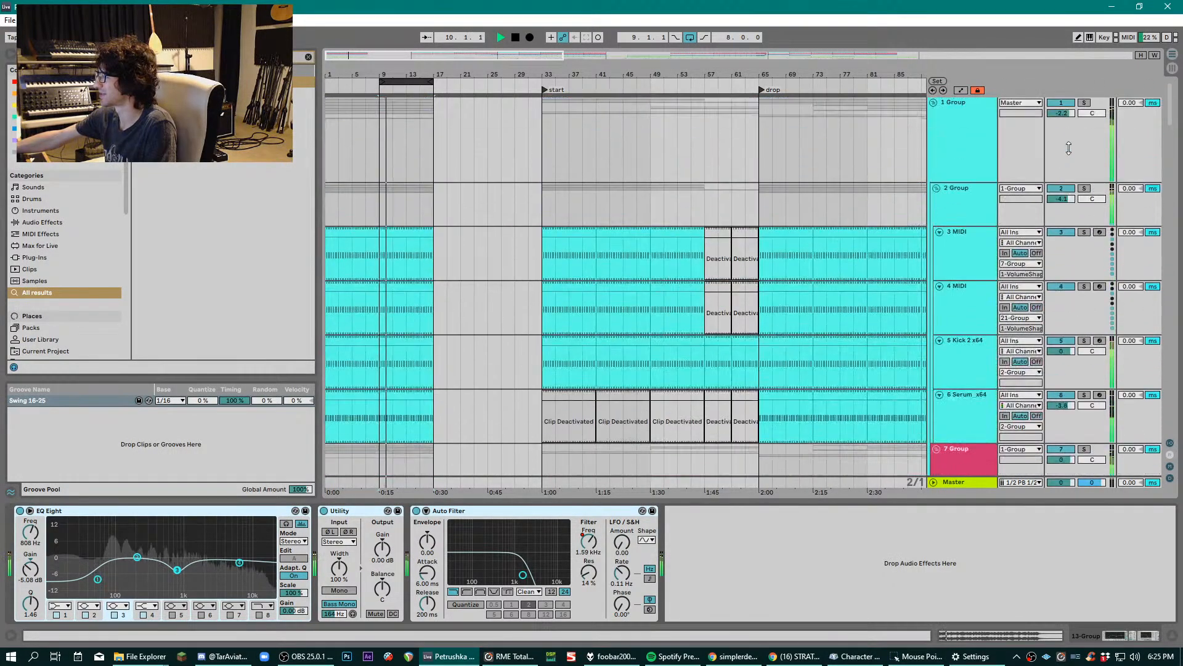
pyautogui.click(1084, 102)
# - Solo the 22 Group in place of the drums during playback of the bar 9–17 loop
pyautogui.scroll(-15, 553, 209)
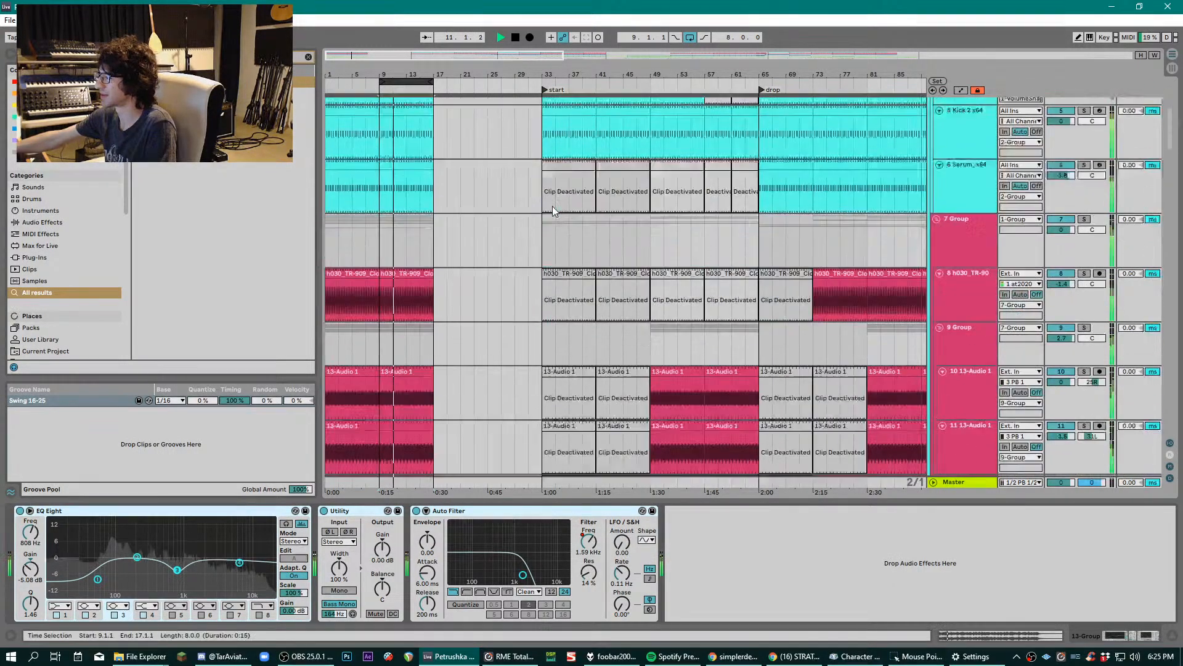
pyautogui.scroll(-7, 553, 206)
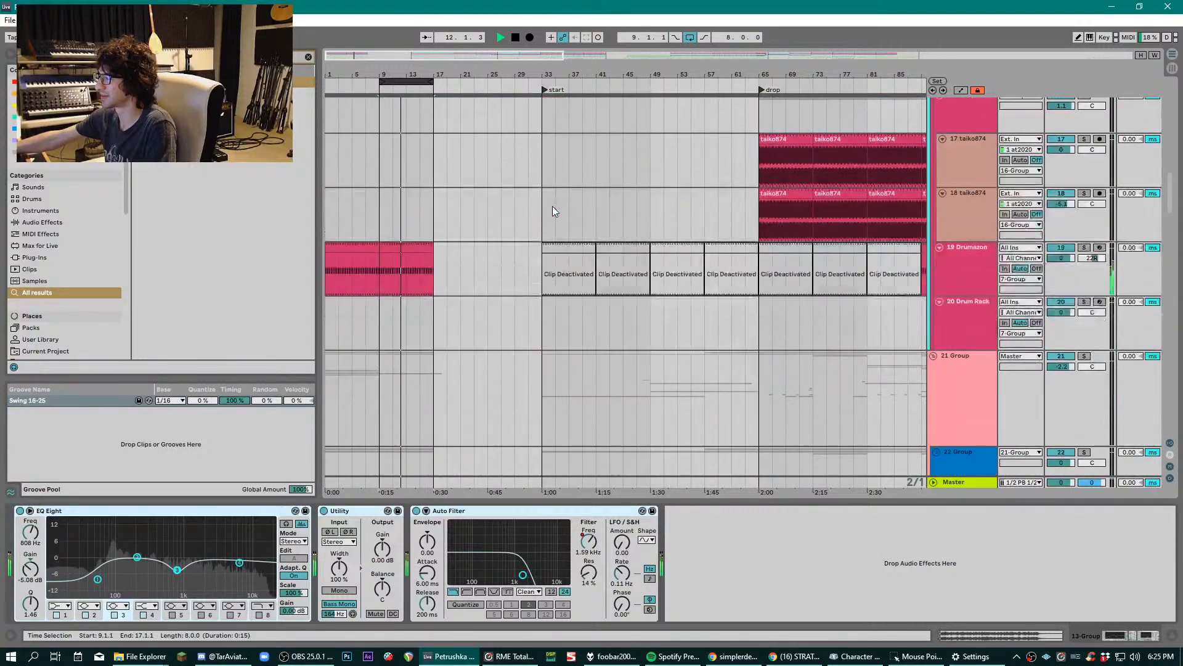
pyautogui.scroll(-3, 484, 221)
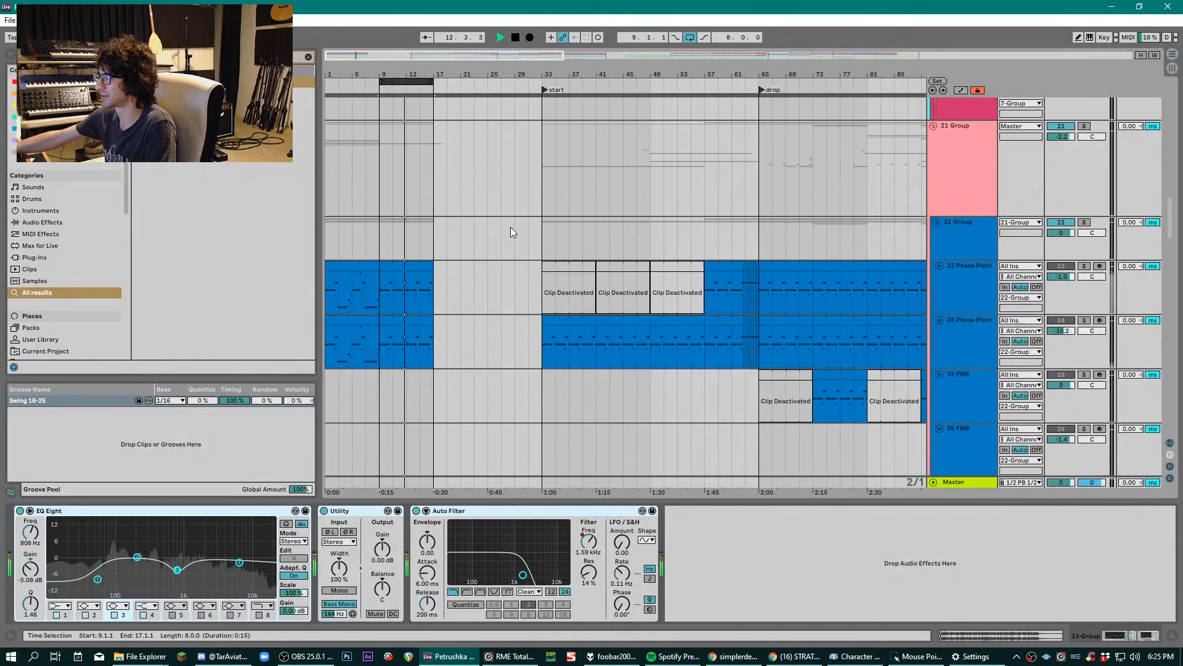
pyautogui.click(1084, 222)
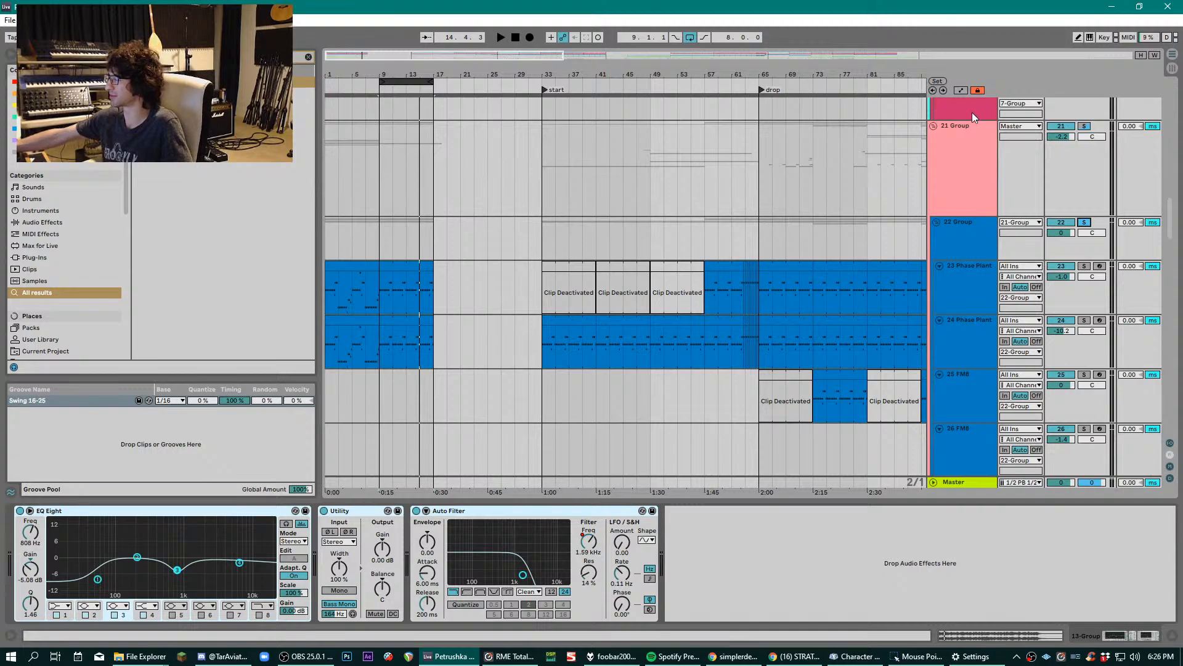
pyautogui.scroll(-3, 604, 245)
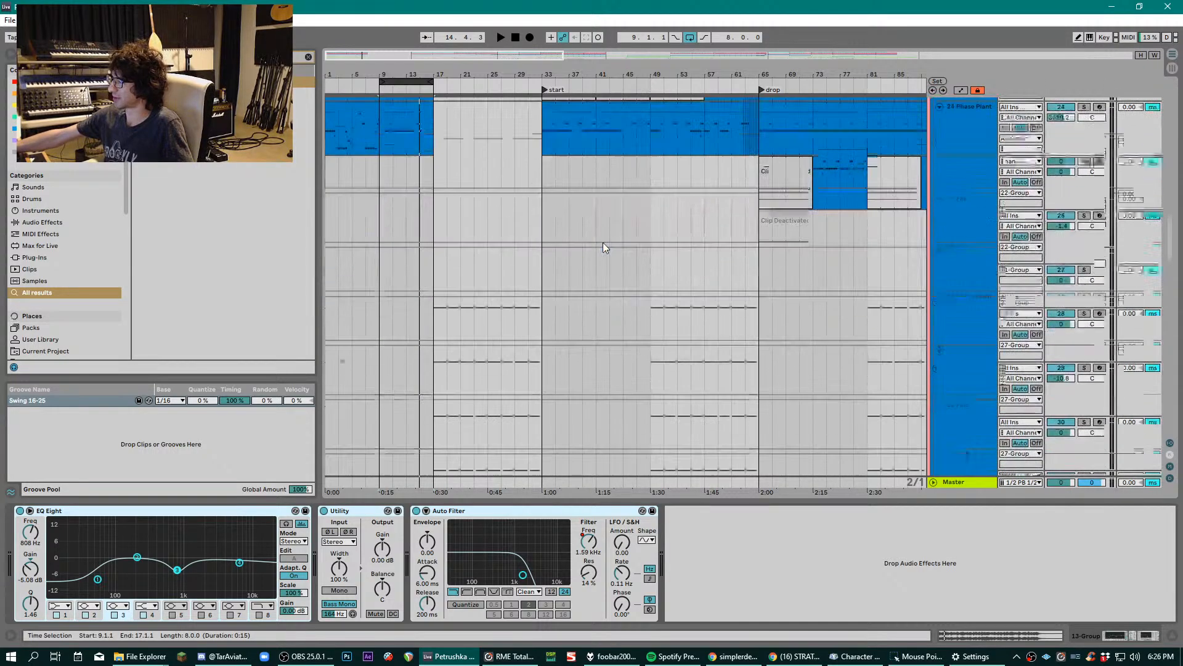
pyautogui.scroll(-10, 603, 246)
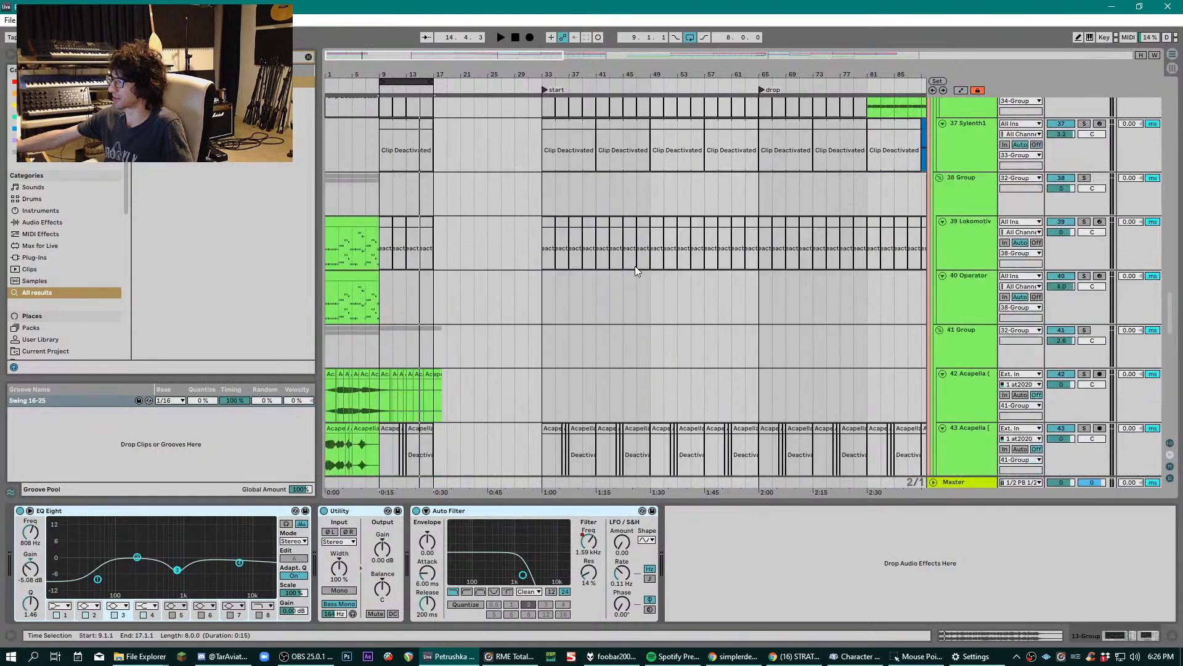
pyautogui.scroll(-2, 635, 266)
pyautogui.scroll(-3, 636, 267)
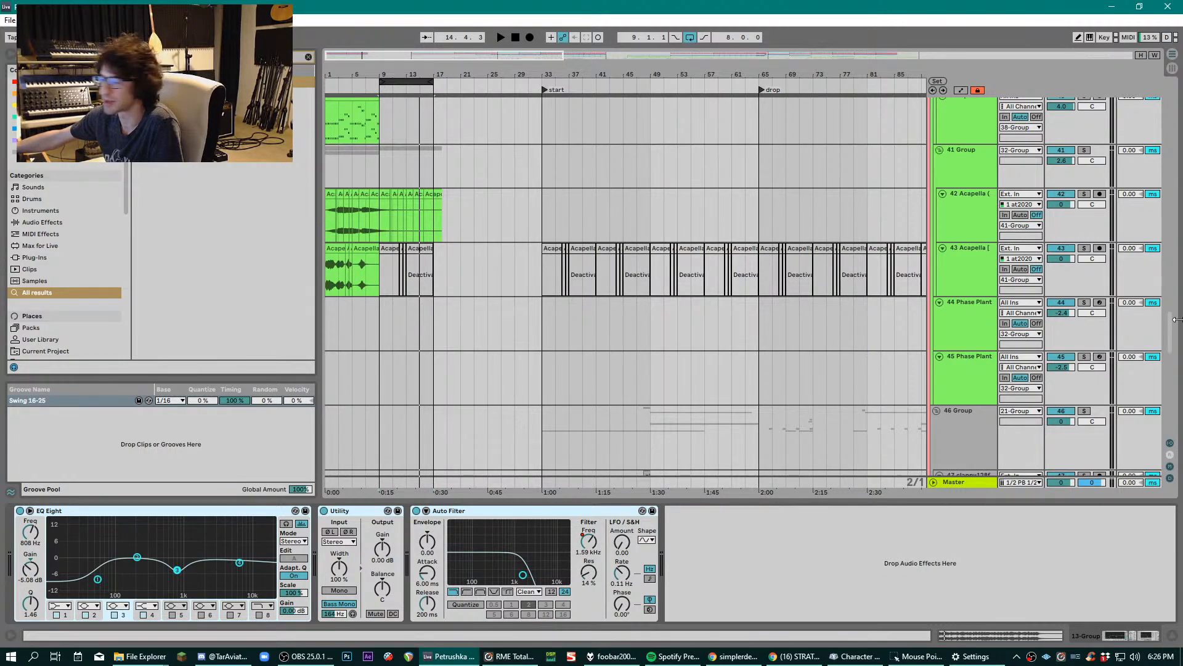
pyautogui.moveTo(1175, 319); pyautogui.dragTo(1179, 69)
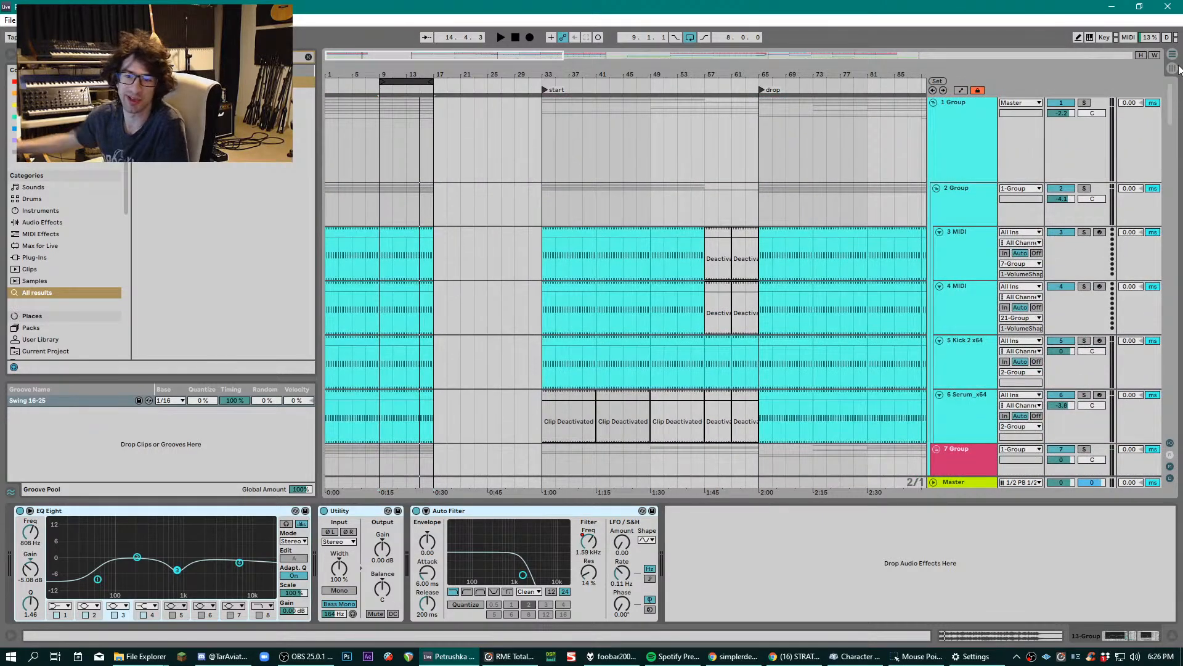